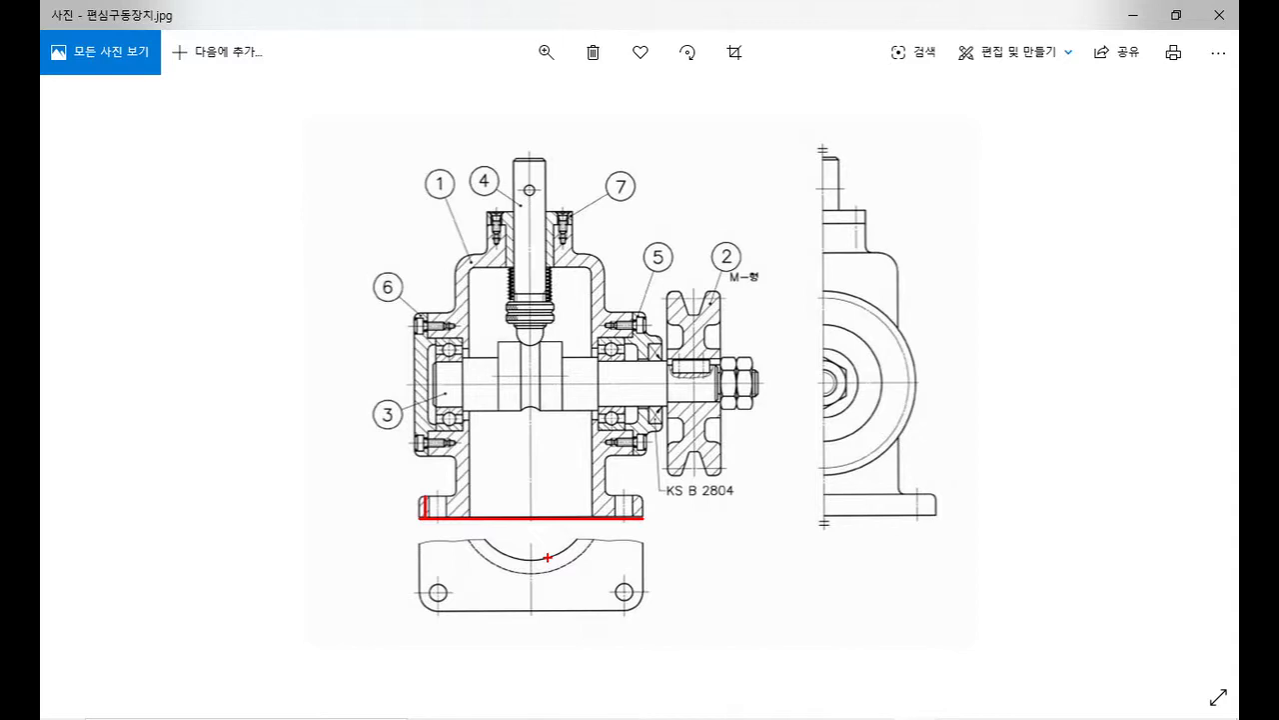
- Make the 외형선 layer current in the 025-2D drawing and start a line in the left half of the sheet frame
key("Escape")
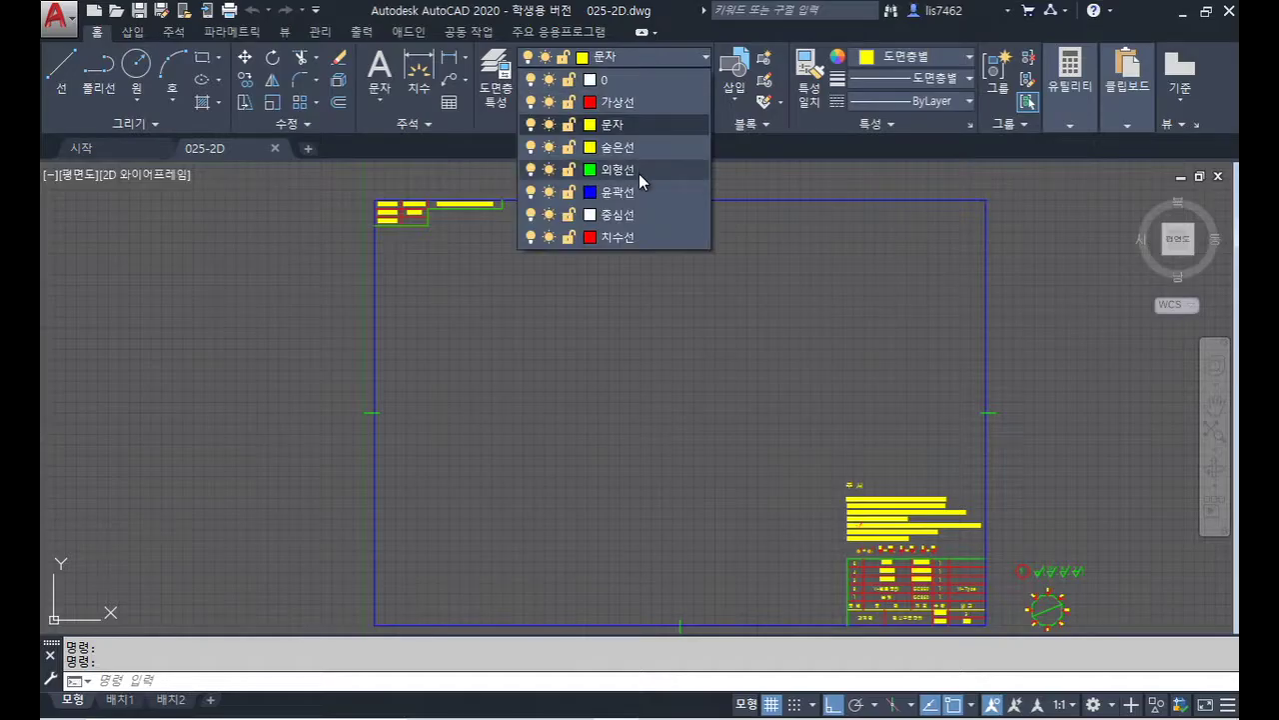
left_click(638, 173)
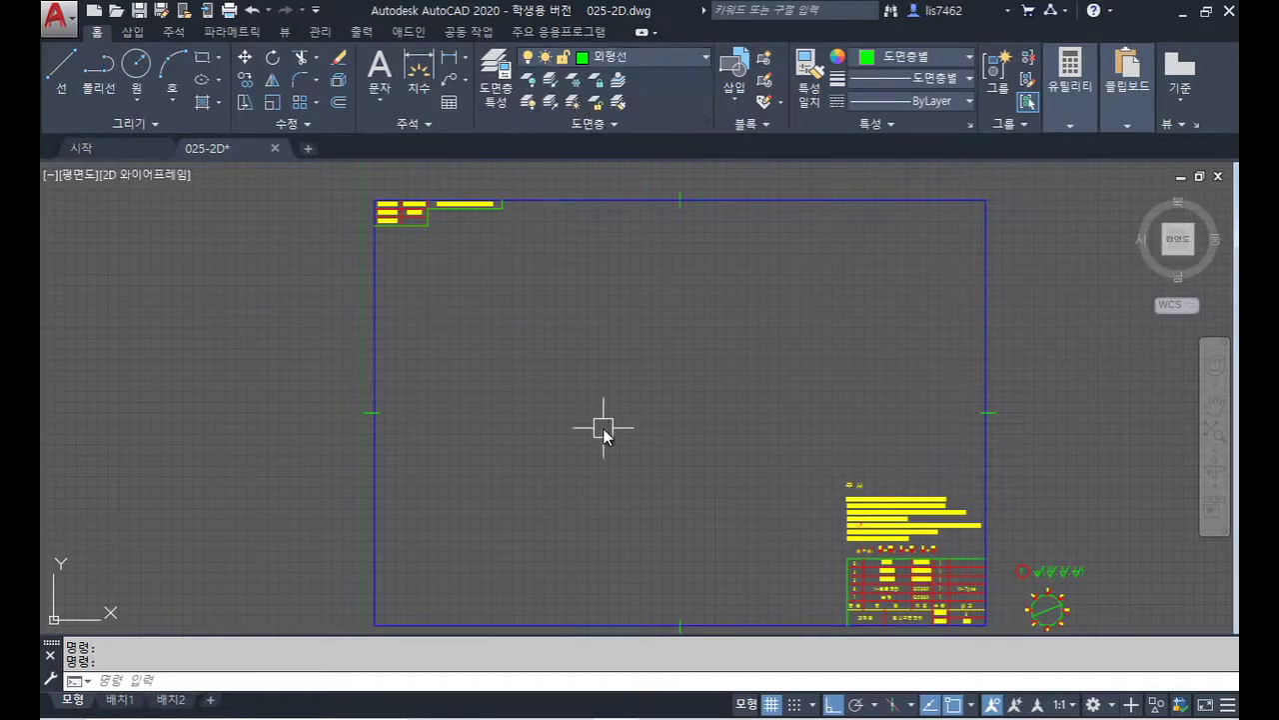
type("l")
key("Return")
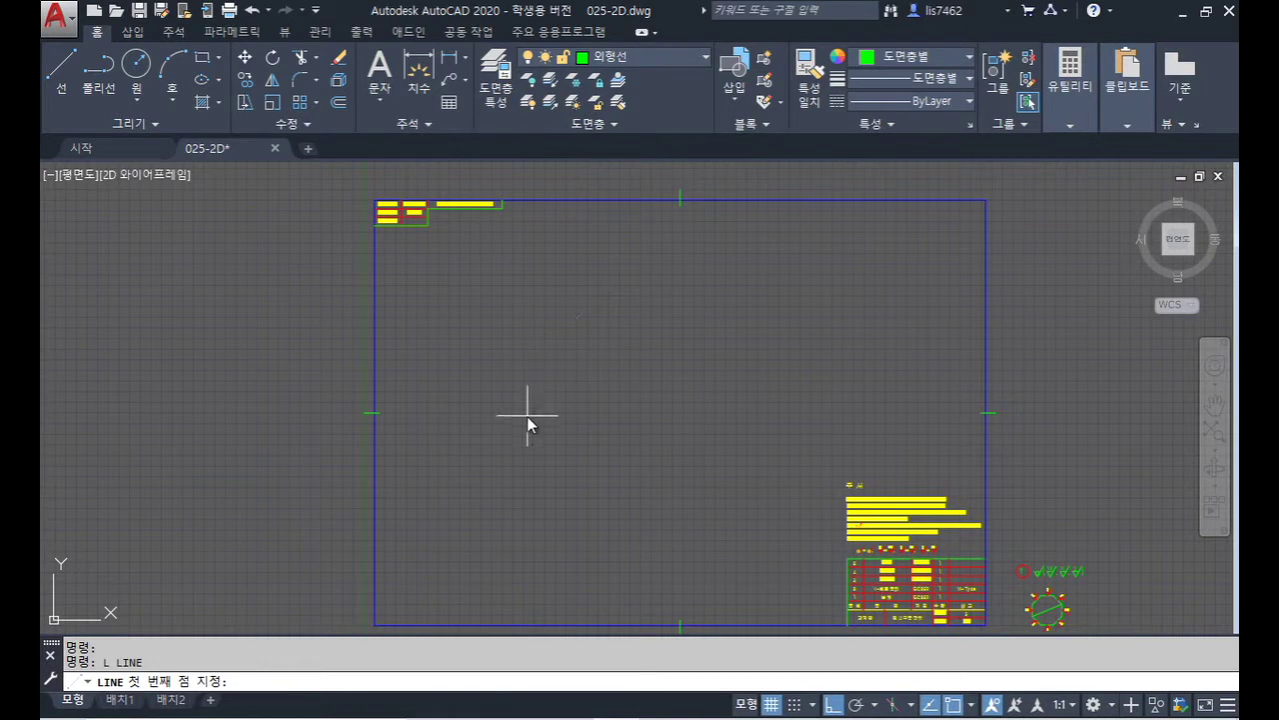
left_click(500, 396)
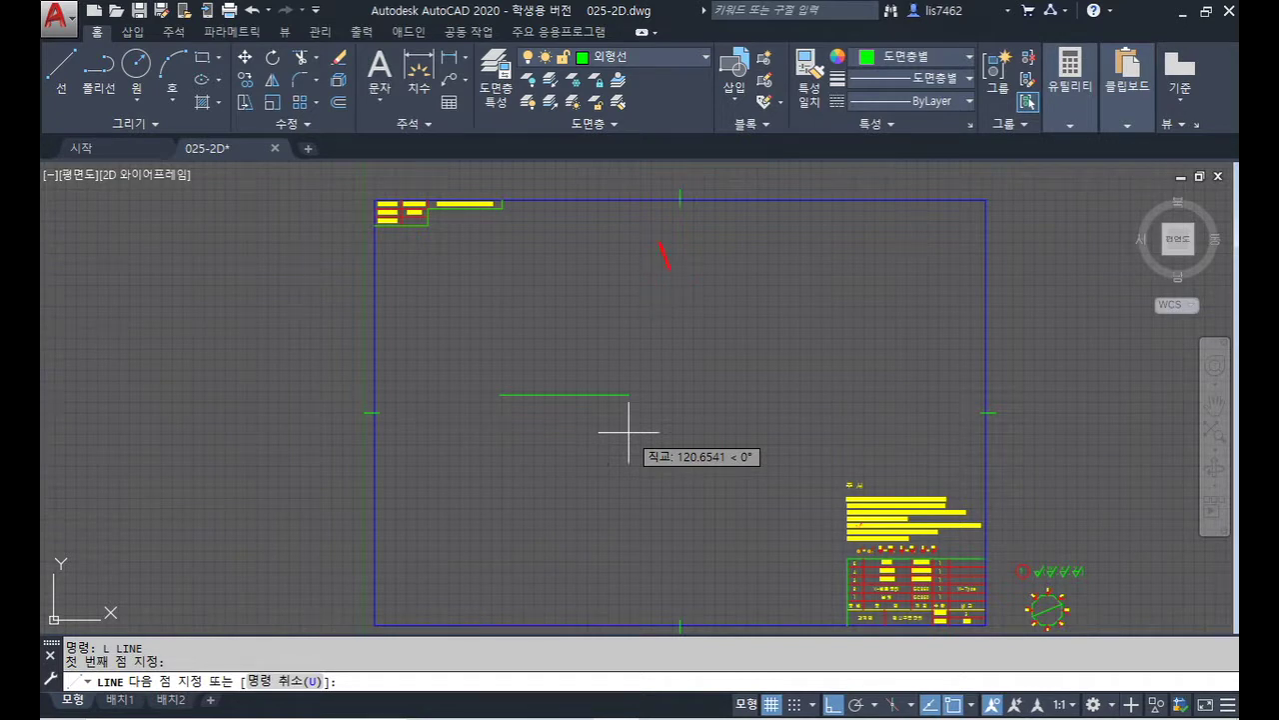
mouse_move(691, 338)
left_mouse_down()
mouse_move(656, 430)
mouse_move(510, 462)
left_mouse_up()
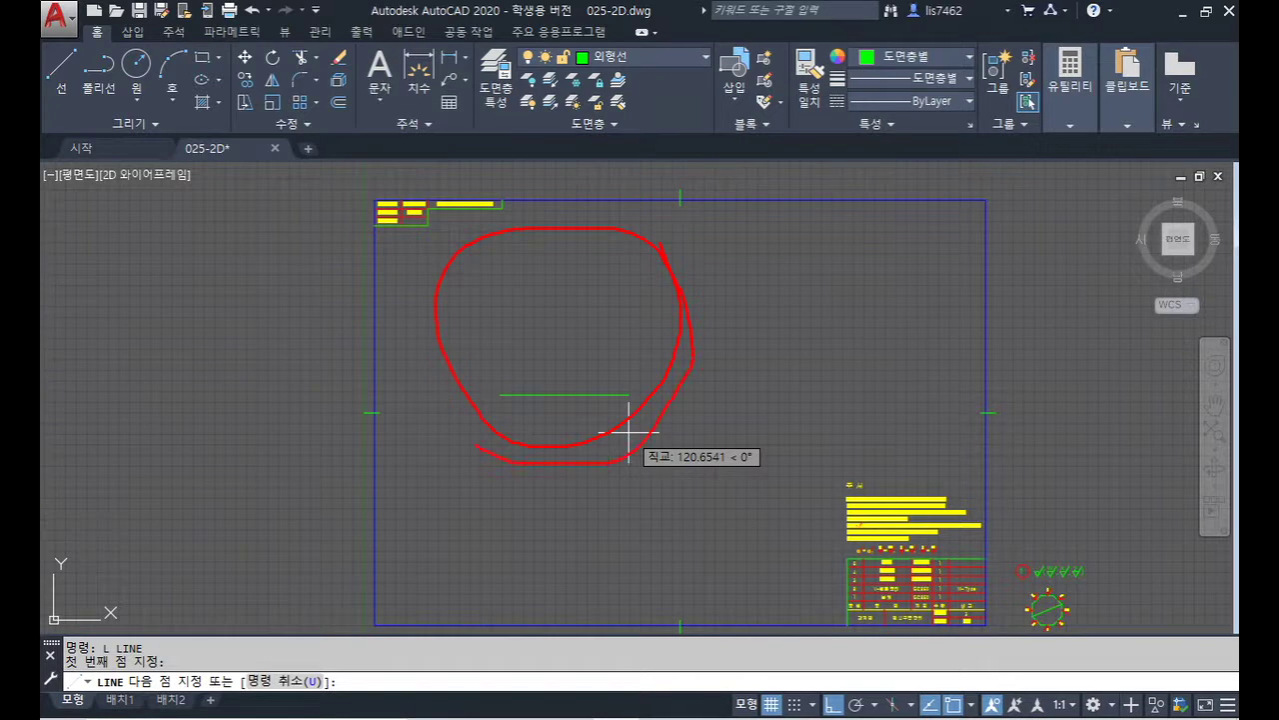
mouse_move(579, 259)
left_mouse_down()
mouse_move(690, 444)
mouse_move(407, 322)
left_mouse_up()
left_click_drag(727, 342, 412, 345)
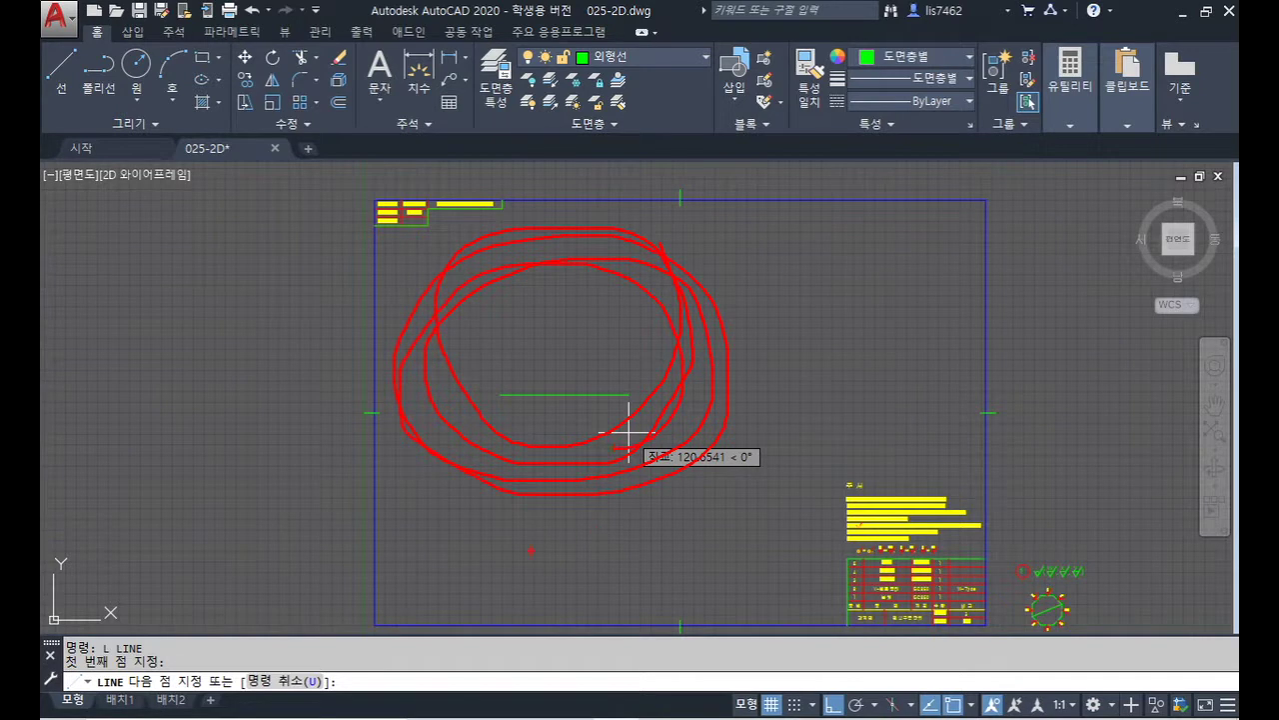
left_click_drag(428, 548, 764, 561)
mouse_move(370, 565)
left_mouse_down()
mouse_move(474, 546)
mouse_move(720, 546)
left_mouse_up()
left_click_drag(440, 578, 512, 538)
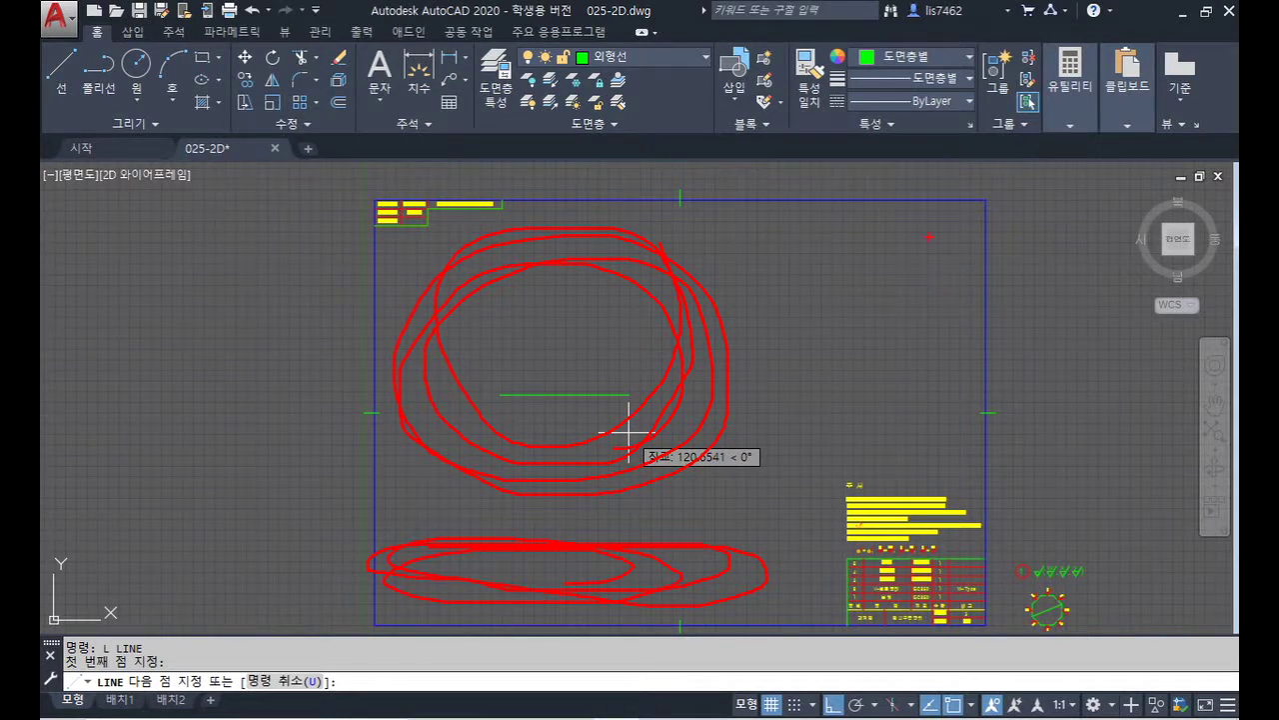
mouse_move(797, 375)
left_mouse_down()
mouse_move(862, 422)
mouse_move(989, 383)
left_mouse_up()
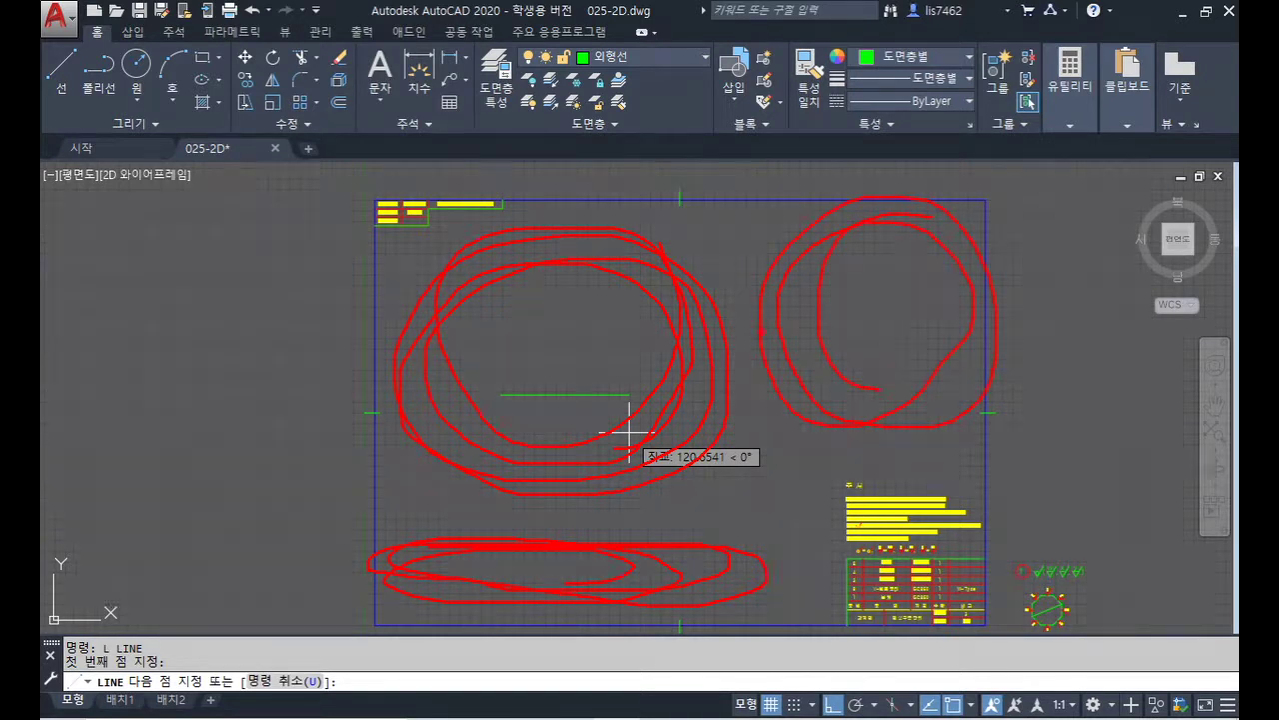
left_click_drag(735, 264, 717, 488)
left_click_drag(822, 491, 969, 481)
left_click_drag(600, 515, 548, 518)
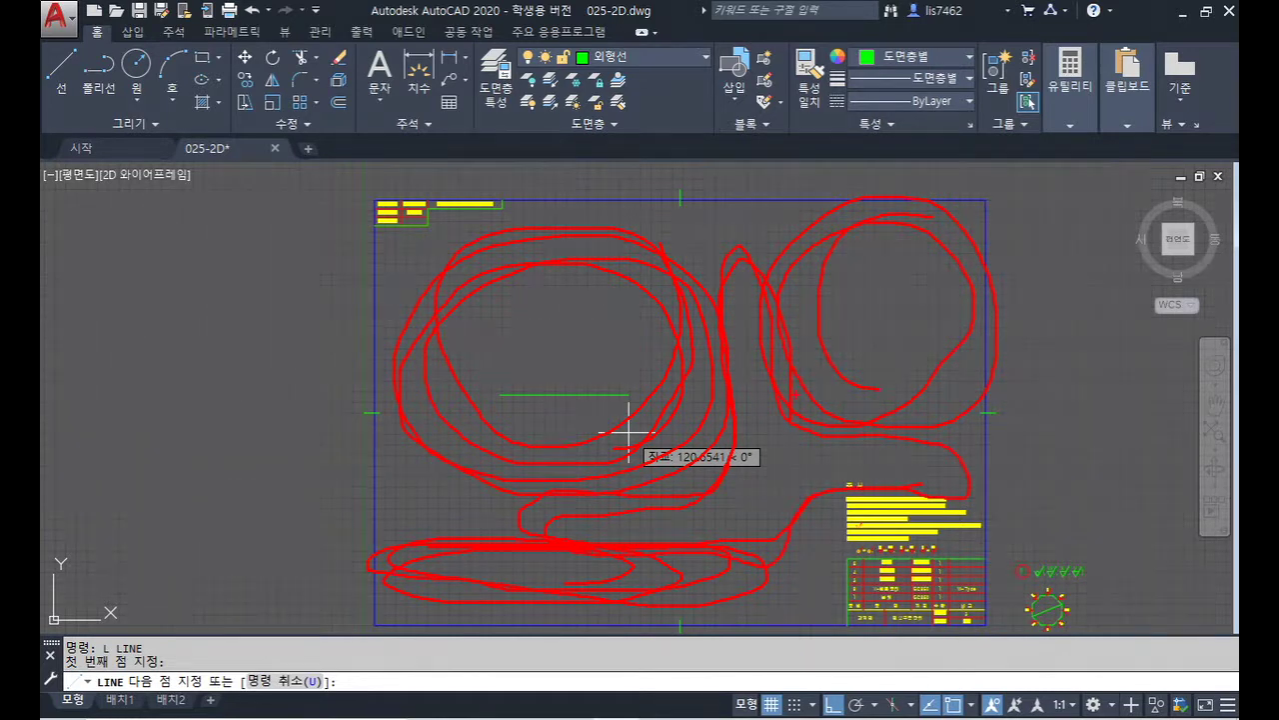
key("Escape")
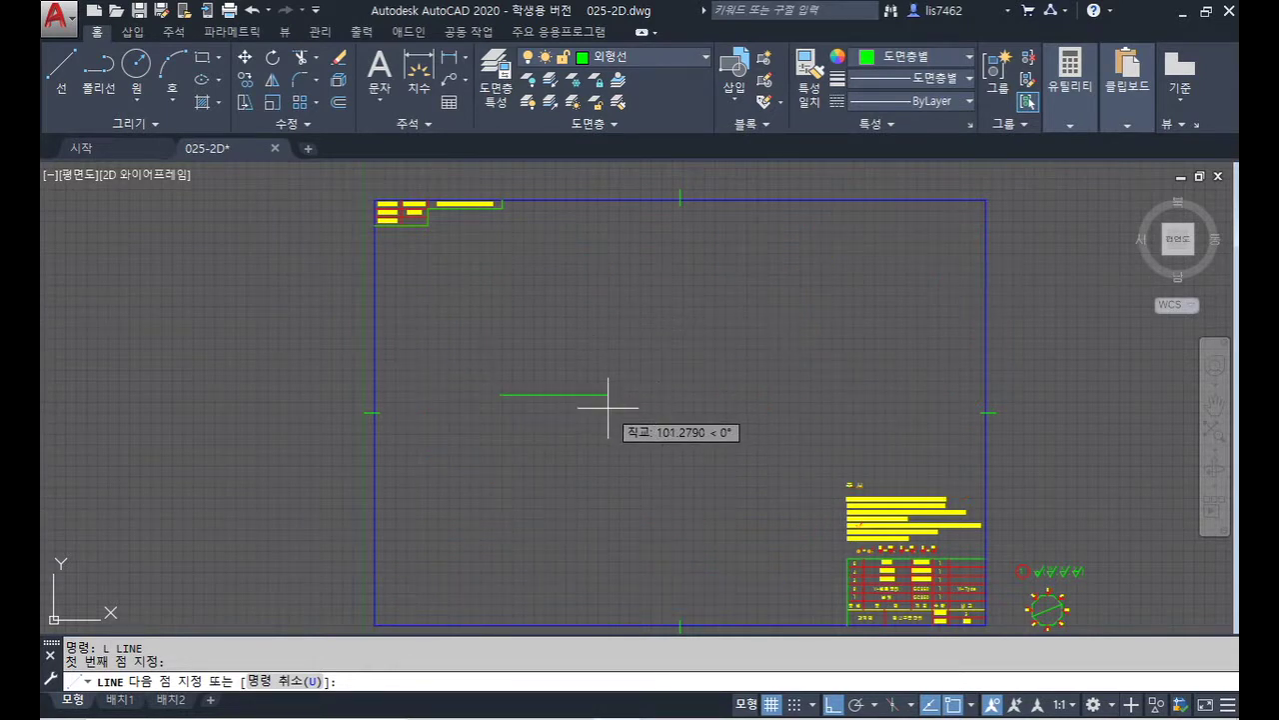
- Complete the line as a closed base rectangle 84 wide and 8 high
type("84")
key("Return")
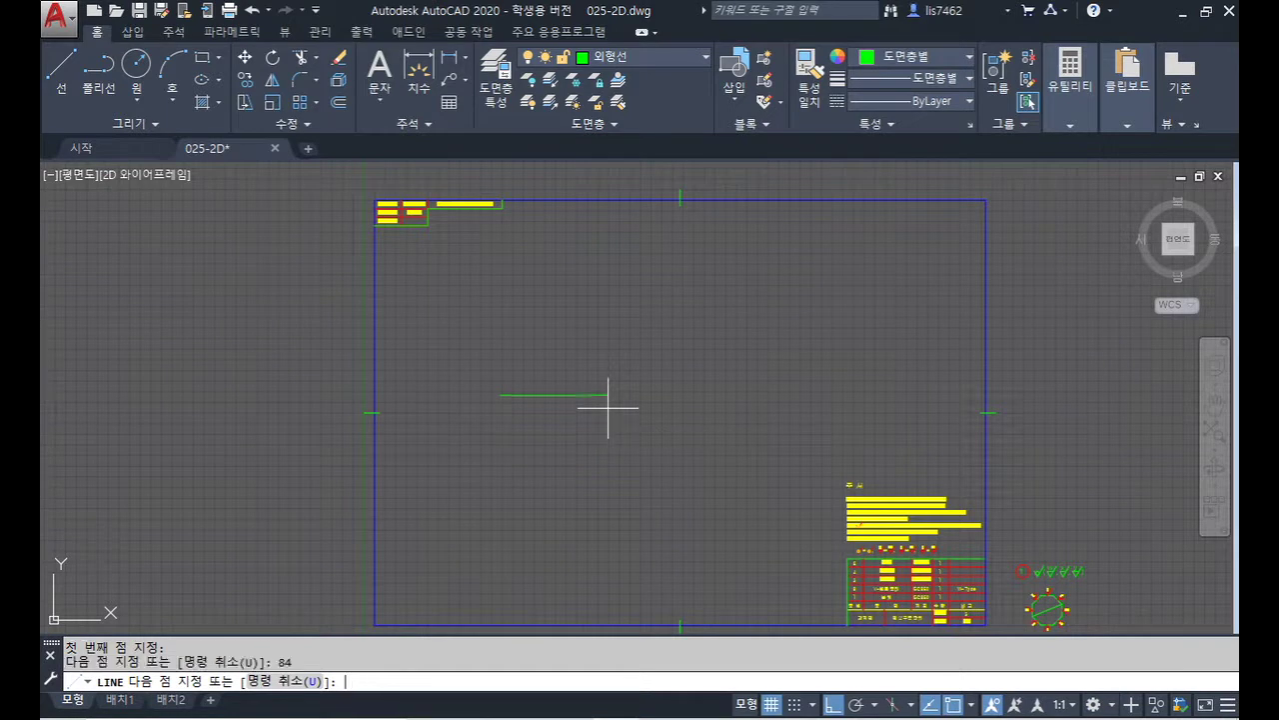
type("8")
key("Return")
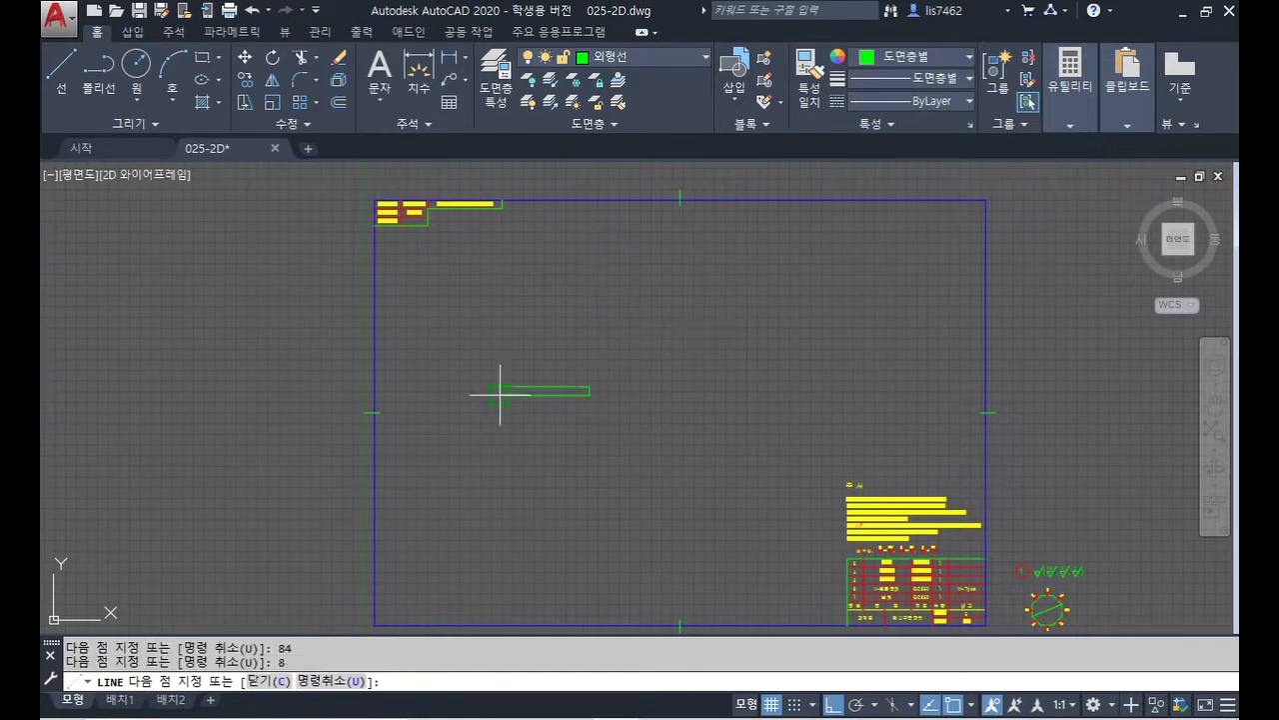
type("84")
key("Return")
type("c")
key("Return")
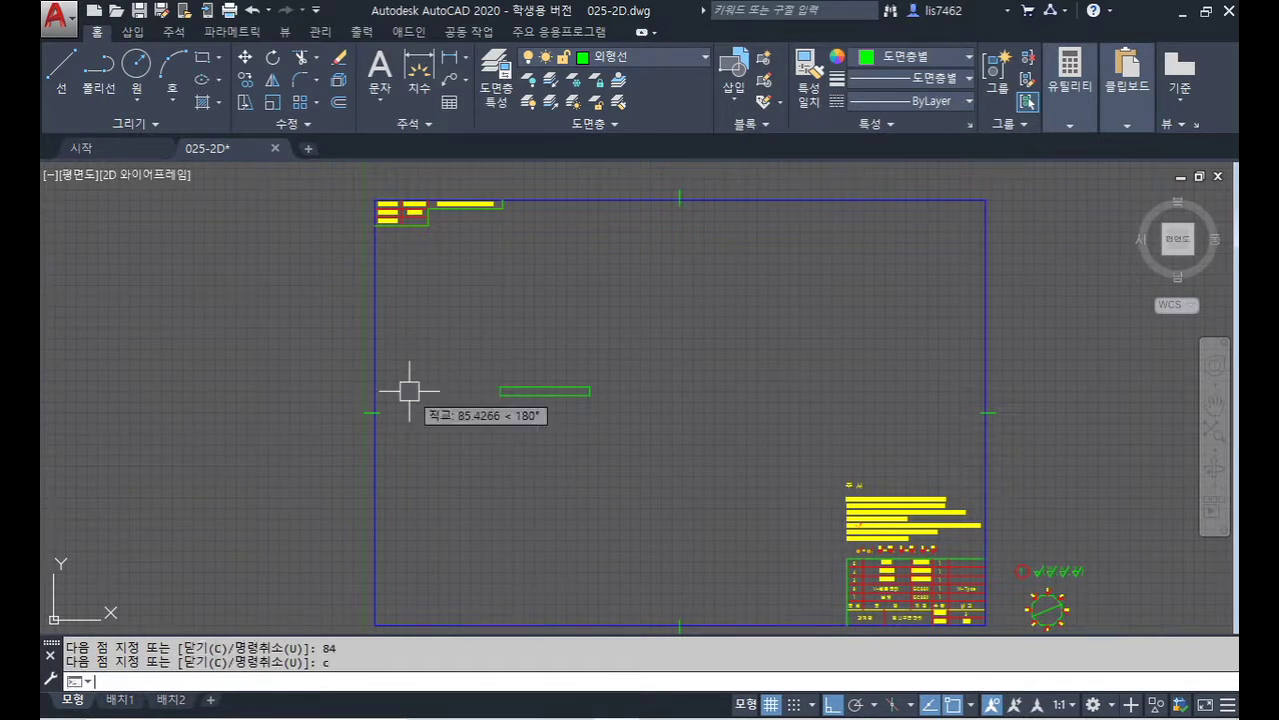
- Check the housing's overall height in the reference image 편심구동장치.jpg, and offset the base's lower edge 110 upward in AutoCAD
scroll(546, 413, "up", 2)
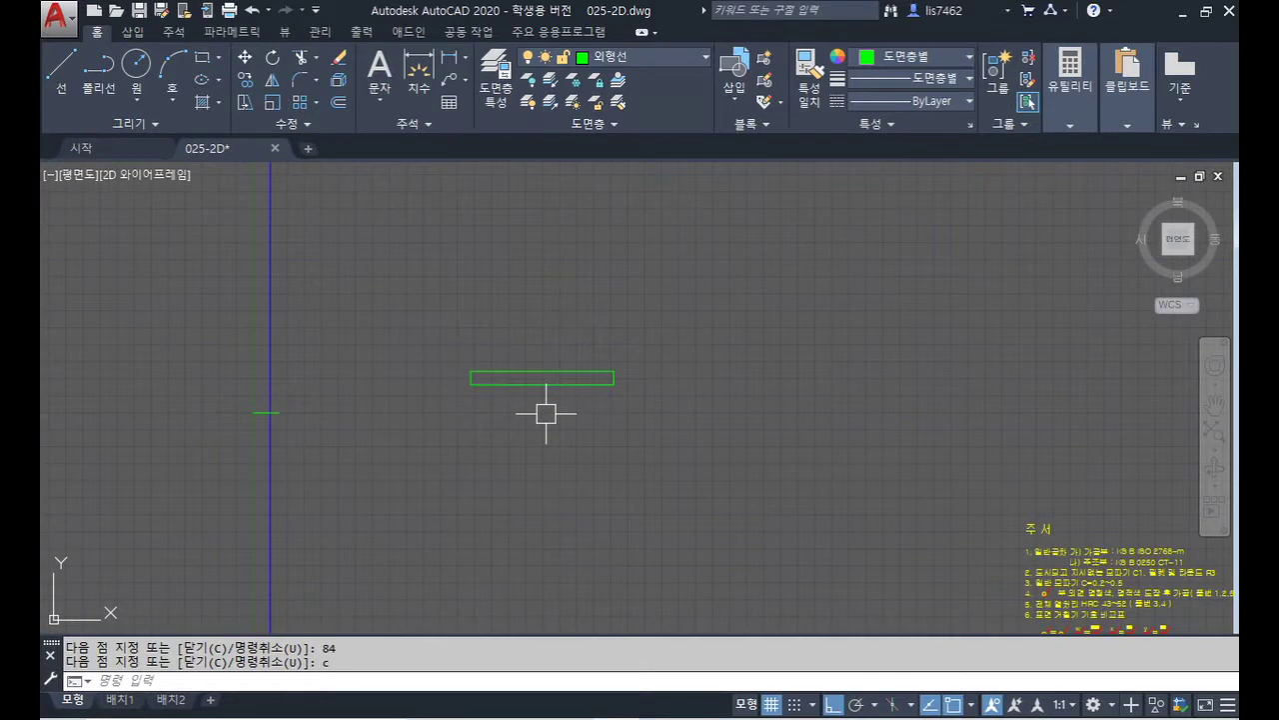
key("alt+Tab")
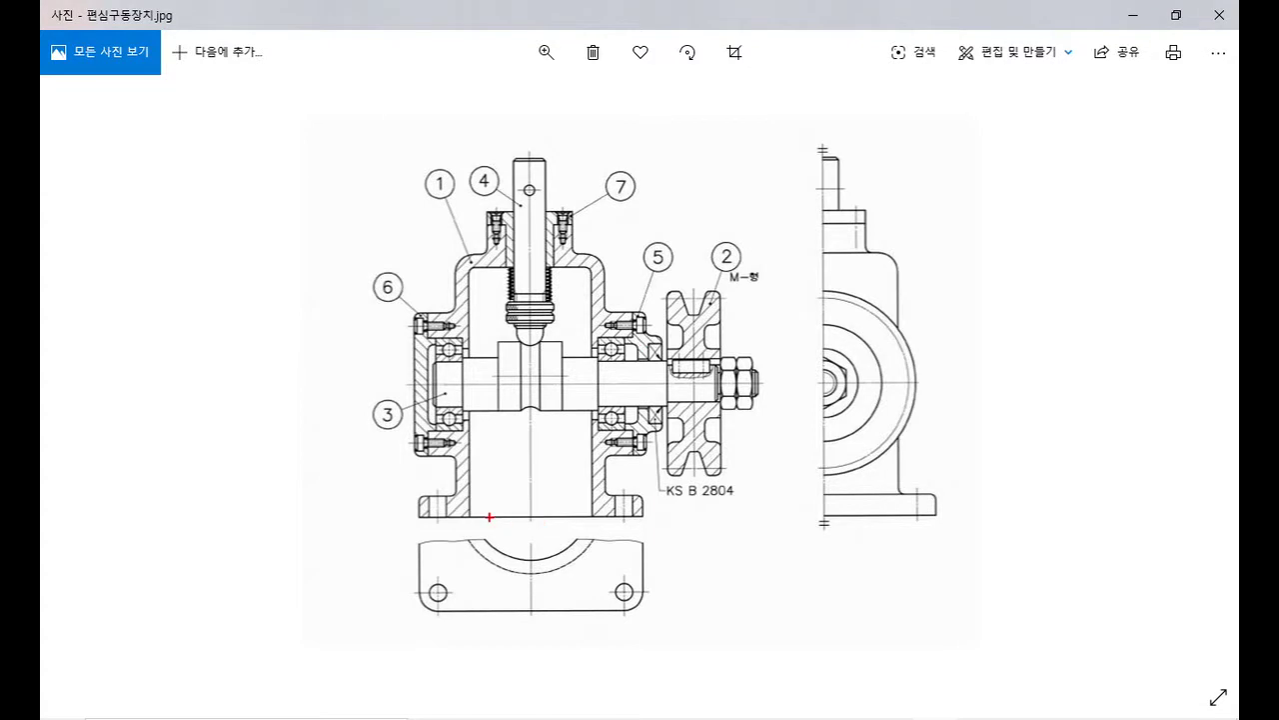
mouse_move(490, 517)
left_mouse_down()
mouse_move(490, 232)
mouse_move(467, 224)
mouse_move(584, 224)
left_mouse_up()
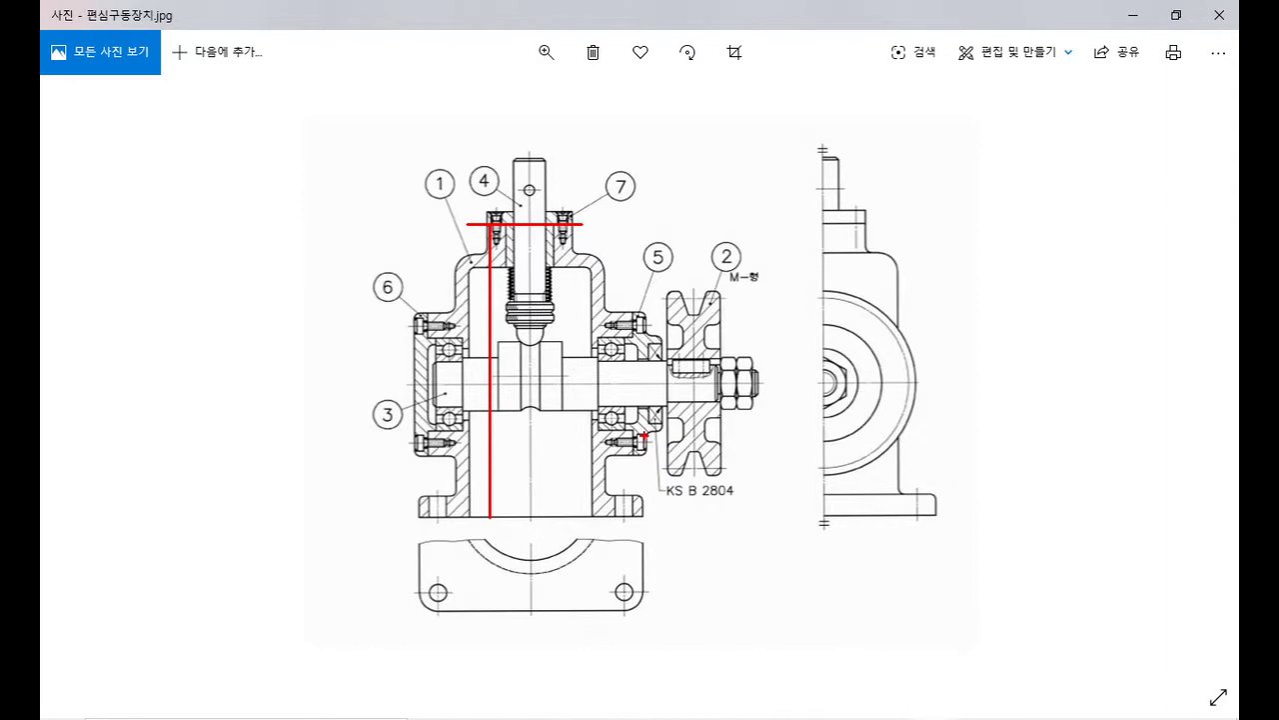
key("Escape")
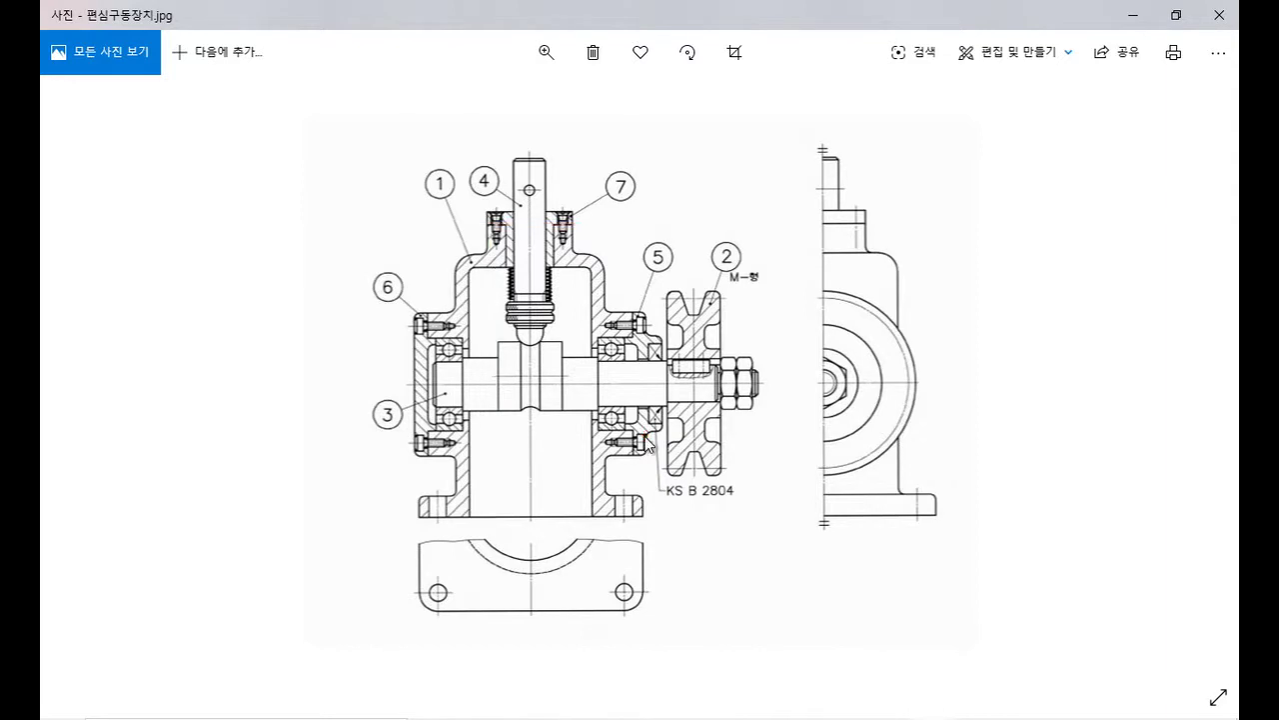
key("alt+Tab")
type("o")
key("Return")
type("110")
key("Return")
left_click(552, 384)
left_click(594, 289)
key("Return")
- Draw a vertical line from the midpoint of the base's lower edge up to the midpoint of the uppermost line
type("l")
key("Return")
left_click(544, 380)
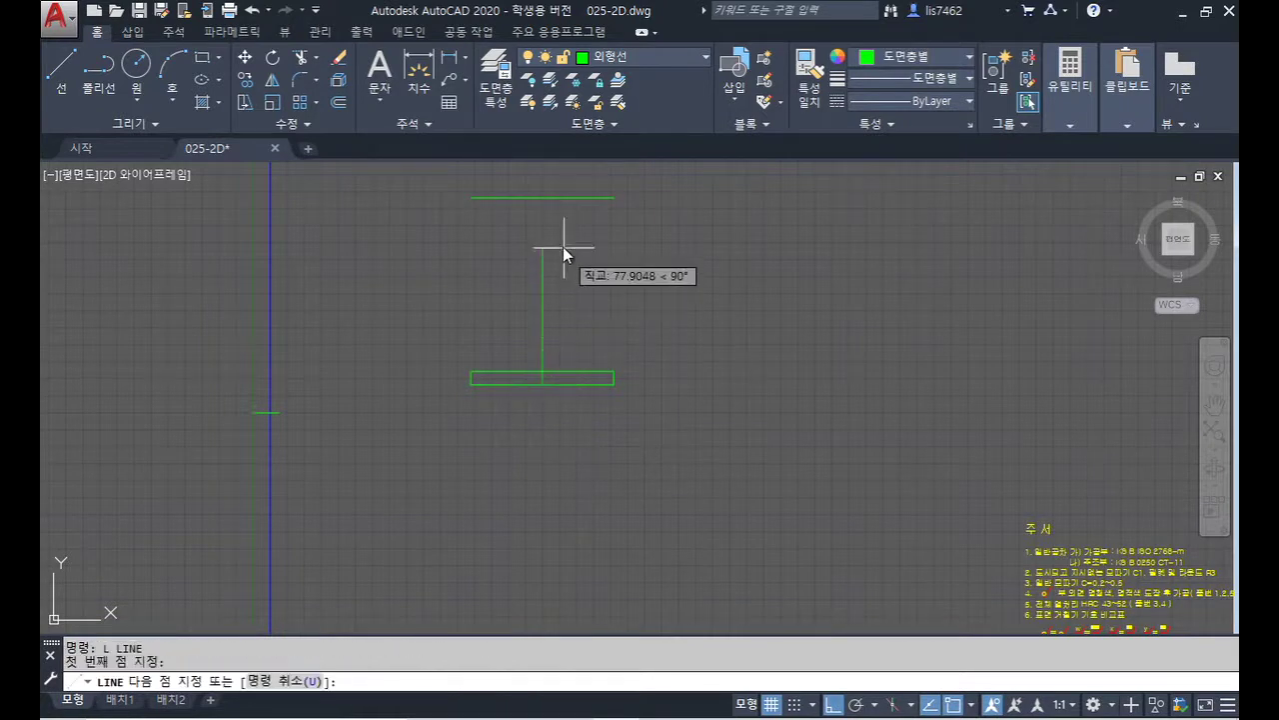
left_click(542, 198)
key("Return")
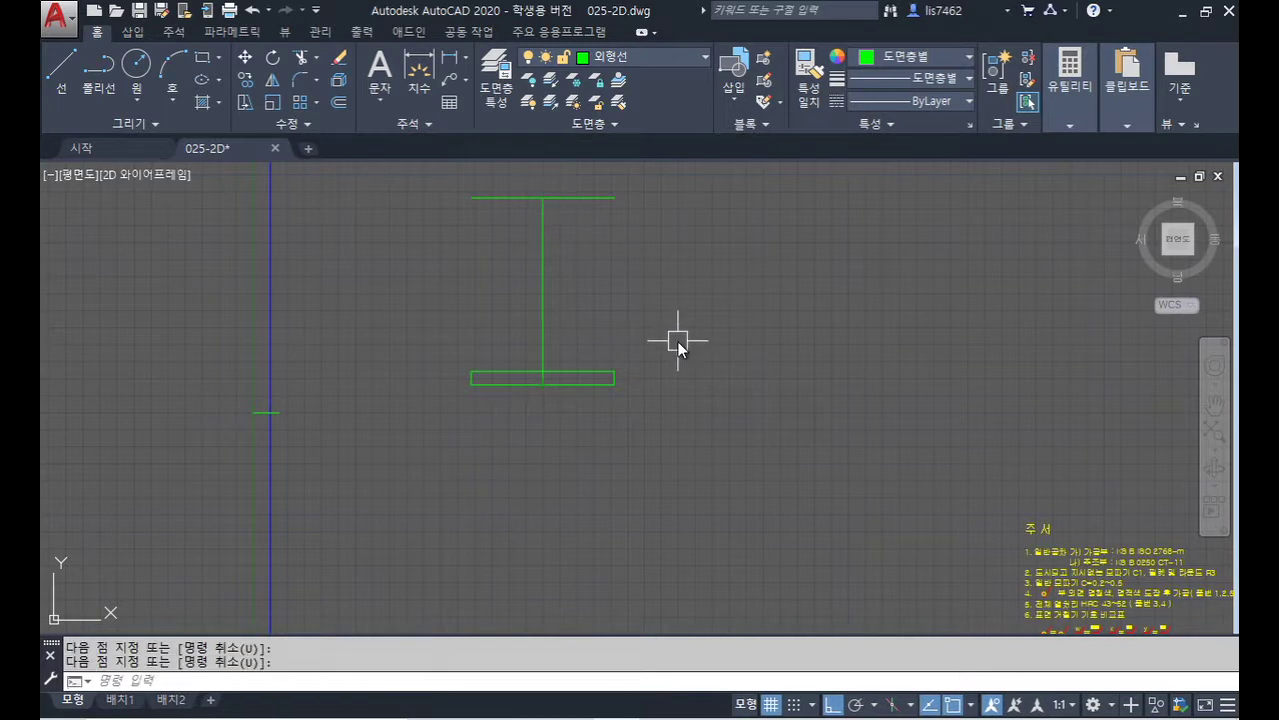
- Check the housing's shoulder height in the reference image, and offset the base's lower edge 99 upward in AutoCAD
key("alt+Tab")
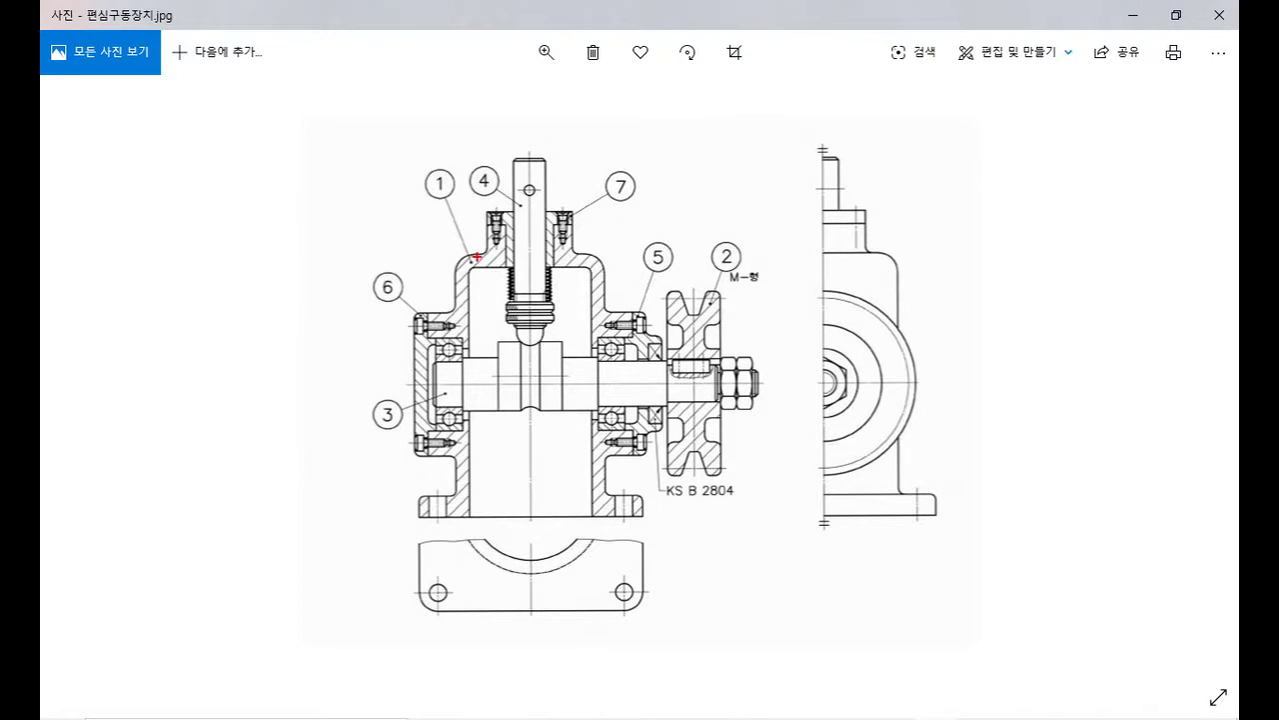
mouse_move(476, 515)
left_mouse_down()
mouse_move(486, 314)
mouse_move(456, 254)
mouse_move(624, 254)
left_mouse_up()
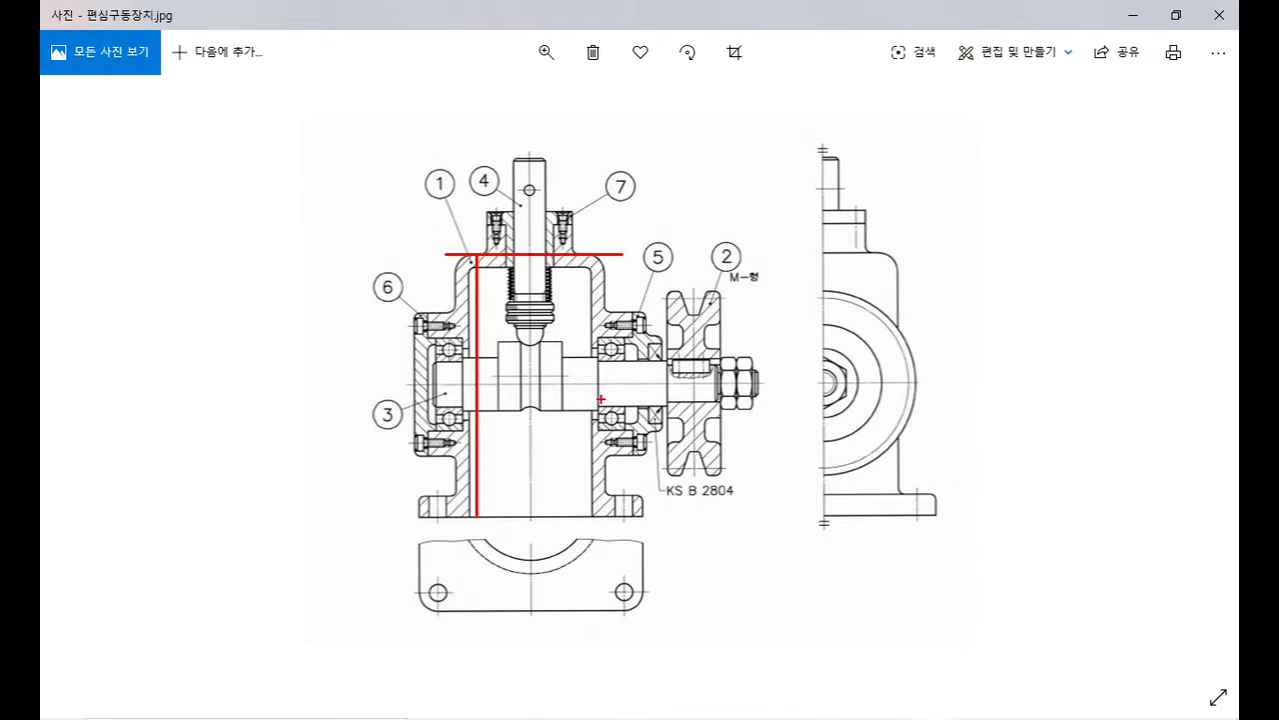
key("Escape")
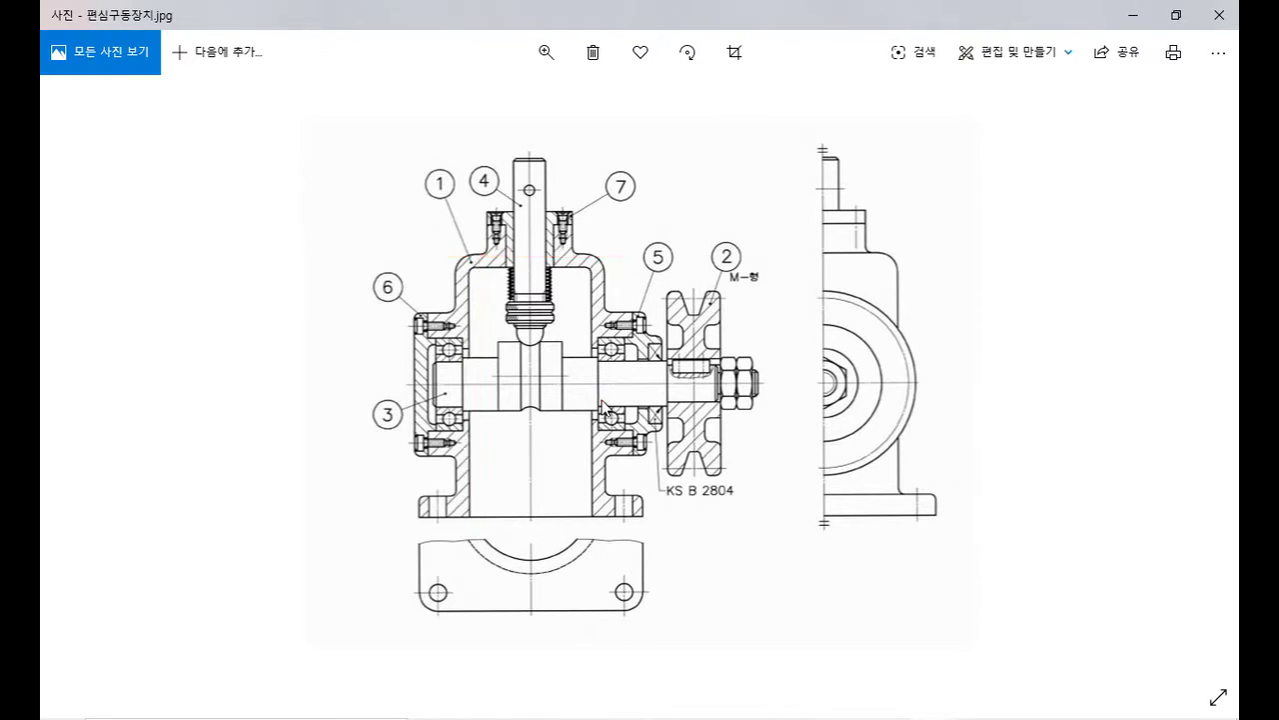
key("alt+Tab")
type("o")
key("Return")
type("99")
key("Return")
left_click(560, 198)
left_click(591, 330)
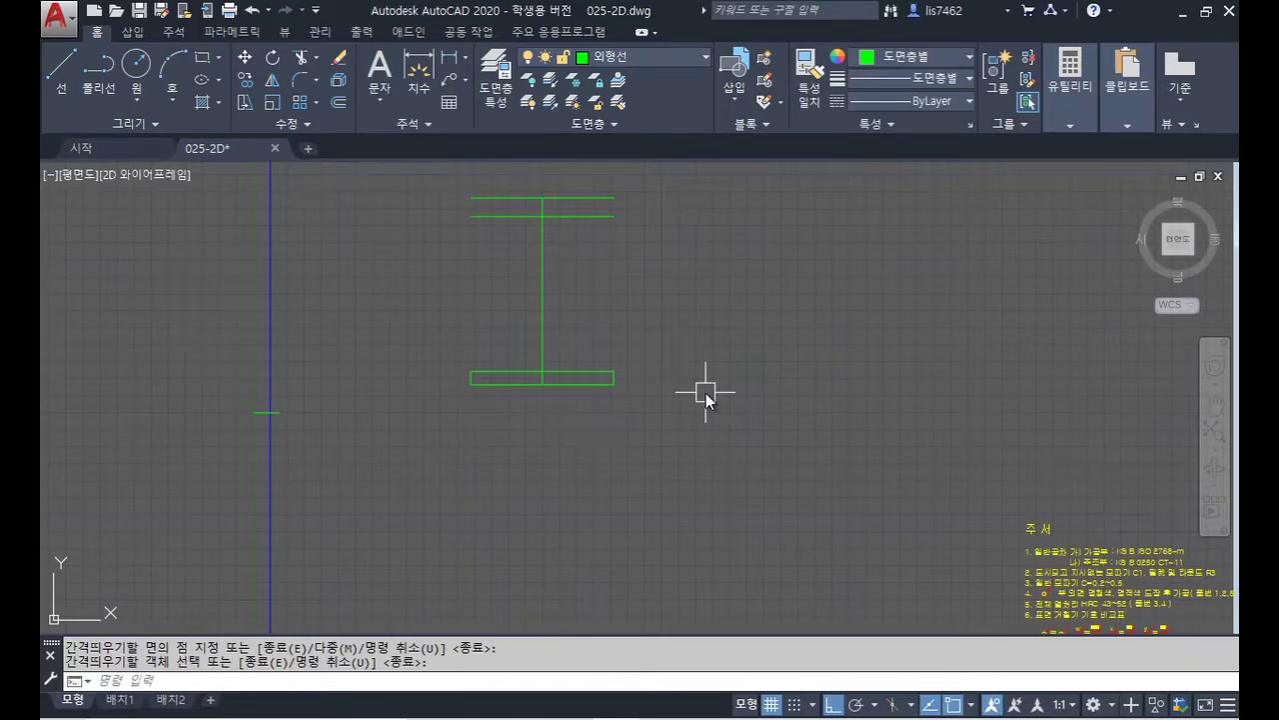
- Check the housing body's outer width in the reference image, and offset the vertical centre line 28 to both sides in AutoCAD
key("alt+Tab")
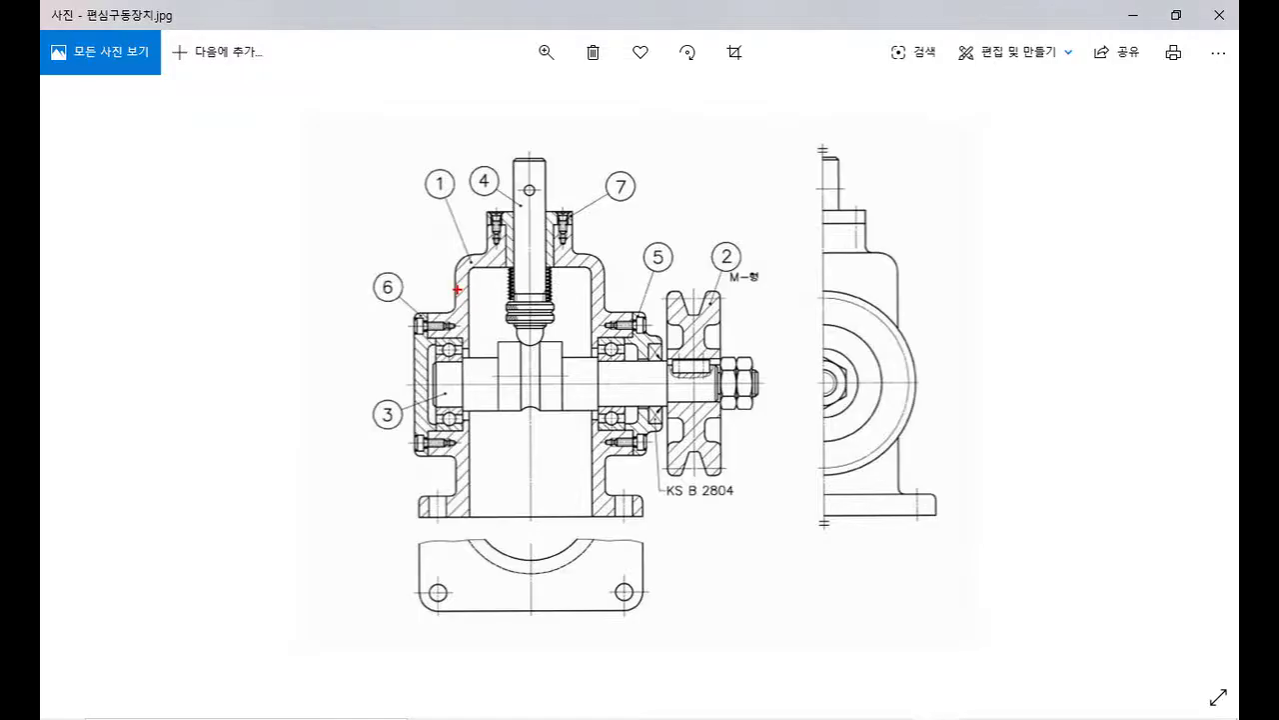
left_click_drag(455, 287, 604, 288)
key("Escape")
key("alt+Tab")
key("Escape")
type("o")
key("Return")
type("28")
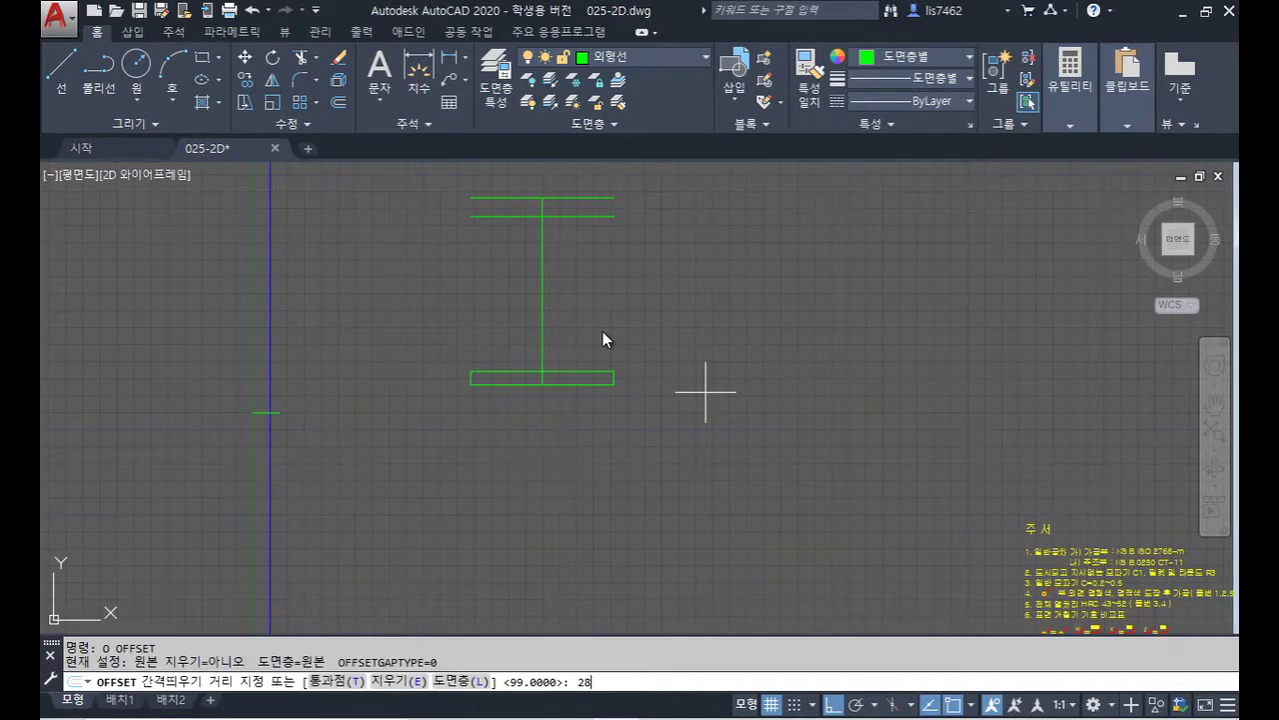
key("Return")
left_click(544, 291)
left_click(620, 291)
left_click(541, 286)
left_click(496, 284)
key("Return")
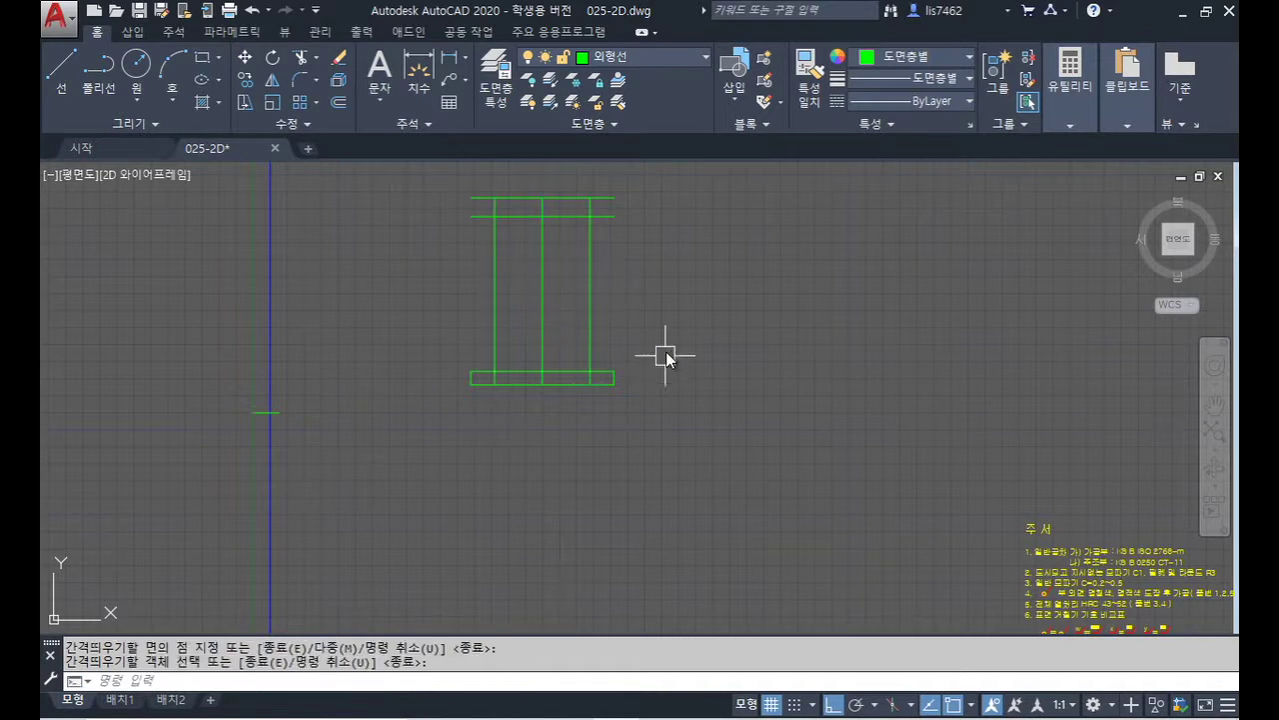
- Check the upper boss width in the reference image, and offset the vertical centre line 16 to both sides in AutoCAD
key("alt+Tab")
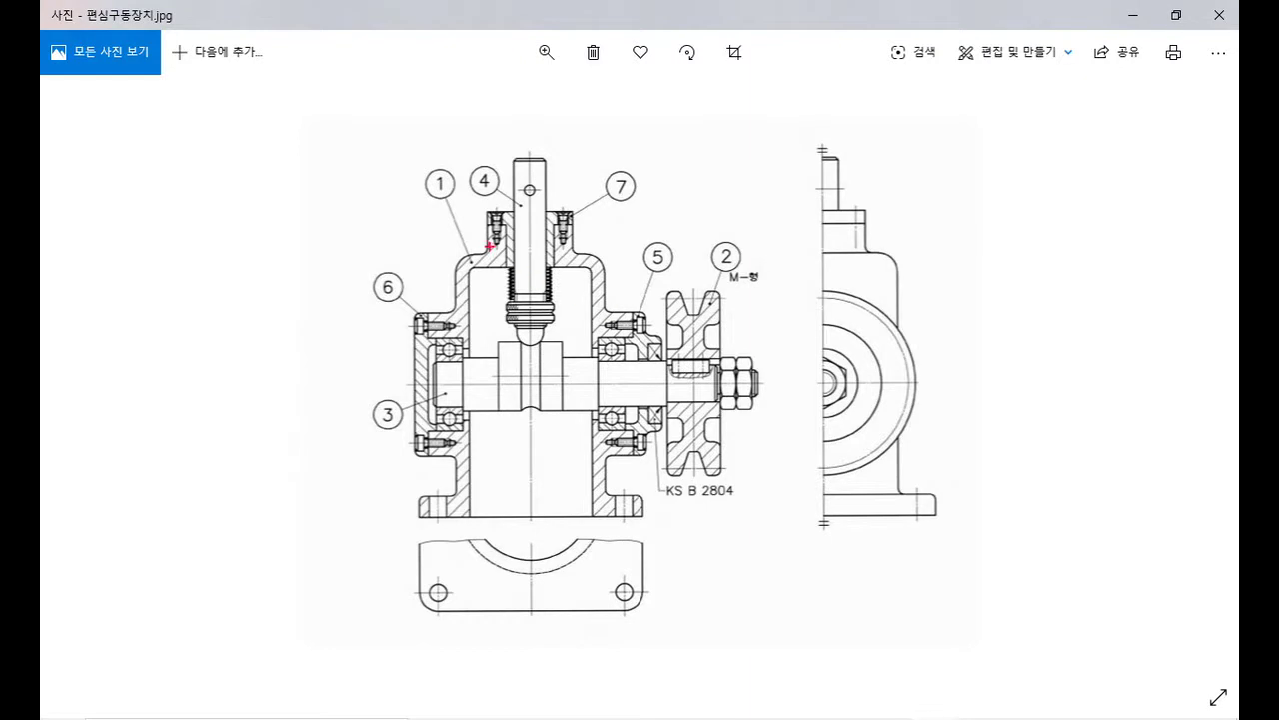
left_click_drag(488, 237, 572, 237)
key("Escape")
key("alt+Tab")
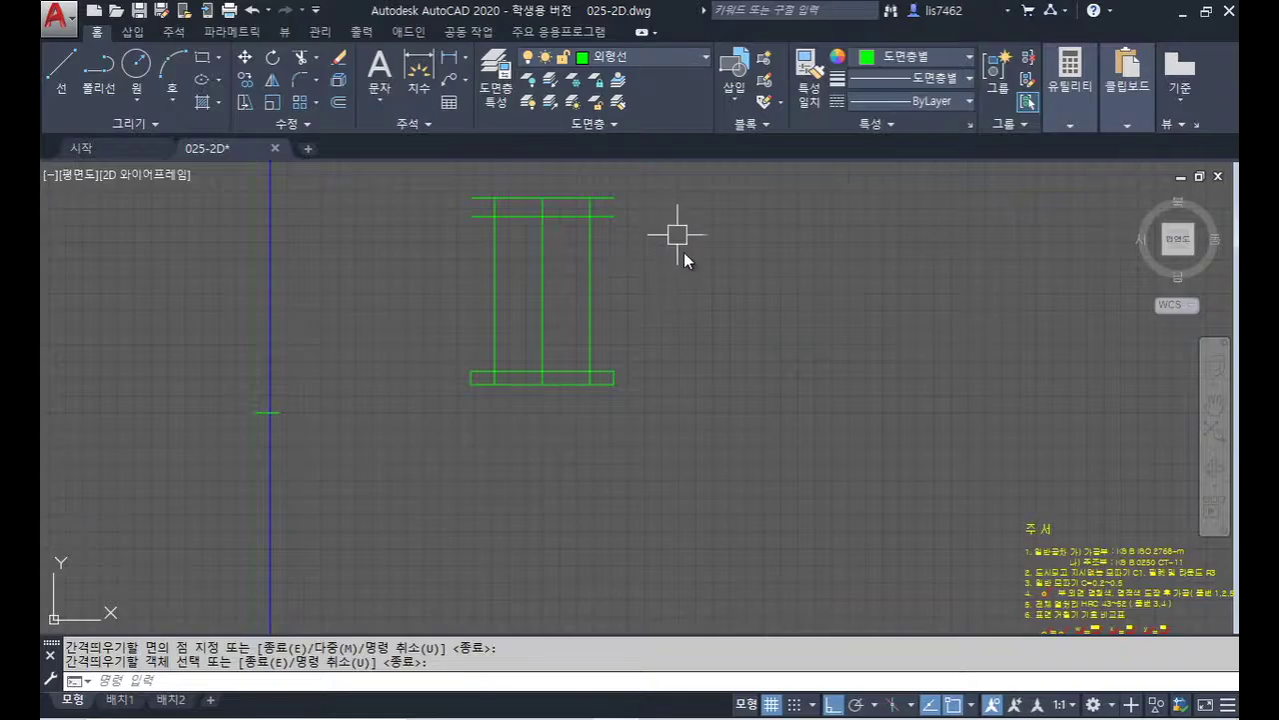
type("o")
key("Return")
type("16")
key("Return")
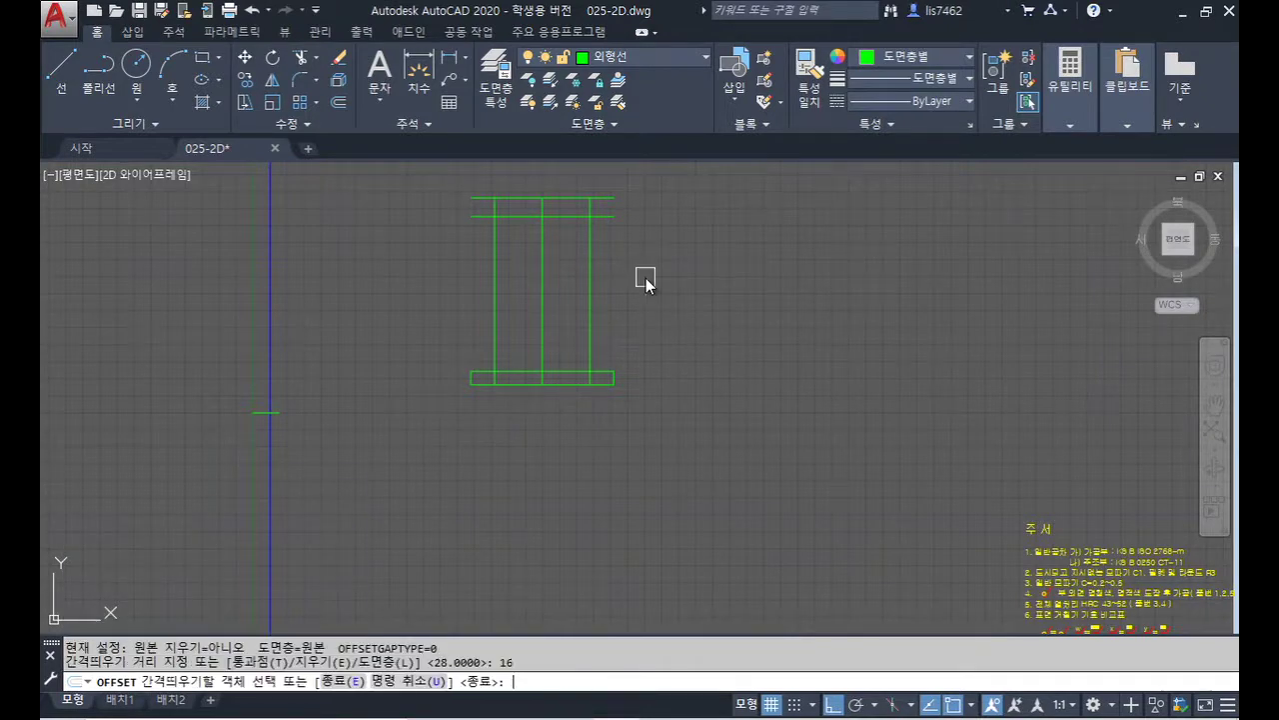
left_click(540, 241)
left_click(574, 249)
left_click(542, 248)
left_click(508, 251)
key("Return")
- Trim the inner vertical lines below the shoulder, the upper line outside them and the shoulder line between them to form the stepped boss
scroll(532, 205, "up", 4)
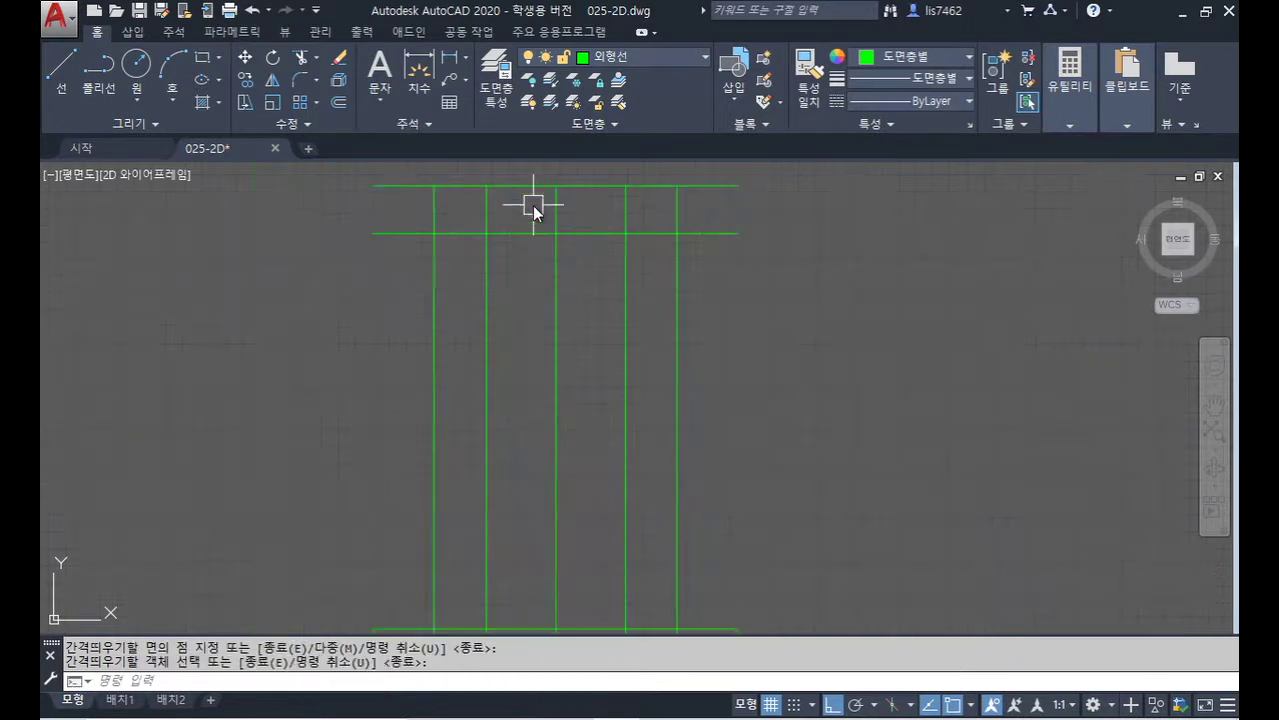
type("tr")
key("Return")
left_click(633, 249)
left_click(623, 235)
left_click(510, 256)
left_click(464, 209)
left_click(477, 289)
key("Return")
left_click(483, 313)
left_click(625, 328)
left_click(659, 241)
left_click(463, 239)
left_click(506, 265)
key("Return")
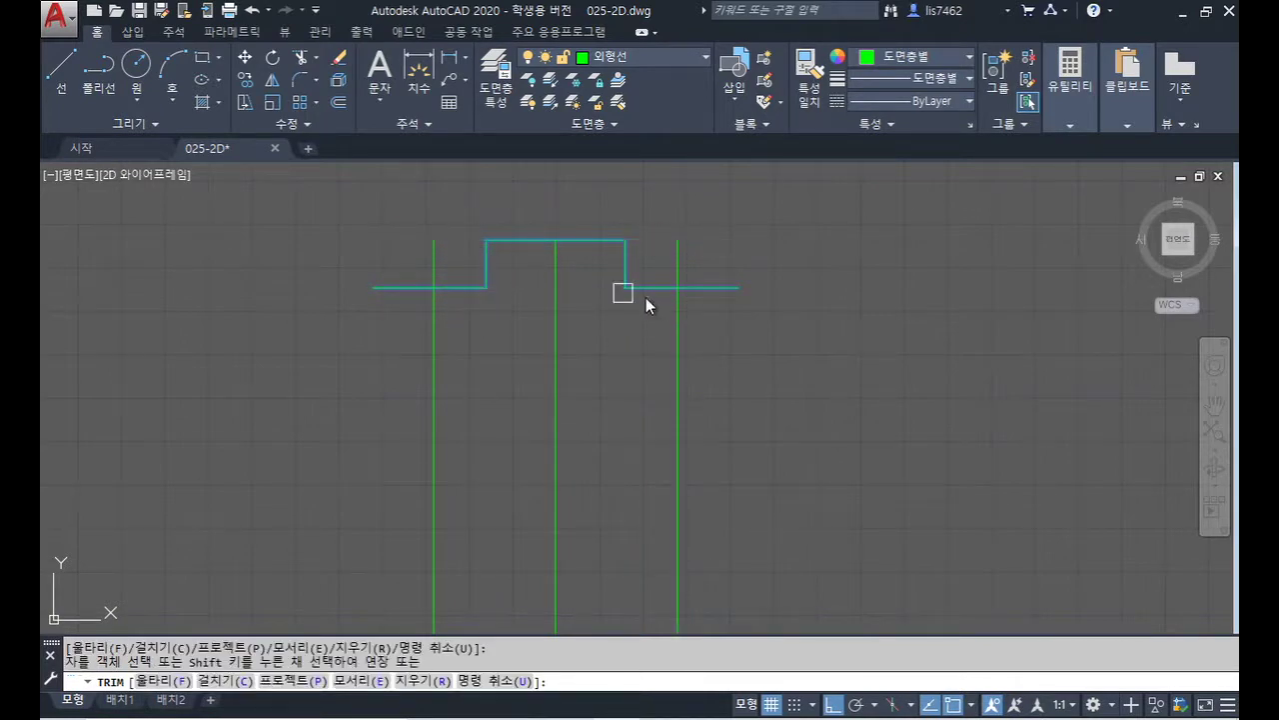
scroll(803, 272, "down", 2)
- Check the shoulder's corner rounding in the reference image, and fillet both outer shoulder corners with radius 8 in AutoCAD
key("alt+Tab")
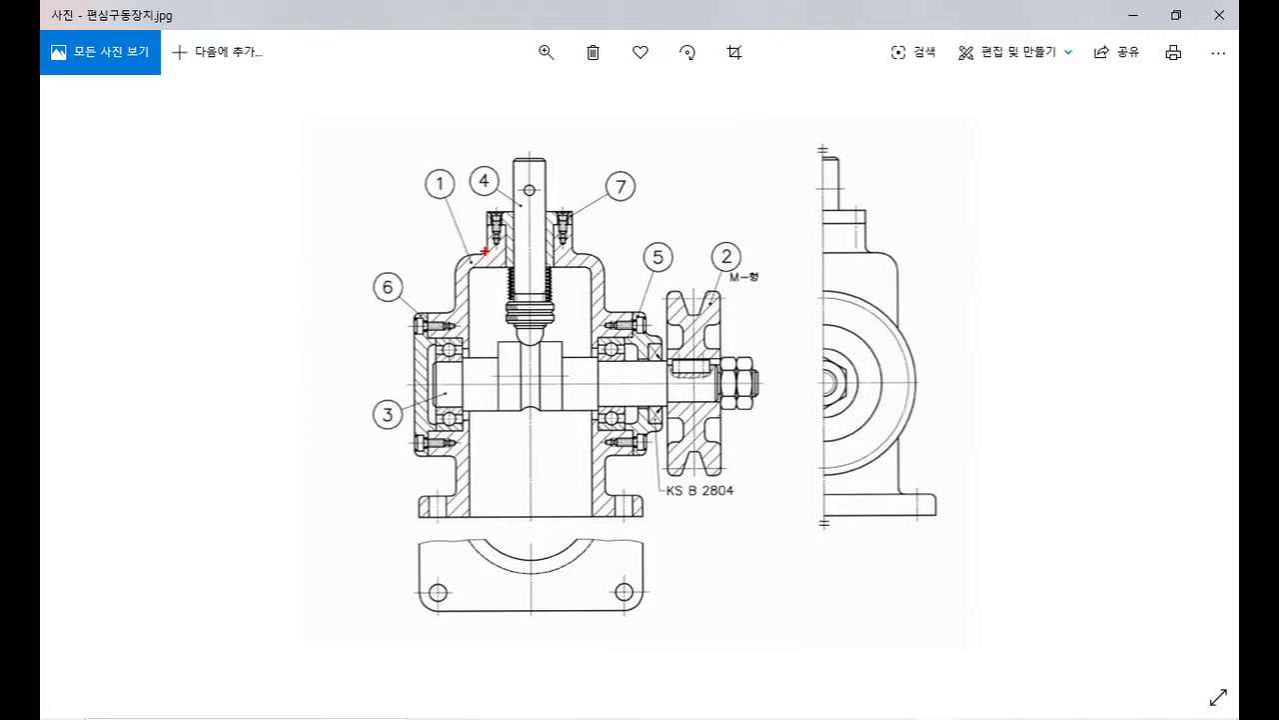
mouse_move(485, 255)
left_mouse_down()
mouse_move(436, 254)
mouse_move(455, 239)
left_mouse_up()
left_click_drag(455, 253, 455, 203)
mouse_move(475, 256)
left_mouse_down()
mouse_move(472, 199)
mouse_move(475, 230)
left_mouse_up()
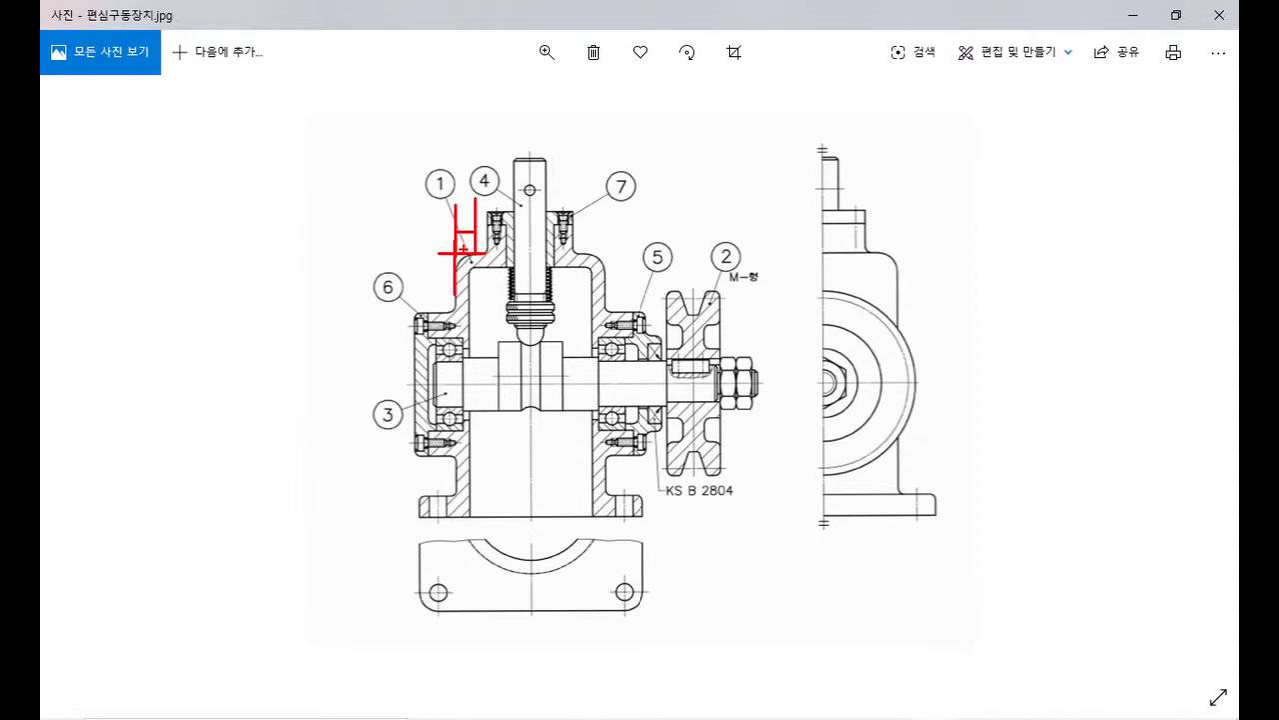
key("Escape")
key("alt+Tab")
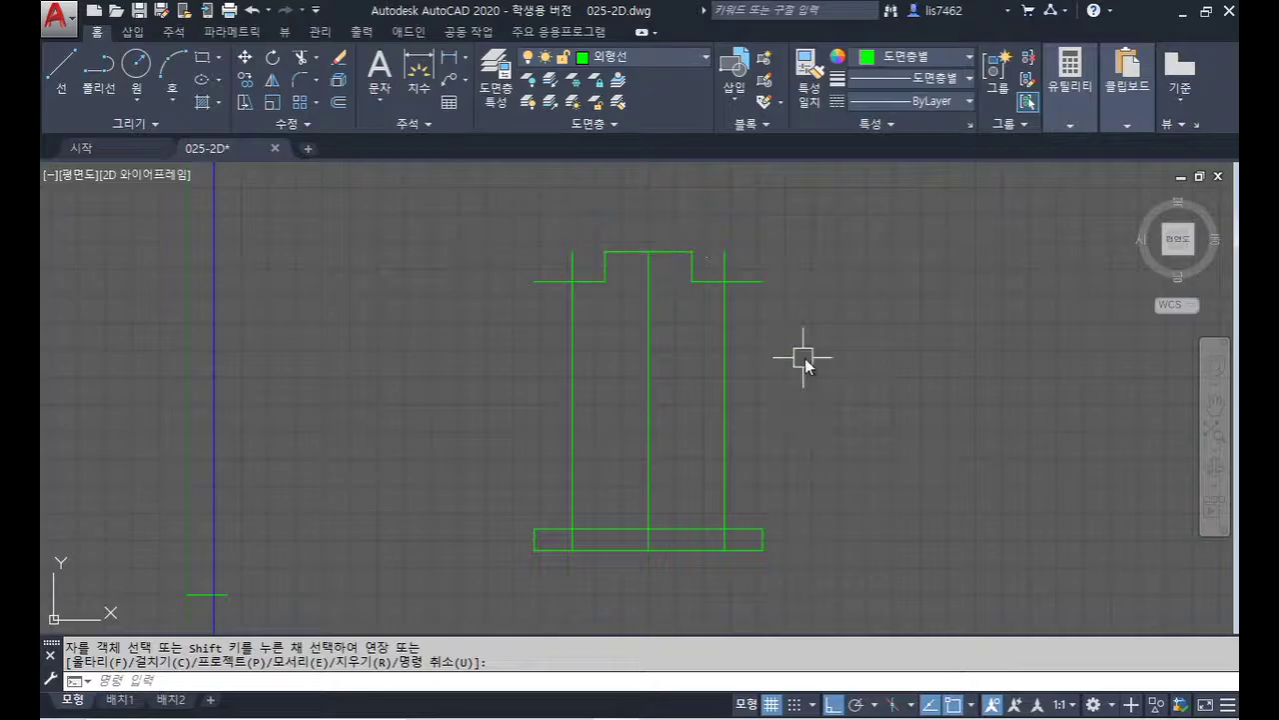
type("f")
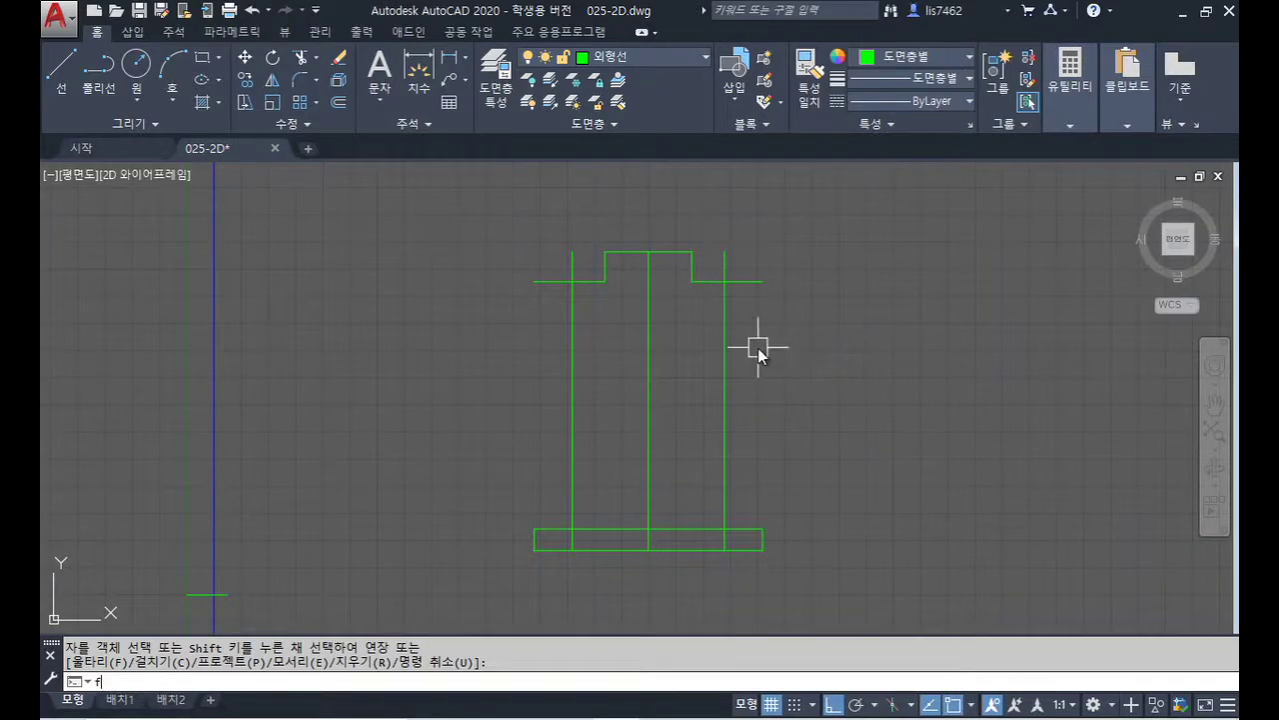
key("Return")
type("r")
key("Return")
type("8")
key("Return")
type("m")
key("Return")
left_click(576, 304)
left_click(587, 283)
left_click(729, 322)
left_click(714, 289)
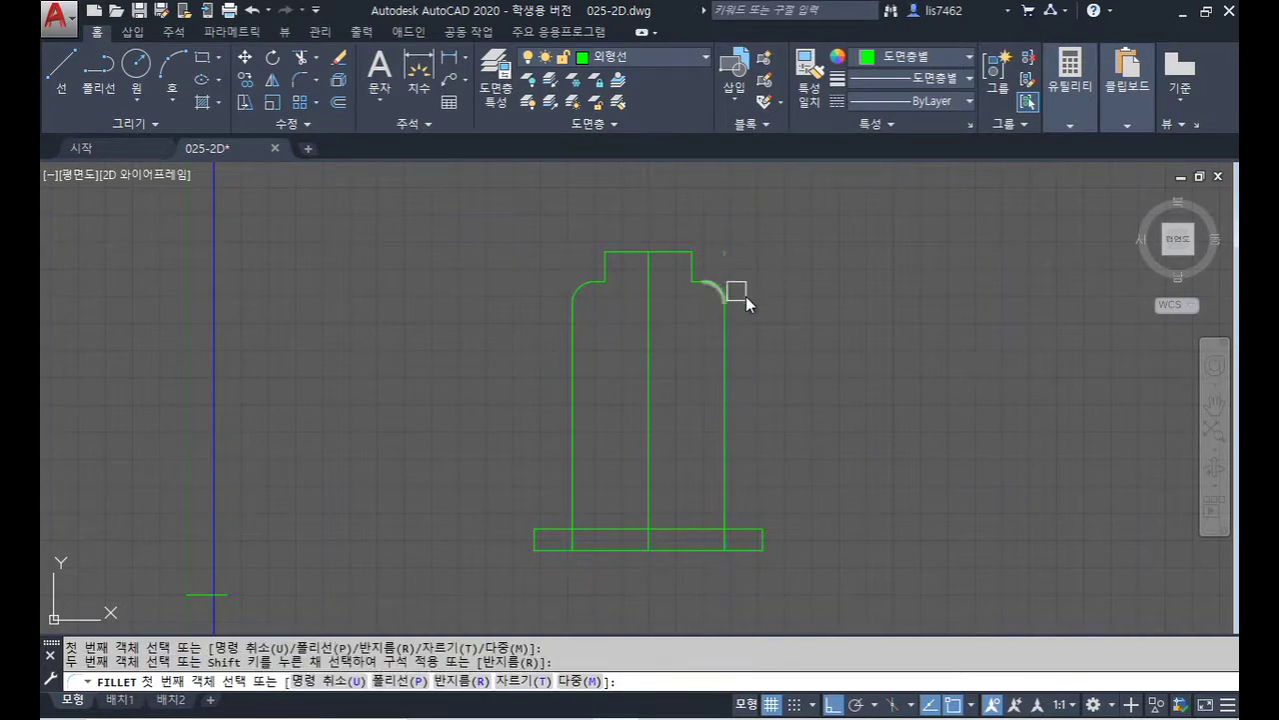
- Check the rounding between boss and shoulder in the reference image, and fillet both inner corners with radius 3 in AutoCAD
key("alt+Tab")
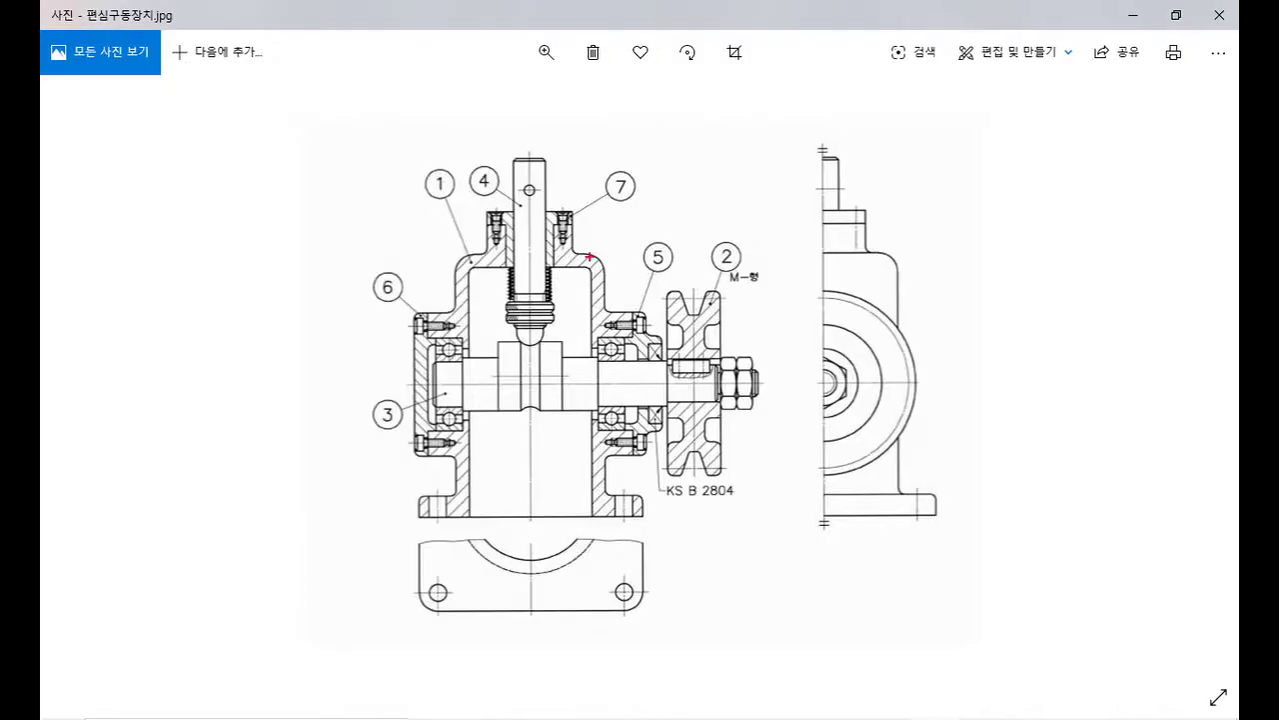
left_click_drag(497, 259, 488, 244)
mouse_move(572, 264)
left_mouse_down()
mouse_move(560, 262)
mouse_move(576, 246)
mouse_move(584, 262)
left_mouse_up()
key("Escape")
key("alt+Tab")
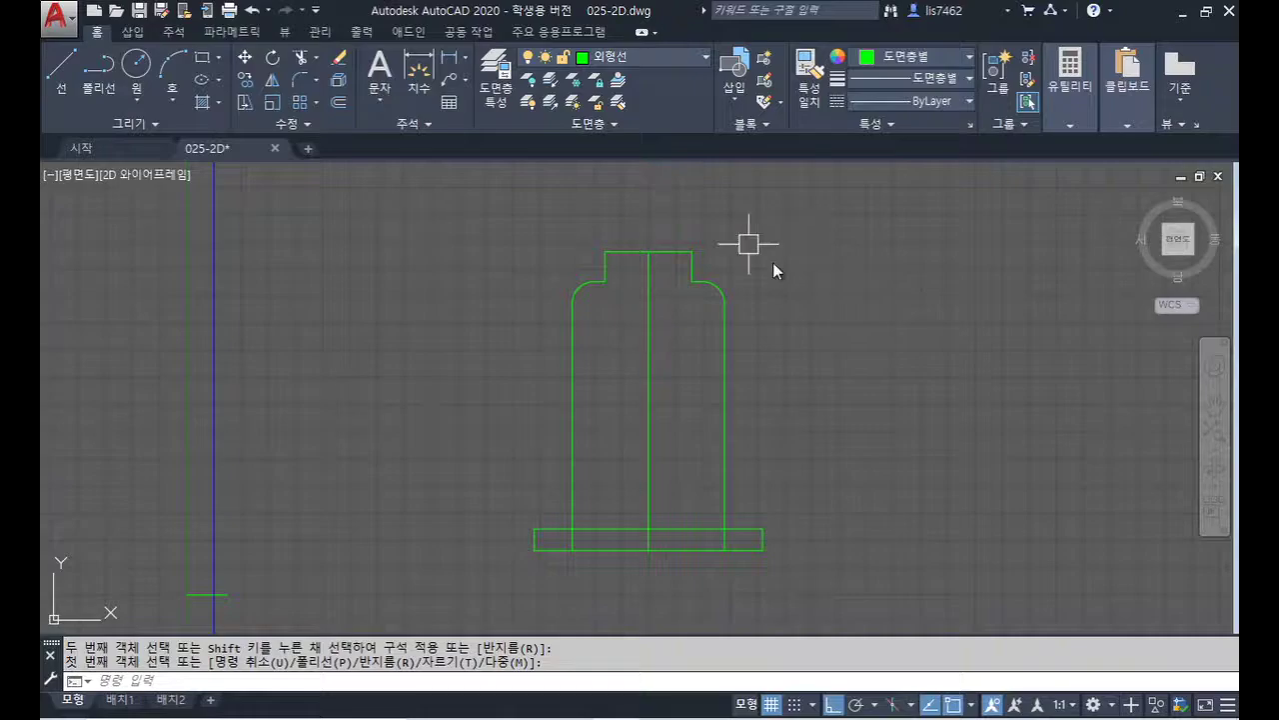
type("f")
key("Return")
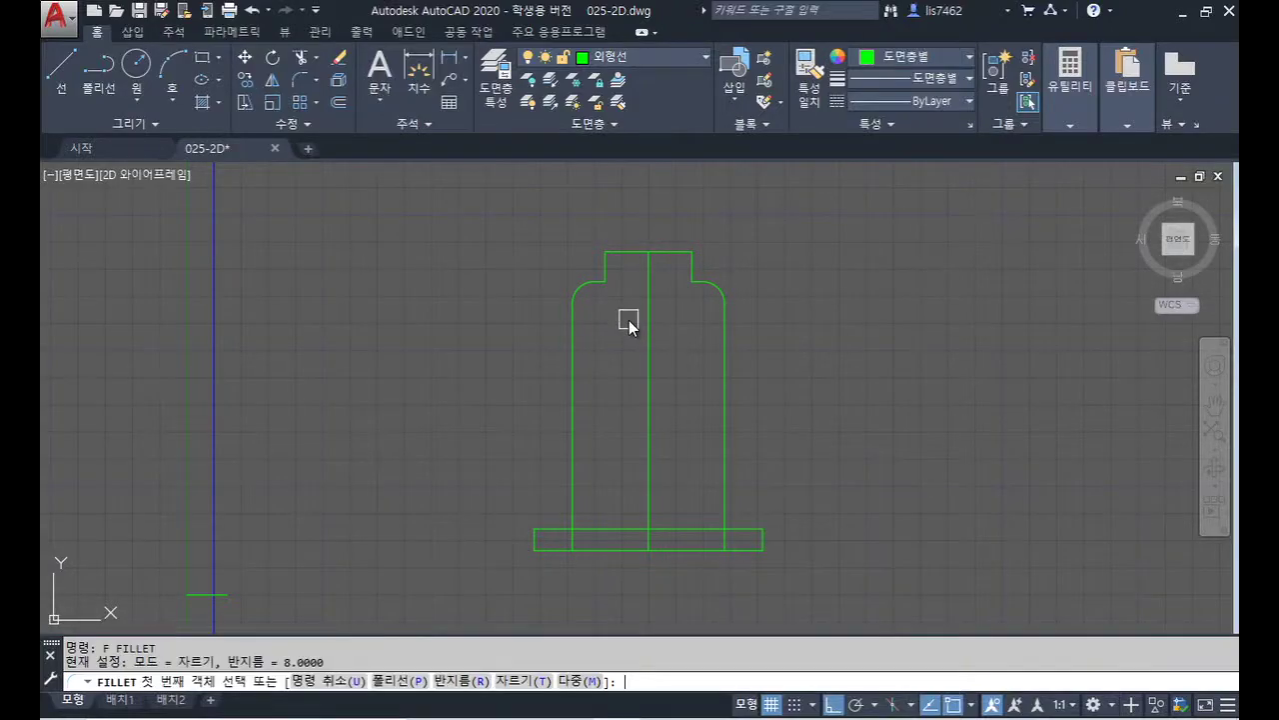
type("r")
key("Return")
type("3")
key("Return")
type("m")
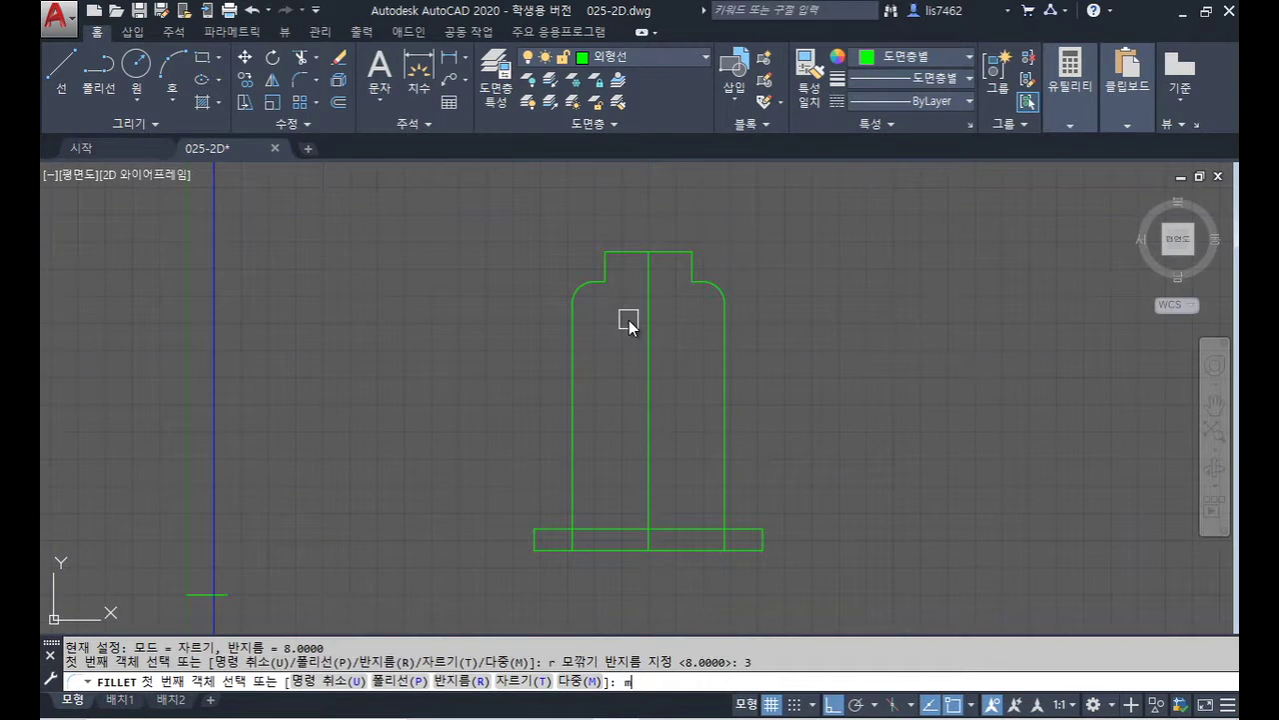
key("Return")
scroll(607, 272, "up", 3)
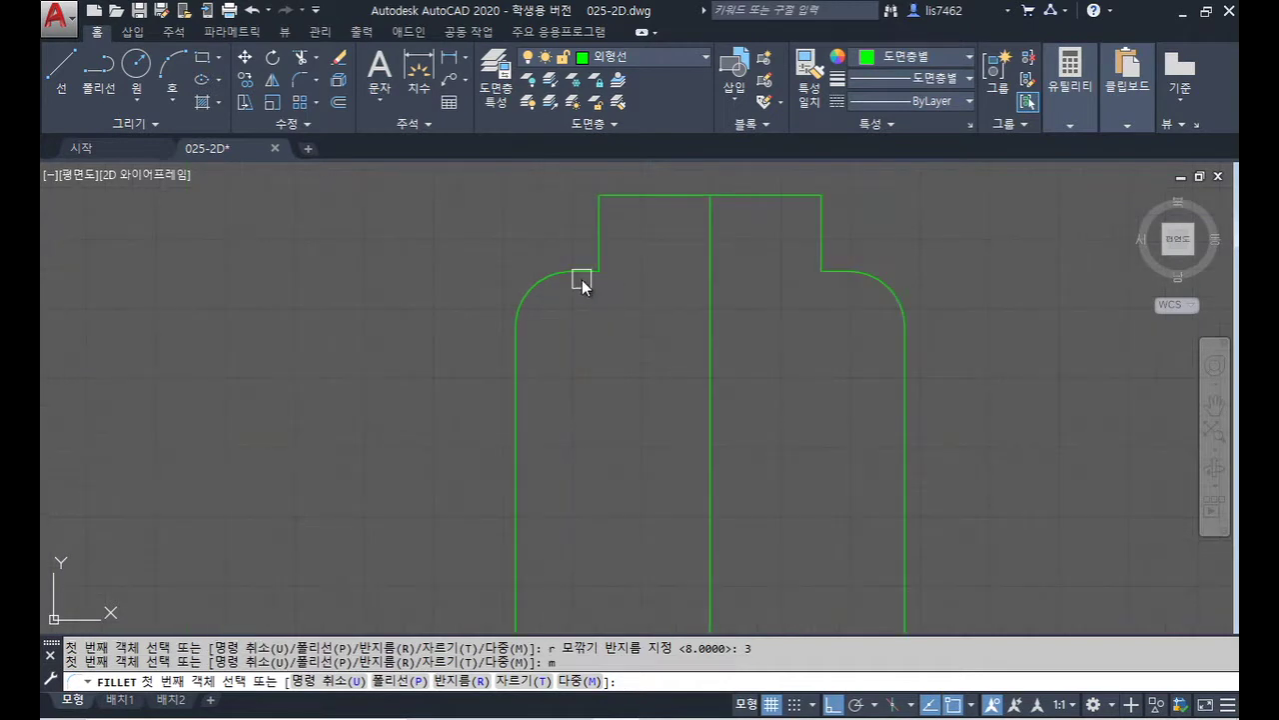
left_click(583, 273)
left_click(600, 247)
left_click(833, 275)
left_click(821, 250)
key("Return")
scroll(865, 342, "down", 2)
scroll(866, 342, "down", 2)
- Check the width across the side bearing bosses in the reference image, and offset the vertical centre line 38.5 to both sides in AutoCAD
key("alt+Tab")
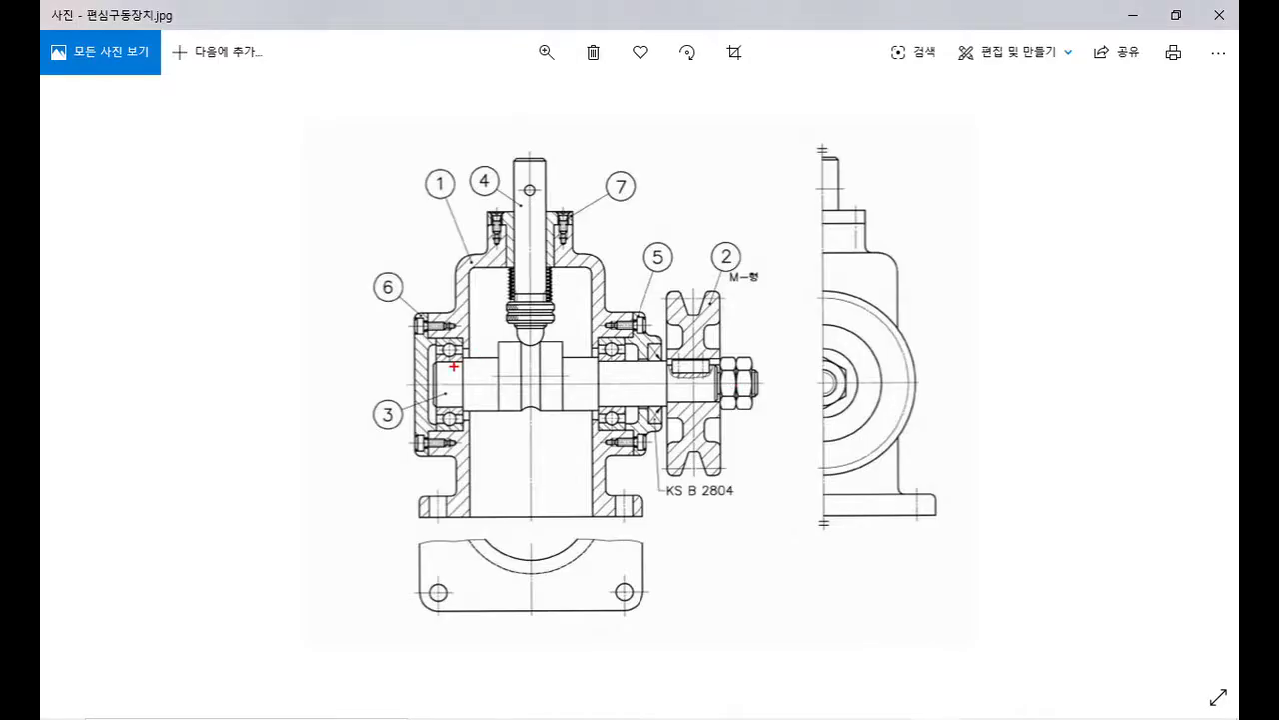
mouse_move(427, 314)
left_mouse_down()
mouse_move(494, 287)
mouse_move(632, 313)
left_mouse_up()
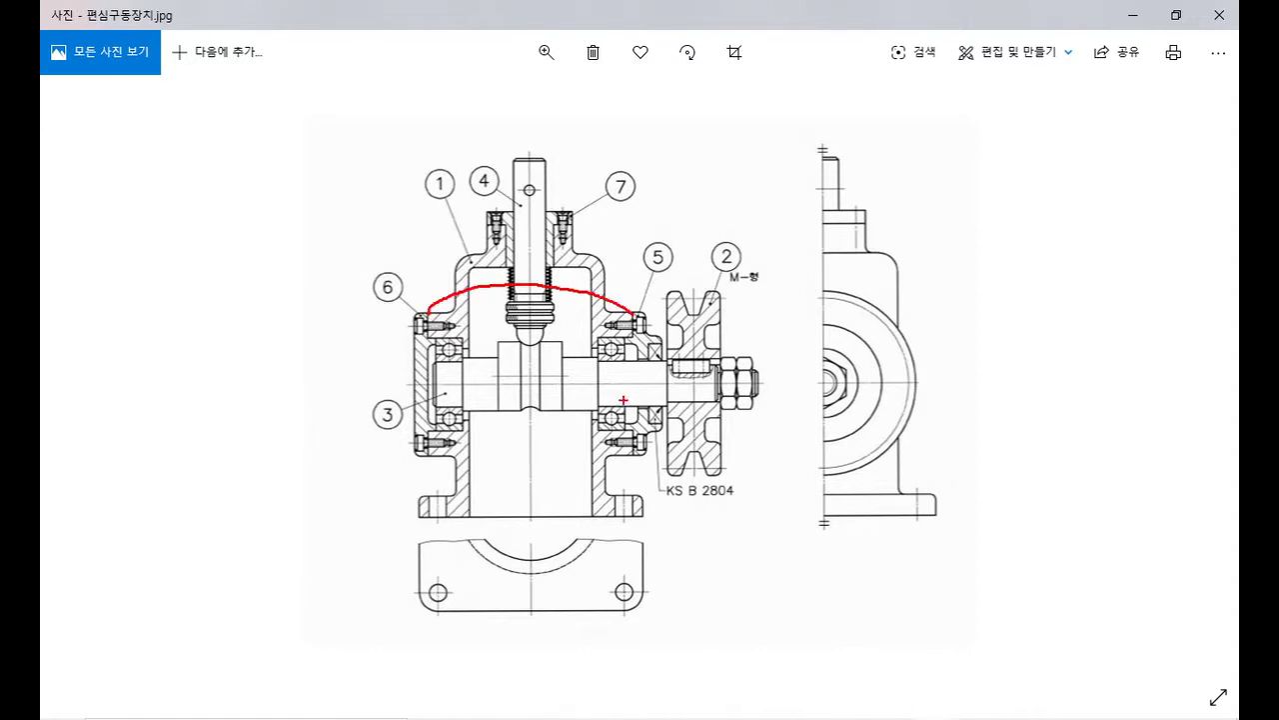
key("Escape")
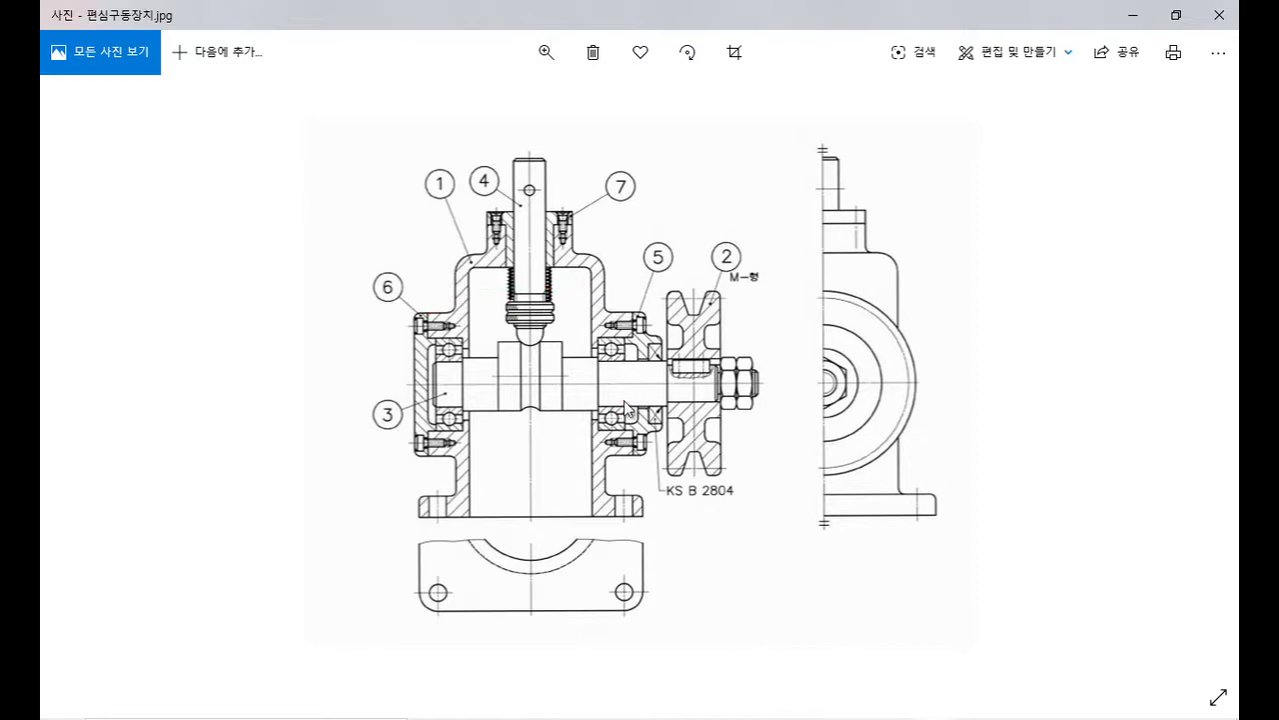
key("alt+Tab")
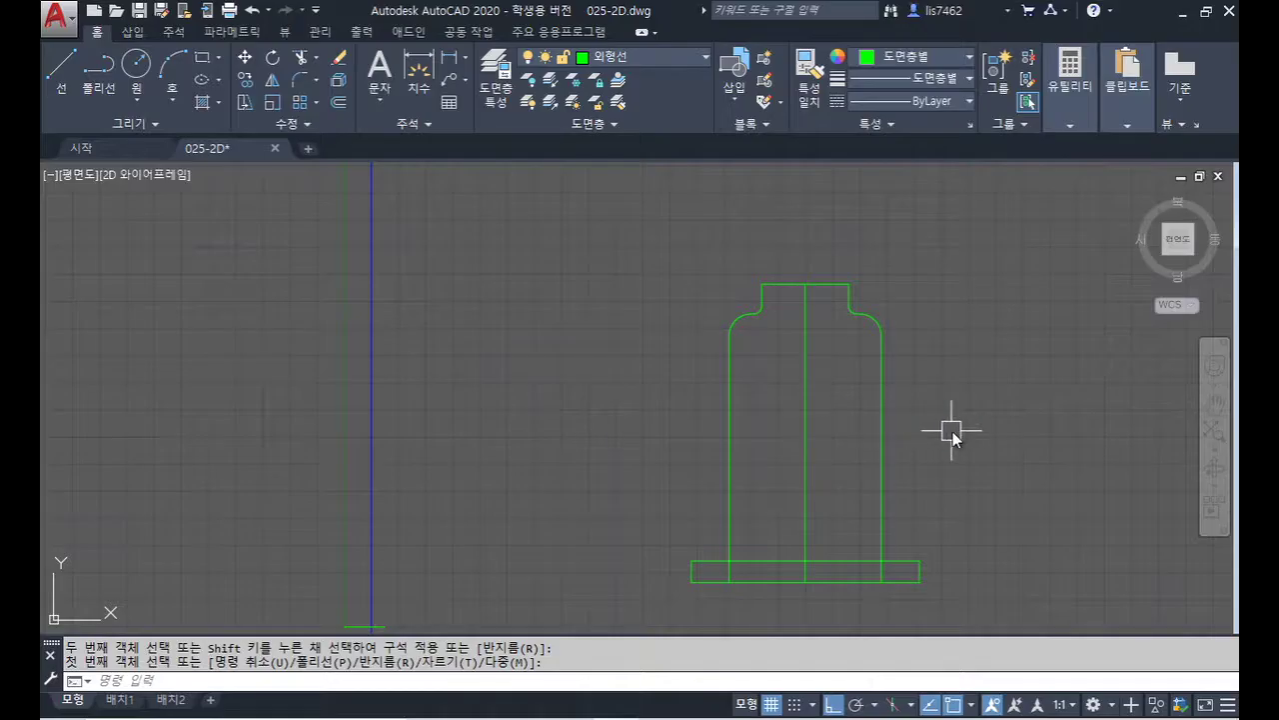
type("o")
key("Return")
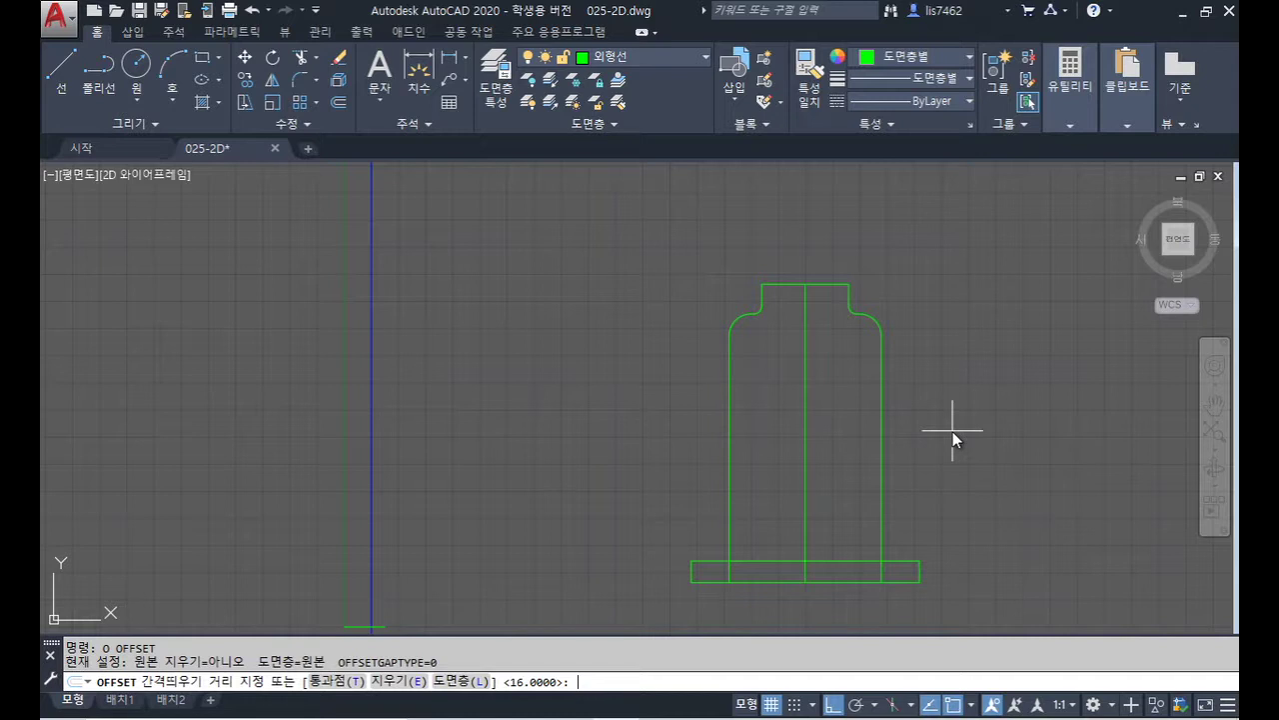
type("38.5")
key("Return")
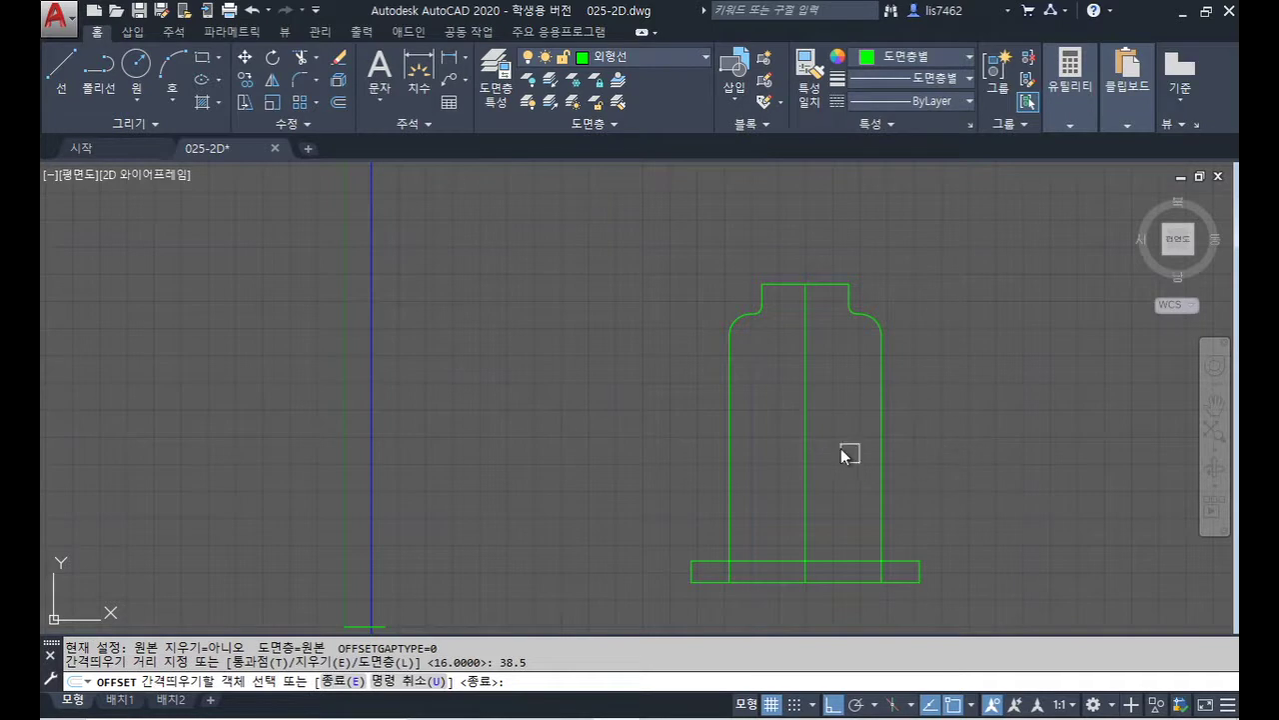
left_click(806, 409)
left_click(829, 433)
left_click(806, 422)
left_click(712, 419)
key("Return")
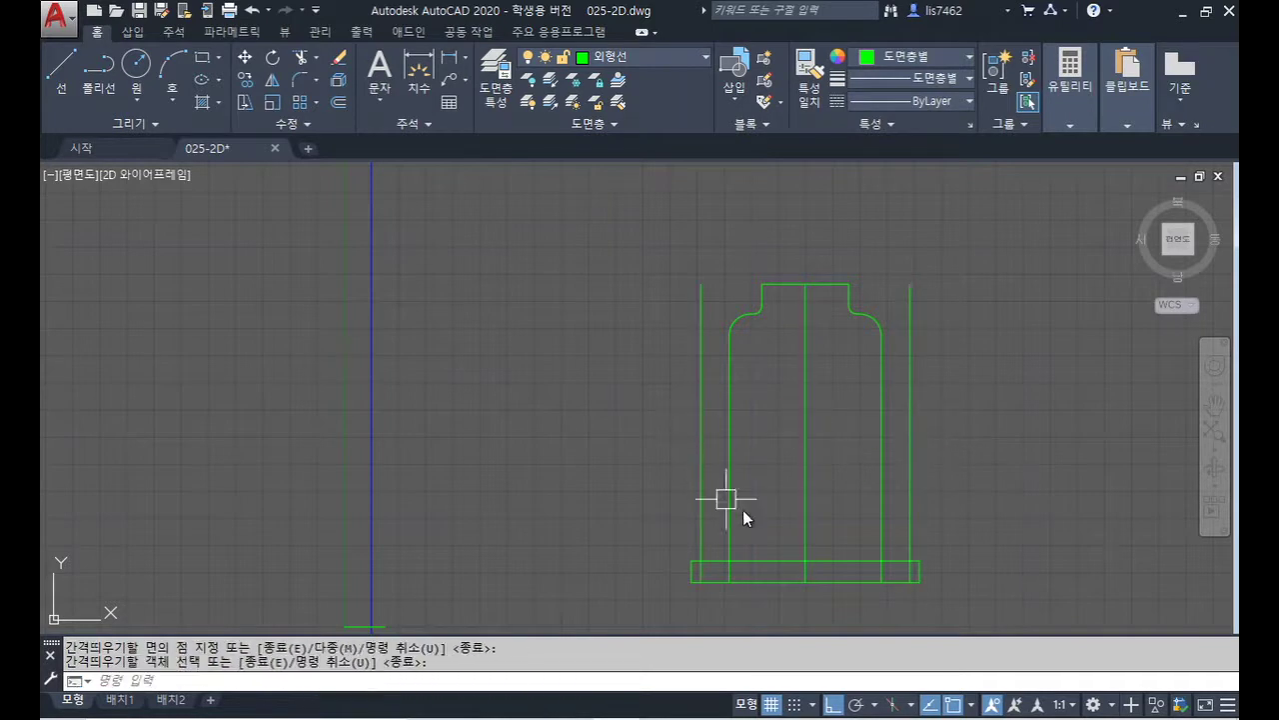
- Check the shaft axis height above the base in the reference image, and offset the base's lower edge 50 upward in AutoCAD
key("alt+Tab")
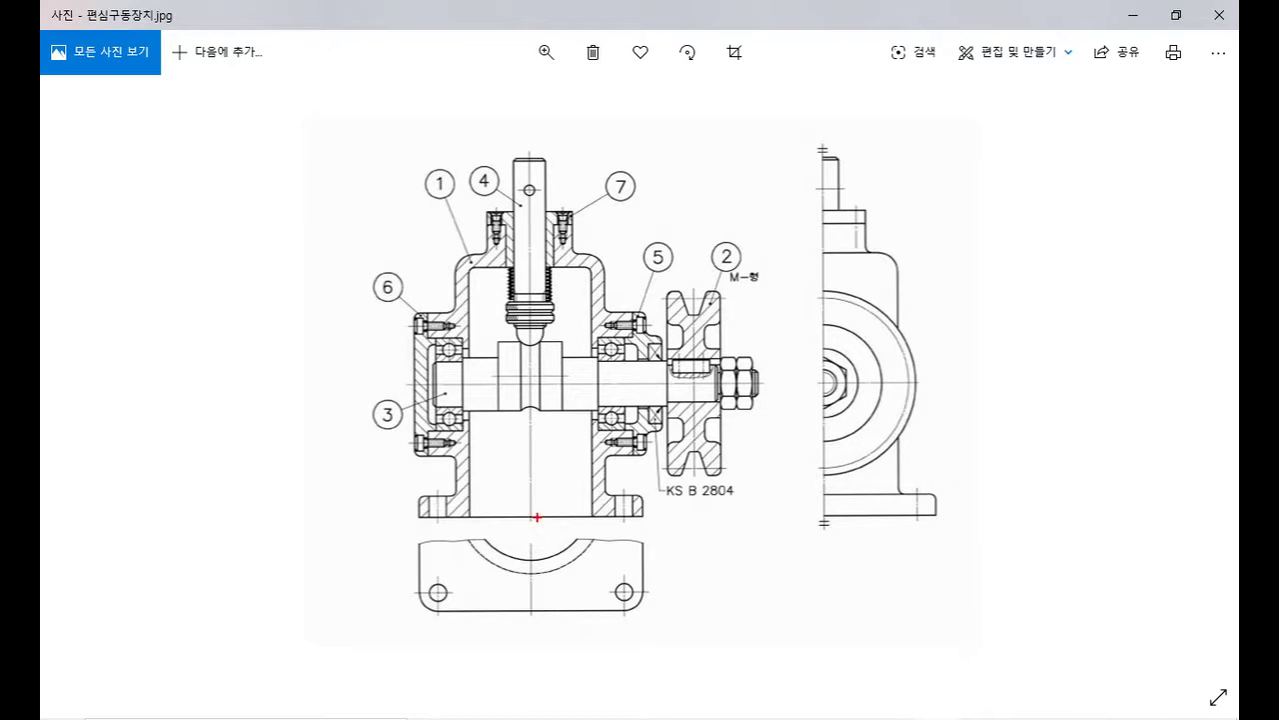
mouse_move(537, 517)
left_mouse_down()
mouse_move(551, 411)
mouse_move(539, 386)
left_mouse_up()
left_click_drag(397, 385, 970, 382)
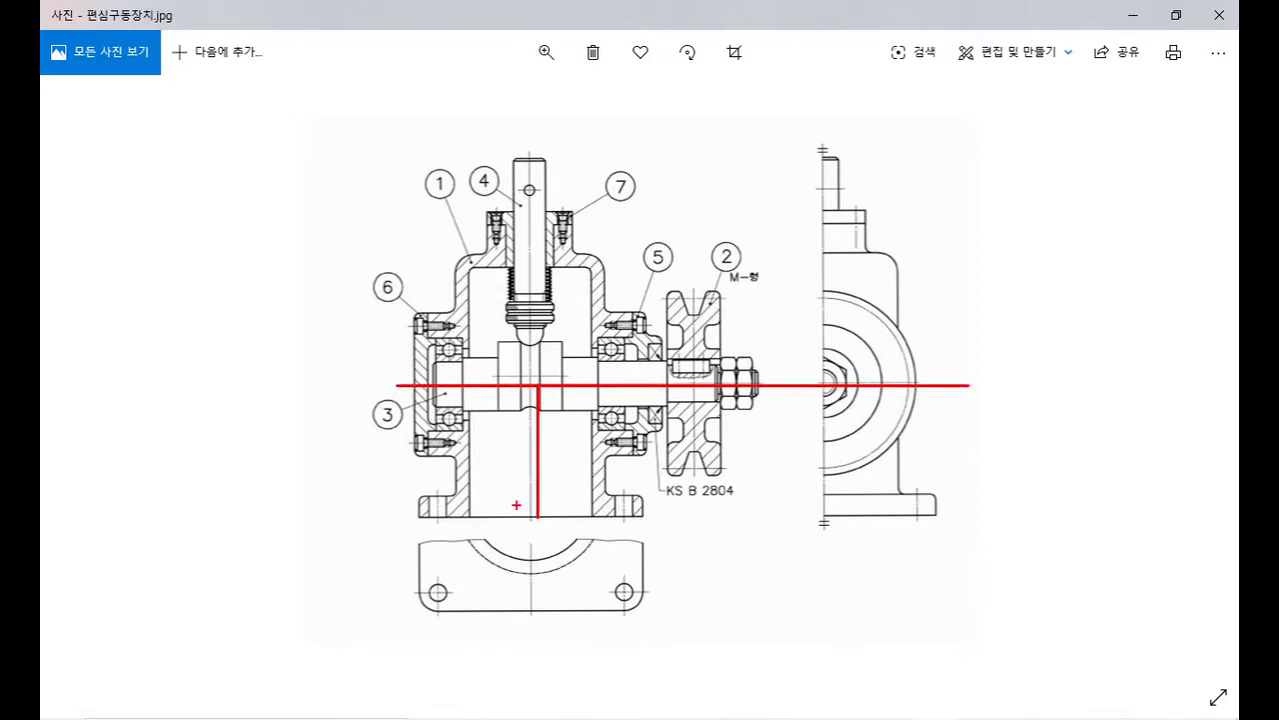
mouse_move(545, 476)
left_mouse_down()
mouse_move(566, 447)
mouse_move(547, 477)
left_mouse_up()
key("Escape")
key("alt+Tab")
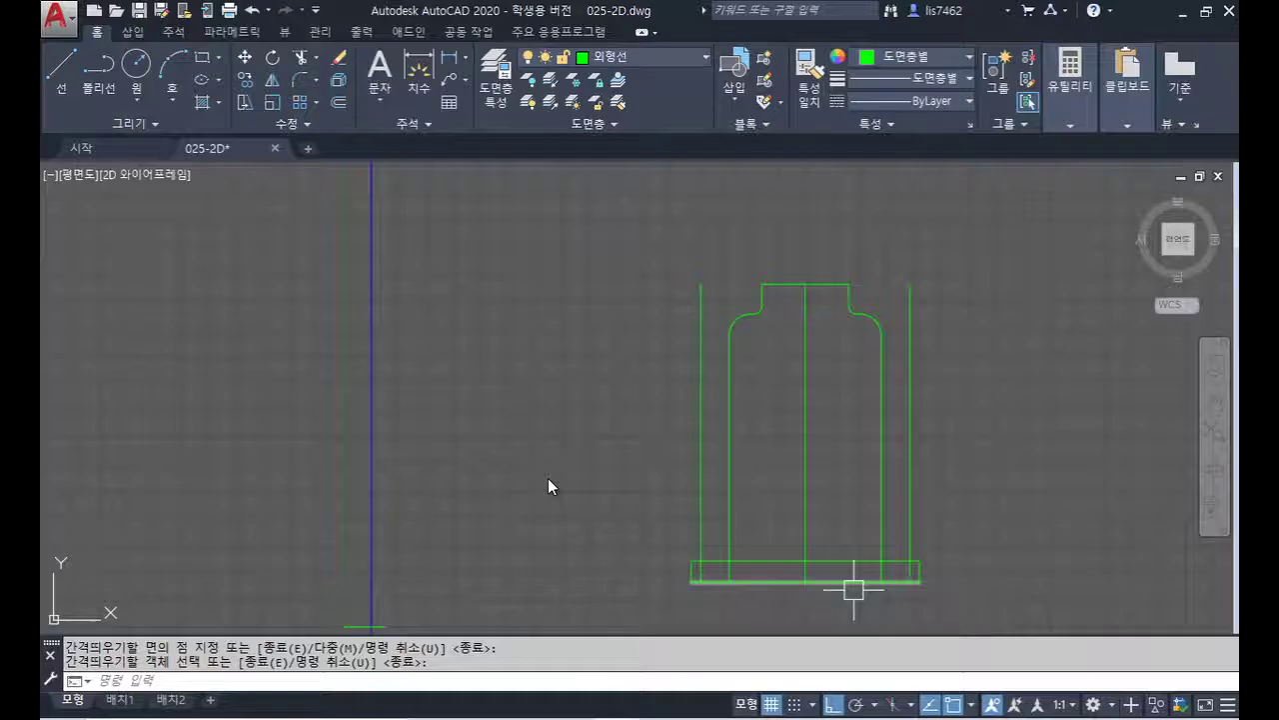
type("o")
key("Return")
type("50")
key("Return")
left_click(908, 585)
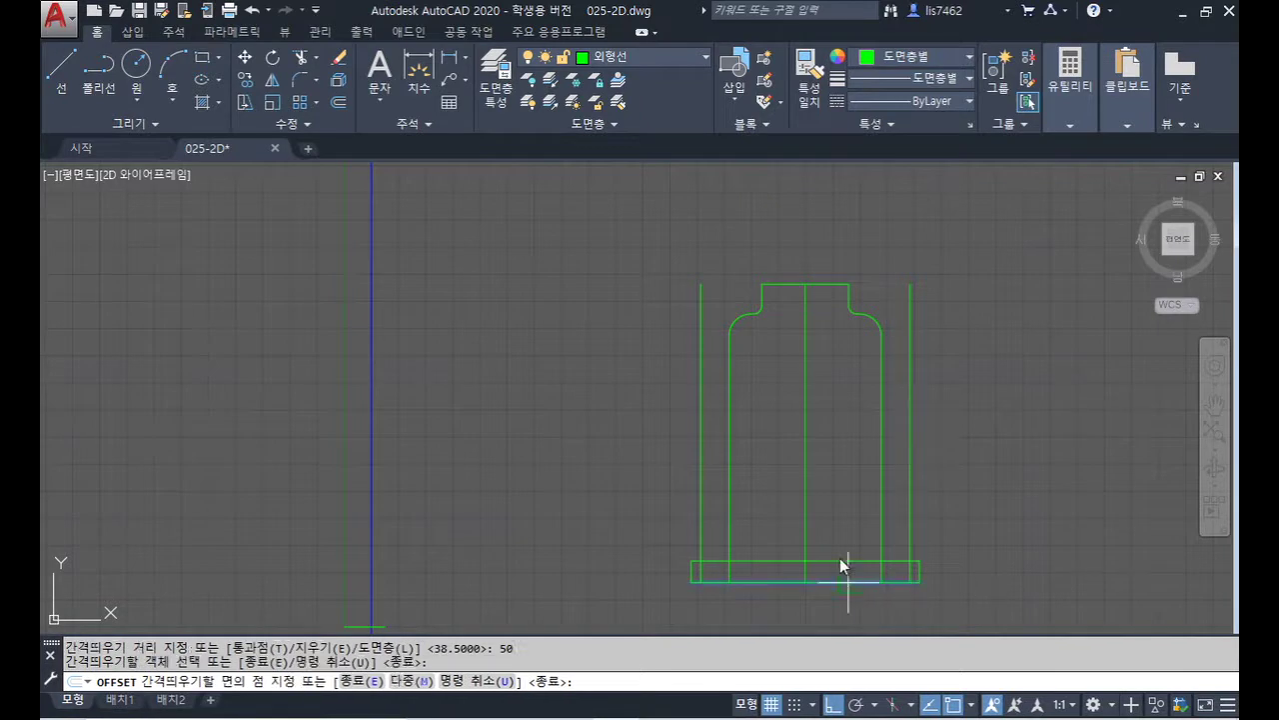
left_click(899, 417)
- Check the bearing bosses' outer diameter in the reference image, and offset the horizontal shaft axis line 27 up and down in AutoCAD
key("alt+Tab")
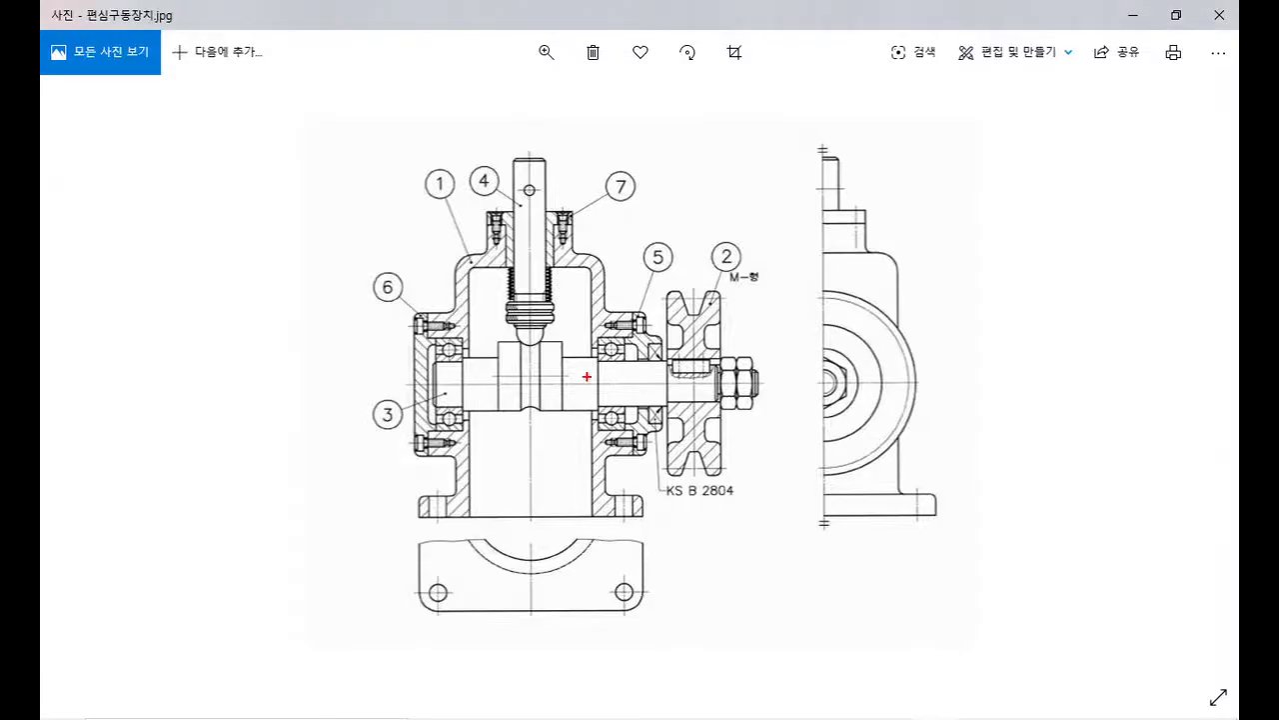
mouse_move(427, 313)
left_mouse_down()
mouse_move(400, 339)
mouse_move(390, 405)
mouse_move(431, 454)
left_mouse_up()
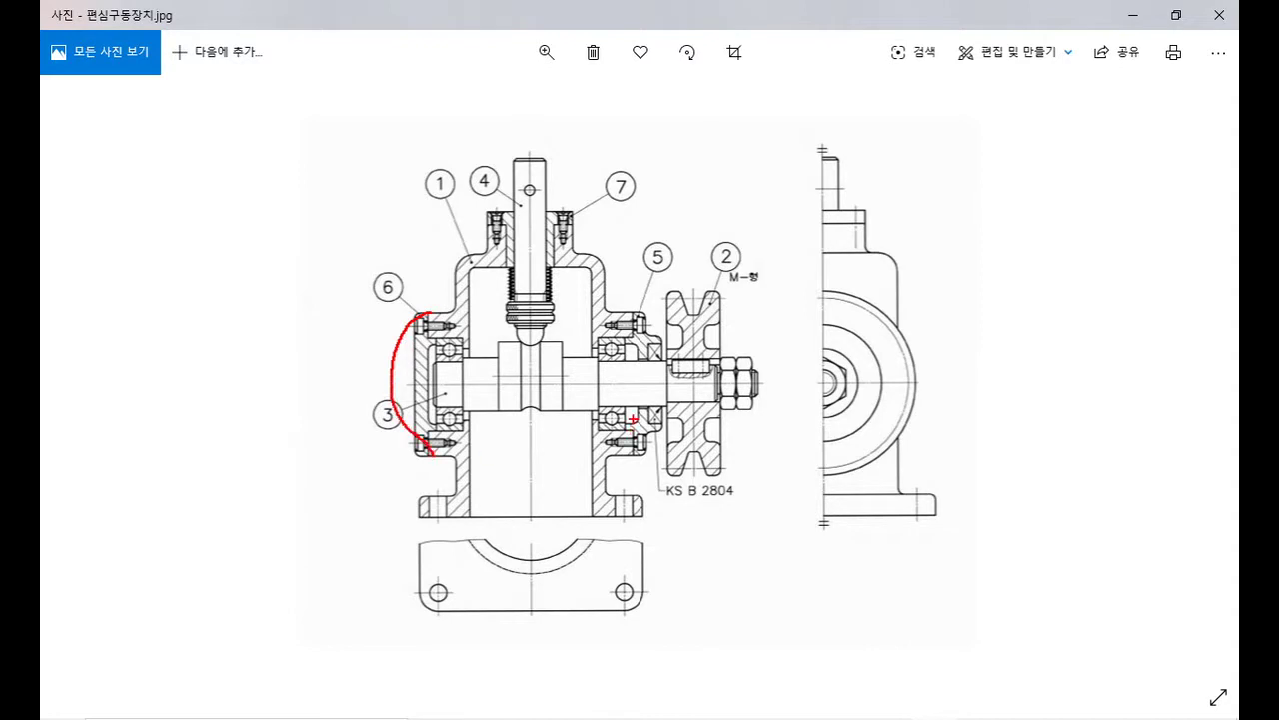
key("Escape")
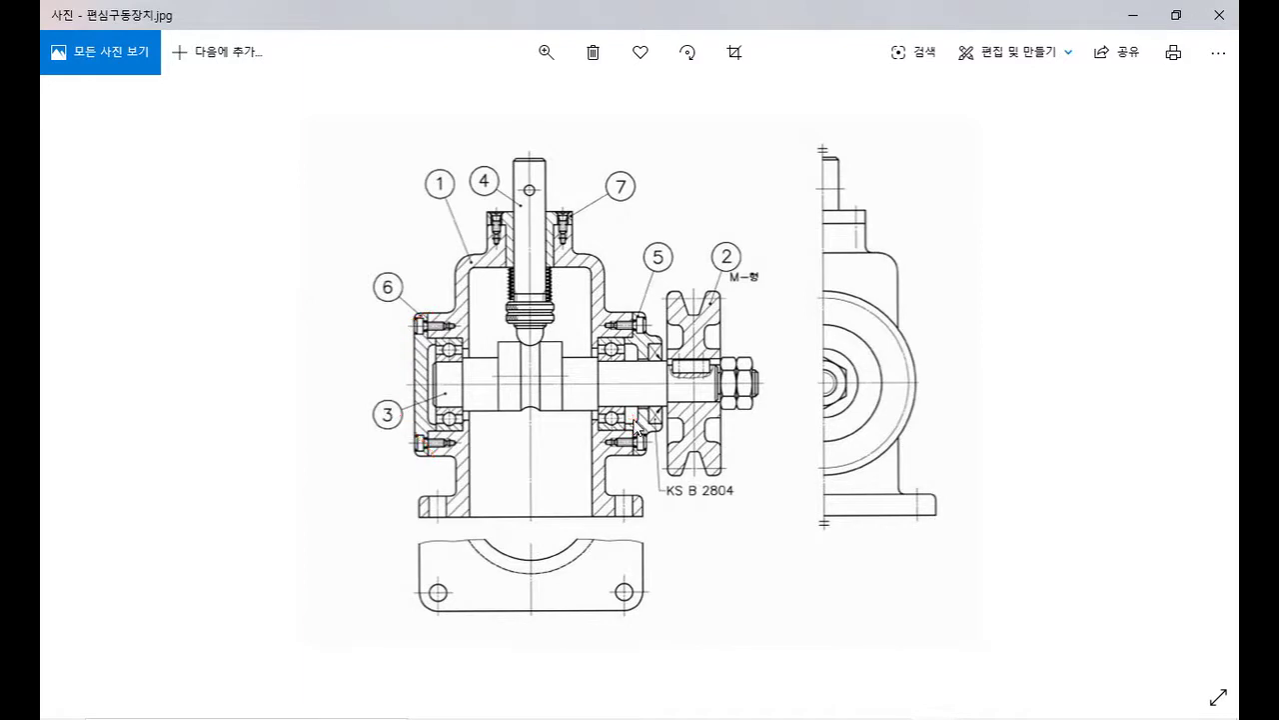
key("alt+Tab")
type("o")
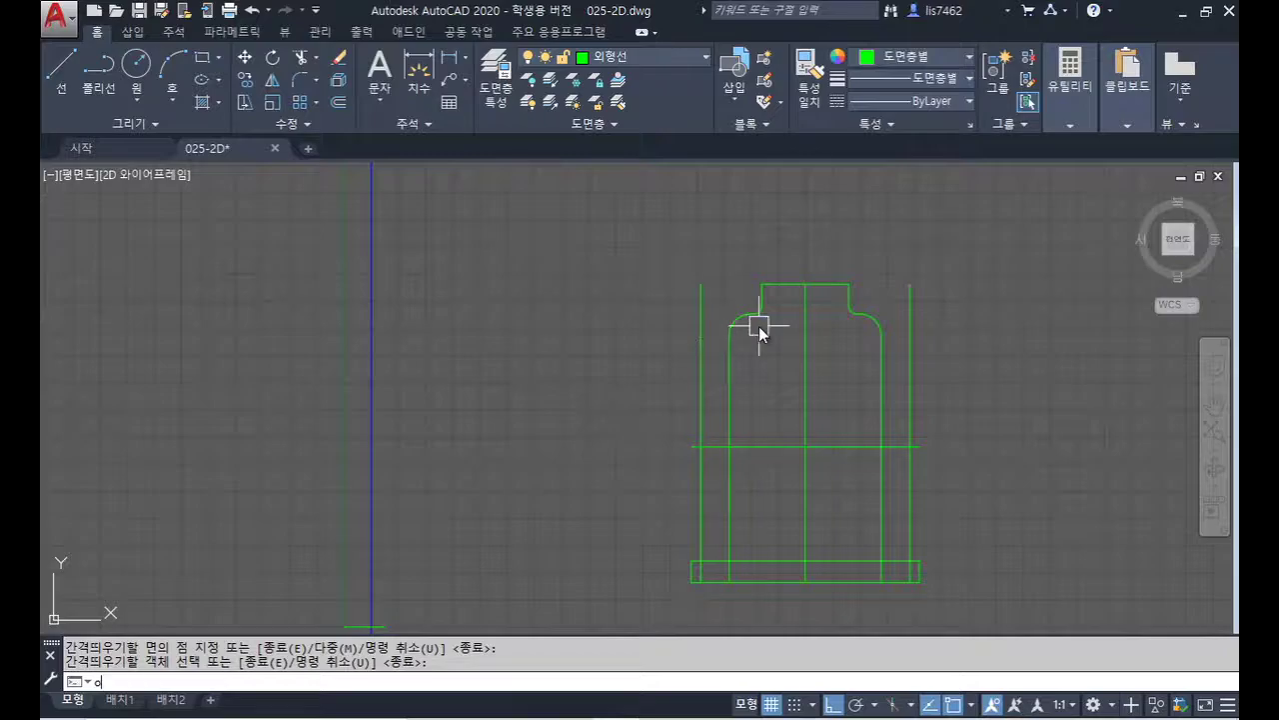
key("Return")
type("27")
key("Return")
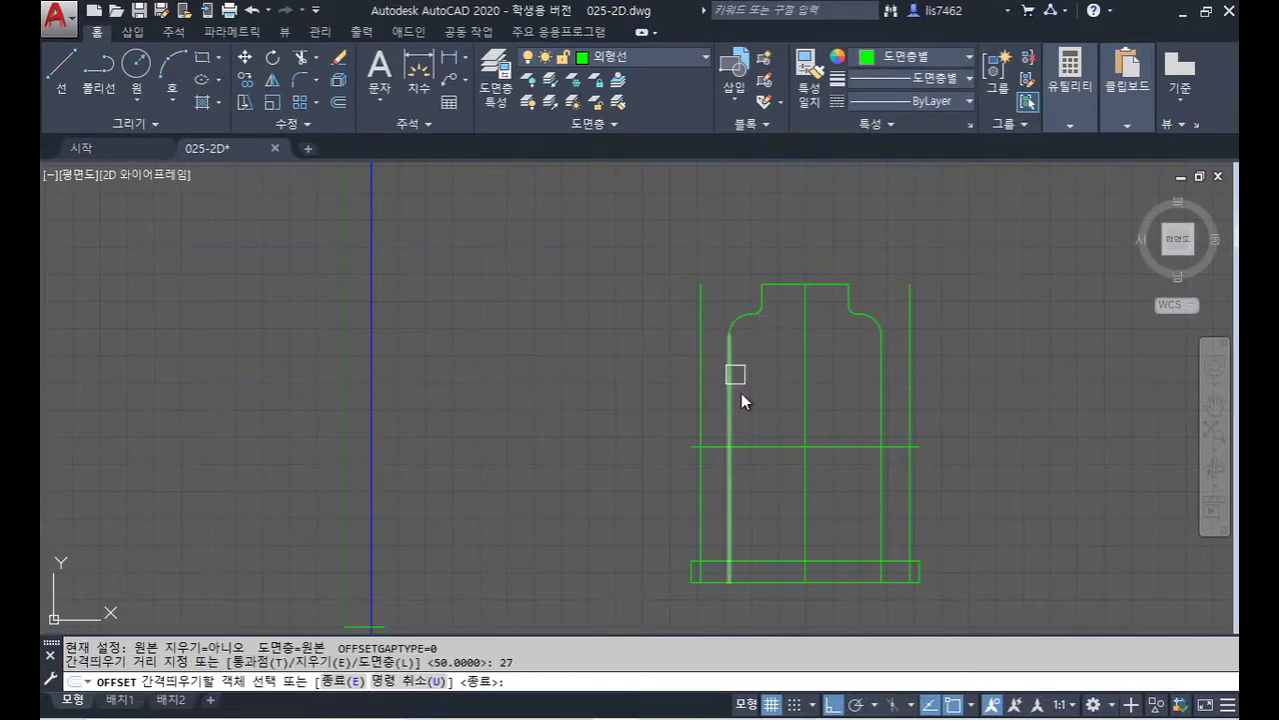
left_click(767, 447)
left_click(768, 412)
left_click(772, 447)
left_click(786, 490)
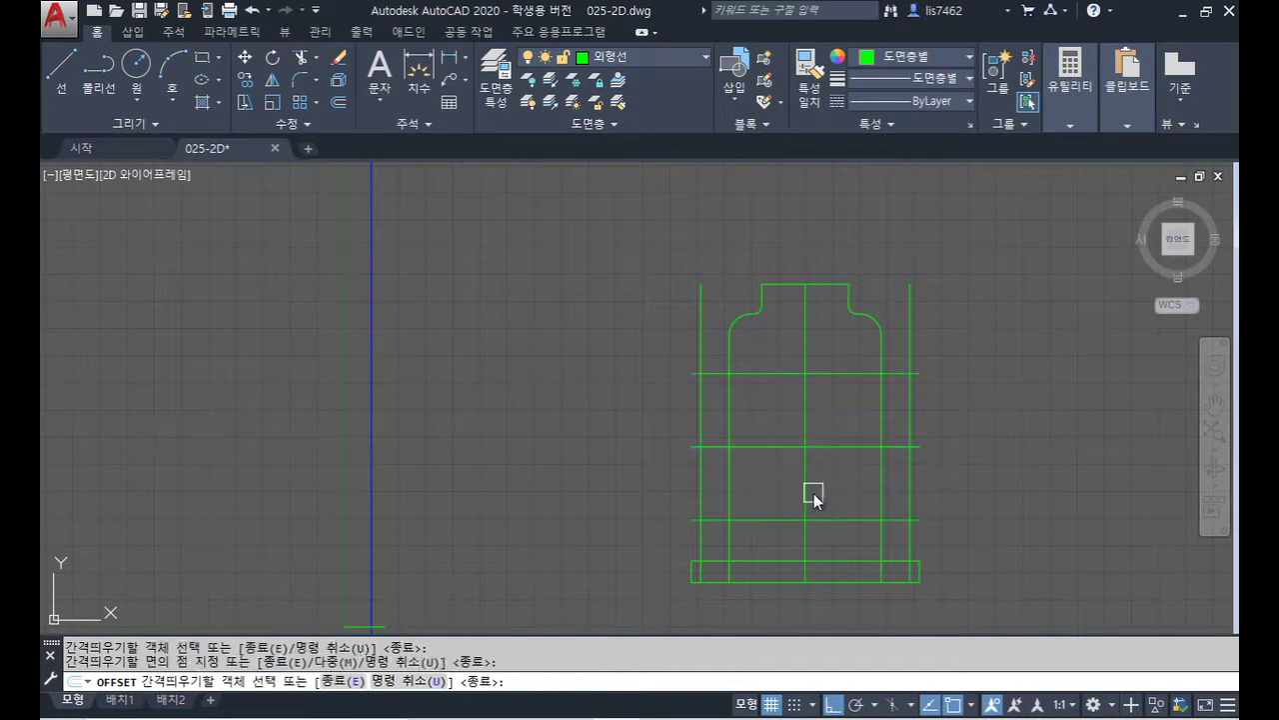
key("Return")
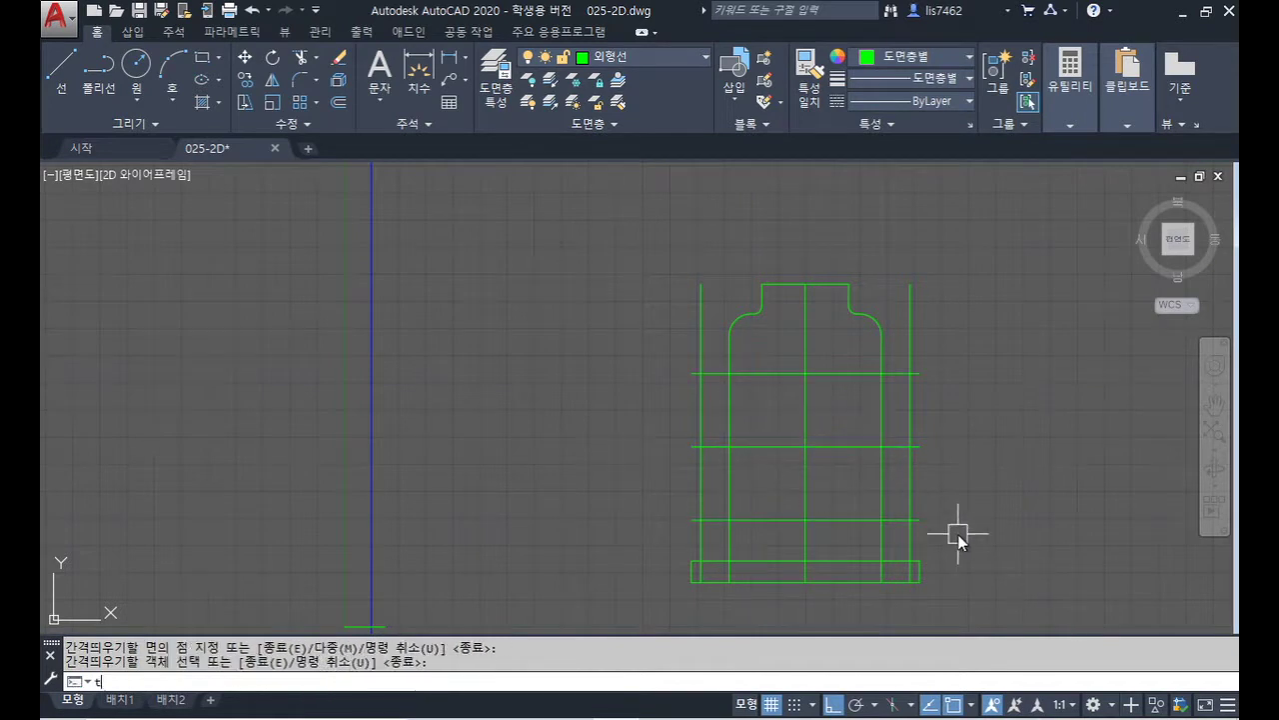
- Trim the outermost vertical lines above the upper and below the lower bearing boss lines
type("tr")
key("Return")
left_click(760, 389)
left_click(658, 341)
left_click(950, 543)
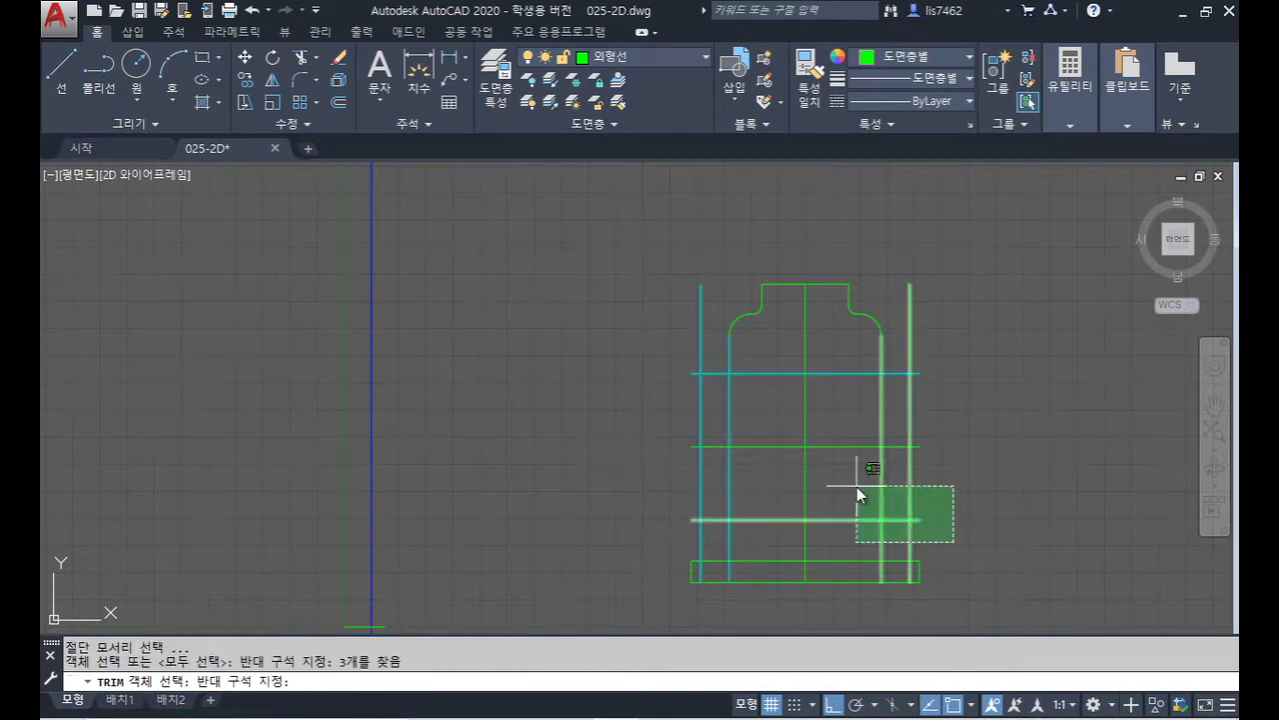
left_click(861, 492)
key("Return")
left_click(706, 539)
left_click(700, 363)
left_click(909, 359)
left_click(908, 545)
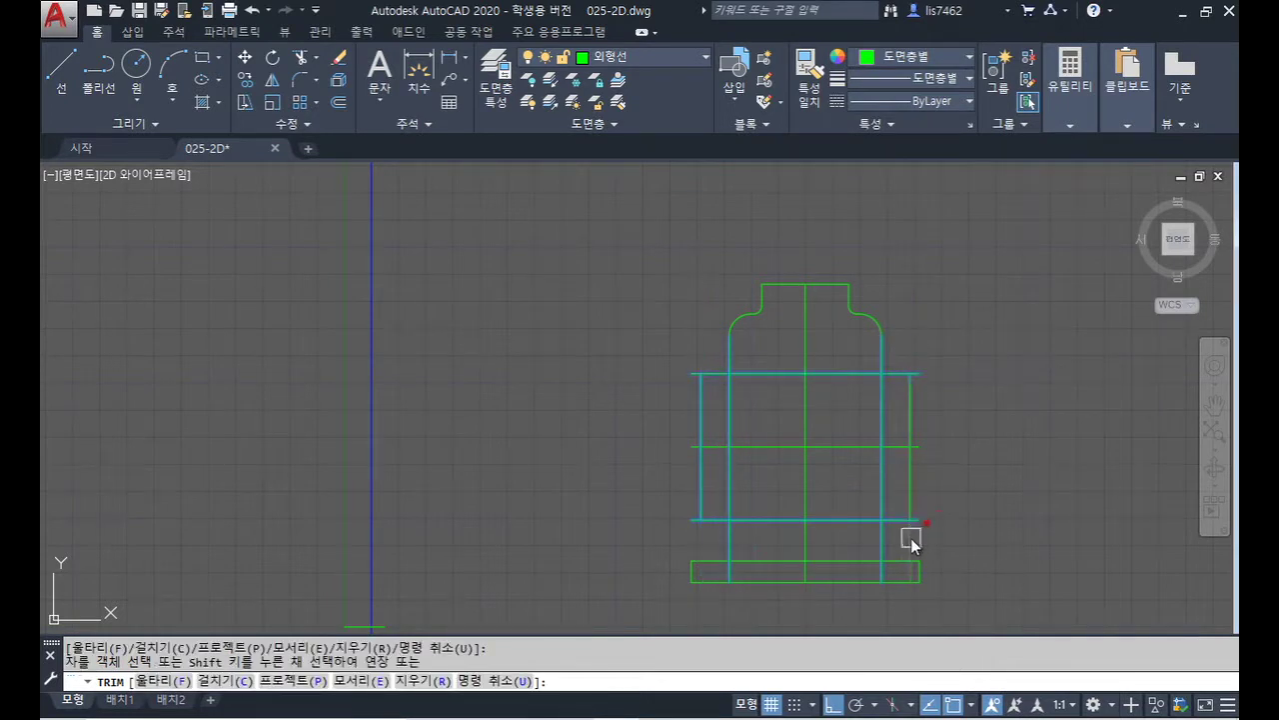
- Trim the overhanging ends of the bearing boss lines and the segments inside the housing to leave stepped side bosses
left_click(917, 372)
left_click(716, 354)
left_click(688, 375)
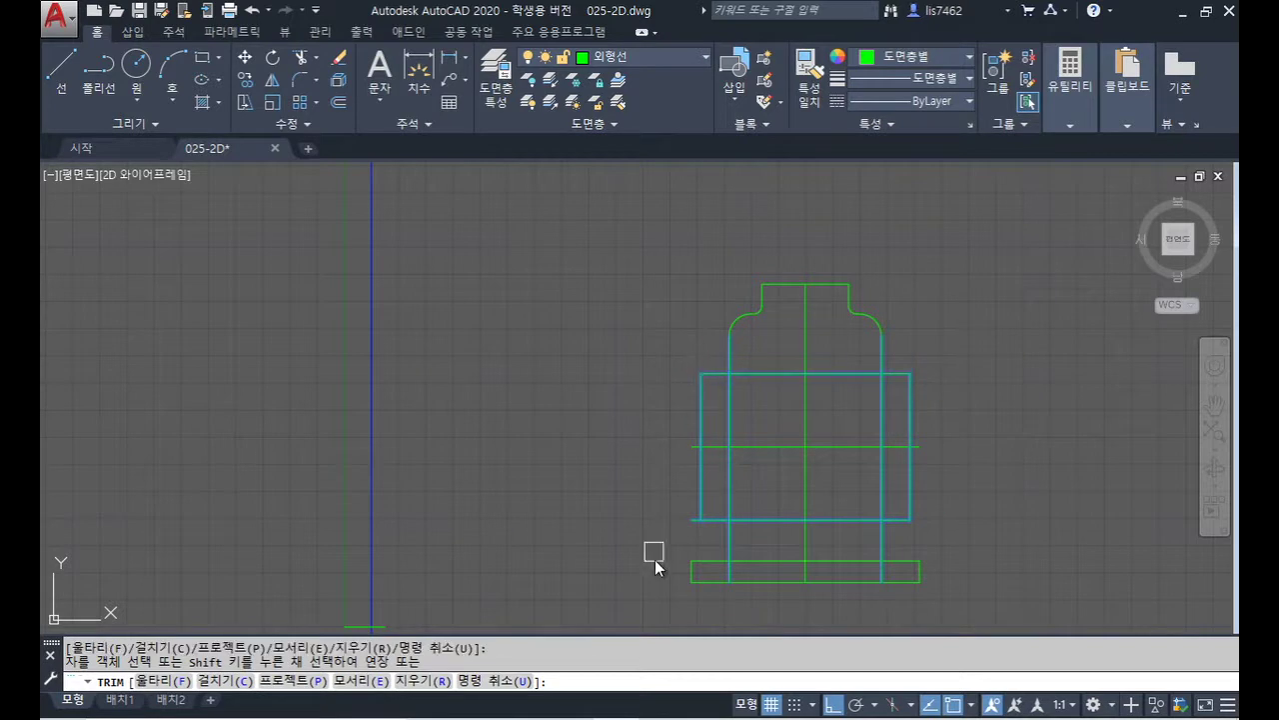
left_click(688, 518)
left_click(730, 479)
left_click(887, 422)
left_click(850, 373)
left_click(843, 520)
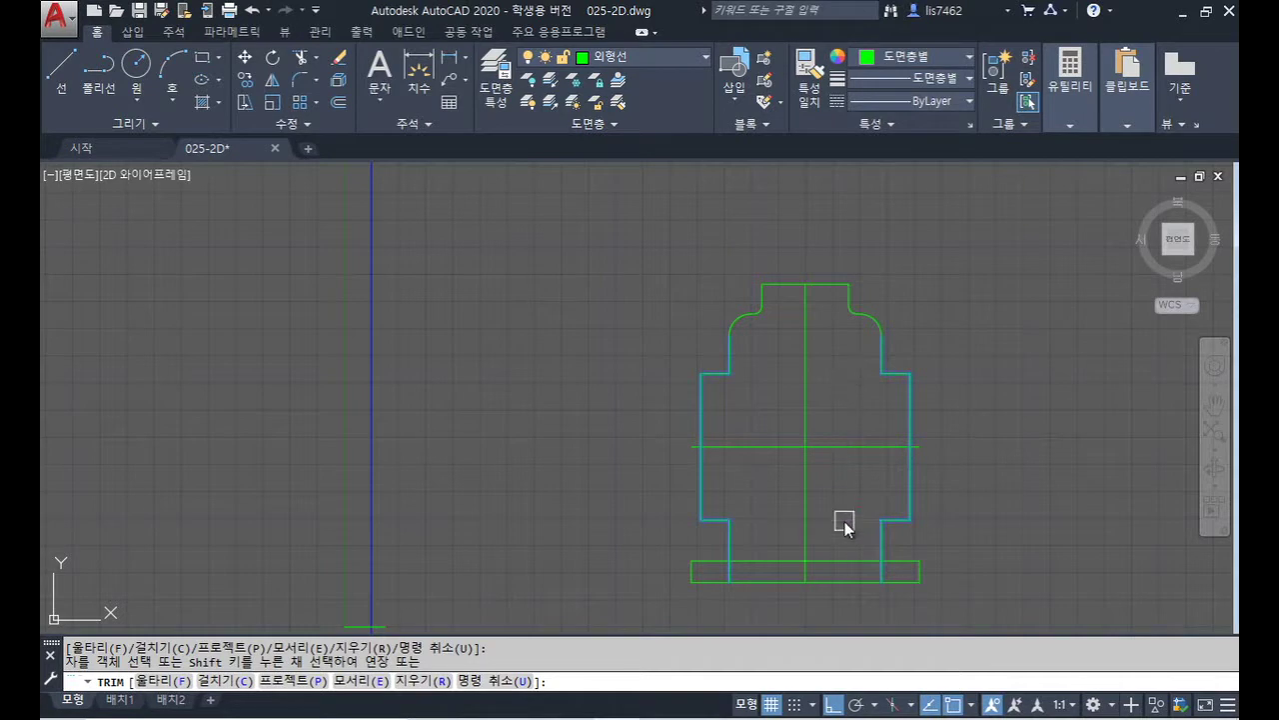
- Trim the base's upper edge between the body sides and the body's vertical lines within the base, keeping the lower edge whole
left_click(776, 561)
left_click(770, 581)
key("ctrl+z")
left_click(772, 587)
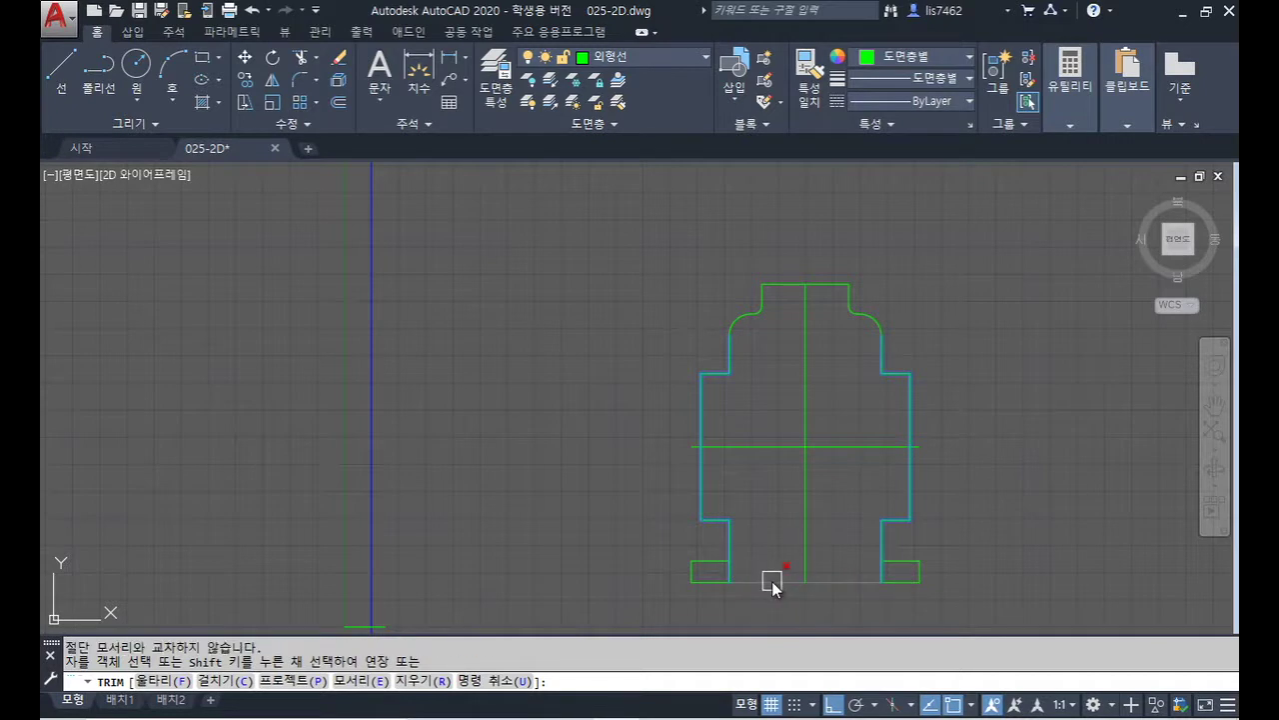
key("Escape")
type("tr")
key("Return")
left_click(732, 576)
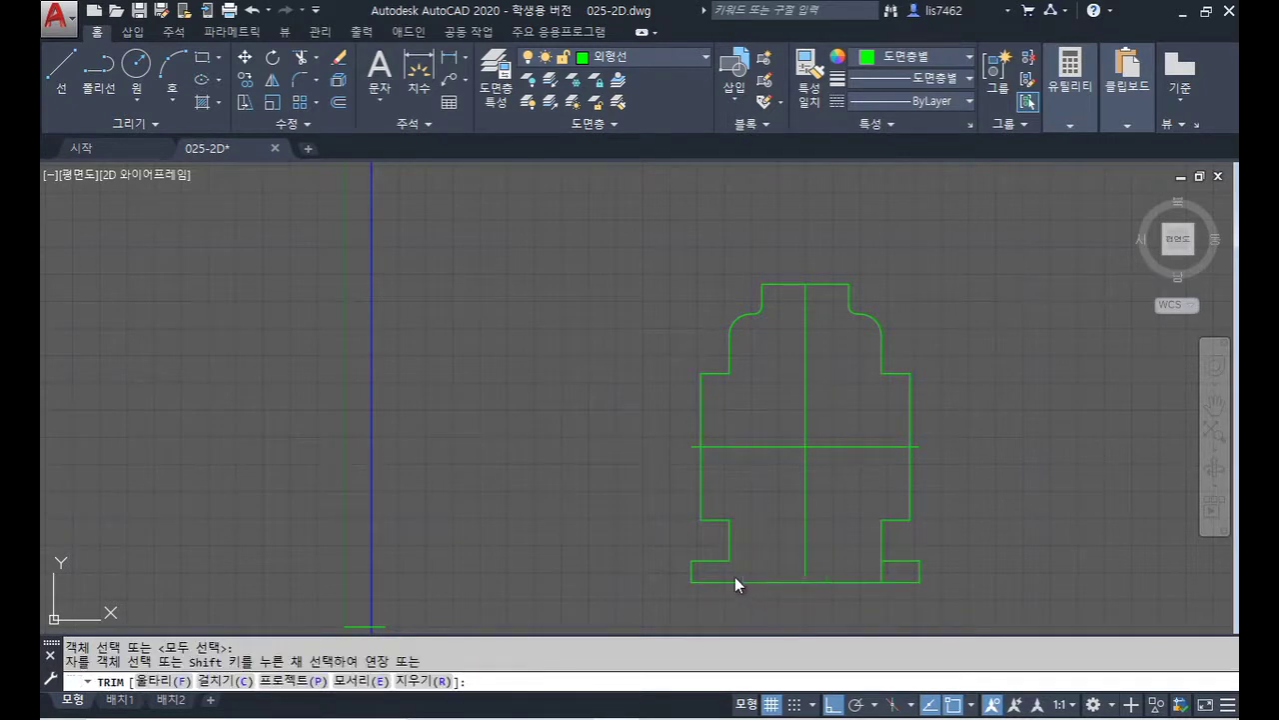
left_click(882, 577)
key("Return")
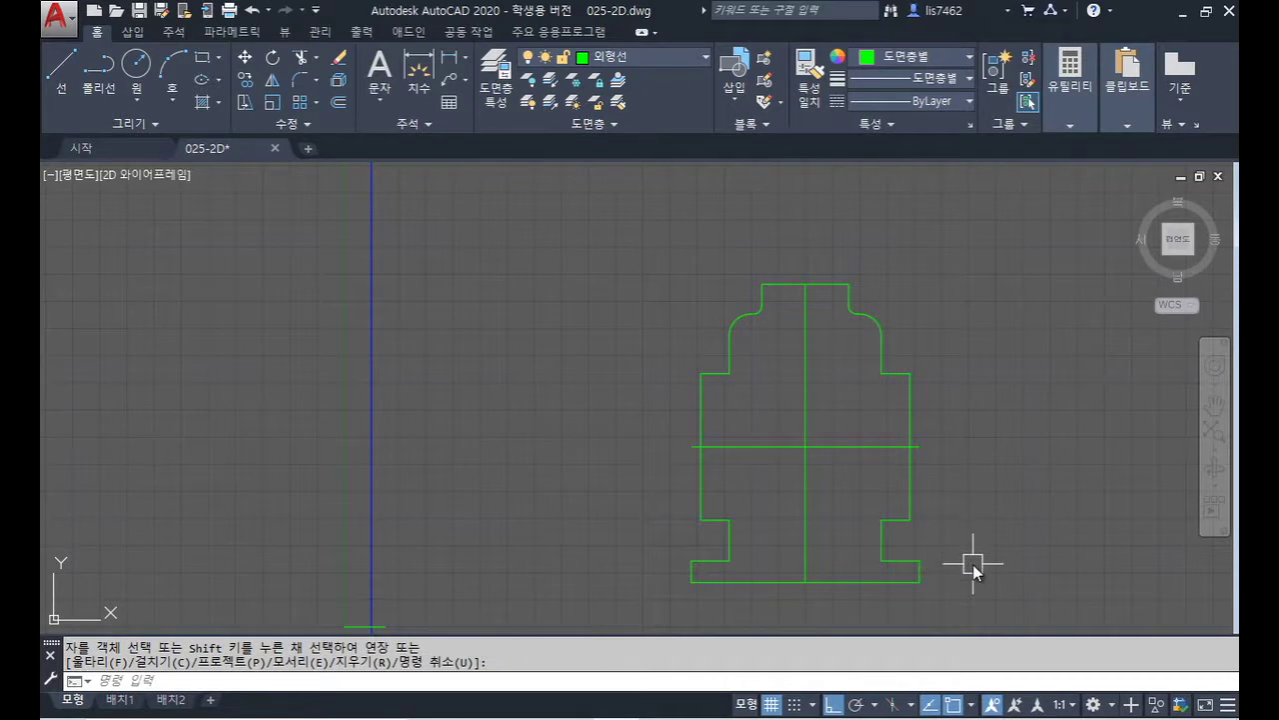
- Fillet the two corners where the housing body sides meet the tops of the bearing bosses with radius 3, using multiple mode
key("alt+Tab")
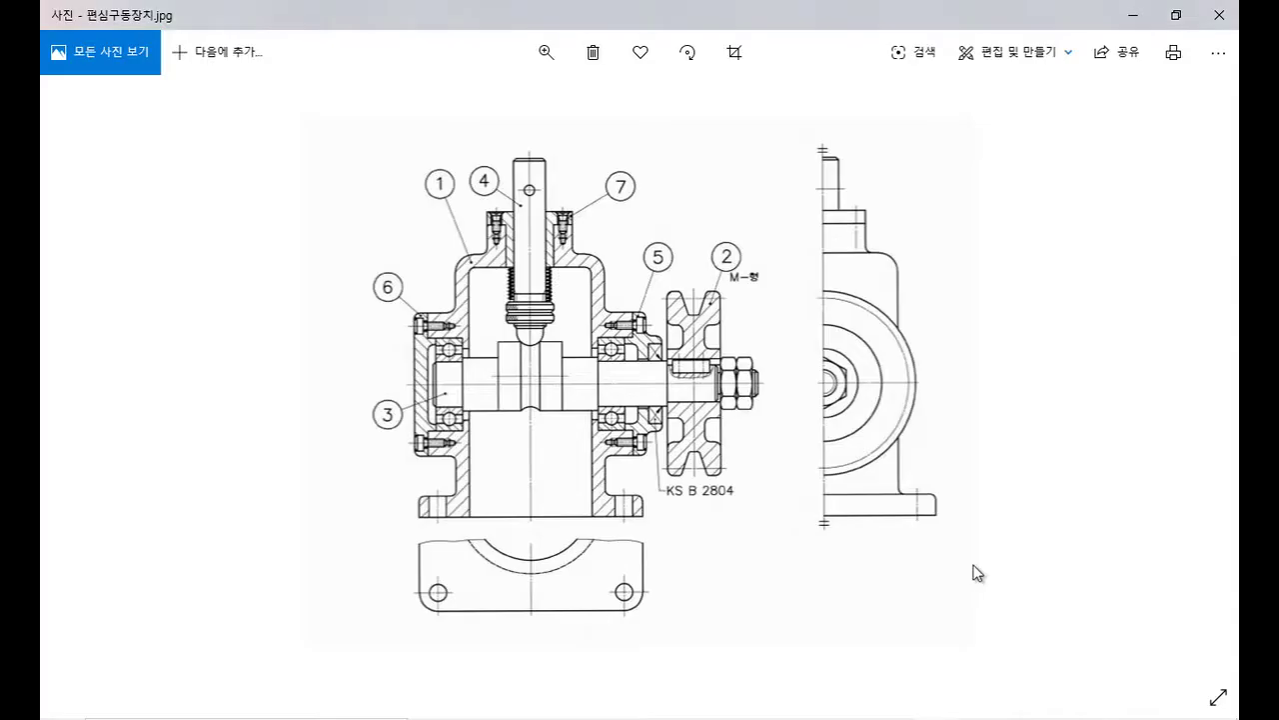
key("alt+Tab")
type("f")
key("Return")
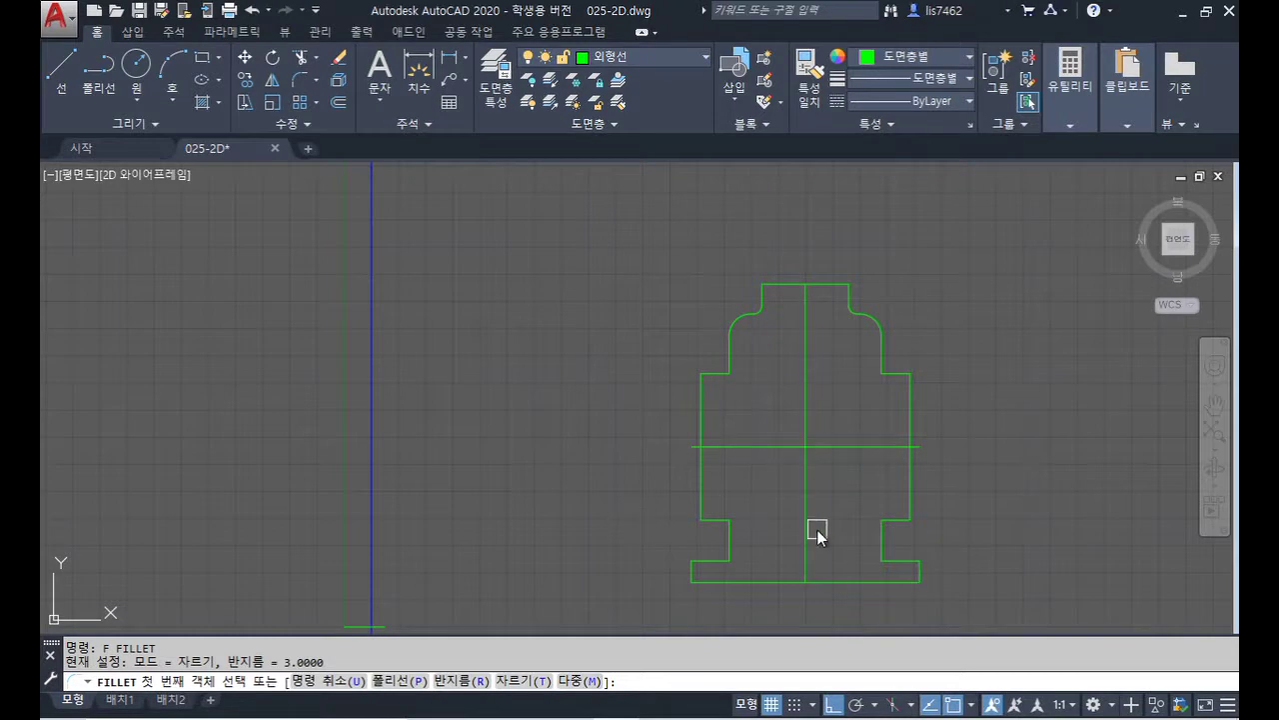
type("m")
key("Return")
scroll(769, 430, "up", 2)
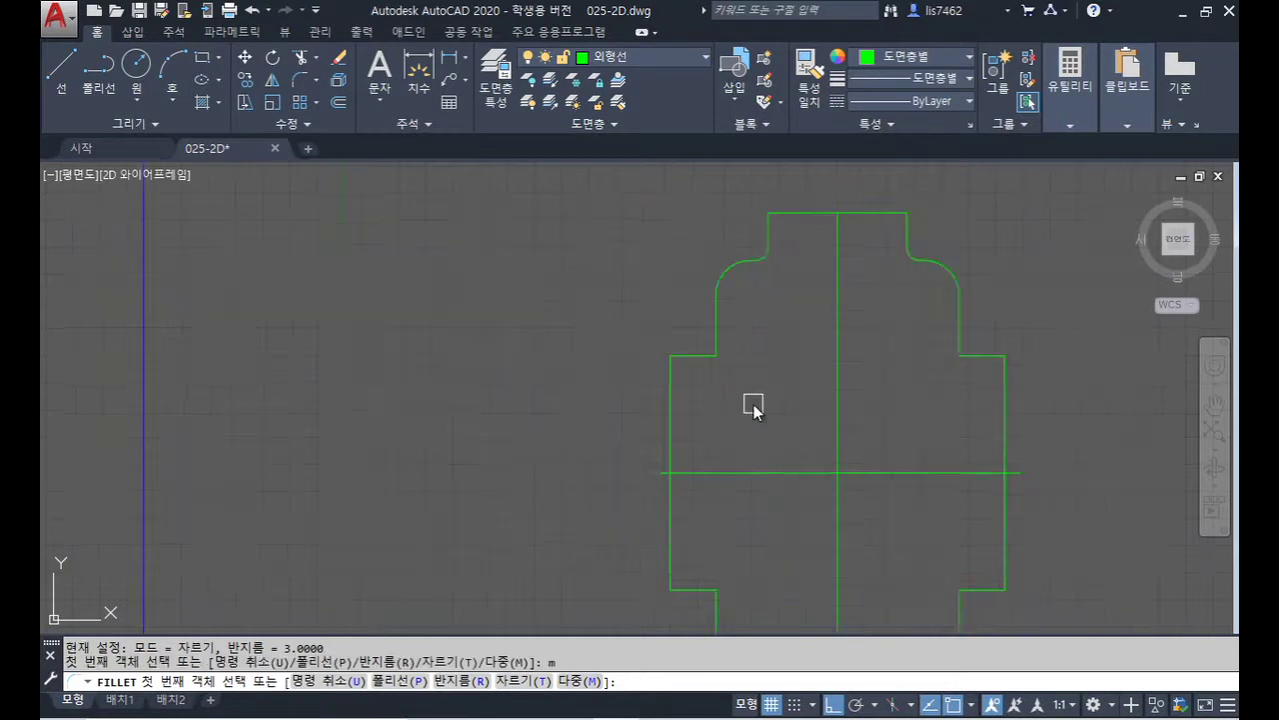
left_click(700, 360)
left_click(718, 340)
left_click(957, 344)
left_click(974, 356)
- Fillet the two corners where the undersides of the bearing bosses meet the body sides with the same radius
left_click(700, 590)
left_click(714, 609)
left_click(969, 591)
left_click(974, 606)
- Fillet the corners where the lower body sides meet the base's upper edge on both sides
scroll(942, 523, "down", 2)
middle_click_drag(943, 523, 791, 457)
scroll(791, 457, "up", 4)
left_click(737, 460)
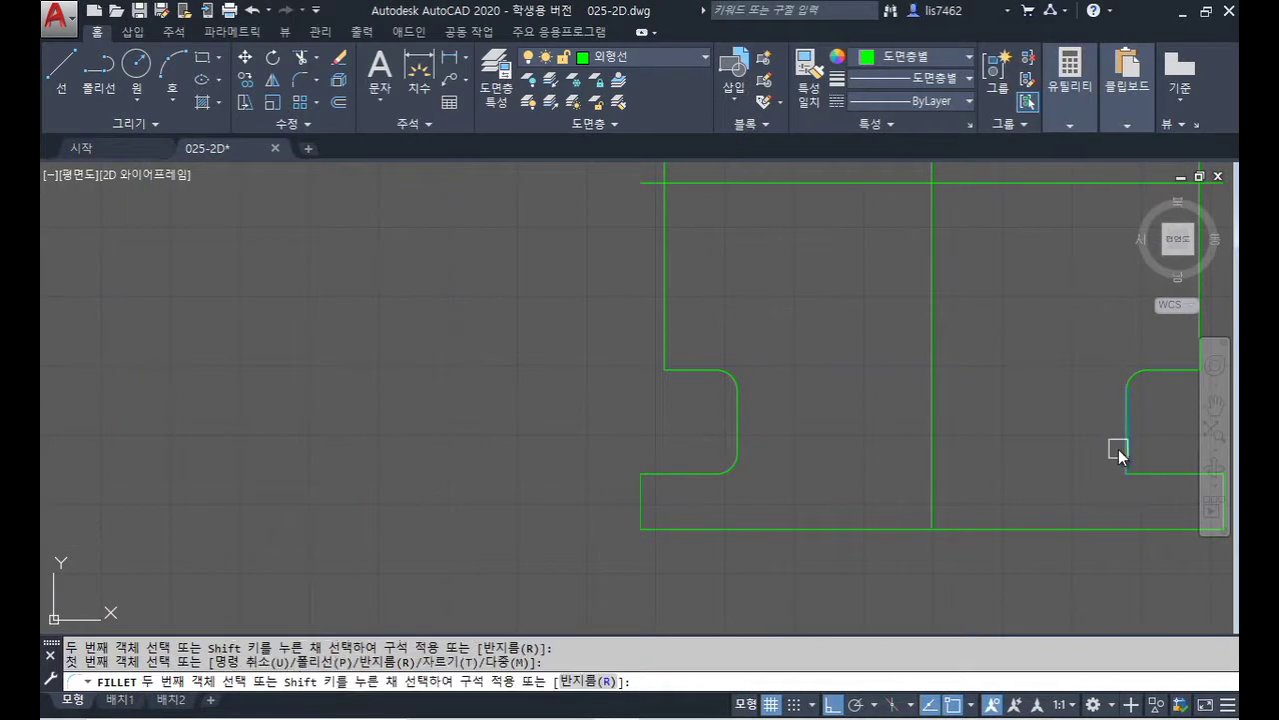
scroll(1135, 470, "down", 2)
middle_click_drag(1108, 477, 914, 464)
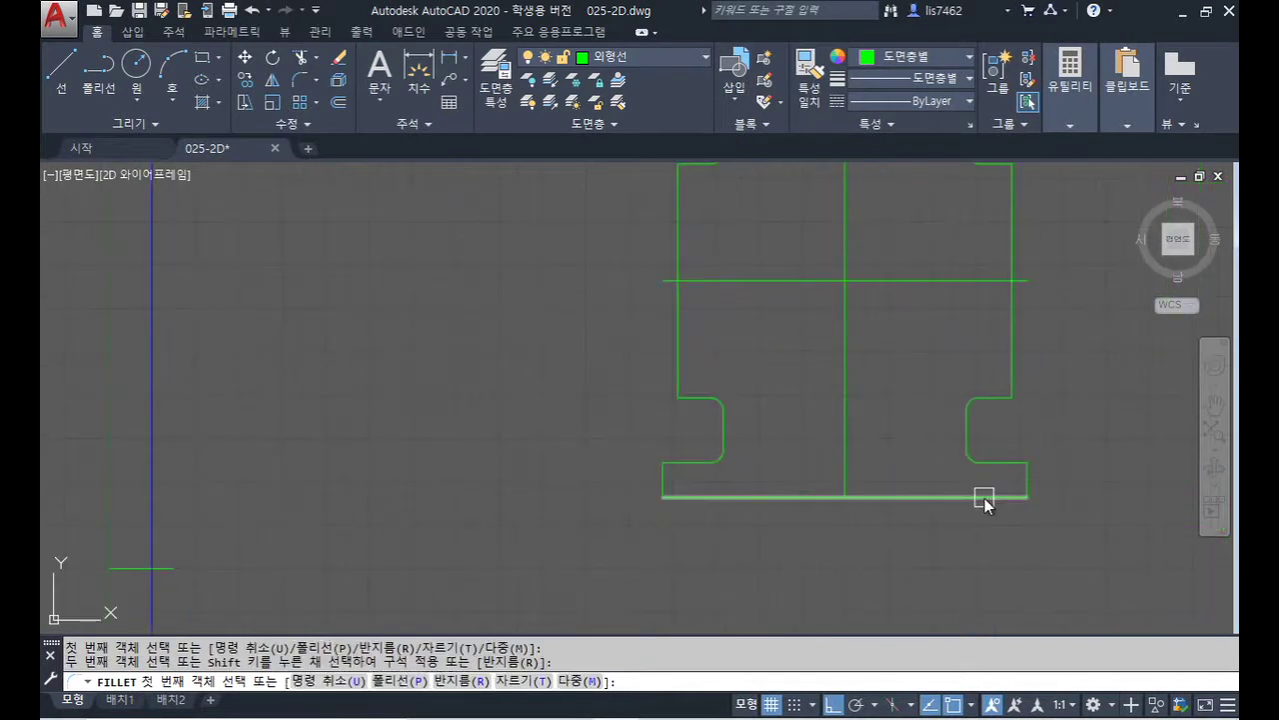
- Compare the base with the reference image, and round the base's two outer upper corners in AutoCAD with the same fillet radius
key("alt+Tab")
key("alt+Tab")
left_click(682, 462)
left_click(665, 478)
left_click(1005, 463)
left_click(1023, 478)
key("Return")
scroll(1010, 399, "down", 4)
middle_click_drag(965, 408, 823, 443)
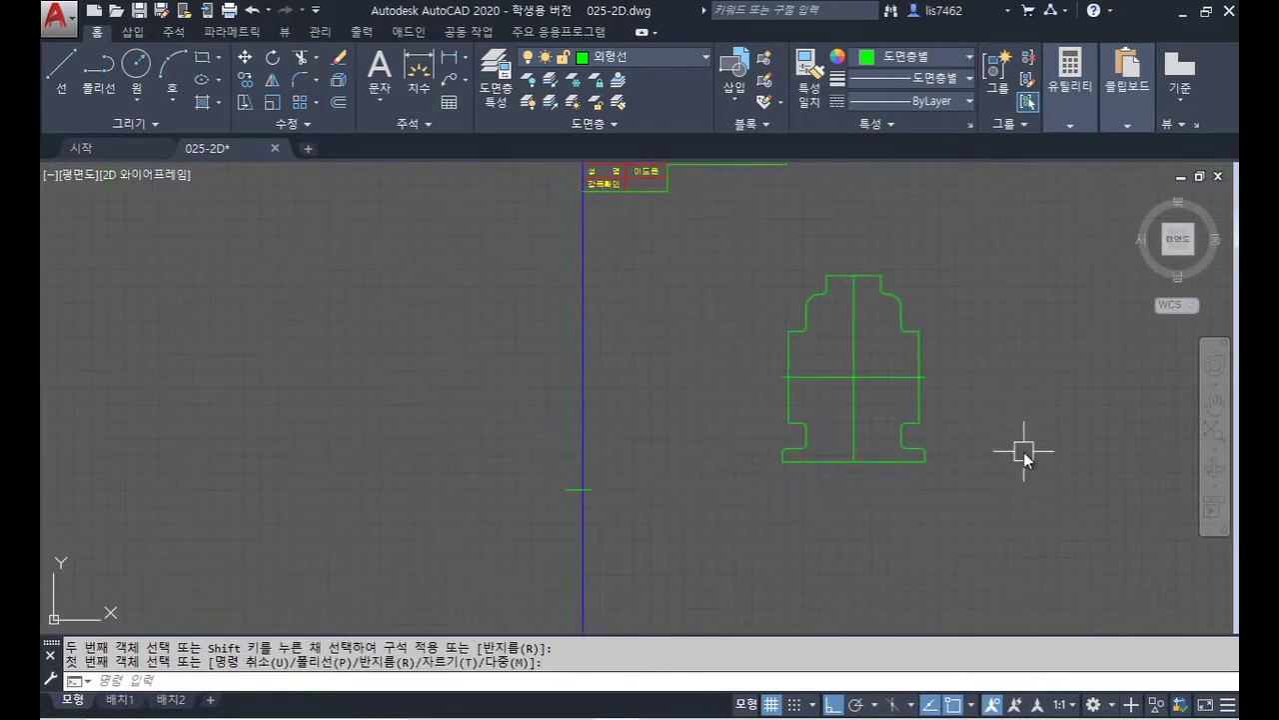
- Check the housing's wall thickness and widths in the reference image, and offset the upper body side lines 5 inward in AutoCAD
key("alt+Tab")
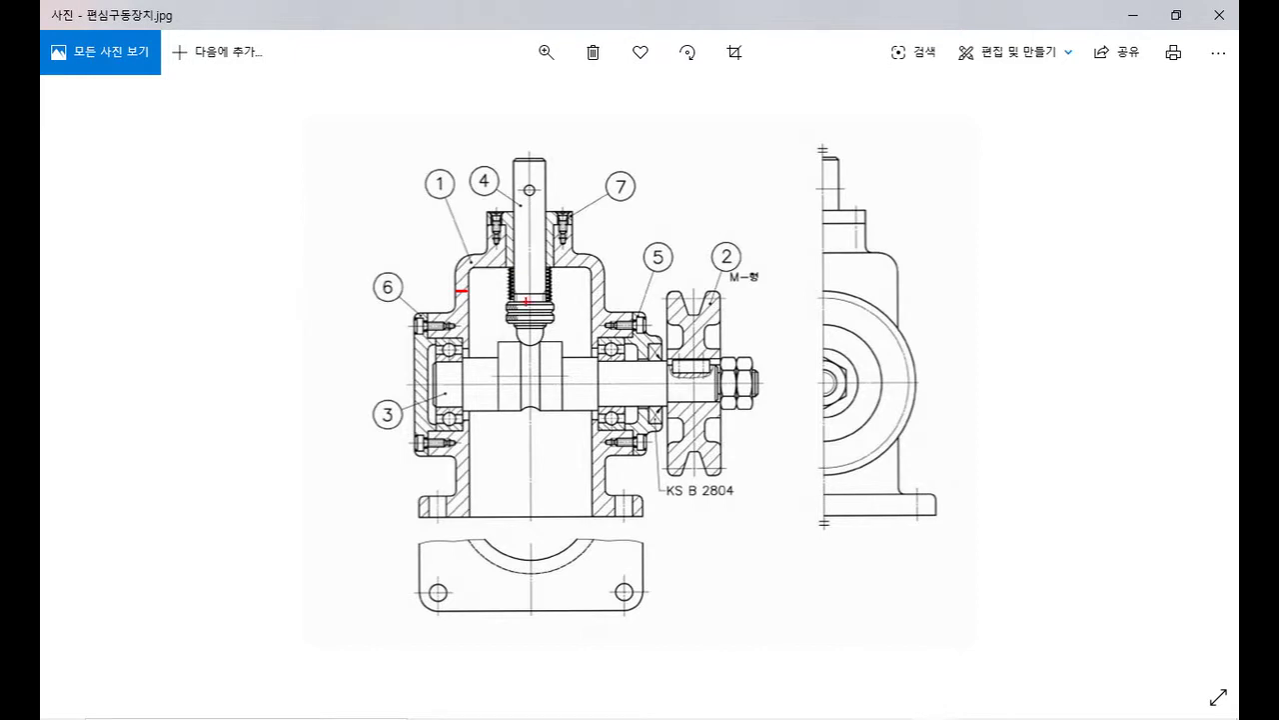
left_click_drag(470, 325, 573, 326)
left_click_drag(456, 277, 598, 277)
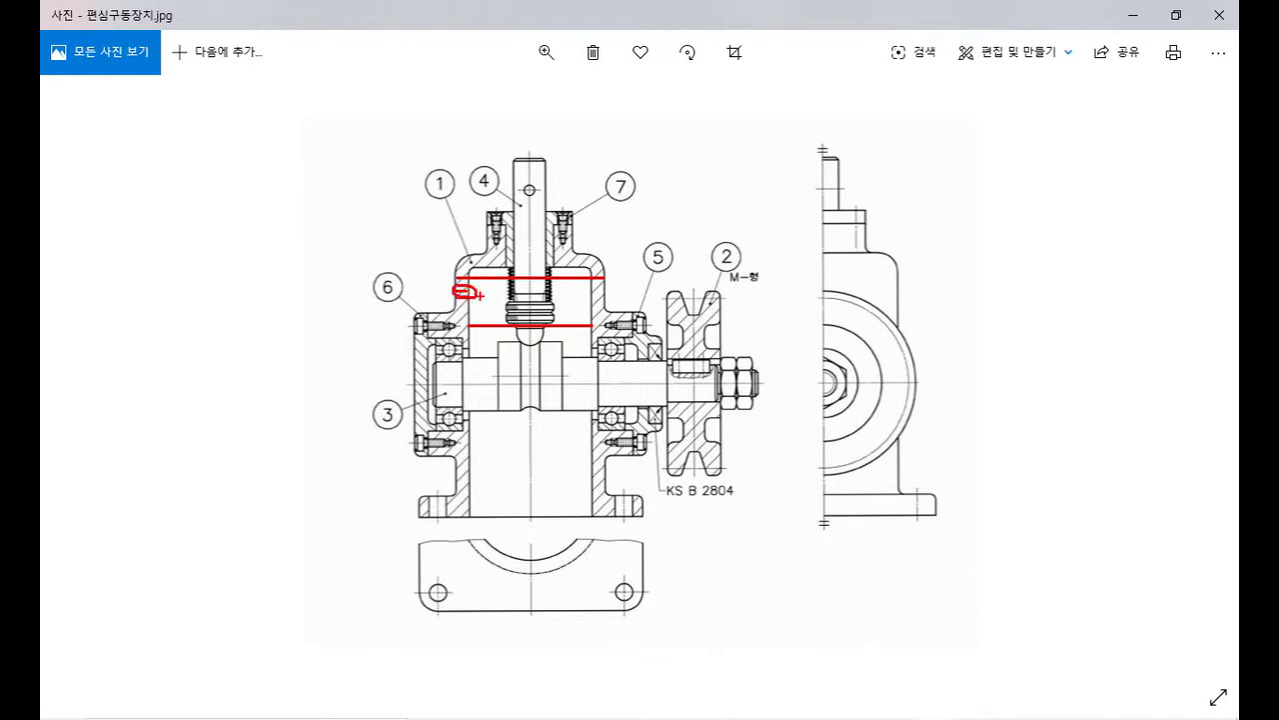
key("Escape")
key("alt+Tab")
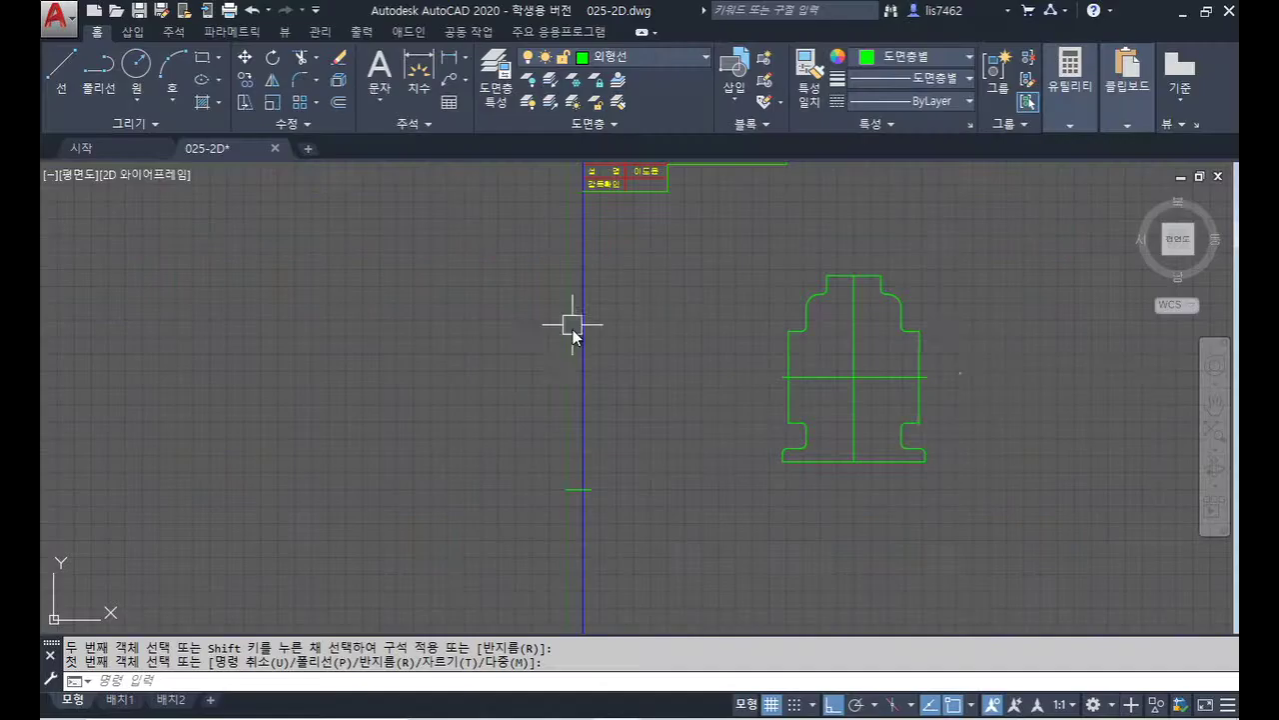
middle_click_drag(842, 366, 774, 377)
type("o")
key("Return")
type("5")
key("Return")
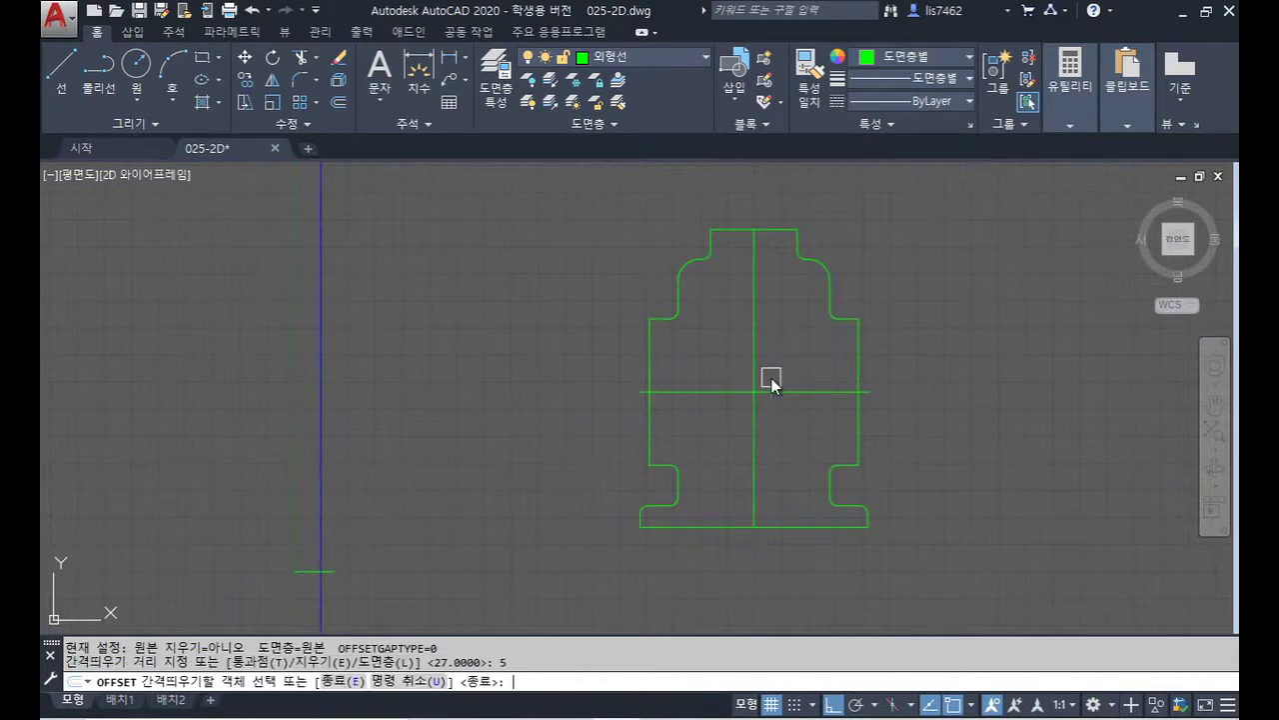
left_click(678, 292)
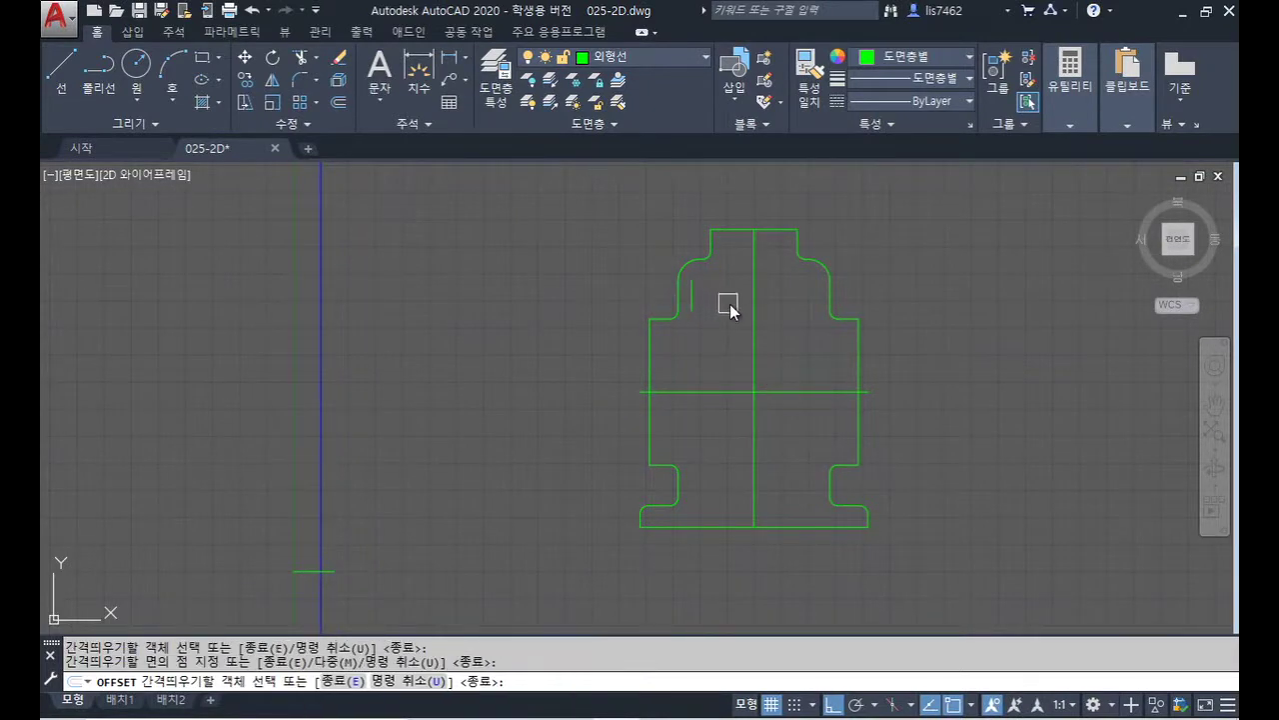
left_click(828, 294)
left_click(804, 298)
key("Return")
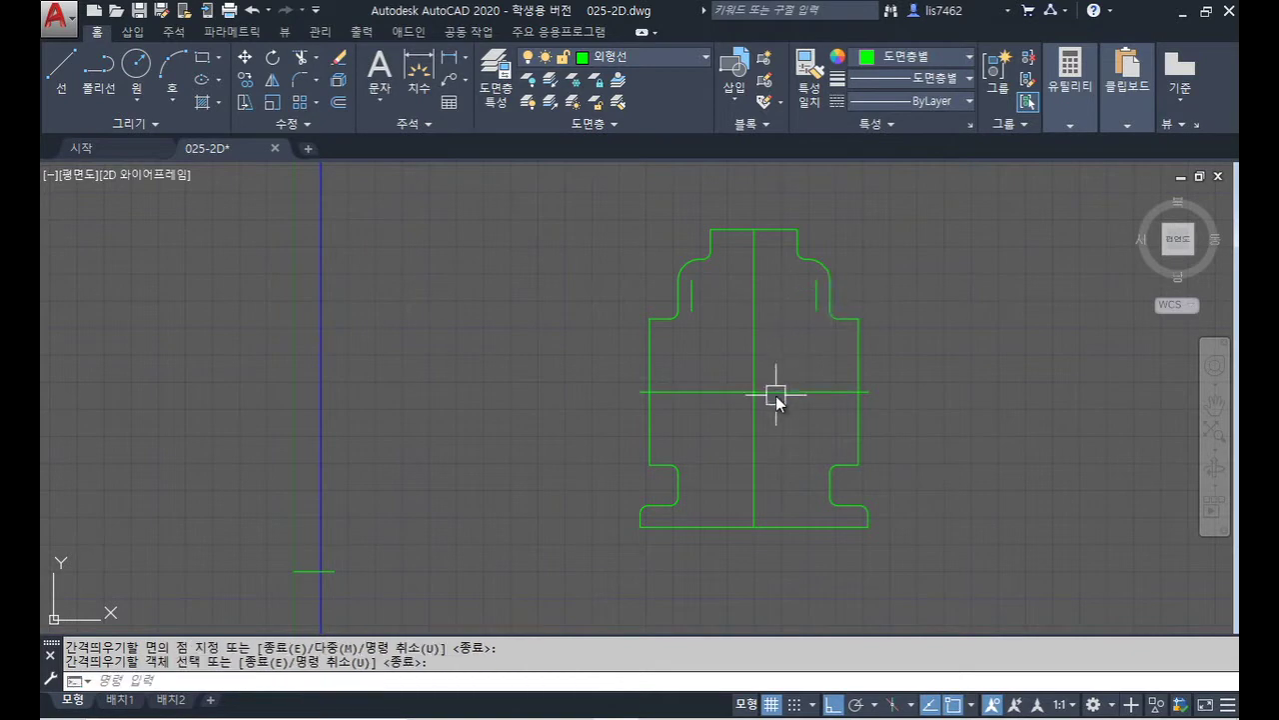
- Extend both inner wall lines down to the base's lower edge
type("ex")
key("Return")
left_click(786, 527)
key("Return")
left_click(768, 390)
left_click(697, 317)
left_click(815, 316)
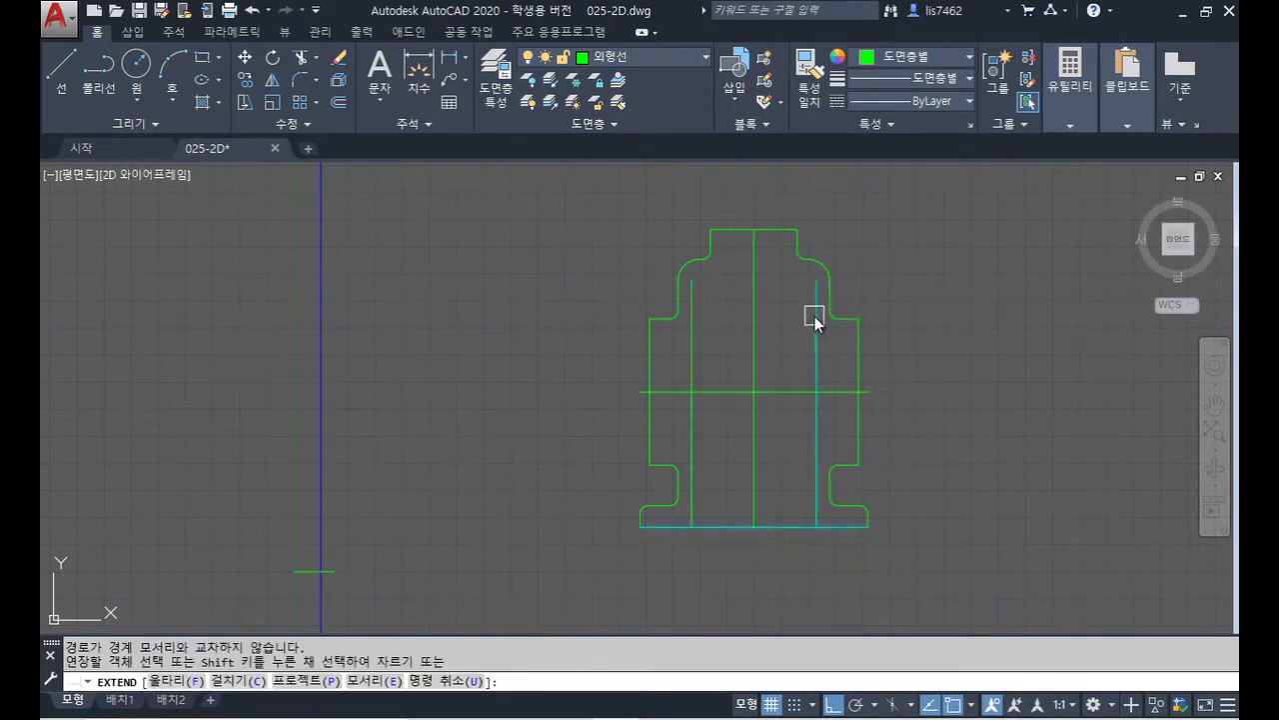
key("Return")
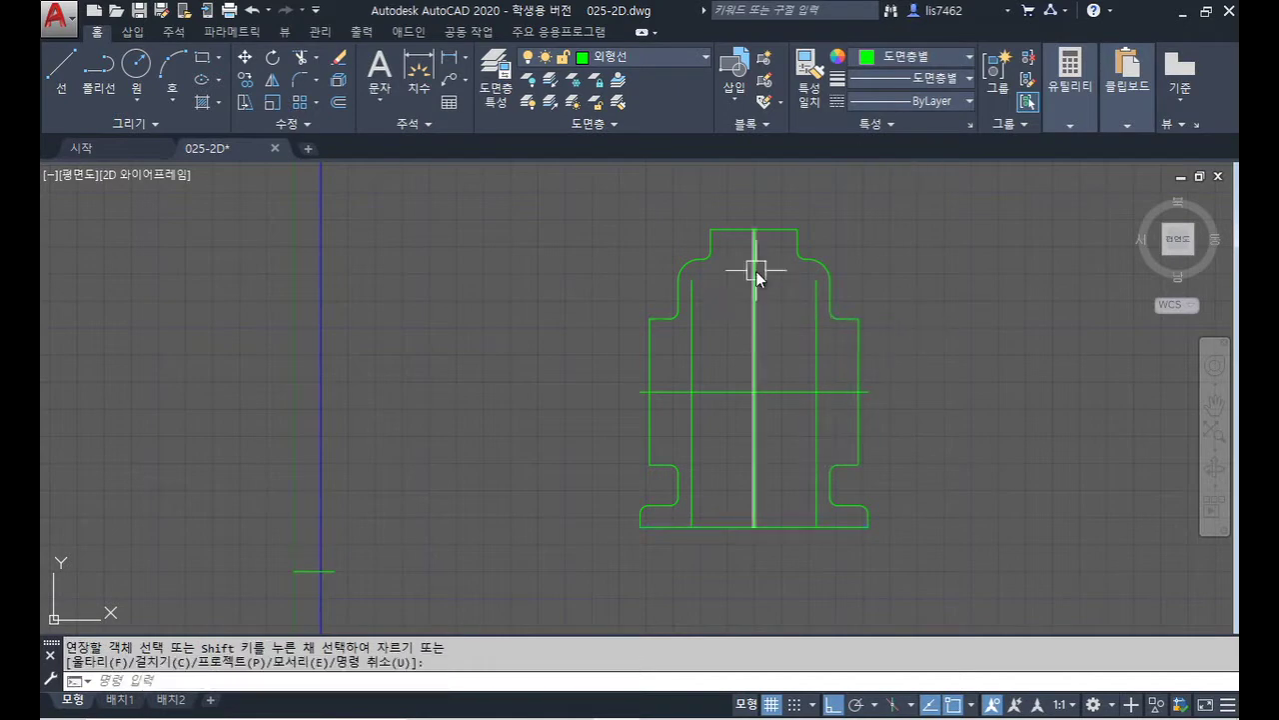
- Examine the short straight segment between the left shoulder arcs, and check the housing's top wall in the reference image
scroll(724, 262, "up", 4)
scroll(675, 250, "up", 6)
scroll(676, 250, "down", 3)
scroll(660, 278, "up", 5)
scroll(669, 268, "down", 2)
scroll(669, 269, "up", 2)
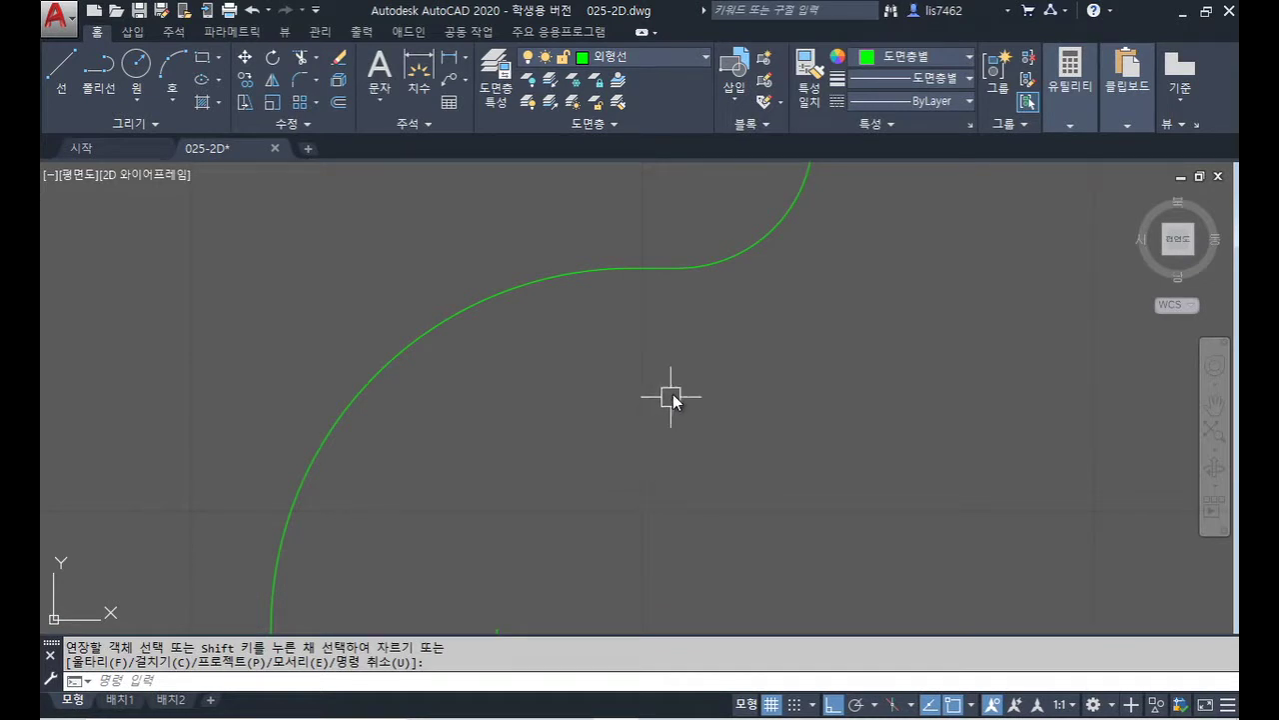
scroll(690, 317, "down", 3)
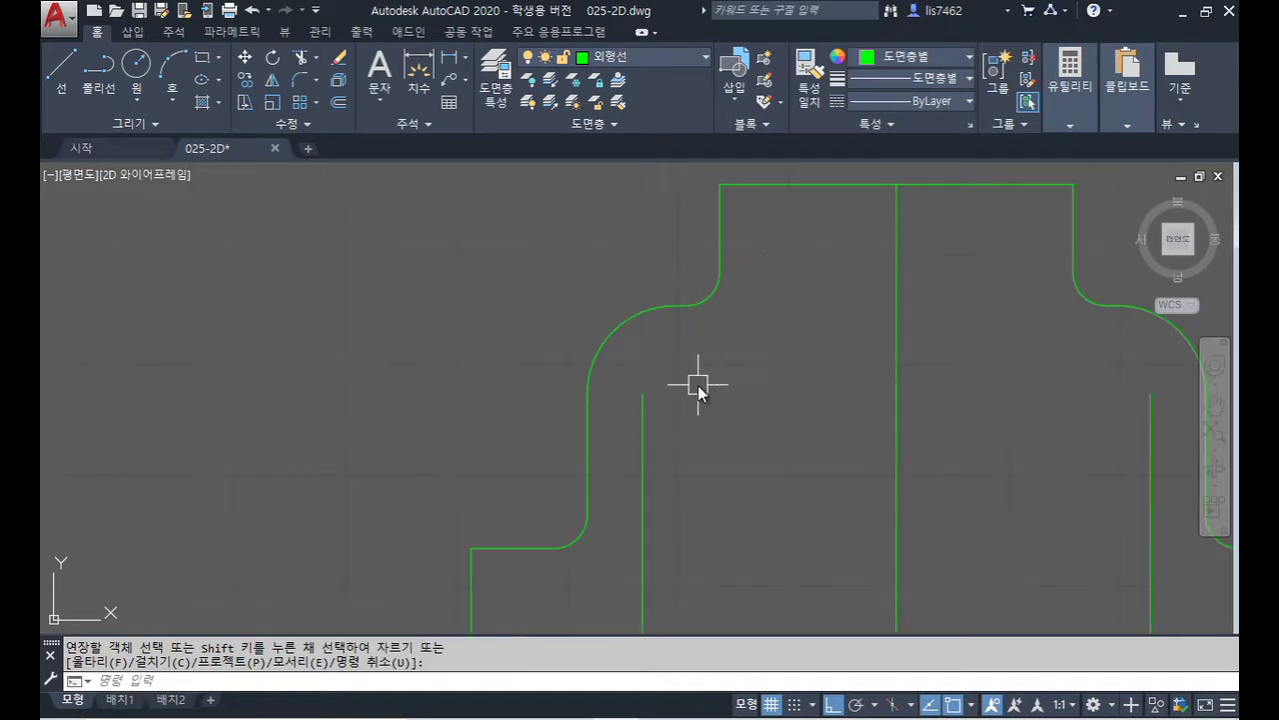
key("alt+Tab")
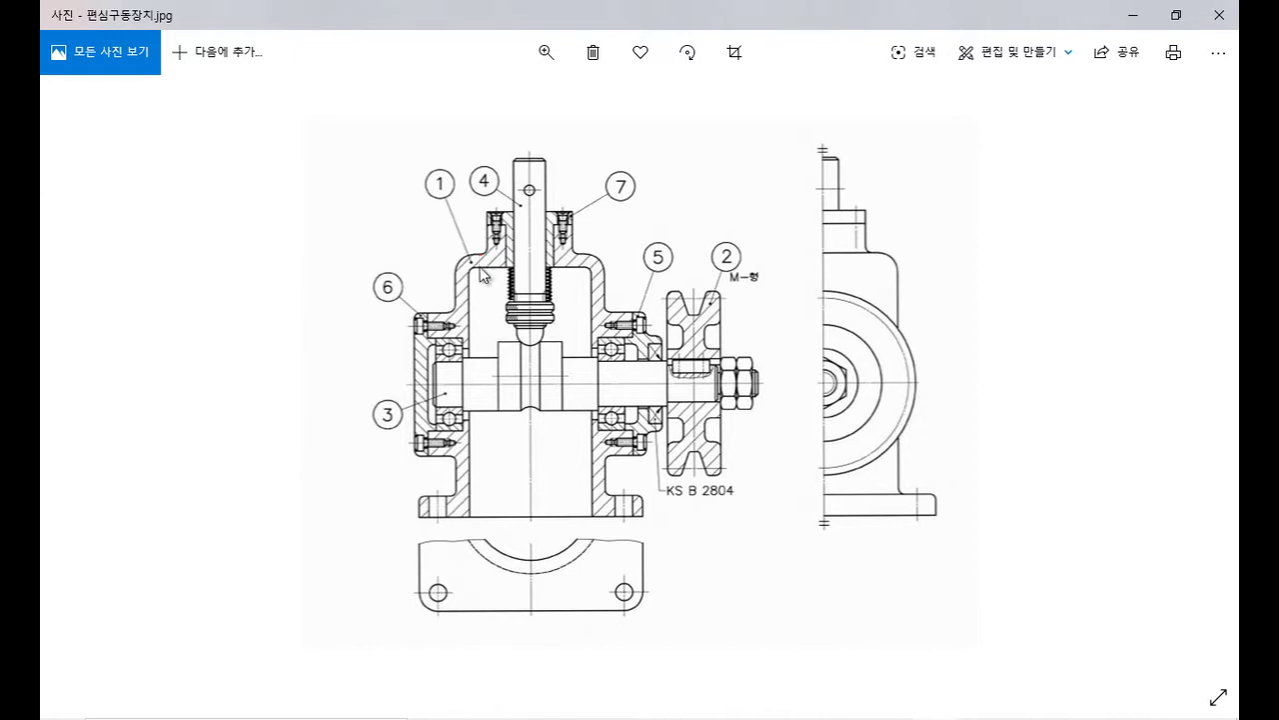
key("alt+Tab")
- Offset the short horizontal segment of the left shoulder 5 downward into the housing
type("o")
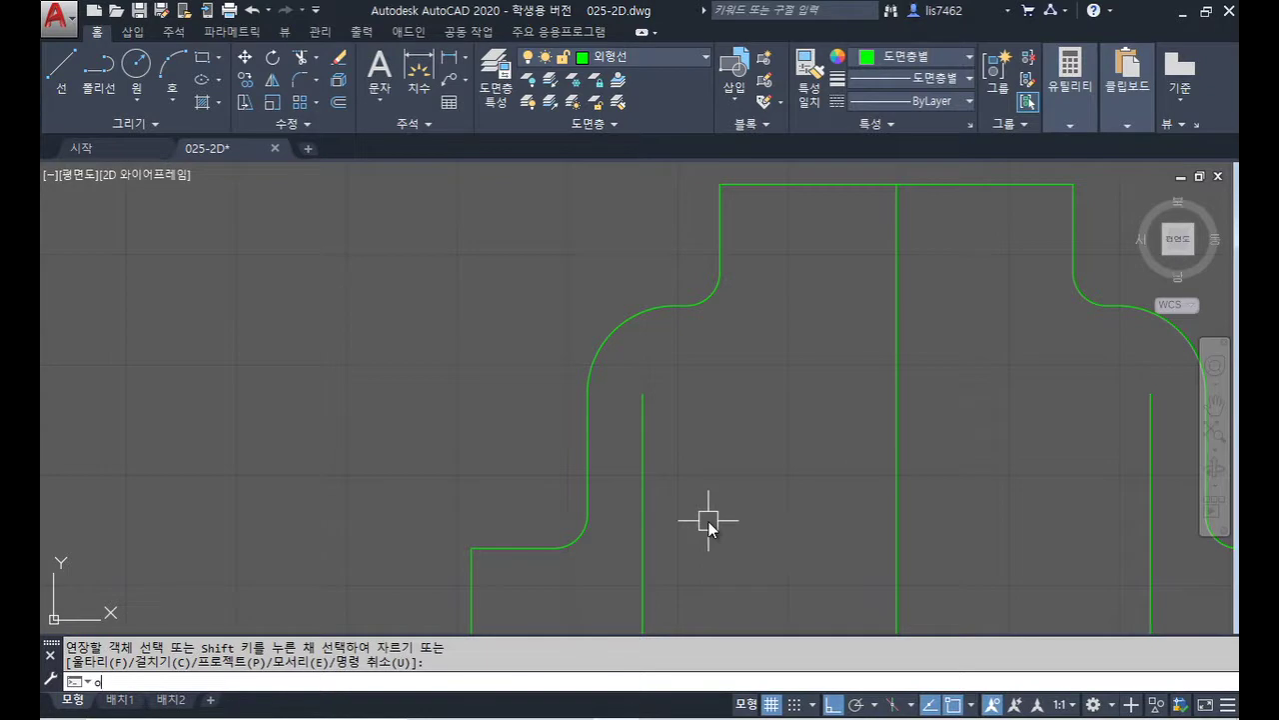
key("Return")
type("5")
key("Return")
scroll(670, 313, "up", 5)
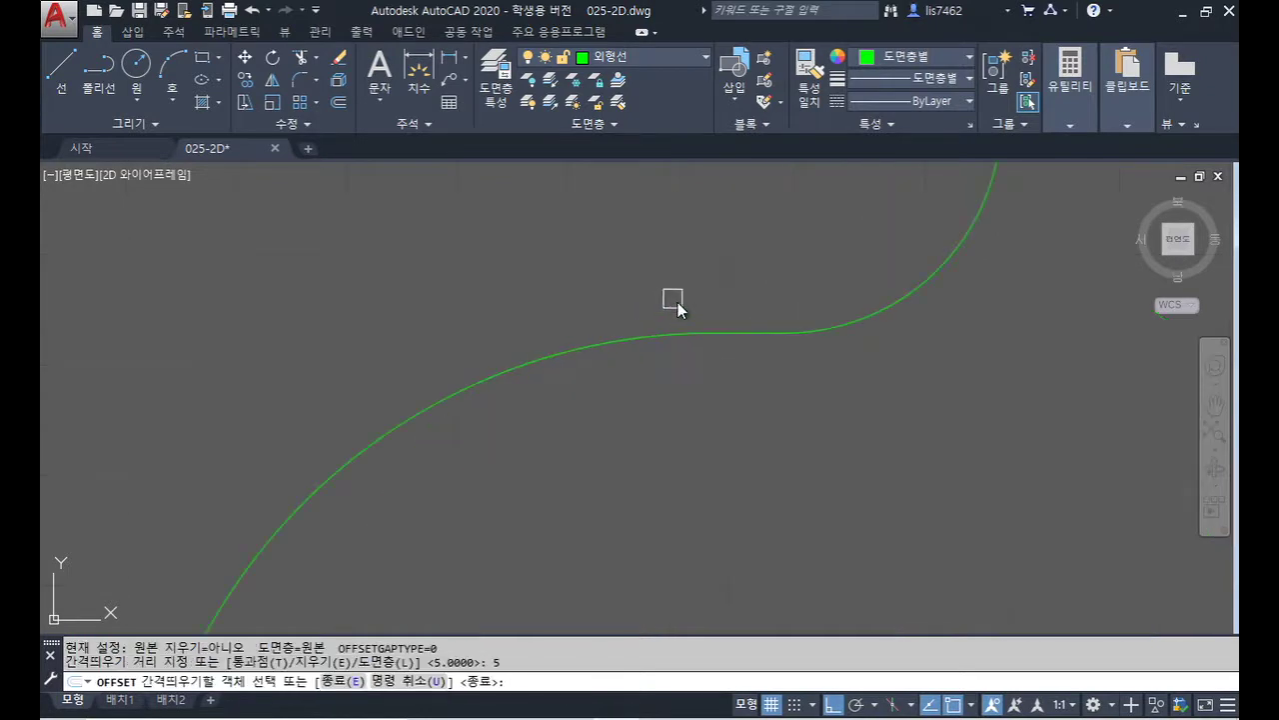
left_click(750, 342)
left_click(751, 338)
left_click(768, 492)
scroll(790, 485, "down", 4)
key("Return")
middle_click_drag(833, 519, 731, 391)
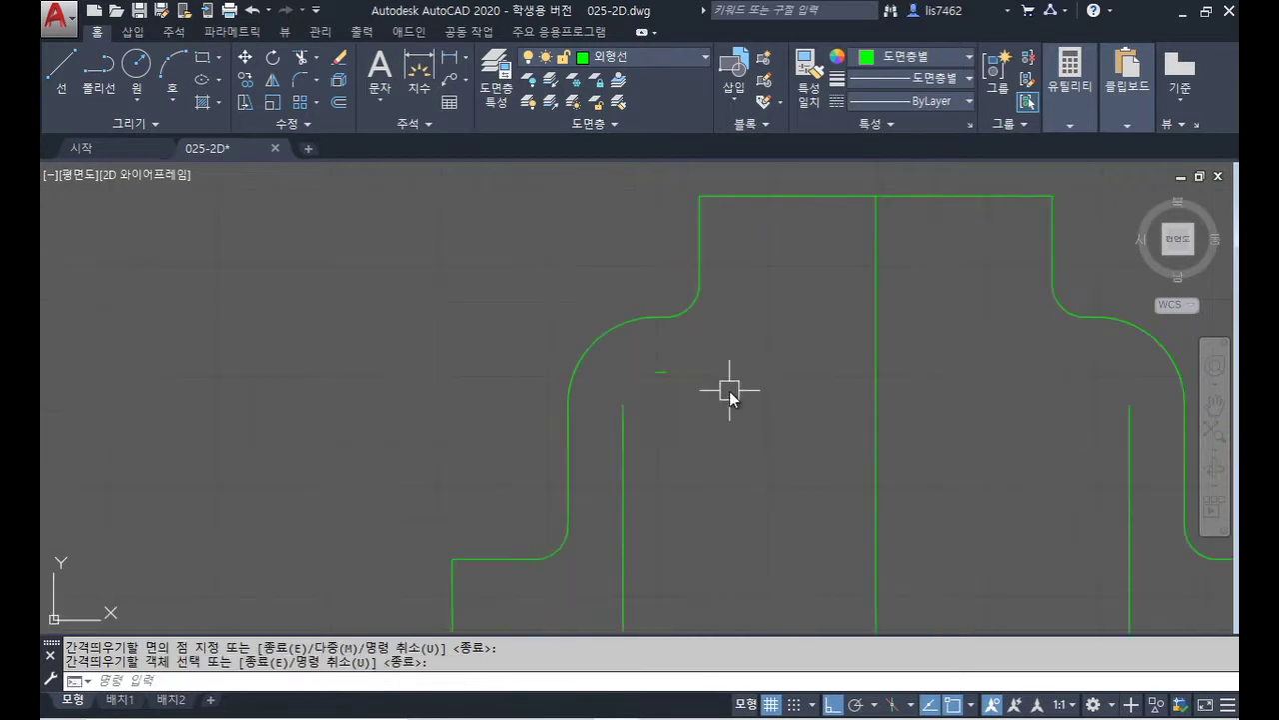
- Extend the short offset line in both directions to the outer shoulder arcs to form the cavity's ceiling
type("ex")
key("Return")
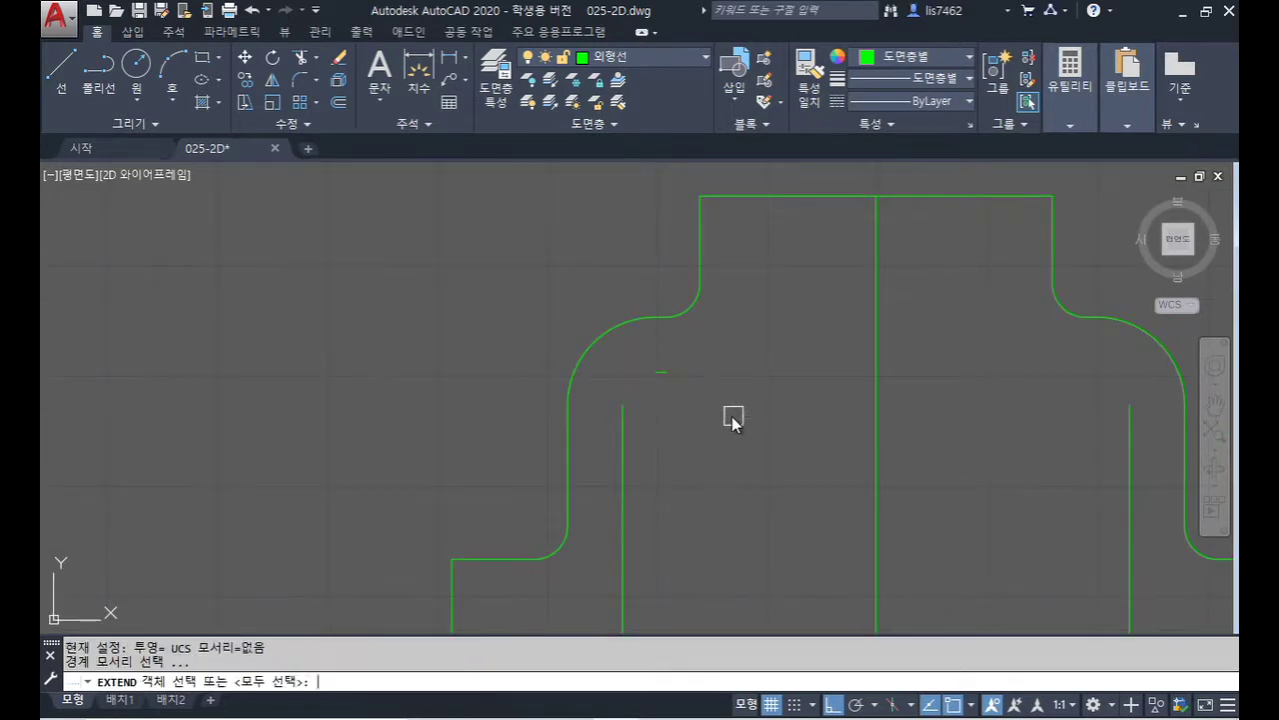
key("Return")
left_click(651, 372)
left_click(669, 374)
left_click(858, 373)
key("Return")
scroll(986, 450, "down", 3)
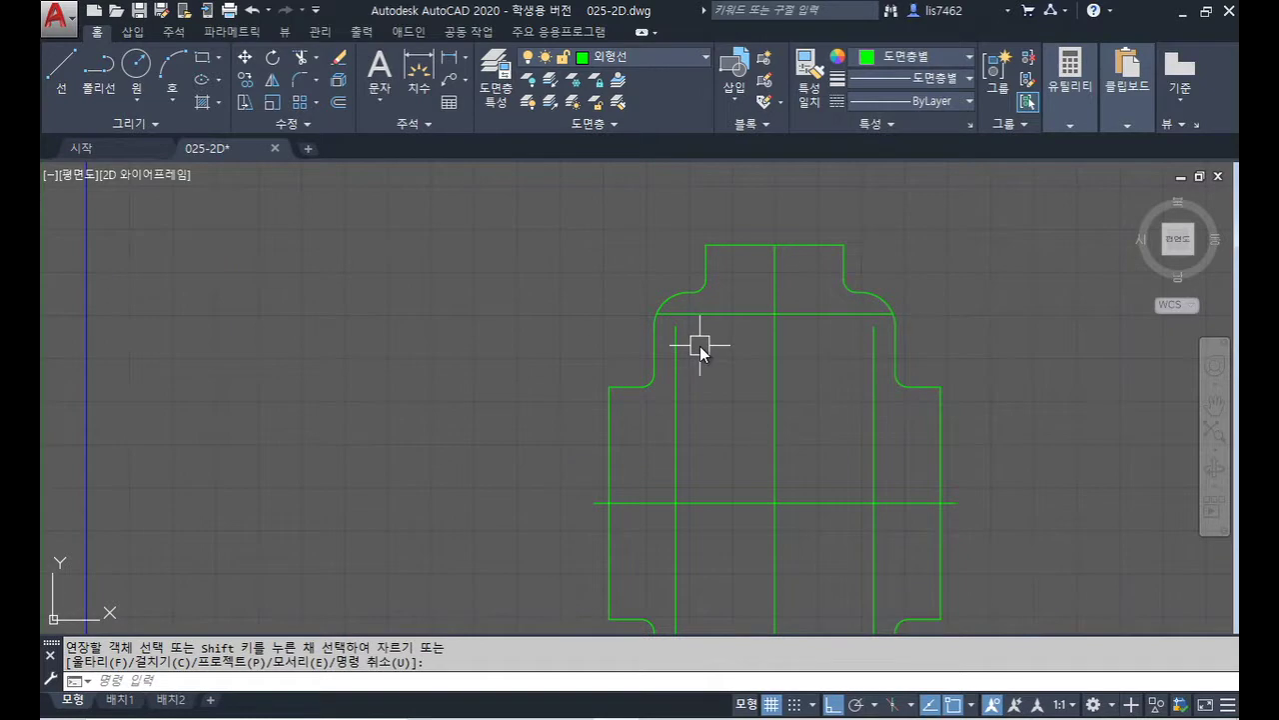
- Fillet both upper corners between the cavity's ceiling and the inner wall lines with radius 3
type("f")
key("Return")
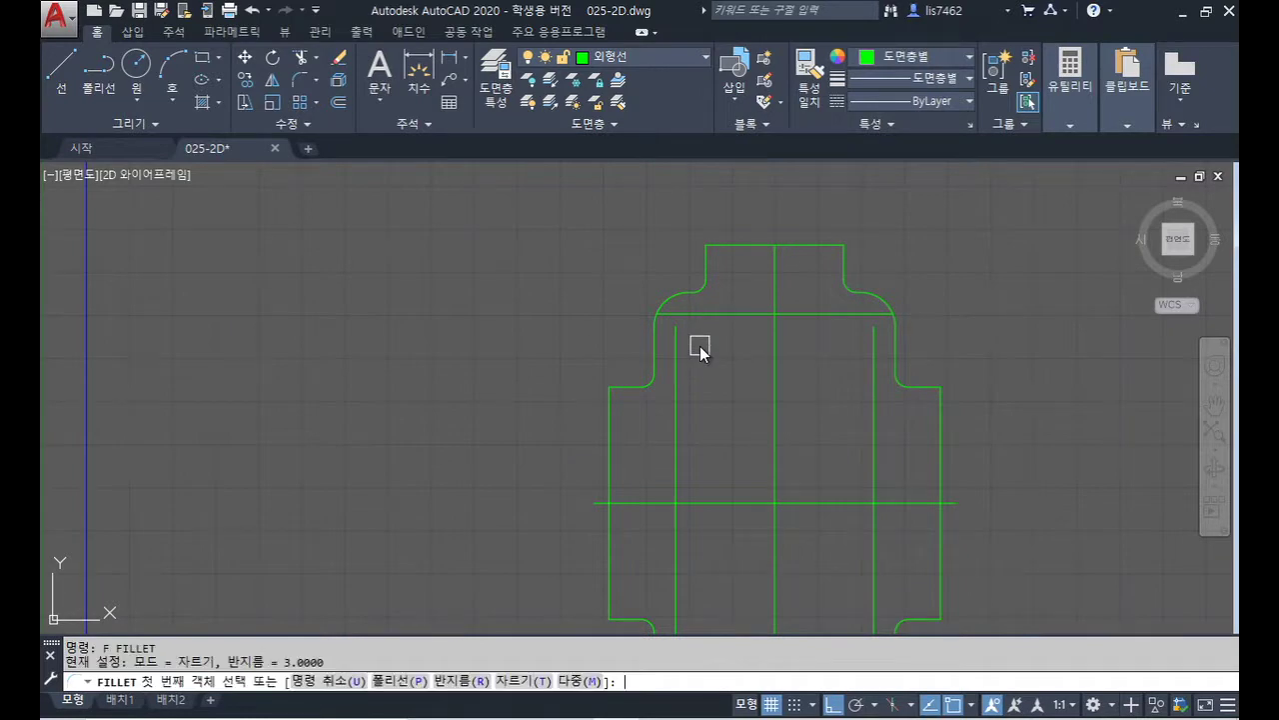
left_click(680, 347)
left_click(772, 316)
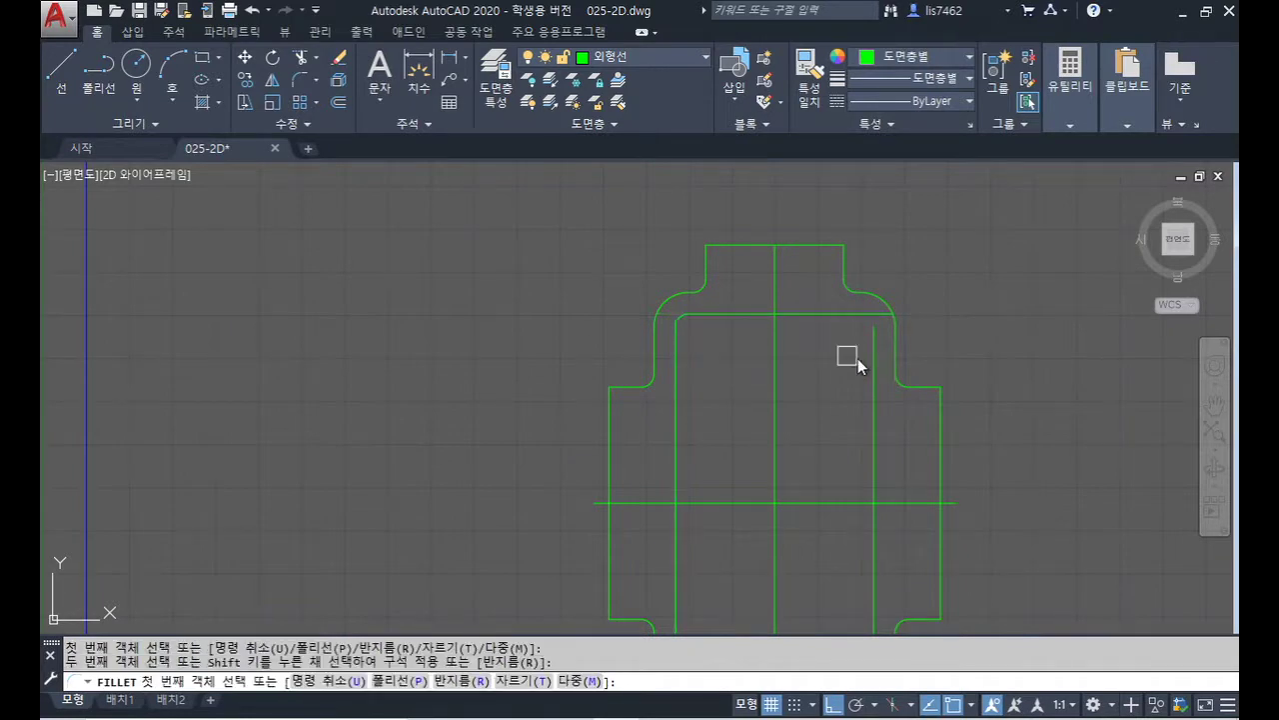
left_click(867, 350)
left_click(845, 315)
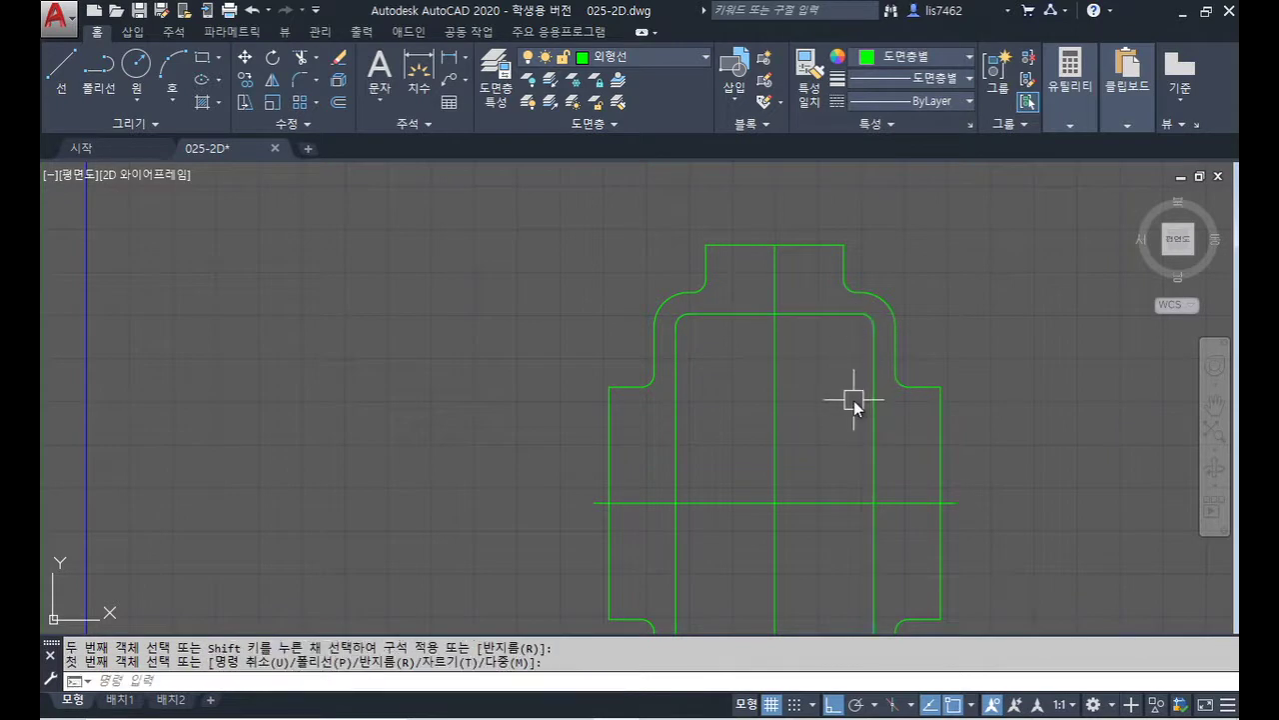
- Check the top bore's diameter in the reference image, and offset the vertical center line 9 to both sides in AutoCAD
key("alt+Tab")
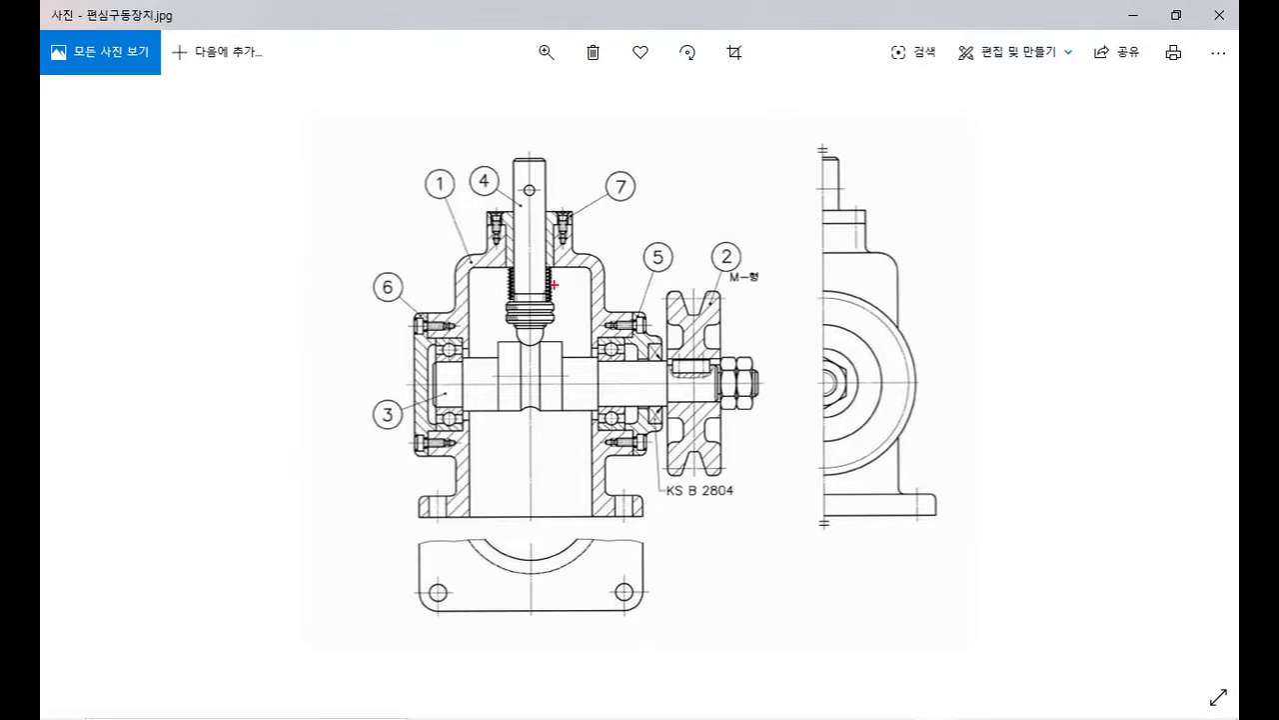
left_click_drag(513, 243, 554, 243)
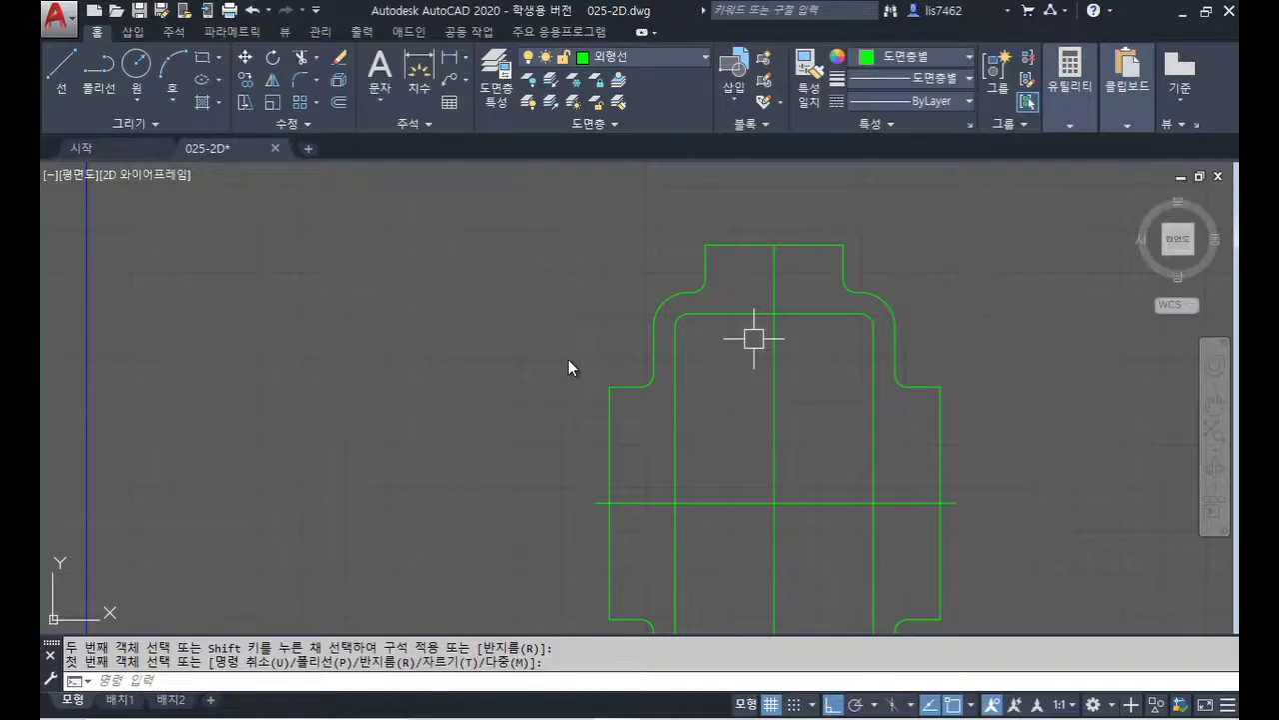
type("o")
key("Return")
type("9")
key("Return")
left_click(775, 338)
left_click(783, 353)
left_click(774, 345)
left_click(728, 341)
key("Return")
- Trim the two top bore lines below the cavity's ceiling
type("tr")
key("Return")
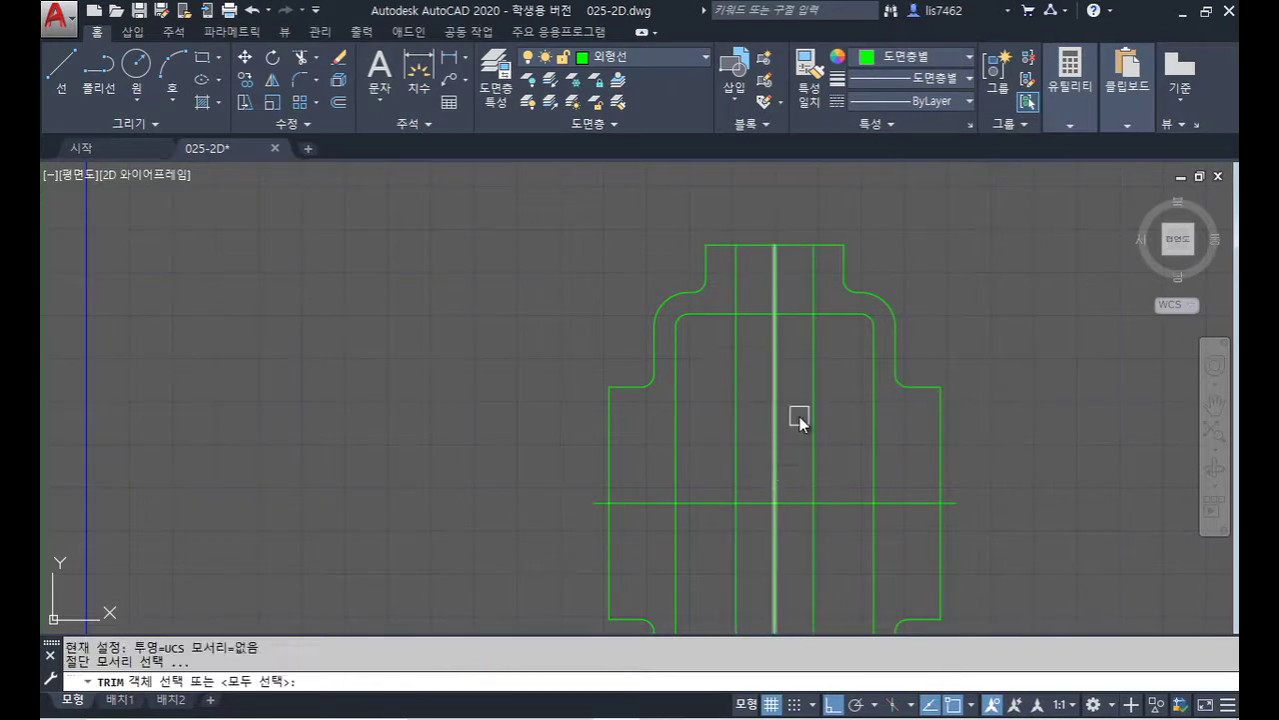
left_click(812, 337)
key("Return")
left_click(810, 340)
left_click(739, 336)
key("Return")
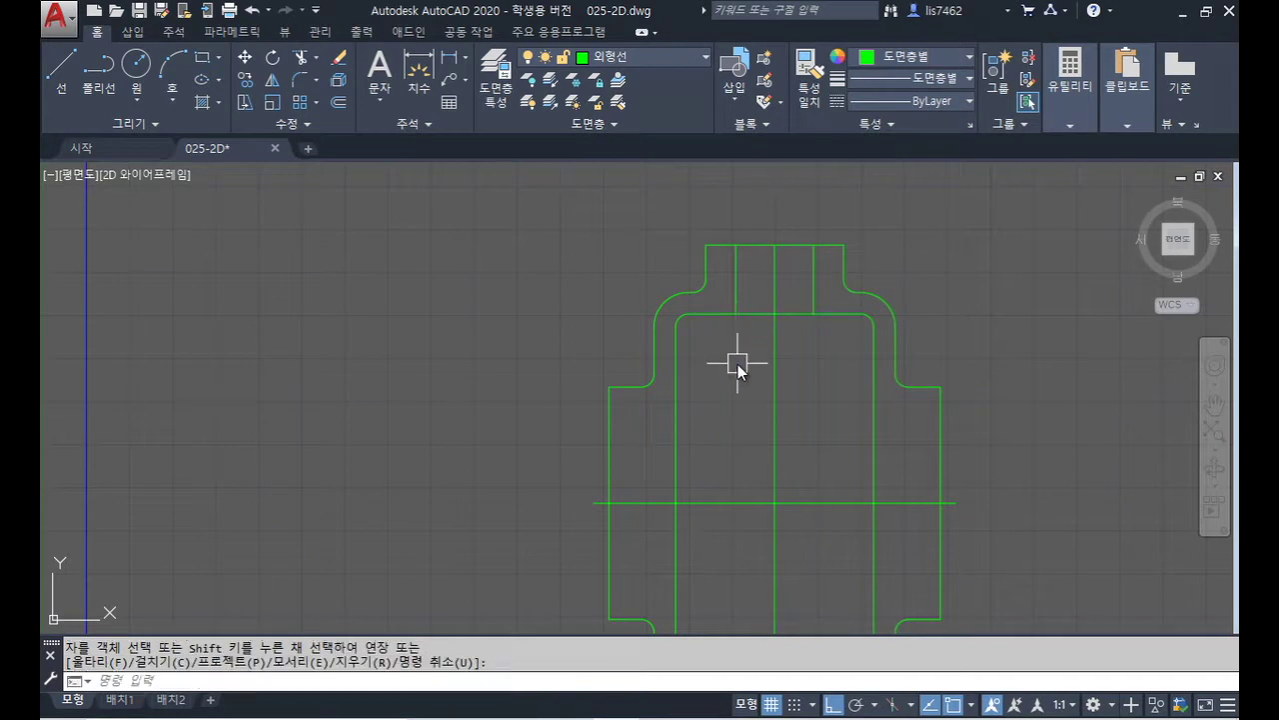
- Examine the base's bolt holes in the reference image, marking them in the front view and the partial plan view
scroll(838, 388, "down", 4)
key("alt+Tab")
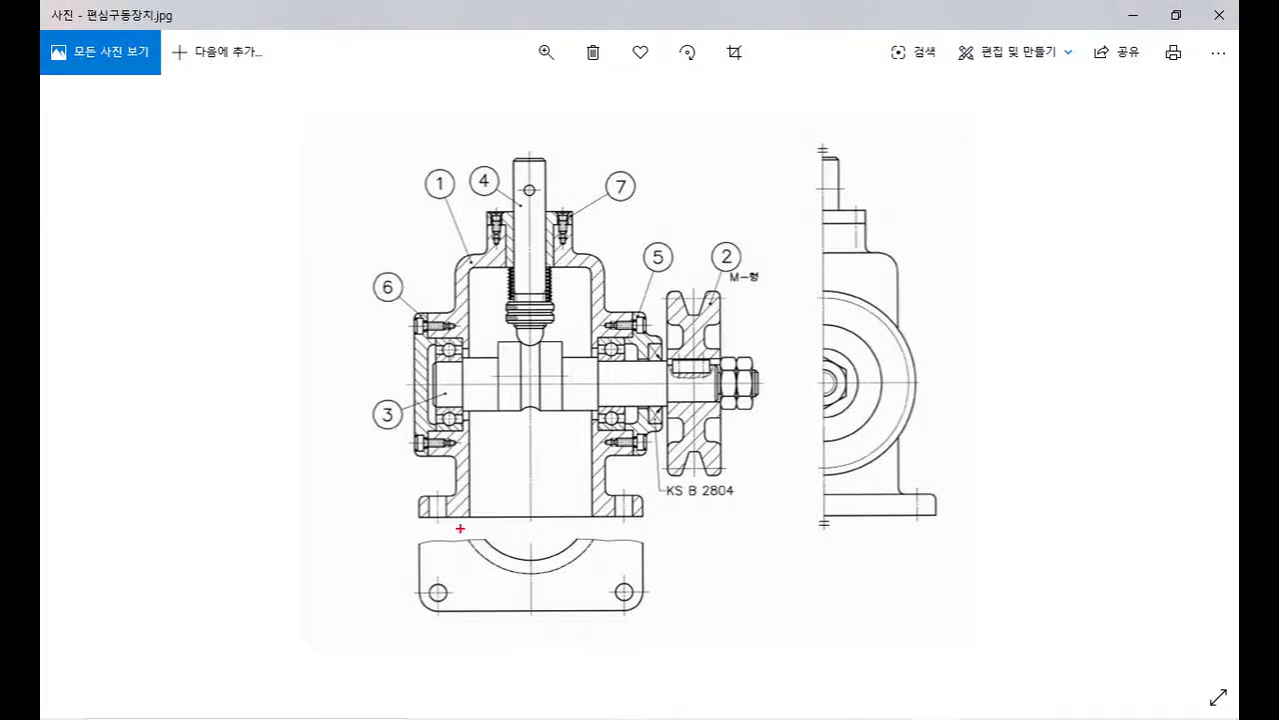
mouse_move(450, 518)
left_mouse_down()
mouse_move(422, 510)
mouse_move(450, 508)
left_mouse_up()
mouse_move(634, 528)
left_mouse_down()
mouse_move(619, 529)
mouse_move(619, 485)
mouse_move(637, 526)
left_mouse_up()
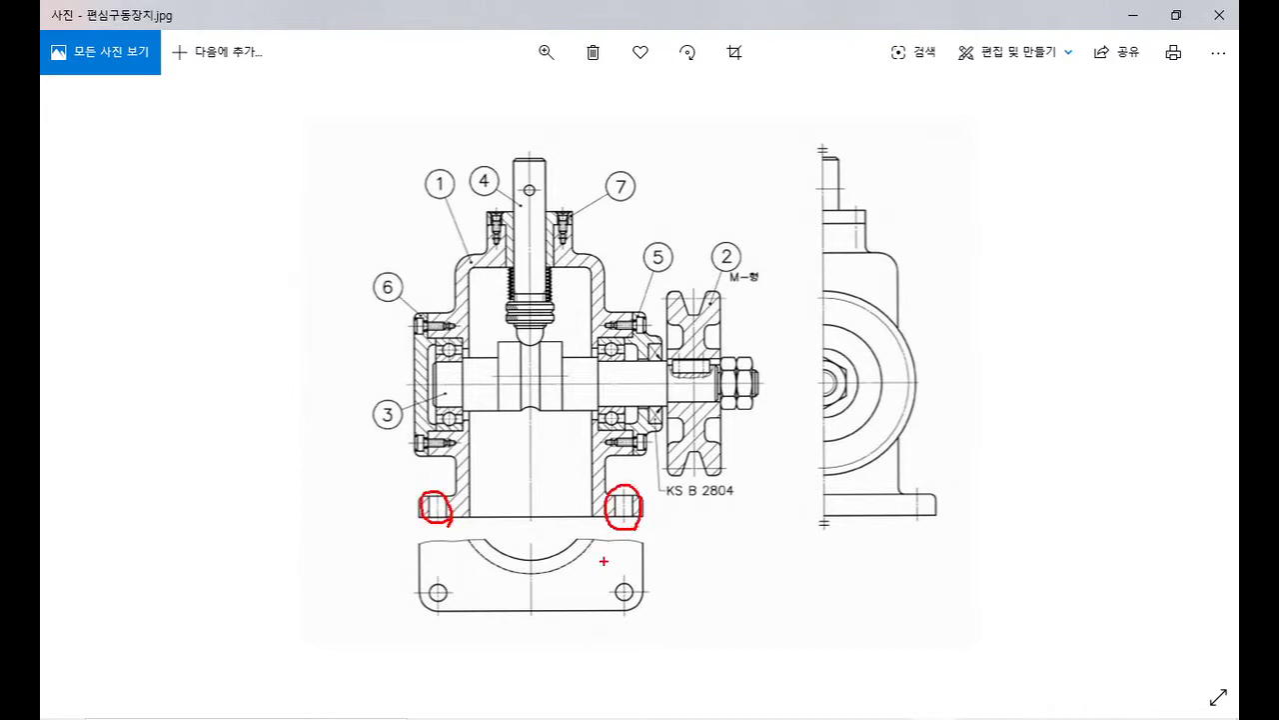
mouse_move(590, 641)
left_mouse_down()
mouse_move(407, 566)
mouse_move(580, 528)
mouse_move(648, 630)
mouse_move(523, 659)
left_mouse_up()
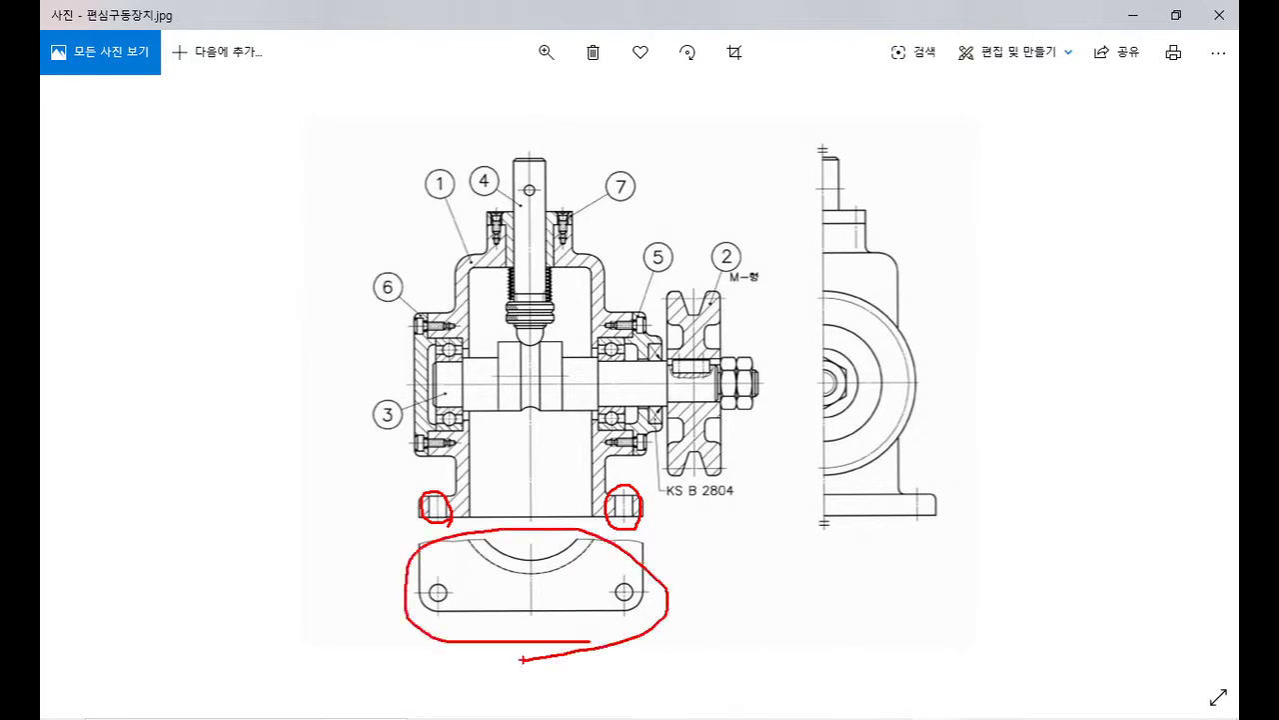
key("e")
mouse_move(453, 620)
left_mouse_down()
mouse_move(436, 572)
mouse_move(446, 622)
left_mouse_up()
mouse_move(622, 620)
left_mouse_down()
mouse_move(629, 568)
mouse_move(634, 619)
left_mouse_up()
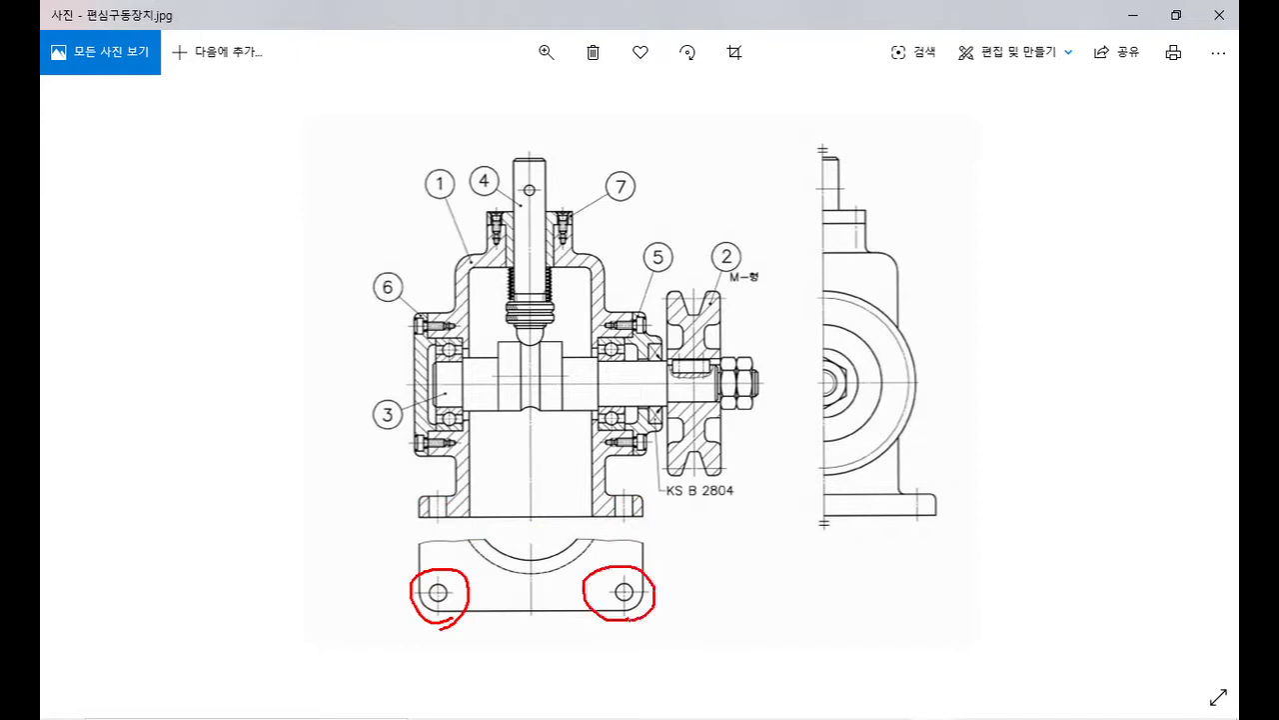
key("e")
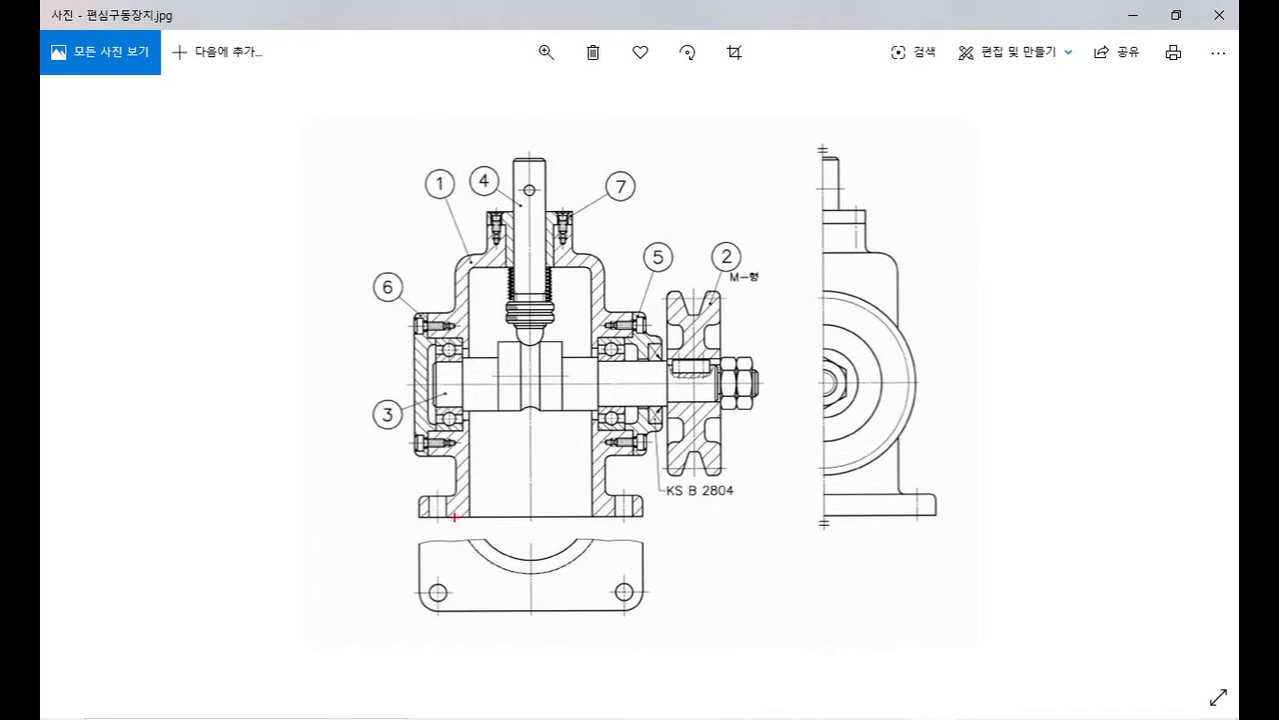
left_click_drag(453, 517, 445, 494)
left_click_drag(643, 521, 608, 493)
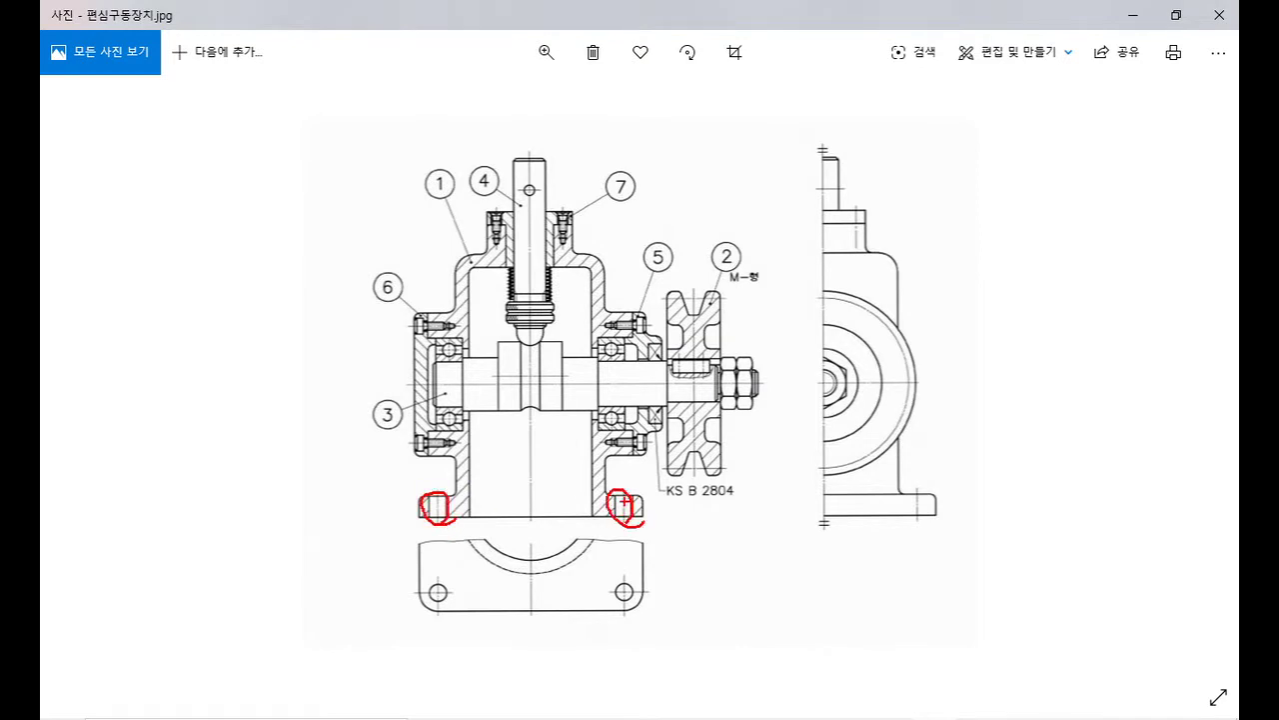
- Examine the base's corner bolt holes in the reference image's partial plan view, sketching the housing and its base plate in perspective beside it
key("e")
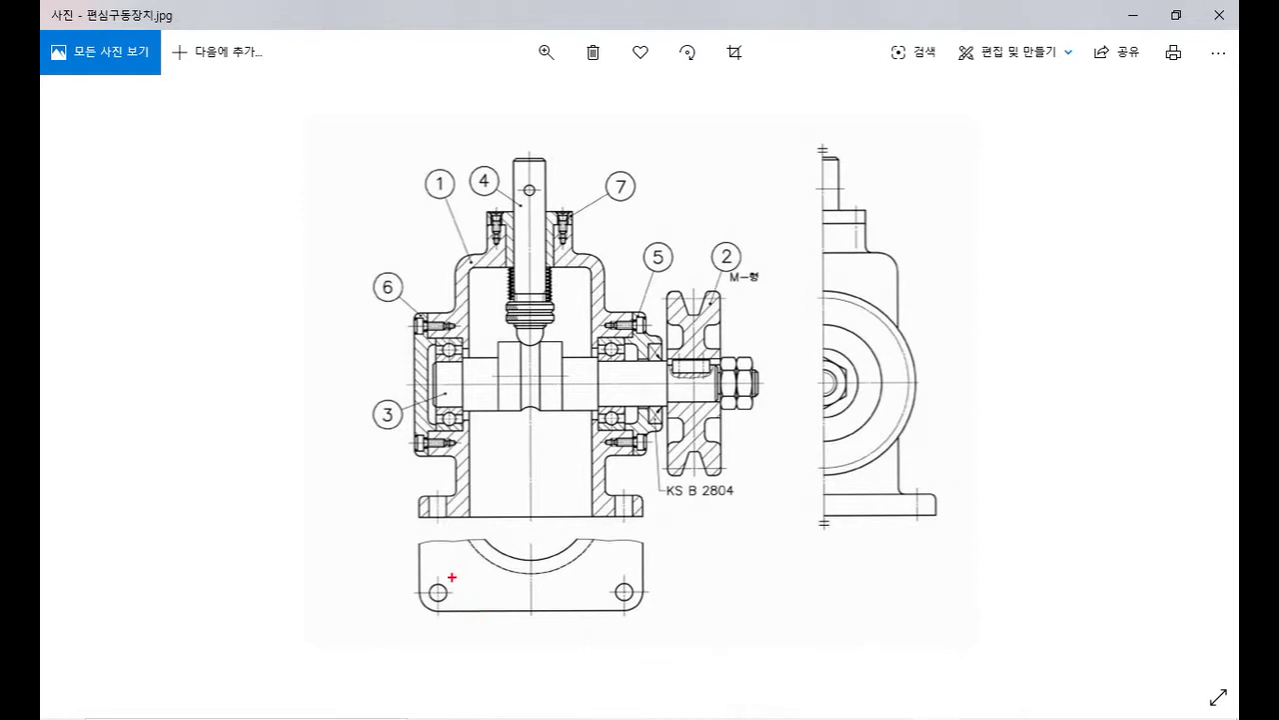
mouse_move(451, 570)
left_mouse_down()
mouse_move(467, 605)
mouse_move(430, 631)
mouse_move(397, 578)
mouse_move(458, 571)
left_mouse_up()
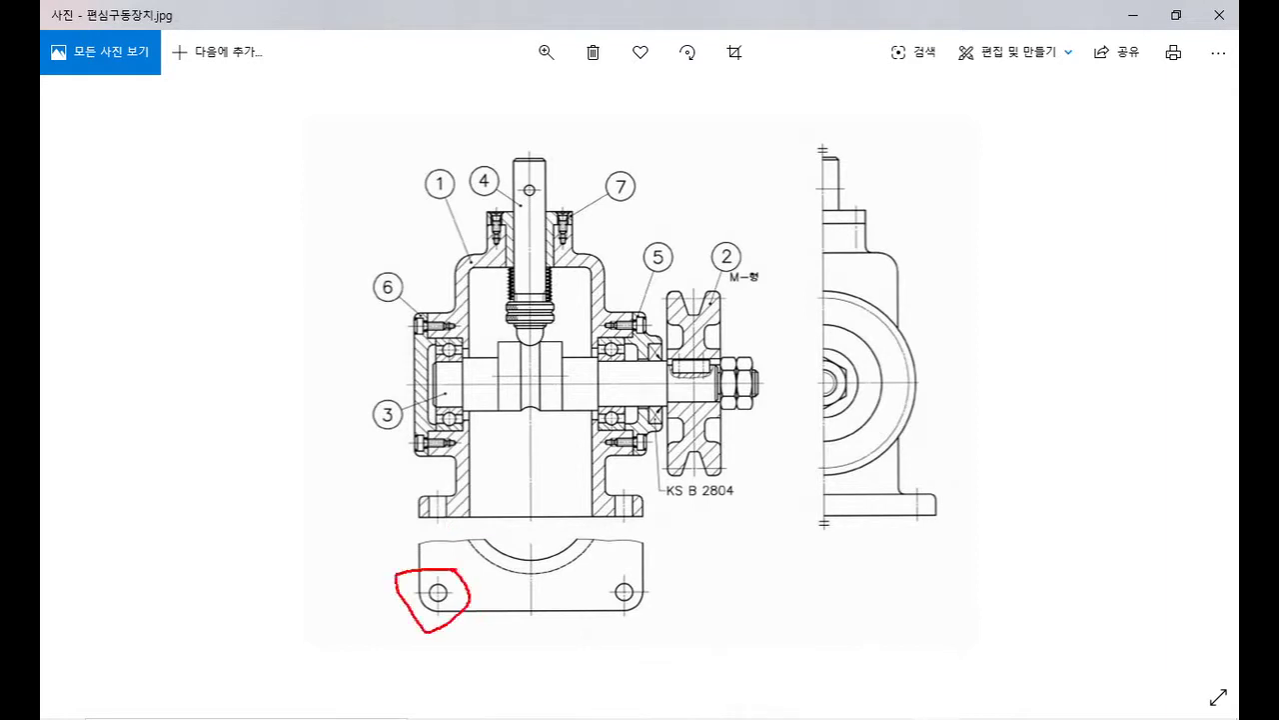
mouse_move(262, 412)
left_mouse_down()
mouse_move(120, 457)
mouse_move(238, 568)
mouse_move(357, 505)
mouse_move(259, 397)
left_mouse_up()
mouse_move(206, 486)
left_mouse_down()
mouse_move(177, 319)
mouse_move(250, 311)
mouse_move(264, 323)
mouse_move(281, 487)
left_mouse_up()
left_click_drag(214, 331, 213, 289)
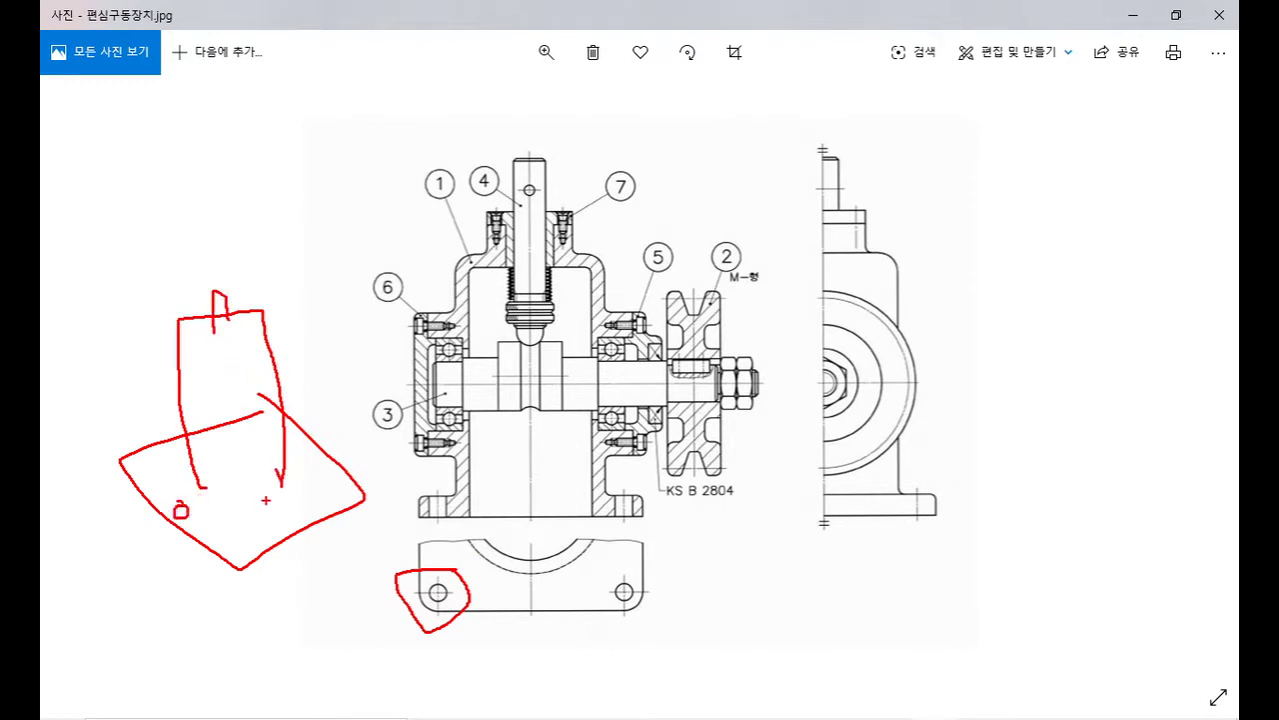
left_click_drag(355, 436, 152, 519)
mouse_move(174, 487)
left_mouse_down()
mouse_move(177, 532)
mouse_move(193, 516)
left_mouse_up()
mouse_move(372, 598)
left_mouse_down()
mouse_move(445, 628)
mouse_move(662, 617)
mouse_move(573, 656)
left_mouse_up()
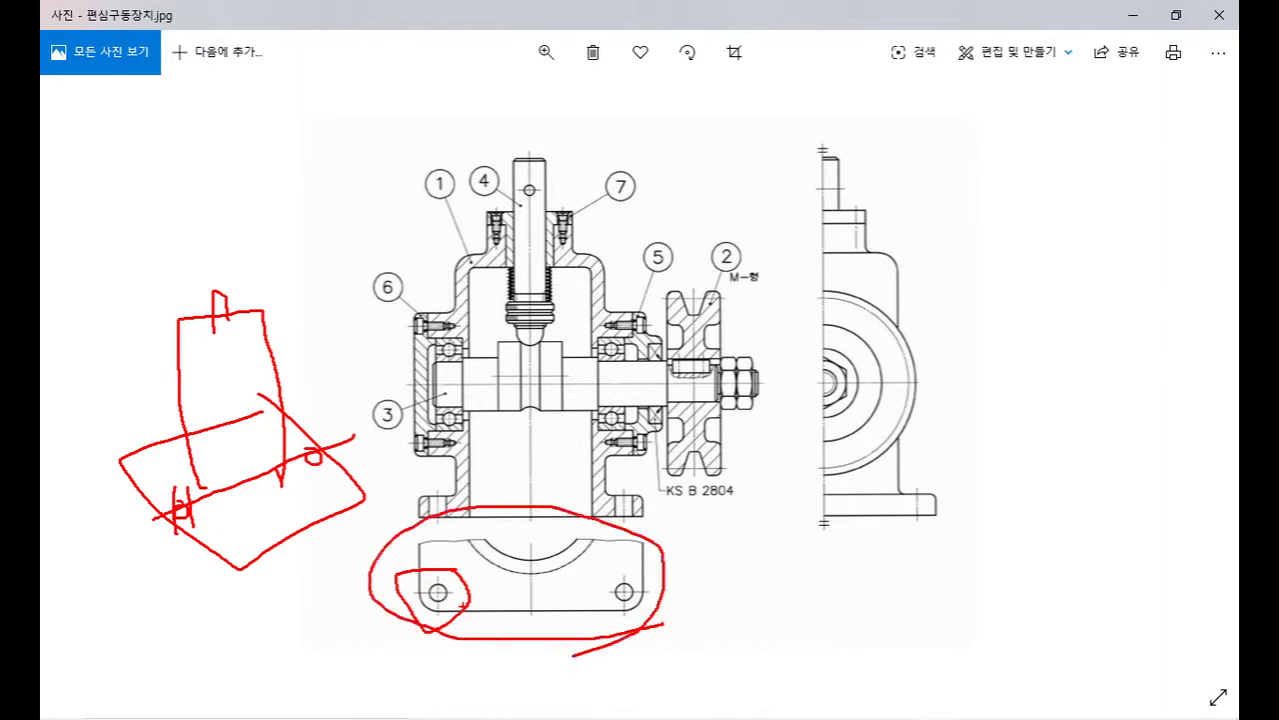
mouse_move(218, 538)
left_mouse_down()
mouse_move(255, 553)
mouse_move(224, 532)
left_mouse_up()
left_click_drag(352, 496, 336, 505)
mouse_move(158, 476)
left_mouse_down()
mouse_move(138, 470)
mouse_move(158, 468)
left_mouse_up()
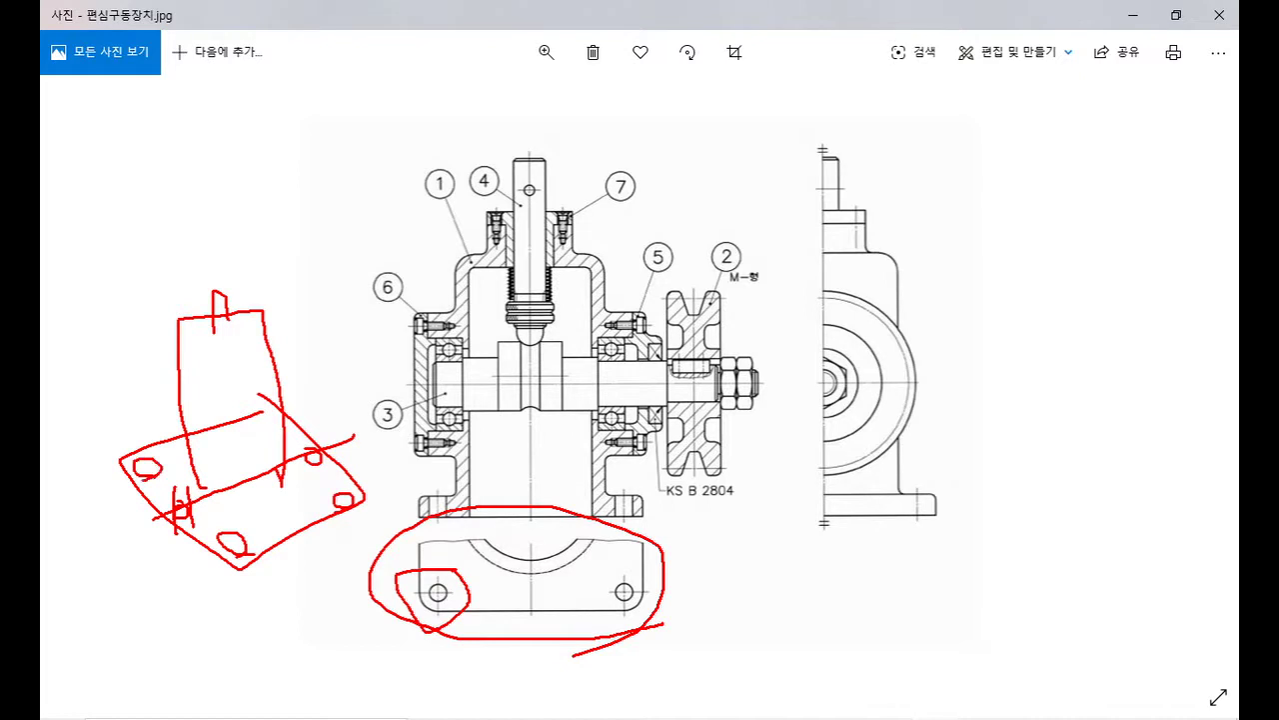
left_click_drag(262, 415, 272, 425)
key("Escape")
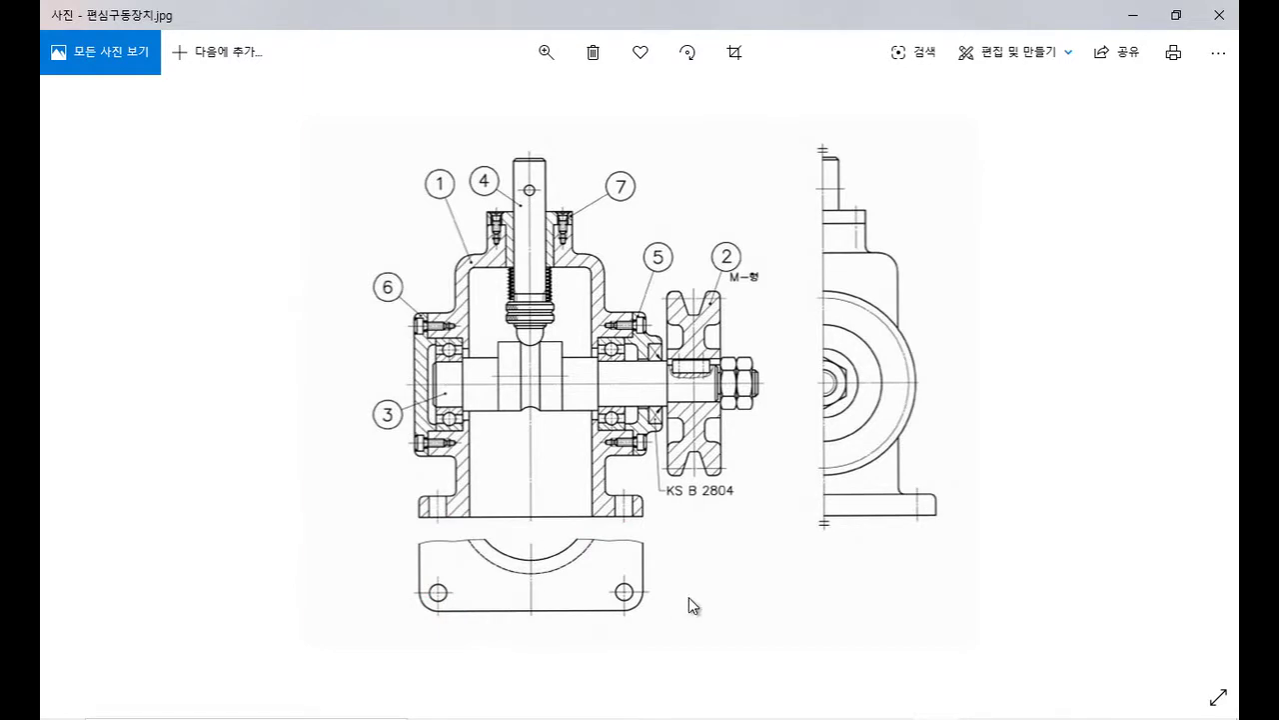
- Check the spacing between the two base bolt holes' center lines in the reference image, and switch to AutoCAD
key("ctrl+2")
mouse_move(437, 523)
left_mouse_down()
mouse_move(560, 549)
mouse_move(611, 531)
left_mouse_up()
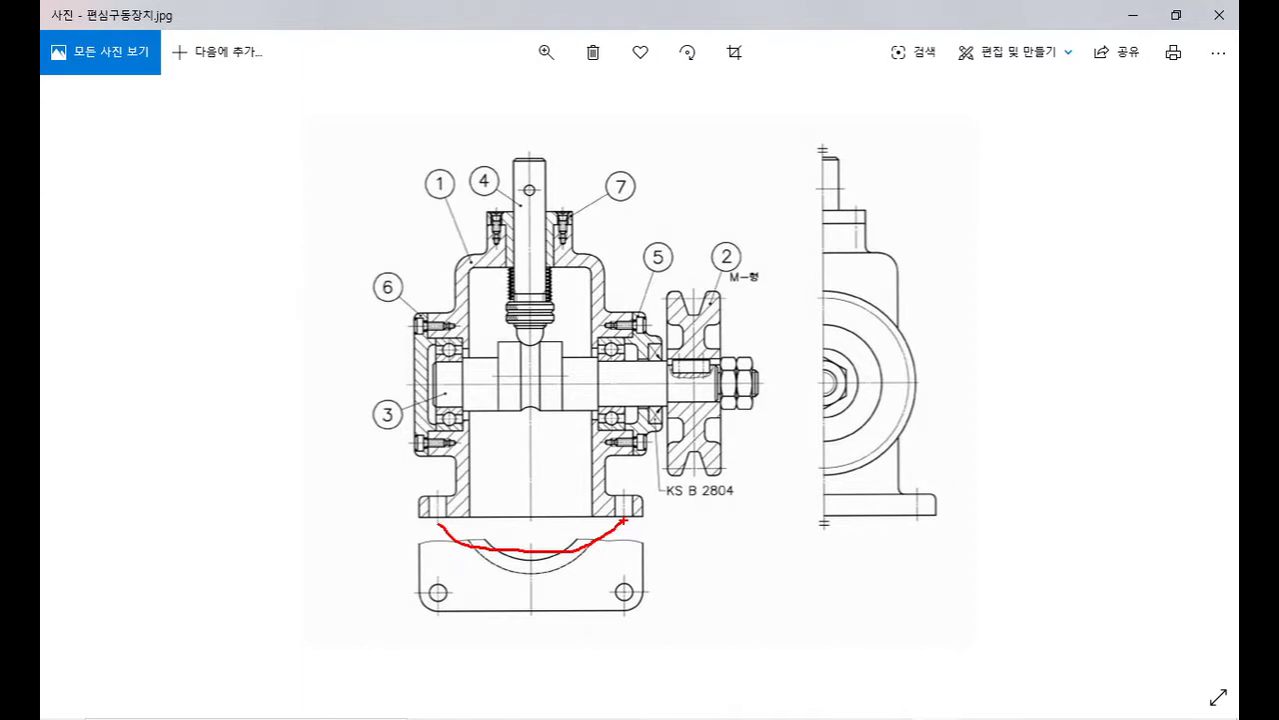
key("Escape")
key("alt+Tab")
scroll(740, 455, "up", 2)
key("Escape")
type("i")
key("Return")
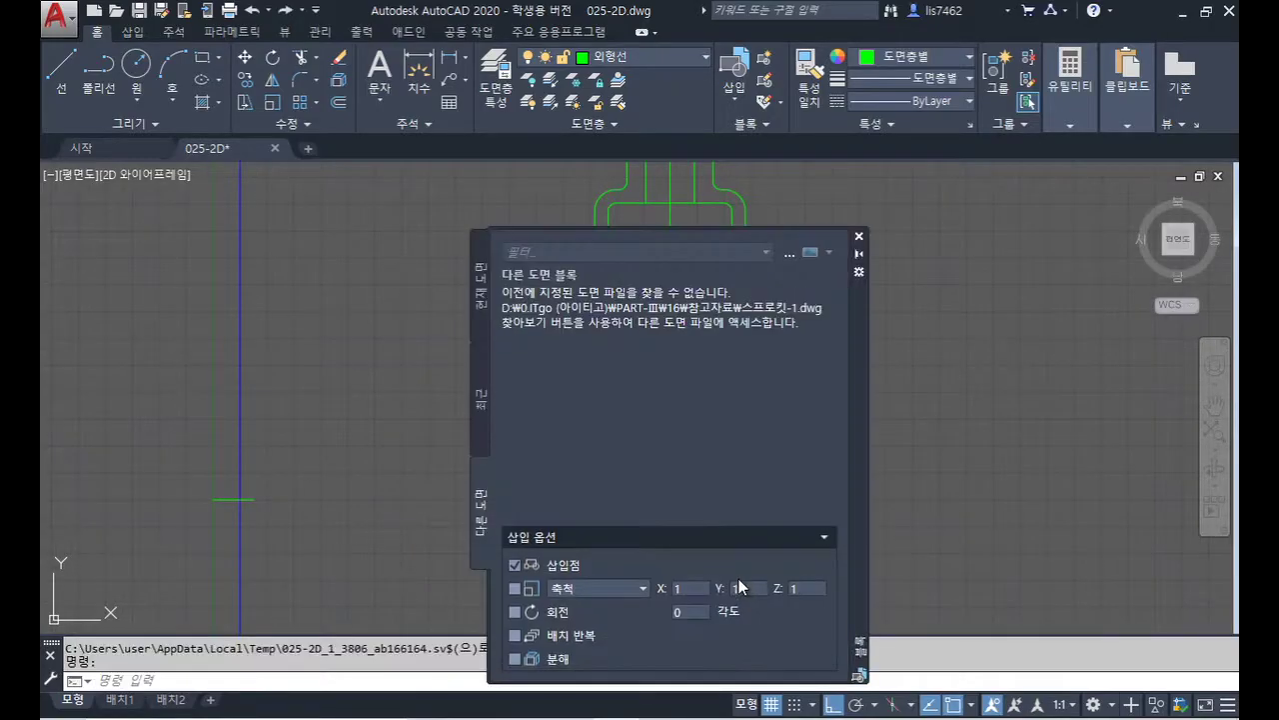
left_click(859, 236)
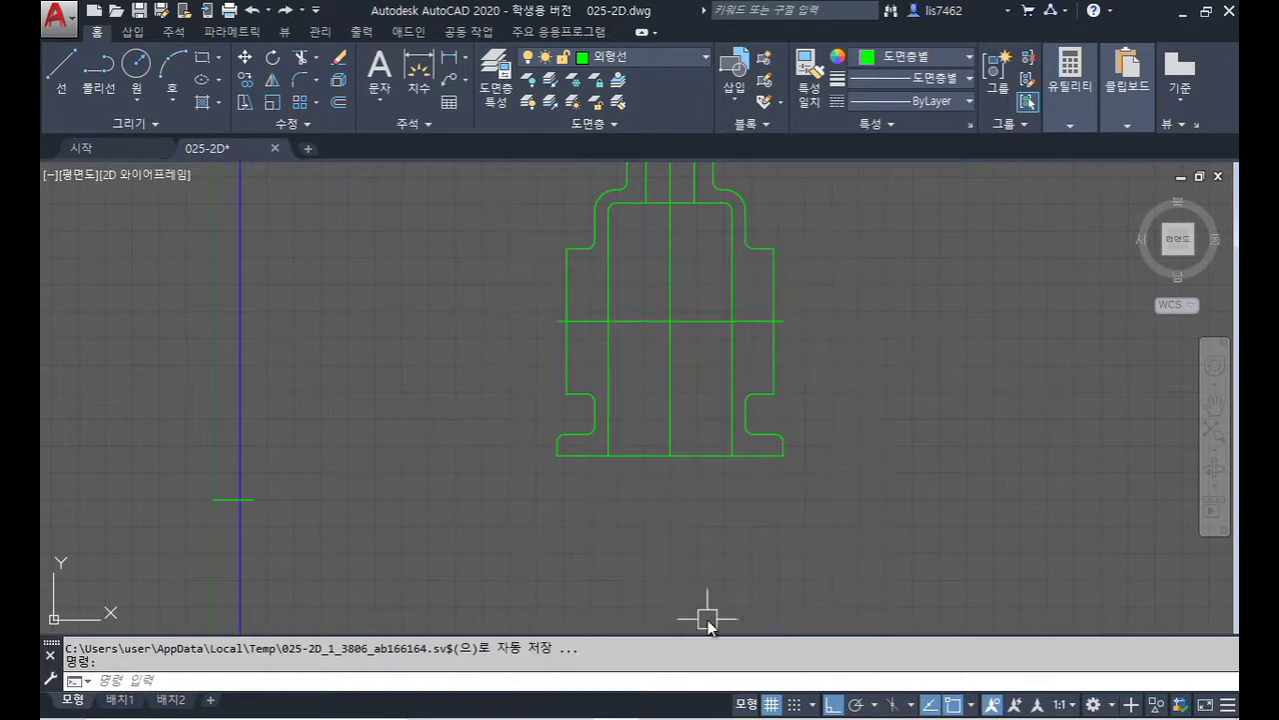
- Offset the vertical center line 35 to both sides as center lines for the base's bolt holes
type("o")
key("Return")
type("35")
key("Return")
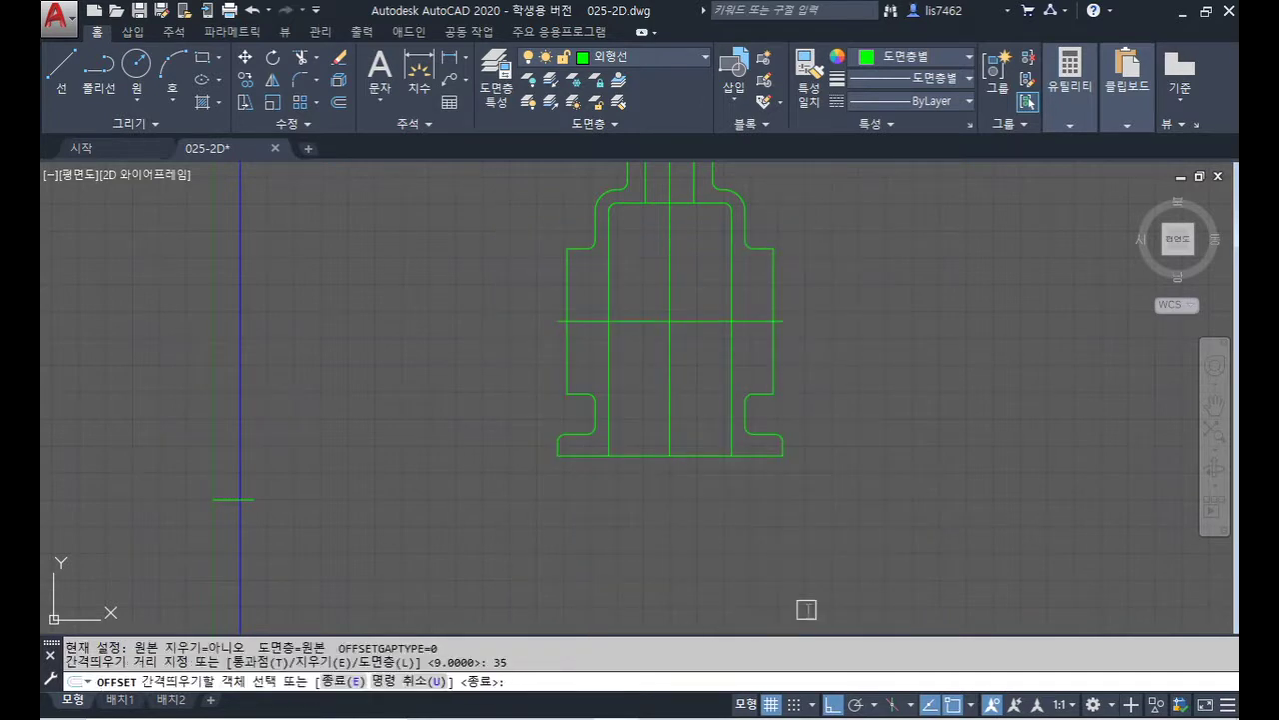
left_click(671, 386)
left_click(639, 403)
left_click(671, 391)
left_click(833, 437)
key("Return")
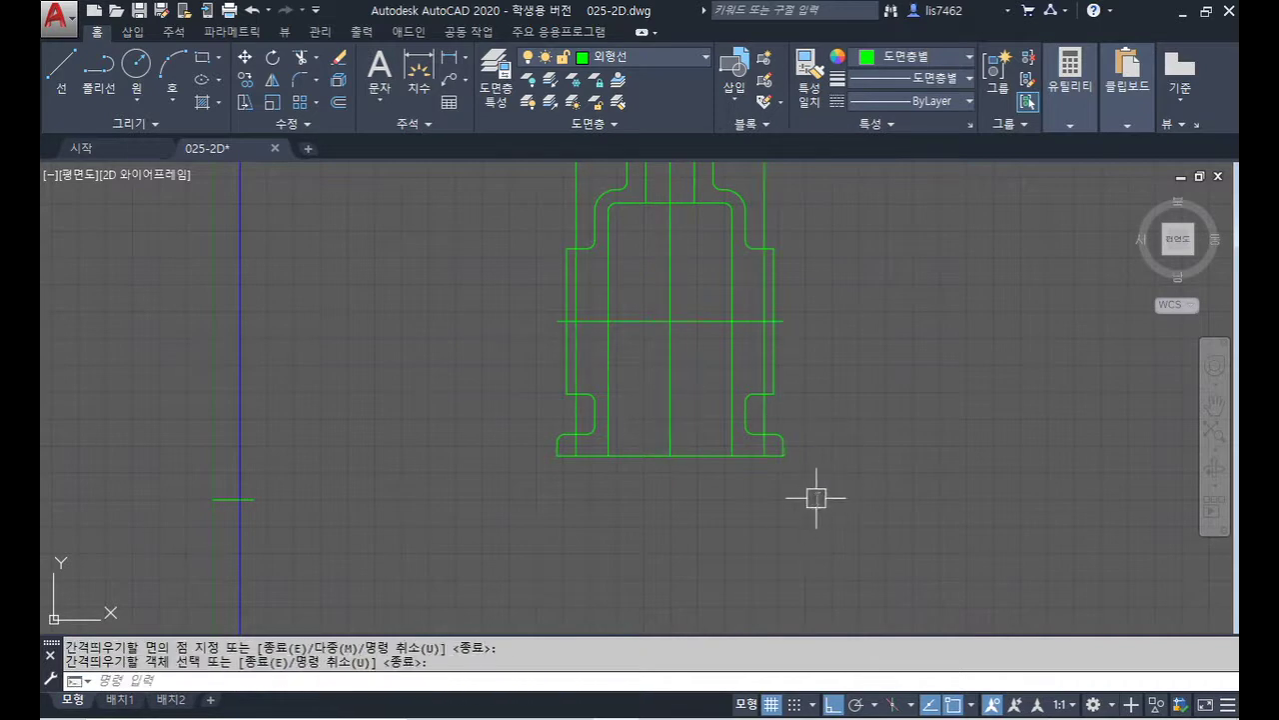
- Trim both bolt hole center lines above the upper edges of the base flange
type("tr")
key("Return")
scroll(765, 437, "up", 5)
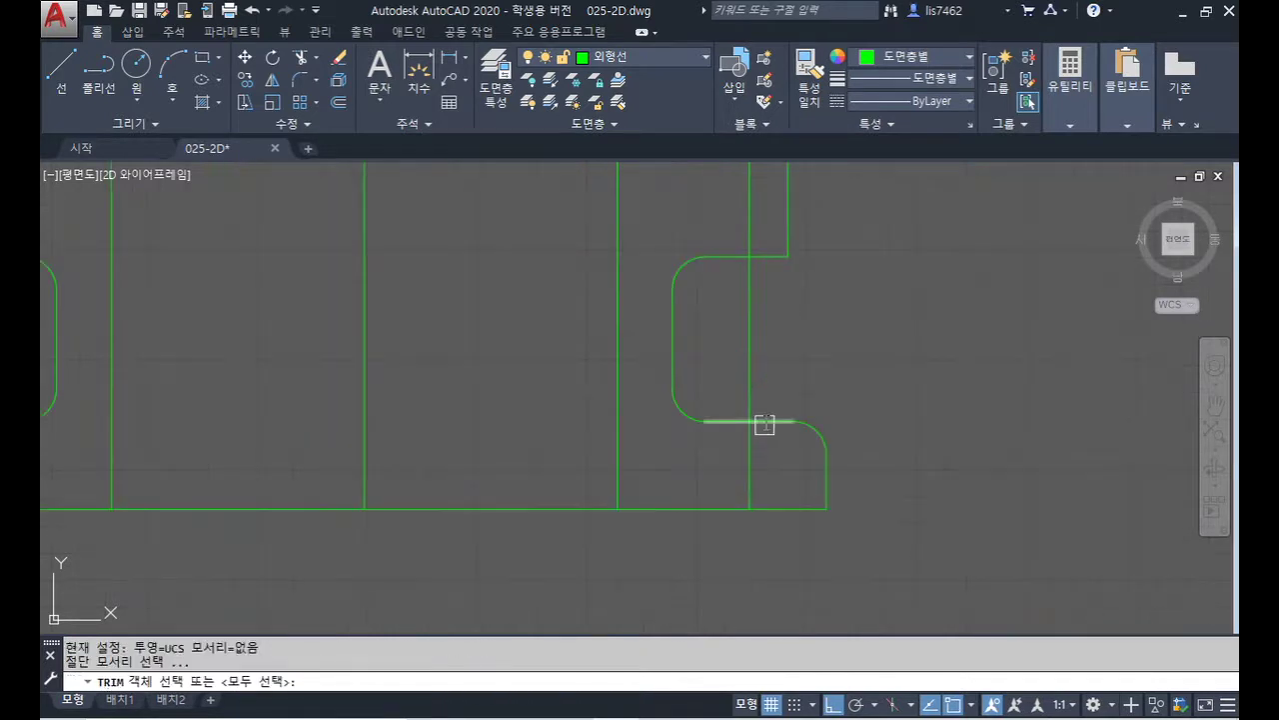
left_click(739, 421)
scroll(589, 456, "down", 5)
scroll(406, 423, "up", 5)
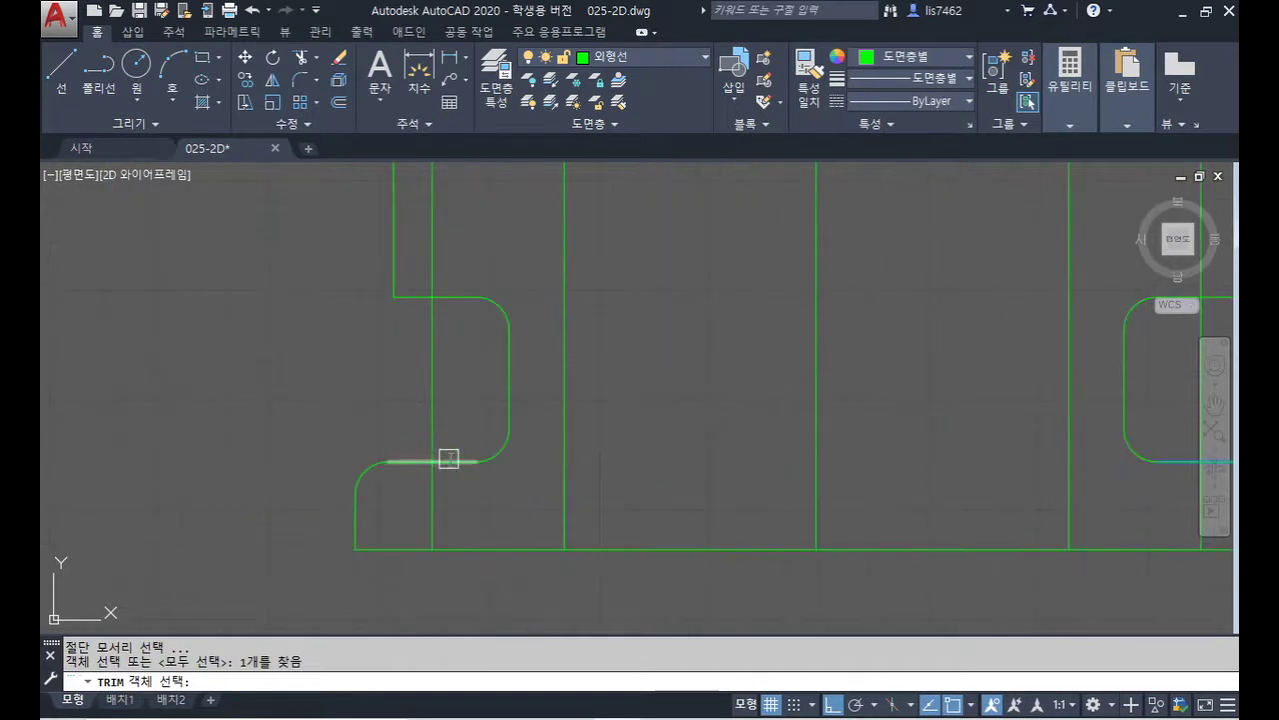
key("Return")
left_click(433, 433)
scroll(1127, 433, "down", 4)
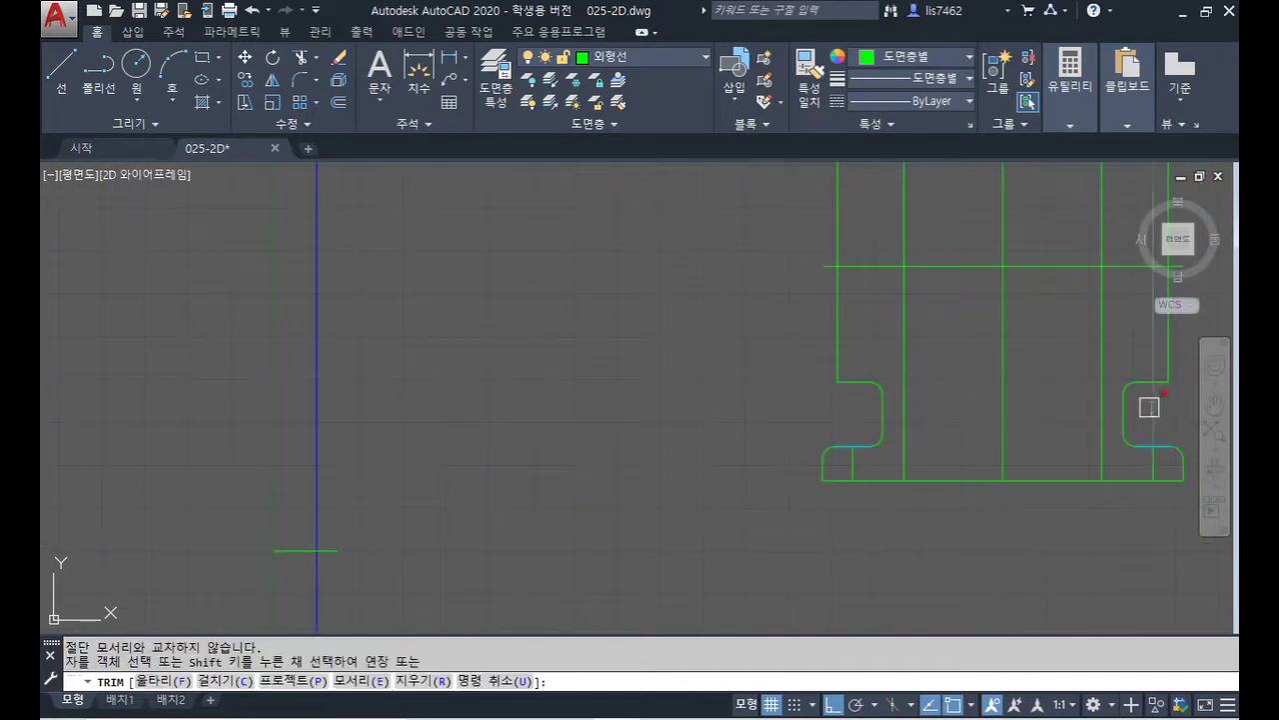
key("Return")
scroll(1051, 491, "down", 4)
scroll(877, 503, "up", 4)
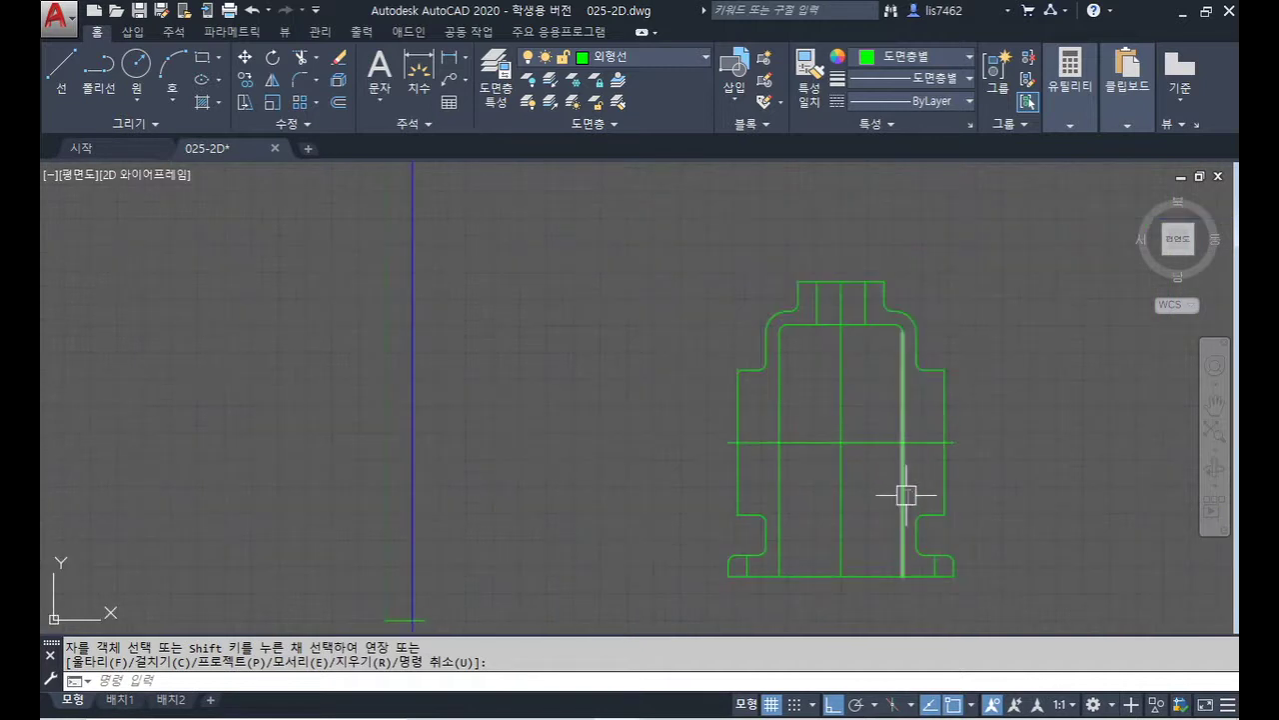
- Trim both ends of the horizontal center line that extend beyond the housing's side faces
type("tr")
key("Return")
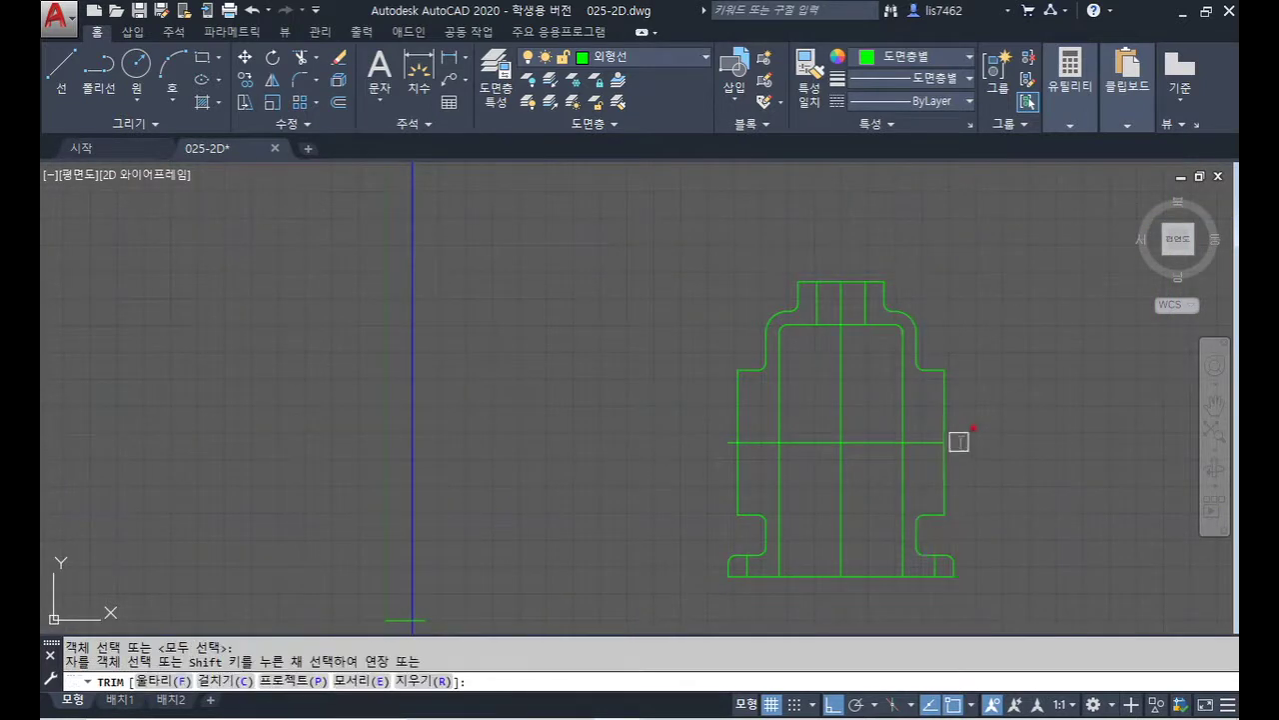
left_click(959, 442)
left_click(731, 442)
key("Return")
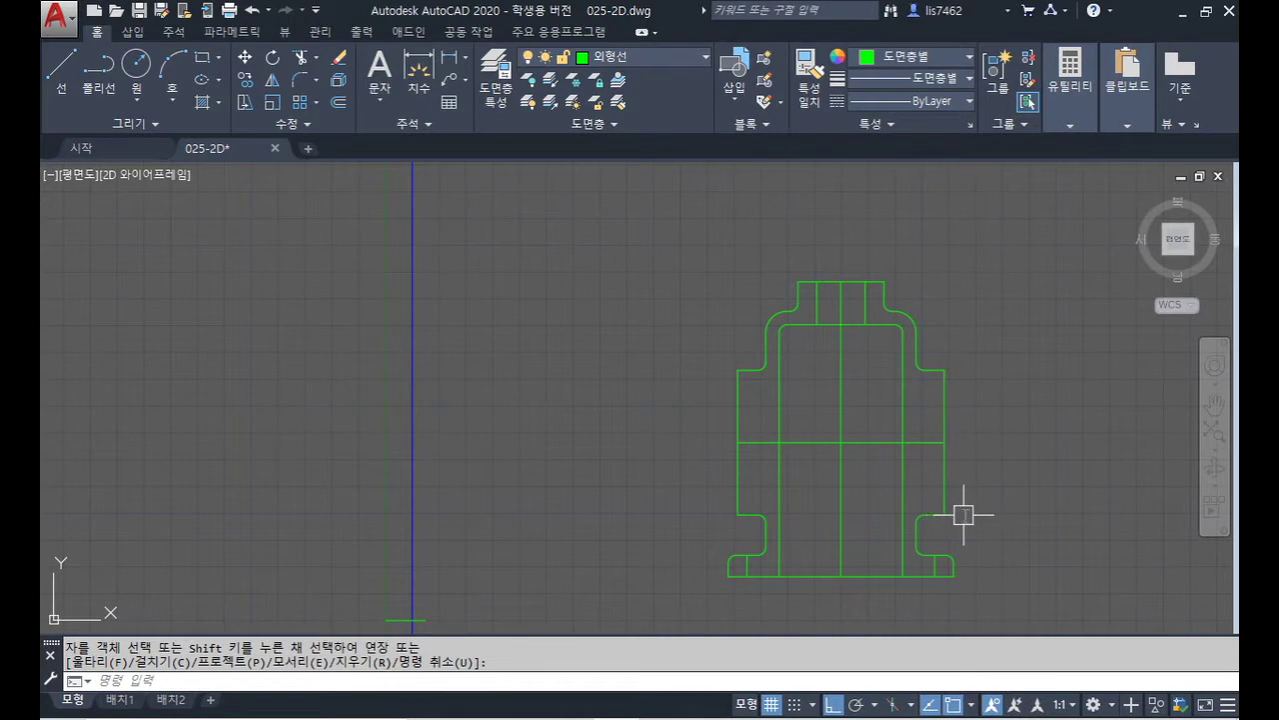
- Lengthen the horizontal and vertical center lines by 3 at both ends with the Lengthen command's delta option
type("len")
key("Return")
type("de")
key("Return")
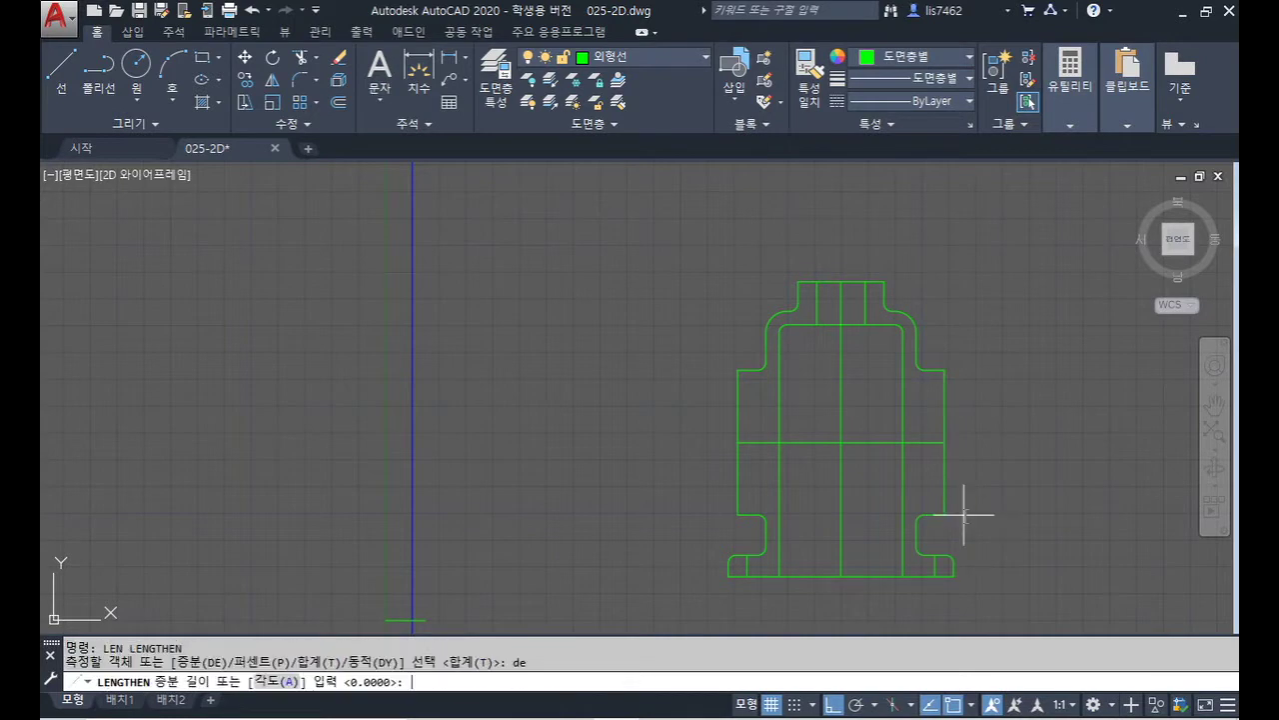
type("3")
key("Return")
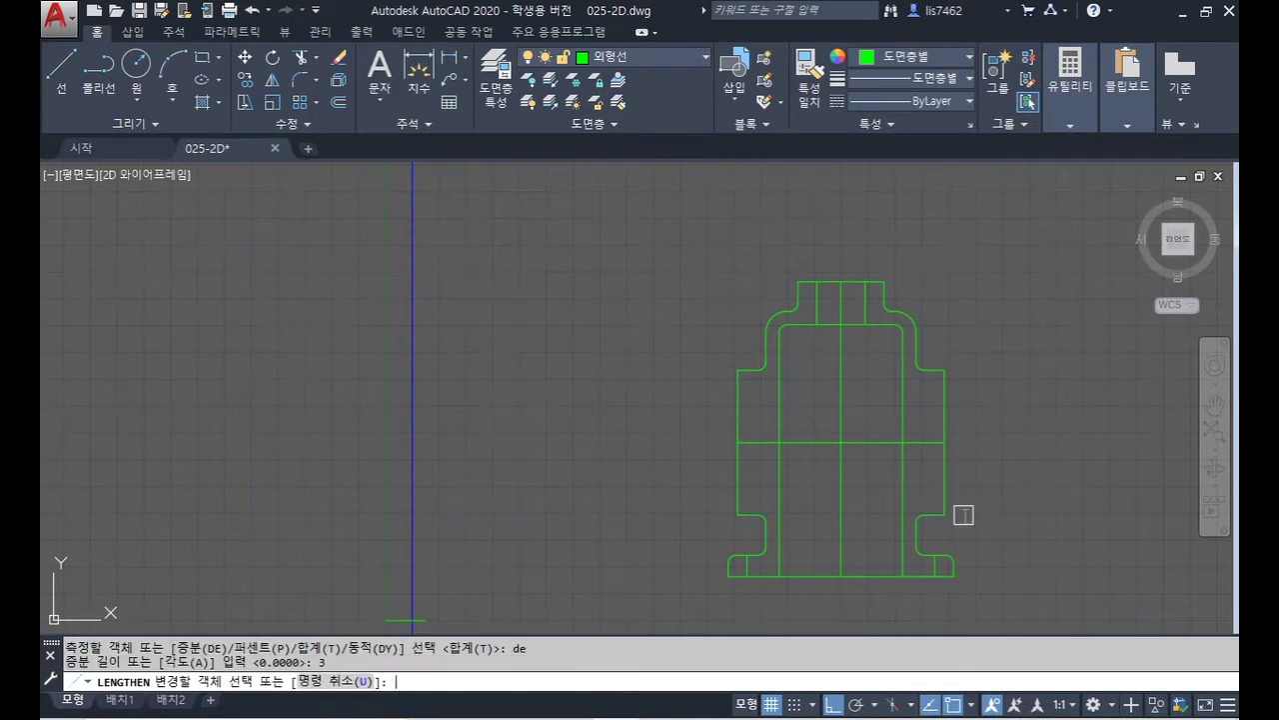
left_click(750, 442)
left_click(927, 443)
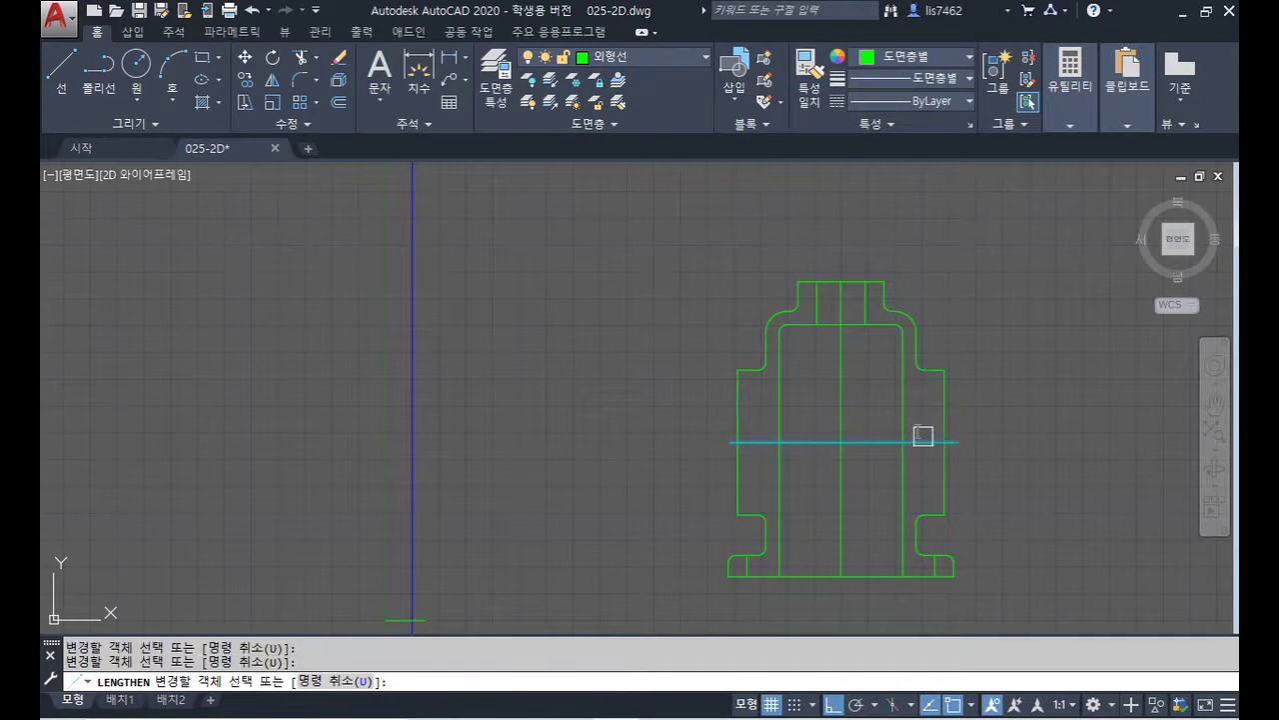
left_click(840, 343)
left_click(839, 531)
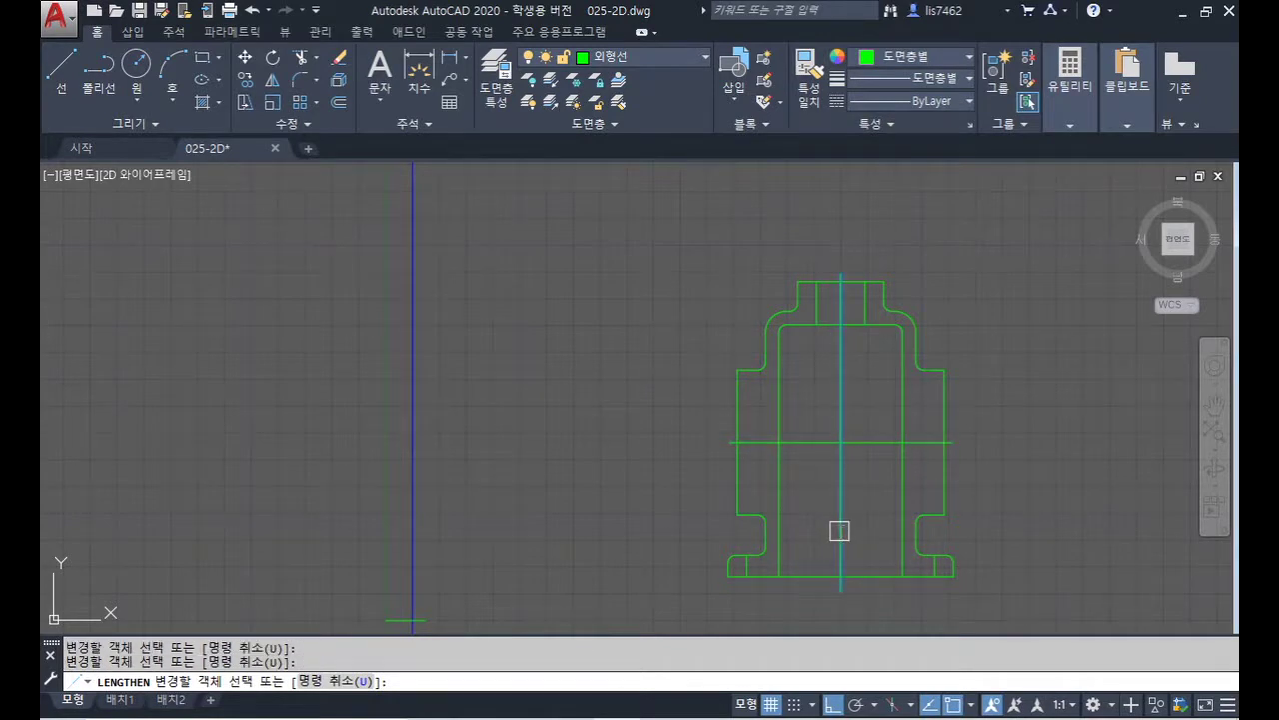
- Lengthen both bolt hole center lines in the base by 3 at each end
scroll(755, 566, "up", 2)
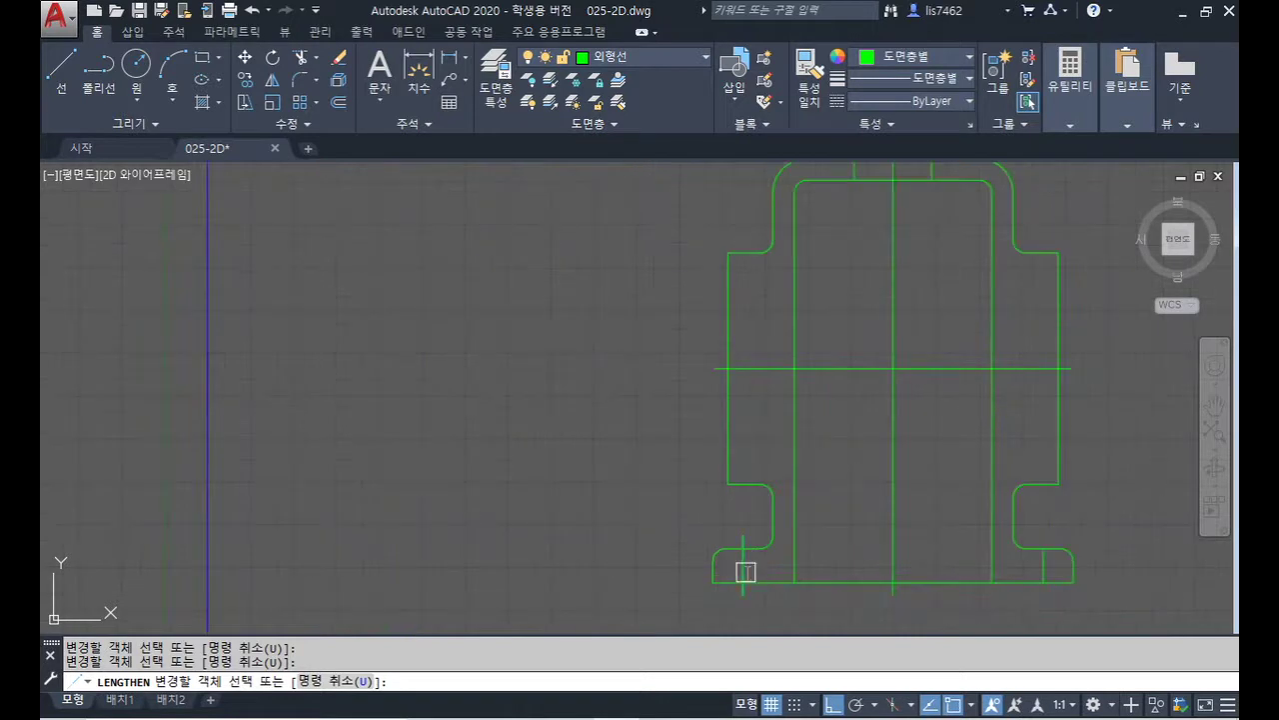
left_click(1045, 556)
left_click(1045, 575)
key("Return")
scroll(1136, 519, "down", 2)
middle_click_drag(1136, 516, 1057, 543)
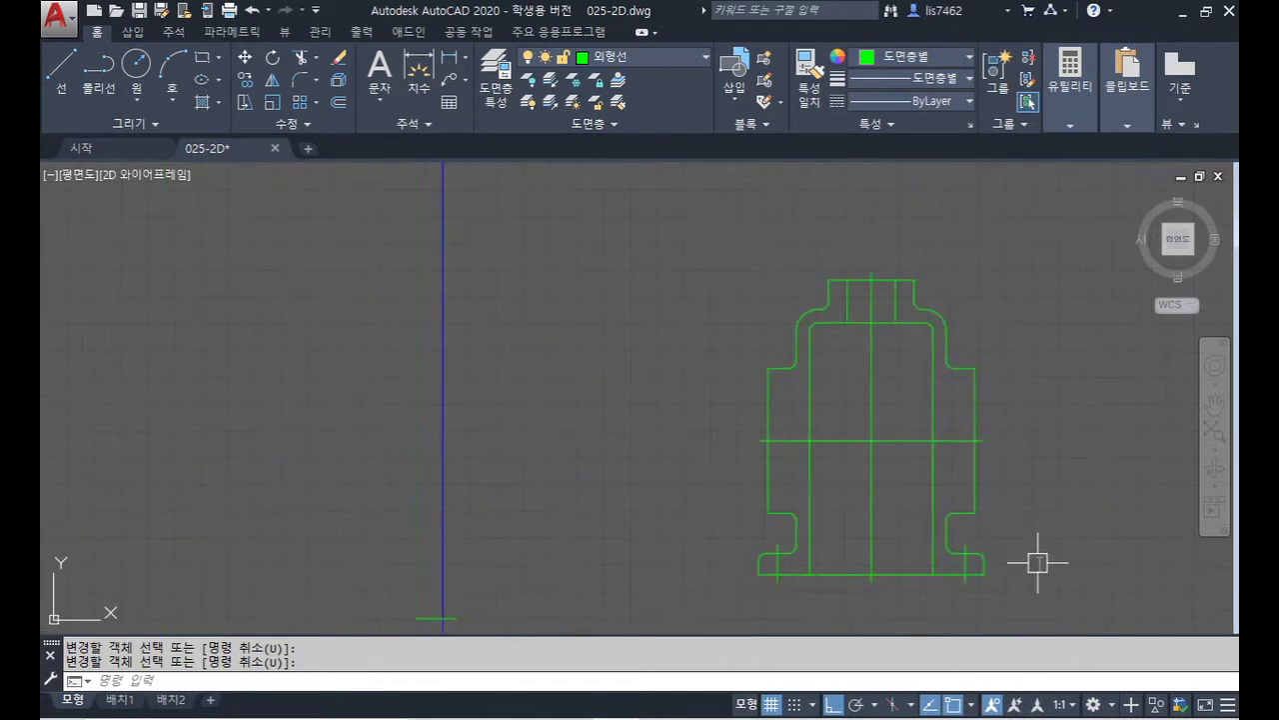
- Examine the bearing seats in both sides of the housing in the reference image, marking the bore outlines and the shaft diameter
key("alt+Tab")
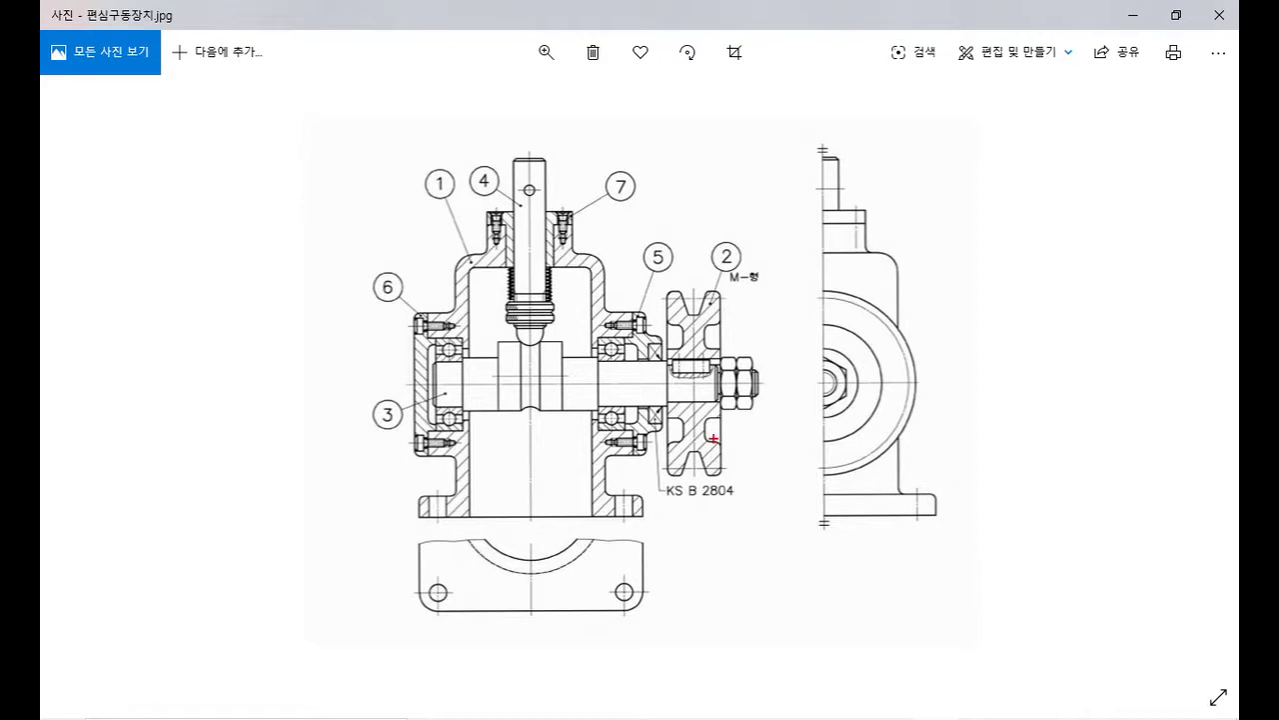
mouse_move(424, 337)
left_mouse_down()
mouse_move(479, 337)
mouse_move(460, 336)
left_mouse_up()
left_click_drag(461, 429, 419, 430)
left_click_drag(597, 337, 641, 338)
left_click_drag(598, 429, 649, 427)
left_click_drag(590, 368, 597, 410)
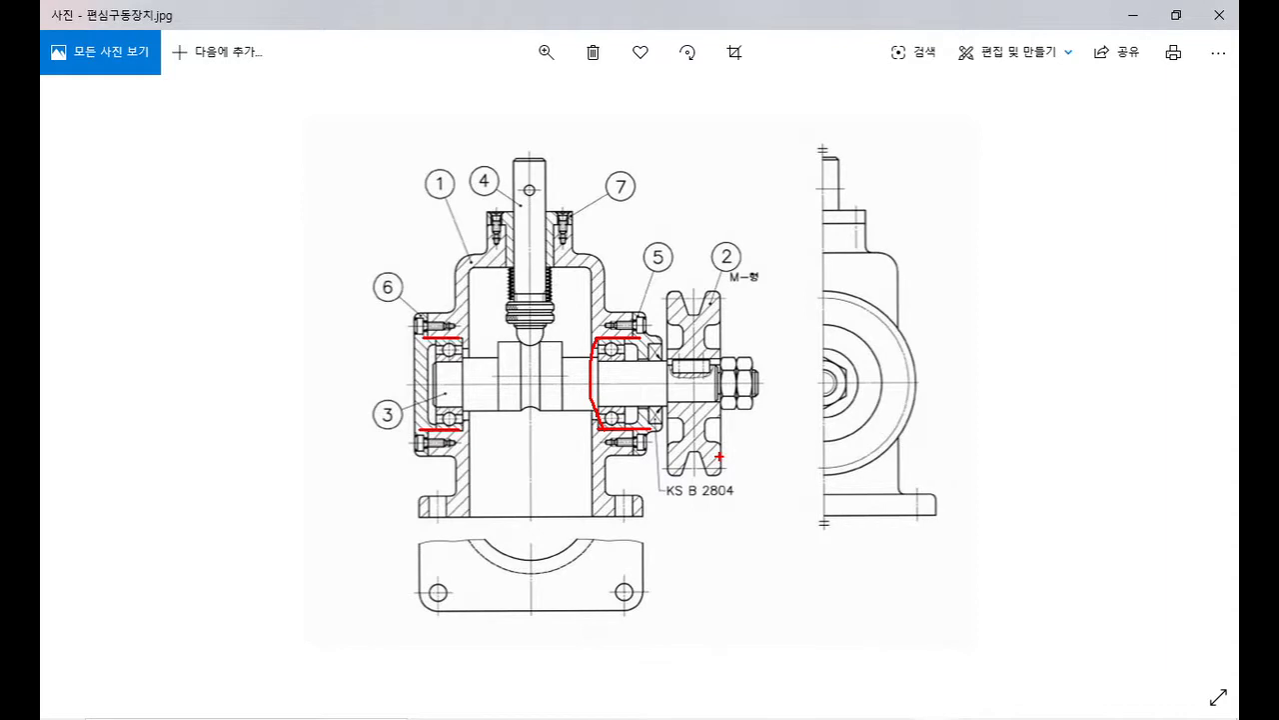
key("Escape")
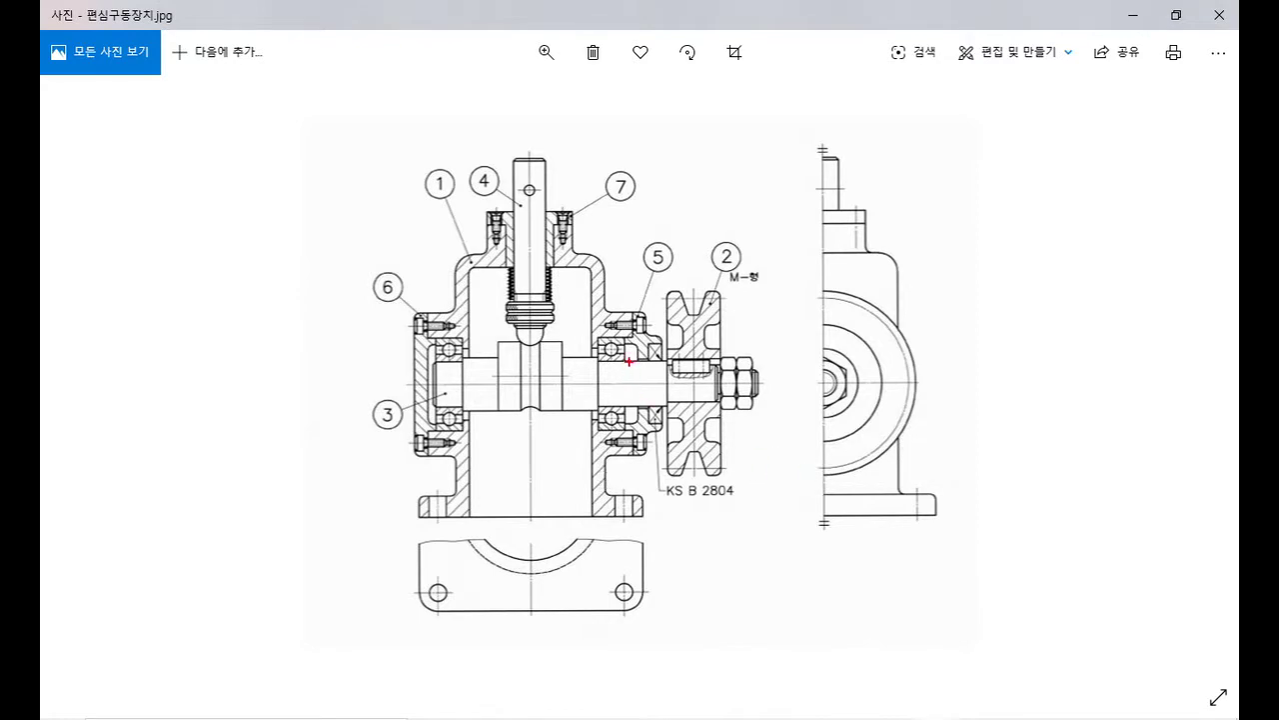
left_click_drag(630, 364, 630, 405)
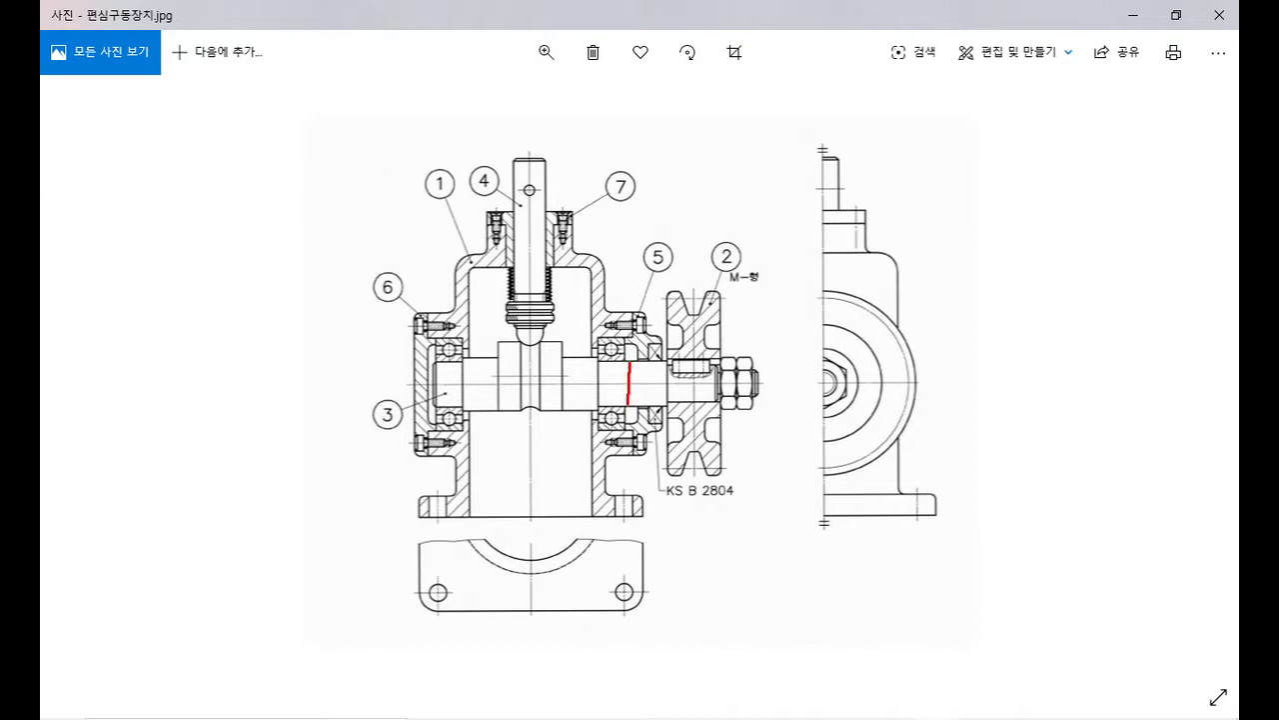
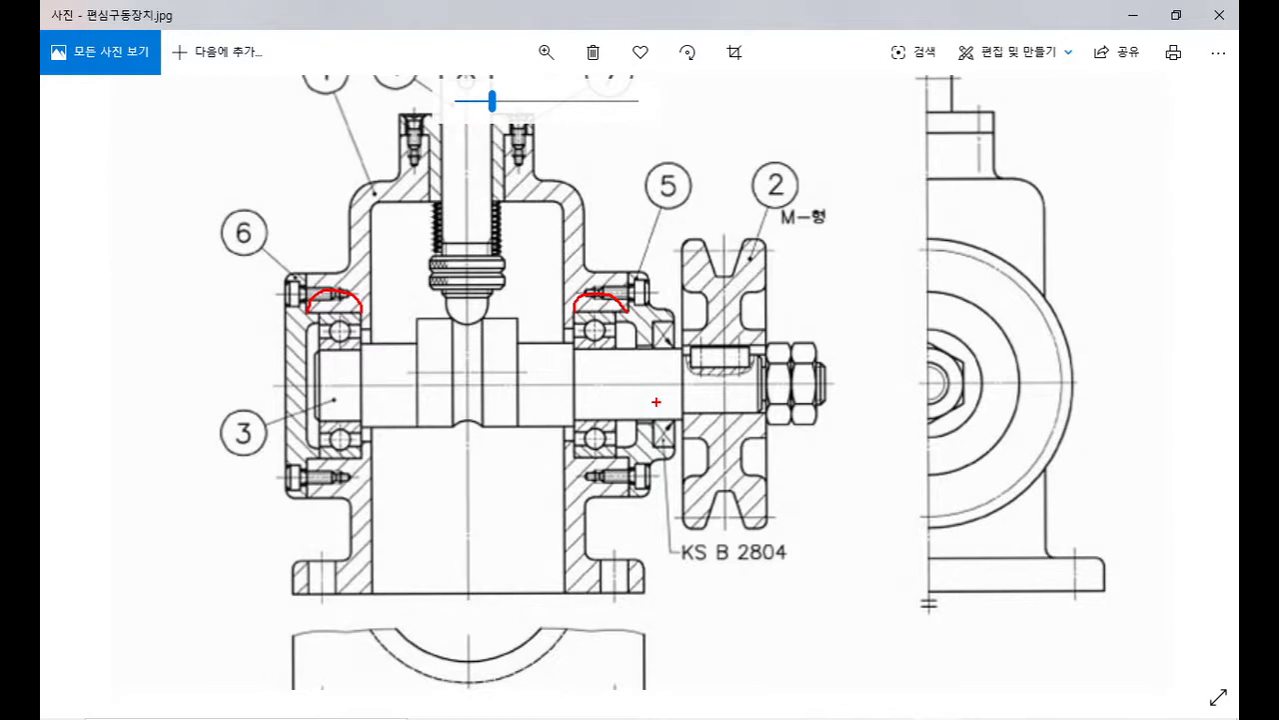
key("Escape")
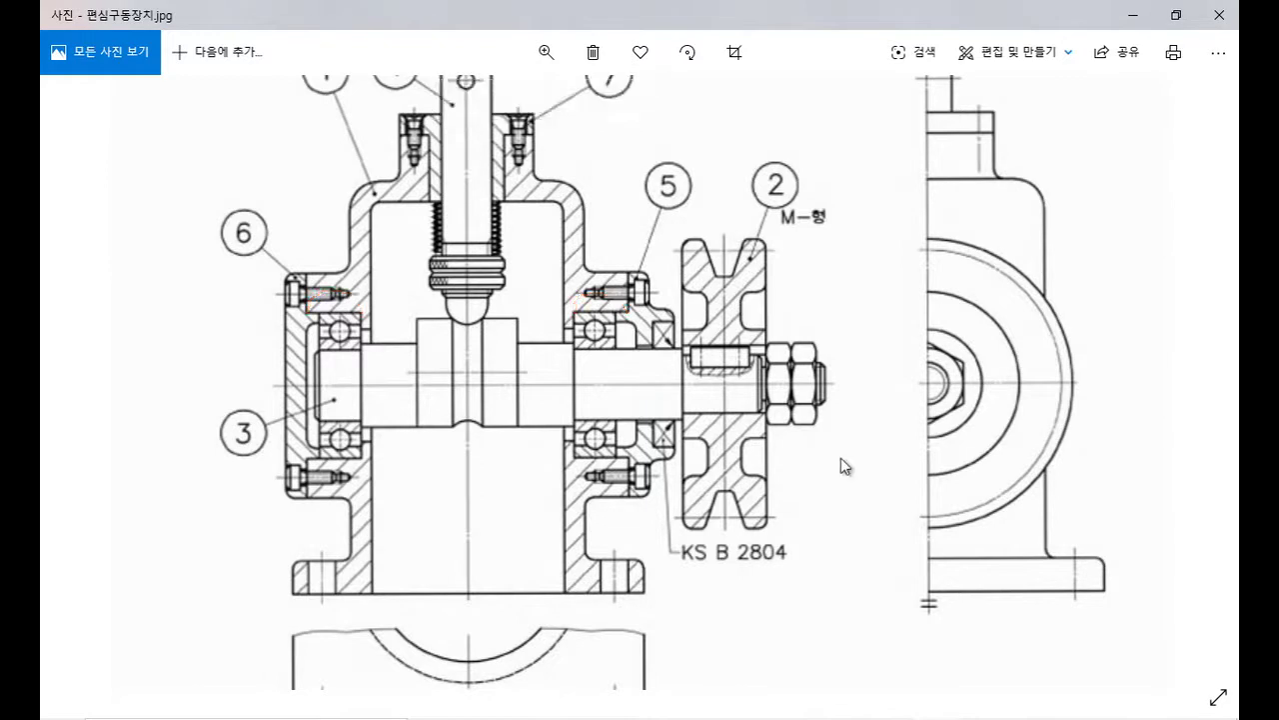
- In AutoCAD, offset the housing's left and right side faces 13 inward to mark the bearing seats' depth
key("alt+Tab")
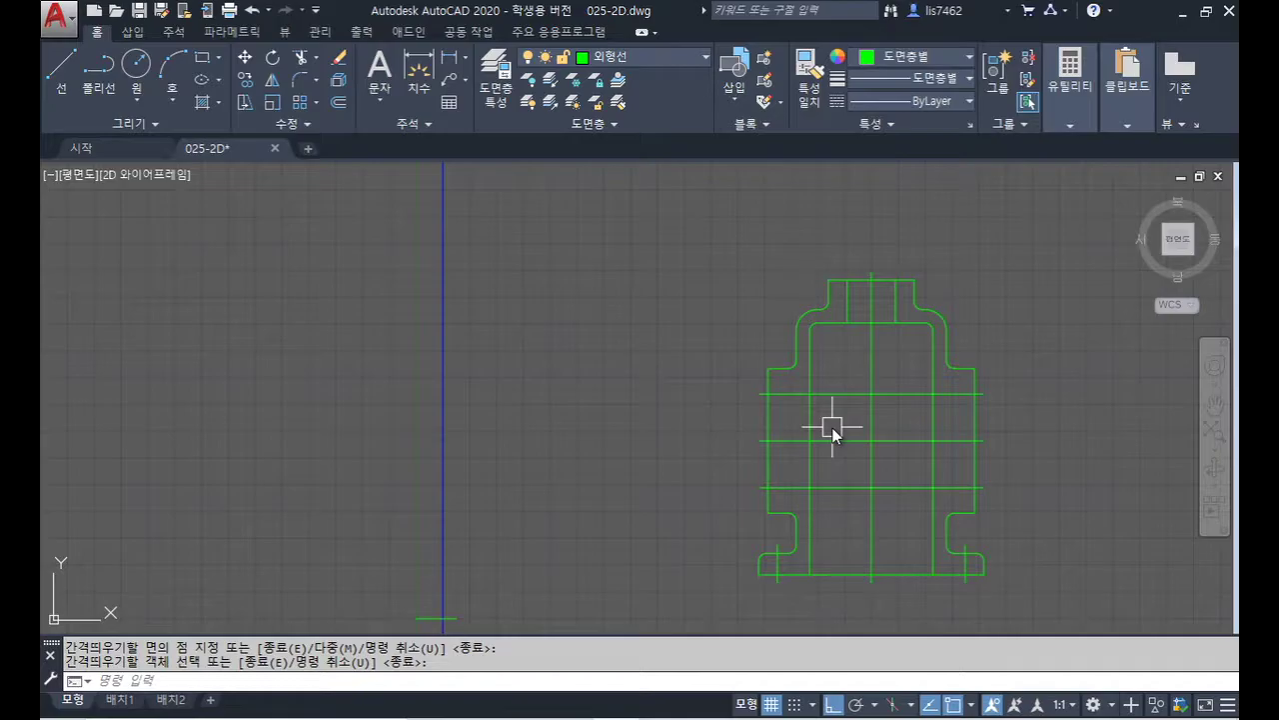
key("Return")
key("Return")
type("13")
key("Return")
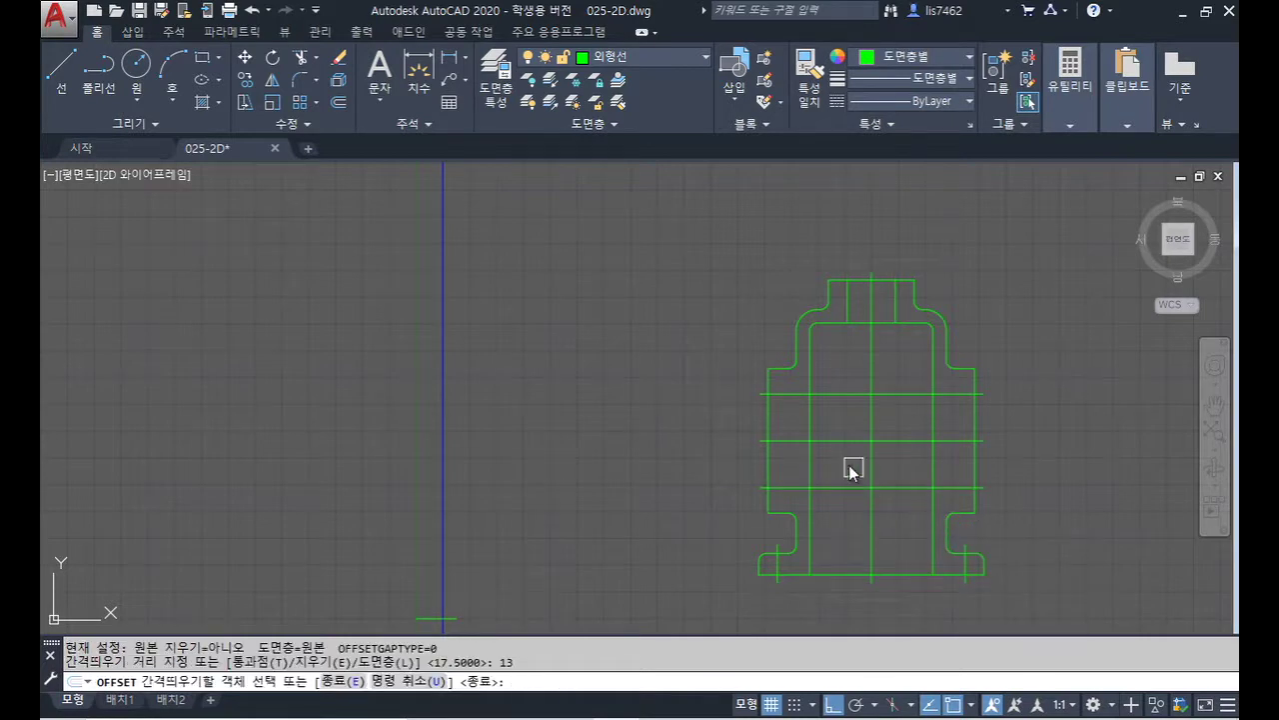
scroll(781, 428, "up", 2)
left_click(762, 420)
left_click(797, 424)
left_click(1087, 420)
left_click(1063, 424)
key("Return")
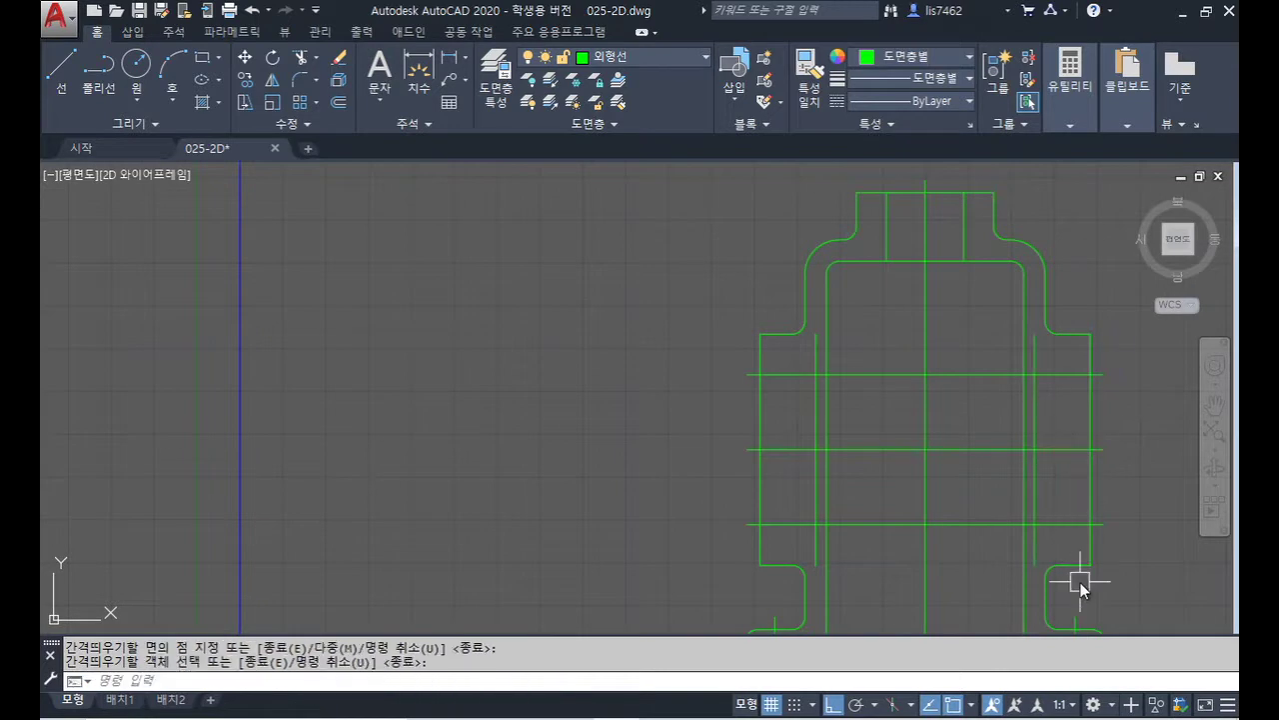
- Trim the left bearing seat's bore lines at the housing face and its depth line between the two bore lines
type("tr")
key("Return")
left_click(815, 403)
left_click(804, 376)
left_click(789, 525)
left_click(1039, 480)
left_click(1088, 471)
left_click(754, 417)
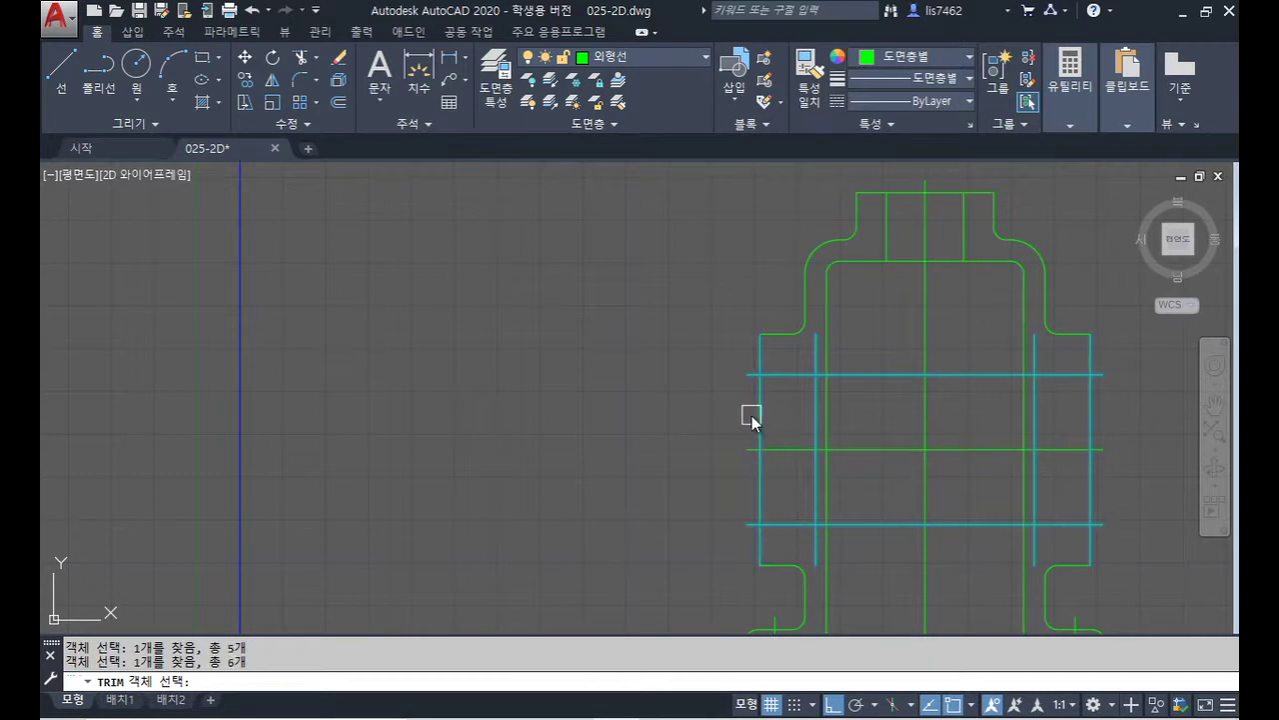
key("Return")
left_click(744, 375)
left_click(750, 524)
left_click(817, 547)
left_click(814, 348)
- Trim the bore lines away across the cavity and cut the overhanging ends around the right bearing seat
left_click(841, 375)
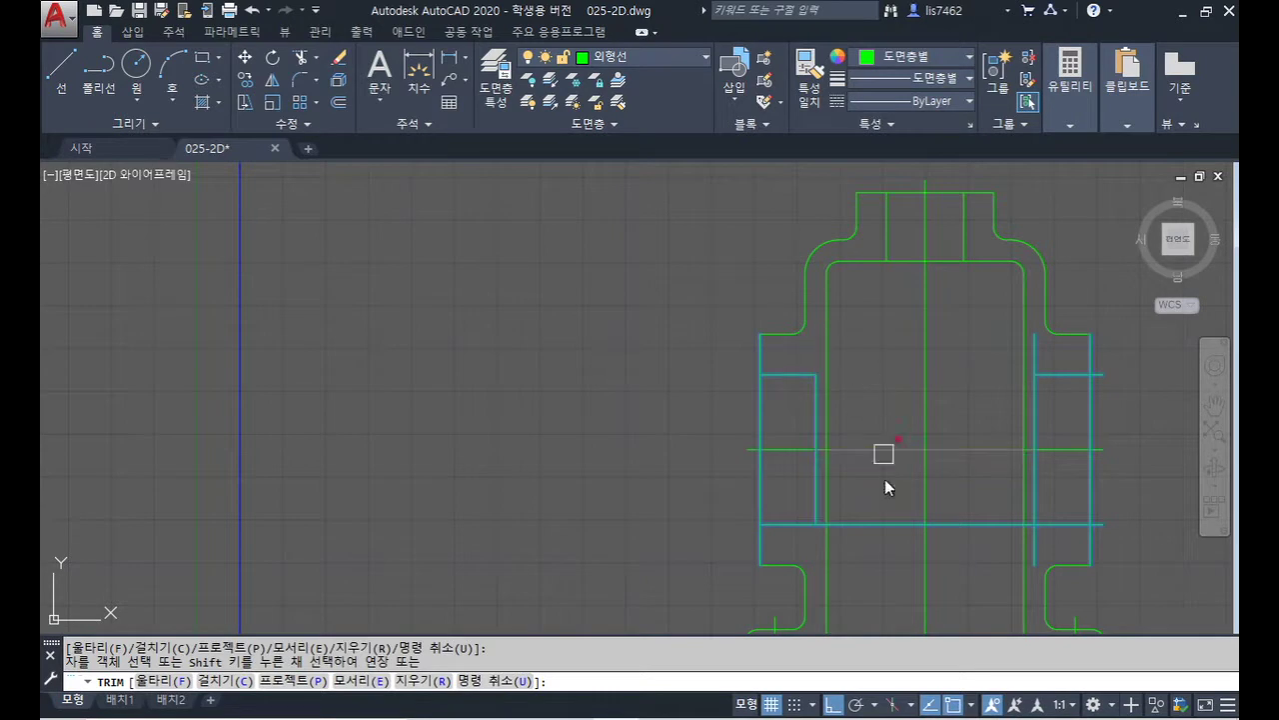
left_click(884, 525)
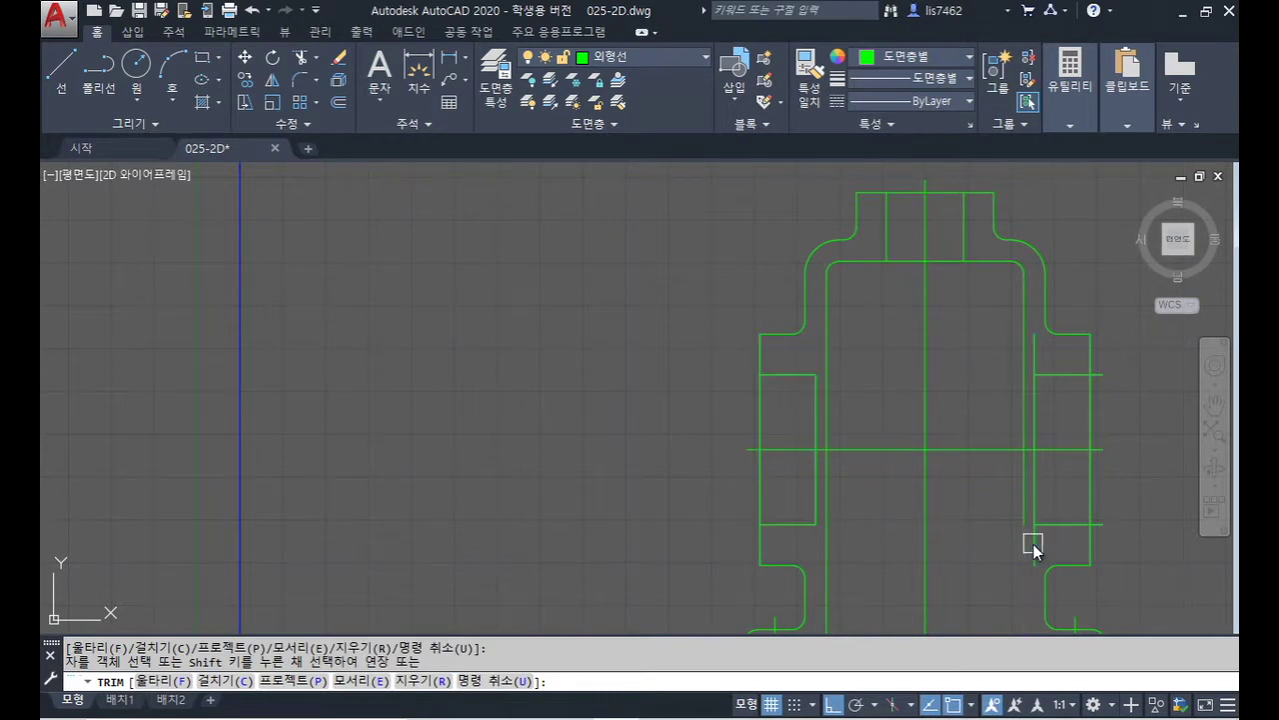
key("ctrl+z")
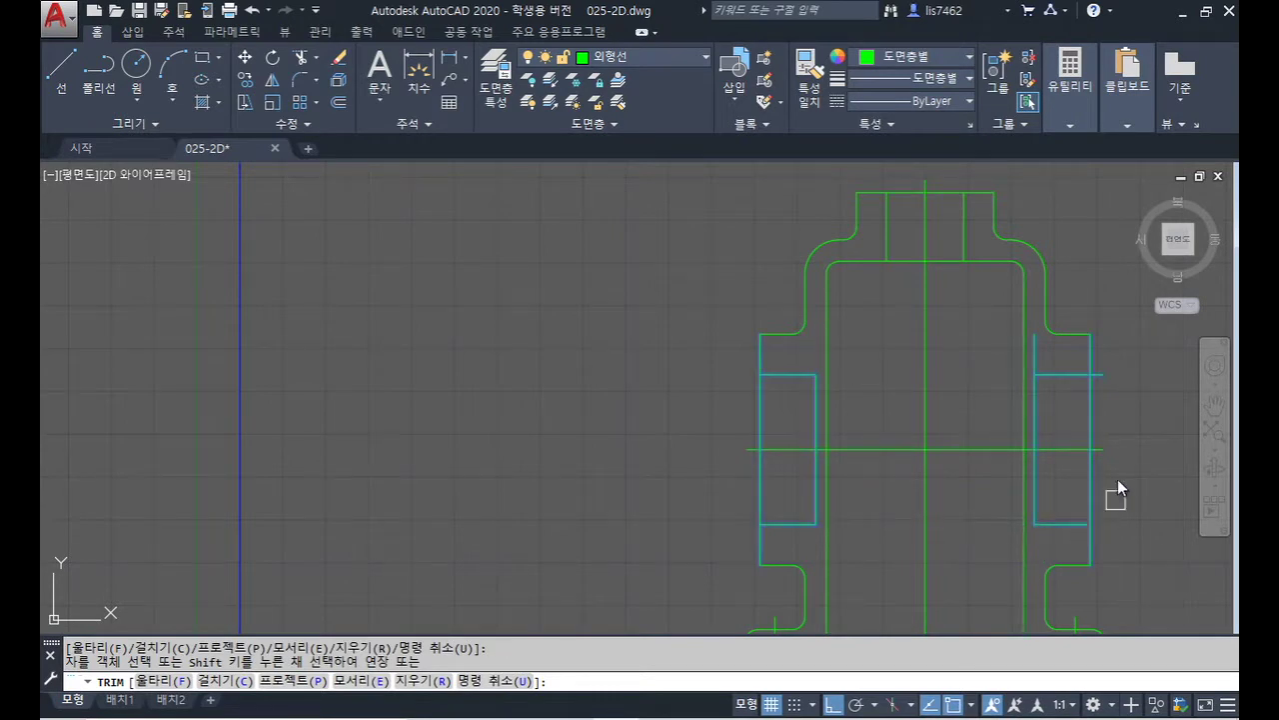
left_click(1098, 374)
left_click(1043, 355)
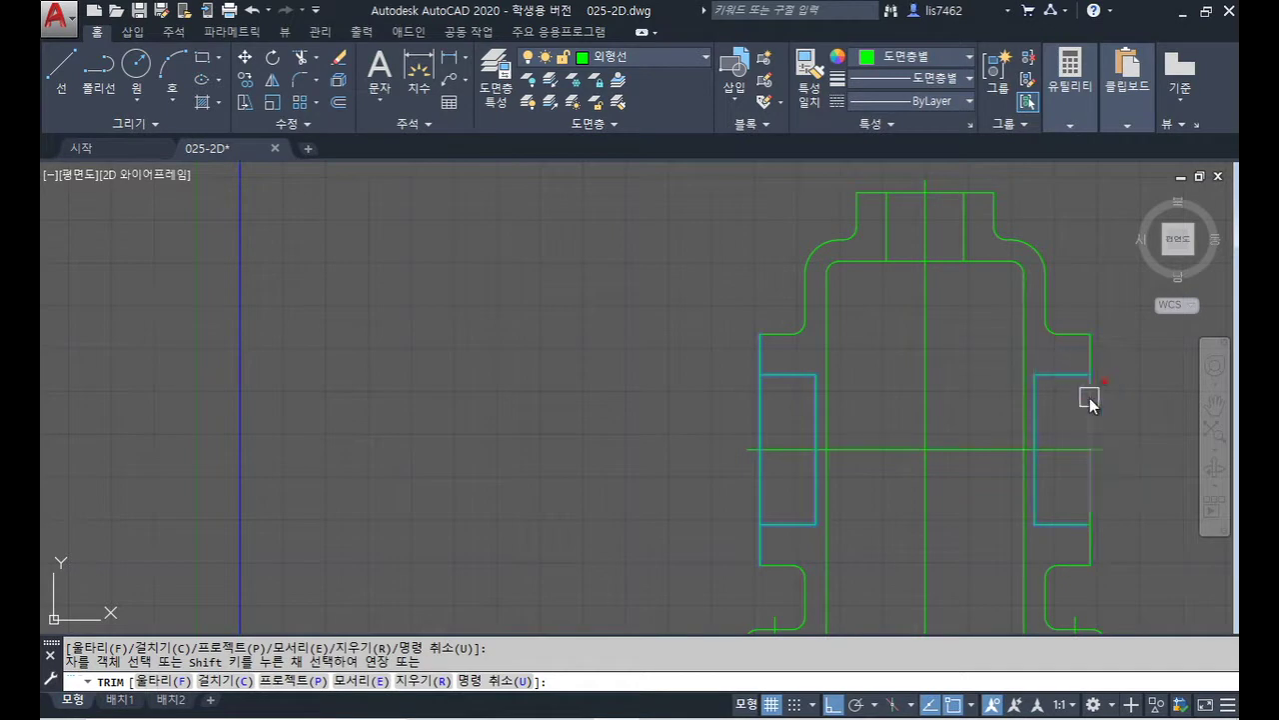
key("Return")
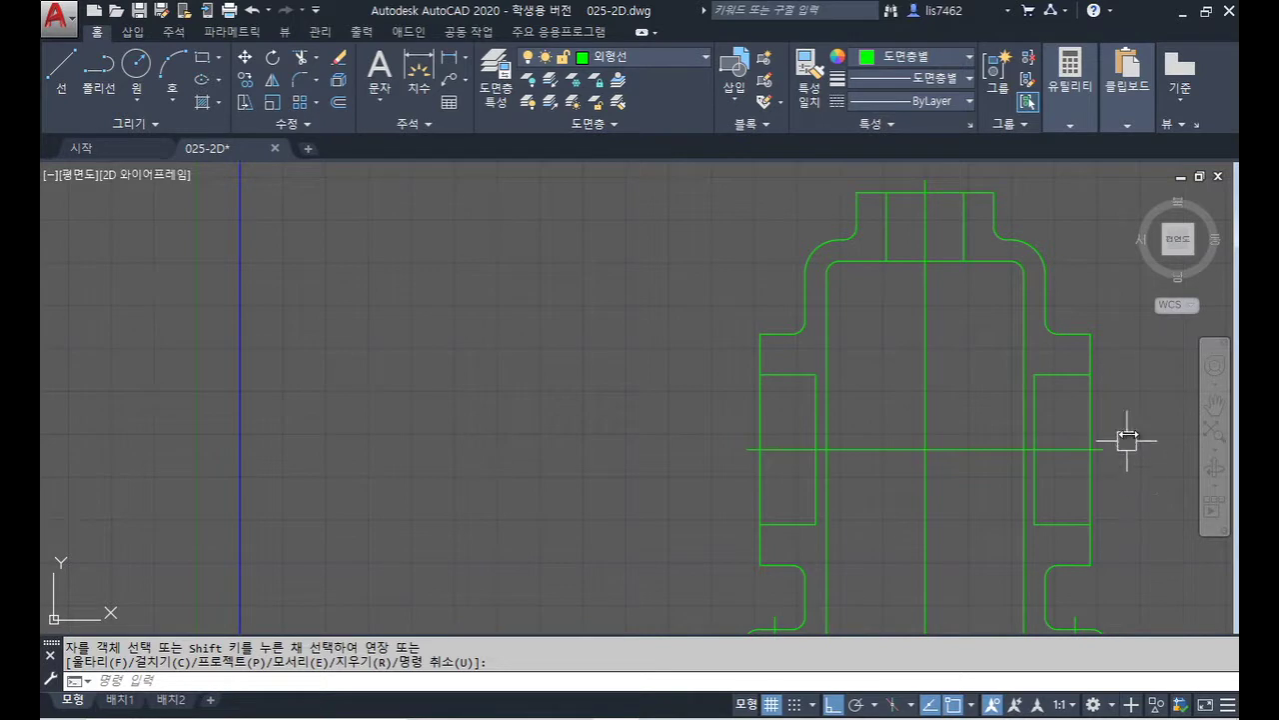
- Examine the shaft openings on the inner side of both bearings in the reference image, marking their outlines
key("alt+Tab")
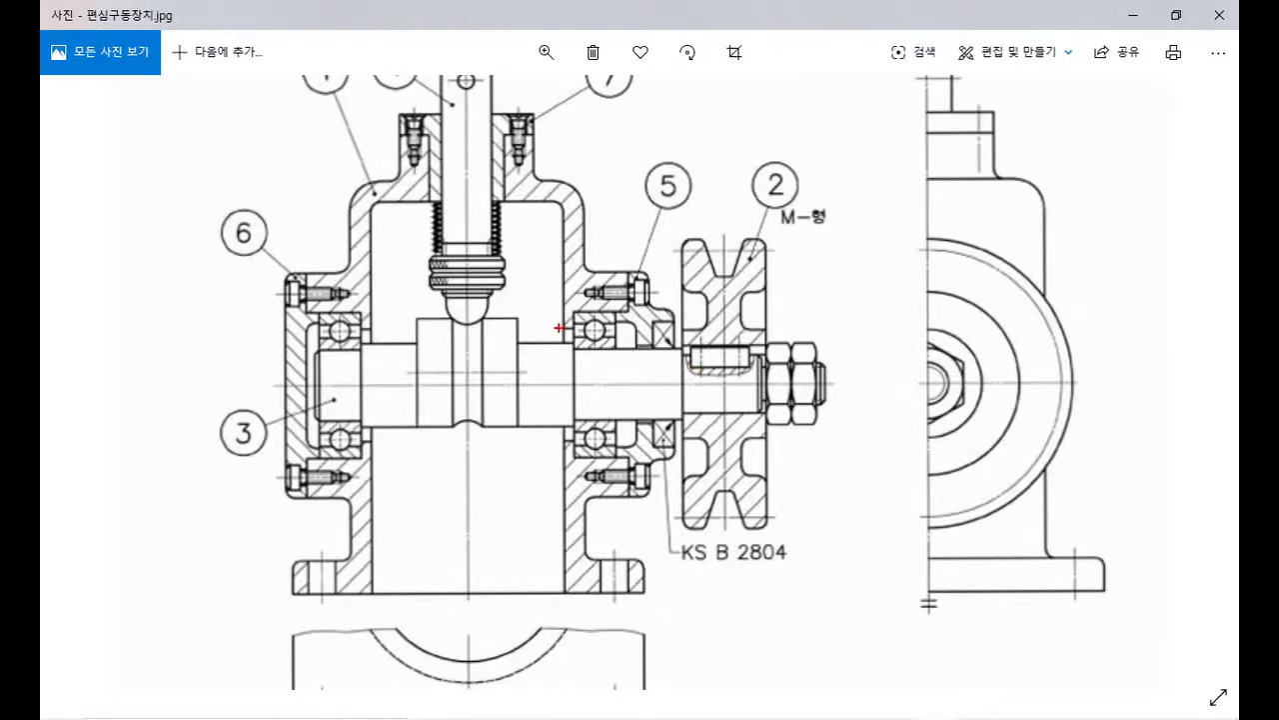
left_click_drag(528, 357, 540, 419)
left_click_drag(385, 345, 397, 397)
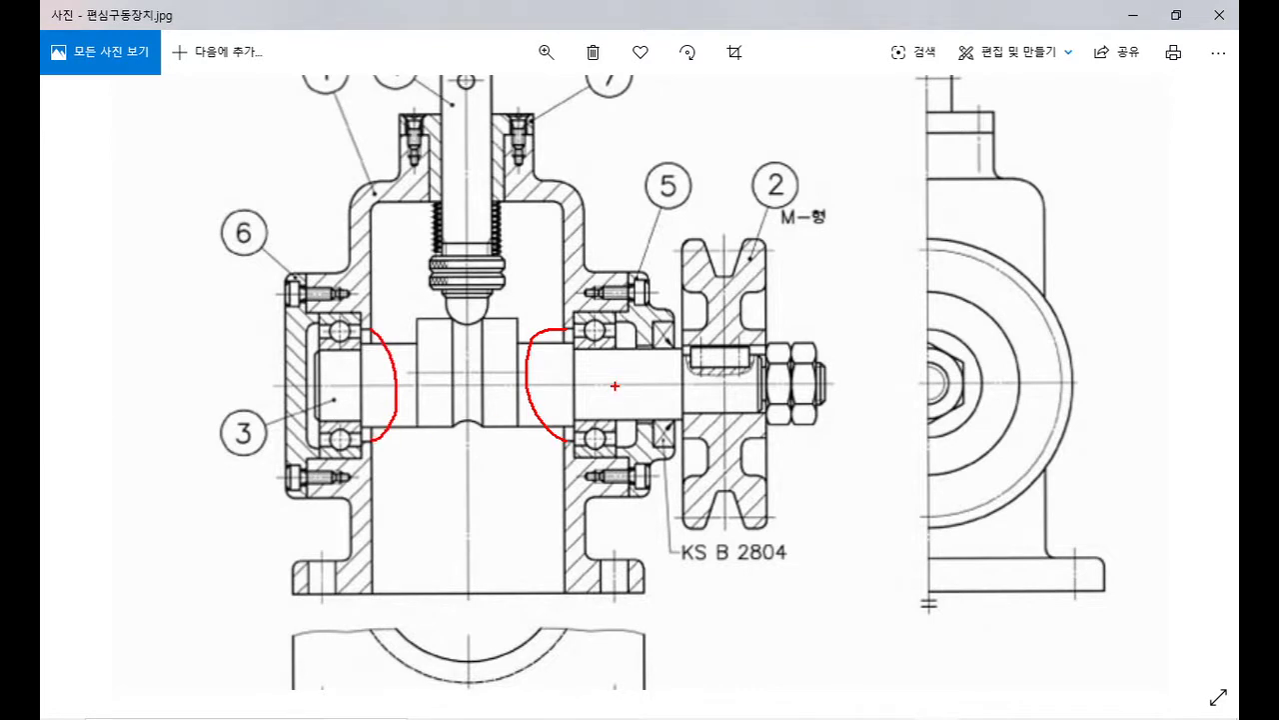
key("Escape")
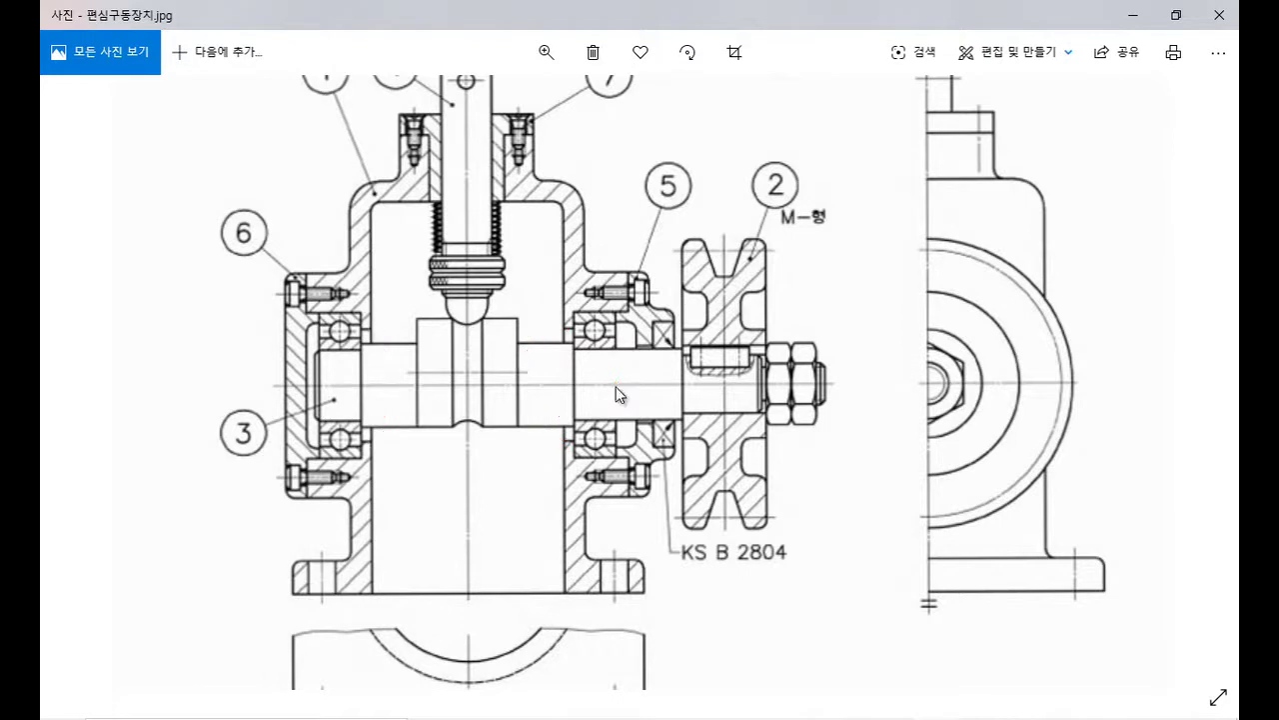
- In AutoCAD, offset the horizontal center line 13.5 upward and downward for the shaft openings behind the bearing seats
key("alt+Tab")
type("o")
key("Return")
type("13.5")
key("Return")
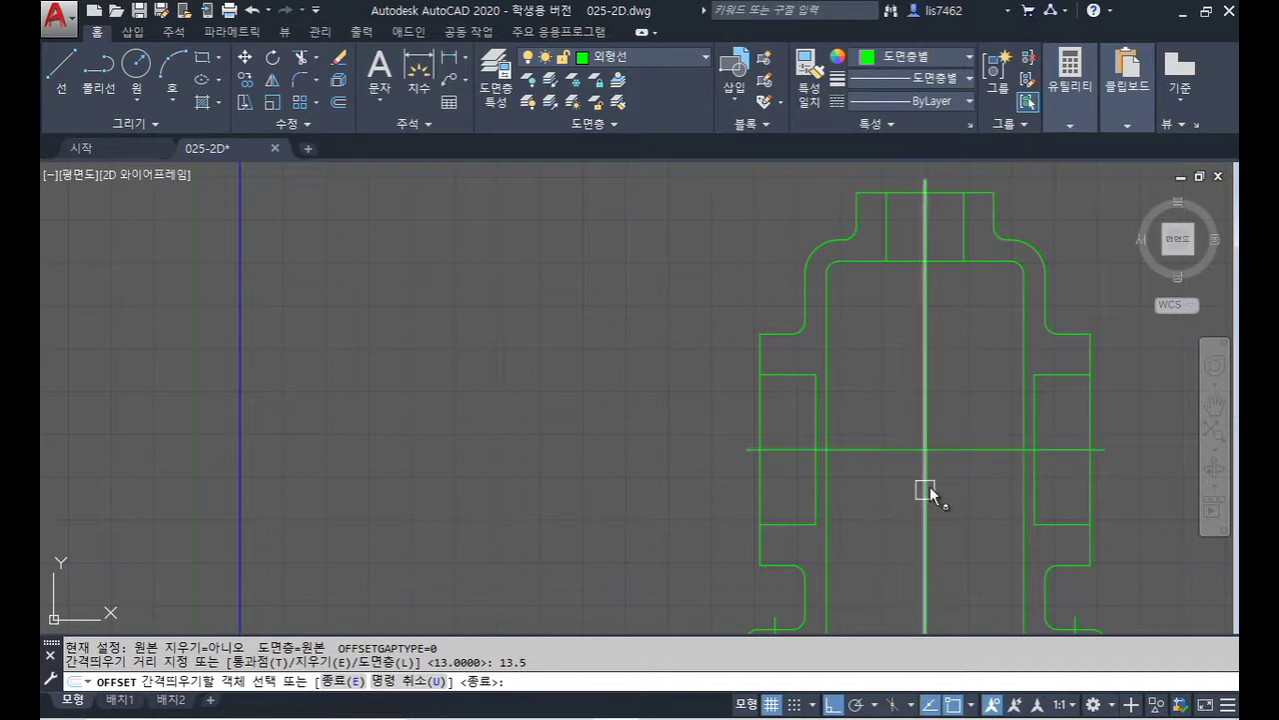
left_click(960, 448)
left_click(962, 440)
left_click(956, 447)
left_click(1094, 510)
key("Return")
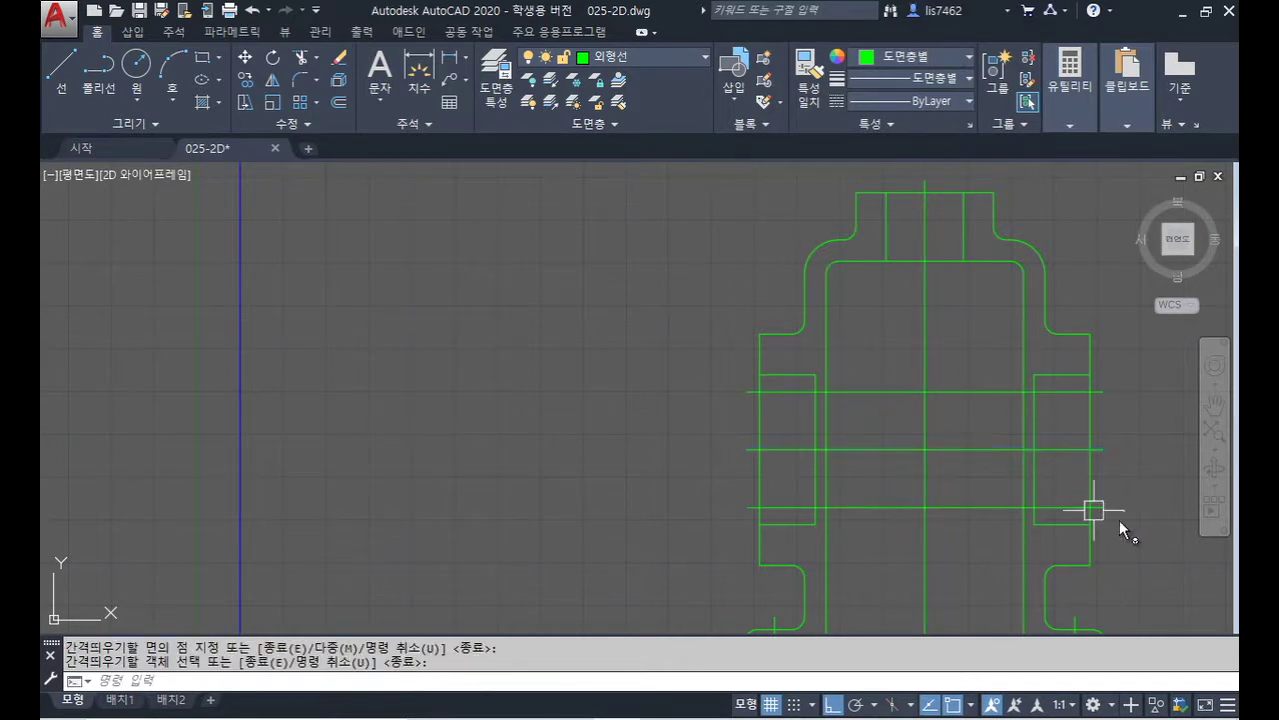
- Trim the shaft opening lines so they remain only between the bearing seats and the cavity walls
type("tr")
key("Return")
left_click(1035, 423)
left_click(1022, 416)
left_click(826, 425)
left_click(816, 419)
key("Return")
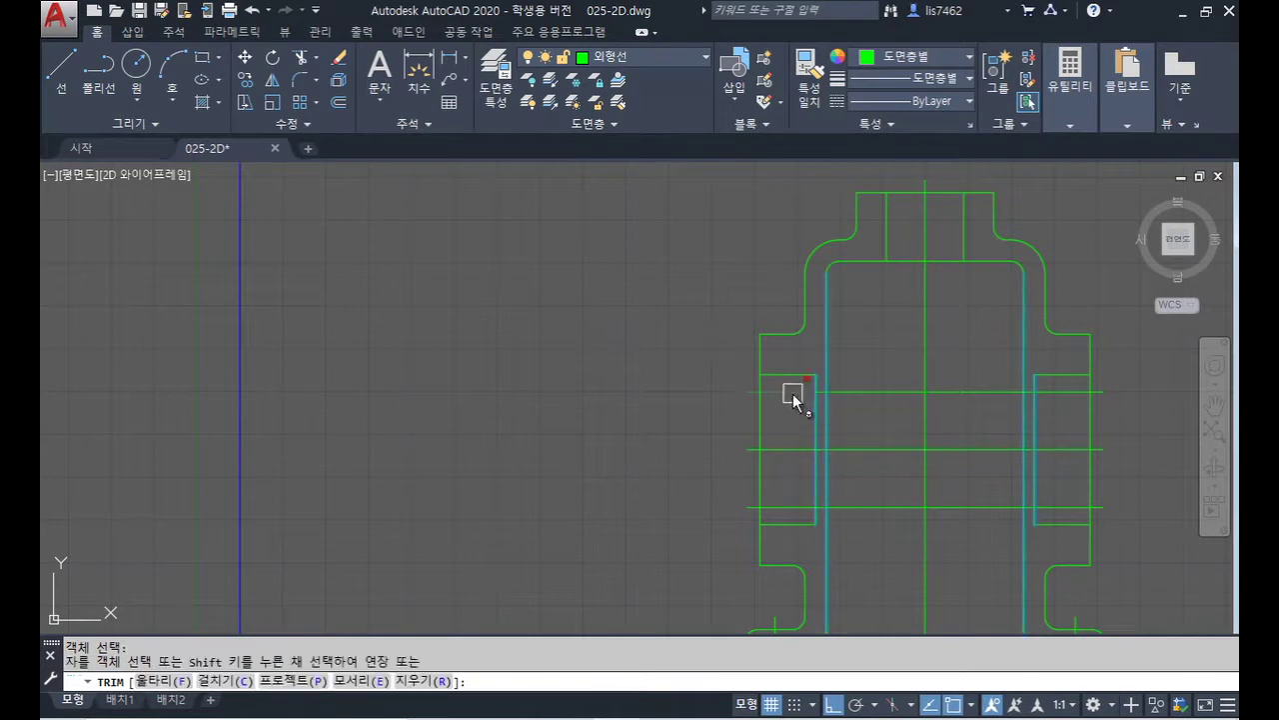
left_click(787, 506)
left_click(1065, 508)
left_click(986, 393)
left_click(985, 506)
key("Return")
middle_click_drag(1038, 491, 854, 433)
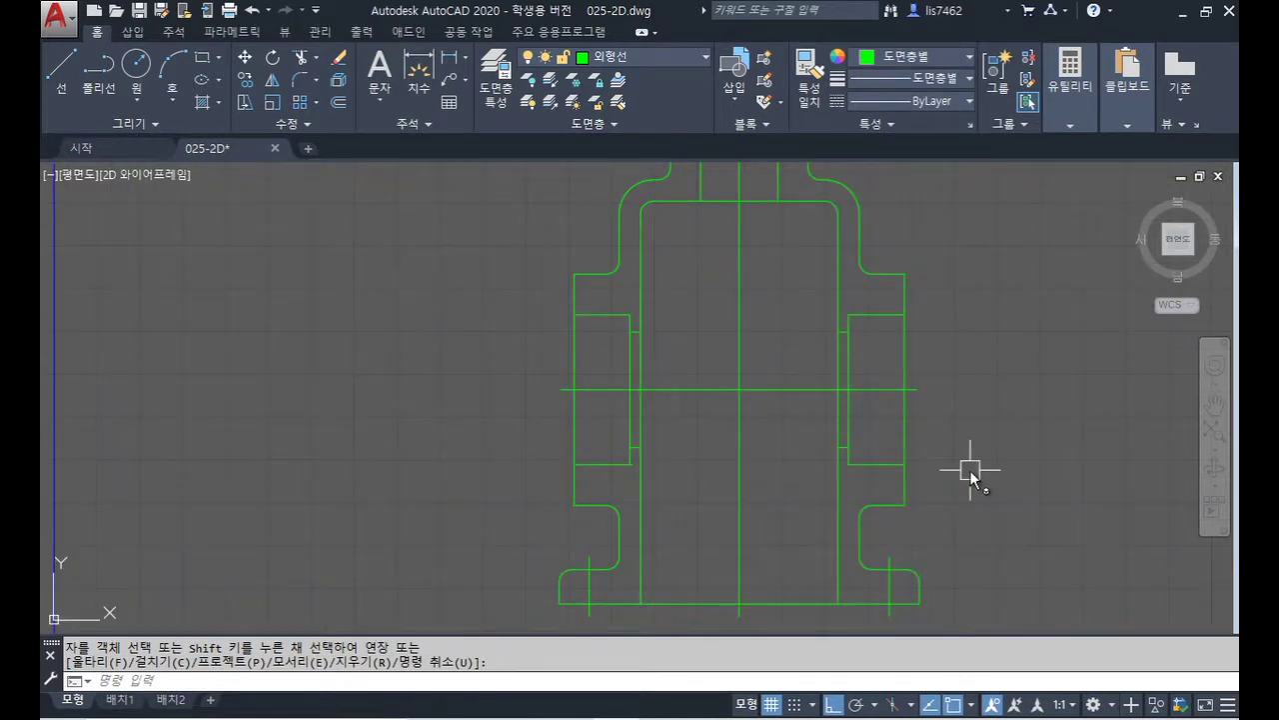
- Look up the corner radius r of the 6003 bearing in the KS standard's deep groove ball bearing table
key("alt+Tab")
mouse_move(680, 427)
left_mouse_down()
mouse_move(578, 427)
mouse_move(562, 412)
left_mouse_up()
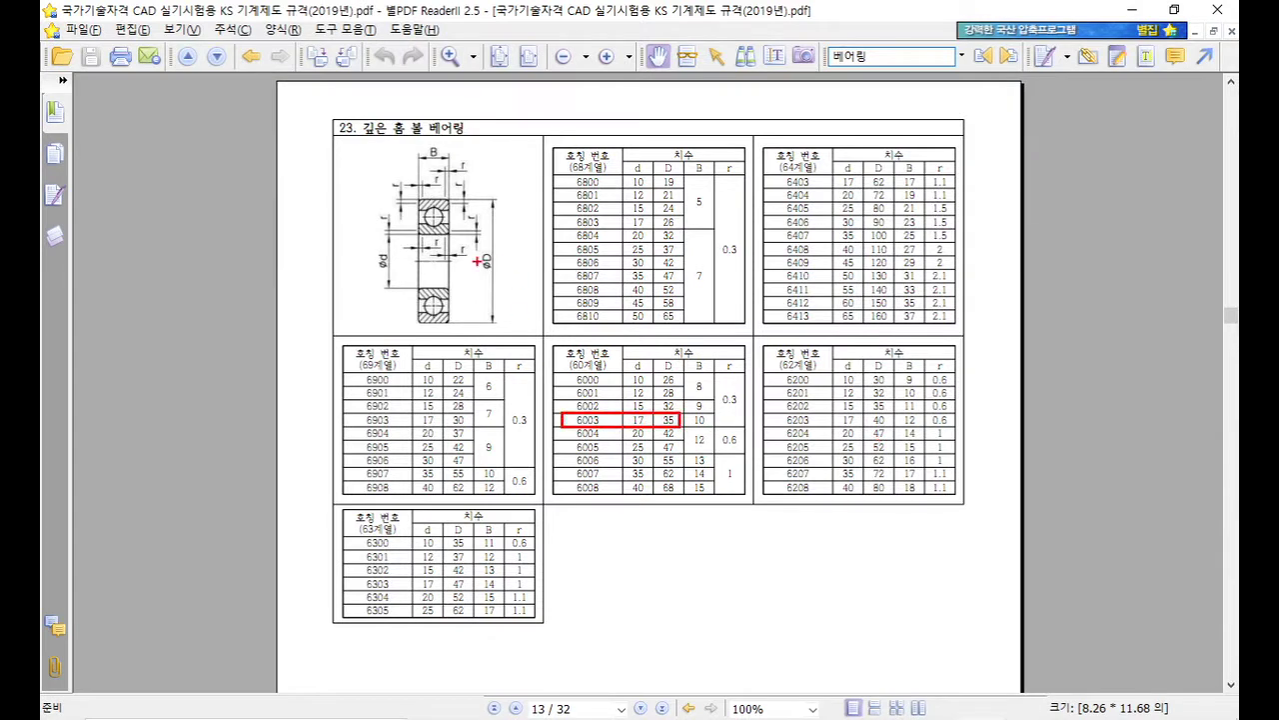
mouse_move(464, 216)
left_mouse_down()
mouse_move(437, 202)
mouse_move(455, 212)
left_mouse_up()
left_click_drag(719, 383, 749, 412)
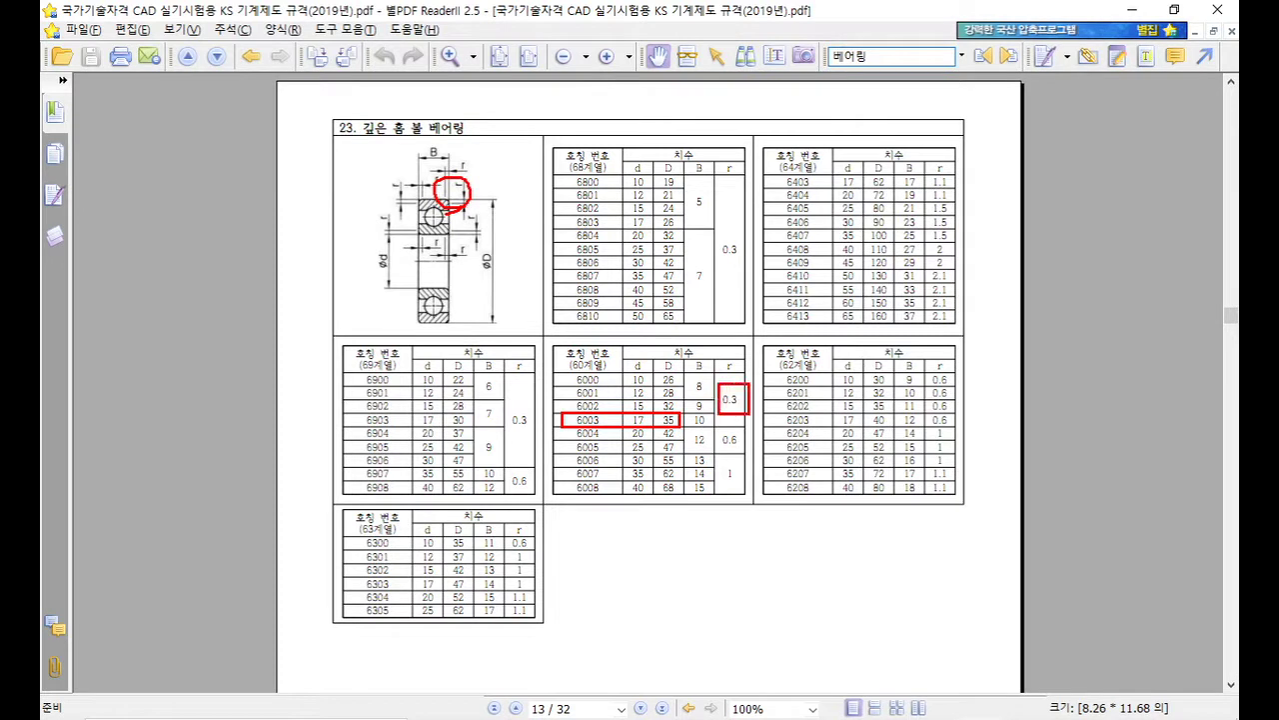
- In AutoCAD, fillet both inner corners of the right bearing seat with radius 0.3, using the multiple option
key("alt+Tab")
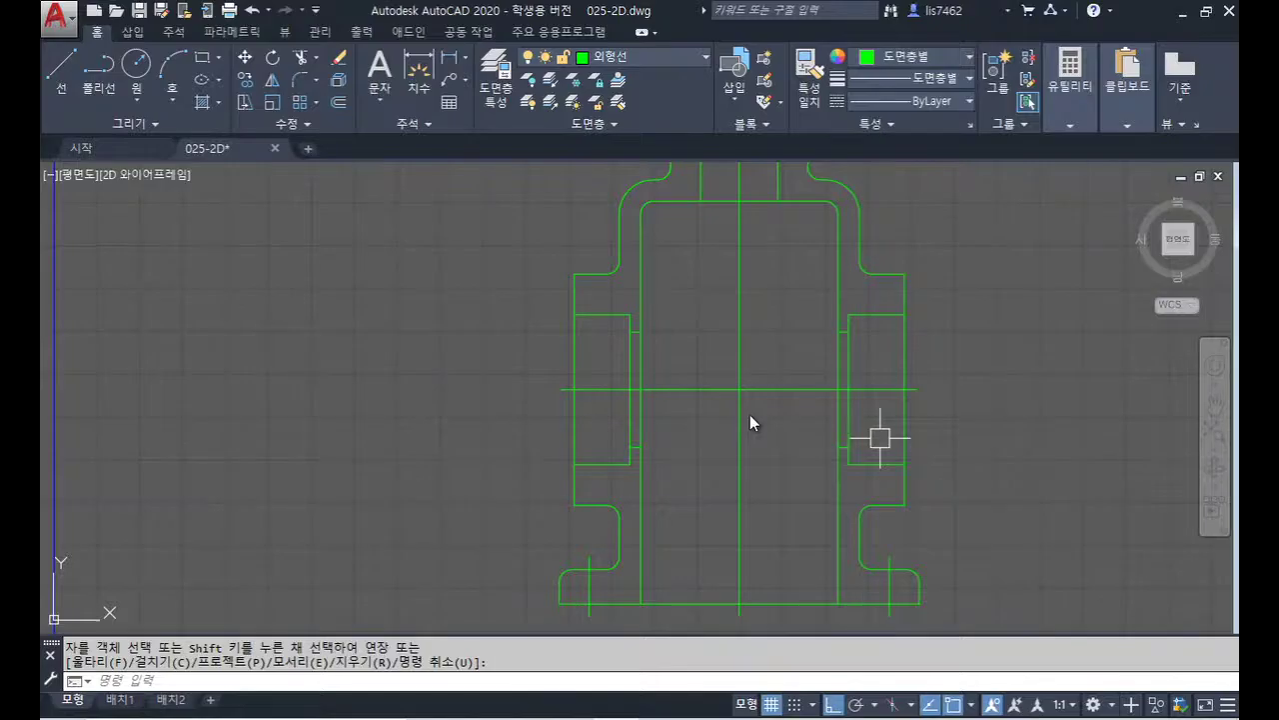
type("f")
key("Return")
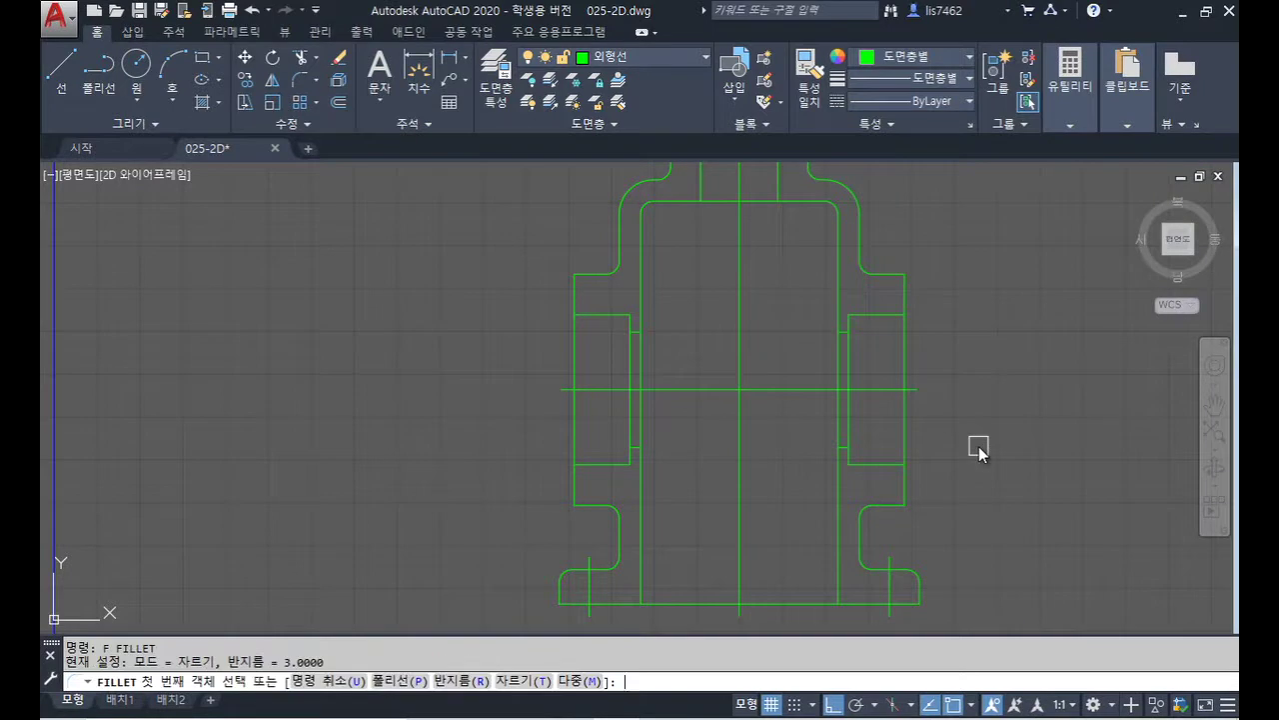
type("r")
key("Return")
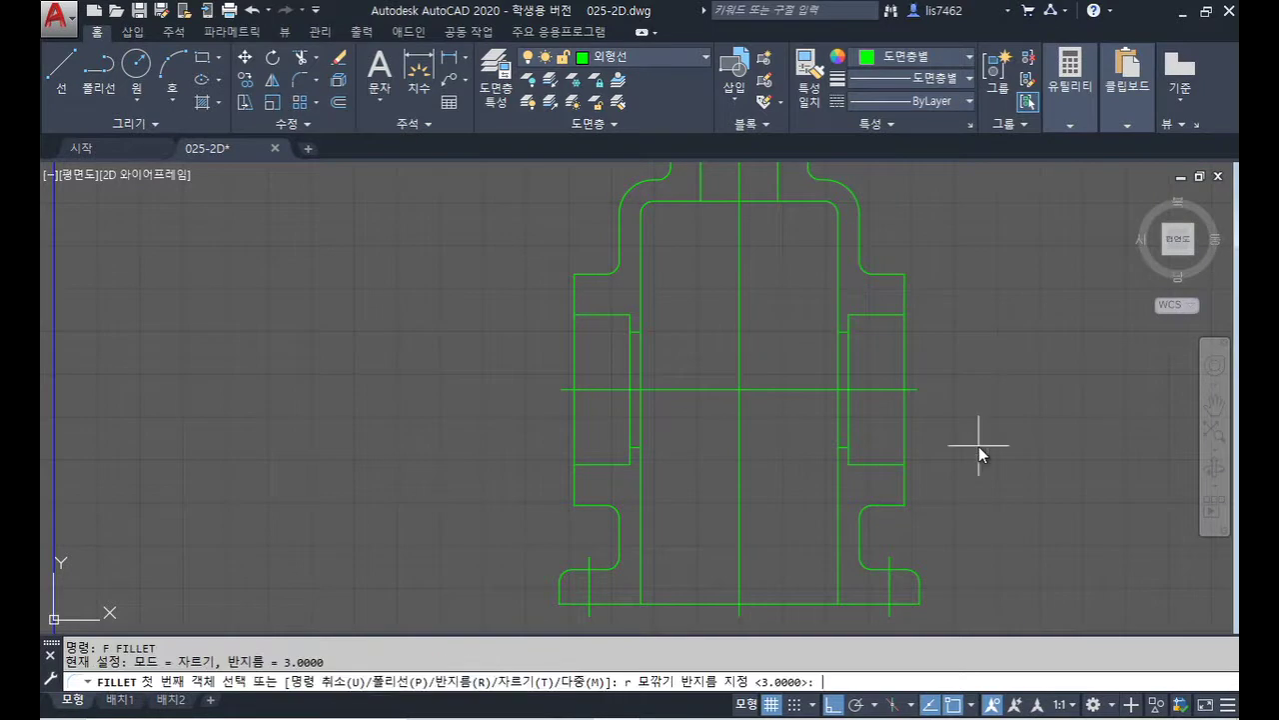
type("0.3")
key("Return")
type("m")
key("Return")
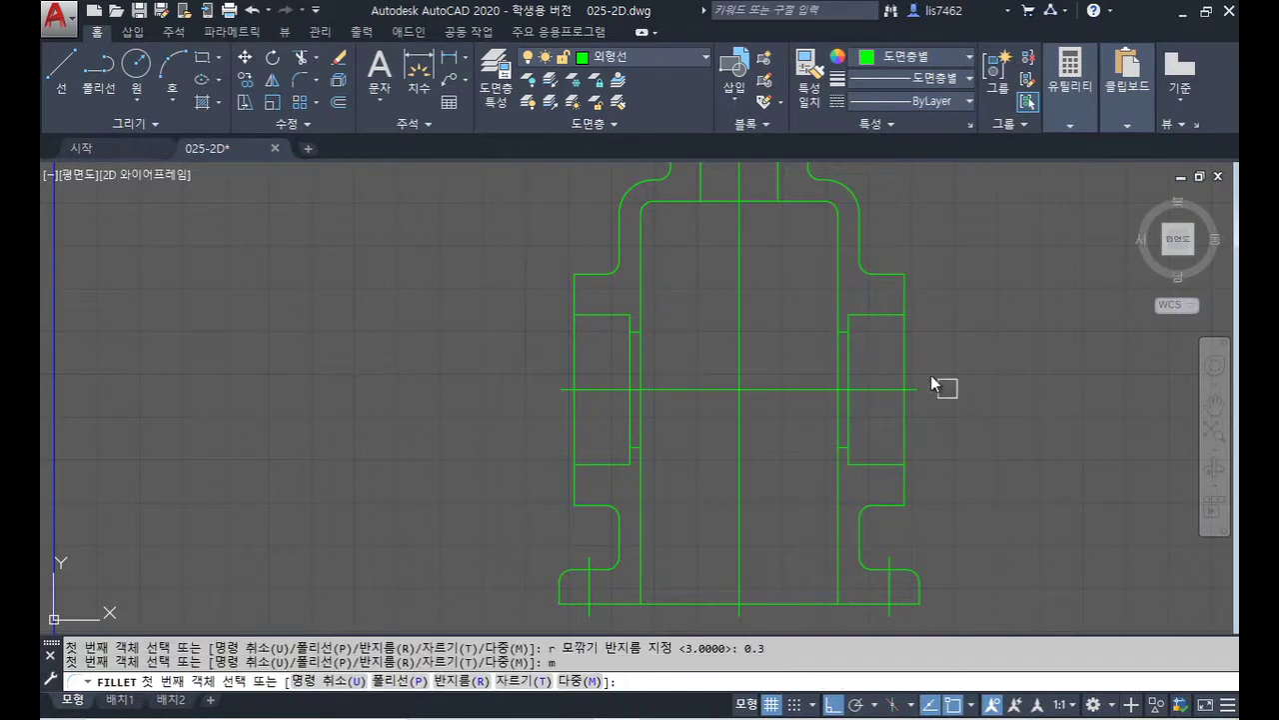
scroll(882, 342, "up", 2)
left_click(853, 298)
left_click(828, 372)
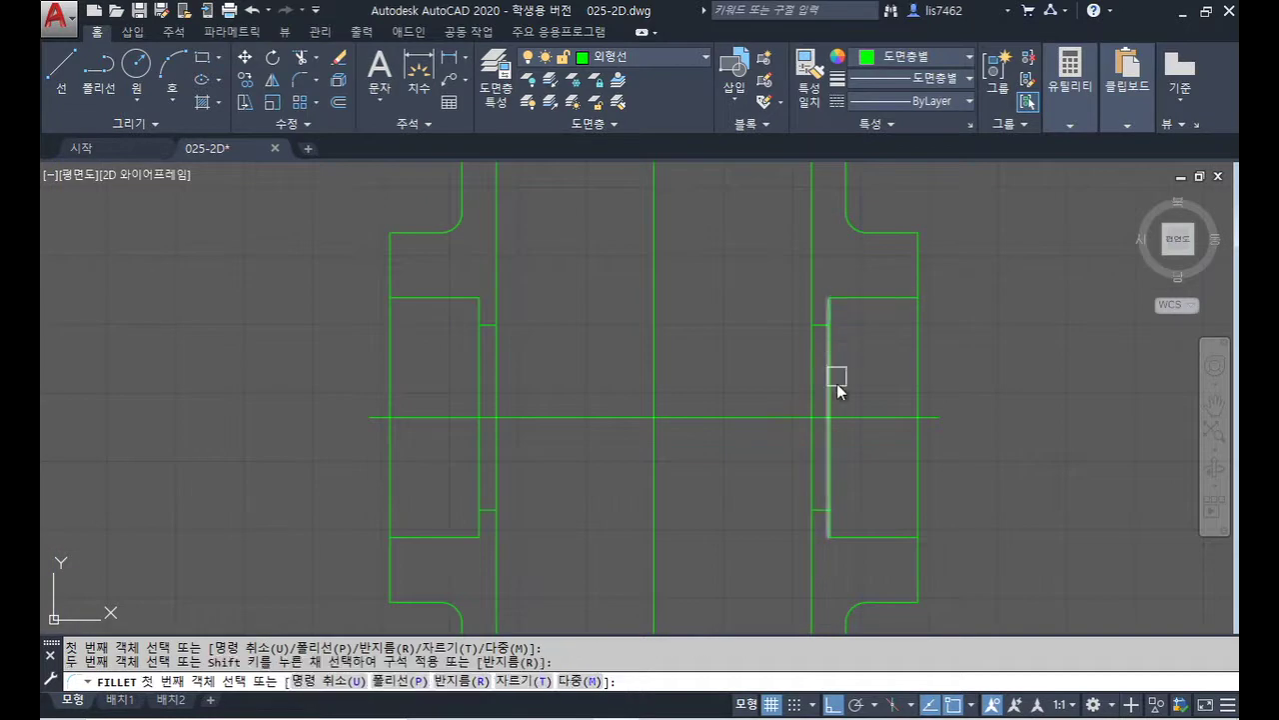
left_click(829, 466)
left_click(848, 537)
- Fillet both inner corners of the left bearing seat with the same radius
left_click(447, 535)
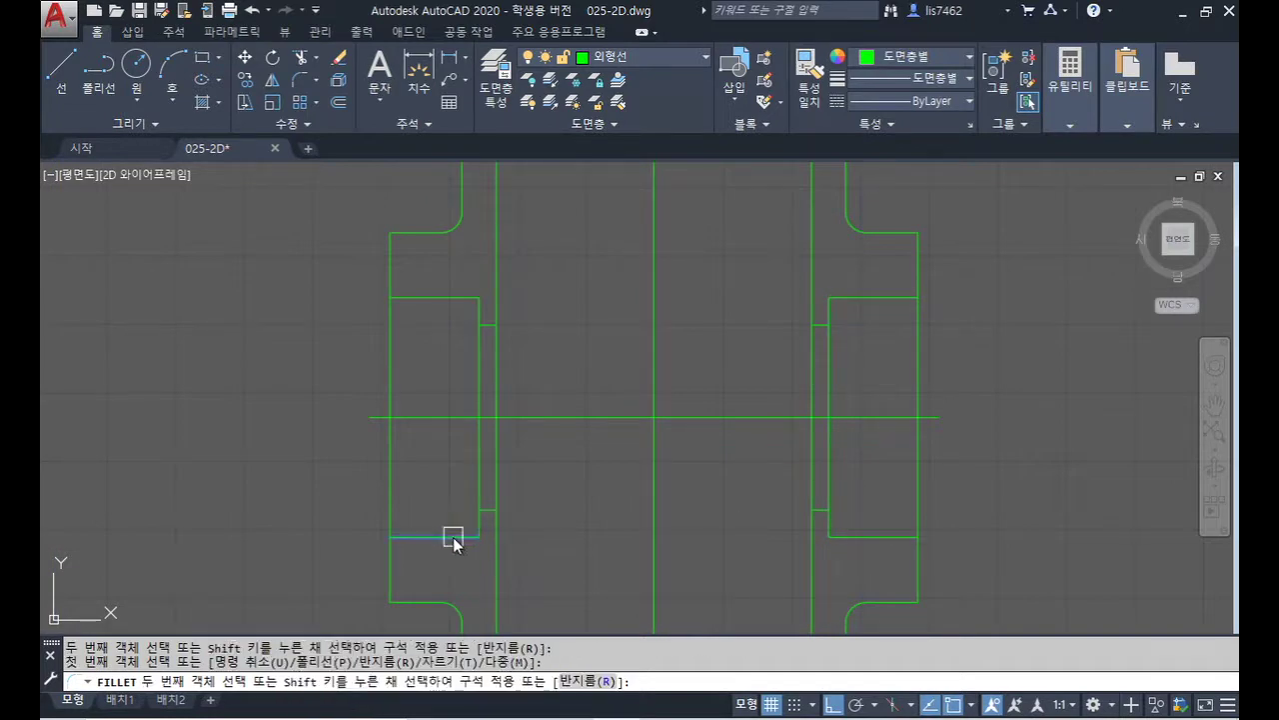
left_click(479, 527)
left_click(486, 347)
left_click(457, 297)
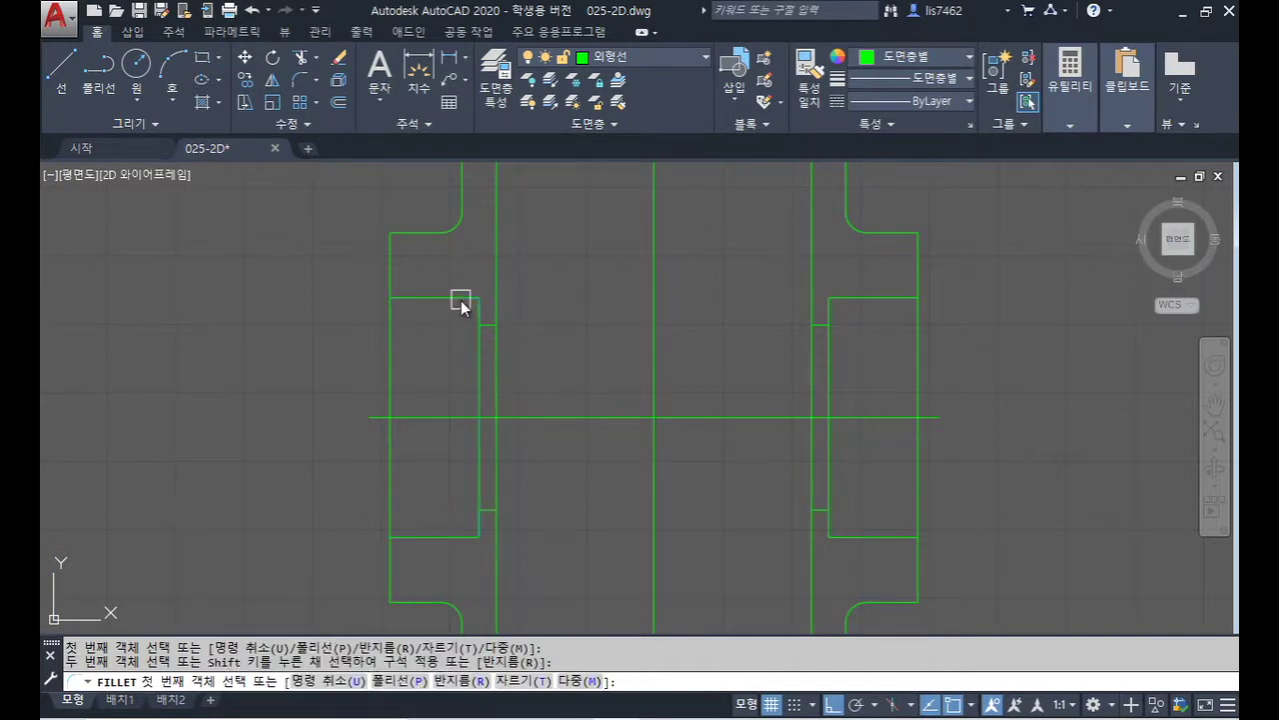
key("Return")
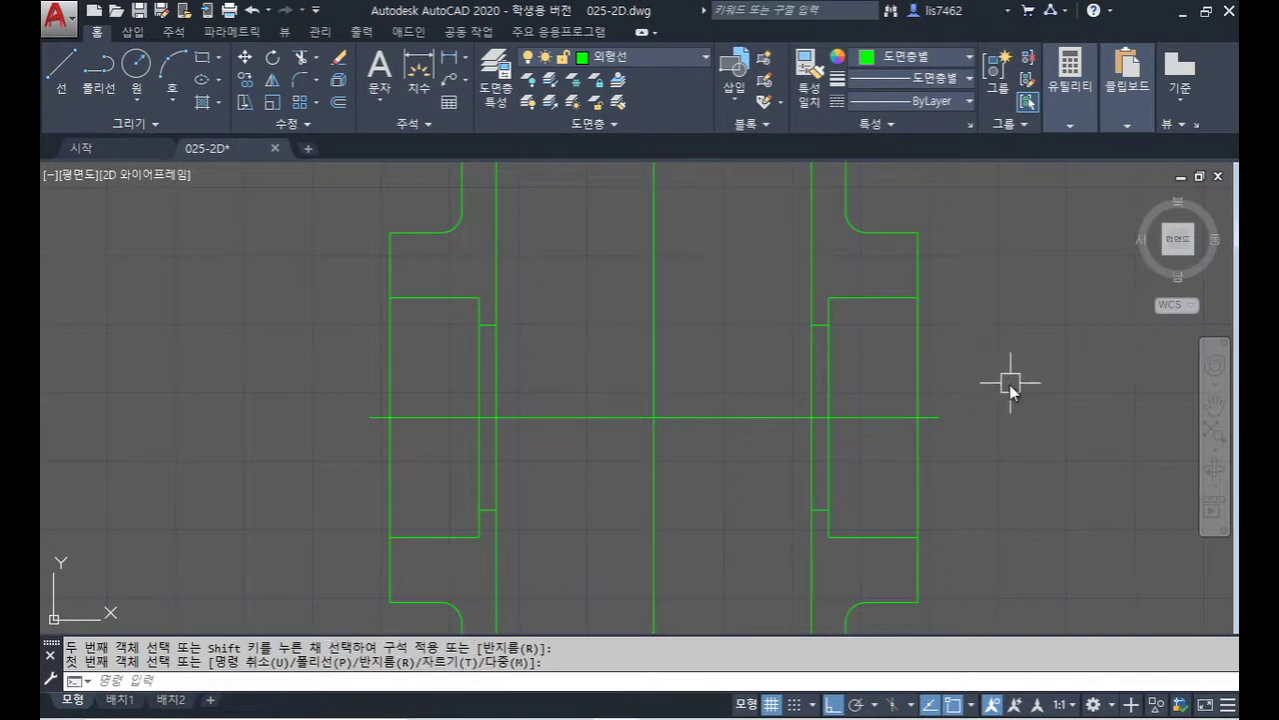
- Add a radius dimension to the upper inner corner fillet of the right bearing seat
left_click(465, 57)
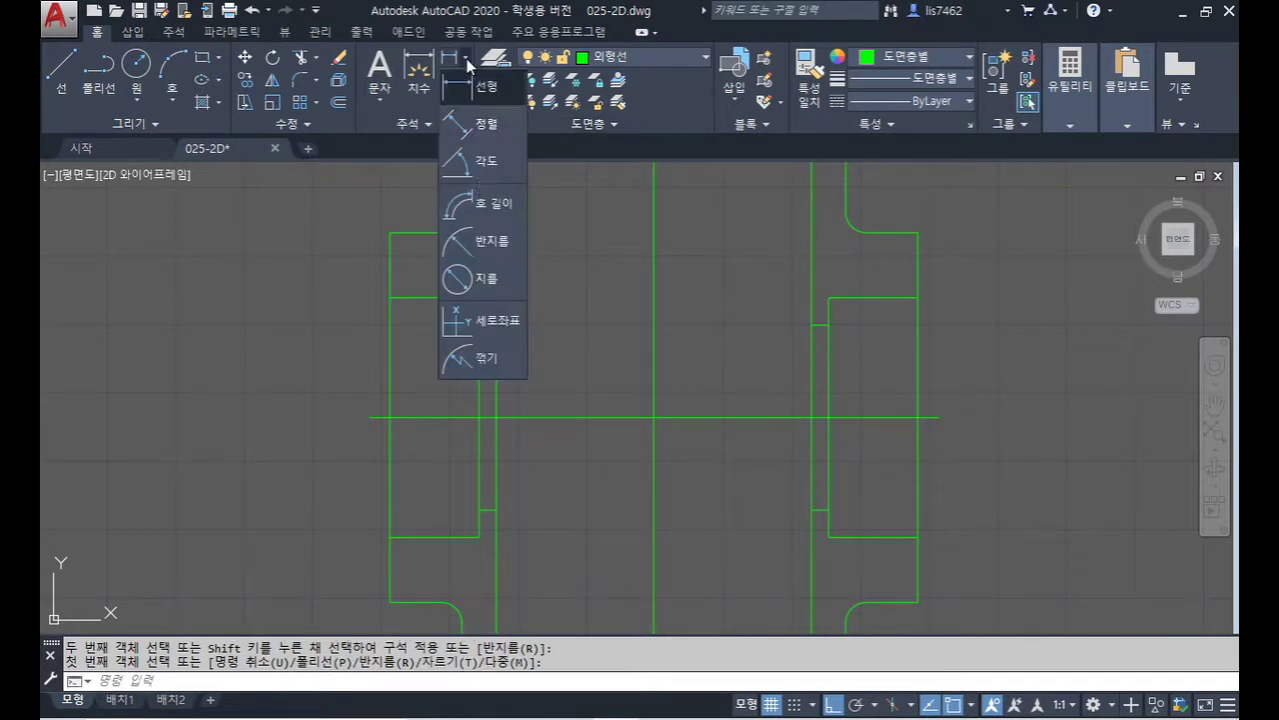
left_click(478, 251)
scroll(851, 297, "up", 5)
middle_click_drag(623, 256, 708, 425)
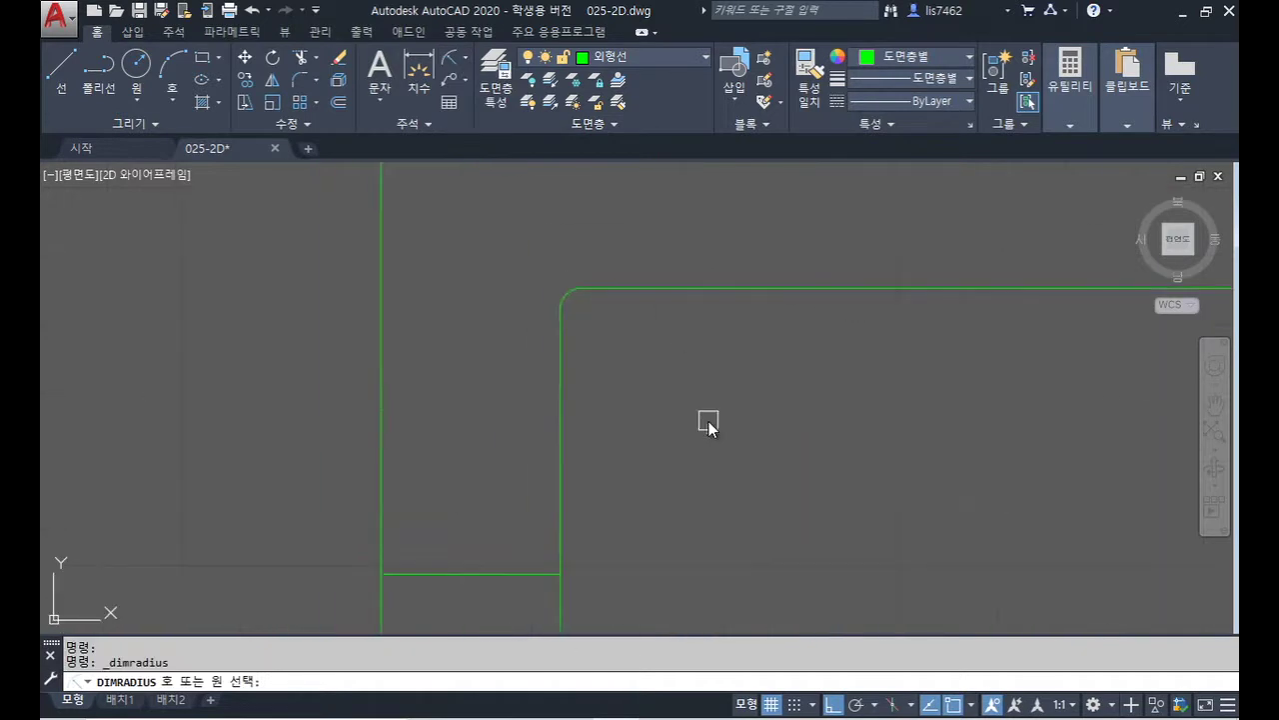
left_click(566, 293)
scroll(571, 290, "up", 2)
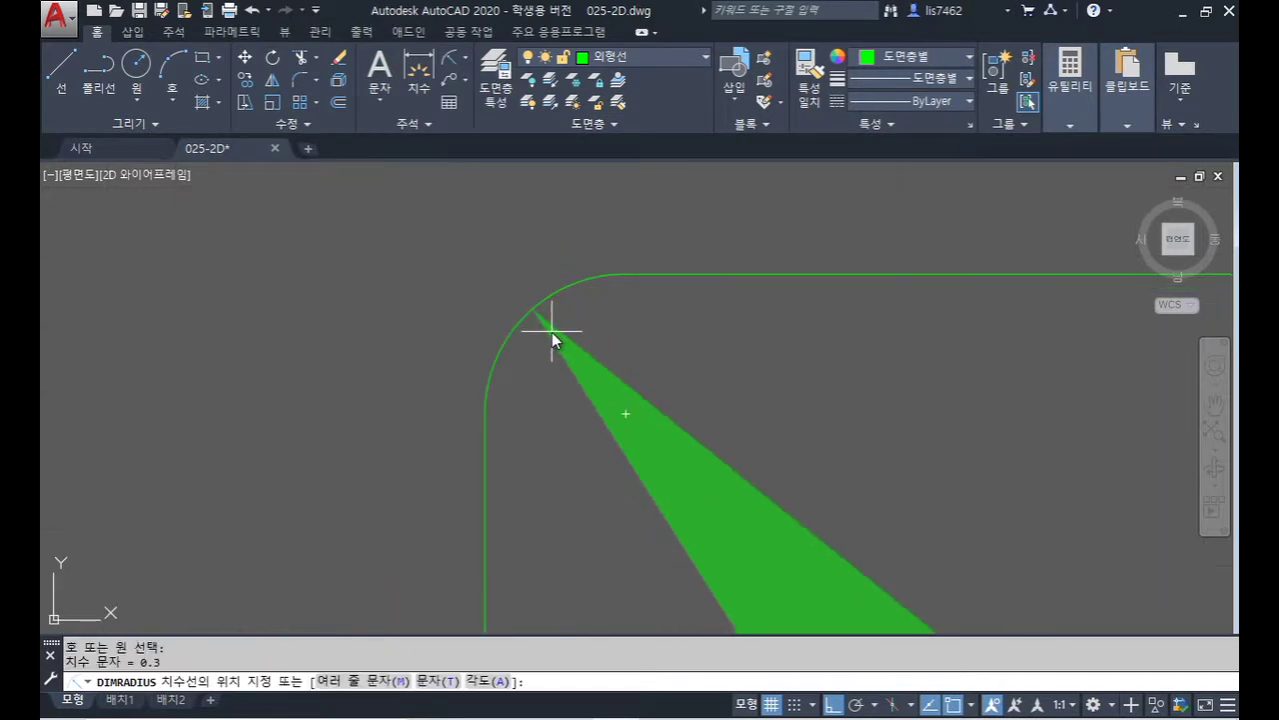
left_click(551, 332)
scroll(738, 359, "up", 3)
scroll(739, 359, "down", 5)
scroll(760, 377, "up", 3)
scroll(889, 393, "down", 4)
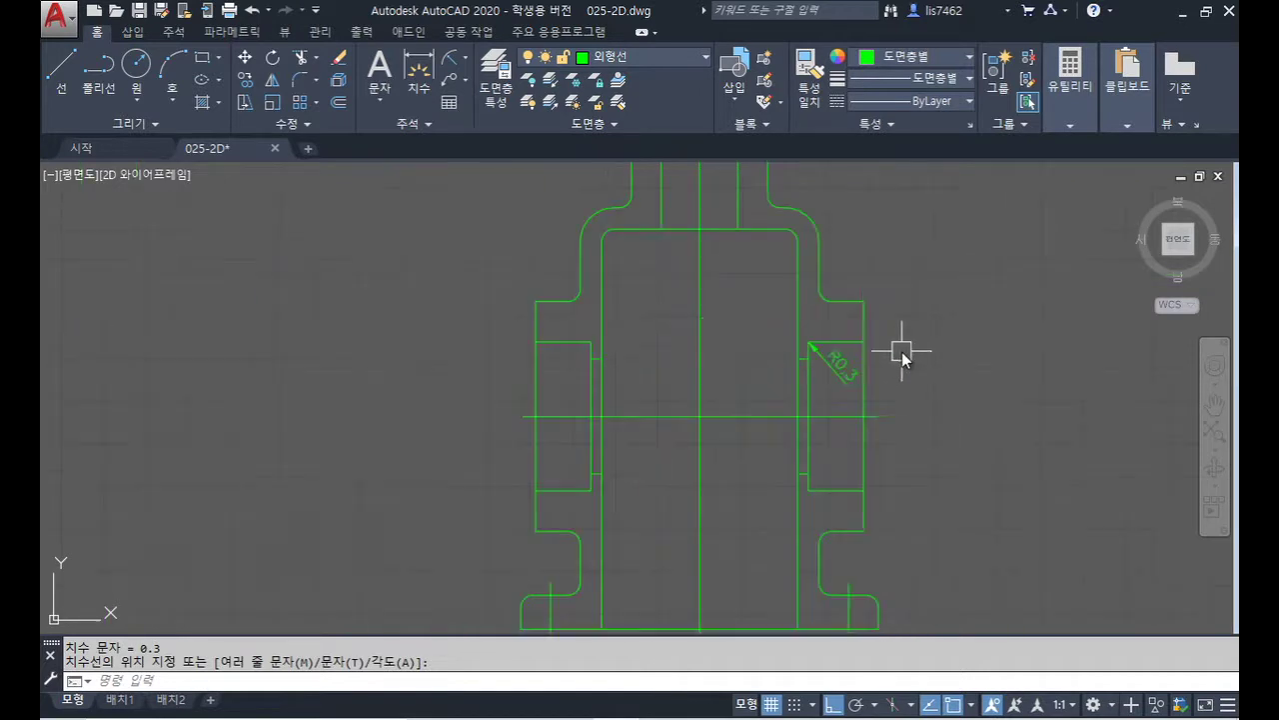
scroll(899, 380, "up", 1)
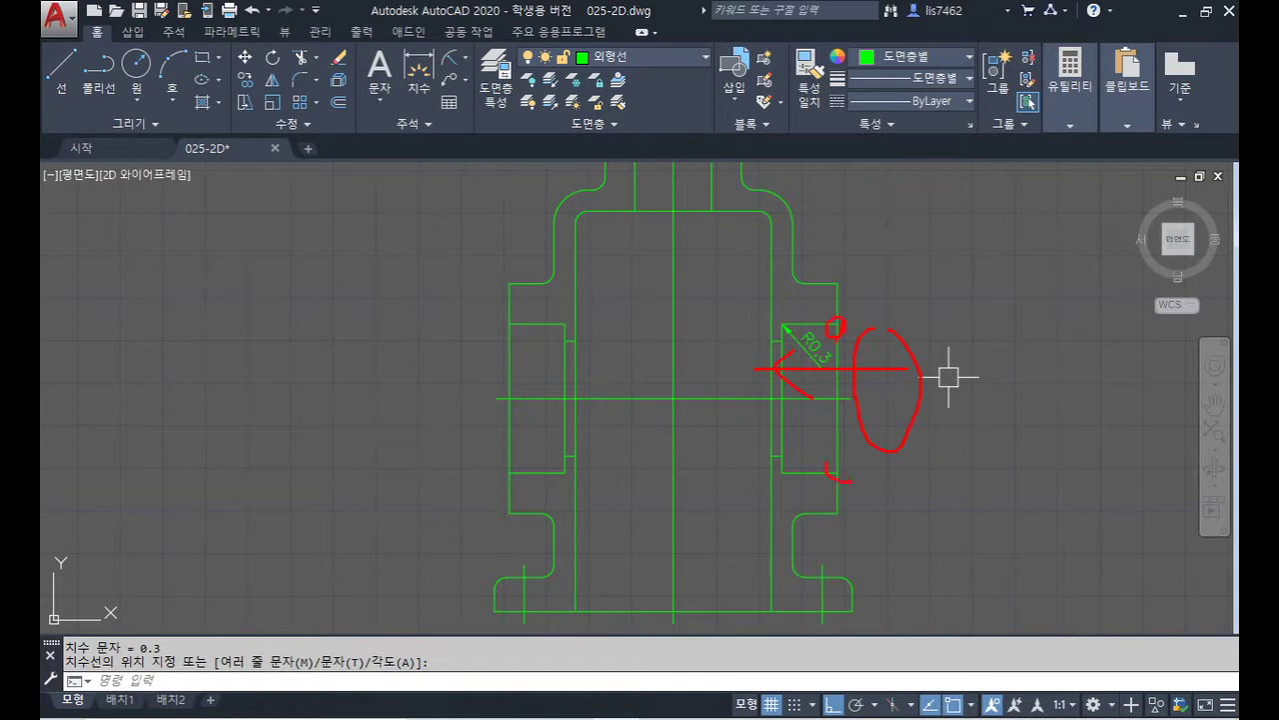
key("Escape")
- Chamfer both outer corners of the right bearing seat with distances of 1, using the no-trim and multiple options
type("cha")
key("Return")
type("t")
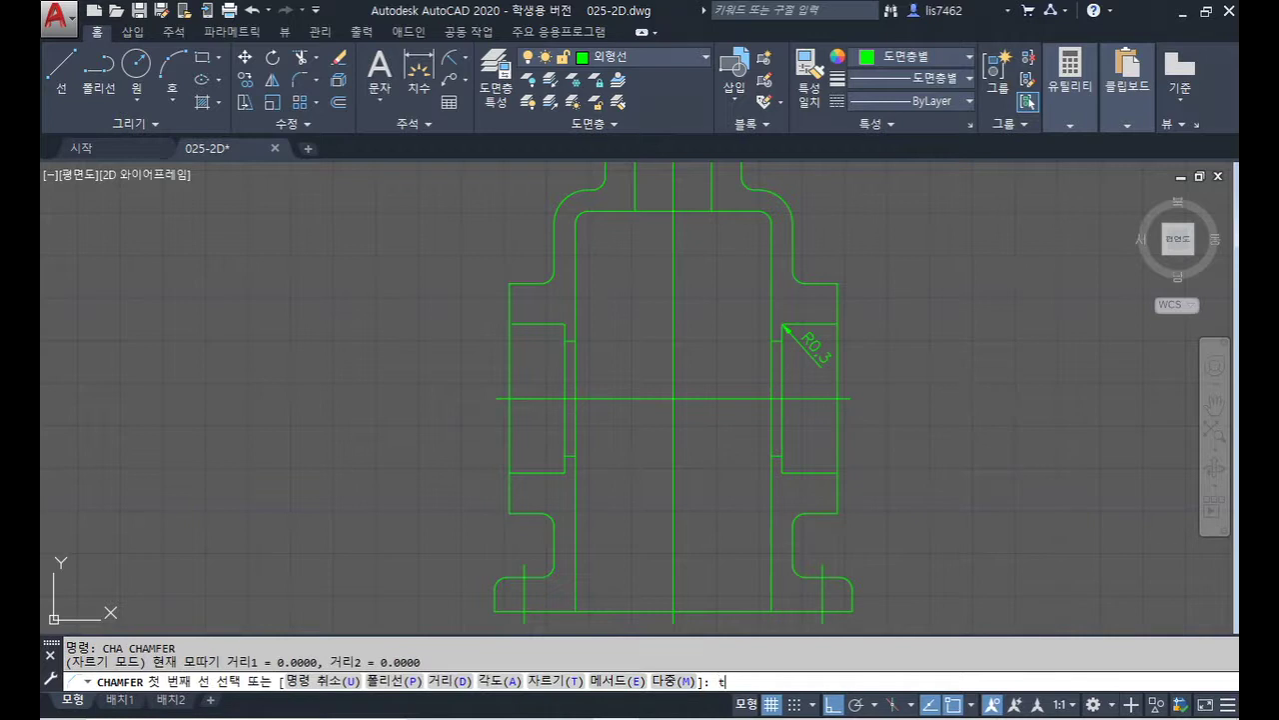
key("Return")
type("n")
key("Return")
type("d")
key("Return")
type("1")
key("Return")
key("Return")
type("m")
key("Return")
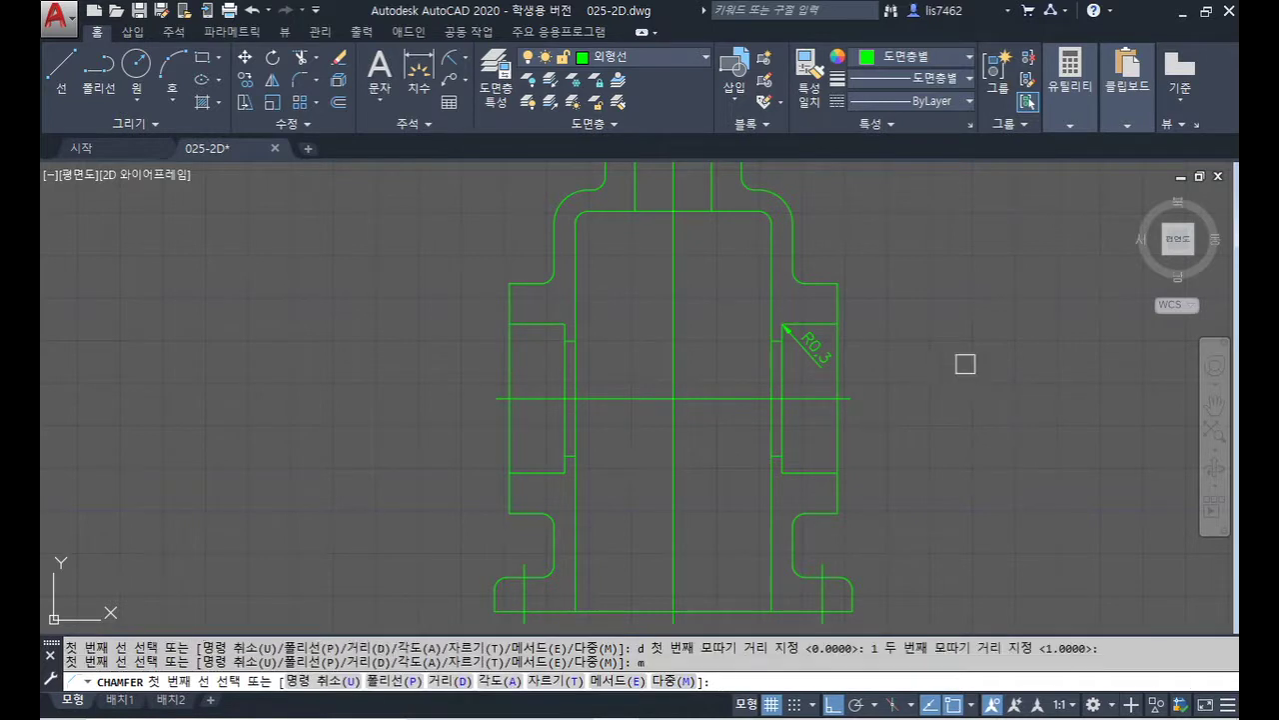
scroll(830, 321, "up", 3)
left_click(851, 305)
scroll(856, 400, "down", 3)
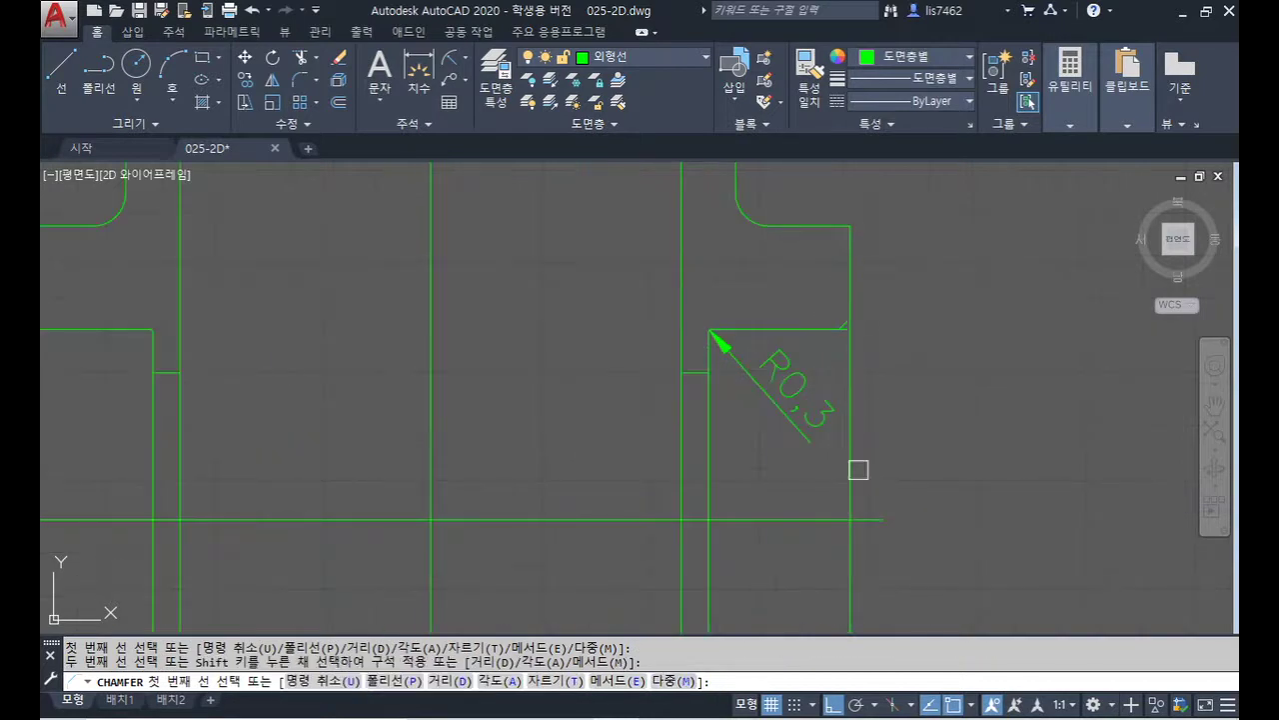
left_click(833, 584)
left_click(850, 606)
left_click(851, 605)
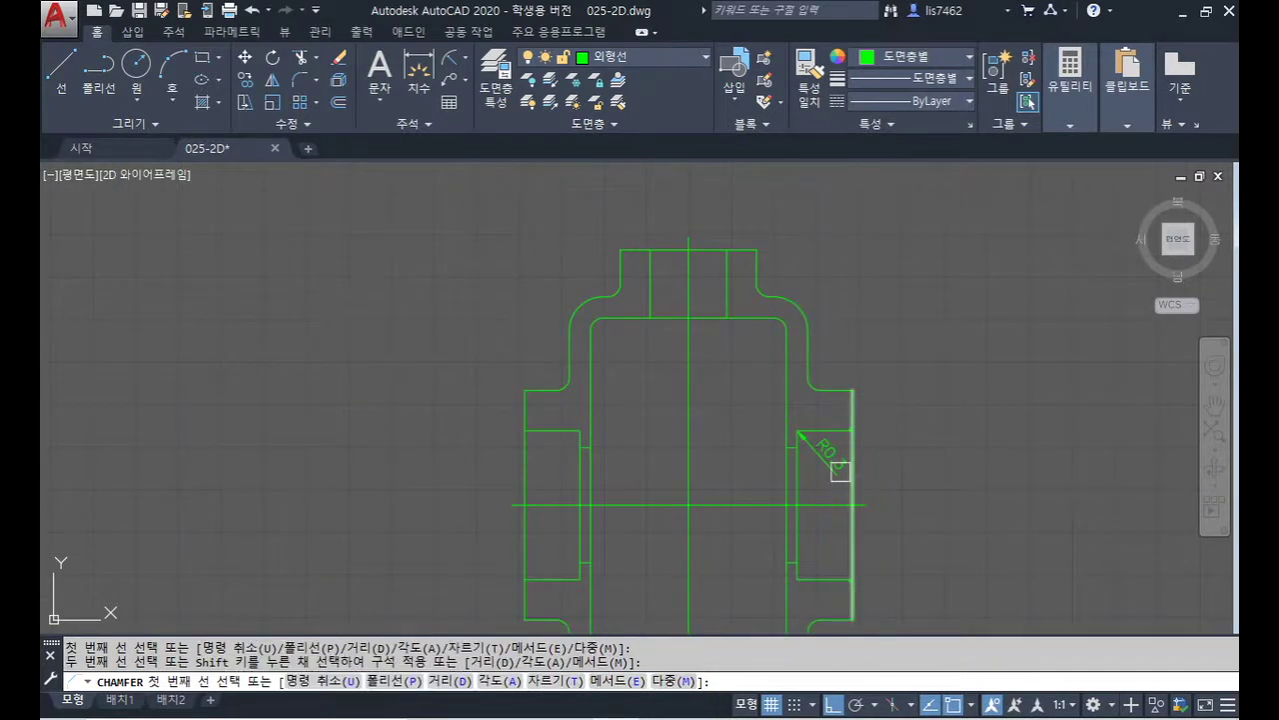
- Chamfer both outer corners of the left bearing seat with the same no-trim settings
left_click(550, 431)
left_click(517, 408)
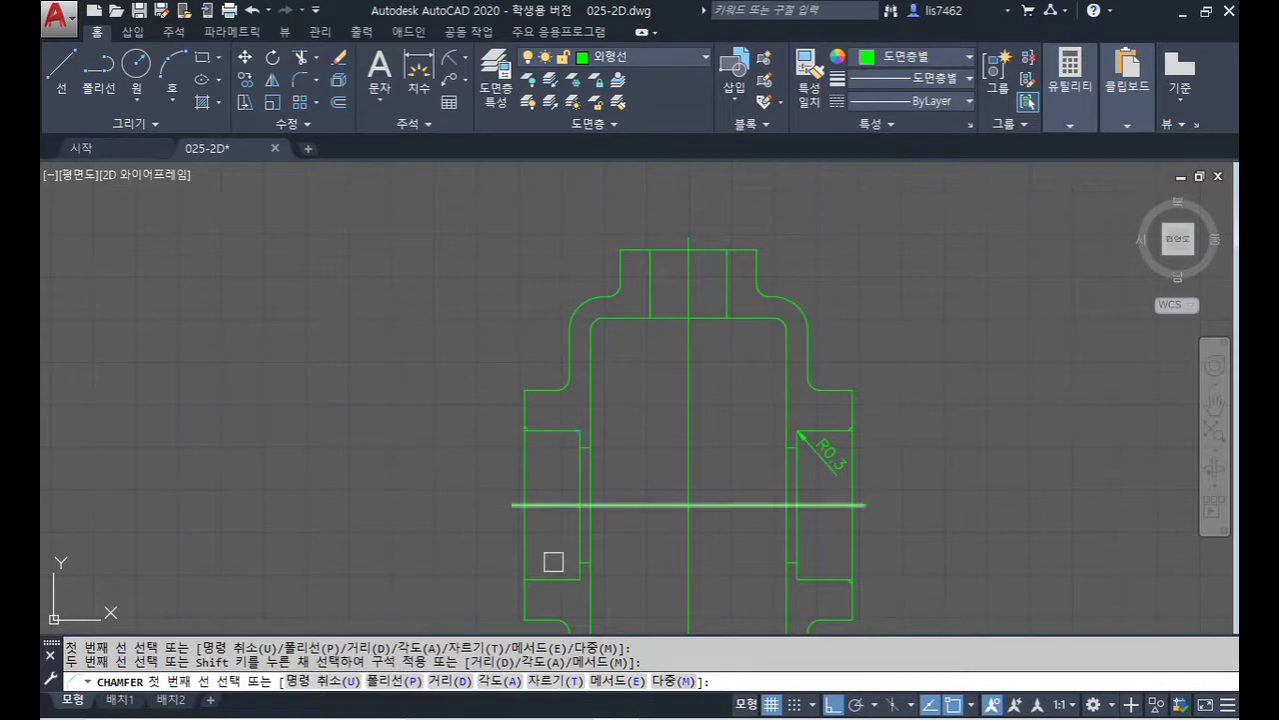
left_click(543, 576)
left_click(525, 593)
key("Escape")
- Trim the leftover line stubs at both chamfered outer corners of the right bearing seat
scroll(879, 477, "up", 4)
type("tr")
key("Return")
key("Return")
scroll(811, 417, "up", 3)
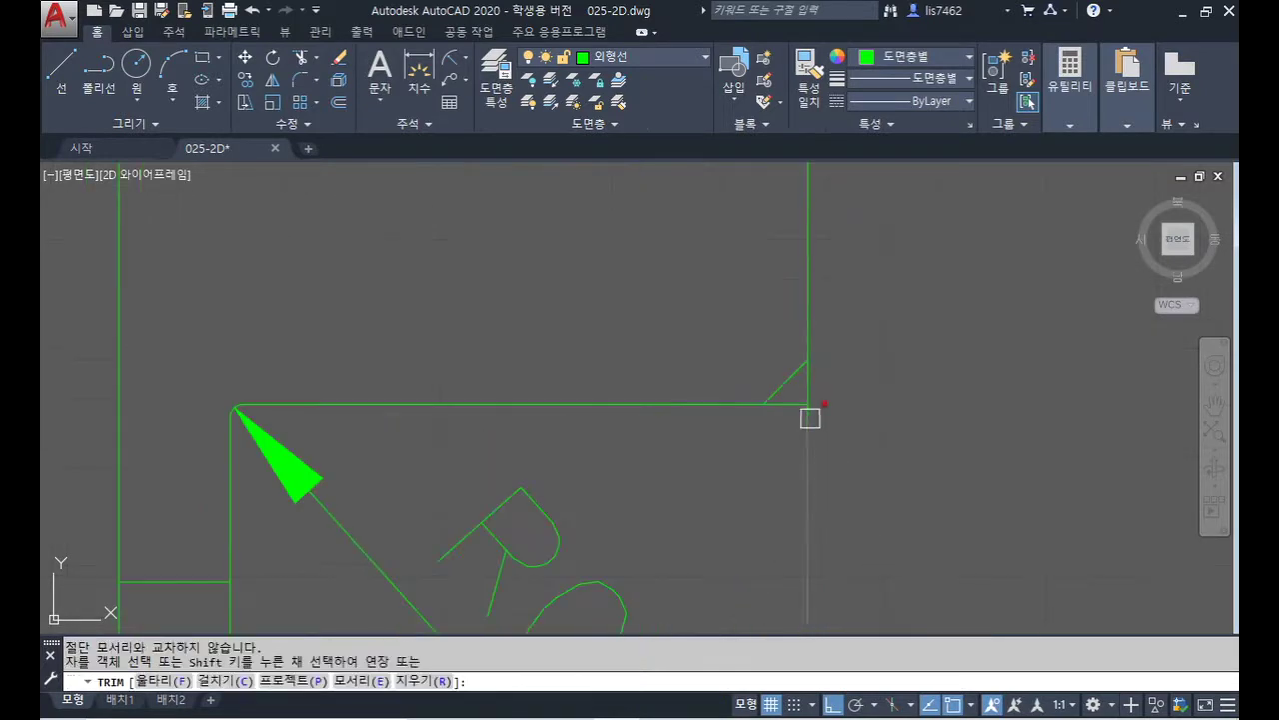
scroll(865, 477, "down", 5)
middle_click_drag(865, 477, 816, 348)
scroll(809, 440, "up", 4)
left_click(799, 443)
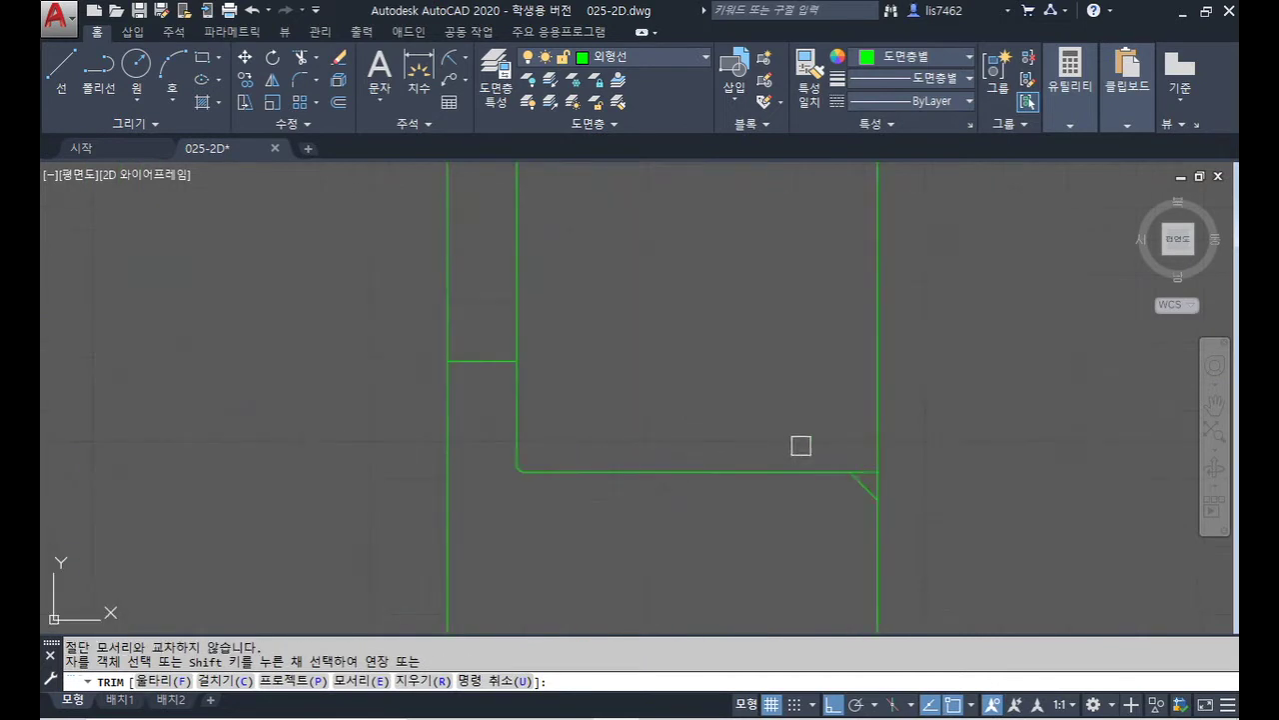
- Trim the leftover line stubs at both chamfered outer corners of the left bearing seat
scroll(800, 428, "down", 4)
left_click(523, 336)
scroll(523, 336, "up", 4)
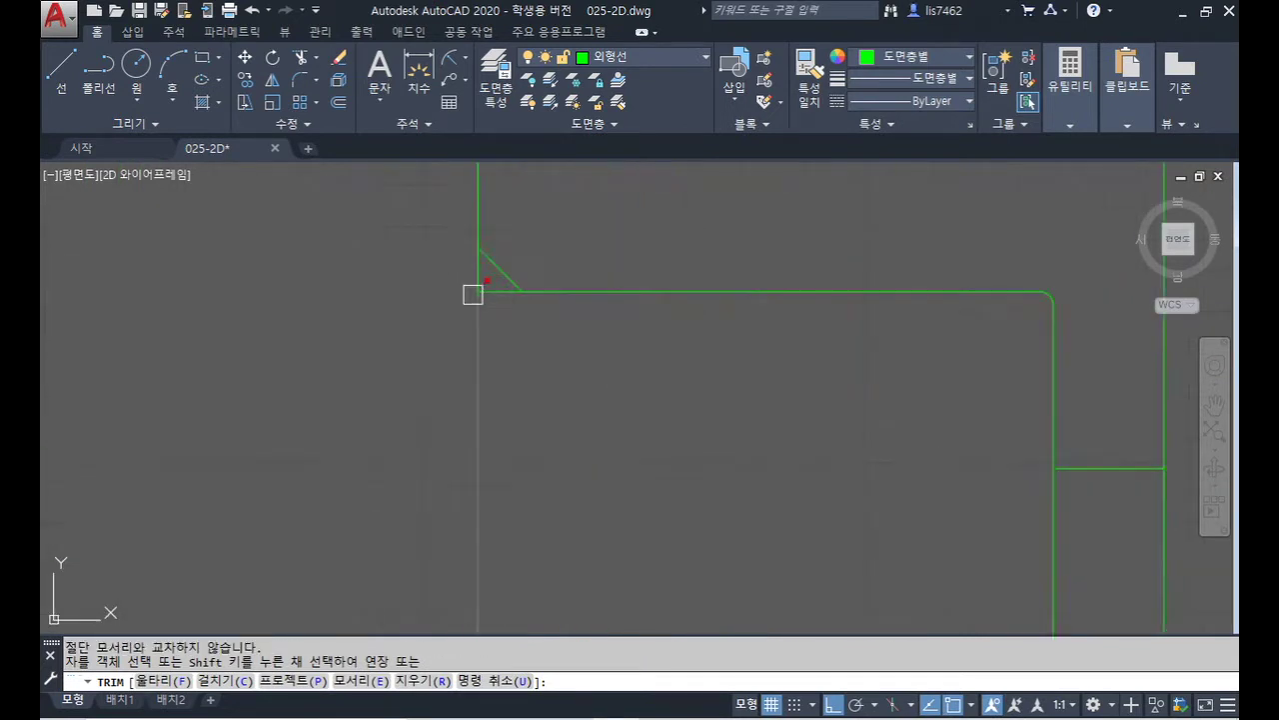
left_click(495, 291)
scroll(497, 291, "down", 4)
scroll(548, 492, "up", 4)
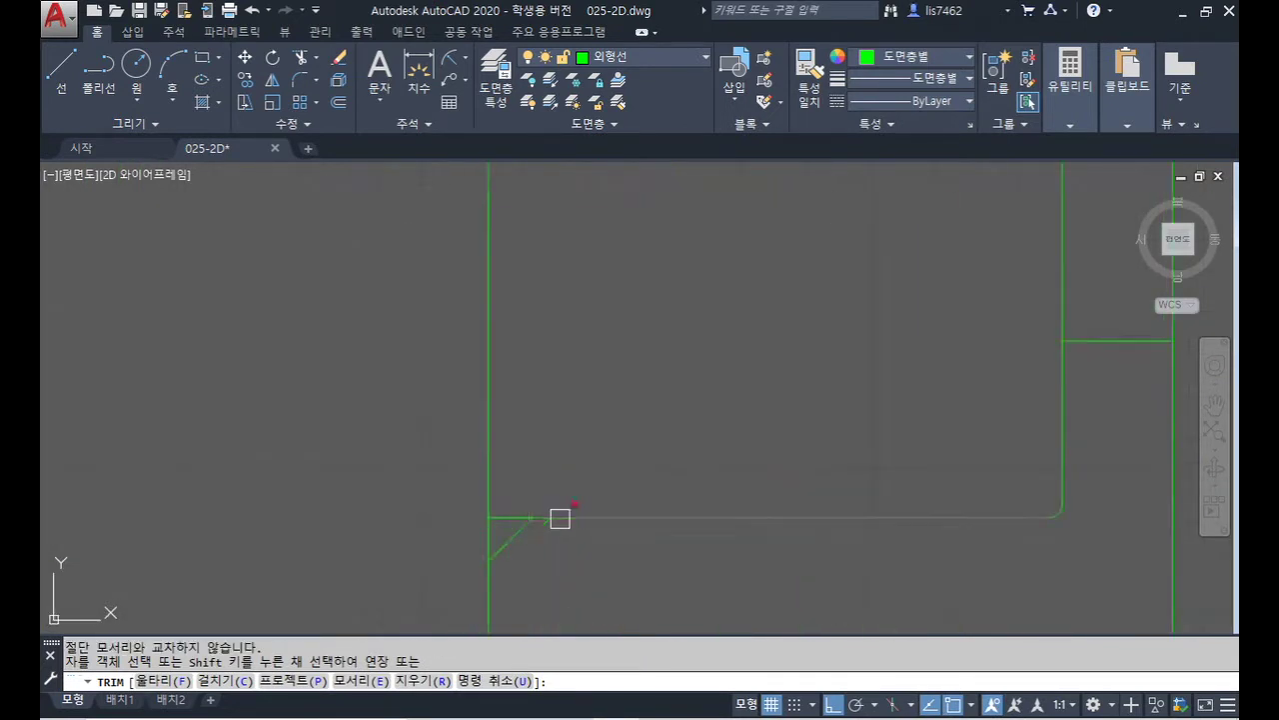
key("Return")
- Draw a vertical line joining the inner ends of the left bearing seat's two chamfers
type("l")
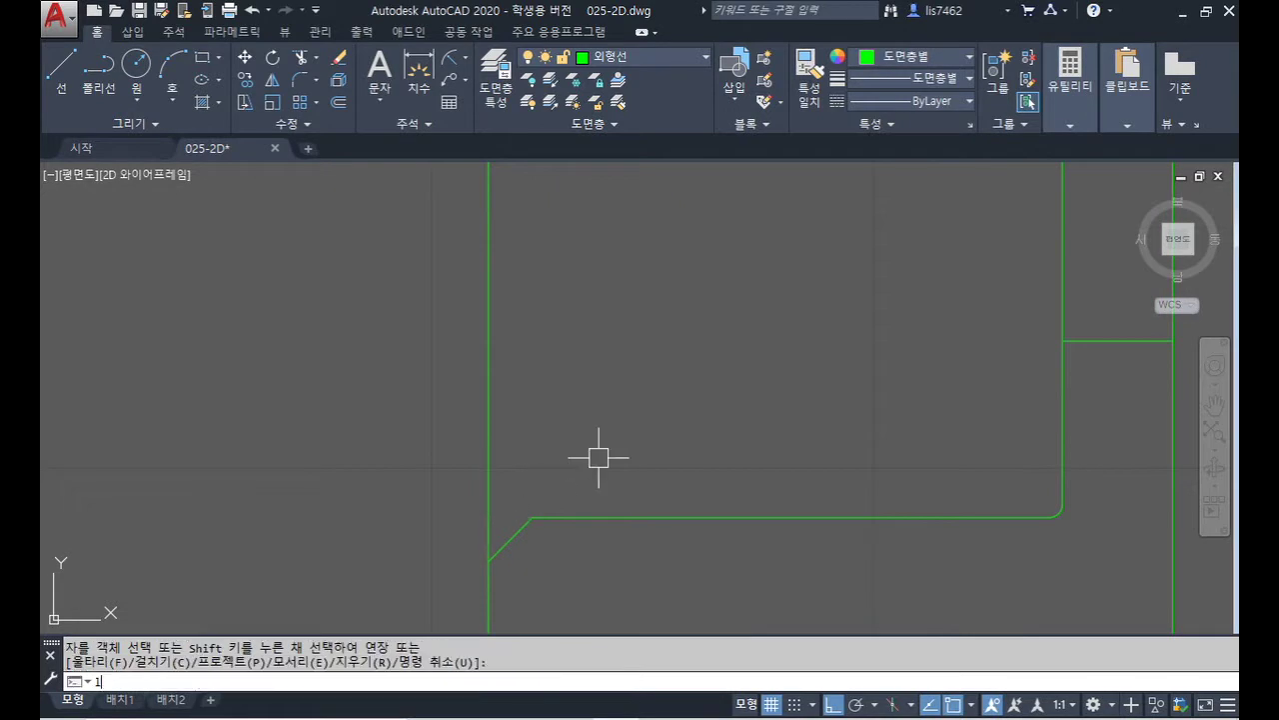
key("Return")
left_click(531, 517)
scroll(628, 323, "down", 4)
middle_click_drag(628, 323, 606, 557)
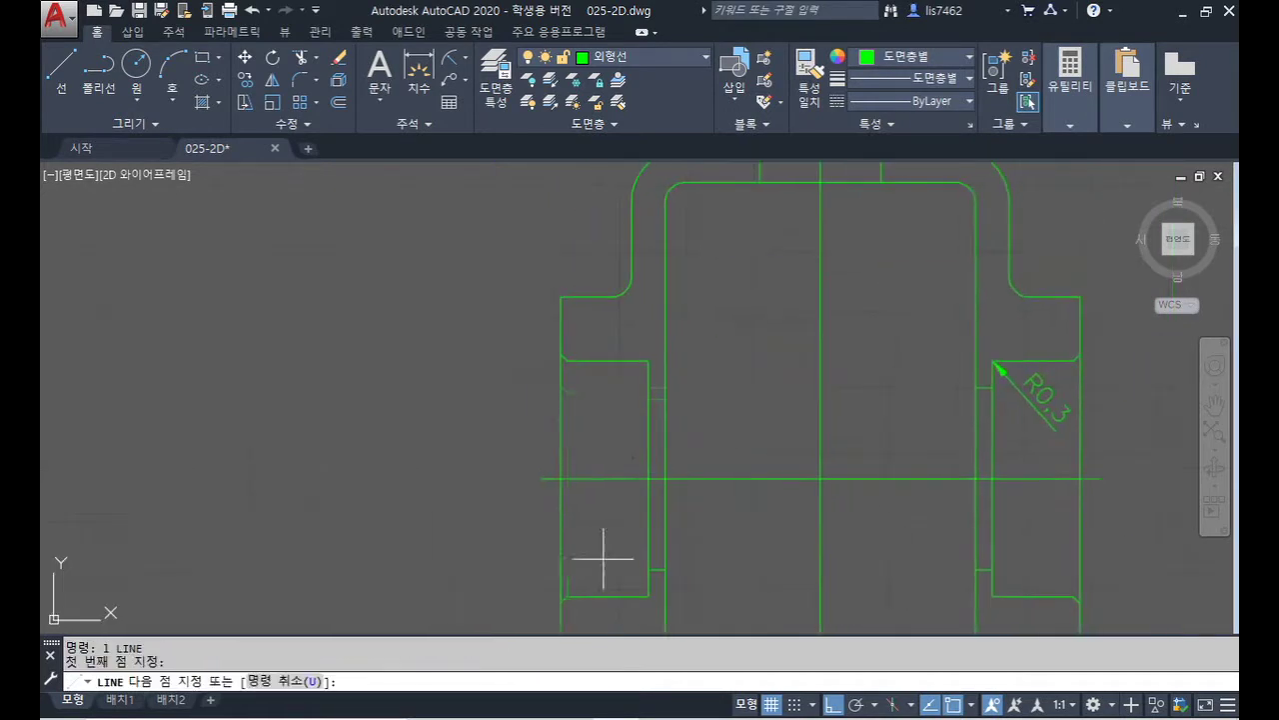
left_click(568, 360)
key("Return")
- Draw a vertical line joining the inner ends of the right bearing seat's two chamfers
middle_click_drag(1044, 471, 796, 434)
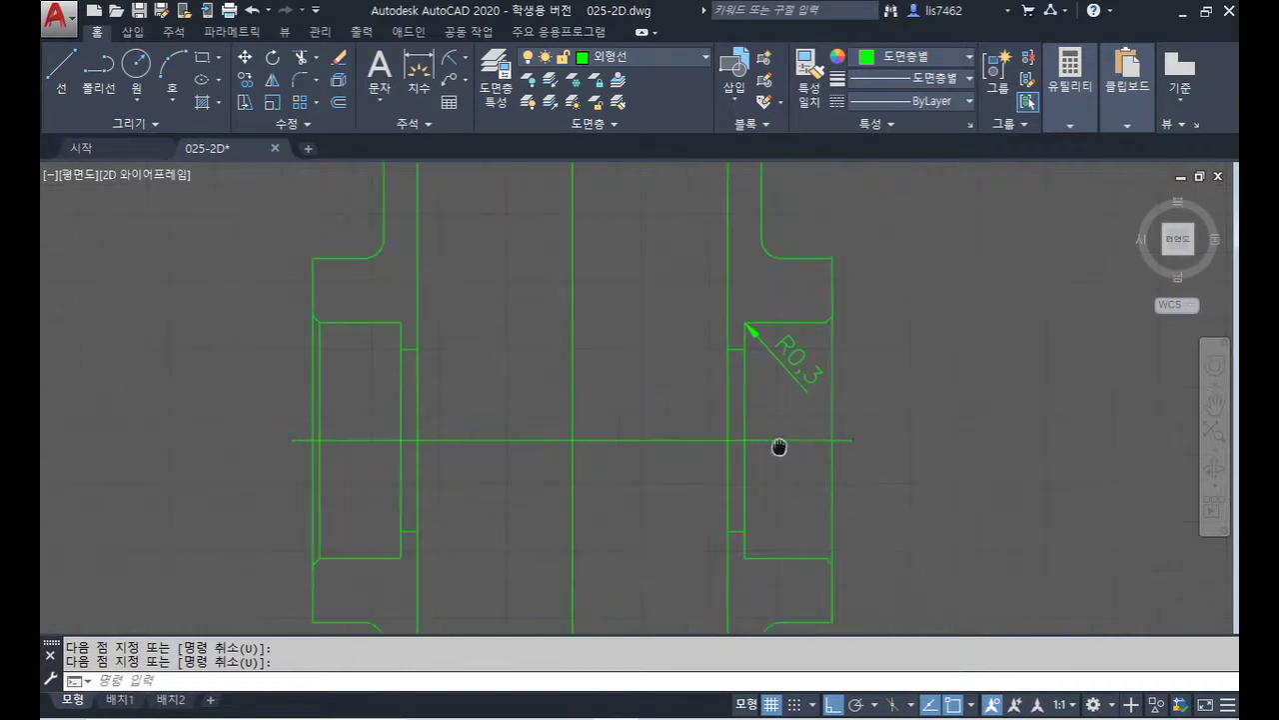
type("l")
key("Return")
left_click(827, 557)
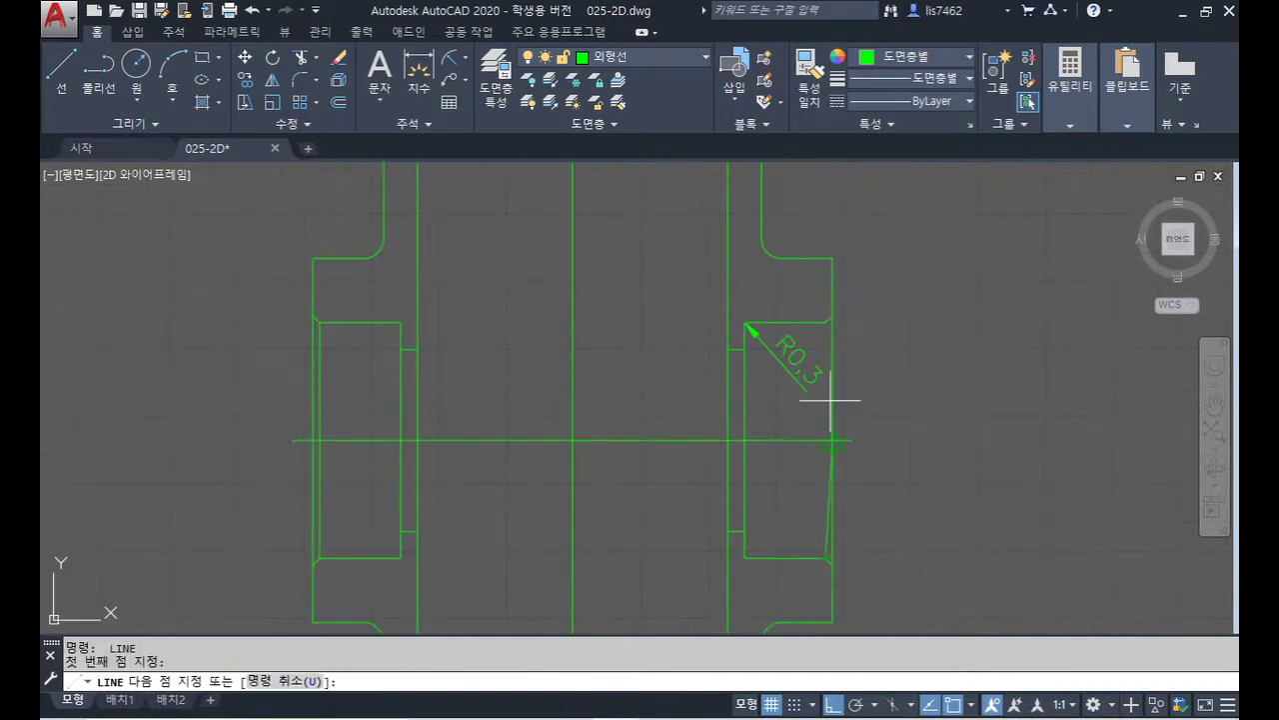
left_click(829, 322)
key("Return")
scroll(974, 440, "down", 3)
mouse_move(973, 440)
middle_mouse_down()
mouse_move(950, 420)
mouse_move(916, 439)
middle_mouse_up()
scroll(955, 412, "down", 2)
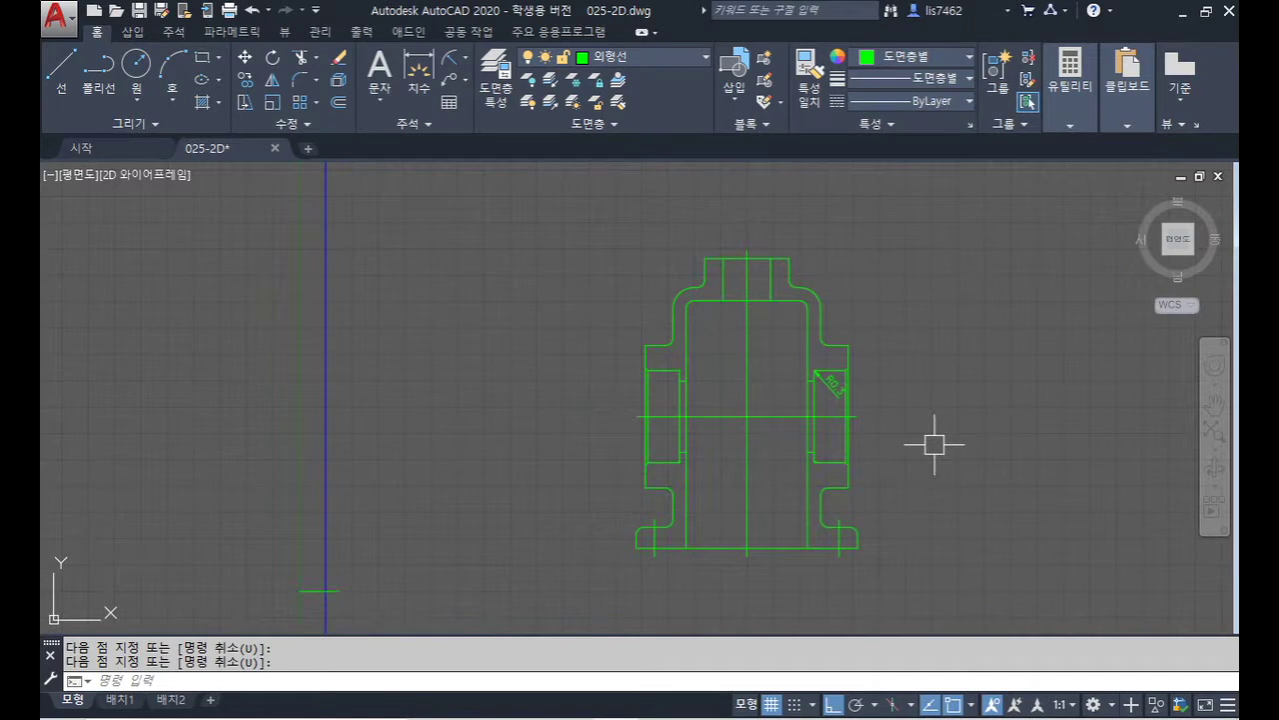
- Switch to the assembly image 편심구동장치.jpg in Photos and examine the screws in the top flange and both side covers
key("alt+Tab")
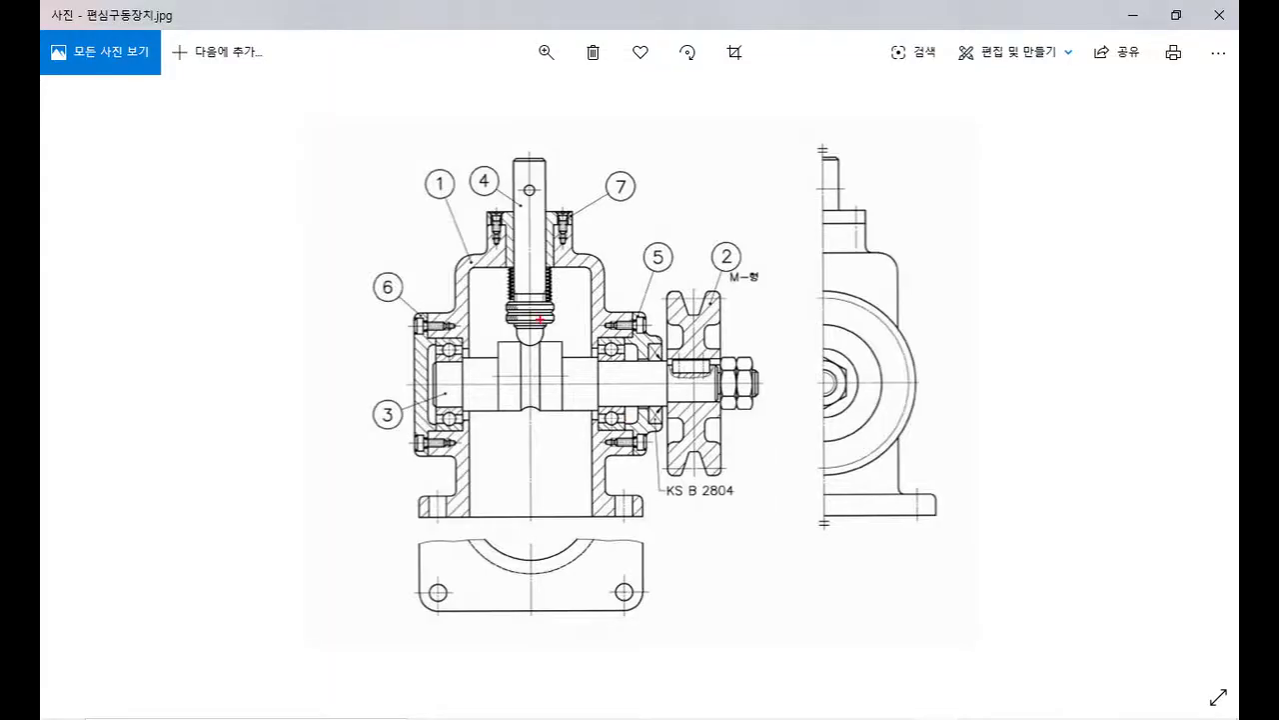
mouse_move(503, 202)
left_mouse_down()
mouse_move(507, 255)
mouse_move(497, 196)
mouse_move(504, 250)
mouse_move(562, 254)
mouse_move(572, 236)
left_mouse_up()
mouse_move(454, 340)
left_mouse_down()
mouse_move(422, 336)
mouse_move(465, 325)
left_mouse_up()
left_click_drag(446, 453, 462, 438)
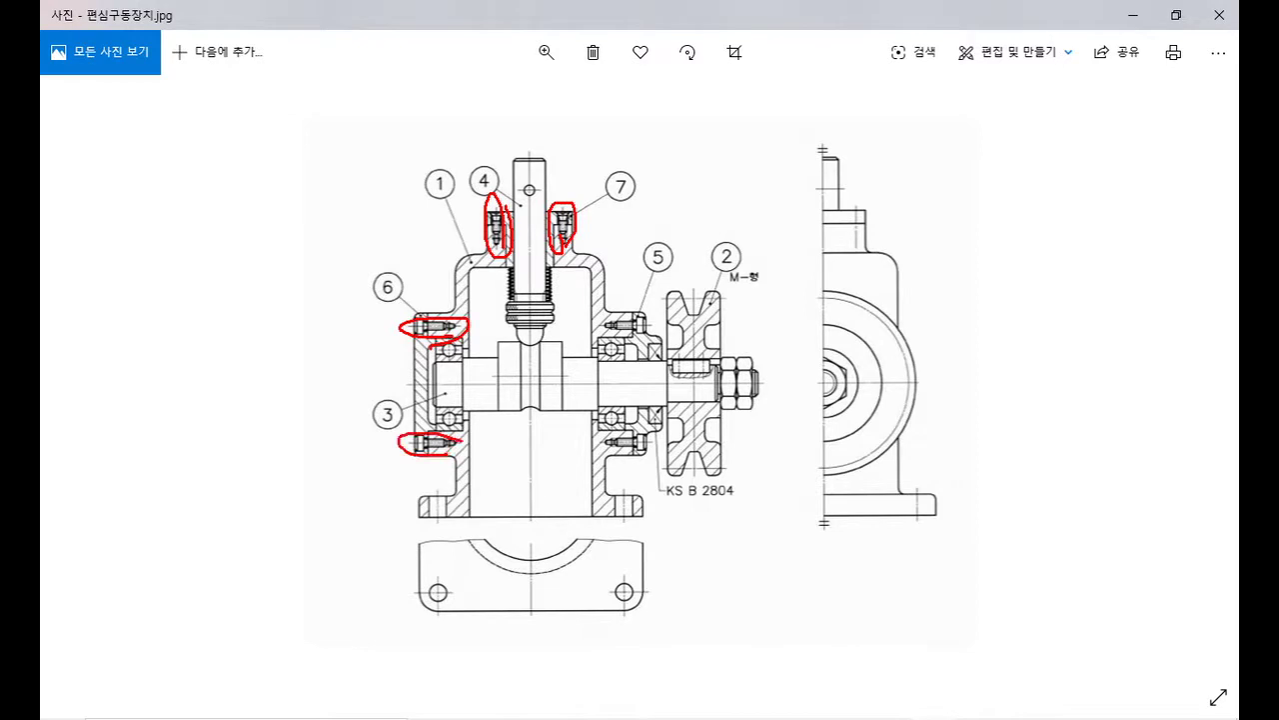
left_click_drag(659, 327, 621, 341)
mouse_move(654, 433)
left_mouse_down()
mouse_move(602, 438)
mouse_move(622, 460)
left_mouse_up()
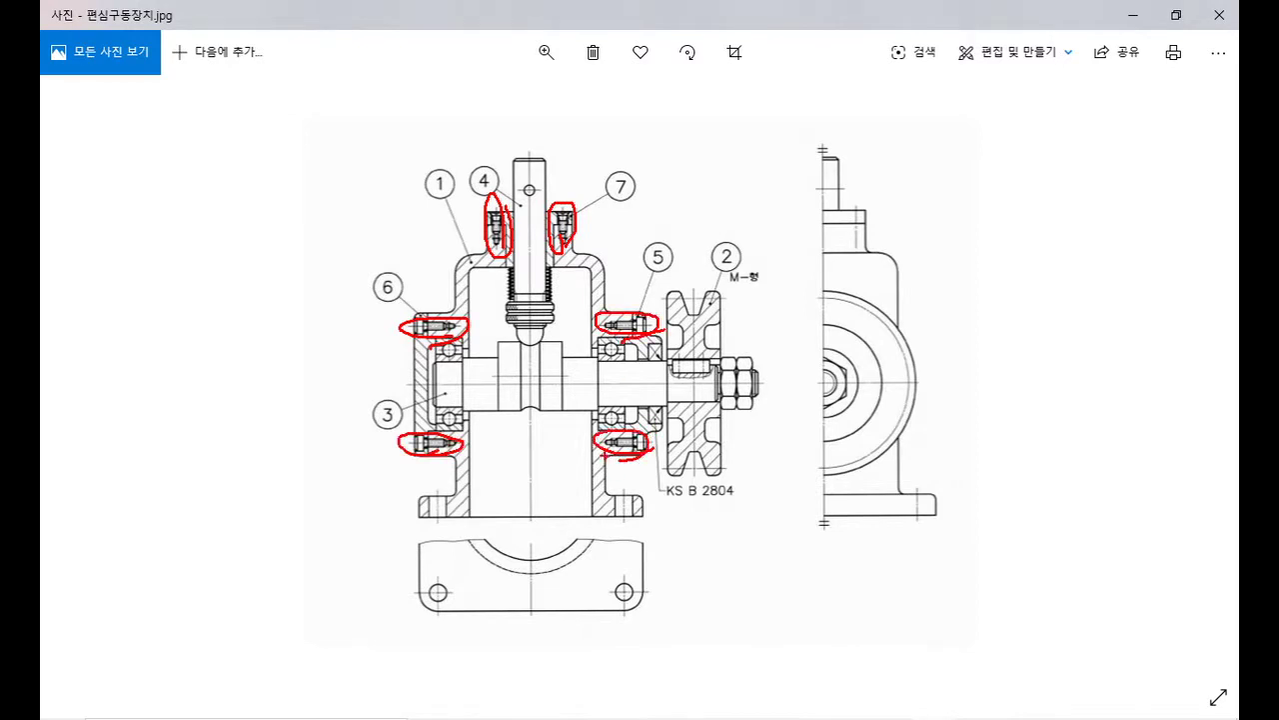
key("e")
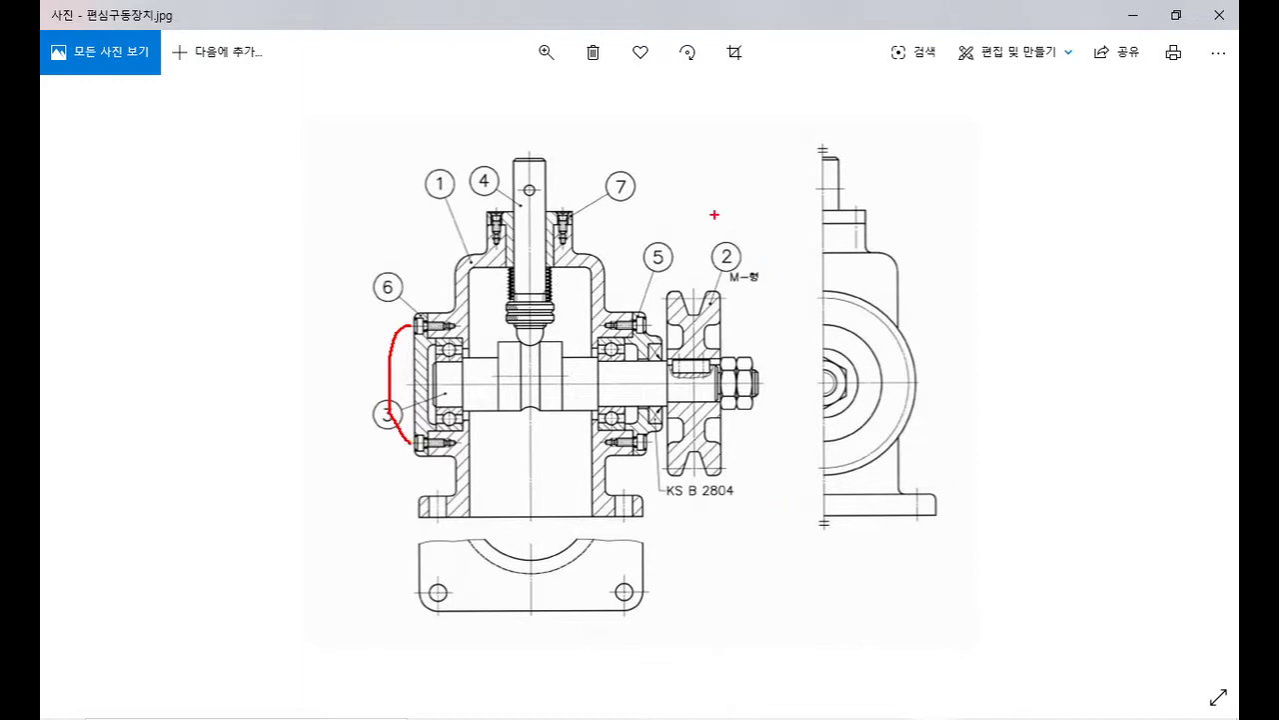
key("Escape")
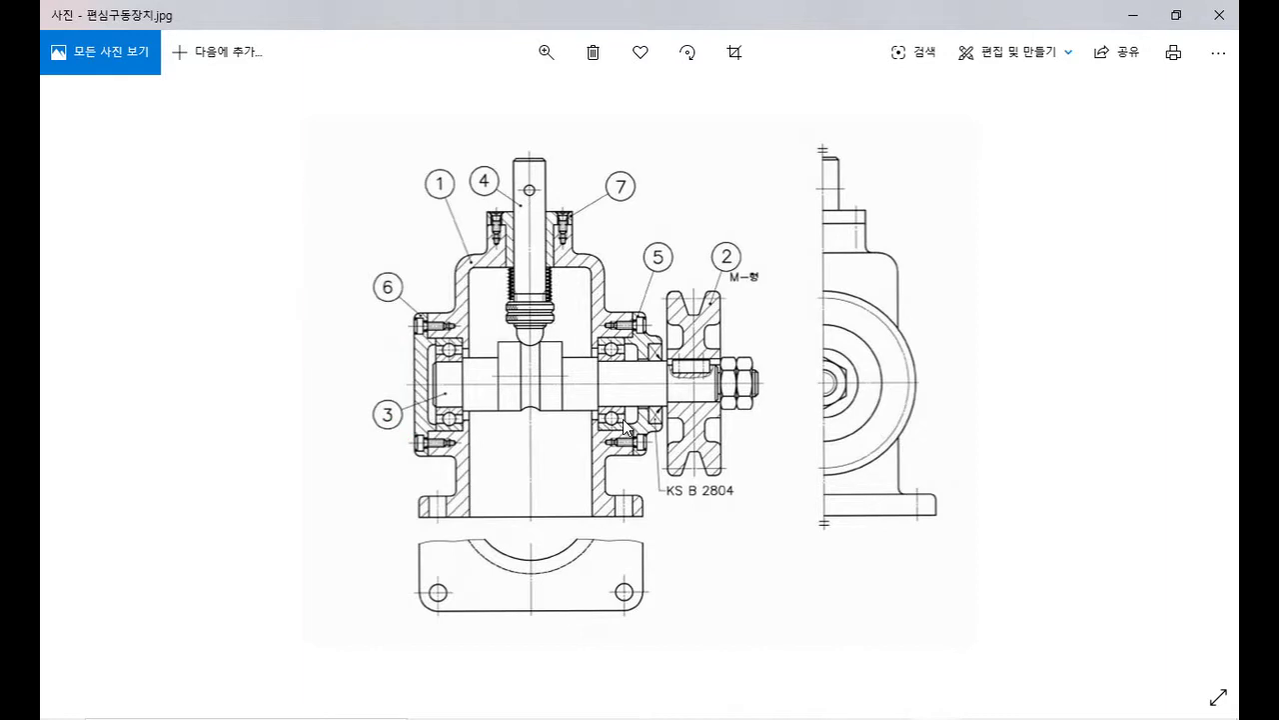
- Switch back to AutoCAD and offset the bearing bore's horizontal center line upward by 22
key("alt+Tab")
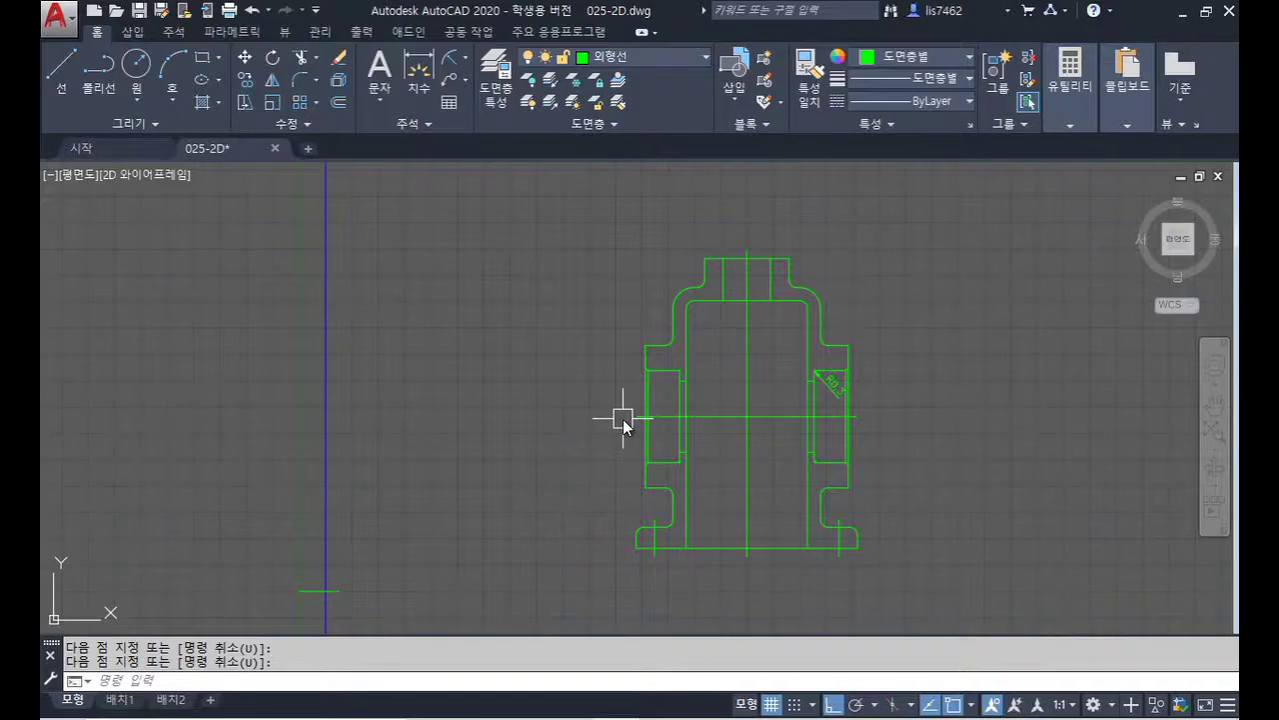
type("o")
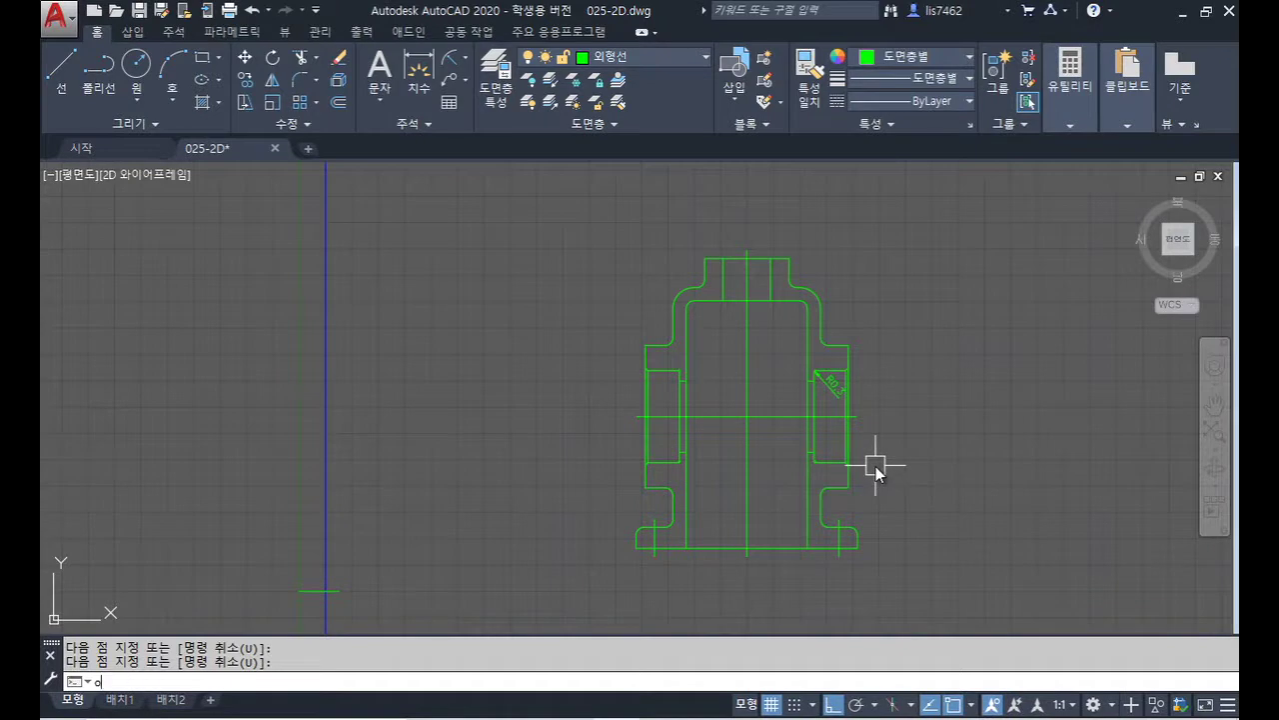
key("Return")
type("22")
key("Return")
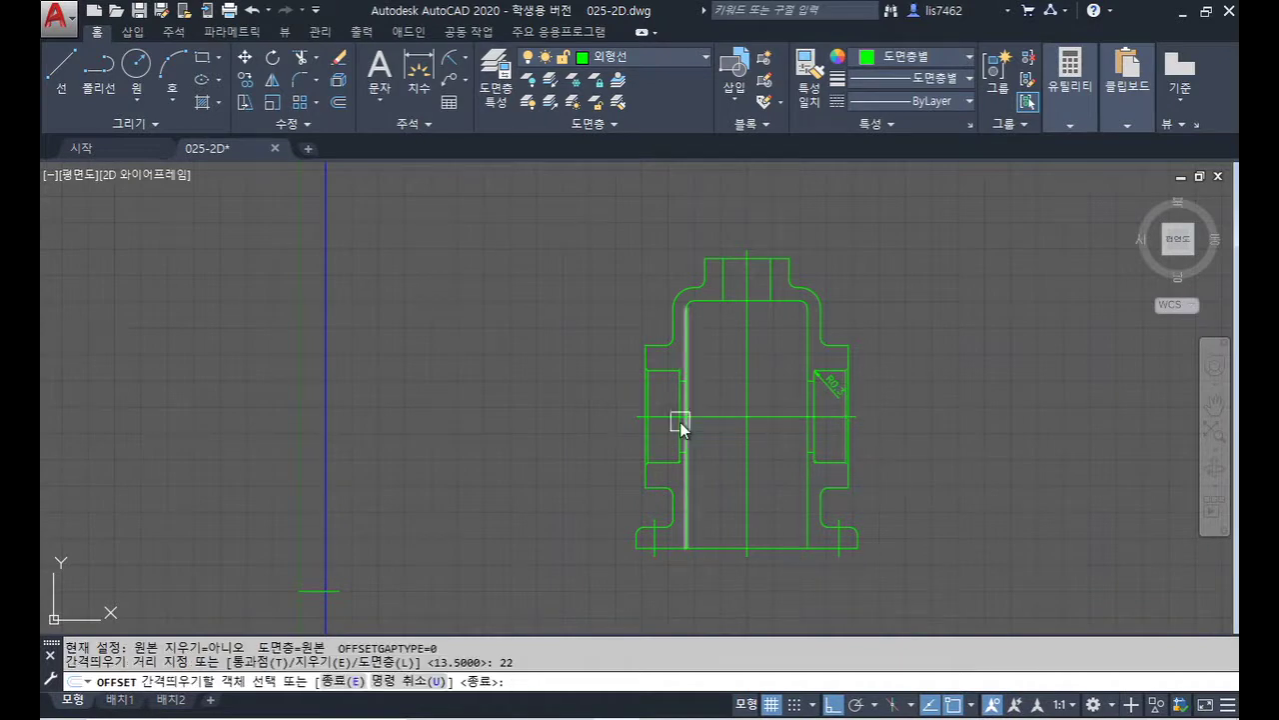
left_click(733, 417)
left_click(733, 349)
scroll(706, 401, "up", 6)
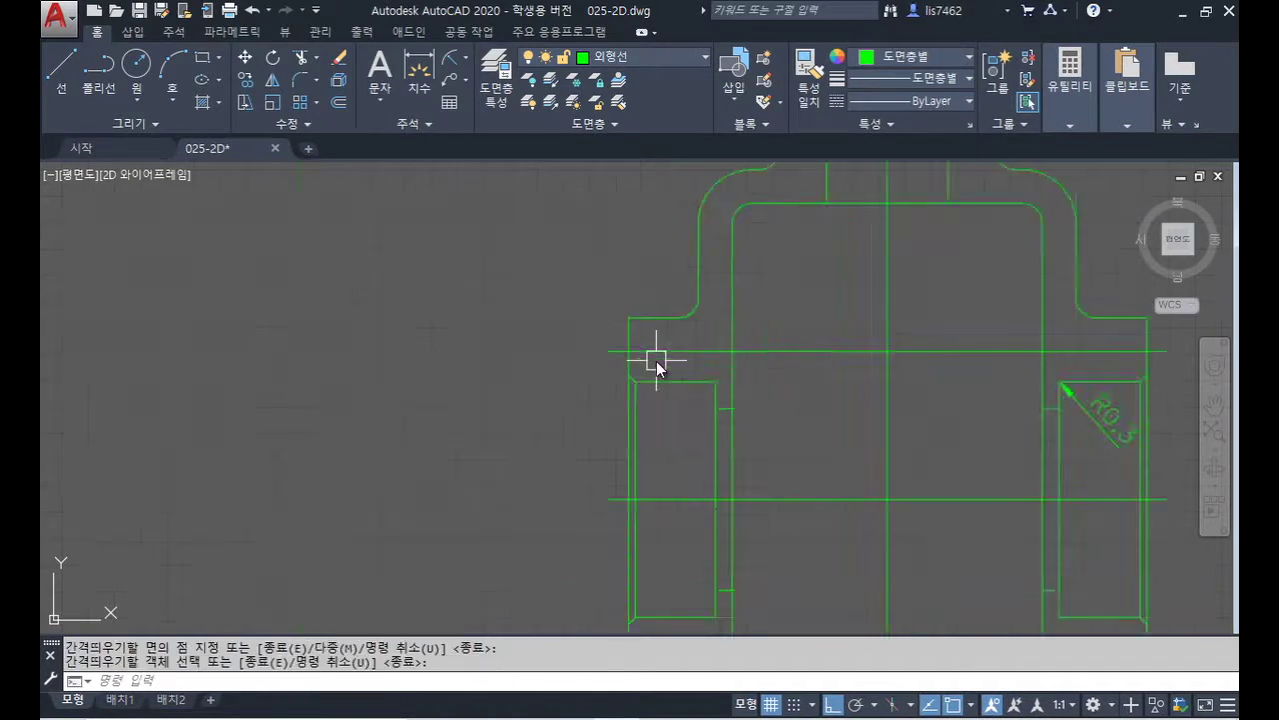
- Switch to the assembly image in Photos, enlarge it and examine the thread depth and diameter of cover 6's upper screw
key("alt+Tab")
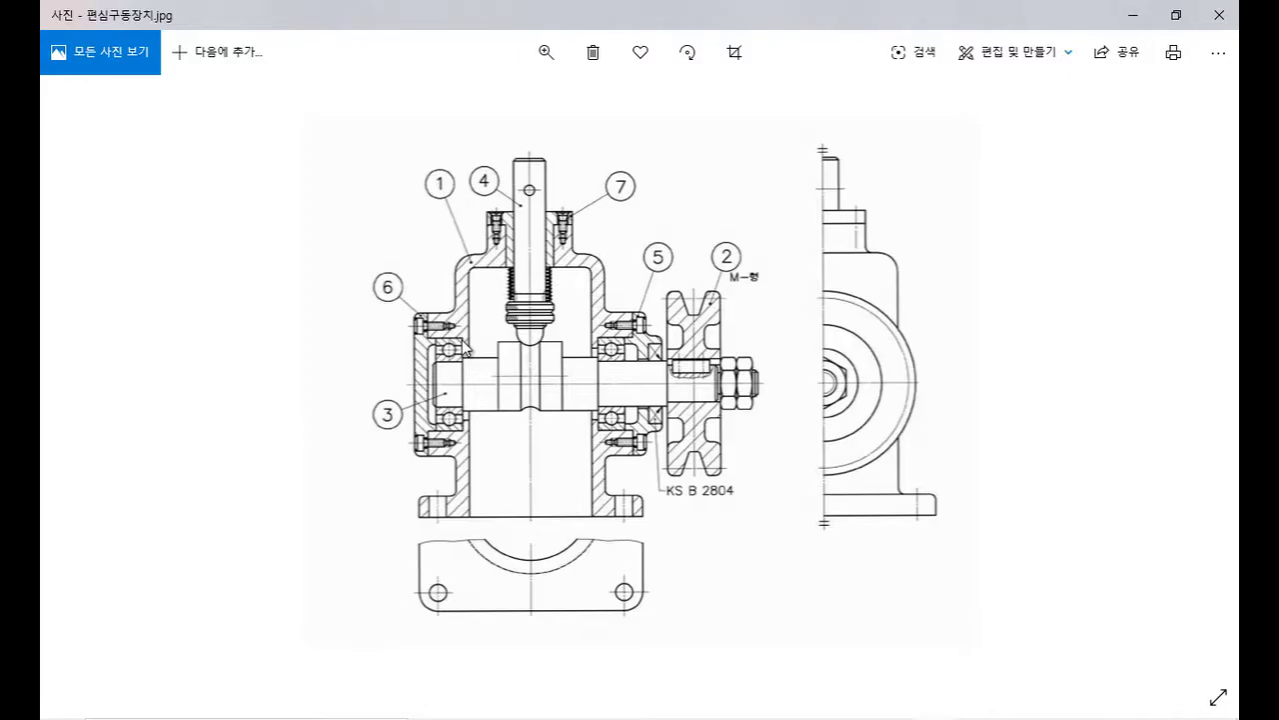
left_click(546, 53)
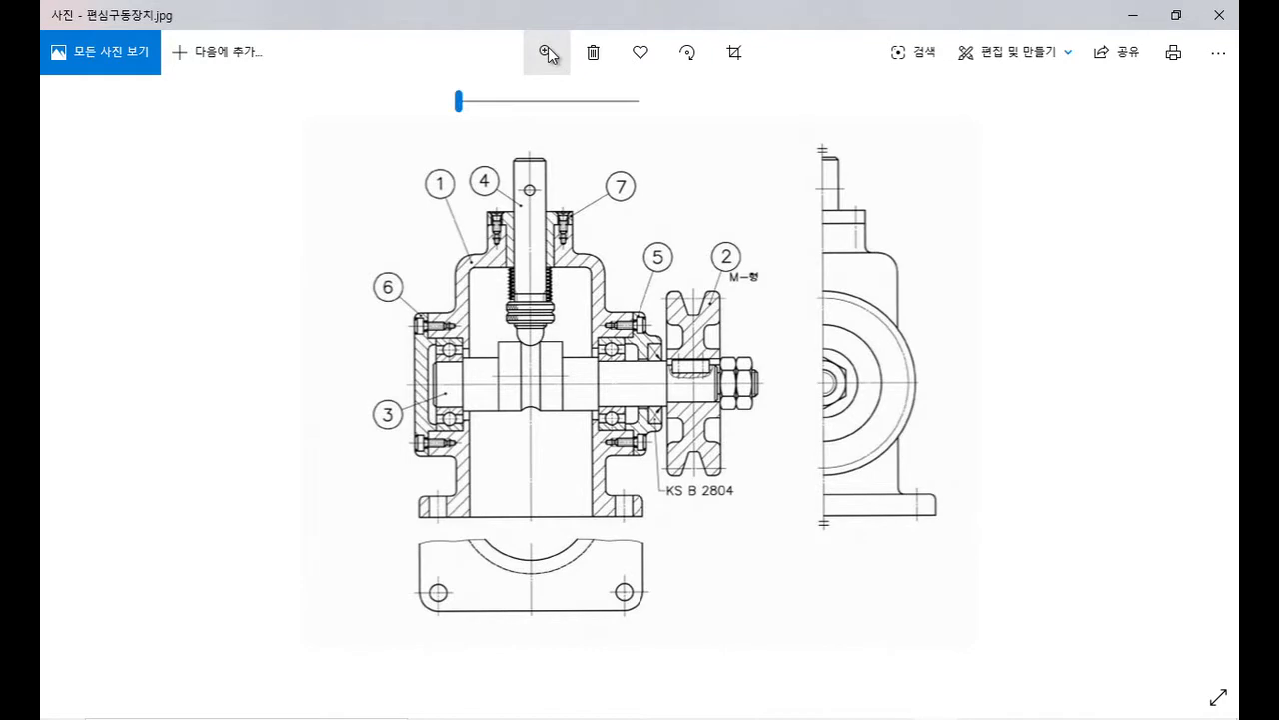
left_click_drag(469, 106, 513, 100)
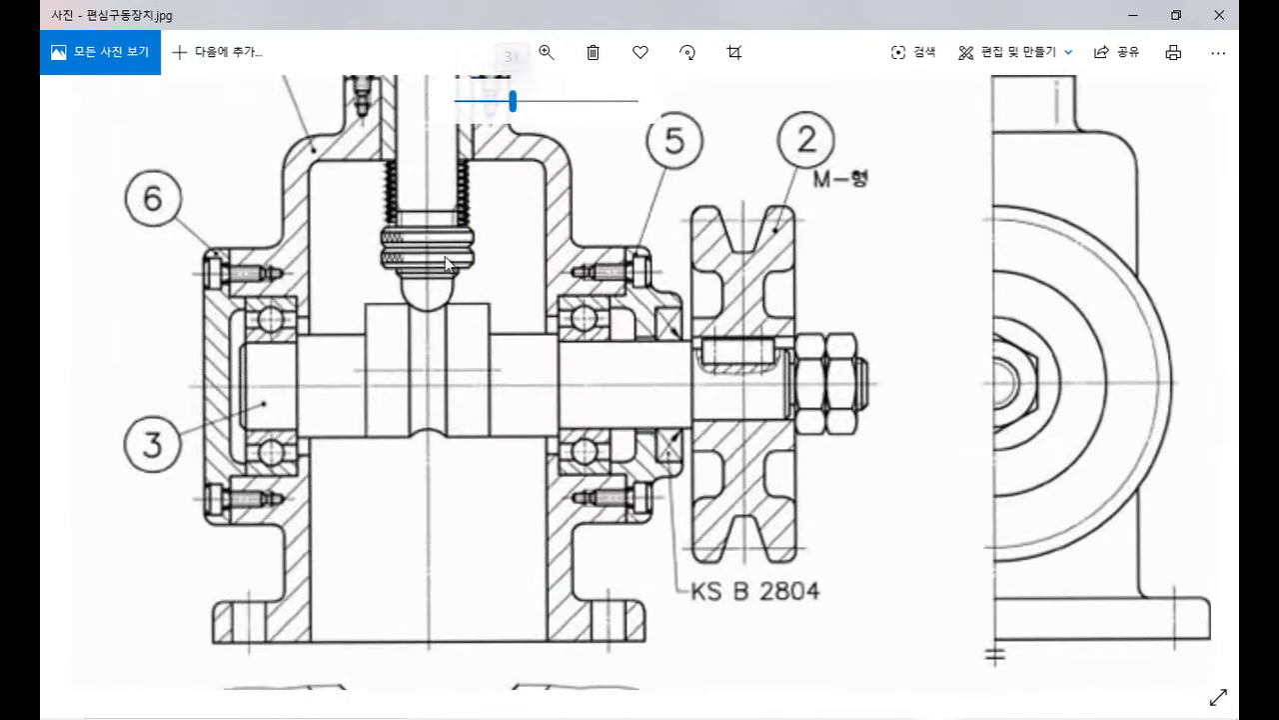
mouse_move(469, 315)
left_mouse_down()
mouse_move(708, 314)
mouse_move(589, 286)
mouse_move(763, 316)
left_mouse_up()
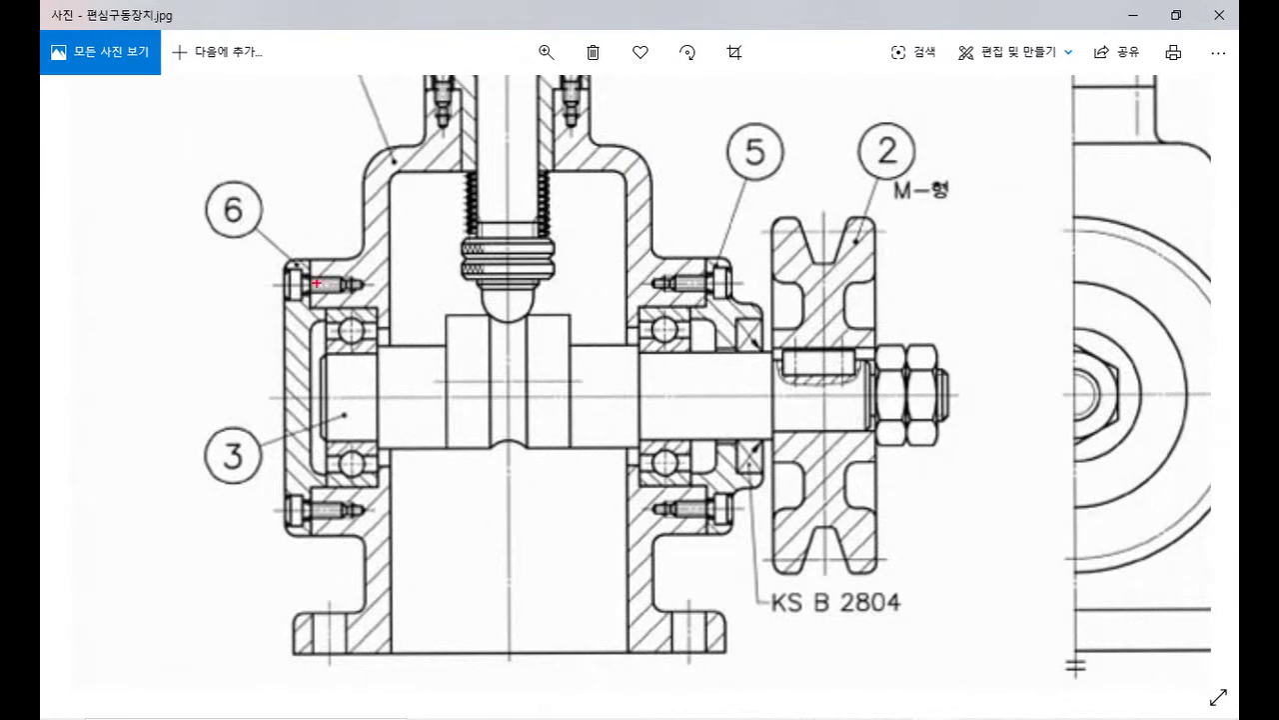
left_click_drag(310, 277, 311, 211)
left_click_drag(353, 278, 353, 212)
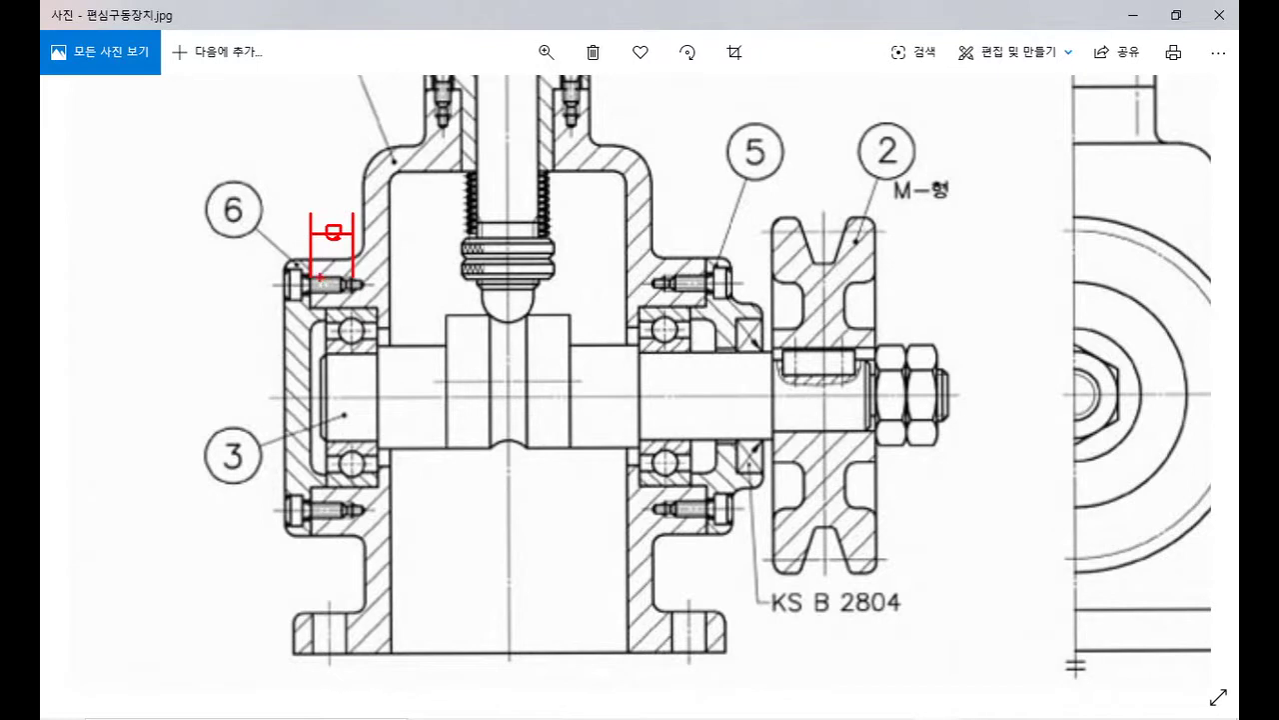
left_click_drag(291, 275, 264, 270)
left_click_drag(328, 294, 250, 294)
key("Escape")
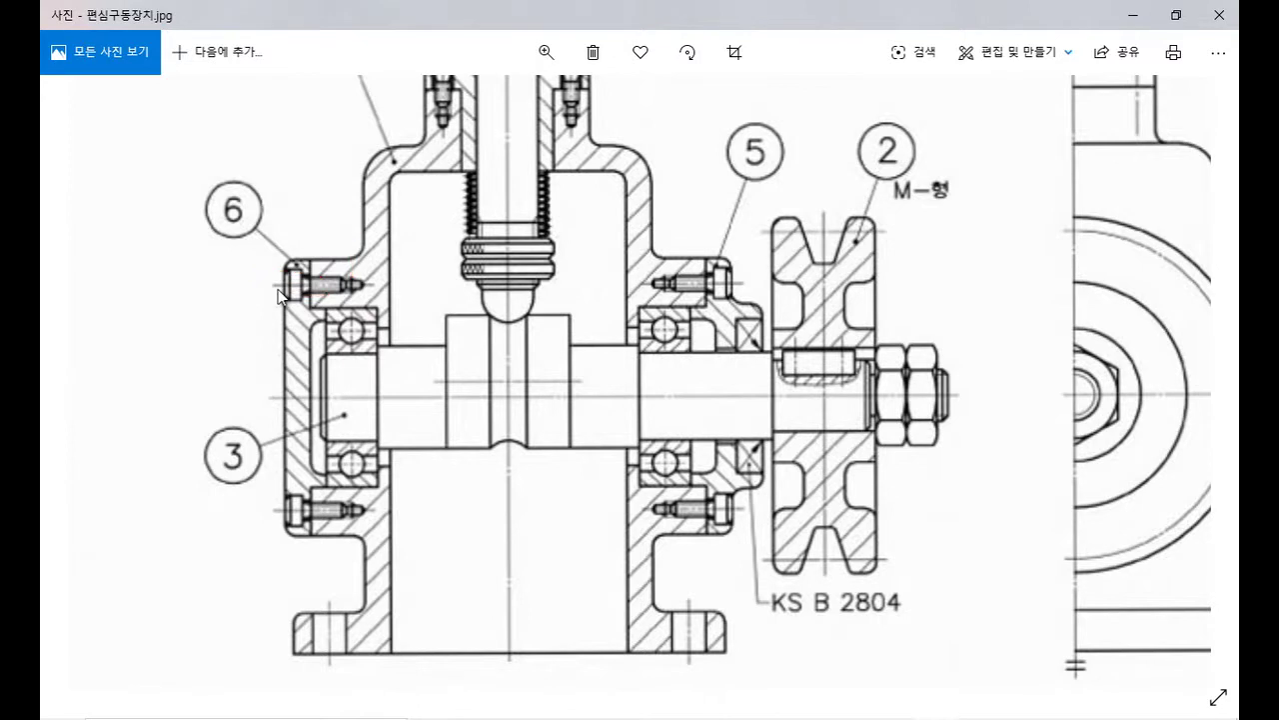
- Return to AutoCAD and offset the upper screw hole's center line by 1.5 to both sides
key("alt+Tab")
key("Escape")
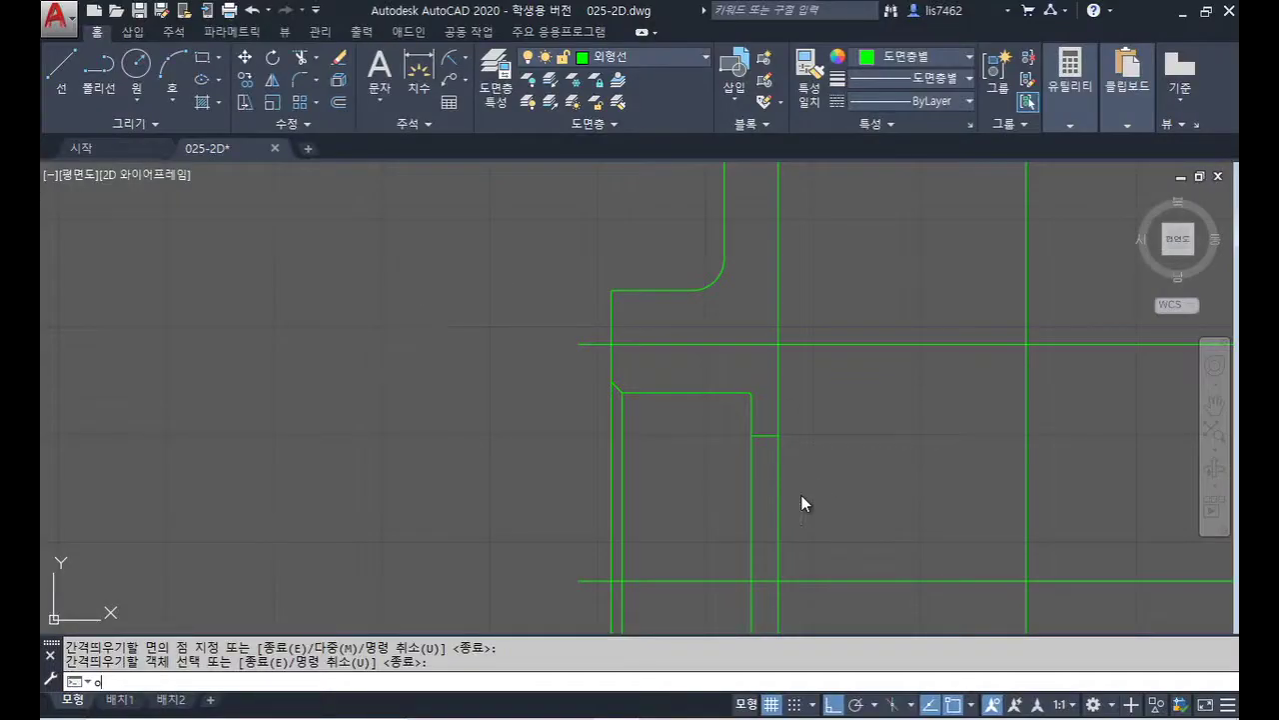
type("o")
key("Return")
type("1.5")
key("Return")
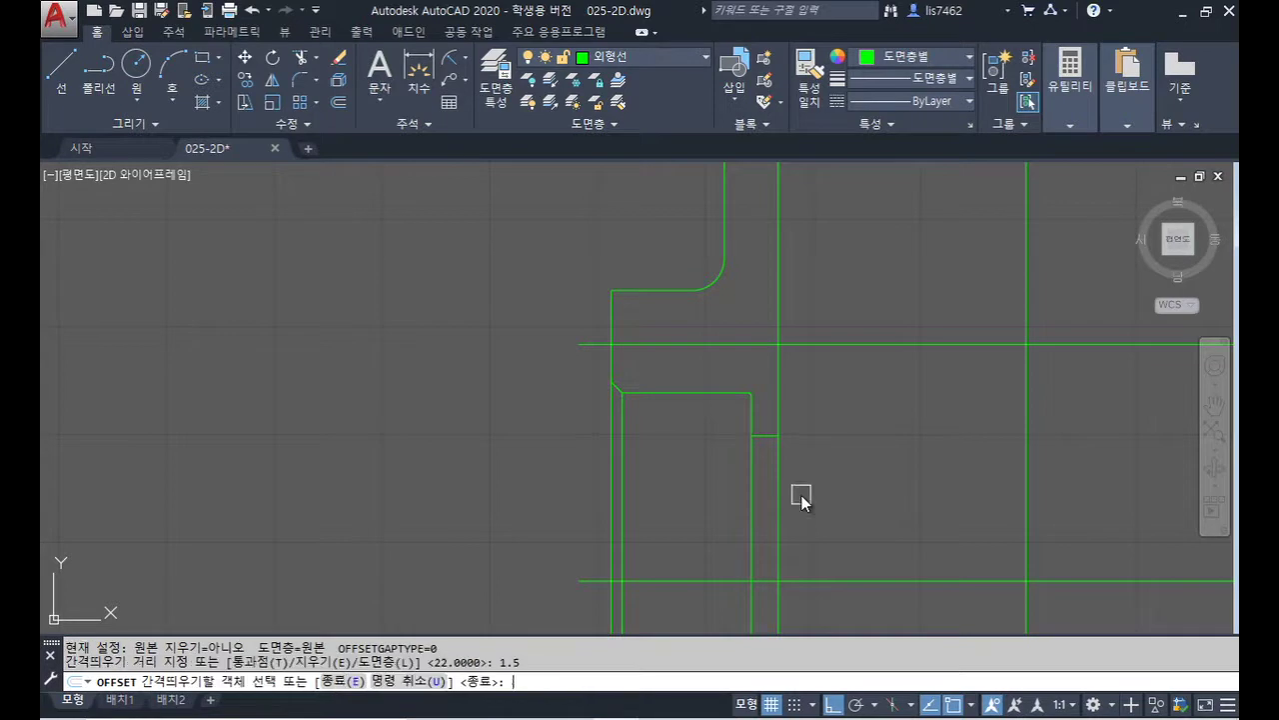
left_click(662, 346)
left_click(665, 352)
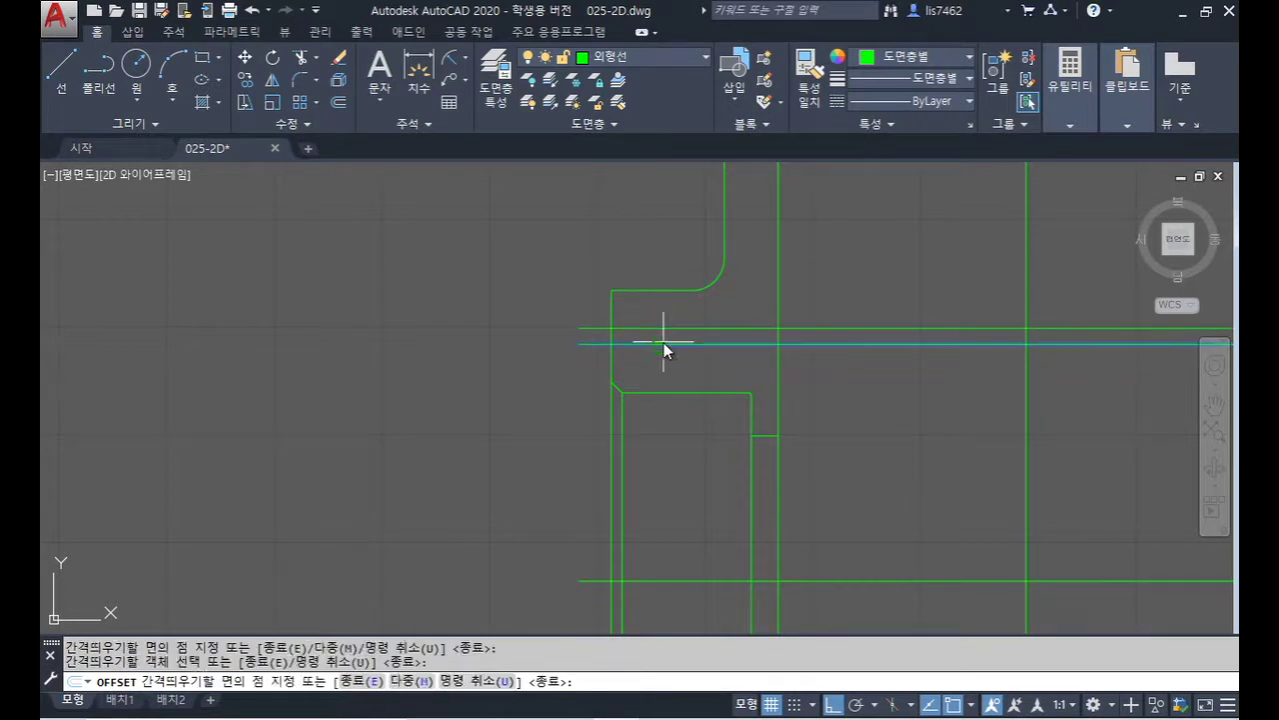
key("Return")
- Offset the housing's left outer face inward by 8 to mark the thread depth
key("Return")
type("t")
key("Return")
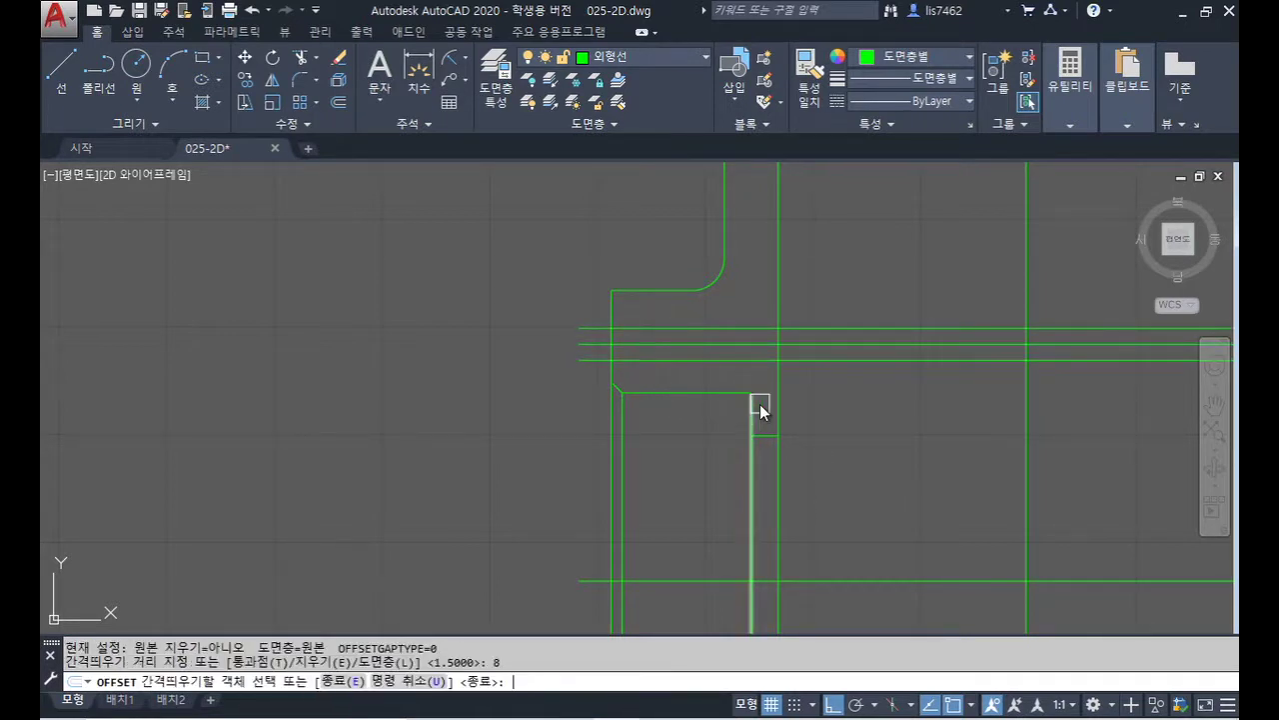
left_click(609, 295)
left_click(698, 317)
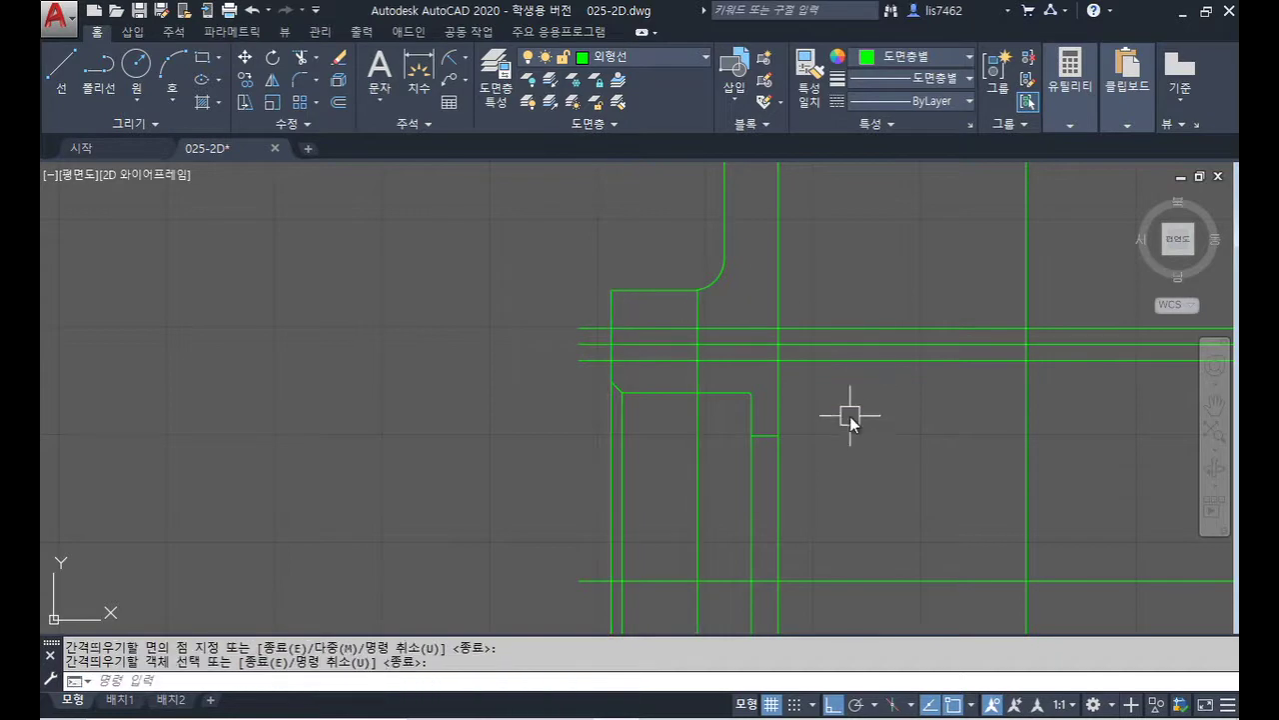
- Trim the offset lines to the outer face and depth line, leaving the screw hole's rectangular outline at the upper left flange
type("tr")
key("Return")
left_click(731, 379)
left_click(590, 321)
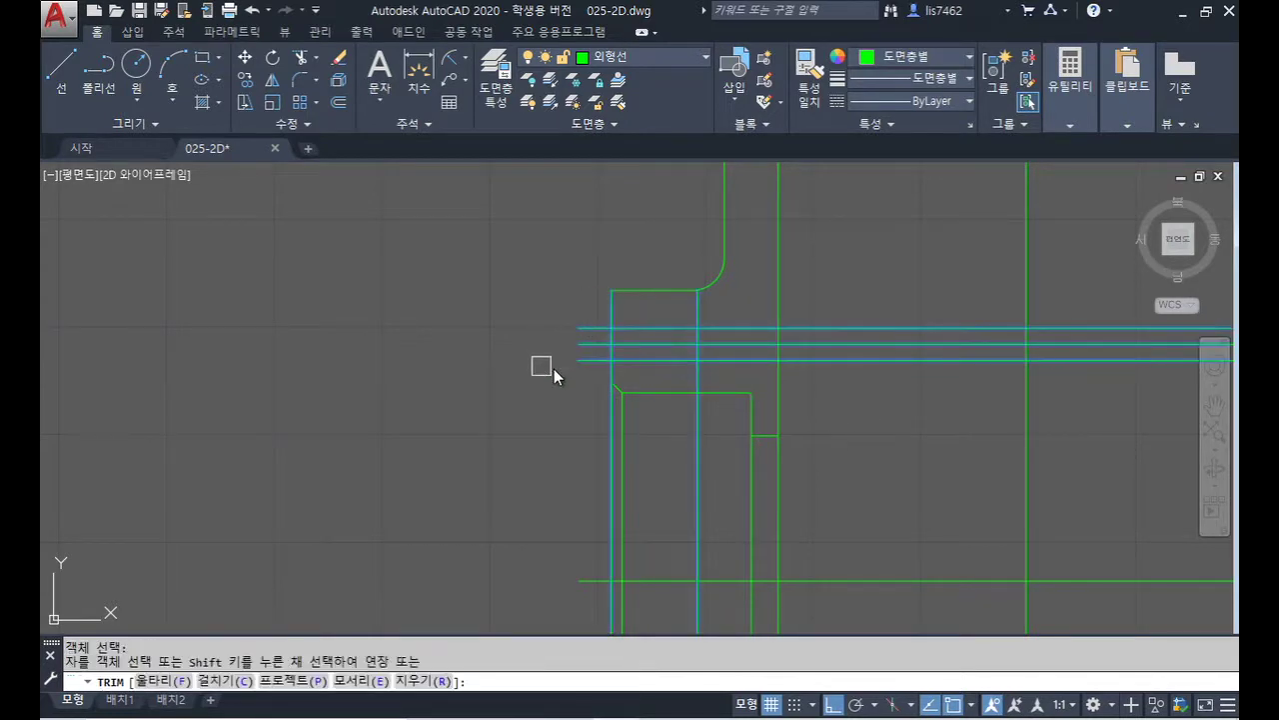
key("Return")
left_click(753, 378)
left_click(733, 313)
left_click(696, 305)
left_click(696, 375)
key("Return")
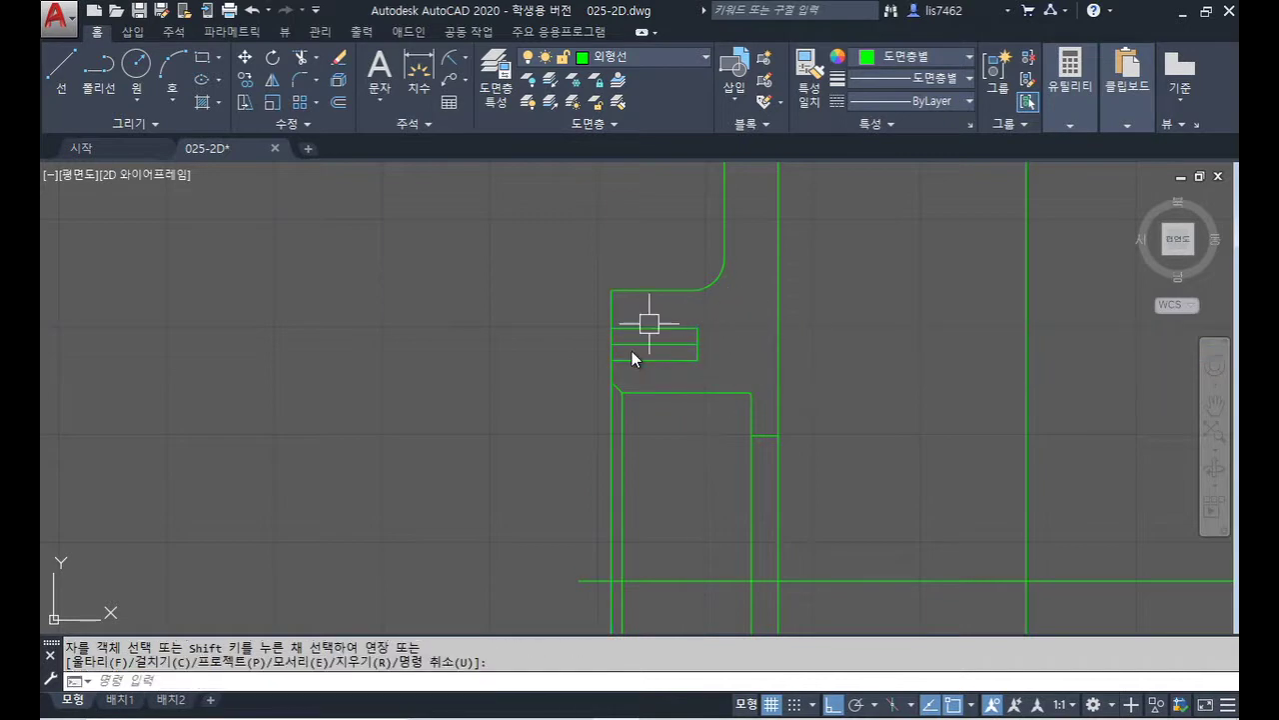
- Offset the screw hole's upper and lower edges inward by 0.3 to draw the thread's minor diameter
scroll(676, 350, "up", 2)
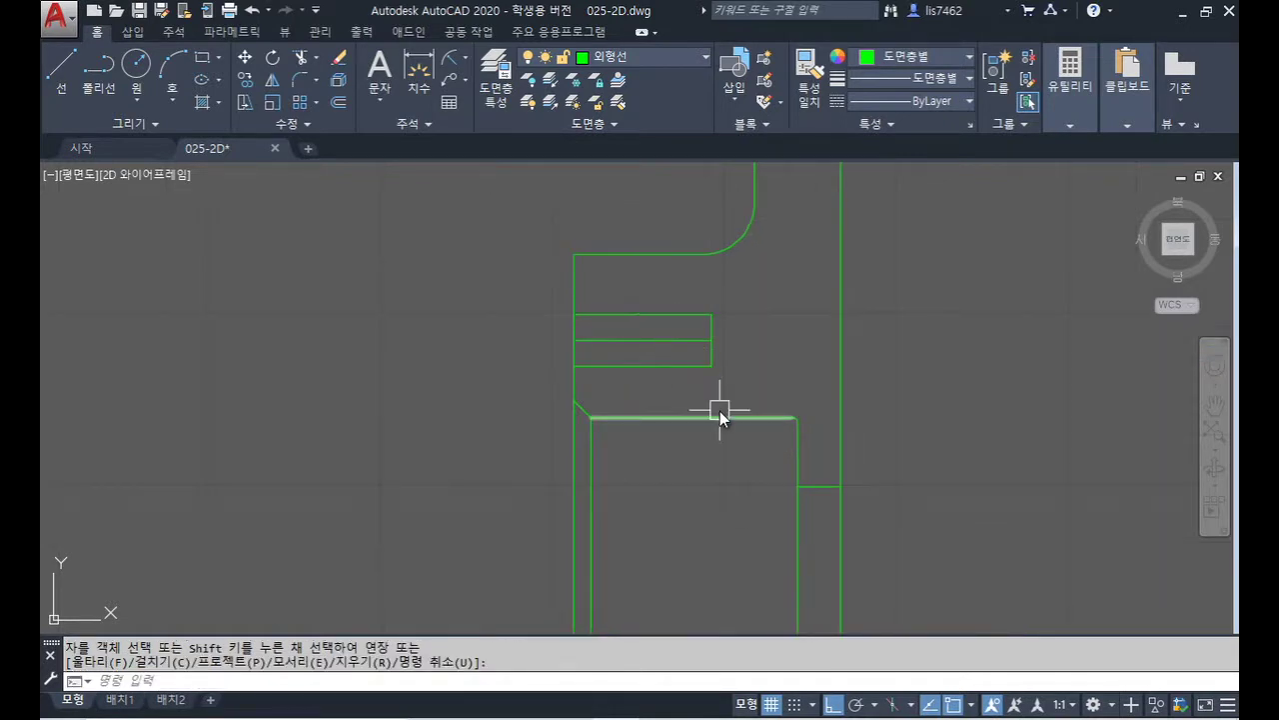
type("o")
key("Return")
type("0.3")
key("Return")
scroll(637, 352, "up", 2)
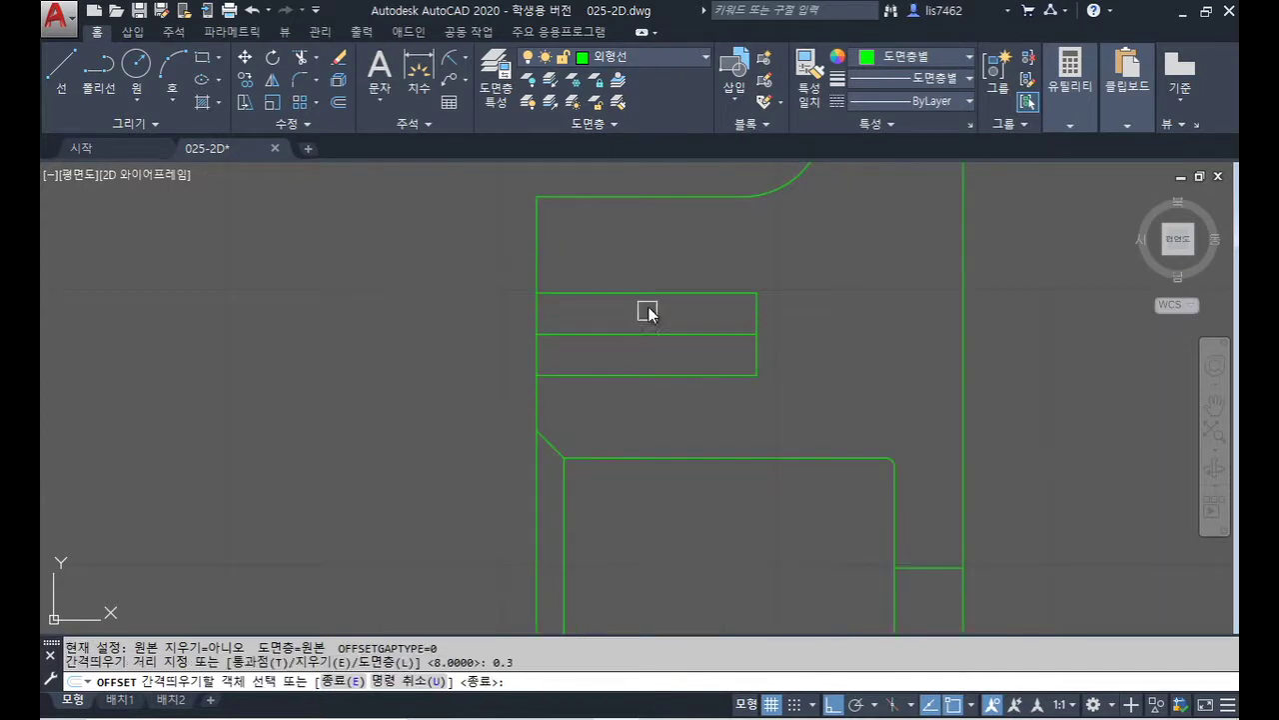
left_click(648, 295)
left_click(650, 319)
left_click(654, 372)
left_click(651, 346)
key("Return")
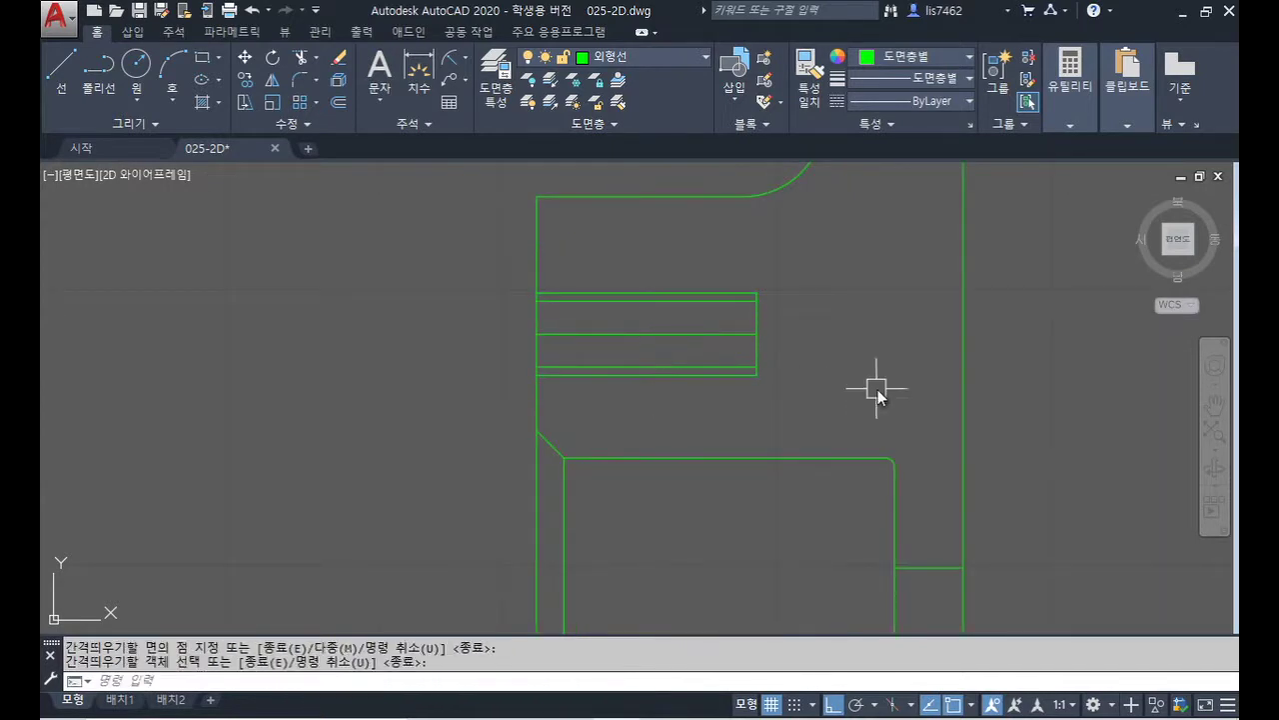
- Offset the screw hole's thread depth line by 2 further into the flange to mark the drill depth
key("Return")
type("2")
key("Return")
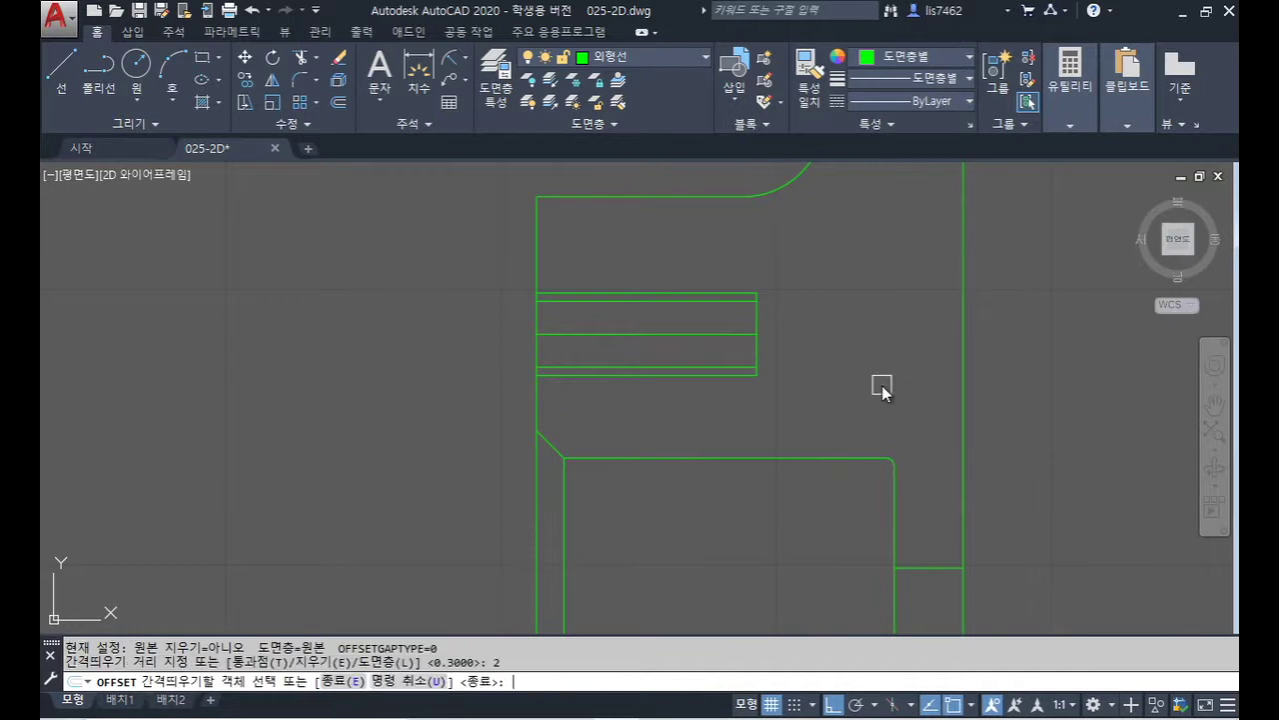
left_click(758, 318)
left_click(863, 363)
key("Return")
- Extend the two minor diameter lines and the screw hole's center line to the drill depth line
type("ex")
key("Return")
key("Return")
left_click(730, 302)
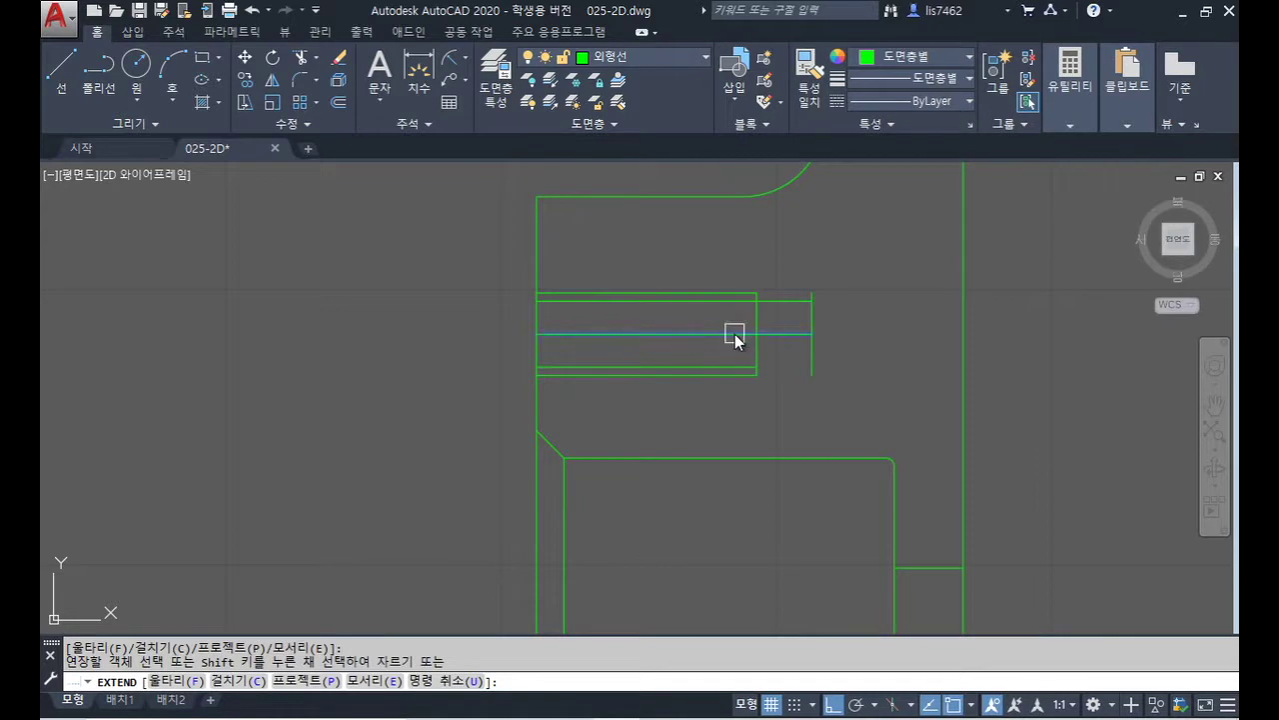
left_click(735, 334)
left_click(740, 367)
key("Return")
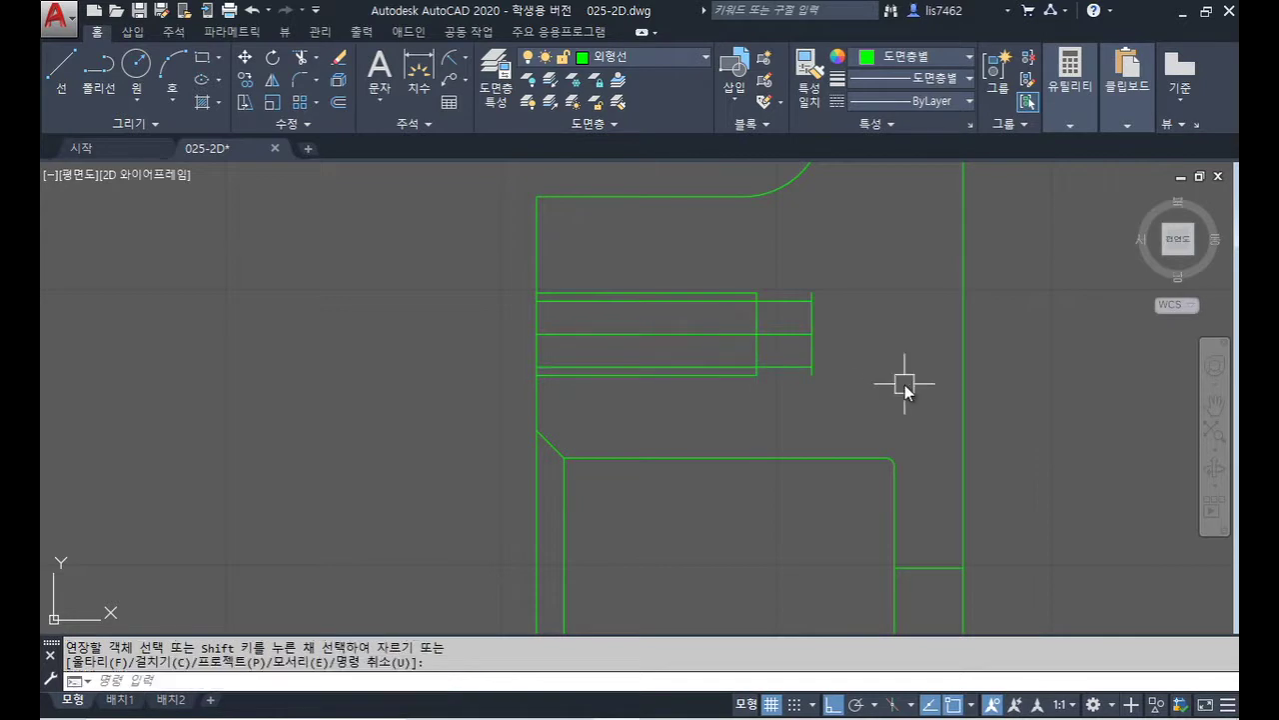
- Trim the ends of the drill depth line that project beyond the minor diameter lines
type("tr")
key("Return")
key("Return")
left_click(812, 296)
left_click(811, 371)
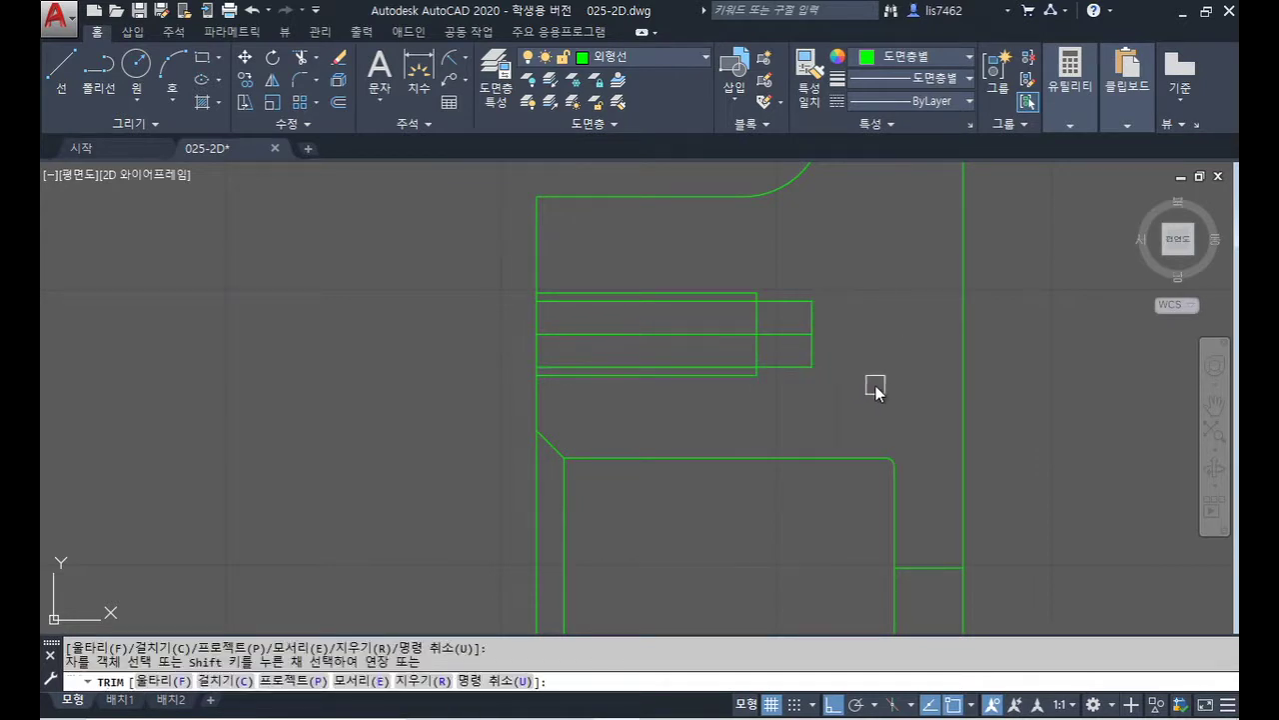
key("Return")
- Turn ortho off and draw a line 5 long at 60° from the lower corner of the drill end
type("l")
key("Return")
left_click(811, 368)
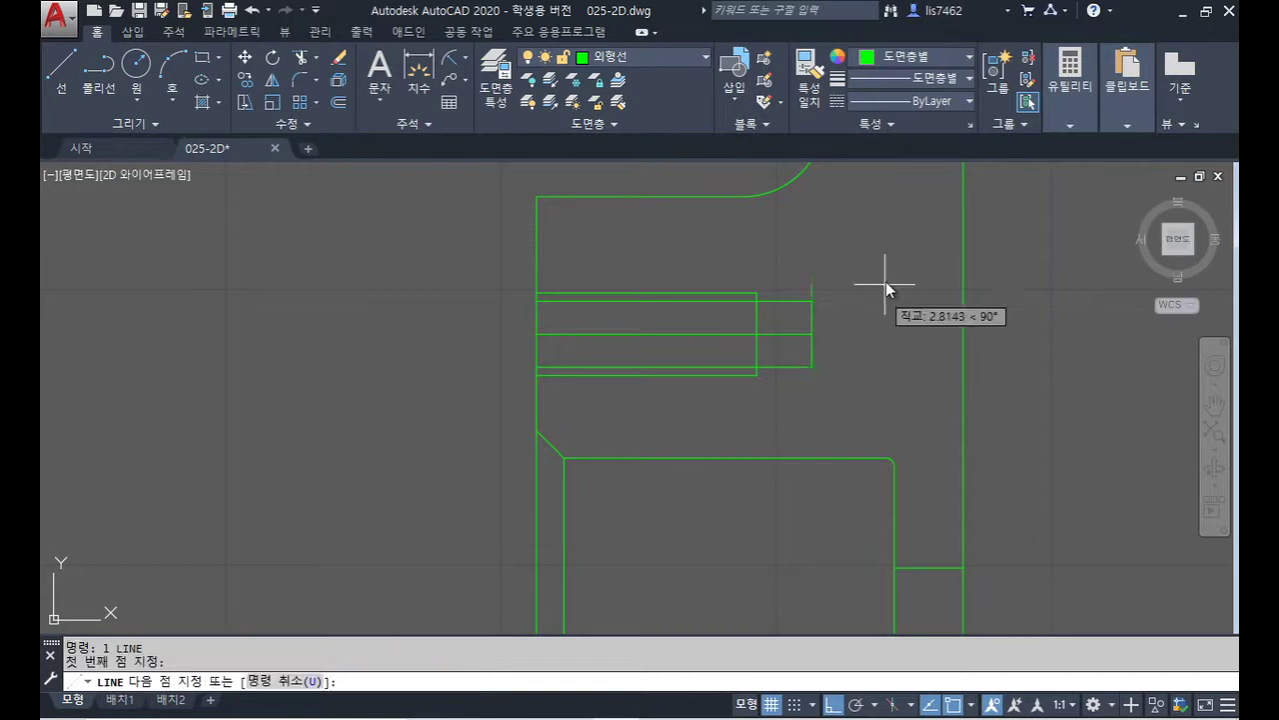
key("F8")
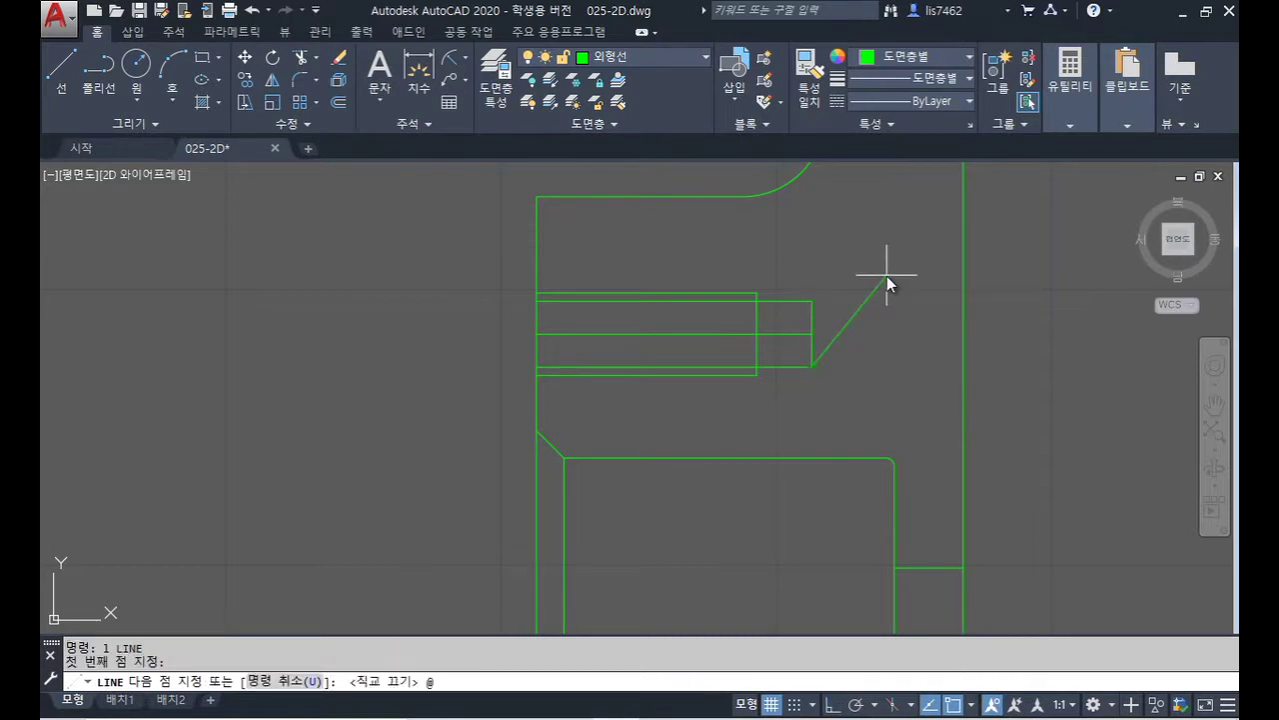
type("@5<60")
key("Return")
key("Return")
- Extend the screw hole's center line to the slanted line and trim the slanted line beyond their intersection
type("ex")
key("Return")
key("Return")
left_click(789, 332)
key("Escape")
type("tr")
key("Return")
key("Return")
left_click(847, 300)
- Draw a line from the upper corner of the drill end to the tip to close the drill point
type("l")
key("Return")
left_click(811, 300)
left_click(830, 334)
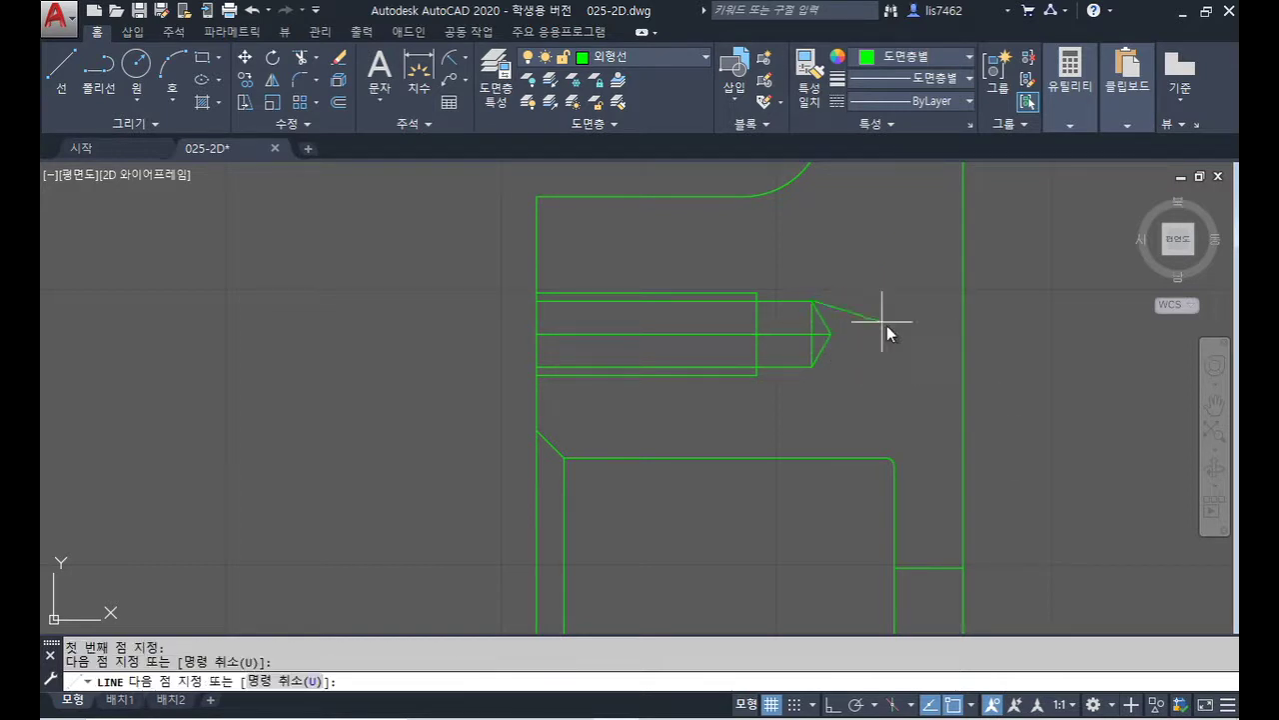
key("Return")
- Draw a line 3 long at 30° from the lower corner of the thread end for the incomplete thread
key("Return")
left_click(759, 378)
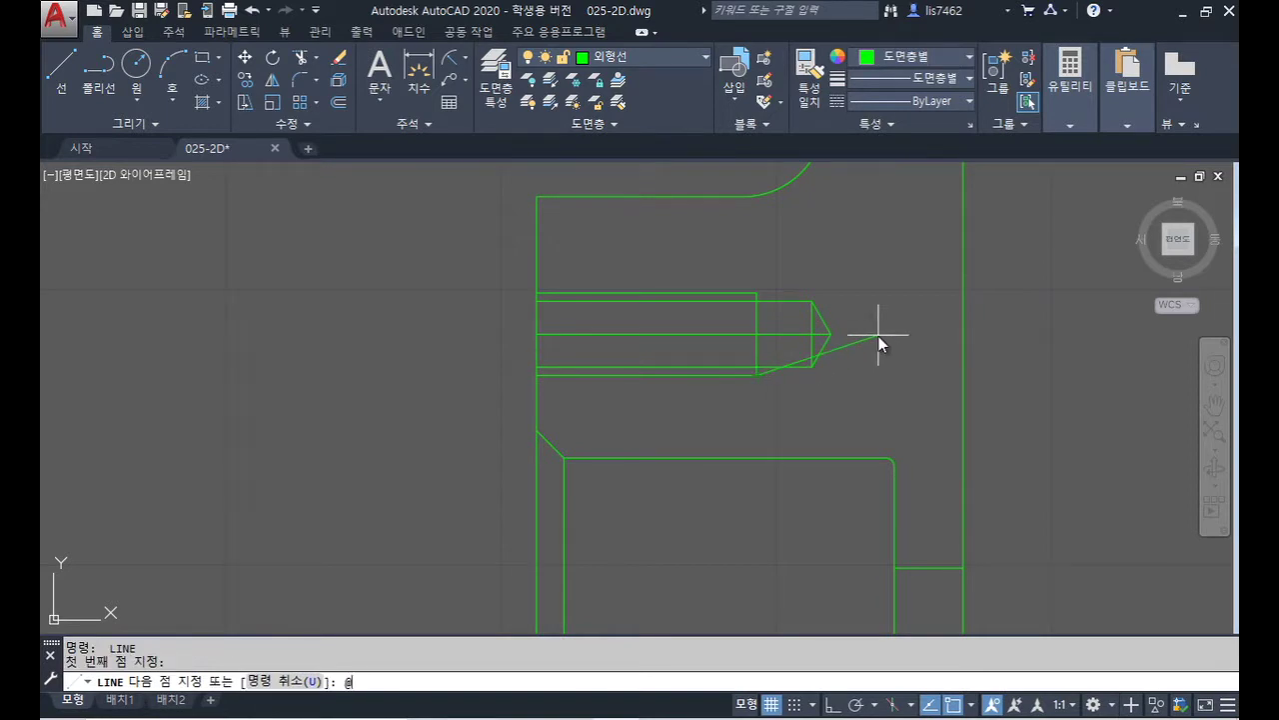
type("@3<30")
key("Return")
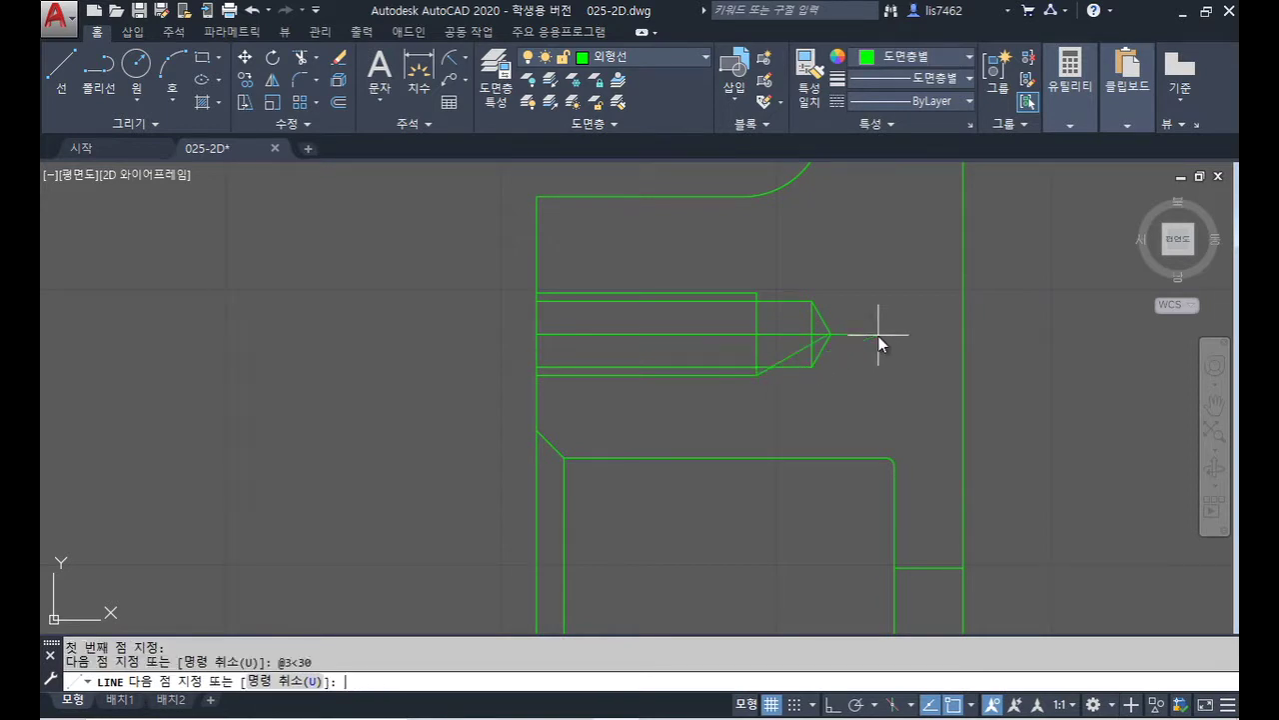
key("Return")
- Trim the 30° incomplete thread line back to the lower minor diameter line
type("tr")
key("Return")
key("Return")
left_click(790, 354)
key("Escape")
- Mirror the short incomplete thread line about the screw hole's center line, keeping the original
type("mi")
key("Return")
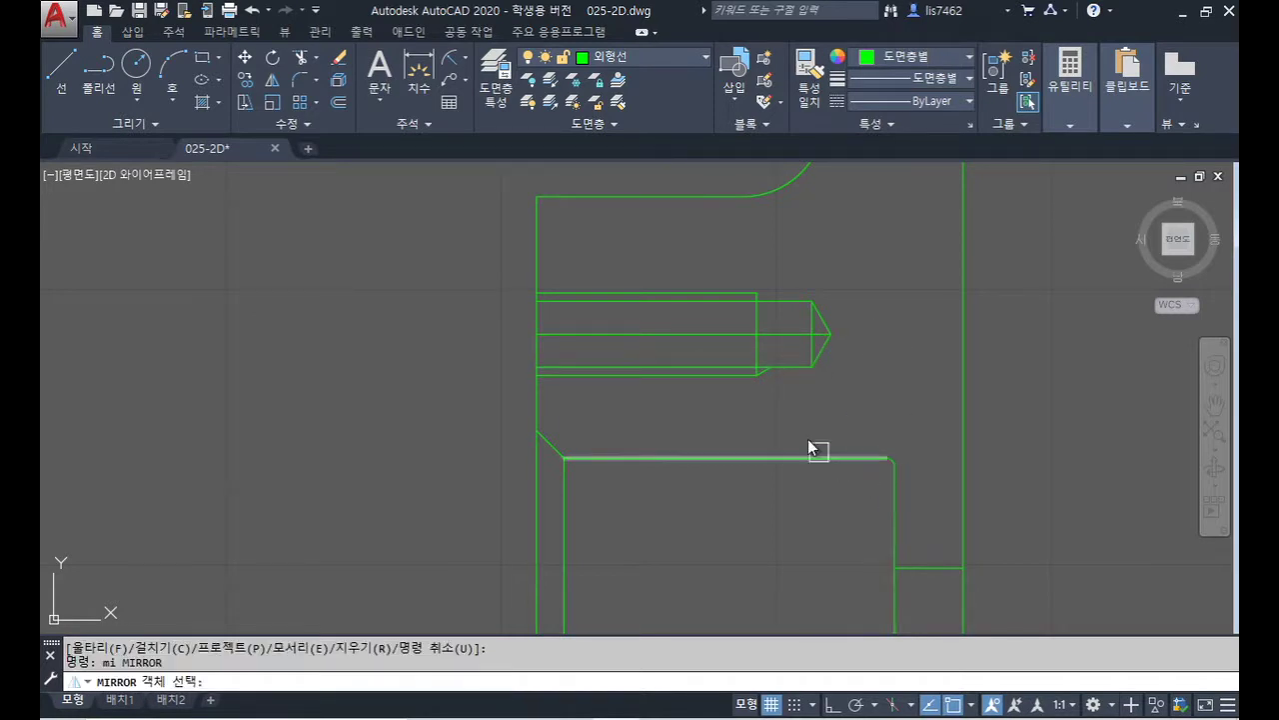
left_click(764, 373)
key("Return")
left_click(757, 335)
left_click(865, 347)
key("Return")
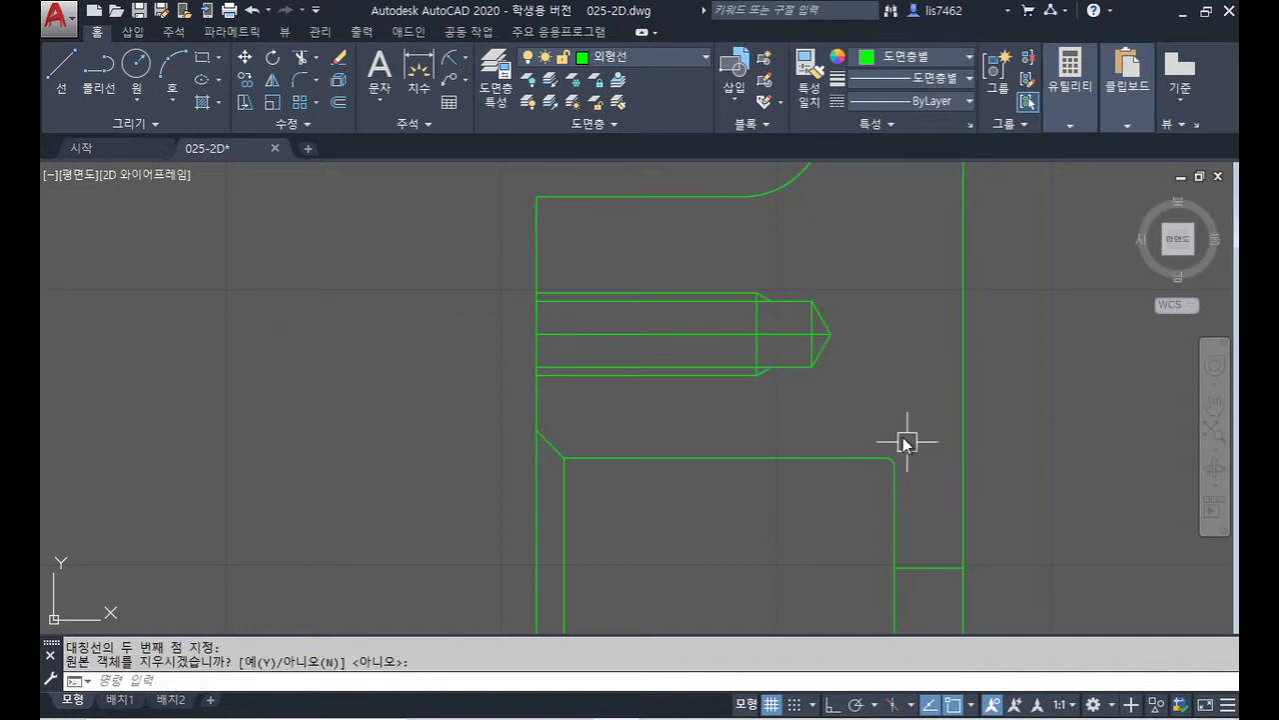
- Lengthen the screw hole's center line at both ends using the default delta length
type("len")
key("Return")
type("de")
key("Return")
key("Return")
left_click(676, 336)
left_click(803, 330)
left_click(803, 330)
left_click(802, 331)
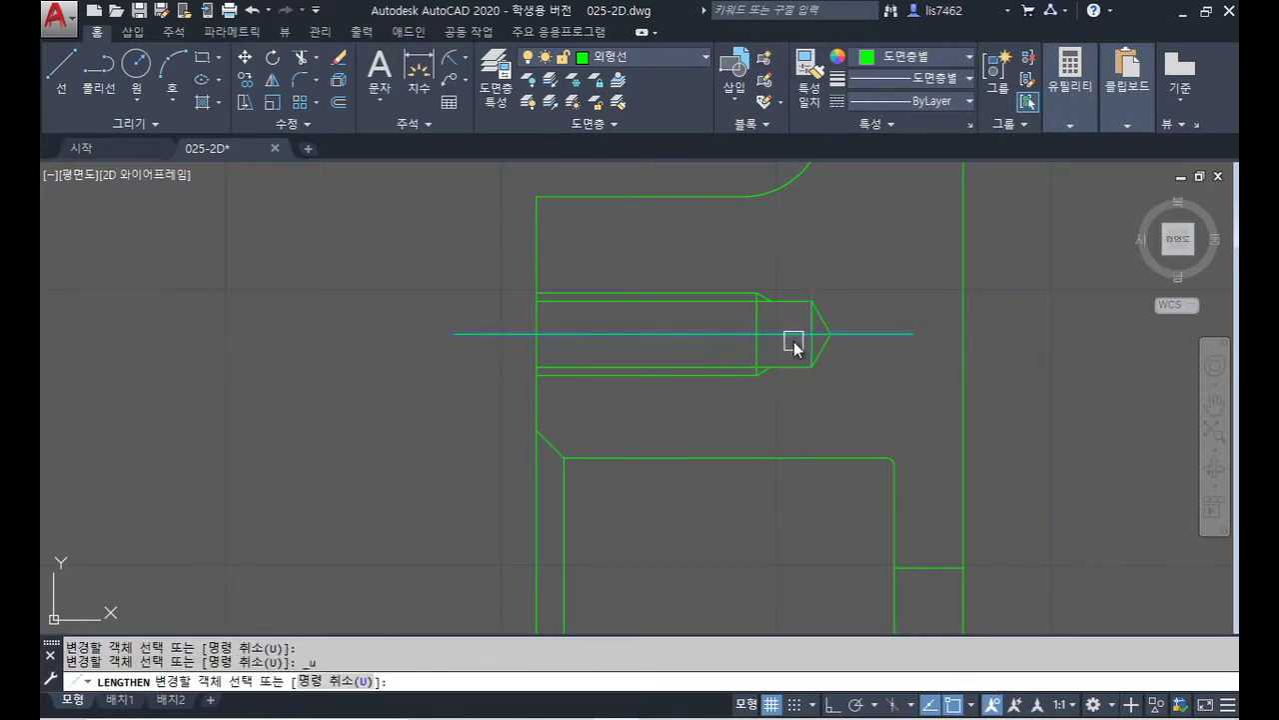
key("Return")
- Move the screw hole's center line to the 중심선 layer
left_click(699, 336)
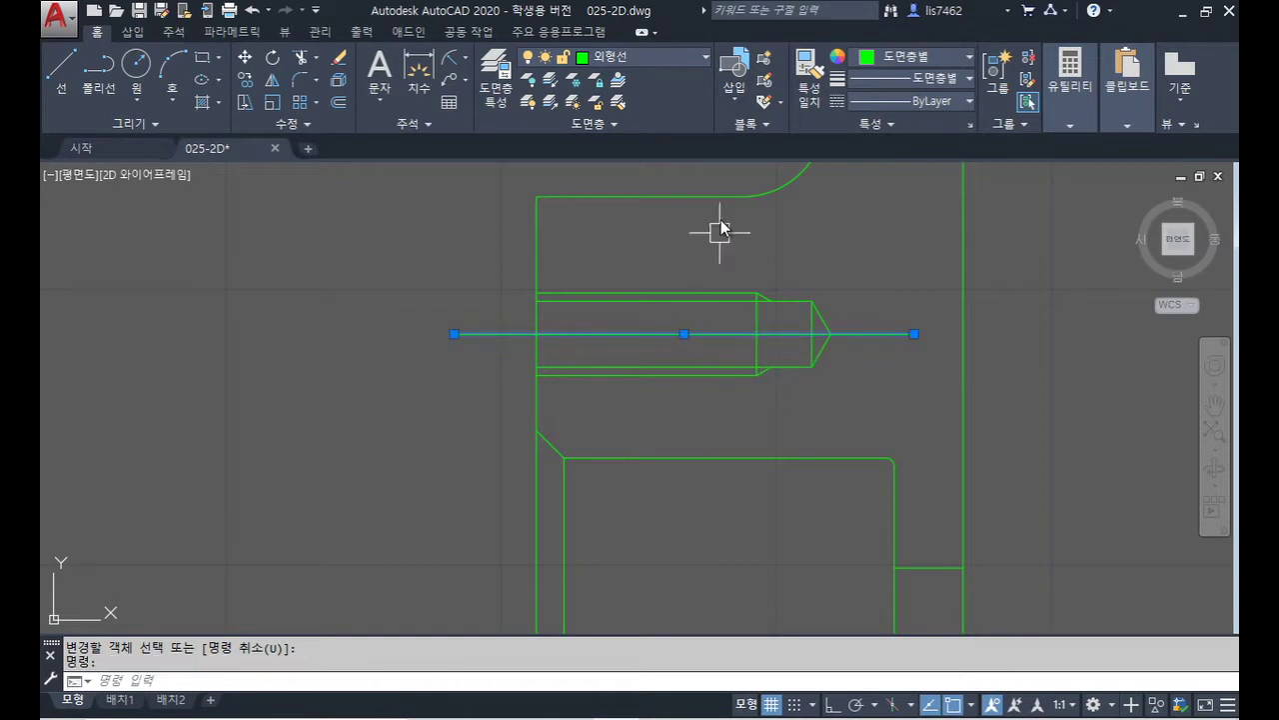
left_click(647, 60)
left_click(636, 237)
key("Escape")
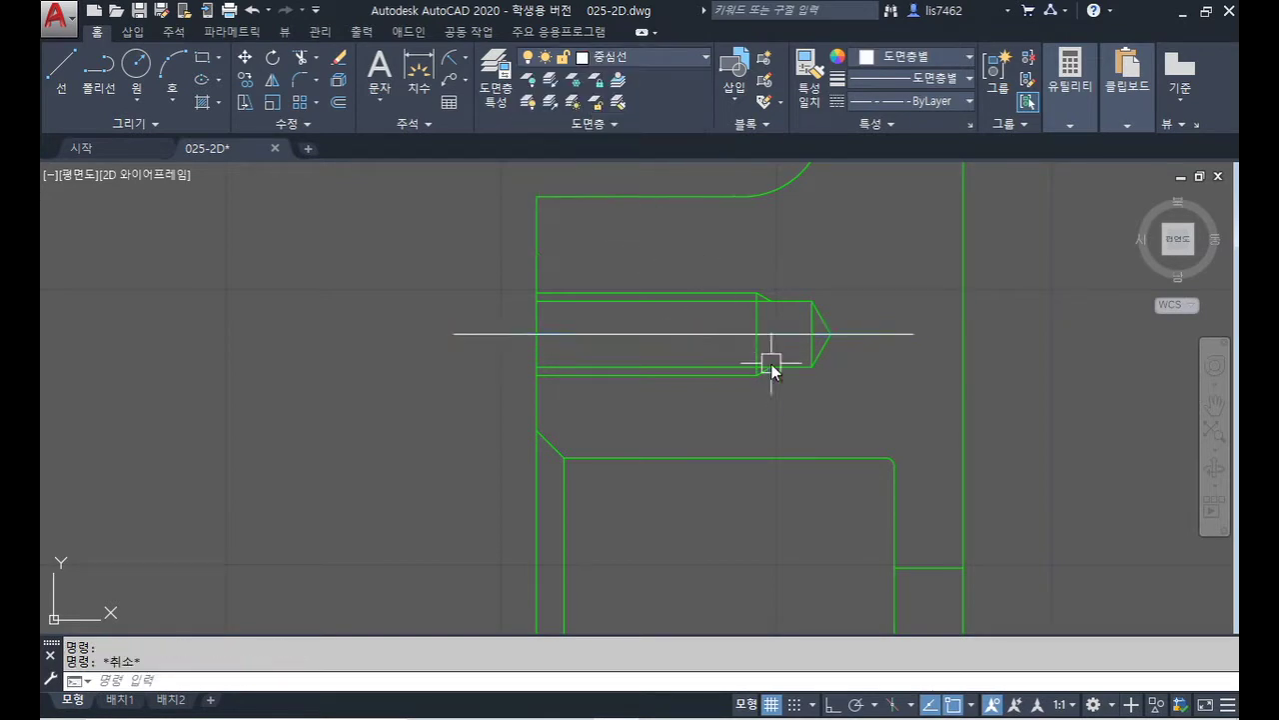
- Set the global linetype scale (LTSCALE) to 0.3
mouse_move(892, 491)
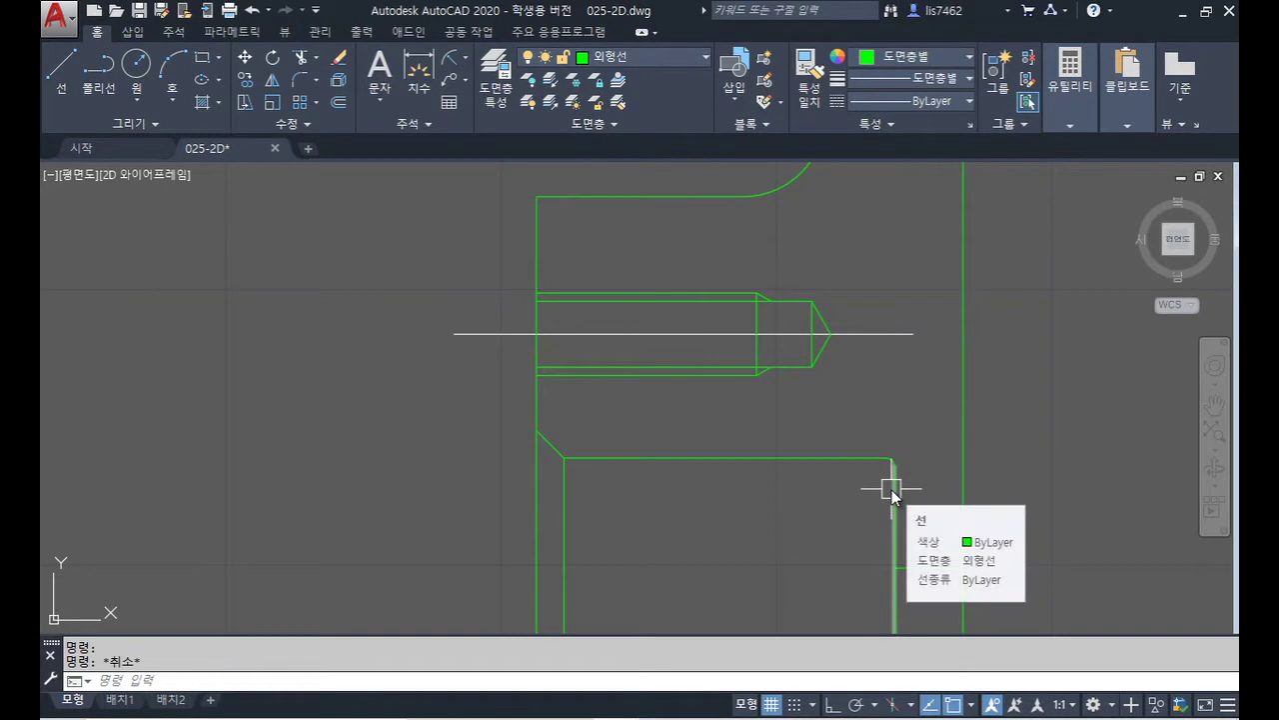
type("LTS")
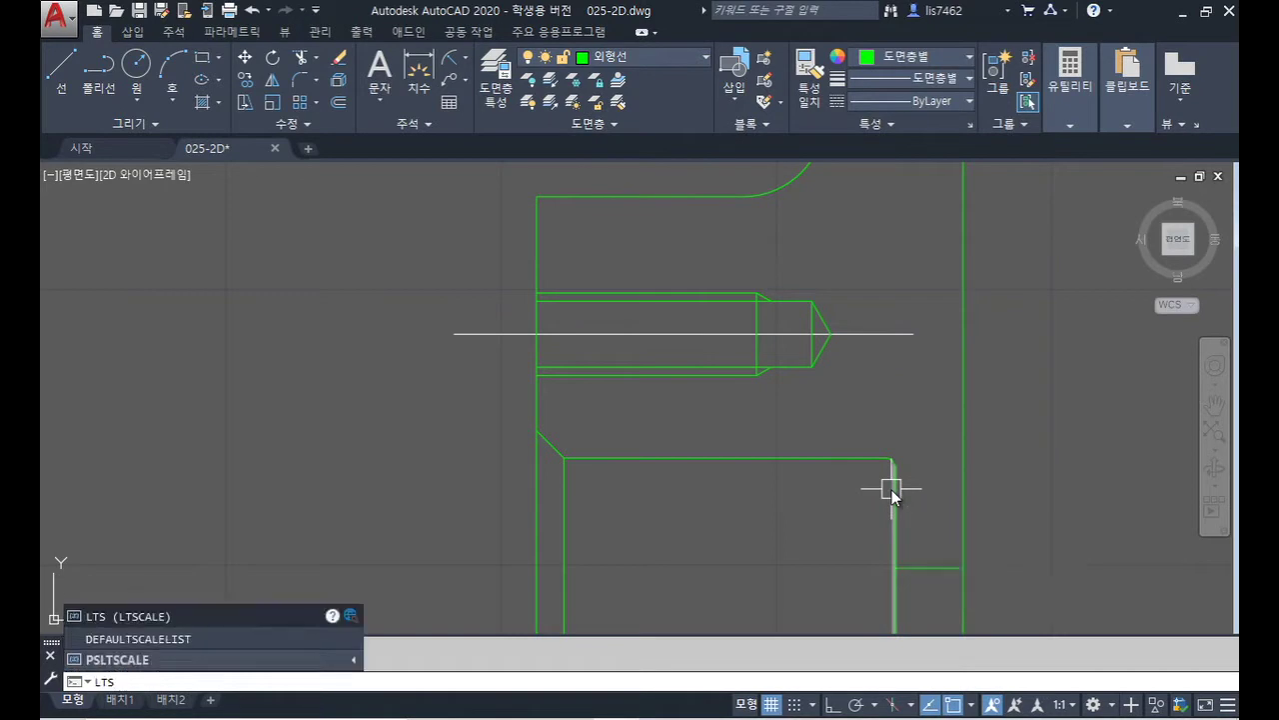
key("Return")
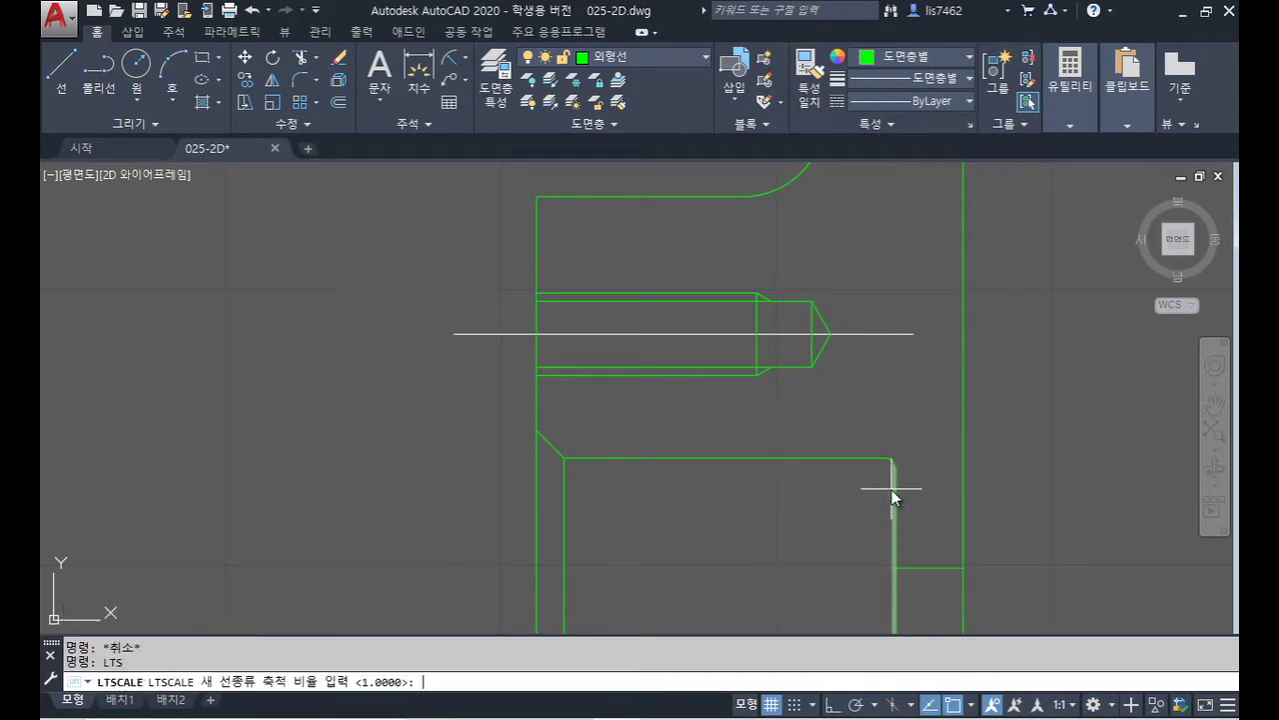
key("Return")
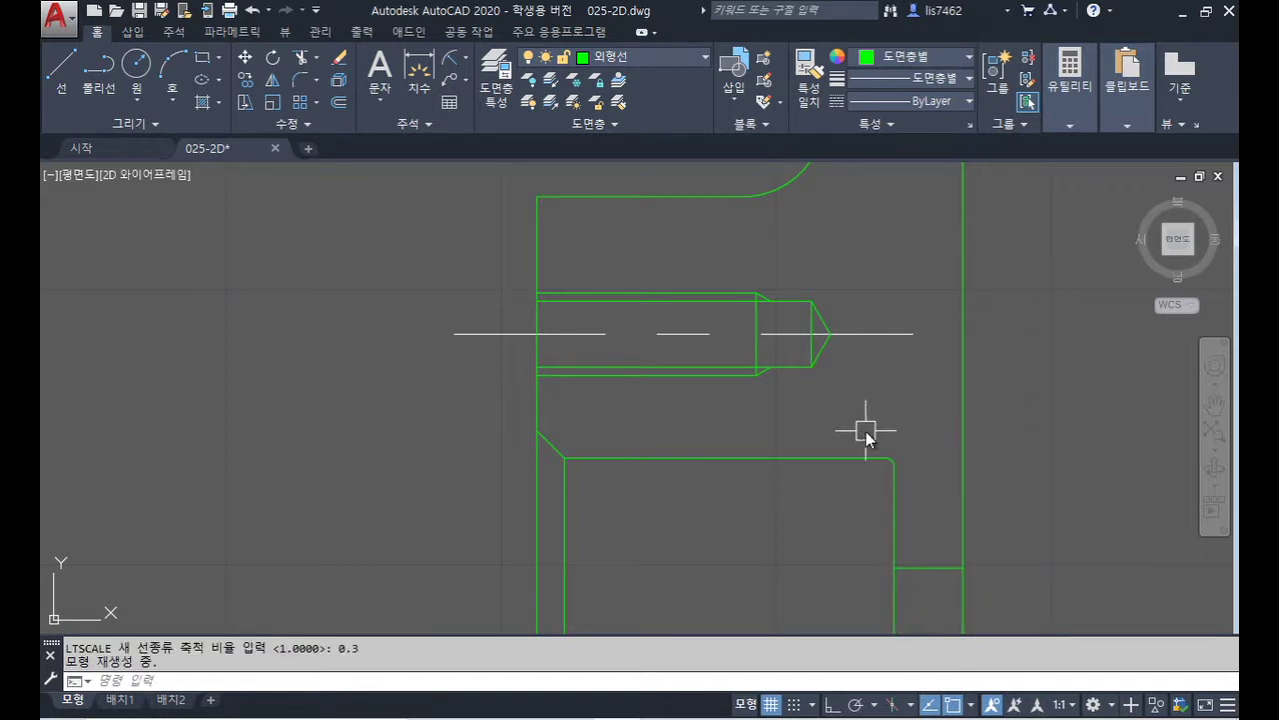
- Move the screw hole's two major diameter lines and both incomplete thread lines to the red thin-line layer
left_click(721, 293)
scroll(772, 292, "up", 2)
left_click(762, 306)
left_click(654, 503)
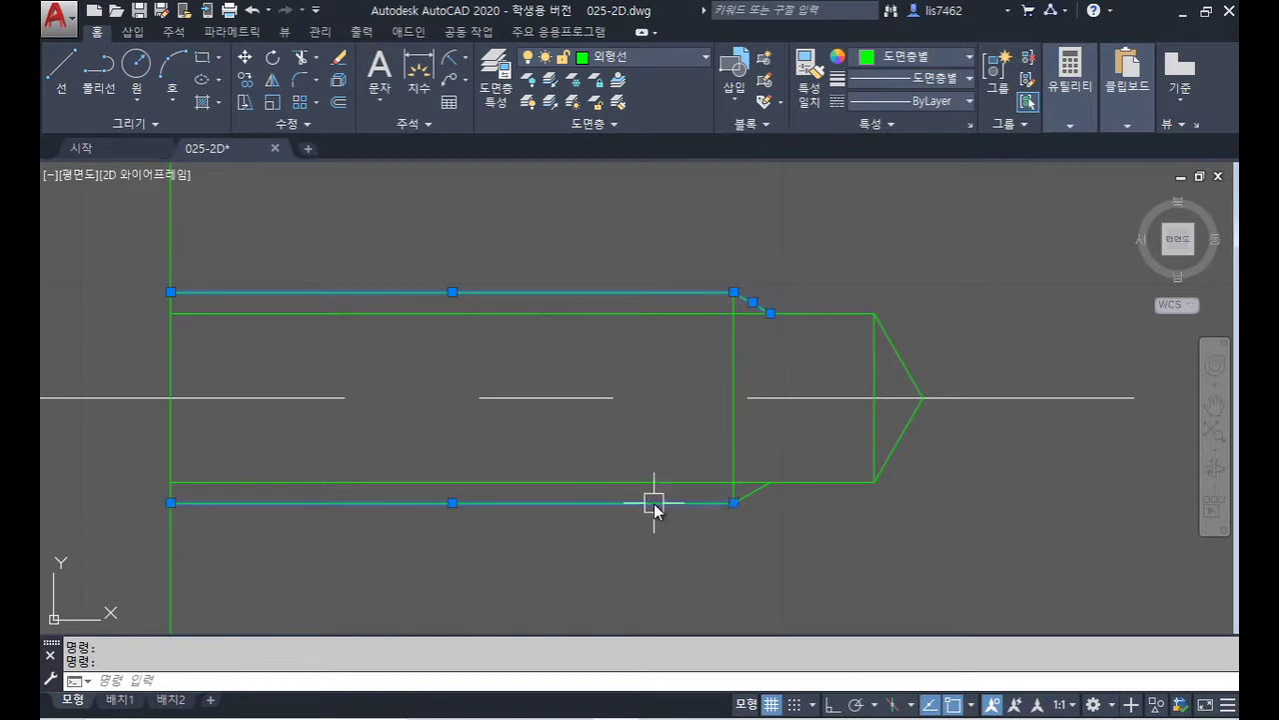
left_click(751, 499)
left_click(631, 58)
left_click(649, 249)
key("Escape")
- Mirror the complete upper left screw hole about the bearing bores' horizontal center line, keeping the original
scroll(899, 300, "down", 5)
middle_click_drag(933, 286, 852, 357)
scroll(804, 340, "down", 4)
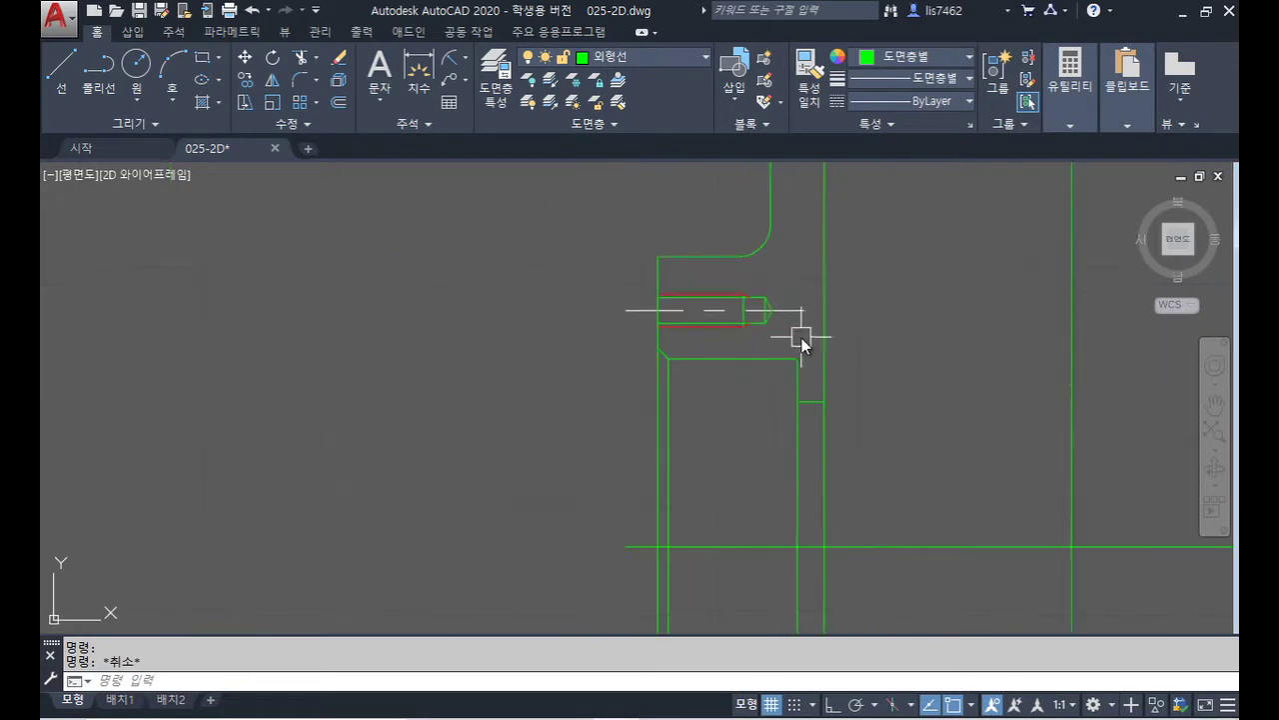
scroll(703, 320, "down", 1)
scroll(690, 314, "up", 5)
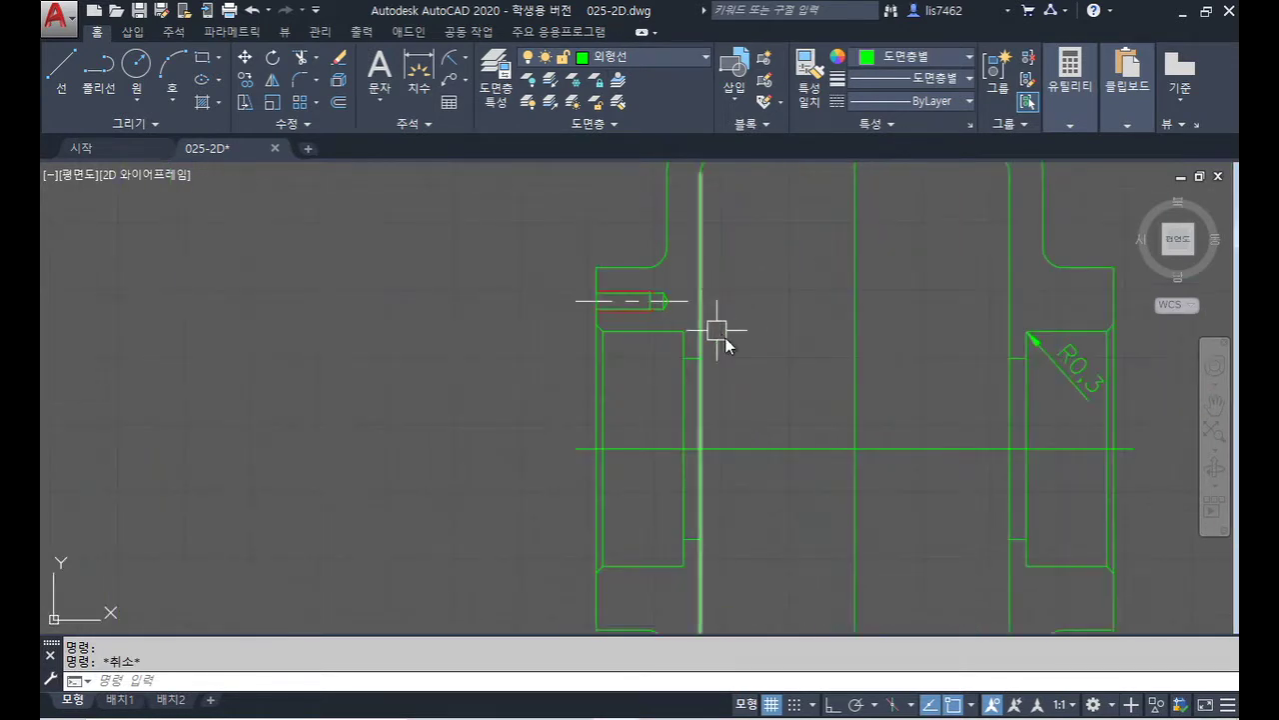
type("mi")
key("Return")
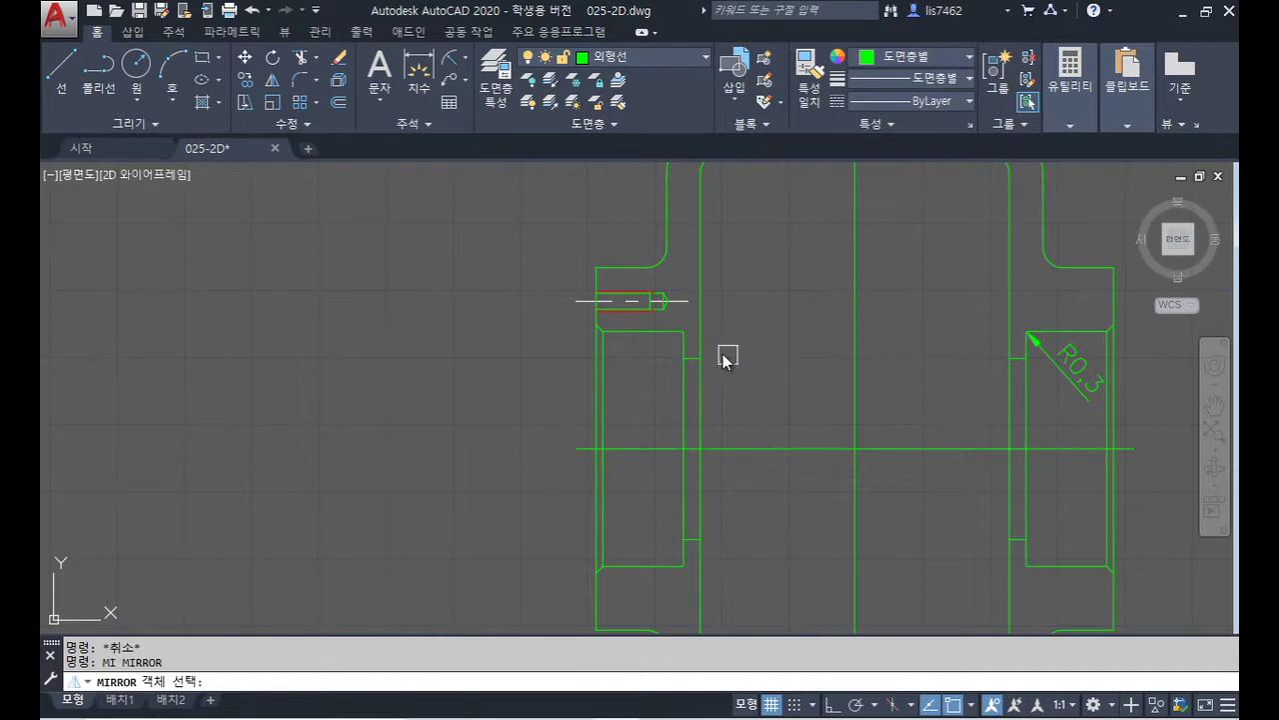
left_click(551, 280)
left_click(691, 319)
key("Return")
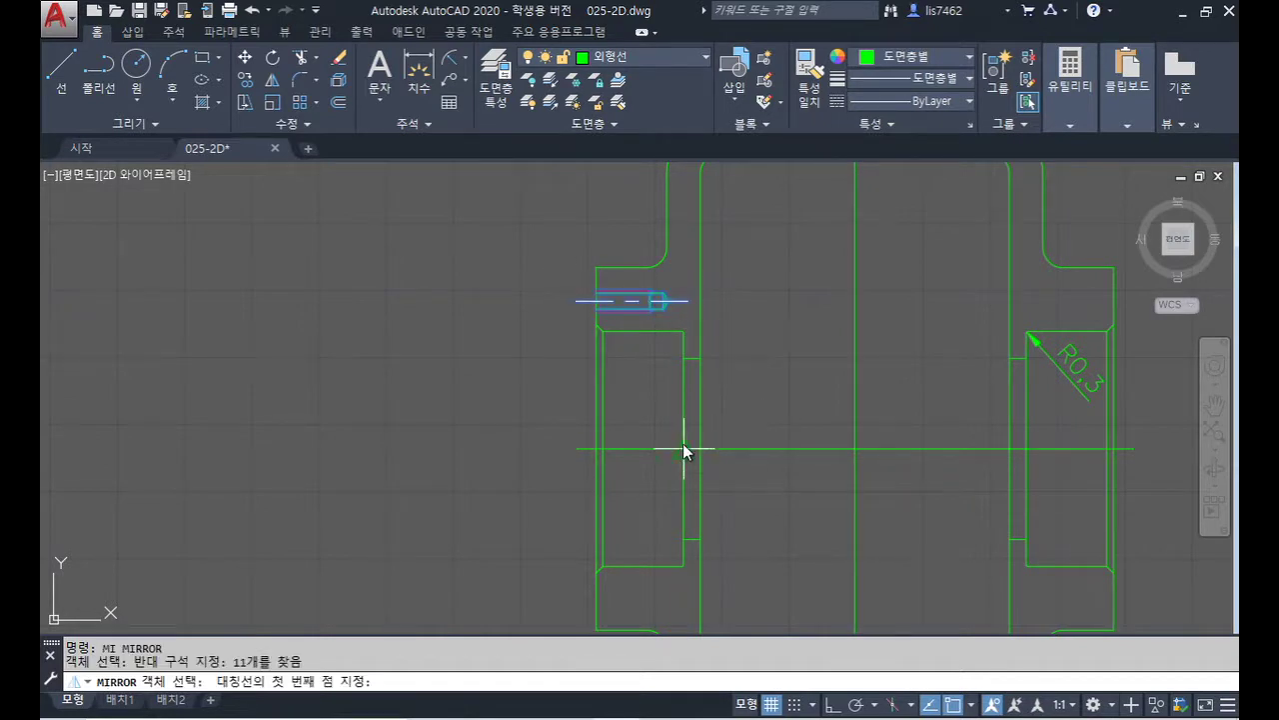
left_click(700, 449)
left_click(784, 448)
key("Return")
- Mirror both left screw holes about the housing's vertical center line to the right flange, keeping the originals
middle_click_drag(752, 430, 724, 357)
key("Return")
left_click(510, 206)
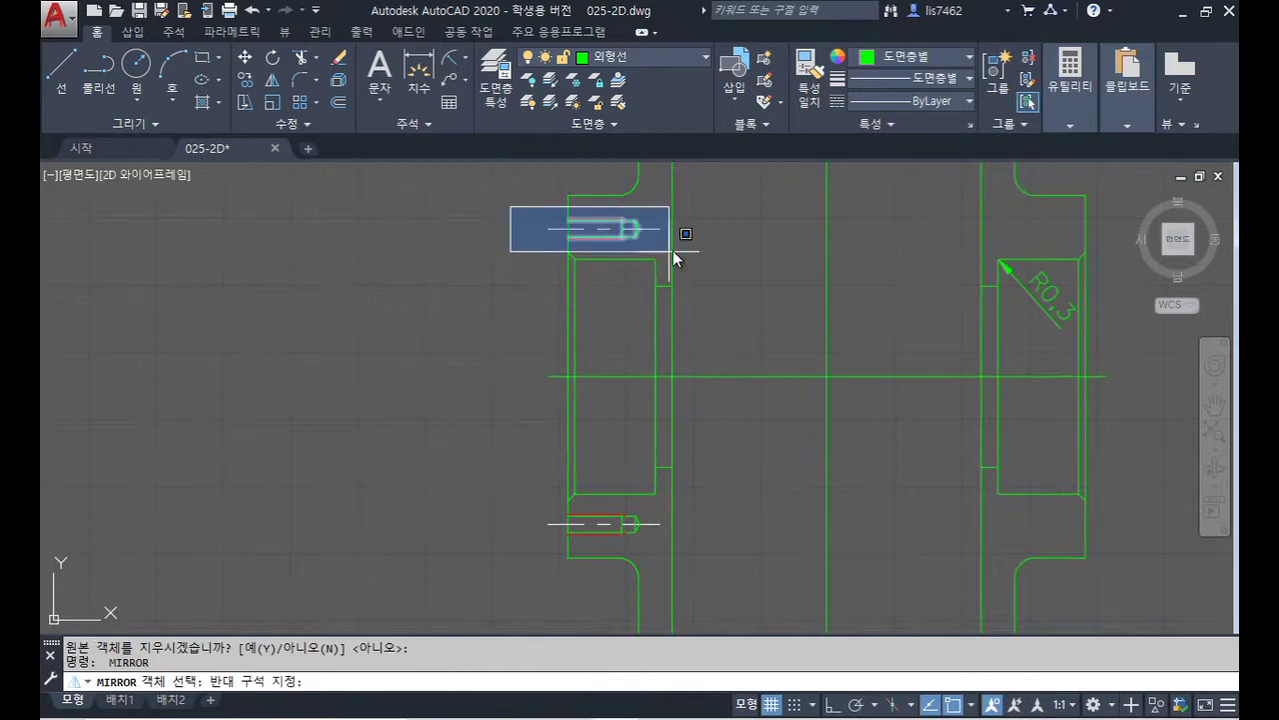
left_click(686, 270)
left_click(507, 506)
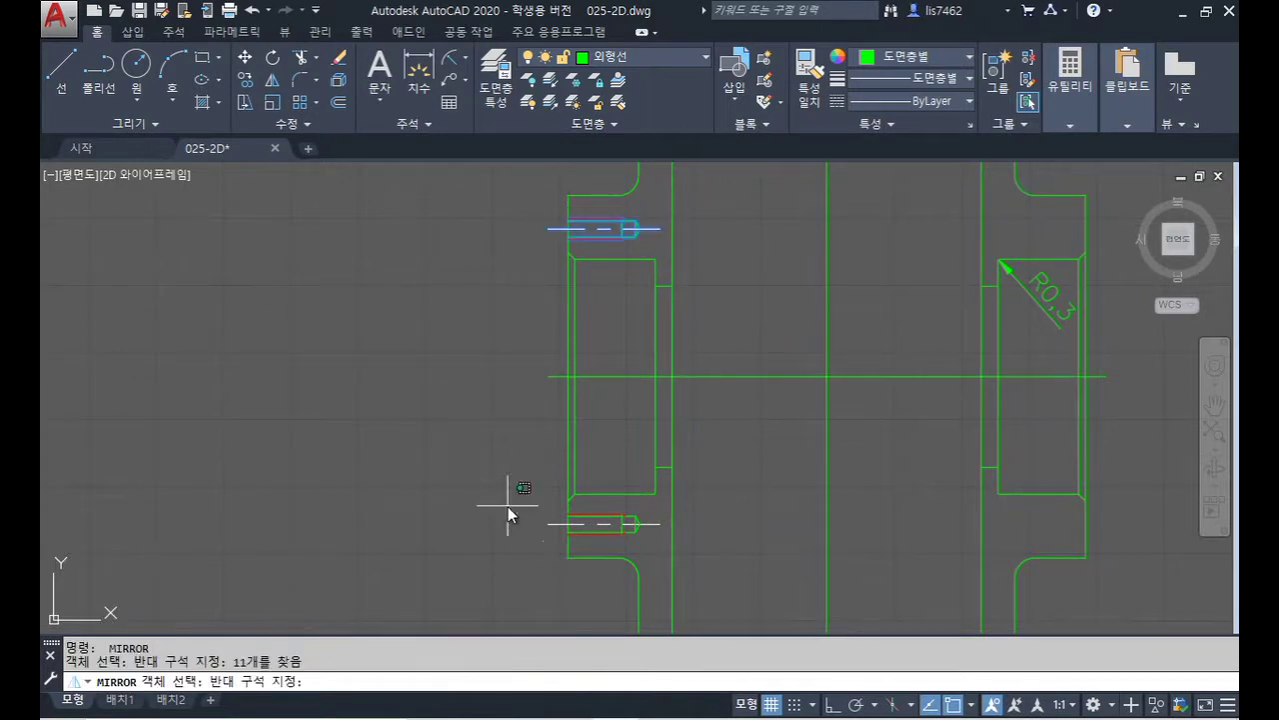
left_click(700, 547)
key("Return")
left_click(826, 375)
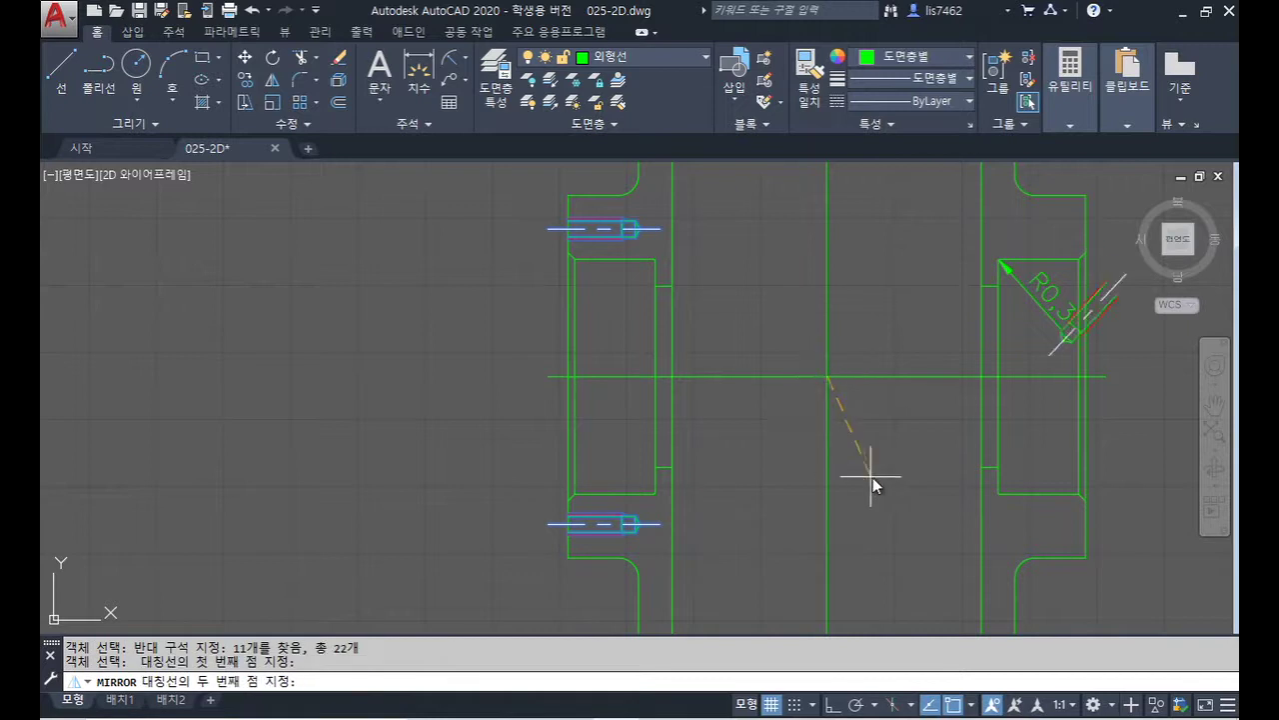
scroll(874, 477, "down", 5)
scroll(874, 379, "up", 3)
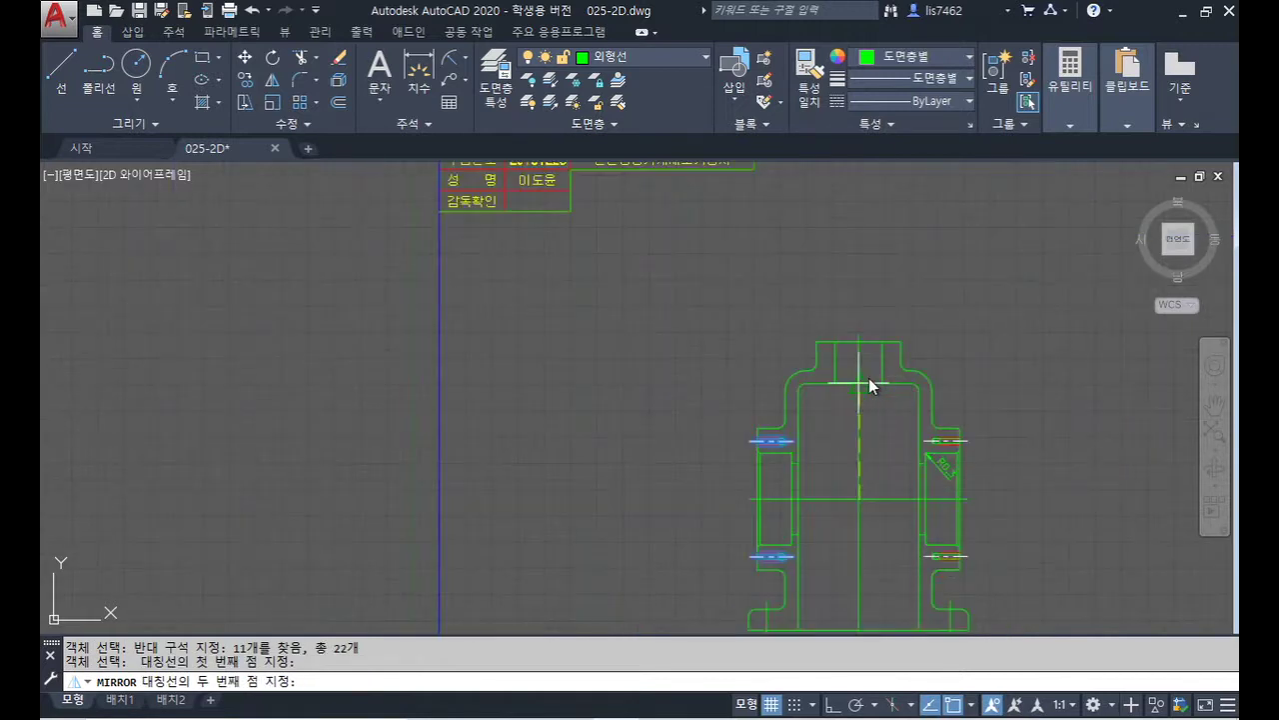
left_click(868, 377)
key("Return")
- Switch to the Photos app and zoom out the assembly drawing to examine the cover screws at the housing's top
middle_click_drag(1066, 529, 1003, 432)
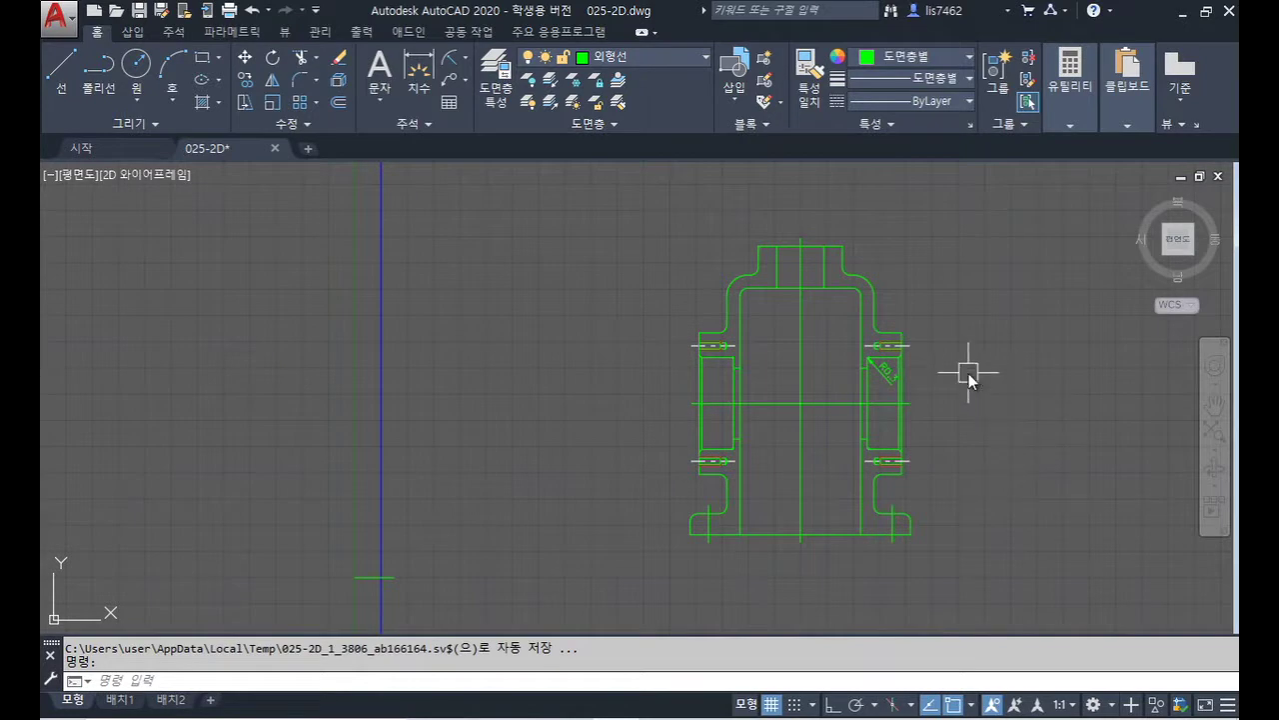
middle_click_drag(871, 268, 878, 297)
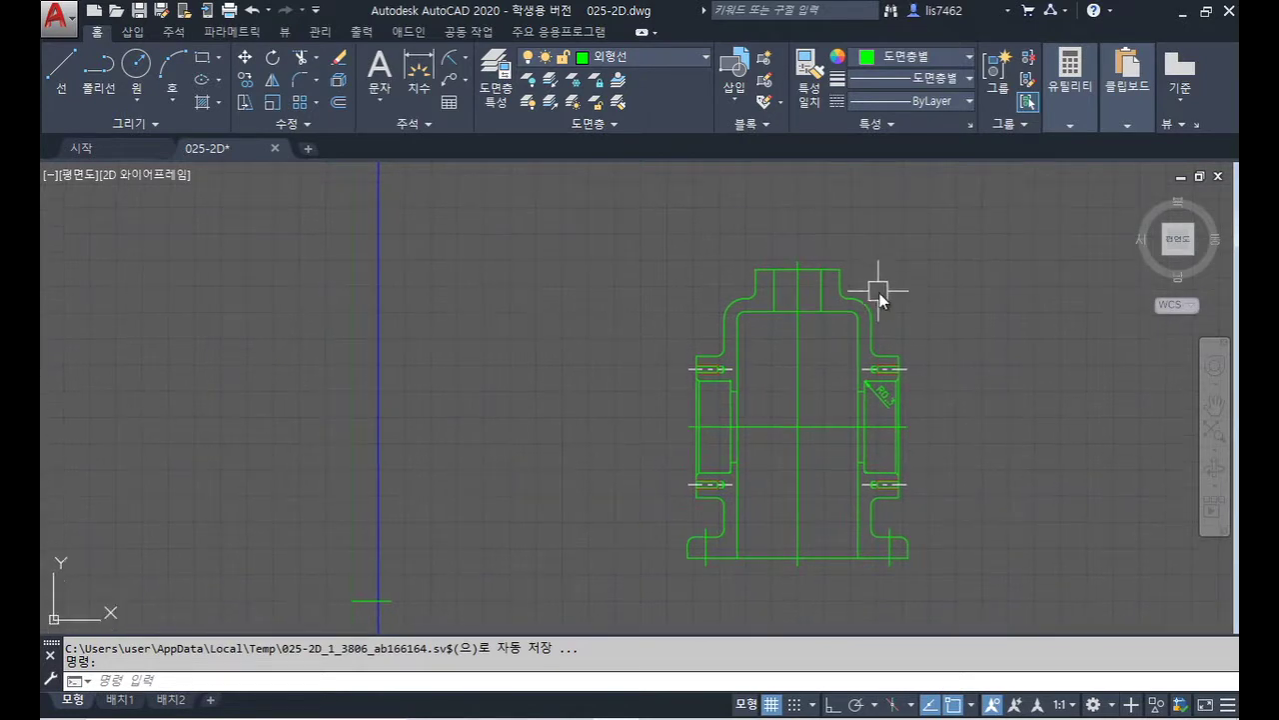
key("alt+Tab")
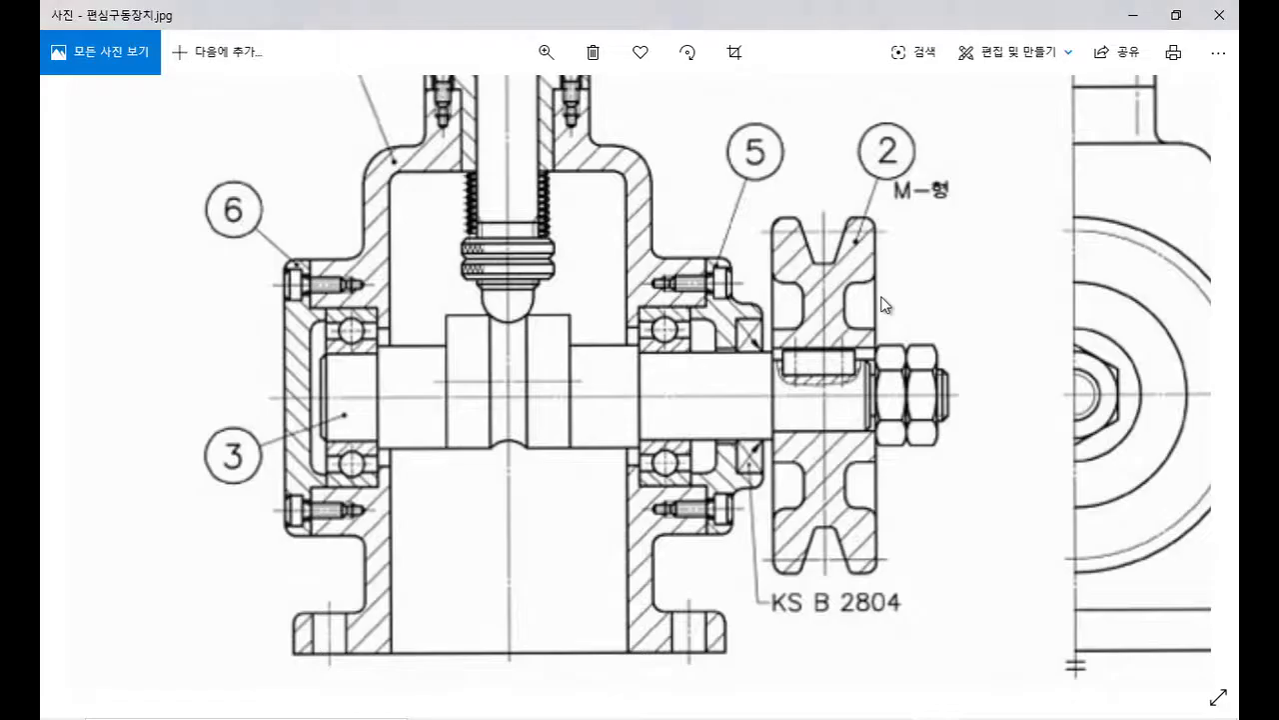
left_click(545, 52)
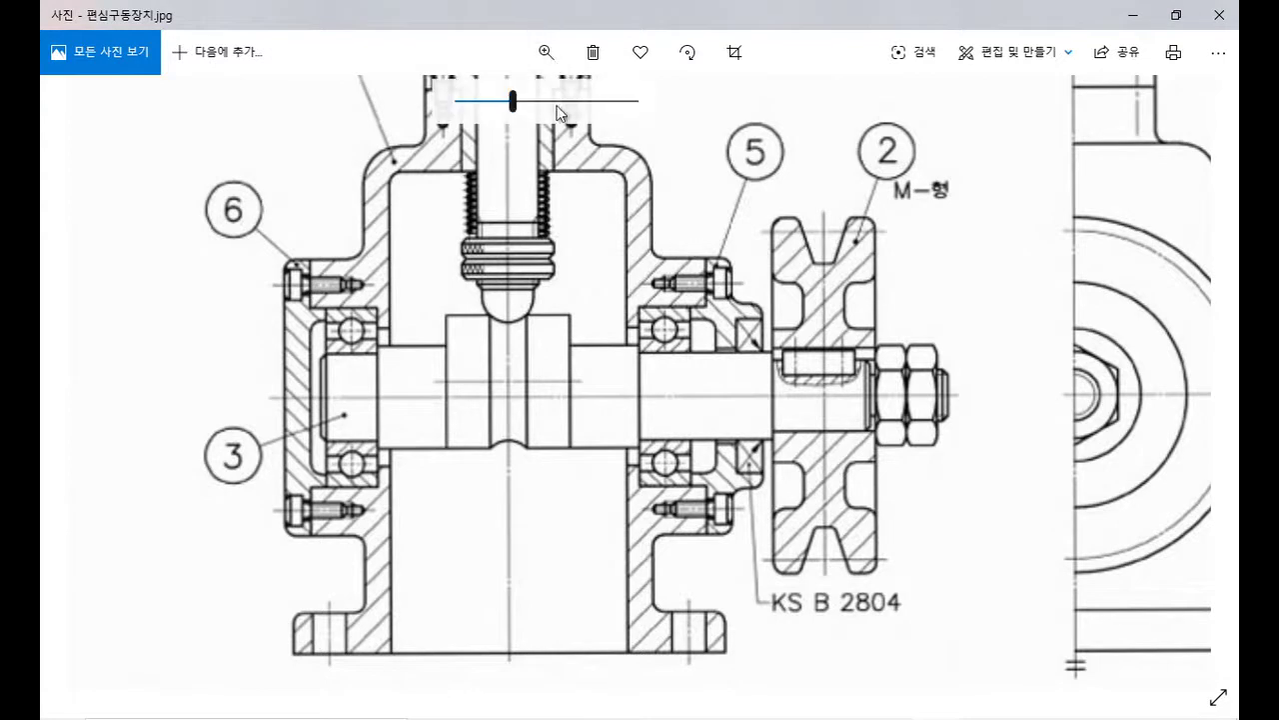
left_click_drag(508, 101, 464, 101)
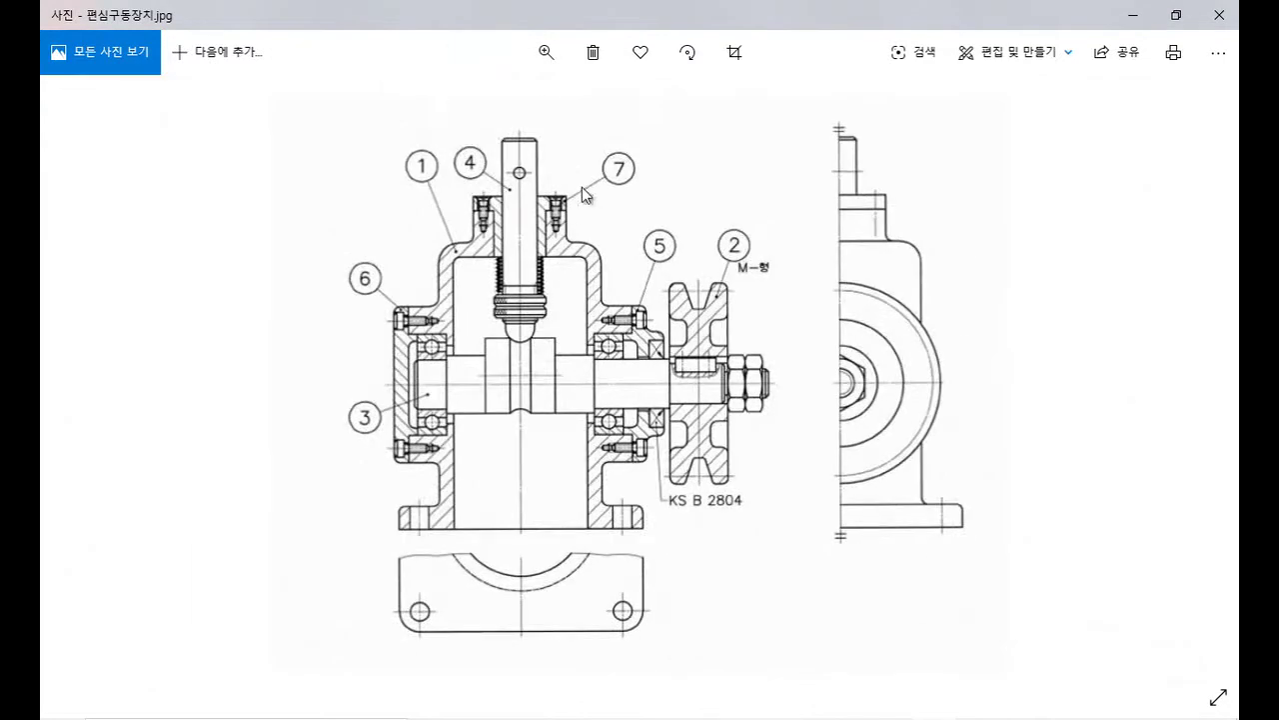
left_click_drag(485, 190, 541, 175)
key("Escape")
- Return to AutoCAD and offset the housing's vertical center line by 12.5 to the left for the top screw hole
key("alt+Tab")
scroll(839, 360, "up", 3)
middle_click_drag(811, 356, 802, 377)
type("o")
key("Return")
type("12.")
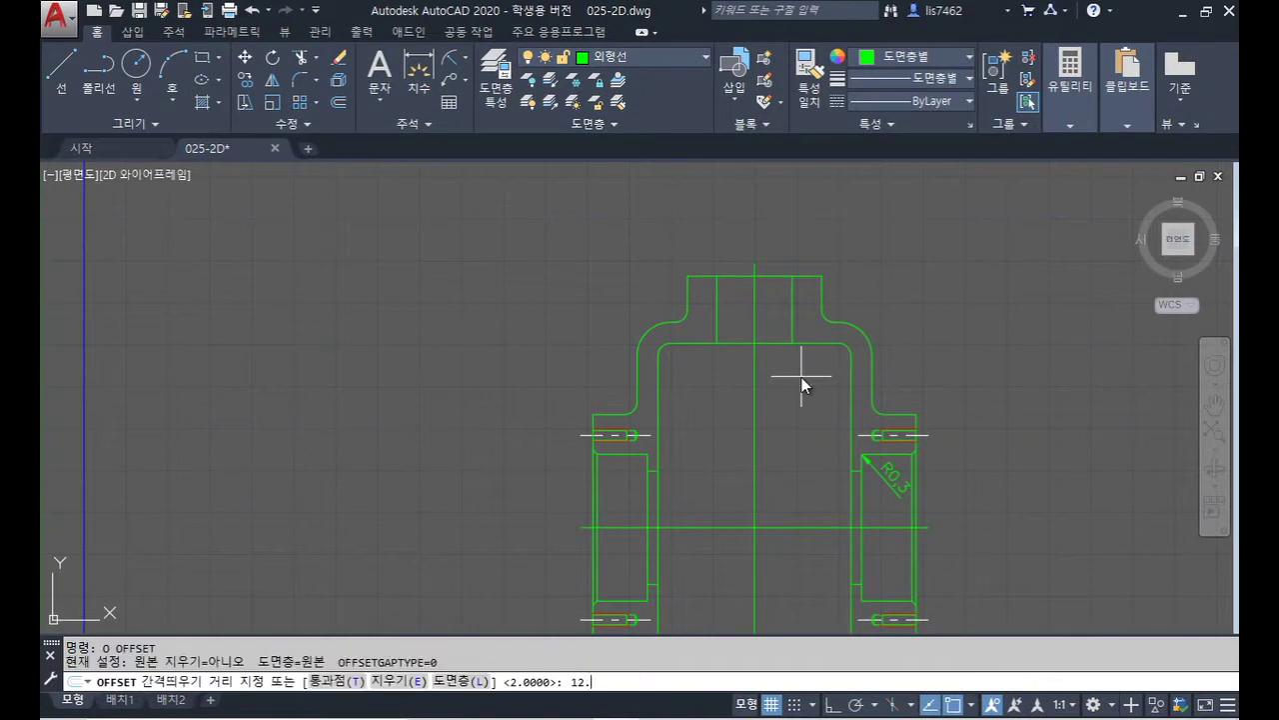
type("5")
key("Return")
left_click(754, 320)
left_click(714, 382)
key("Return")
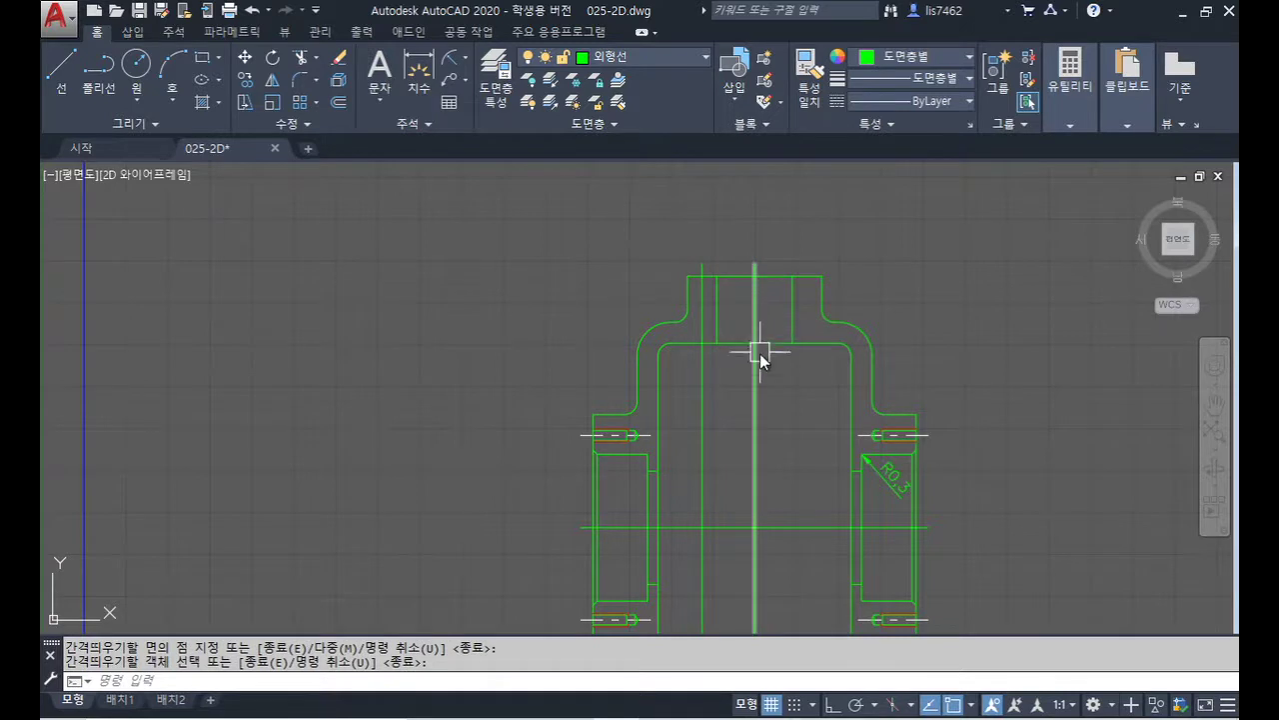
- Switch to the Photos app, enlarge the assembly drawing's upper area and mark the left top cover screw's width to examine it
key("alt+Tab")
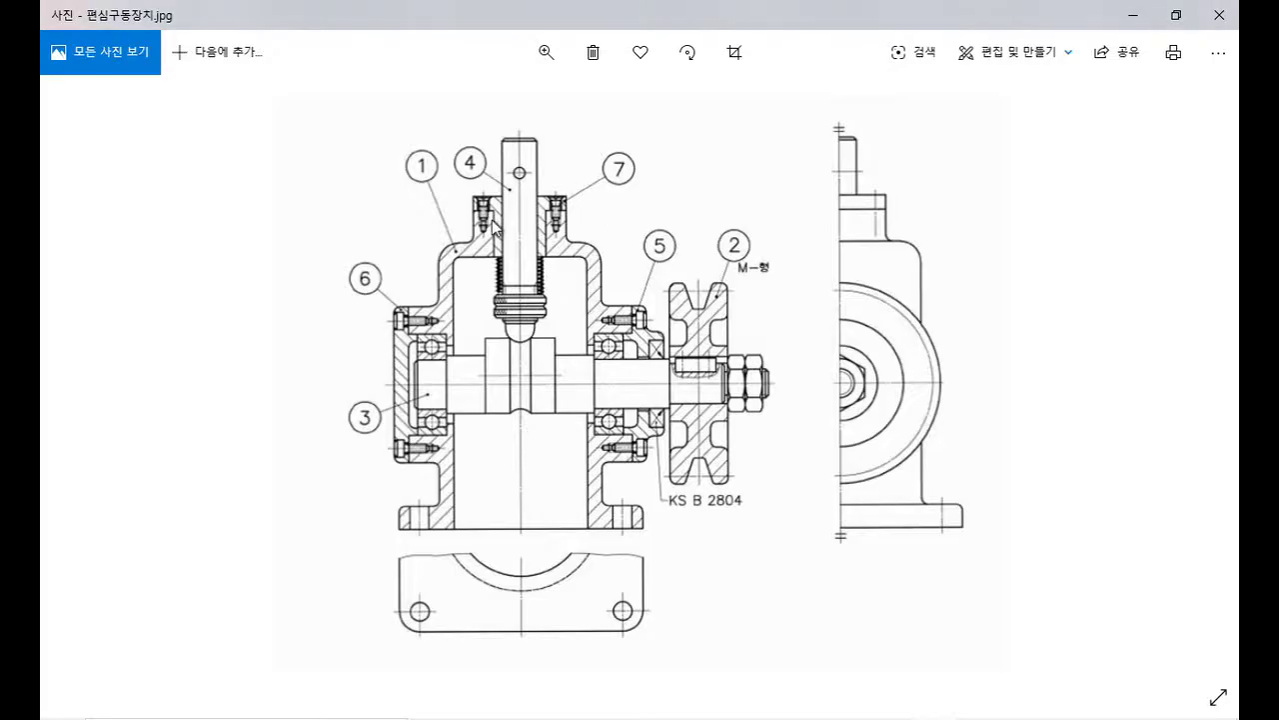
left_click(547, 53)
left_click_drag(466, 108, 503, 99)
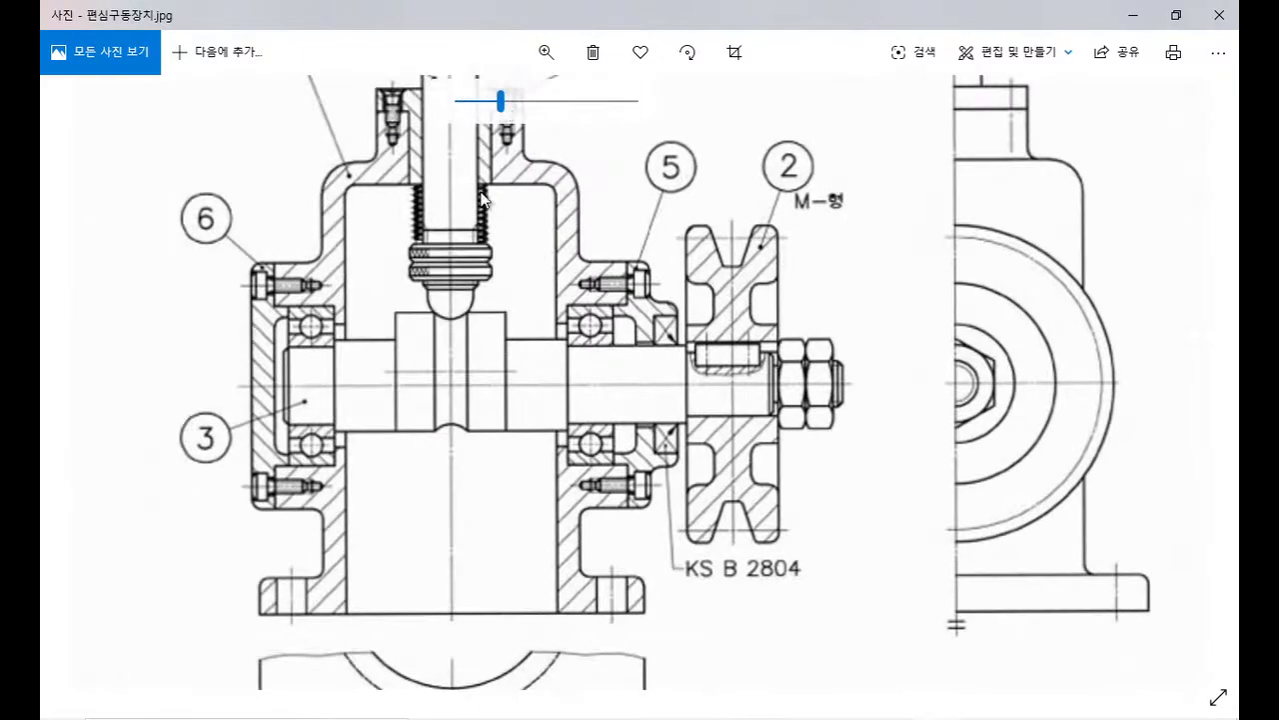
scroll(531, 326, "up", 2)
left_click_drag(571, 391, 552, 375)
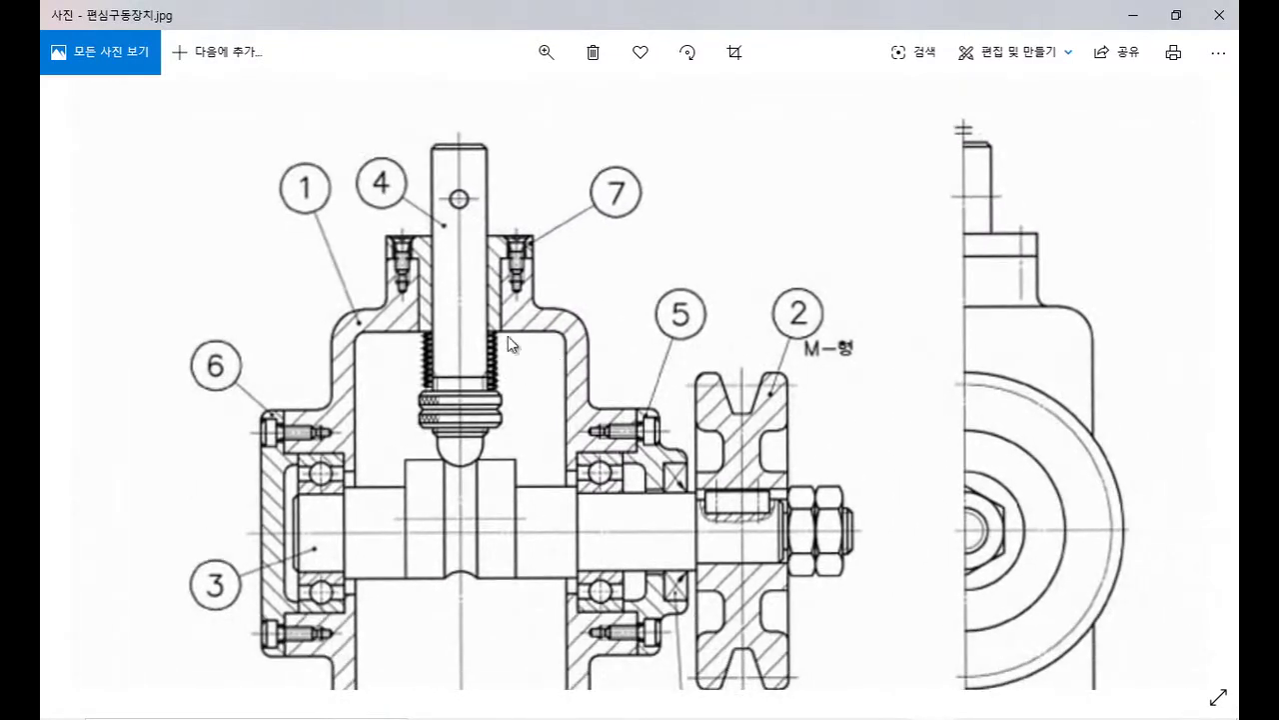
left_click_drag(396, 258, 395, 204)
left_click_drag(411, 258, 411, 204)
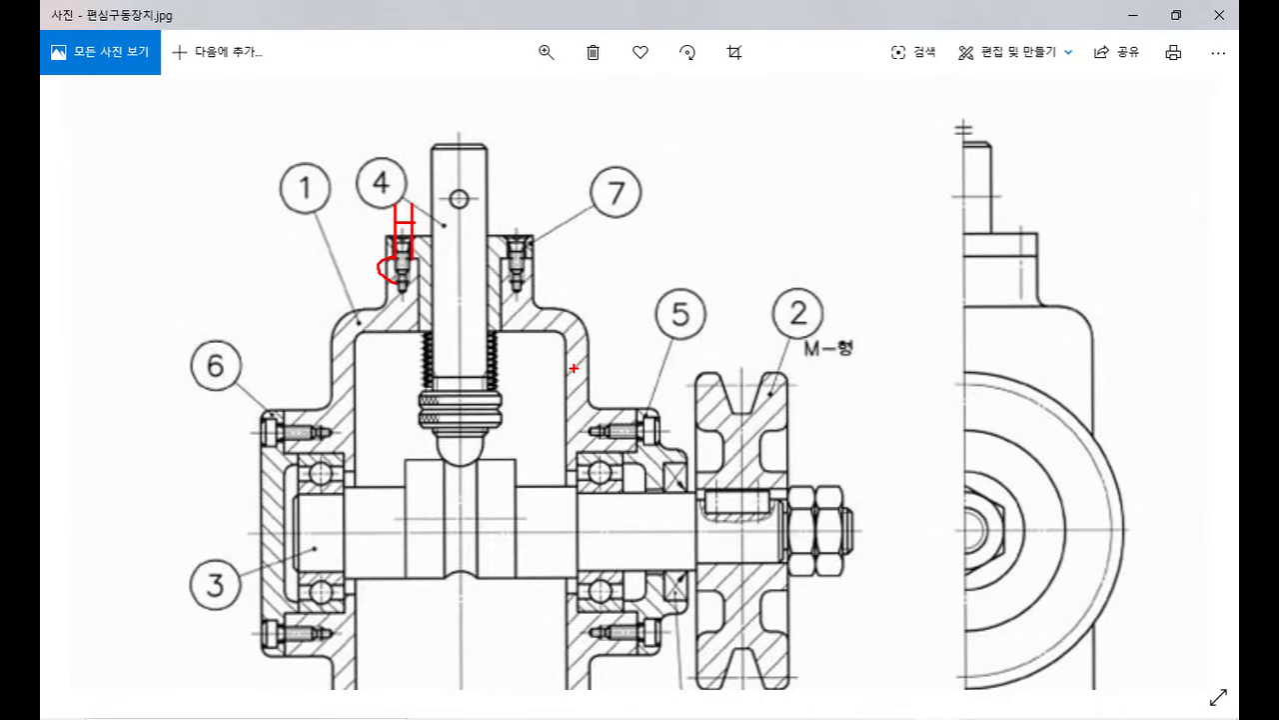
key("Escape")
- Return to AutoCAD and offset the top screw hole's center line by 1.5 to both sides
key("alt+Tab")
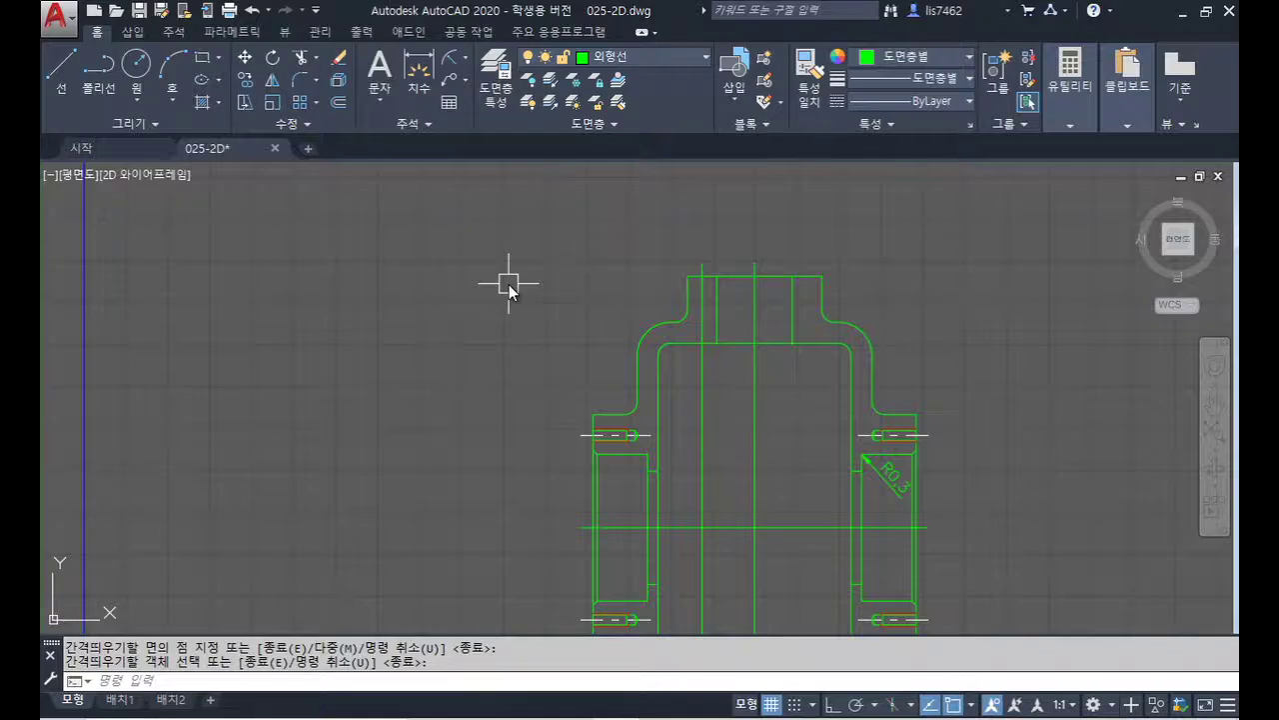
scroll(703, 294, "up", 3)
middle_click_drag(703, 294, 637, 355)
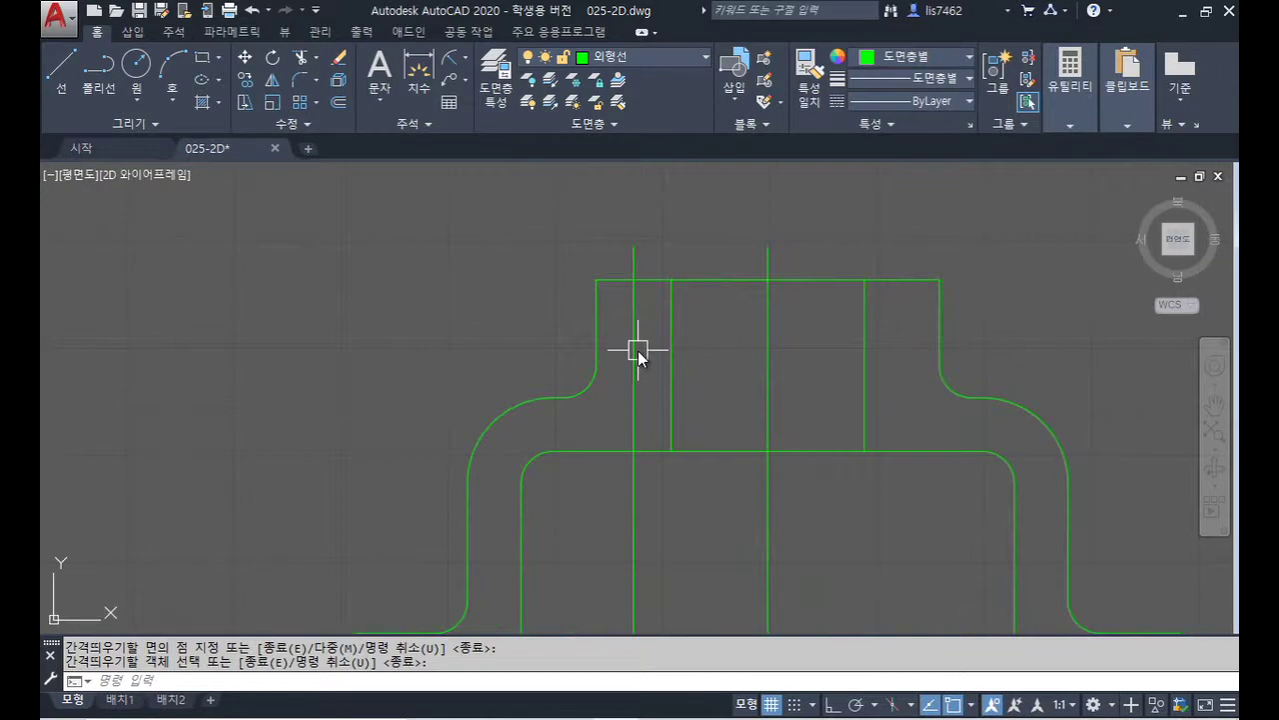
key("Return")
type("1.")
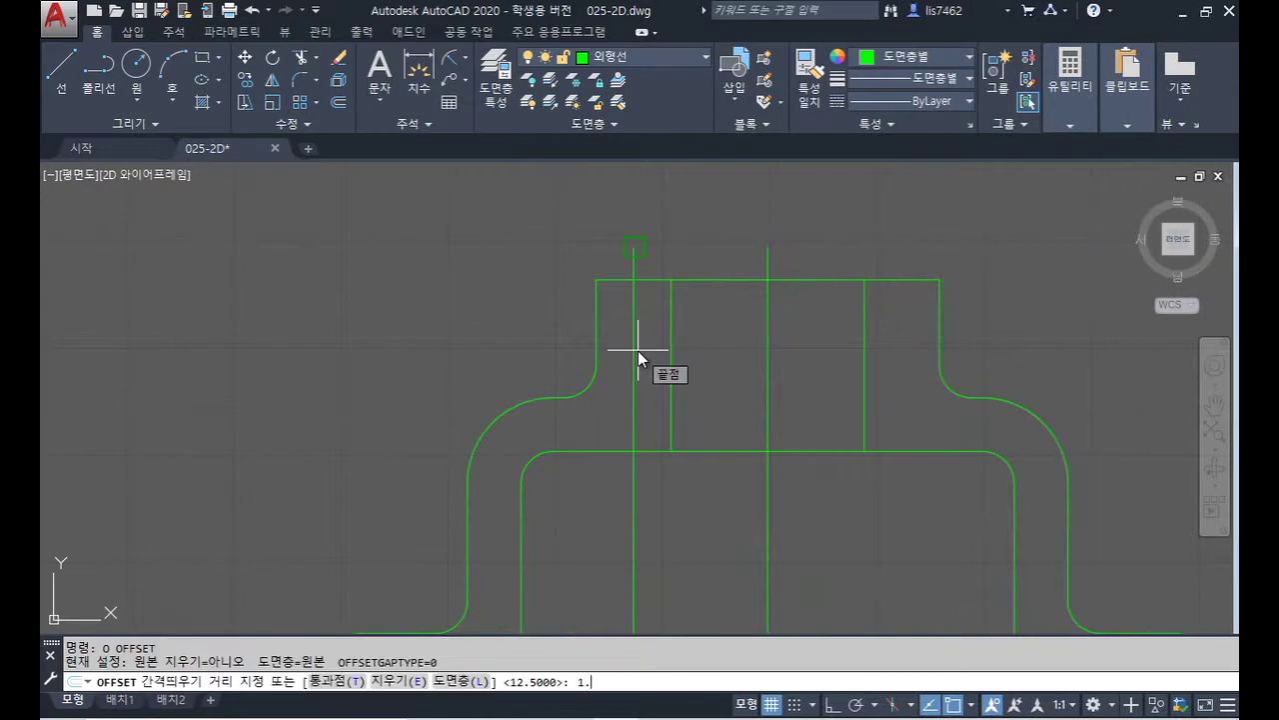
type("5")
key("Return")
left_click(634, 349)
left_click(617, 343)
left_click(664, 329)
key("Return")
- Offset the housing's top edge downward by 5 for the screw hole's depth line
key("Return")
type("5")
key("Return")
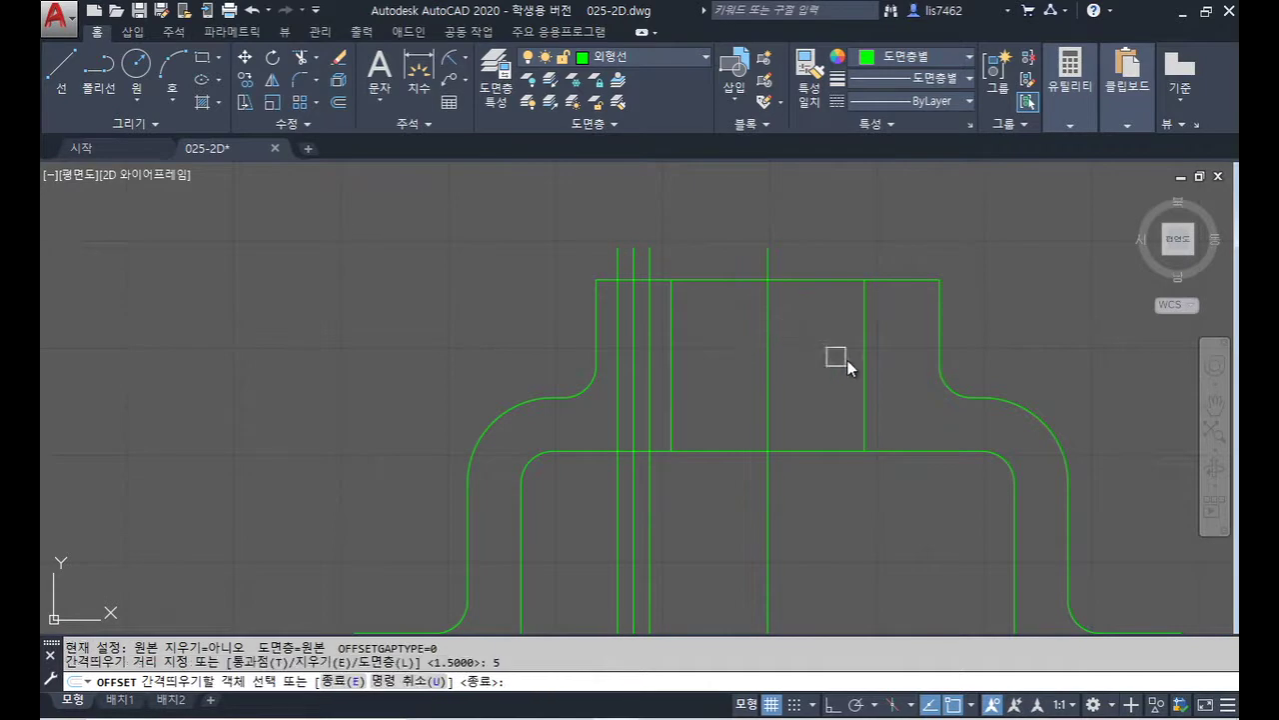
left_click(720, 282)
left_click(747, 393)
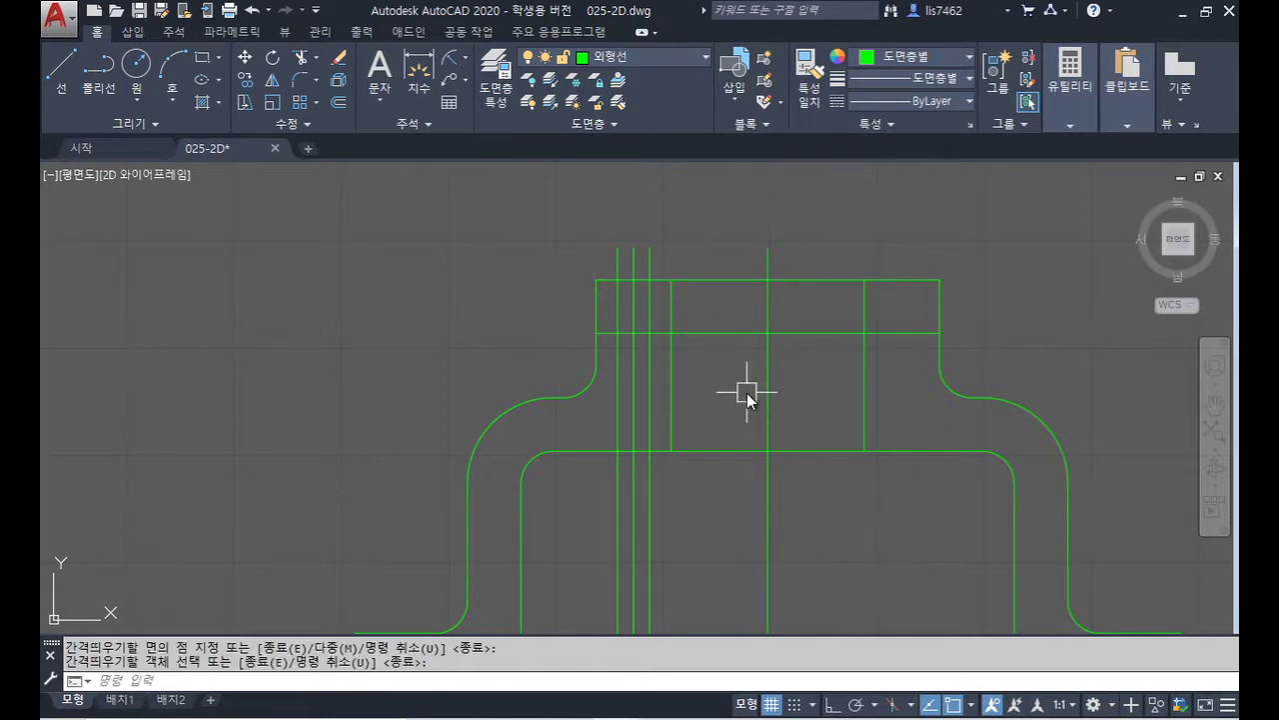
key("Return")
- Trim the screw hole's depth line on both sides so it spans only between the hole's two side lines
type("tr")
key("Return")
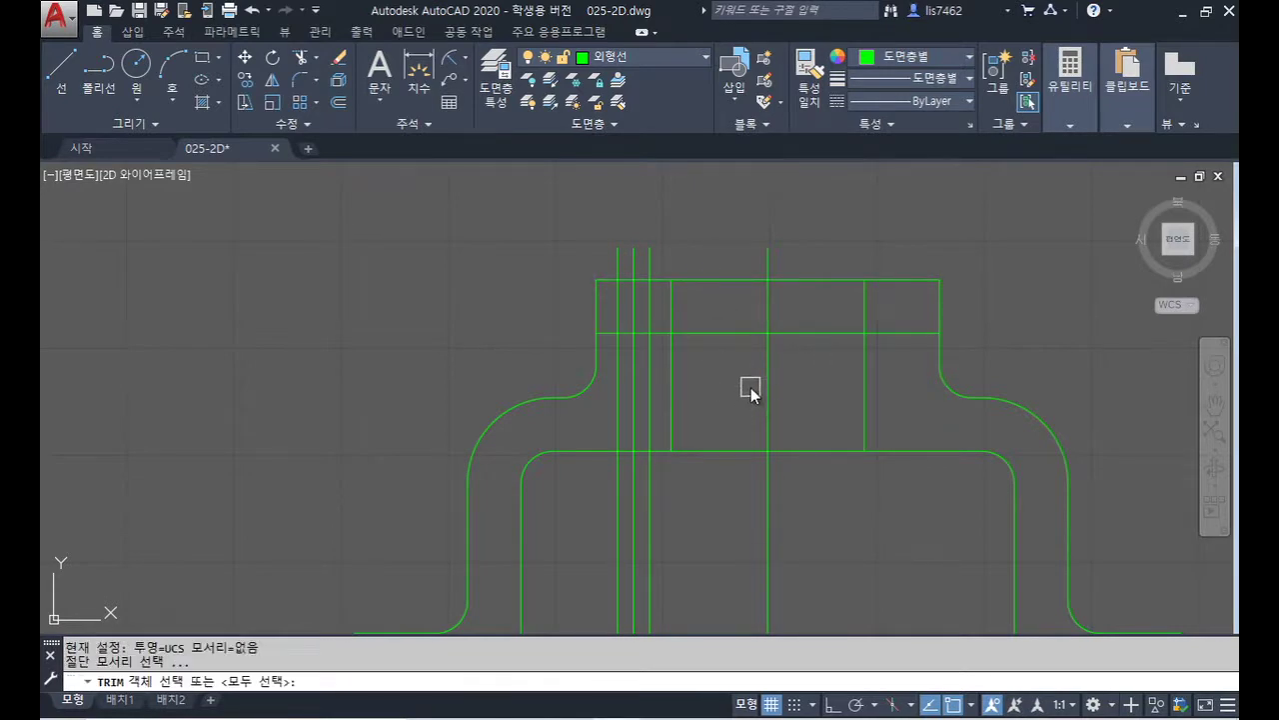
left_click(696, 334)
left_click(651, 320)
left_click(618, 314)
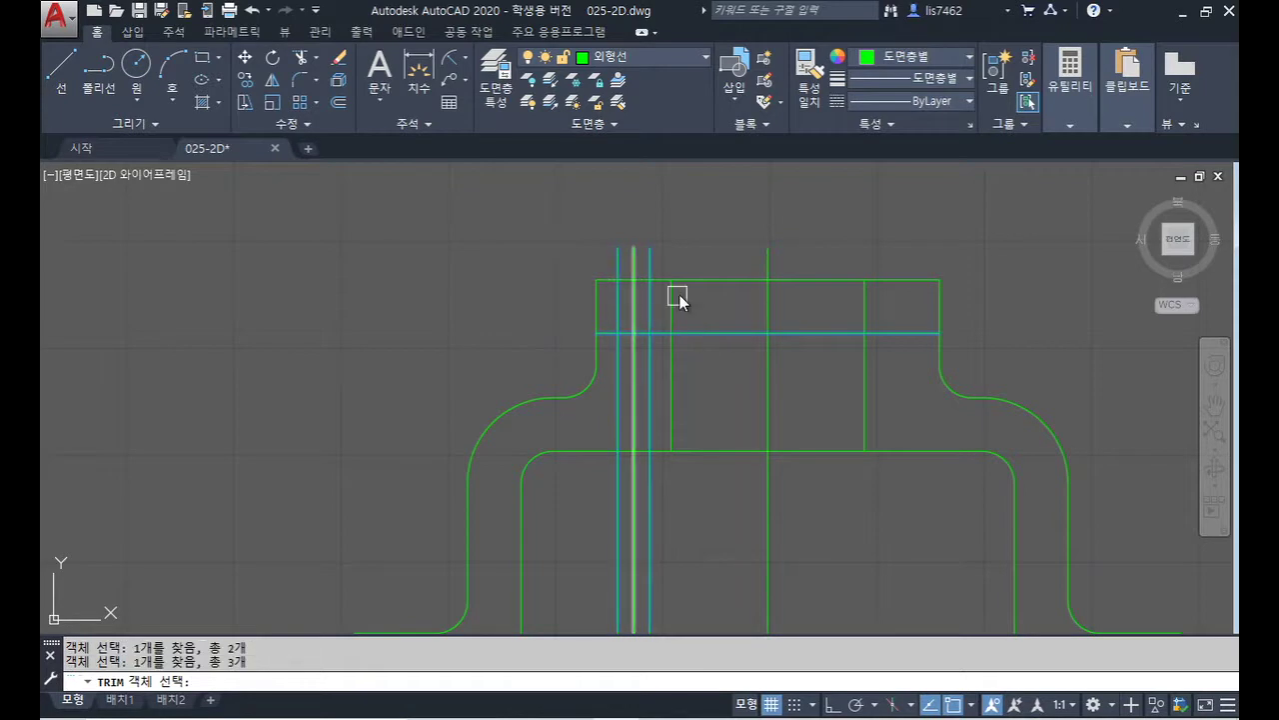
key("Return")
left_click(716, 335)
scroll(624, 323, "up", 4)
left_click(571, 355)
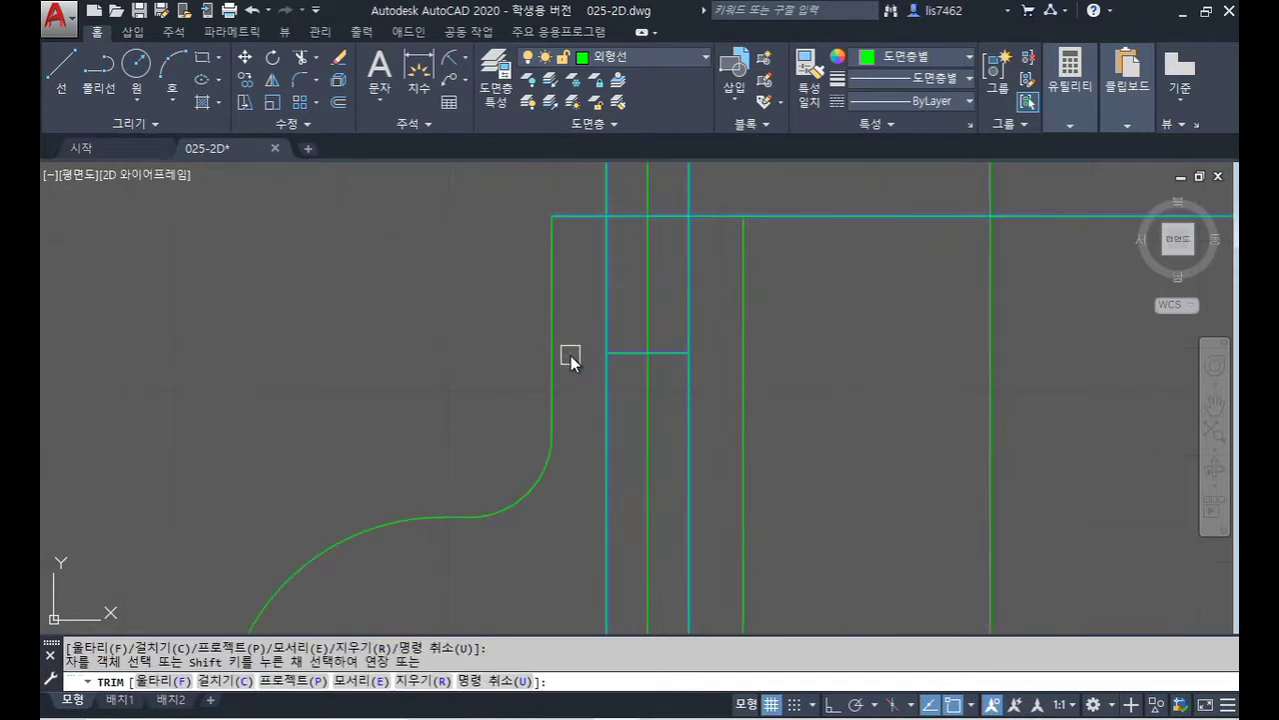
- Trim the hole's side lines and centre line below the depth line, and the side lines above the part's top edge
left_click(703, 405)
left_click(603, 364)
middle_click_drag(690, 292, 669, 406)
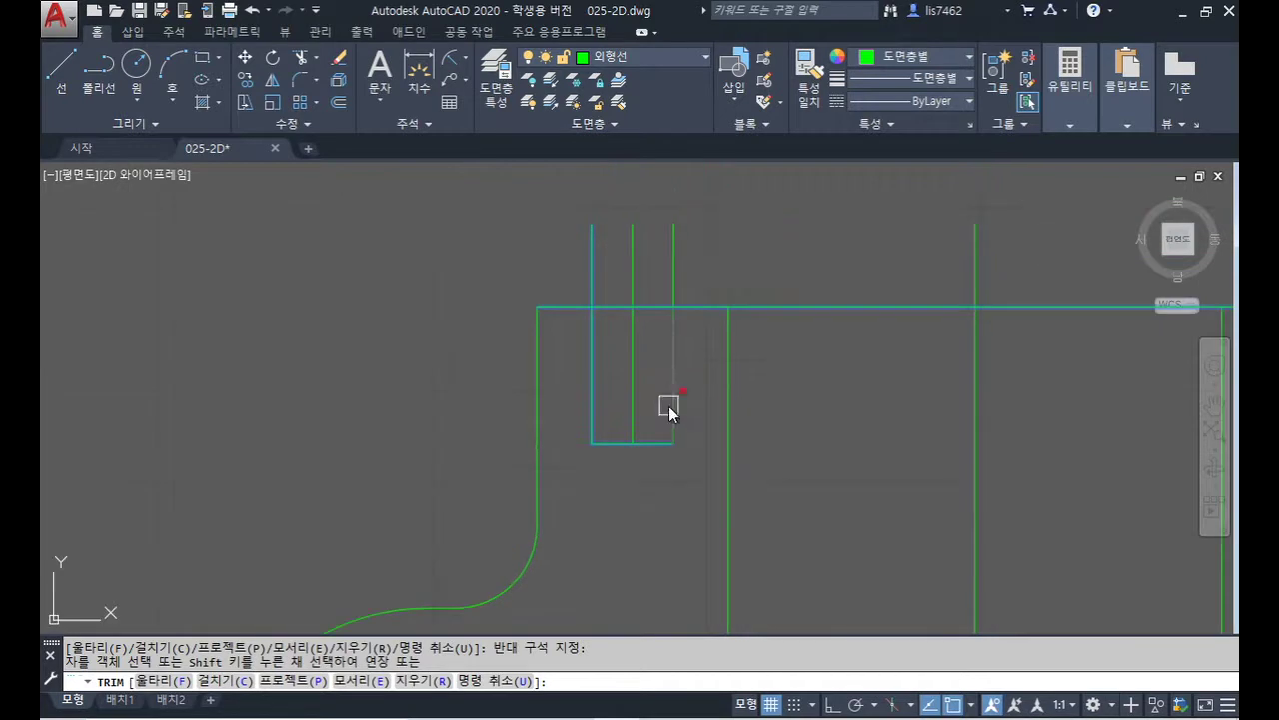
left_click(676, 286)
left_click(593, 283)
key("Return")
- Offset the hole's two vertical side lines inward by 0.3 to form the drill diameter
scroll(675, 482, "up", 3)
type("o")
key("Return")
type("0.3")
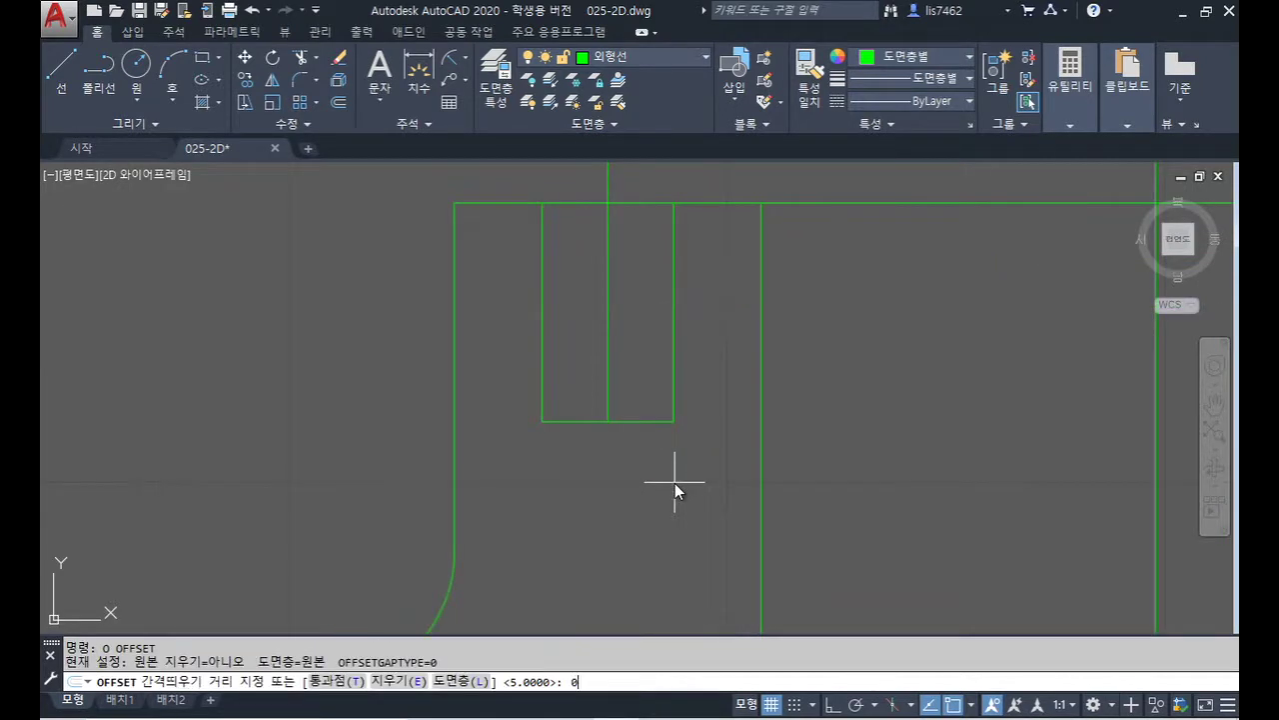
key("Return")
left_click(542, 318)
left_click(593, 318)
left_click(674, 309)
left_click(647, 320)
key("Return")
- Offset the hole's horizontal depth line downward by 2
type("o")
key("Return")
type("2")
key("Return")
left_click(619, 427)
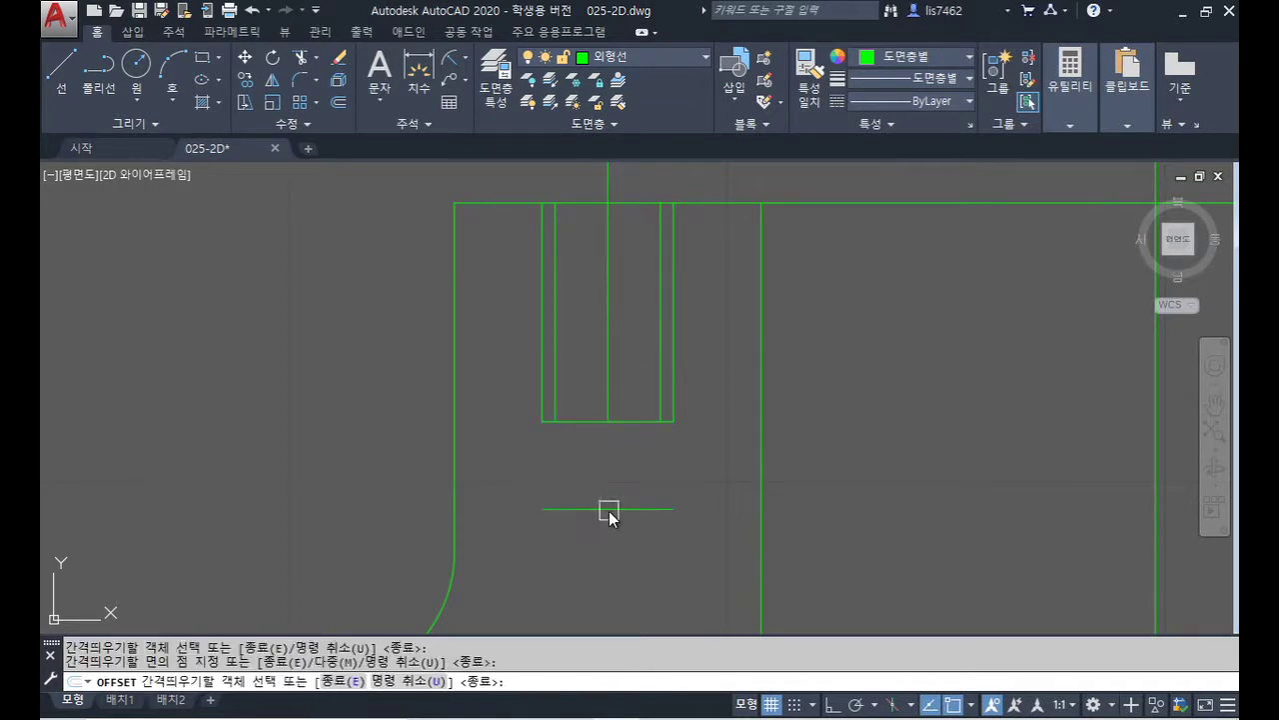
left_click(687, 568)
key("Return")
- Extend the two inner side lines and the hole's centre line down to the new bottom line
type("ex")
key("Return")
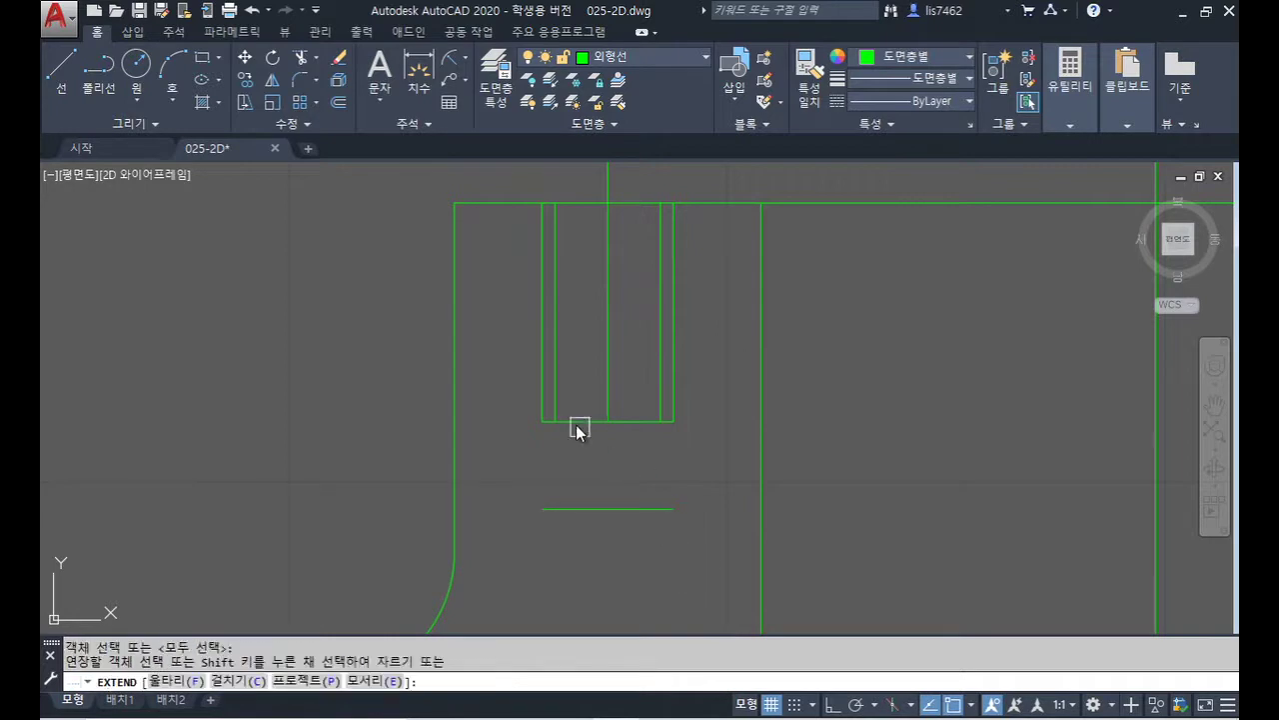
left_click(557, 405)
left_click(605, 403)
left_click(659, 417)
key("Return")
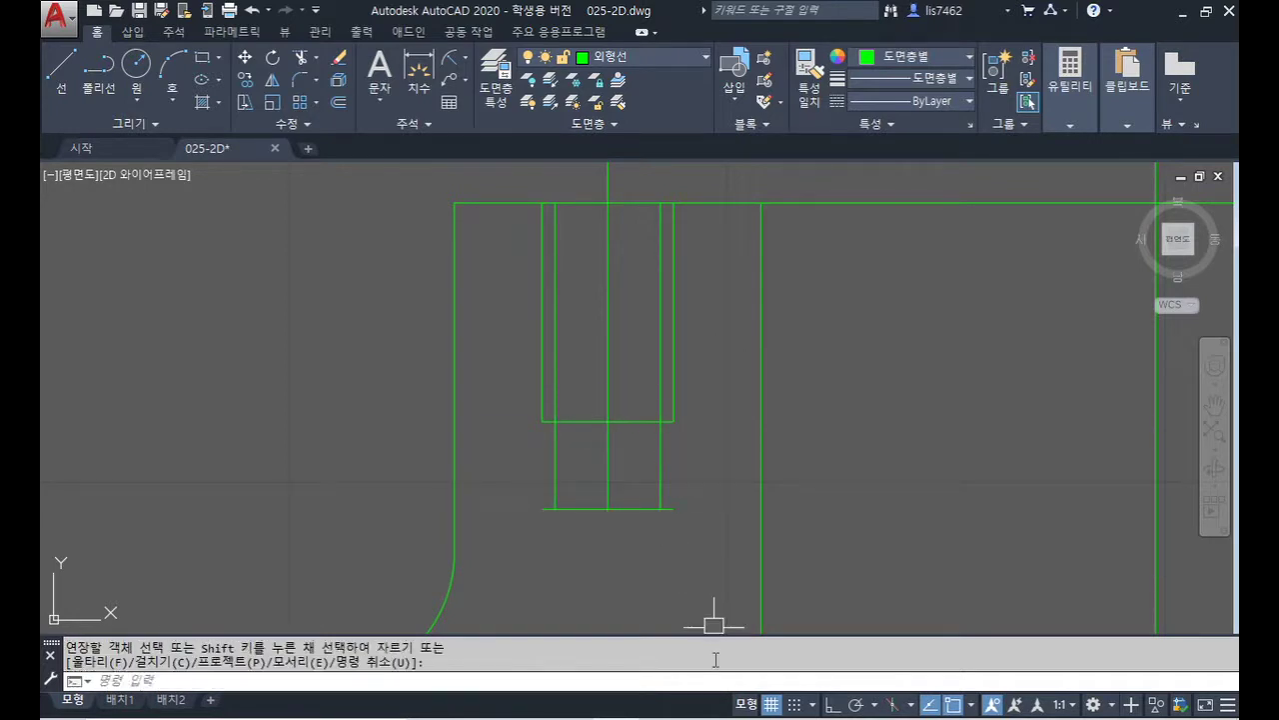
- Trim the ends of the bottom line that overhang the inner side lines
type("tr")
key("Return")
left_click(668, 511)
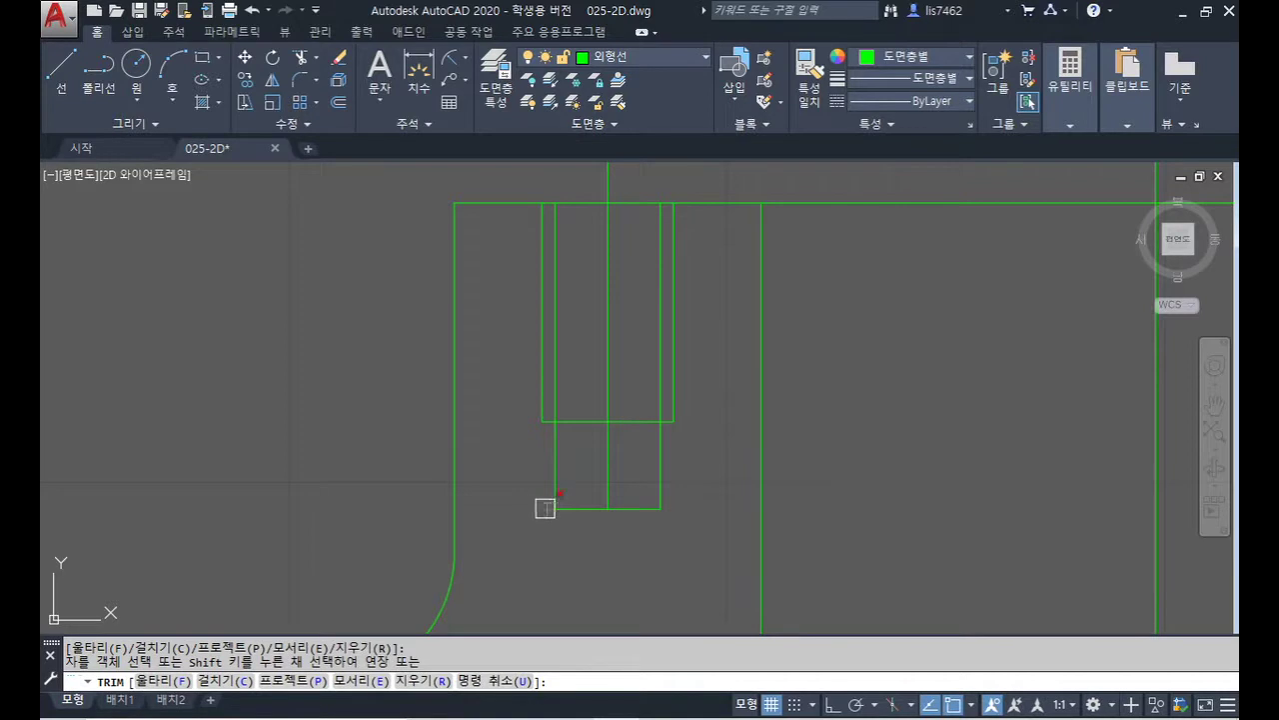
key("Return")
type("l")
key("Return")
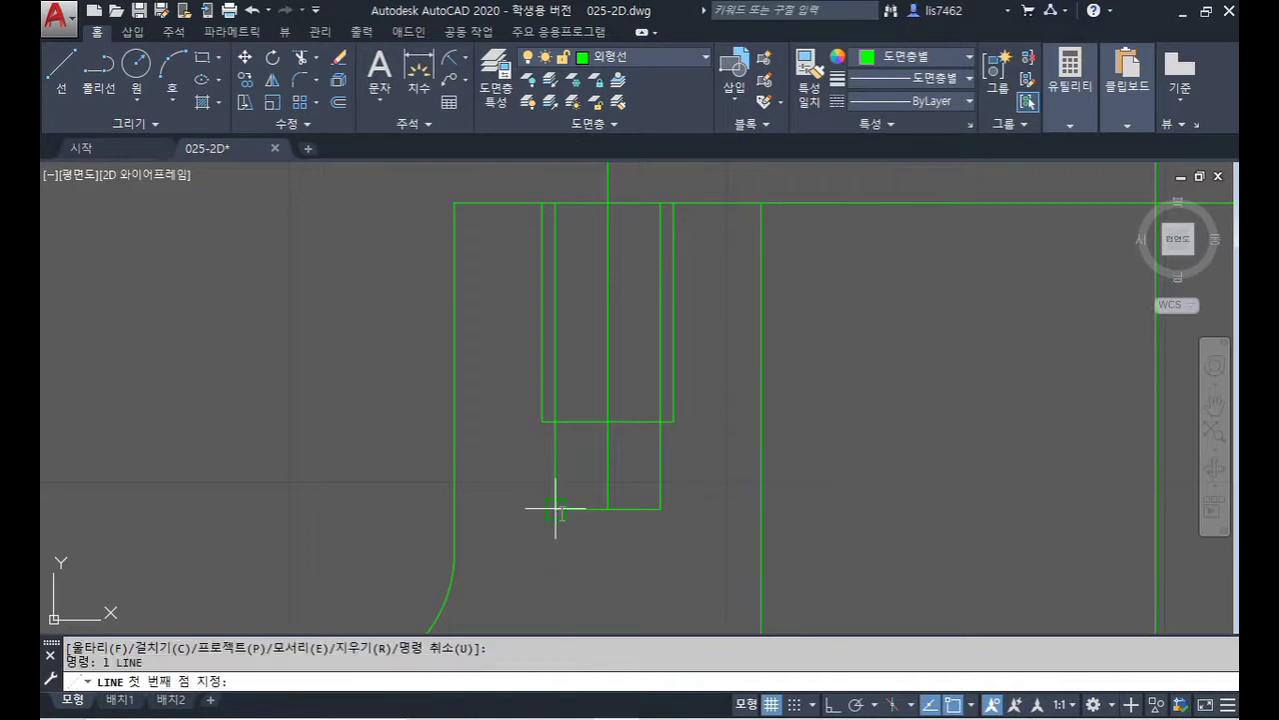
left_click(556, 509)
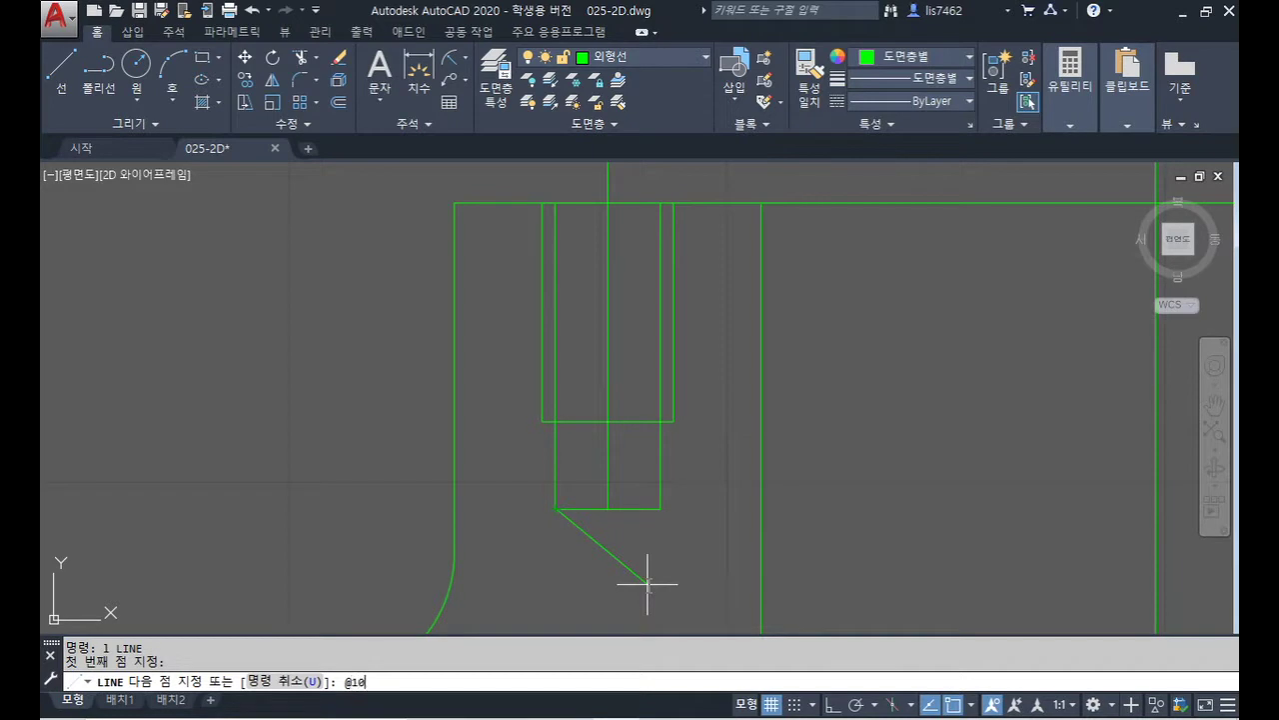
type("@10<-30")
key("Return")
key("Return")
- Extend the hole's centre line down to the slanted drill-tip line
type("ex")
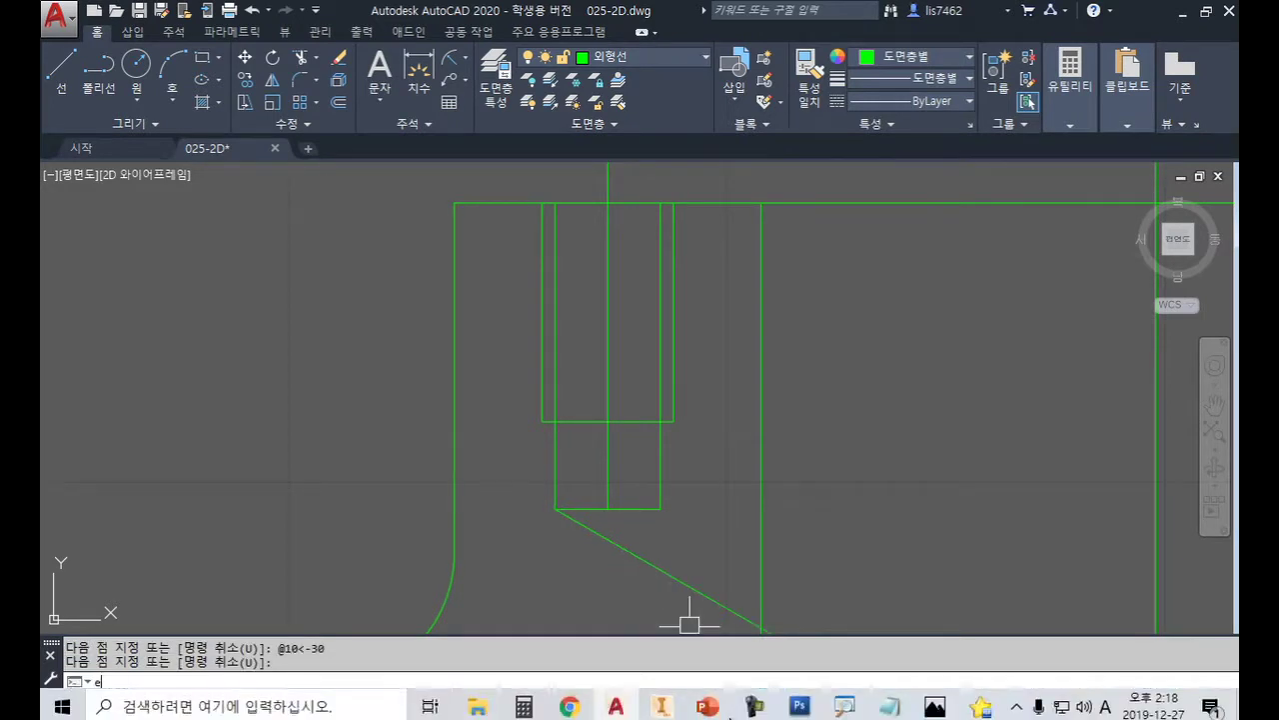
key("Return")
key("Return")
left_click(765, 630, "shift")
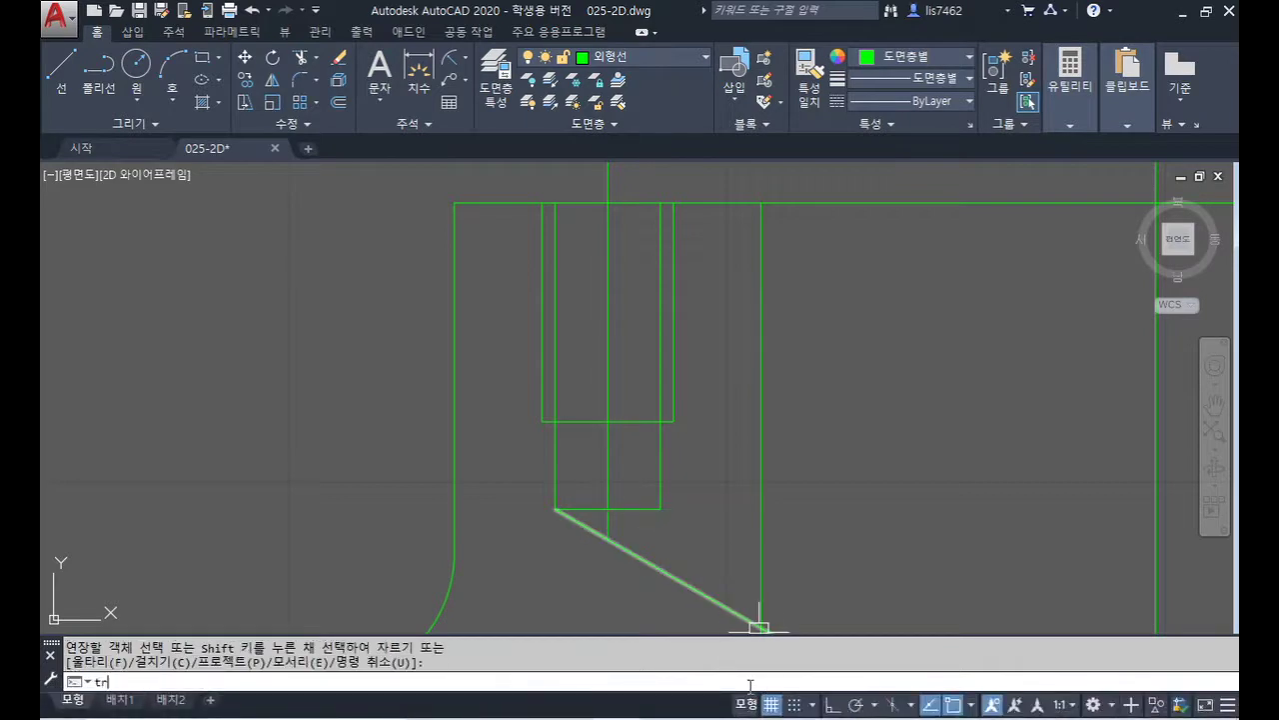
- Trim the slanted drill-tip line beyond the hole's centre line
type("tr")
key("Return")
key("Return")
key("Escape")
key("Return")
left_click(614, 530)
key("Return")
left_click(689, 584)
key("Return")
- Close the drill tip with a line from its lowest point to the hole's lower-right corner
type("l")
key("Return")
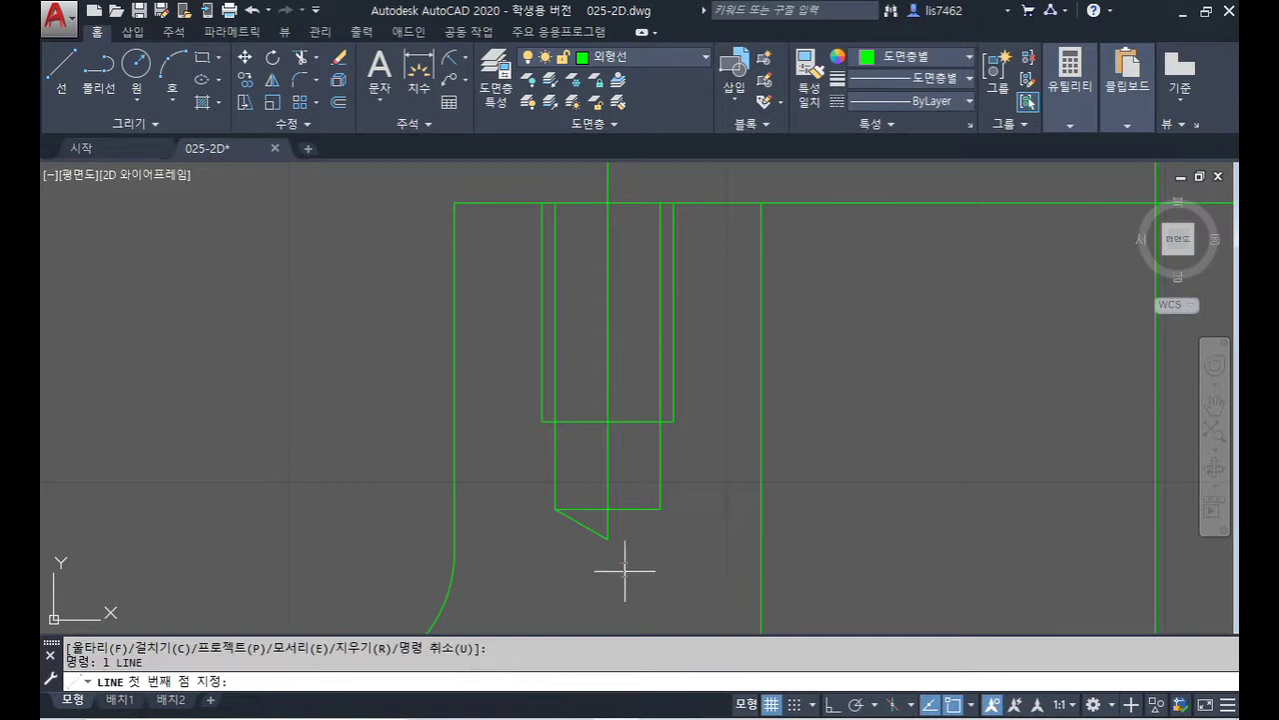
left_click(607, 538)
left_click(659, 509)
key("Escape")
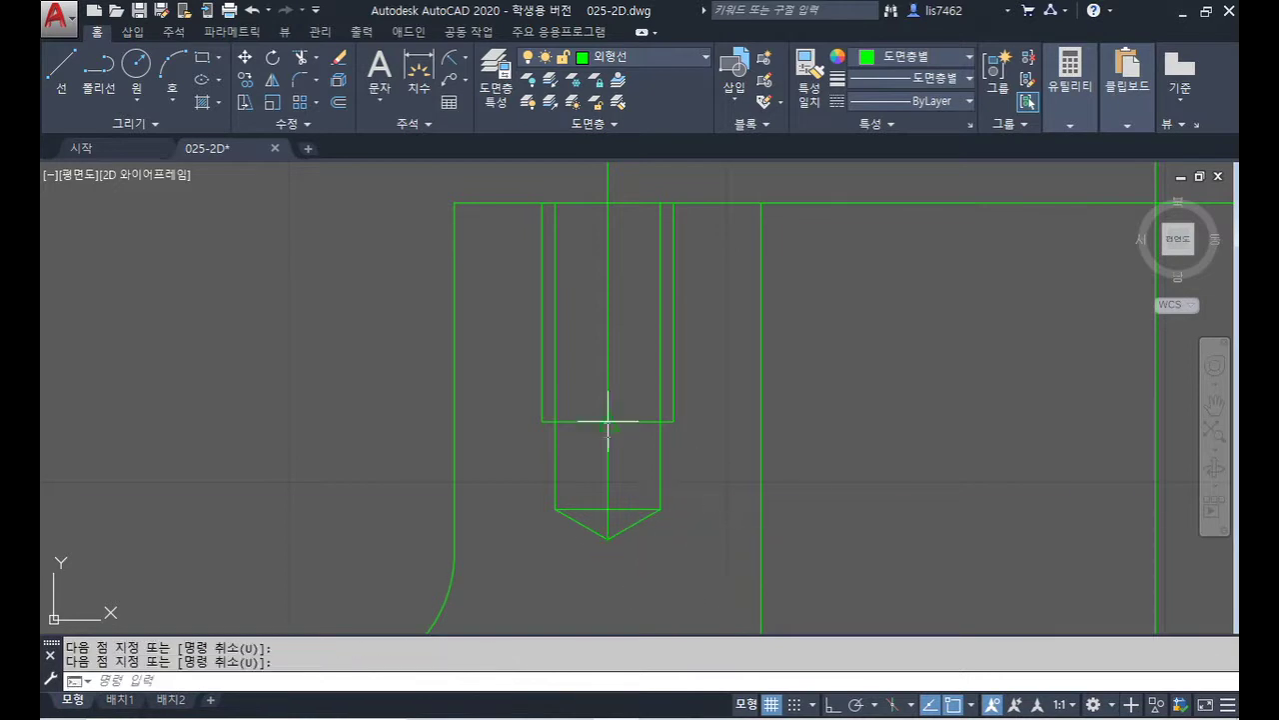
- Draw a line from the left end of the thread depth line with the relative end point @2<-60
key("Return")
left_click(541, 421)
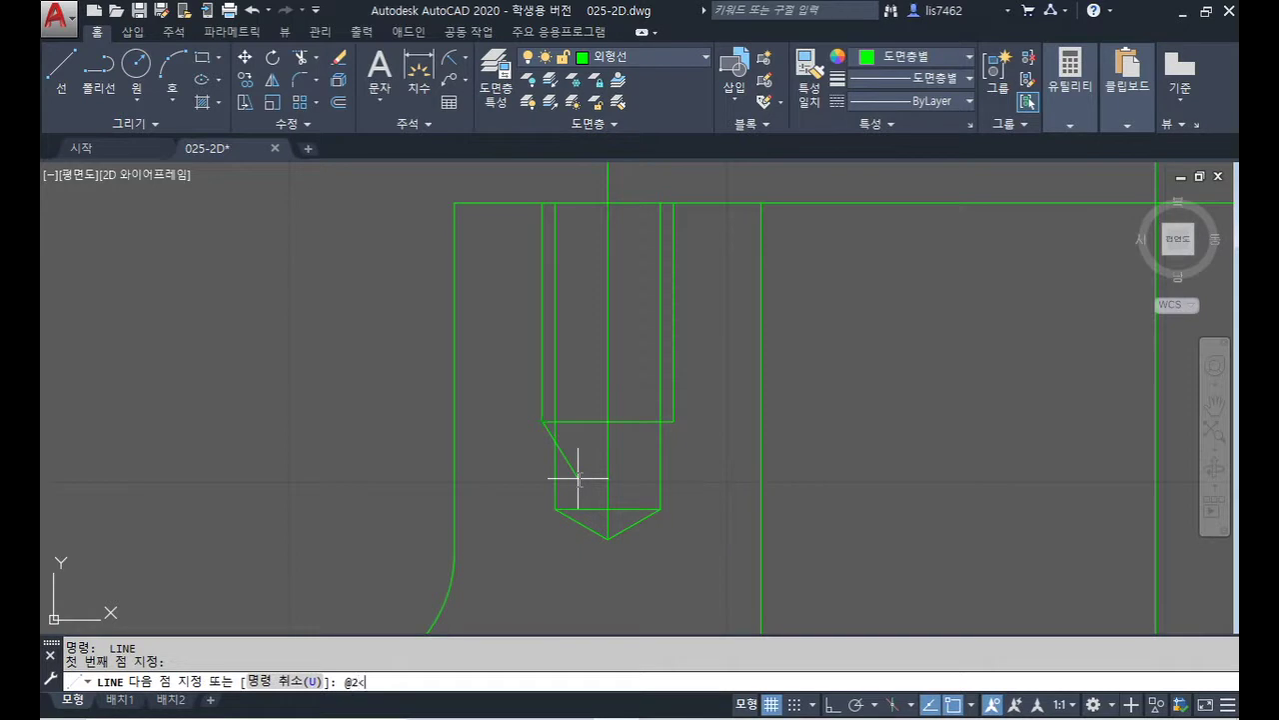
type("@2<-60")
key("Return")
- Trim the new slanted thread run-out line where it passes the inner left side line
type("tr")
key("Return")
left_click(560, 467)
key("Return")
left_click(570, 470)
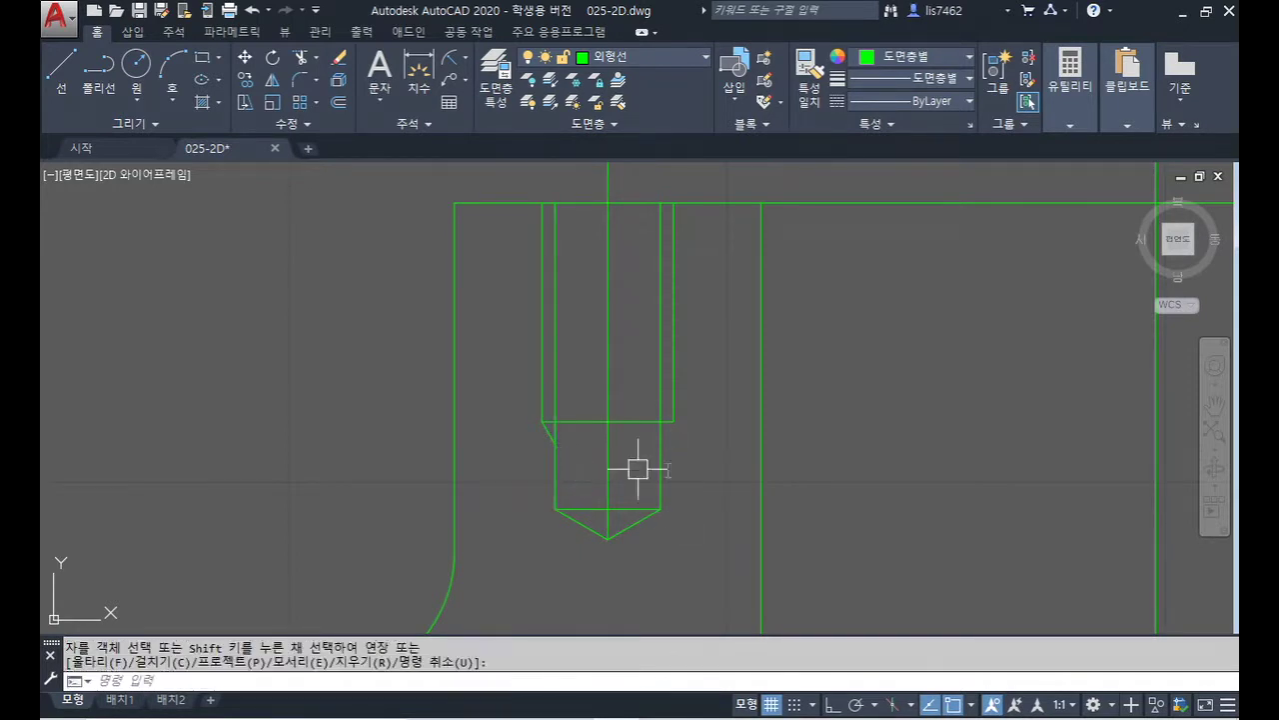
- Mirror the slanted thread run-out line about the hole's centre line, keeping the original
type("mi")
key("Return")
left_click(545, 432)
key("Return")
left_click(608, 422)
left_click(608, 514)
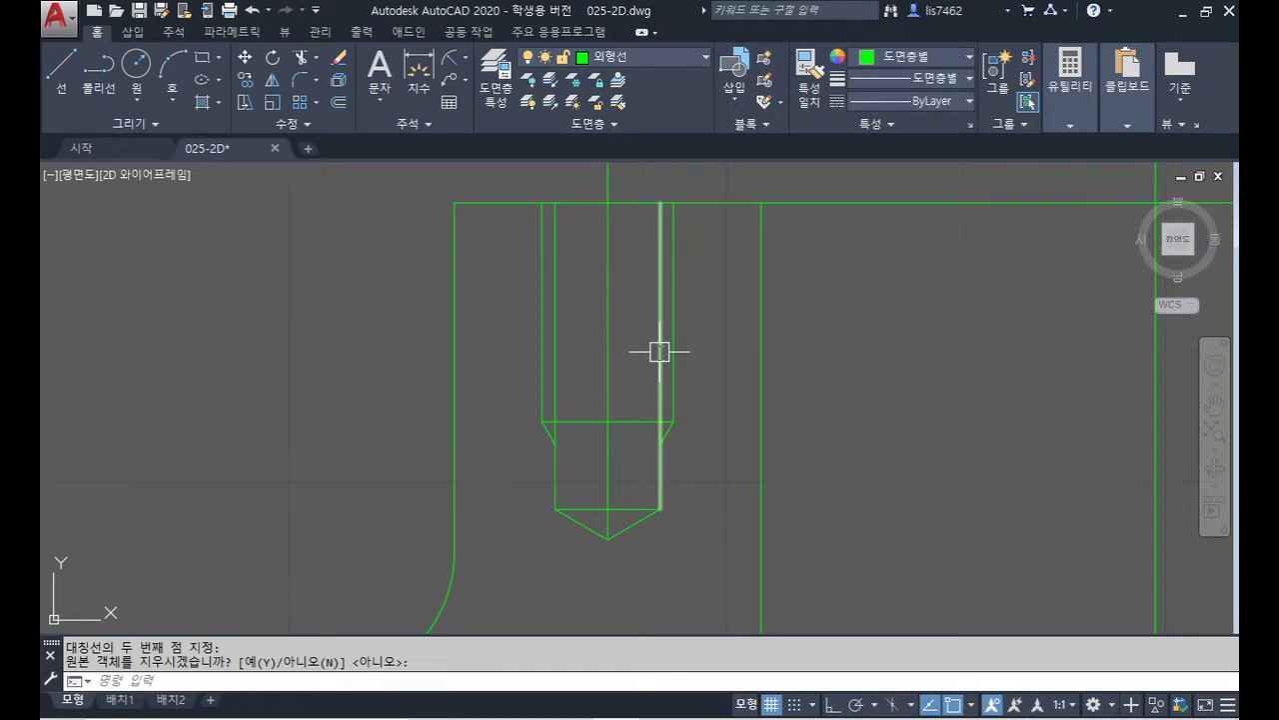
key("Return")
- Trim the part of the hole's centre line that projects above the part's top edge
type("tr")
key("Return")
key("Return")
scroll(692, 272, "down", 2)
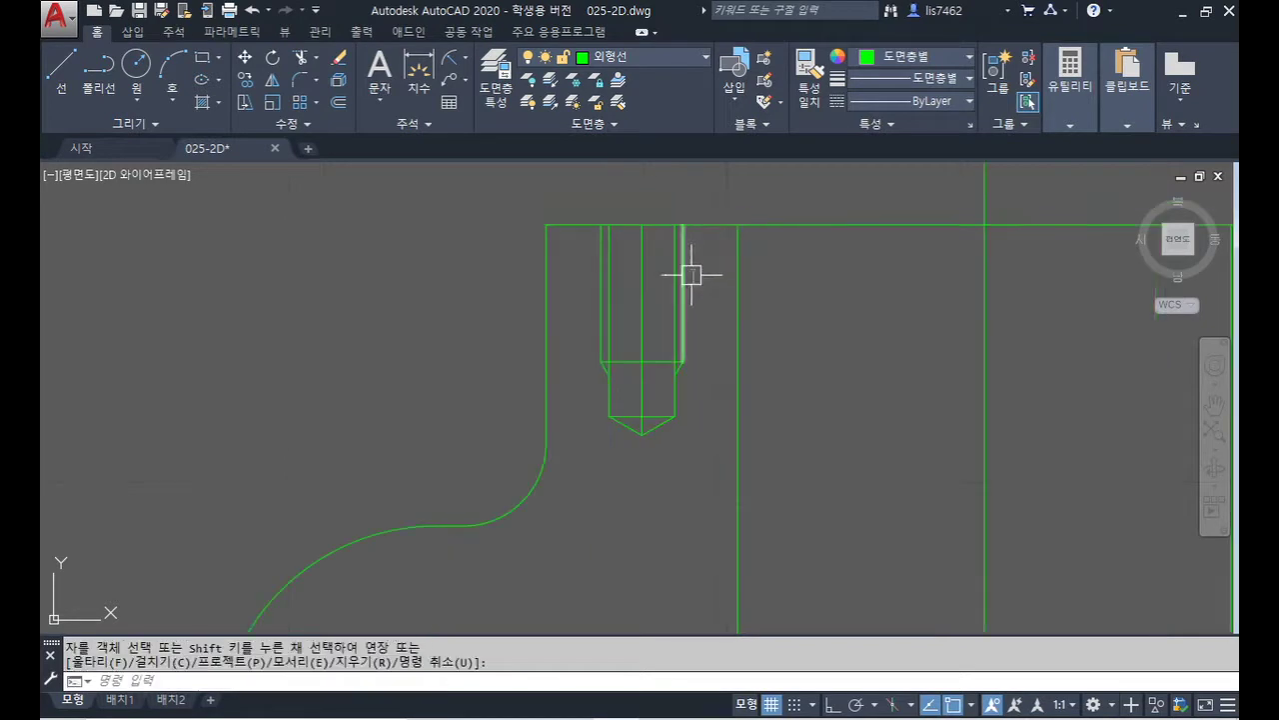
key("Escape")
- Move the hole's centre line to the 중심선 layer
left_click(642, 289)
left_click(669, 62)
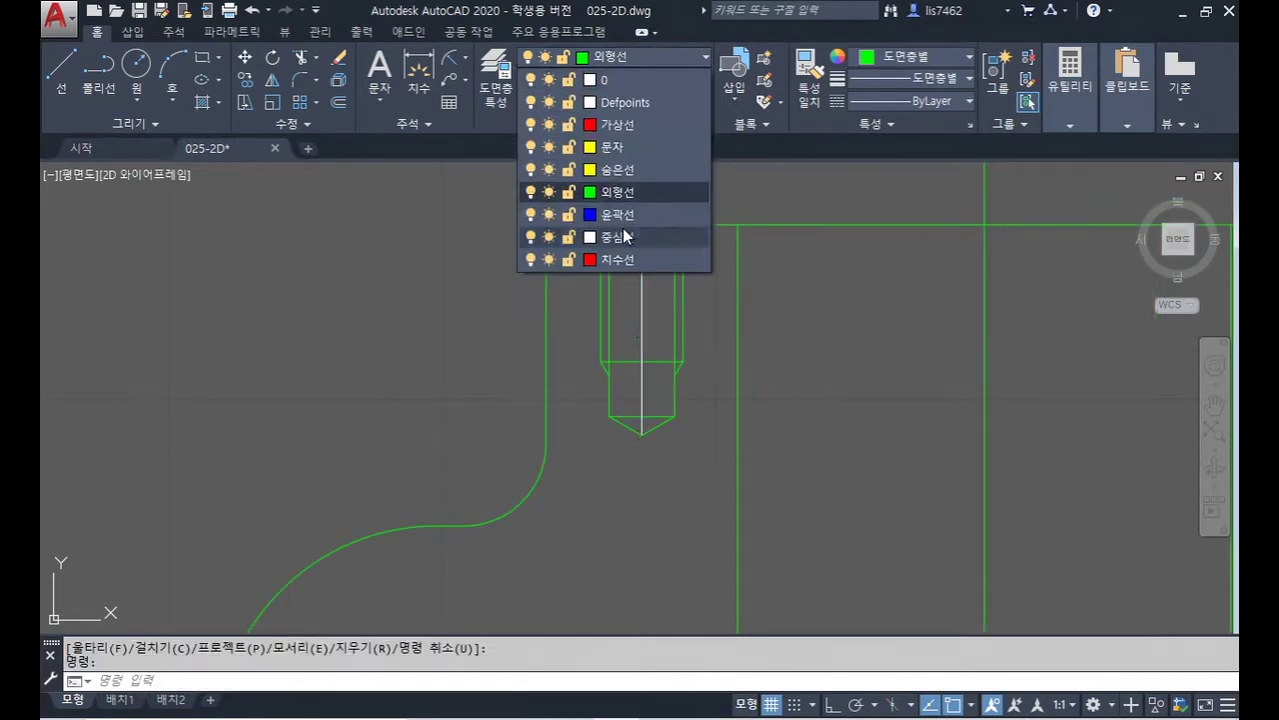
left_click(624, 236)
key("Escape")
- Lengthen the hole's centre line at both ends by an increment of 3
type("len")
key("Return")
type("de")
key("Return")
key("Return")
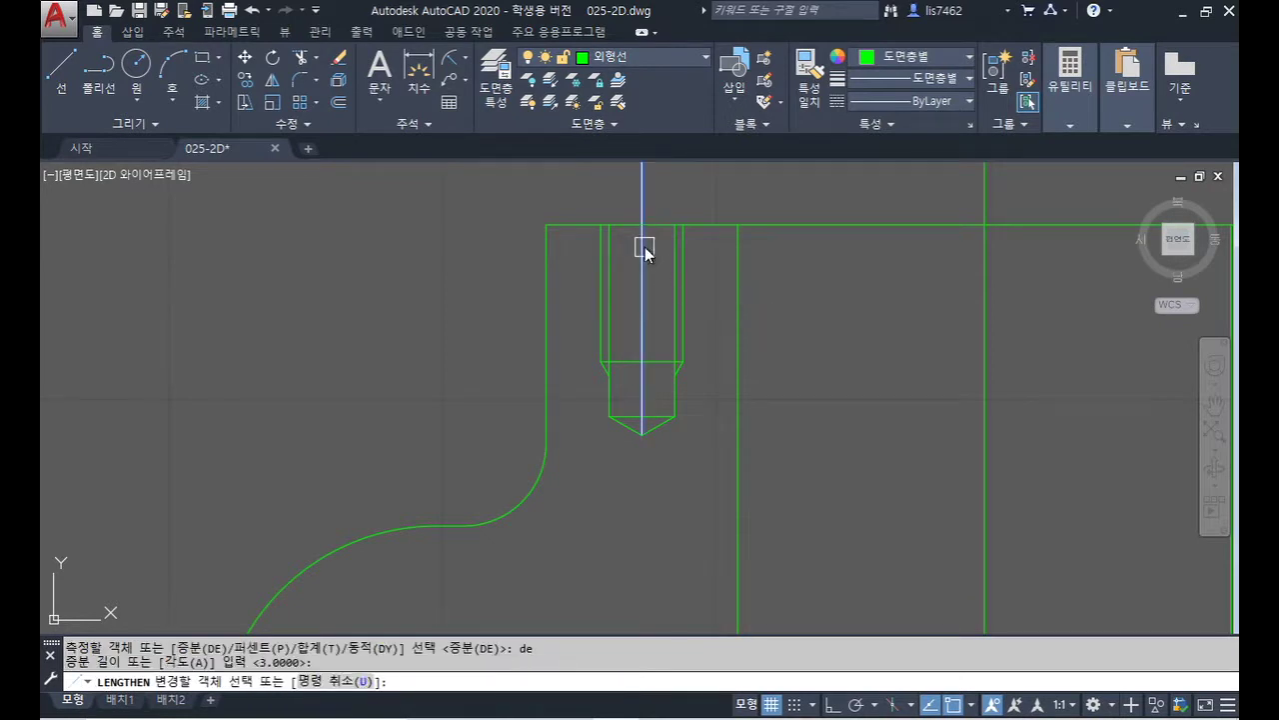
left_click(640, 387)
key("Return")
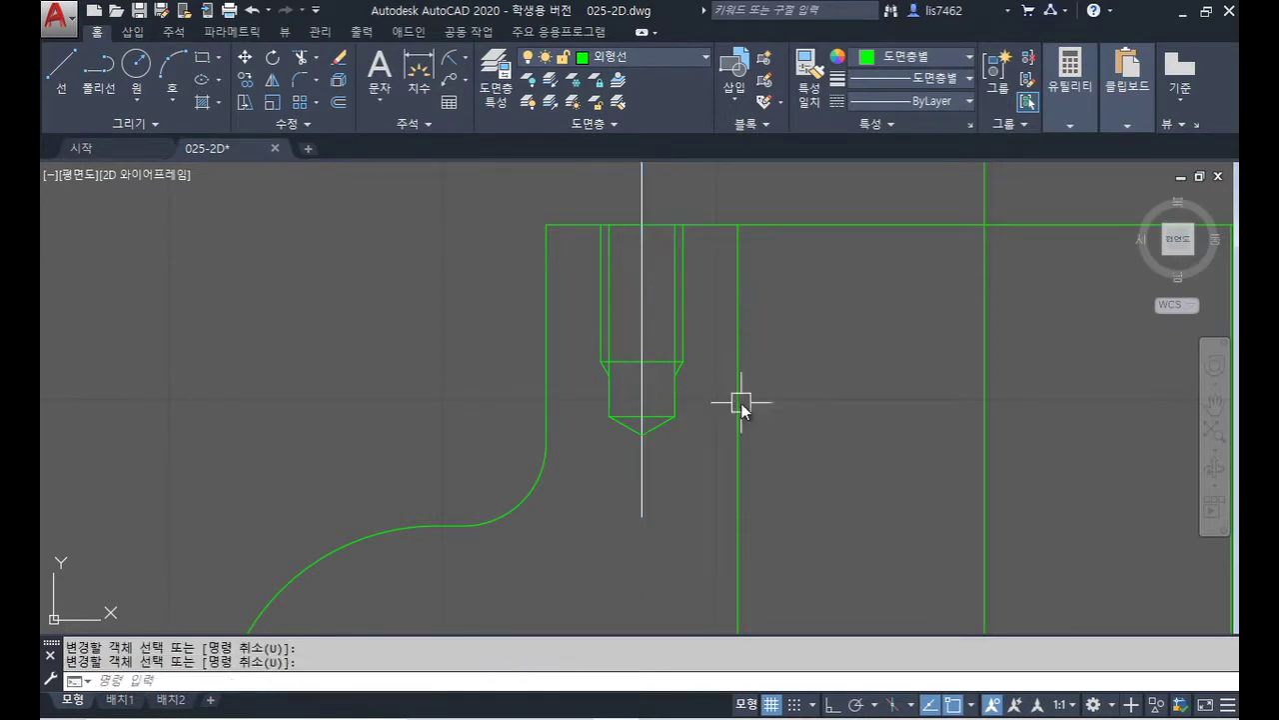
- Move the outer thread lines and both slanted run-out lines to the 지수선 layer
left_click(682, 351)
scroll(688, 372, "up", 3)
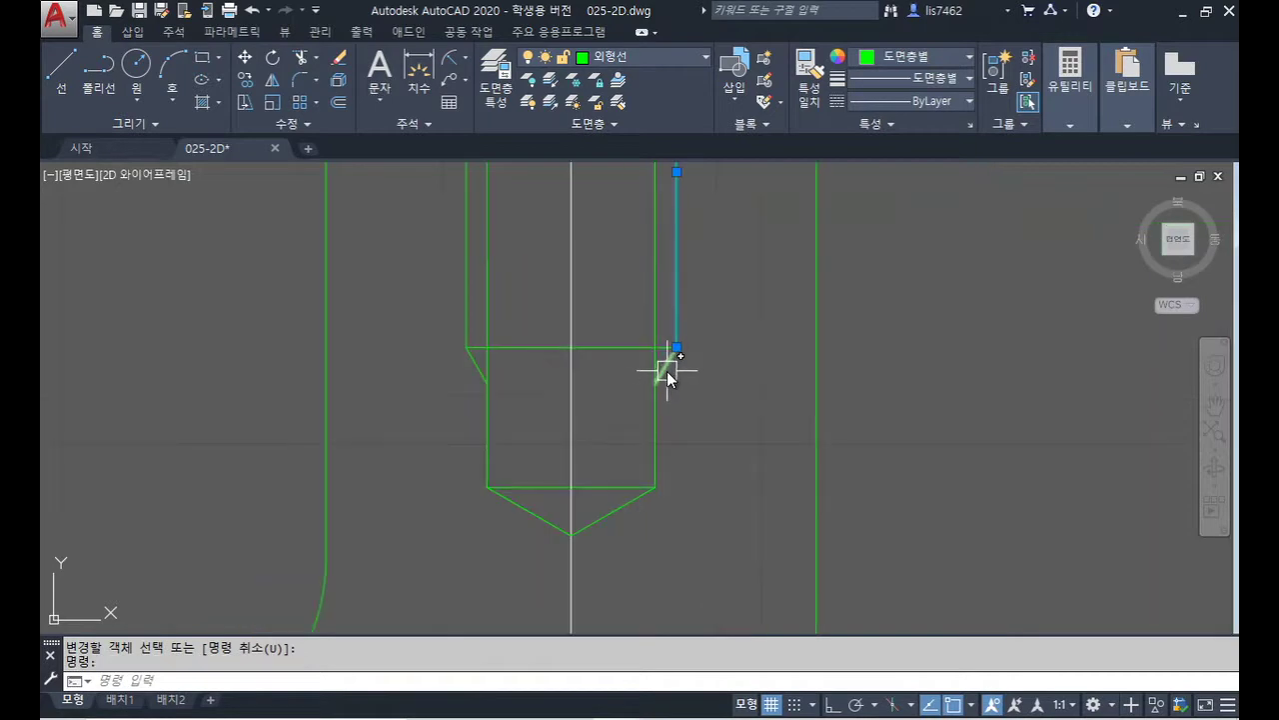
key("Return")
left_click(667, 372)
left_click(477, 366)
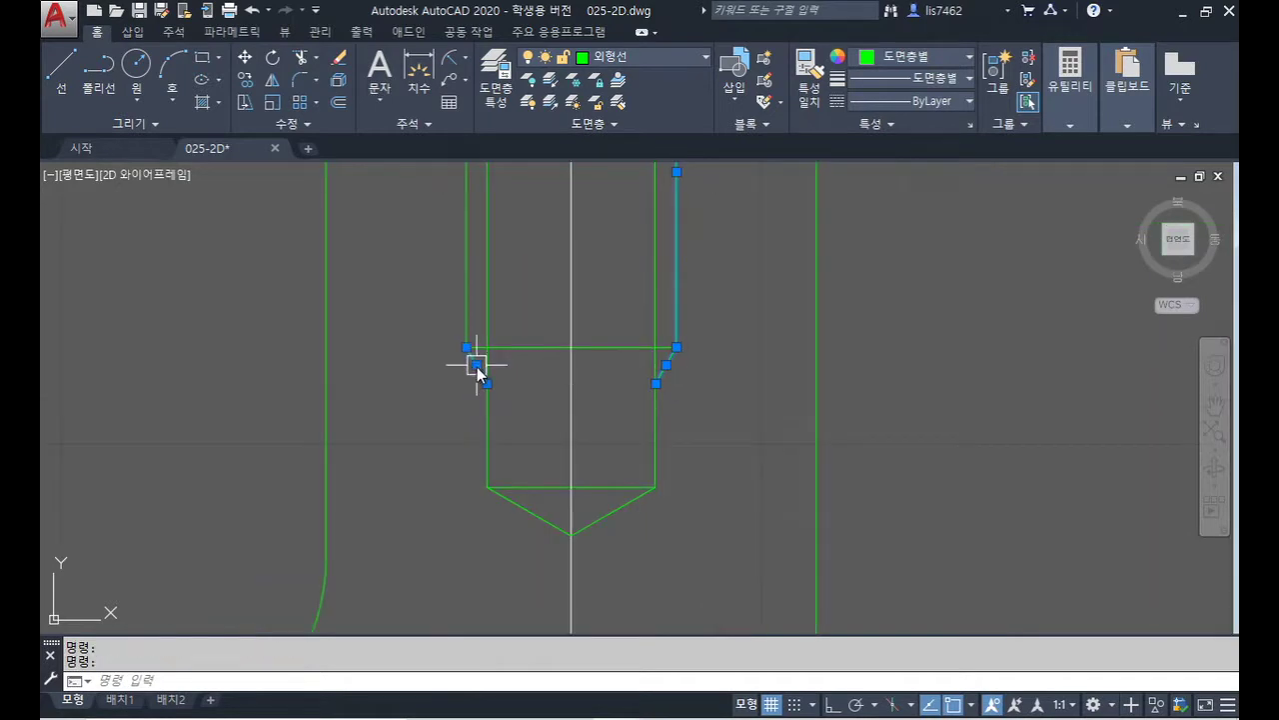
left_click(656, 57)
left_click(656, 258)
key("Escape")
- Mirror the complete tapped hole about the part's vertical centre line, keeping the original
scroll(696, 261, "down", 5)
middle_click_drag(700, 270, 586, 289)
scroll(617, 349, "up", 2)
type("mi")
key("Return")
left_click(528, 185)
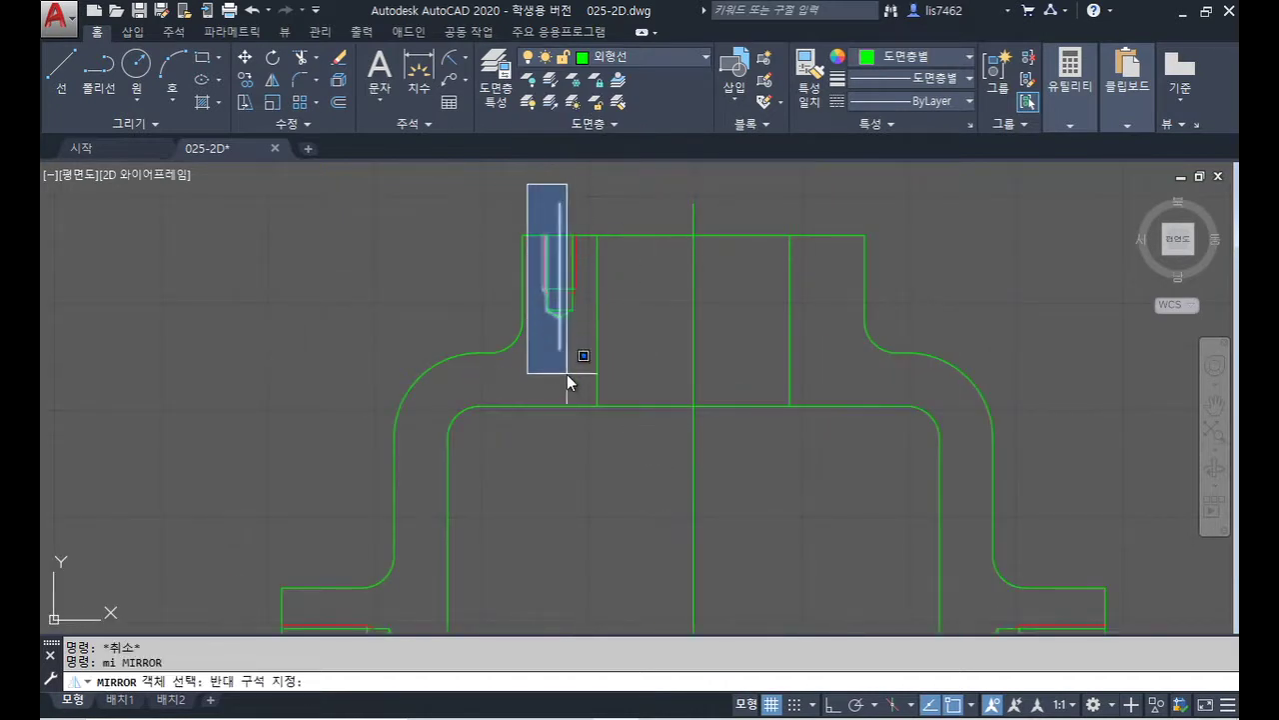
left_click(589, 375)
key("Return")
left_click(694, 207)
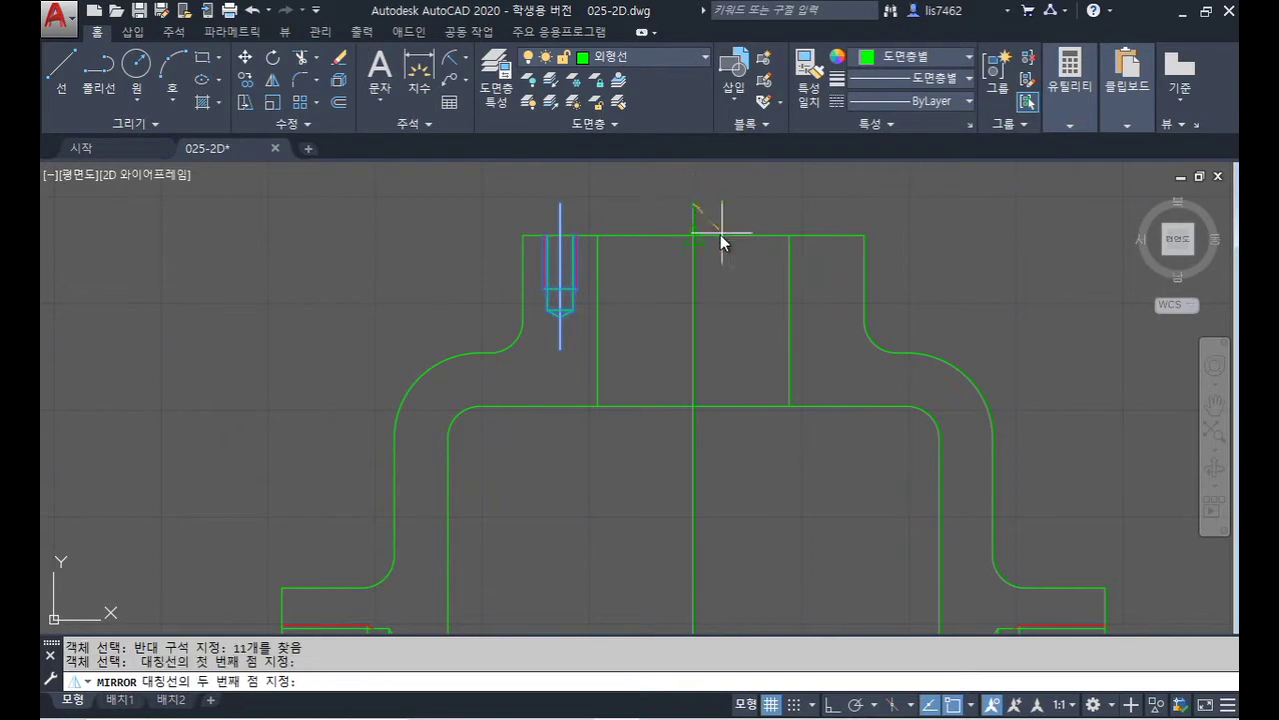
left_click(700, 258)
- Erase the tapped hole with its centre line on the left of the housing's top boss
scroll(865, 323, "down", 8)
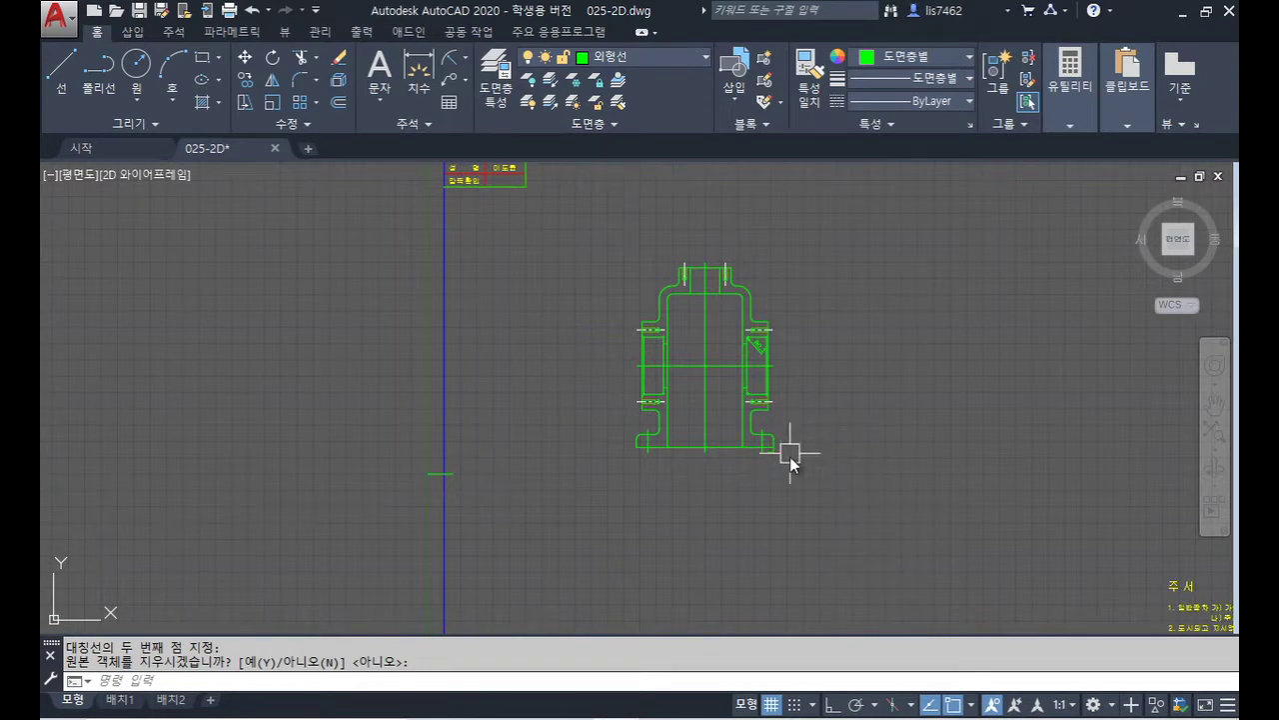
scroll(724, 368, "up", 2)
middle_click_drag(725, 383, 734, 393)
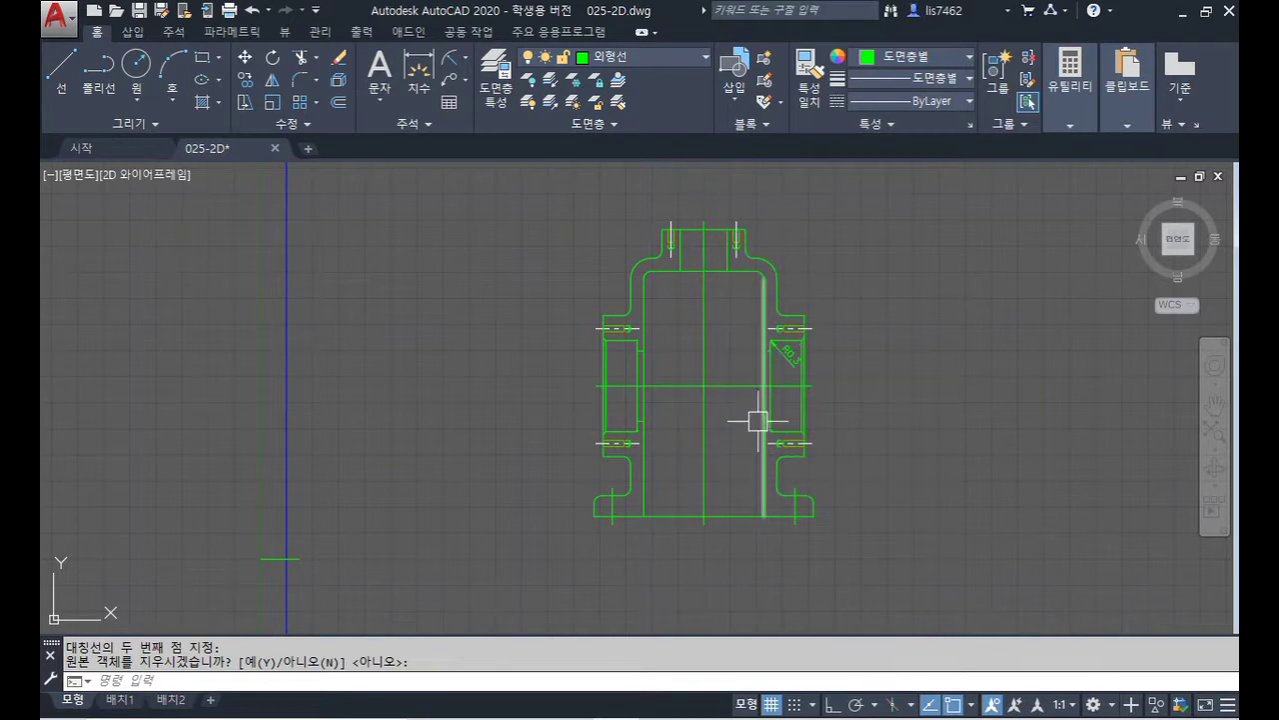
scroll(679, 250, "up", 8)
middle_click_drag(700, 319, 681, 452)
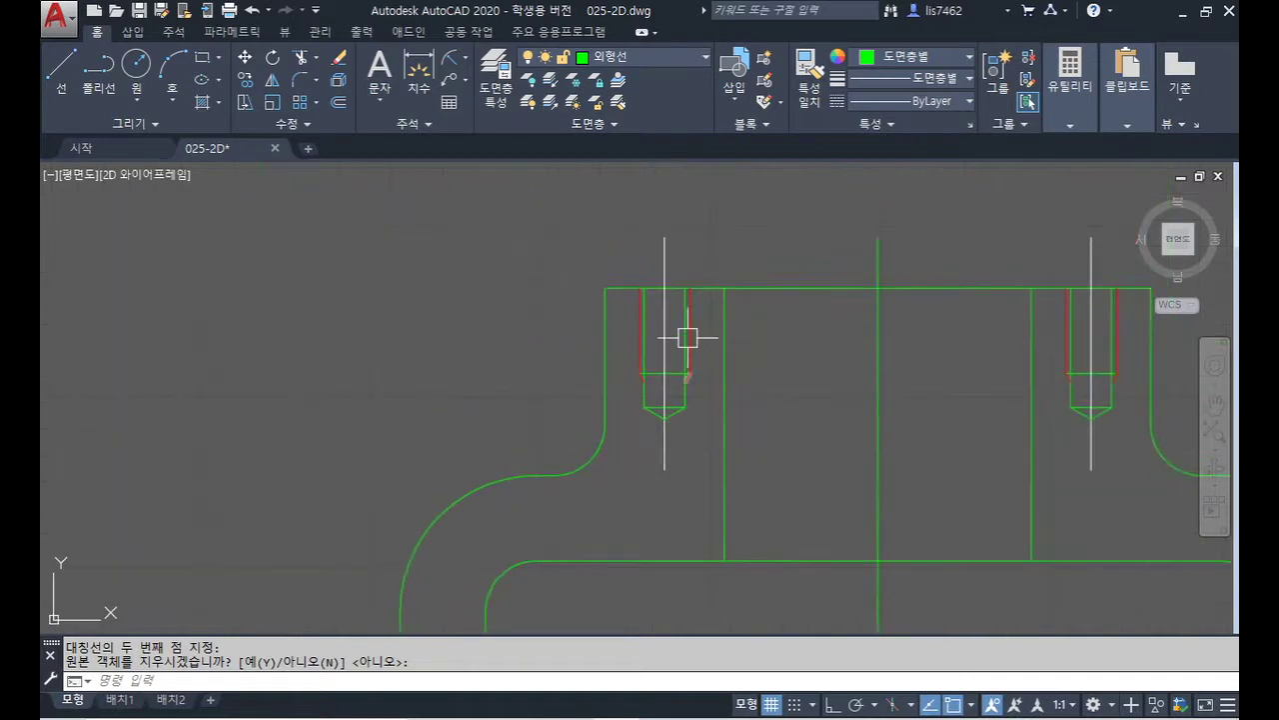
key("Return")
left_click(621, 186)
left_click(721, 466)
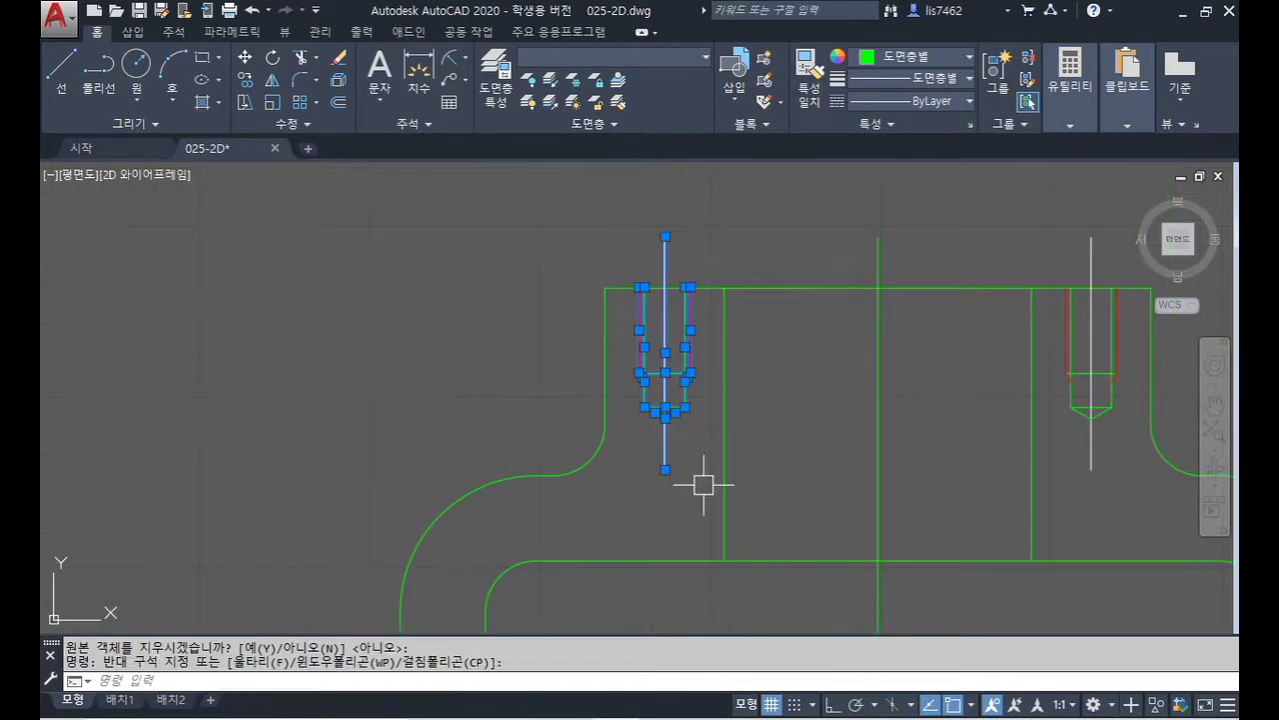
key("Delete")
- Erase the bearing bore lines and the upper tapped hole on the housing's left side
scroll(703, 446, "down", 7)
scroll(694, 477, "up", 2)
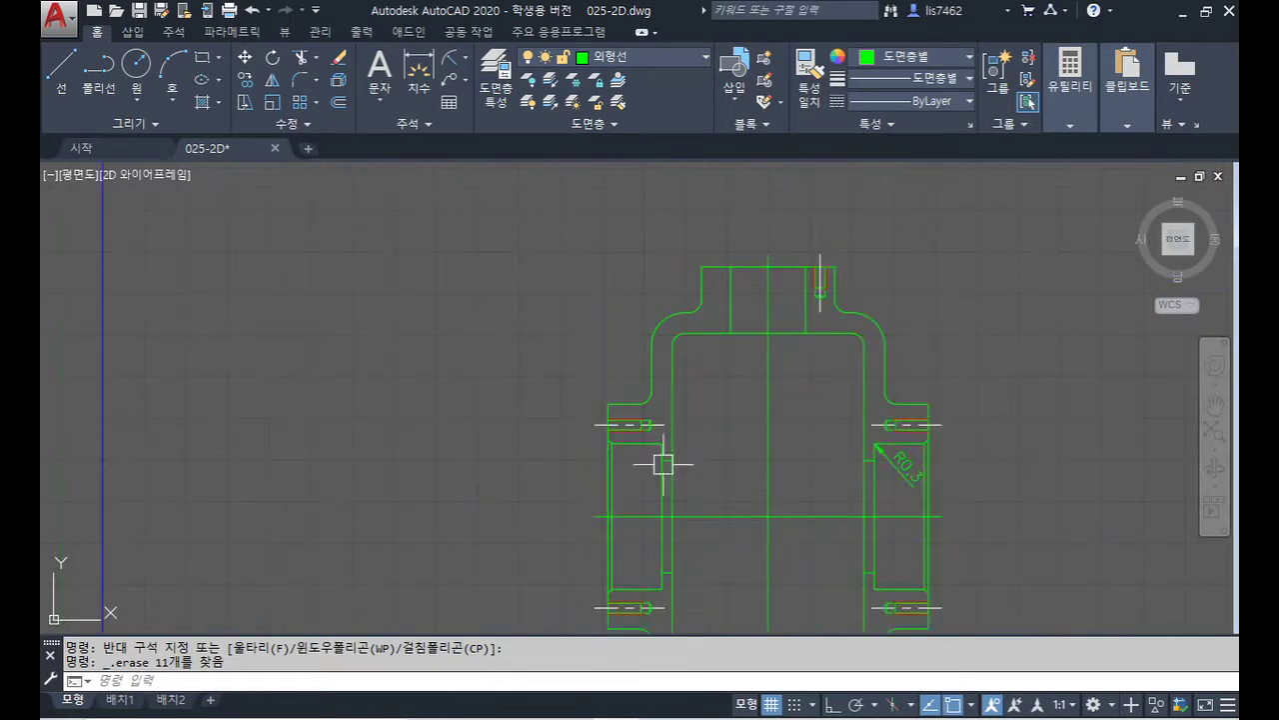
left_click(579, 408)
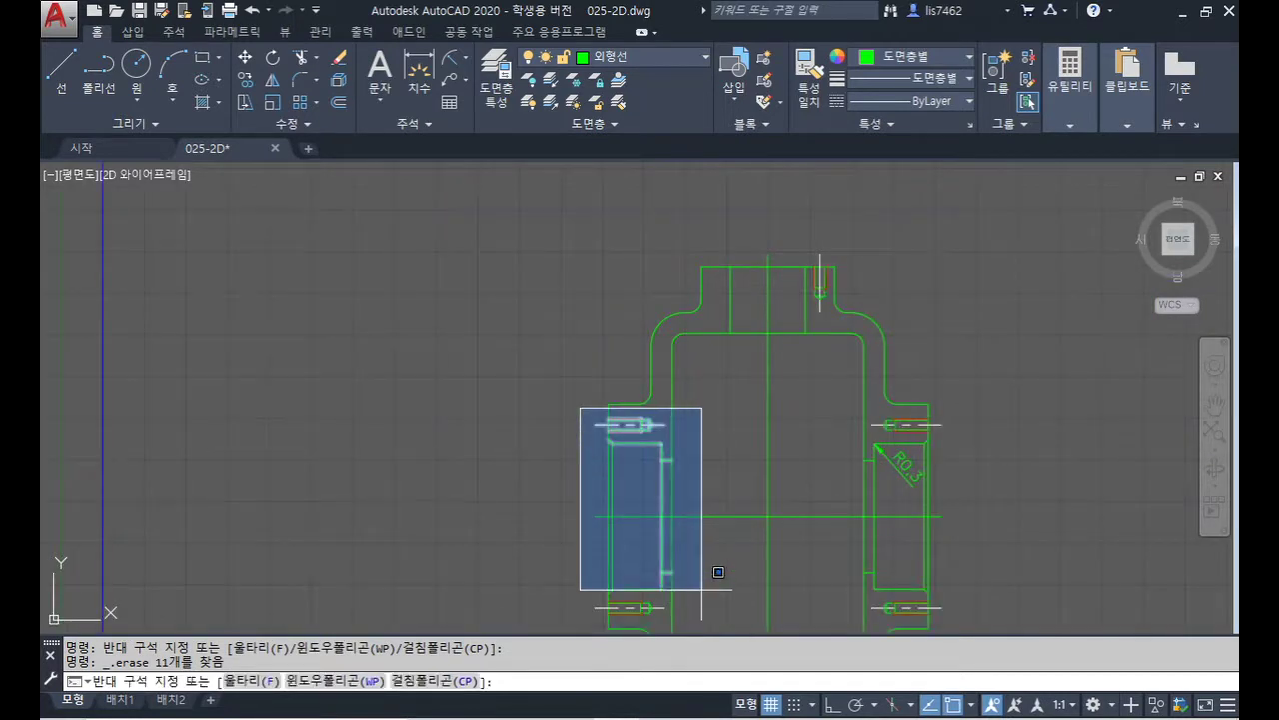
left_click(701, 594)
key("Delete")
- Erase the remaining lower tapped hole on the housing's left side
middle_click_drag(720, 591, 714, 300)
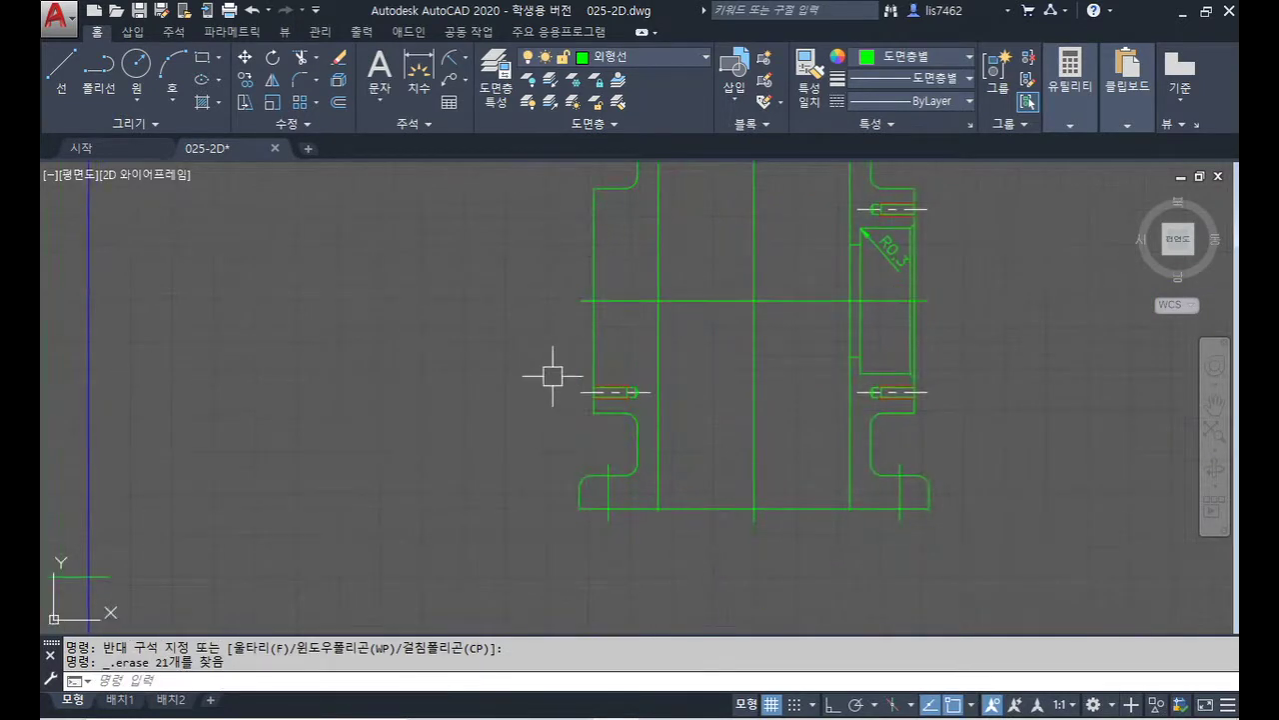
left_click(547, 378)
left_click(688, 423)
key("Delete")
- Trim the inner cavity's top line to the left of the vertical centre line
scroll(706, 434, "down", 2)
middle_click_drag(705, 434, 676, 460)
type("r")
key("Return")
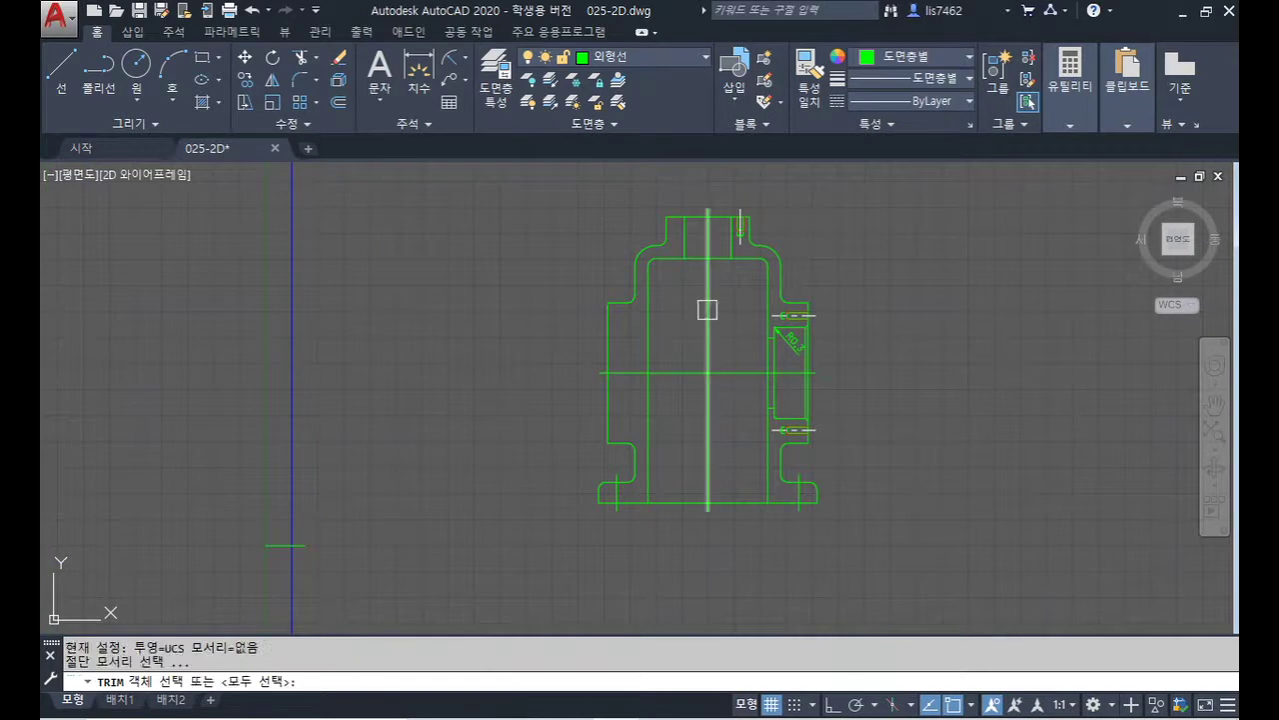
key("Return")
left_click(694, 252)
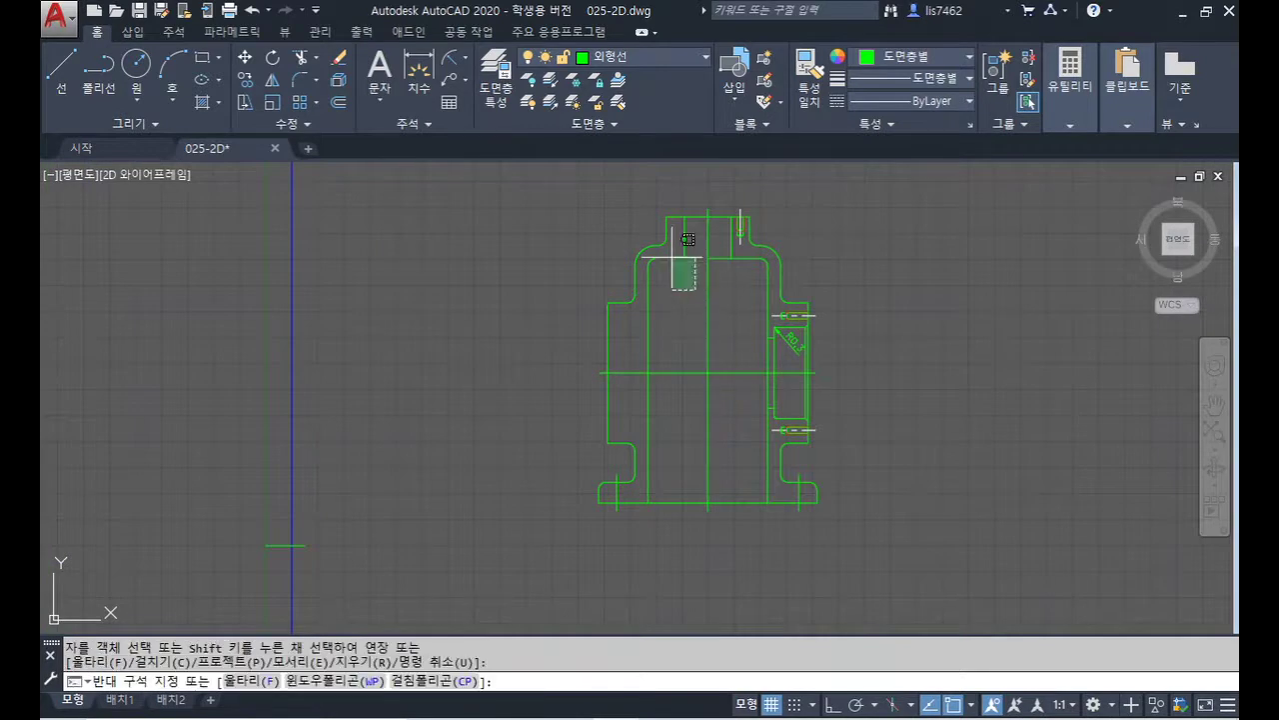
- Erase the left half's top bore line, inner cavity wall and corner arc
left_click(674, 303)
left_click(647, 257)
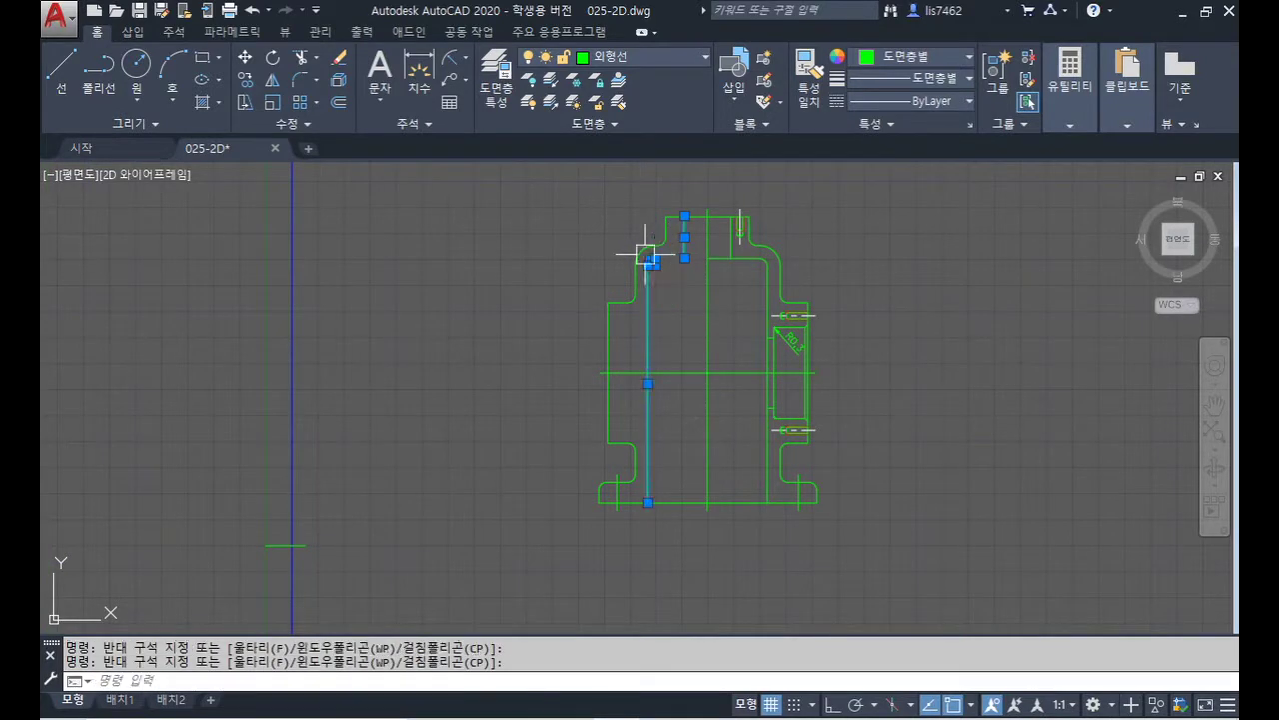
key("Delete")
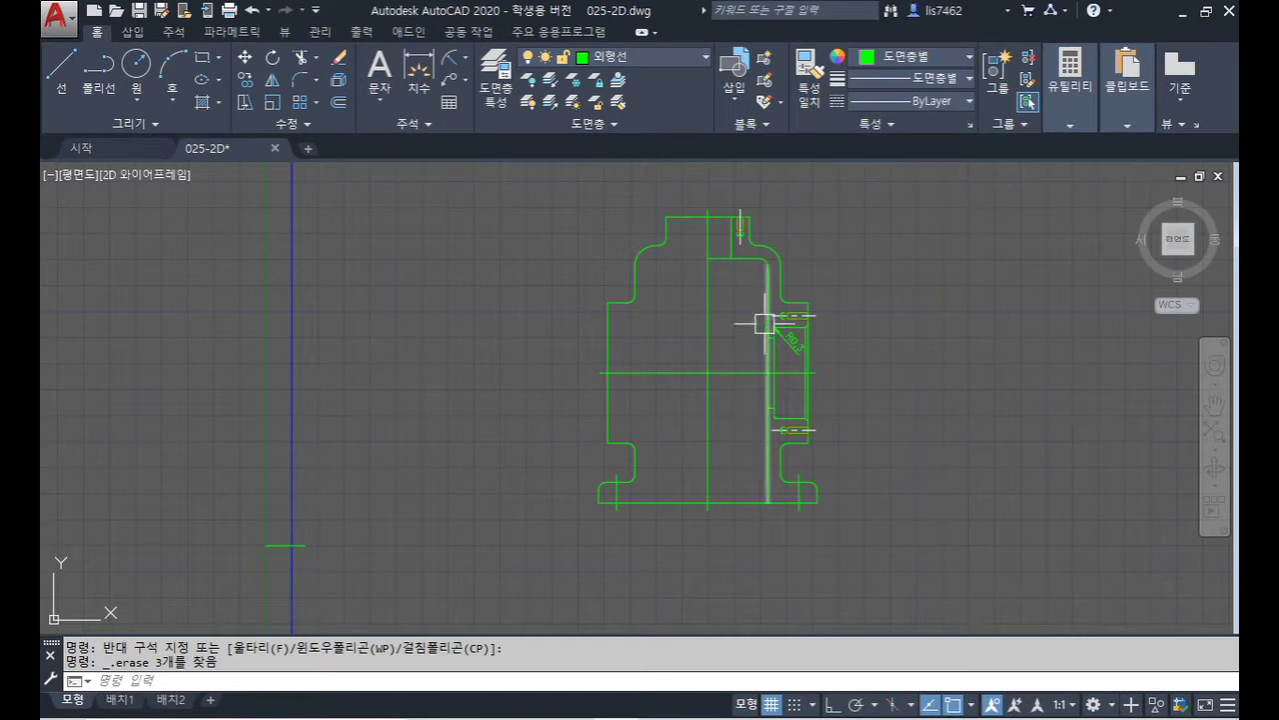
scroll(669, 254, "up", 5)
scroll(660, 345, "up", 8)
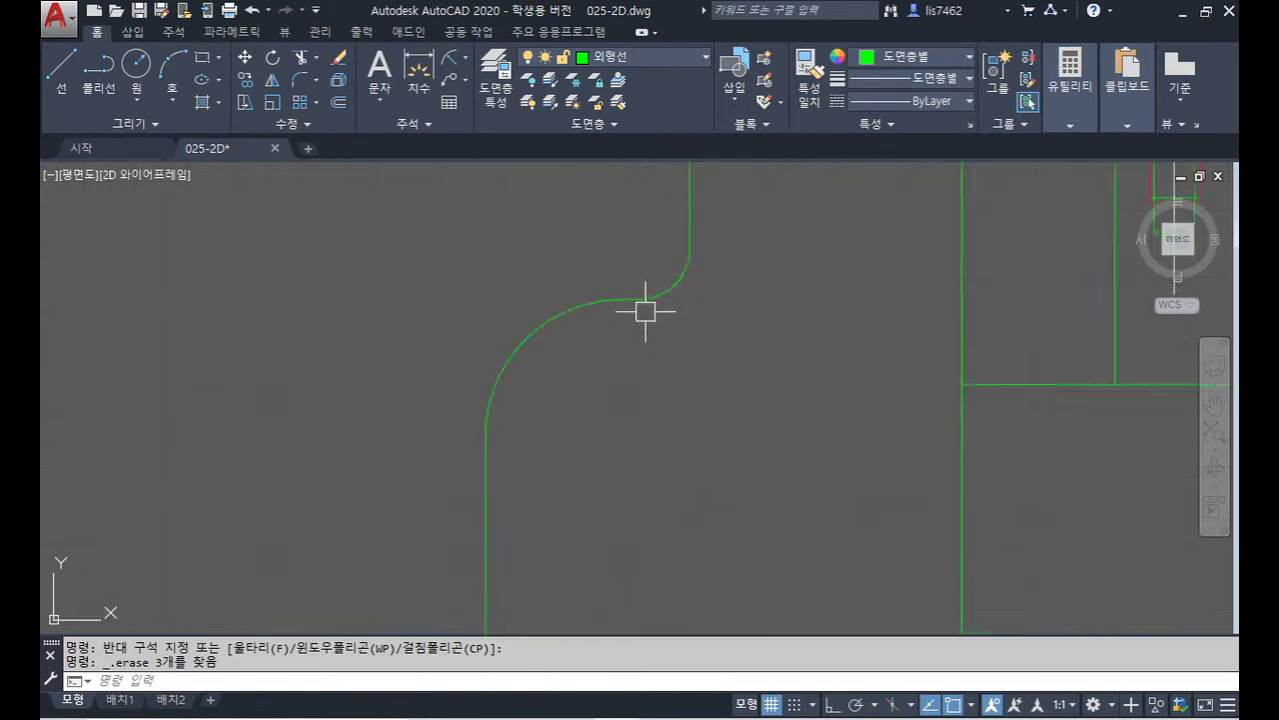
type("ex")
key("Return")
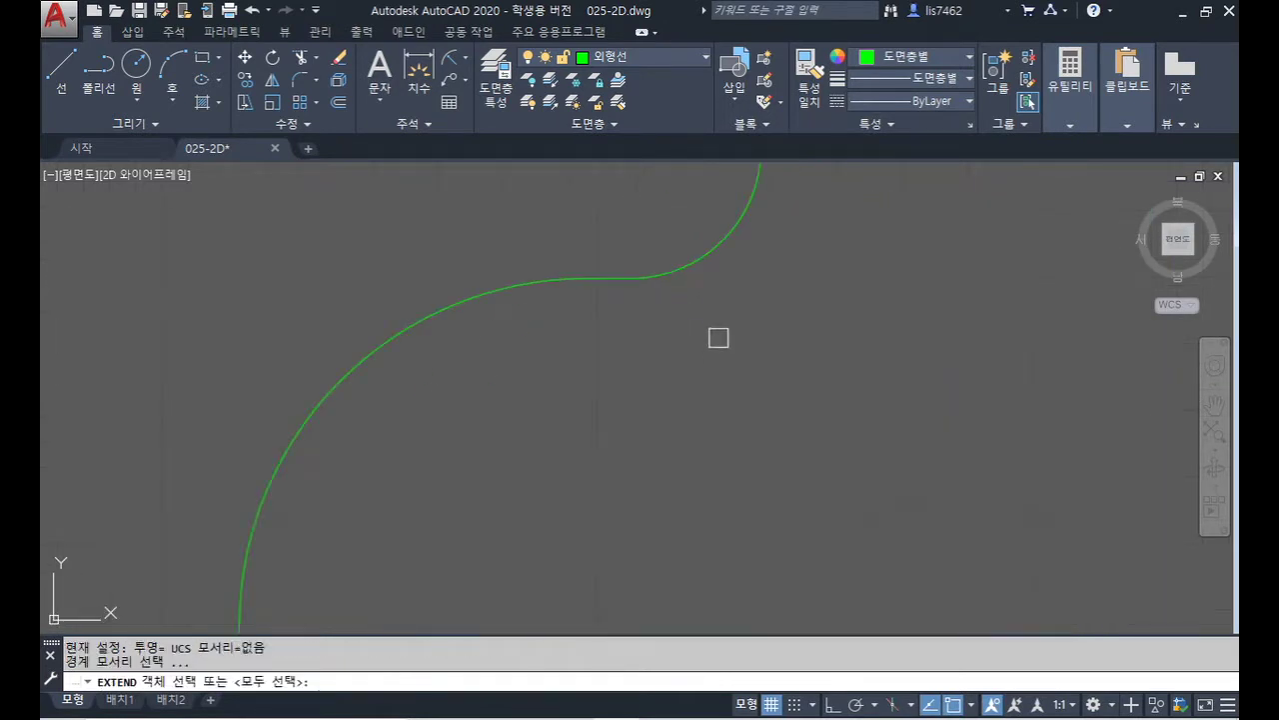
scroll(659, 300, "down", 3)
middle_click_drag(660, 297, 539, 300)
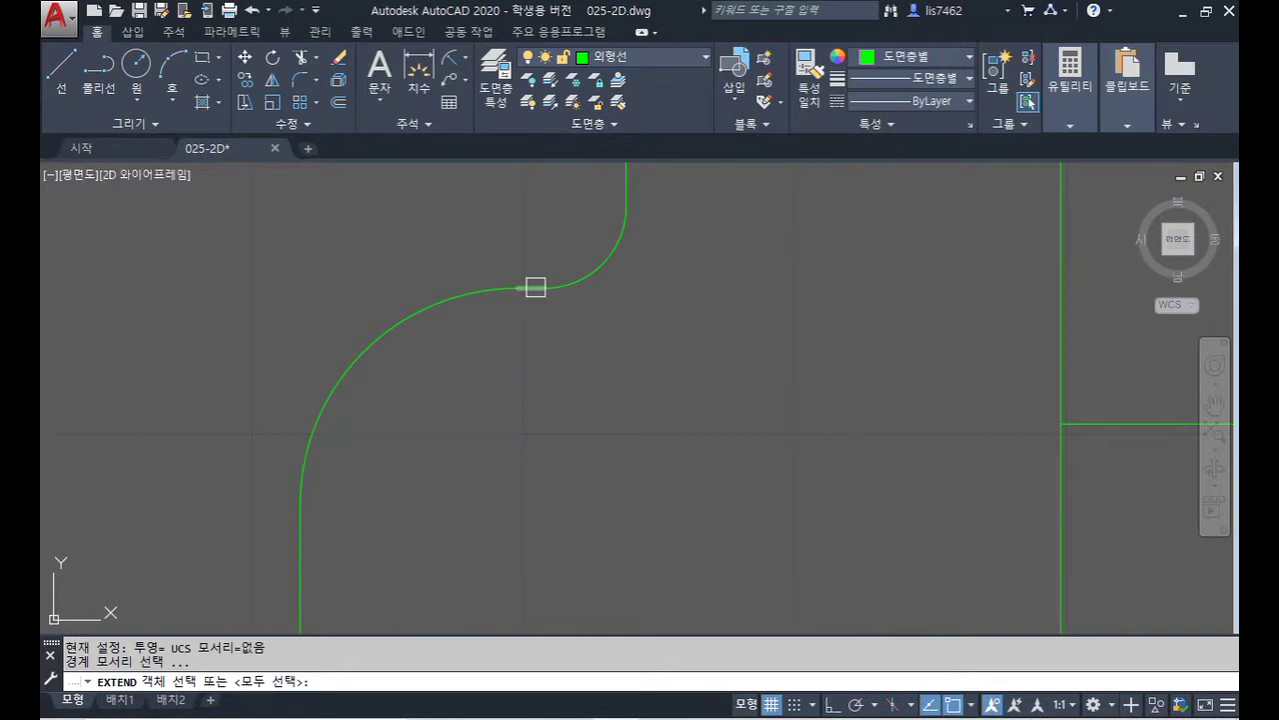
left_click(536, 288)
left_click(533, 288)
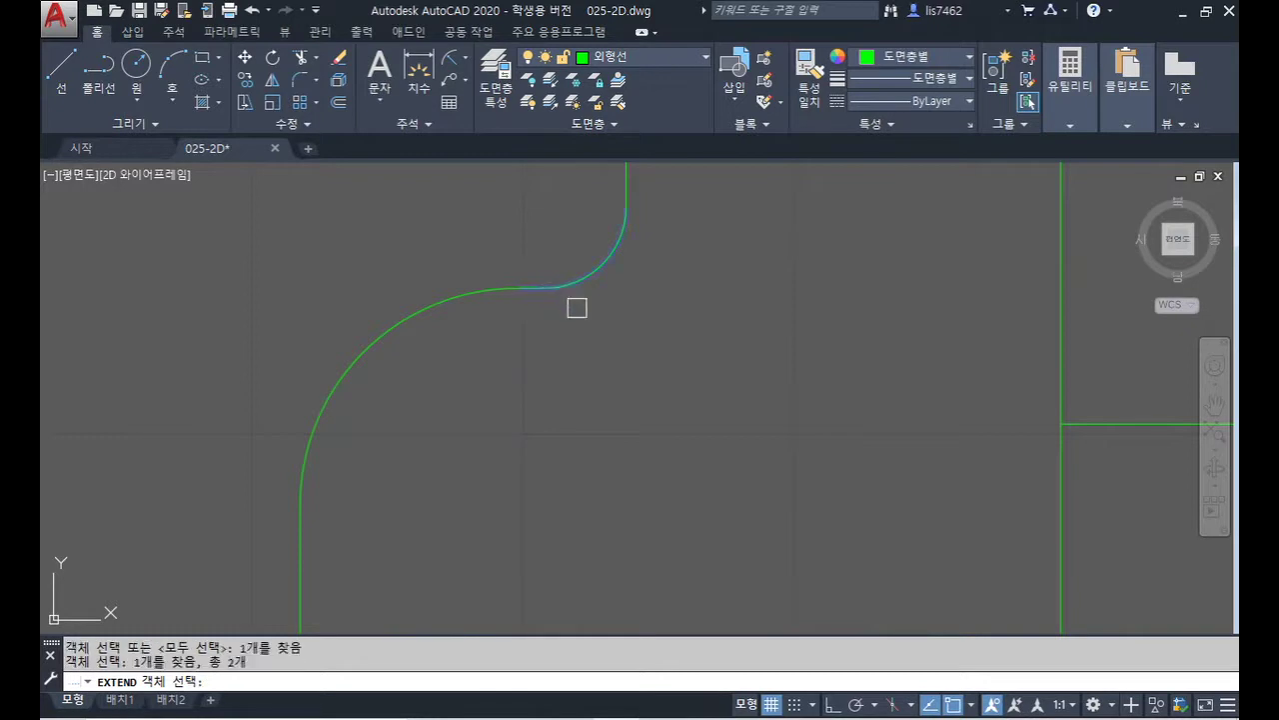
key("Escape")
- Turn on ortho mode and stretch the short horizontal line at the upper left shoulder to the vertical centre line
scroll(537, 282, "up", 4)
left_click(537, 284)
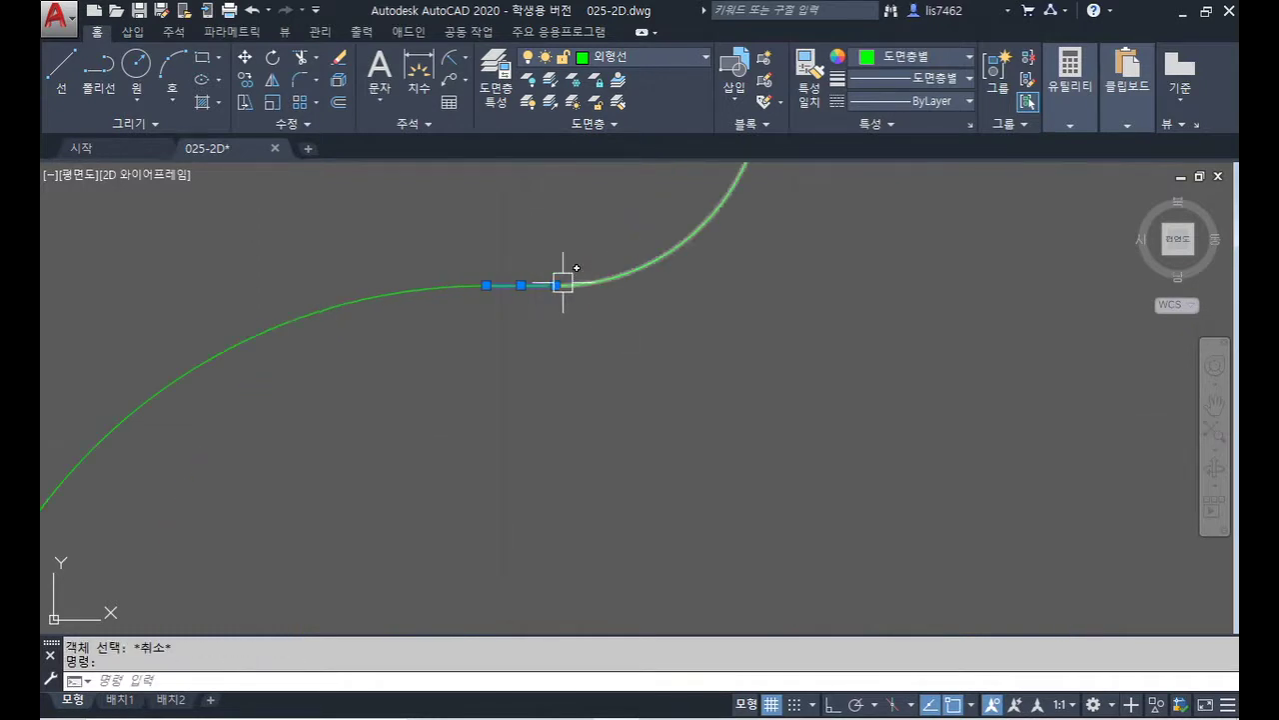
left_click(557, 285)
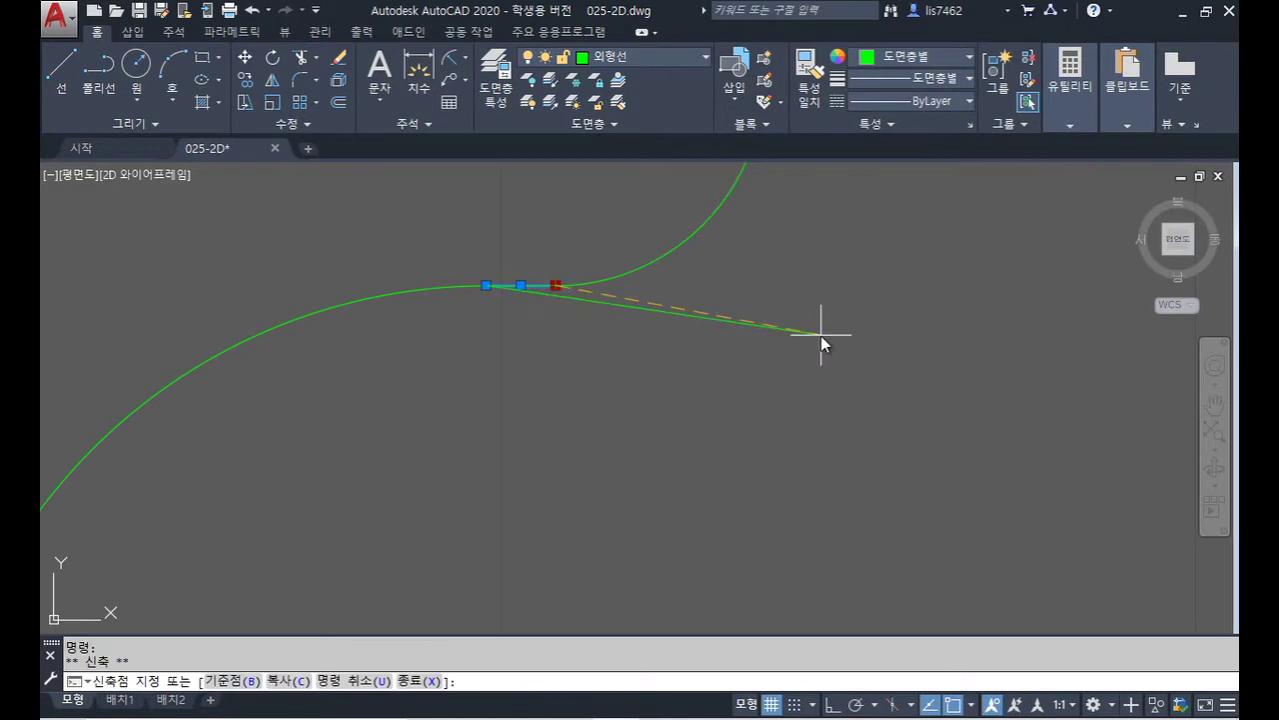
key("F8")
scroll(821, 320, "up", 2)
middle_click_drag(821, 307, 719, 303)
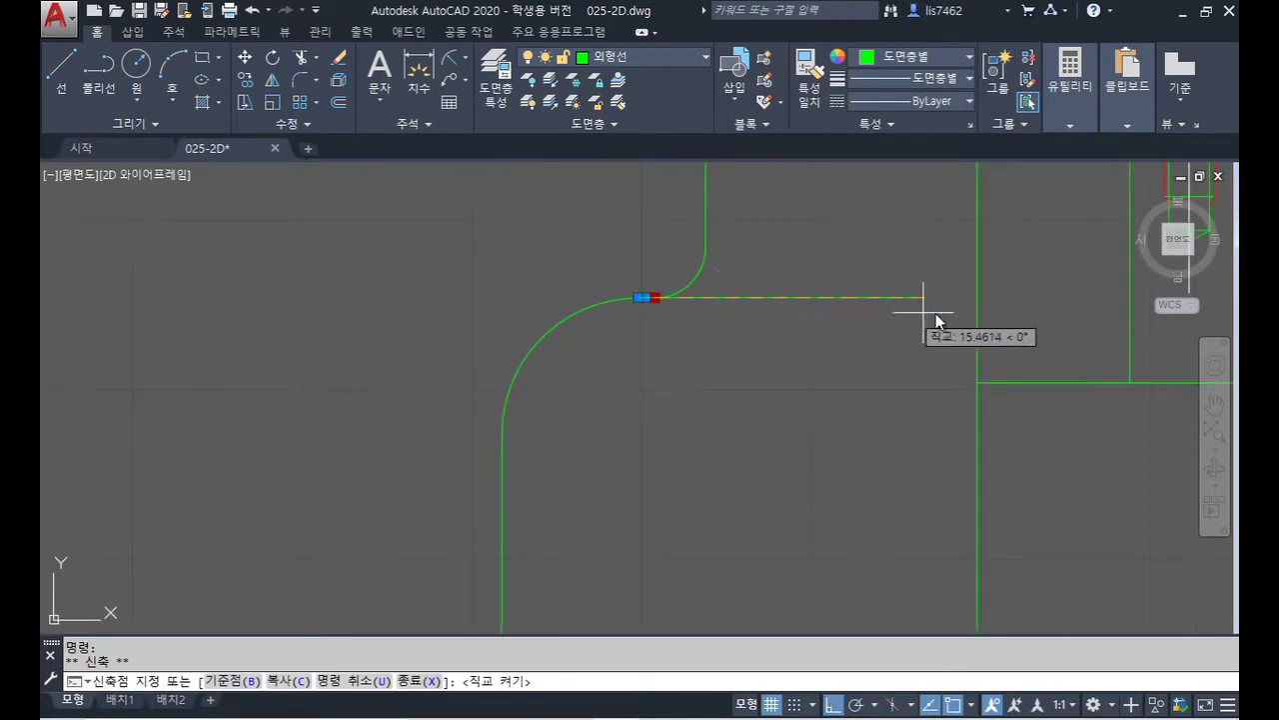
key("Escape")
scroll(1048, 413, "down", 4)
middle_click_drag(850, 408, 800, 394)
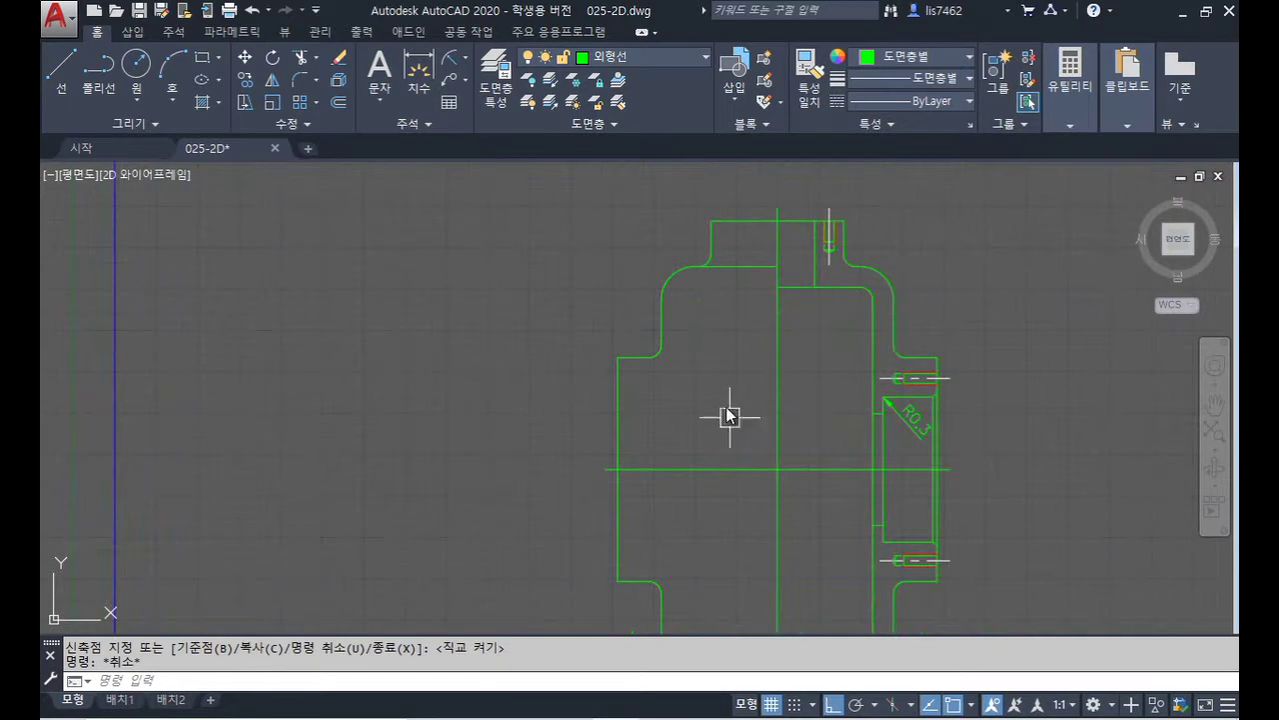
- Extend the top line of the left base flange to the vertical centre line
scroll(751, 374, "down", 2)
middle_click_drag(750, 373, 688, 277)
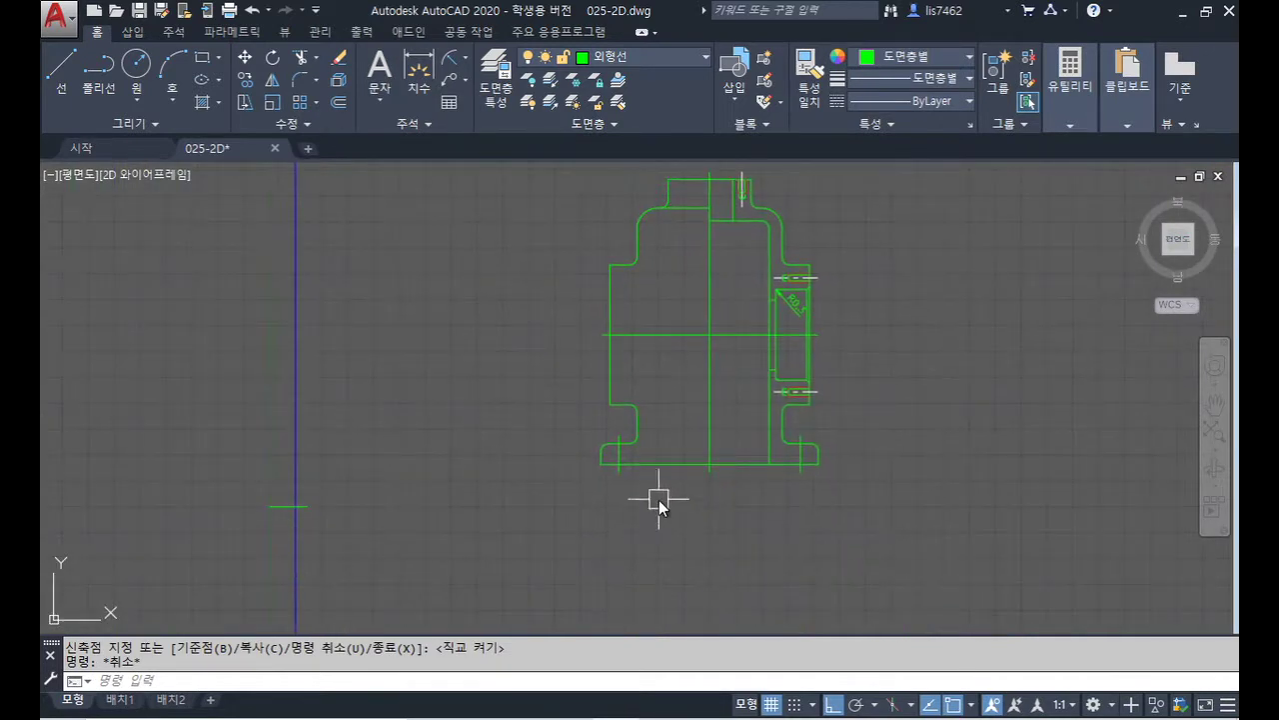
scroll(653, 480, "up", 2)
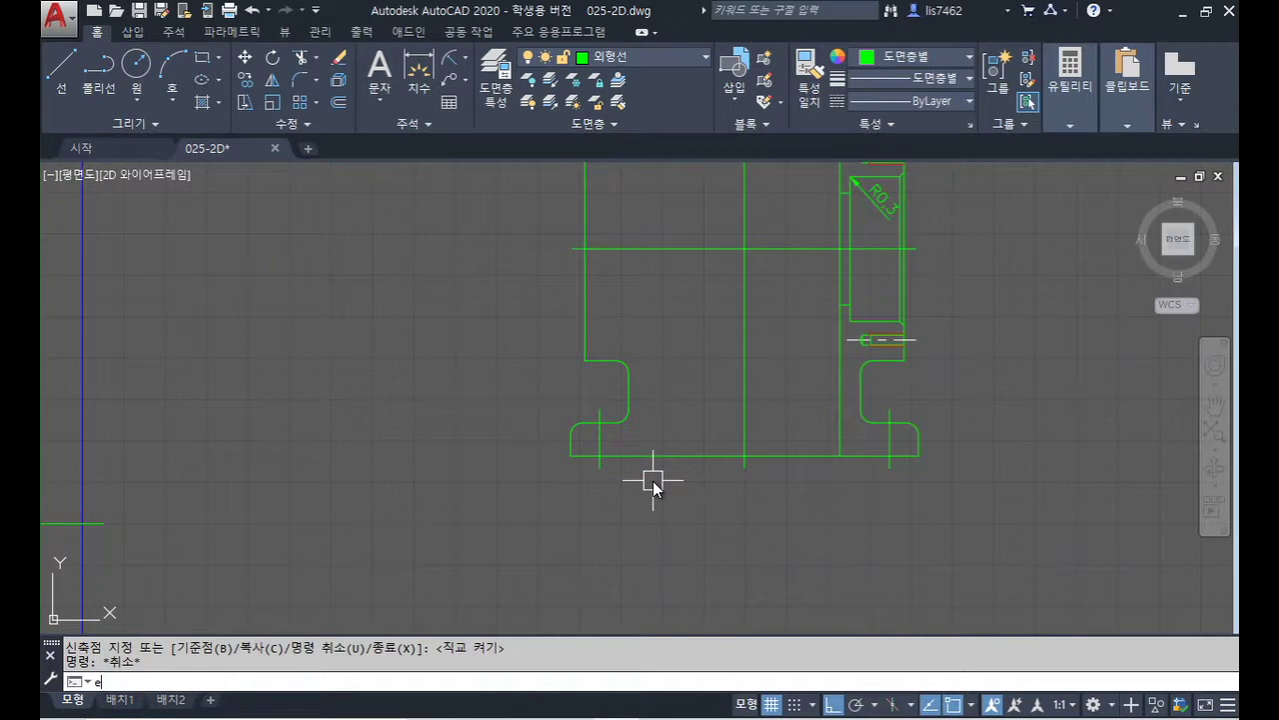
key("Return")
scroll(612, 436, "up", 3)
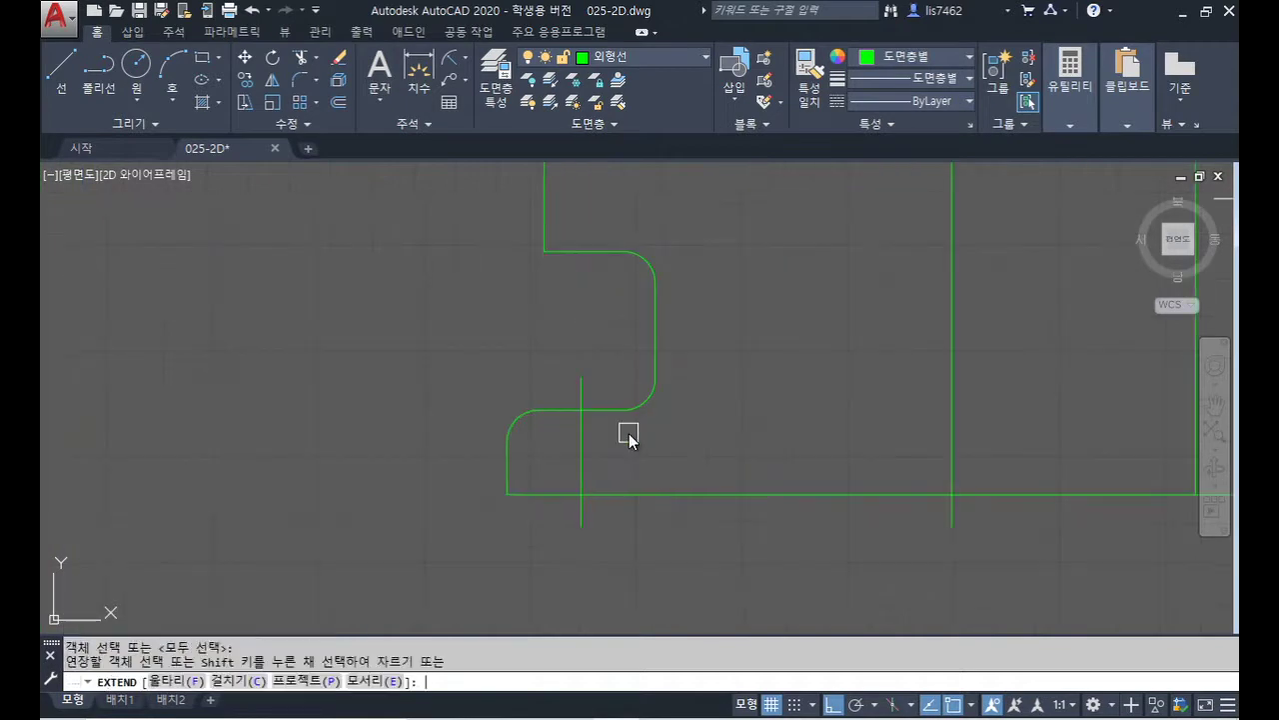
left_click(612, 412)
key("Return")
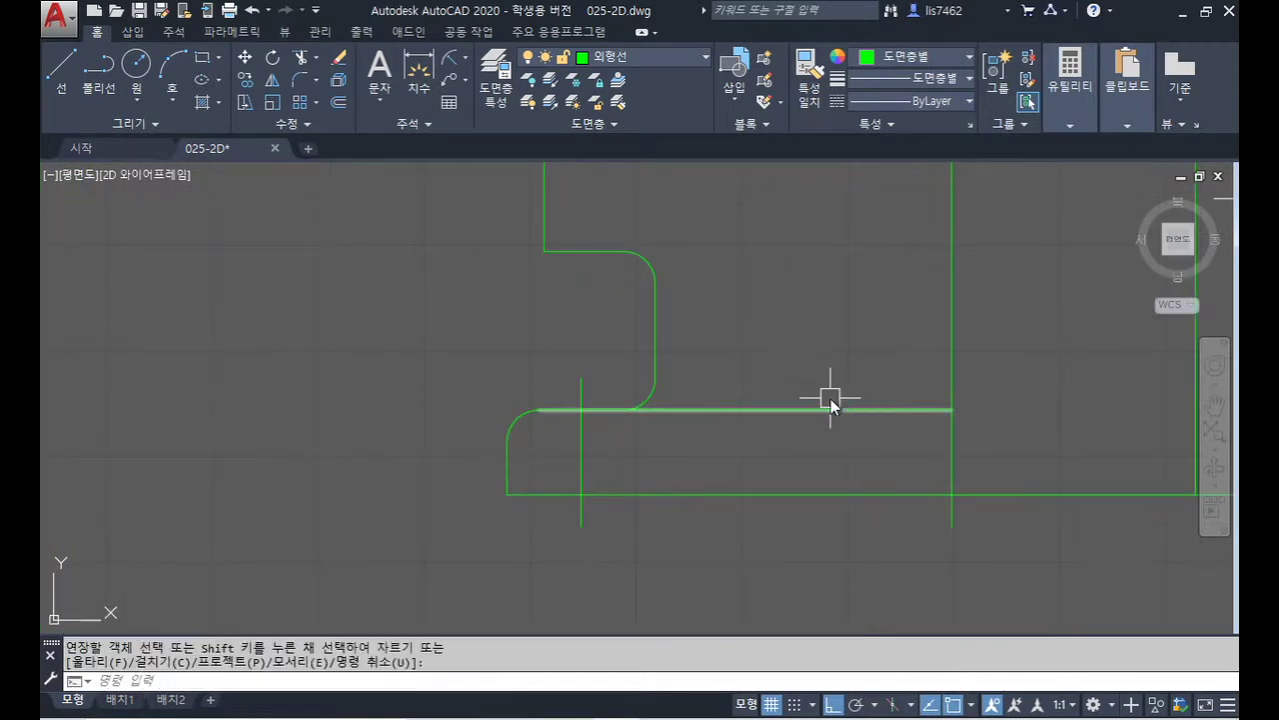
- Compare the housing's body and side bosses with the assembly and base views in the reference image 편심구동장치.jpg
scroll(828, 367, "down", 4)
mouse_move(827, 359)
middle_mouse_down()
mouse_move(700, 414)
mouse_move(710, 313)
mouse_move(713, 365)
middle_mouse_up()
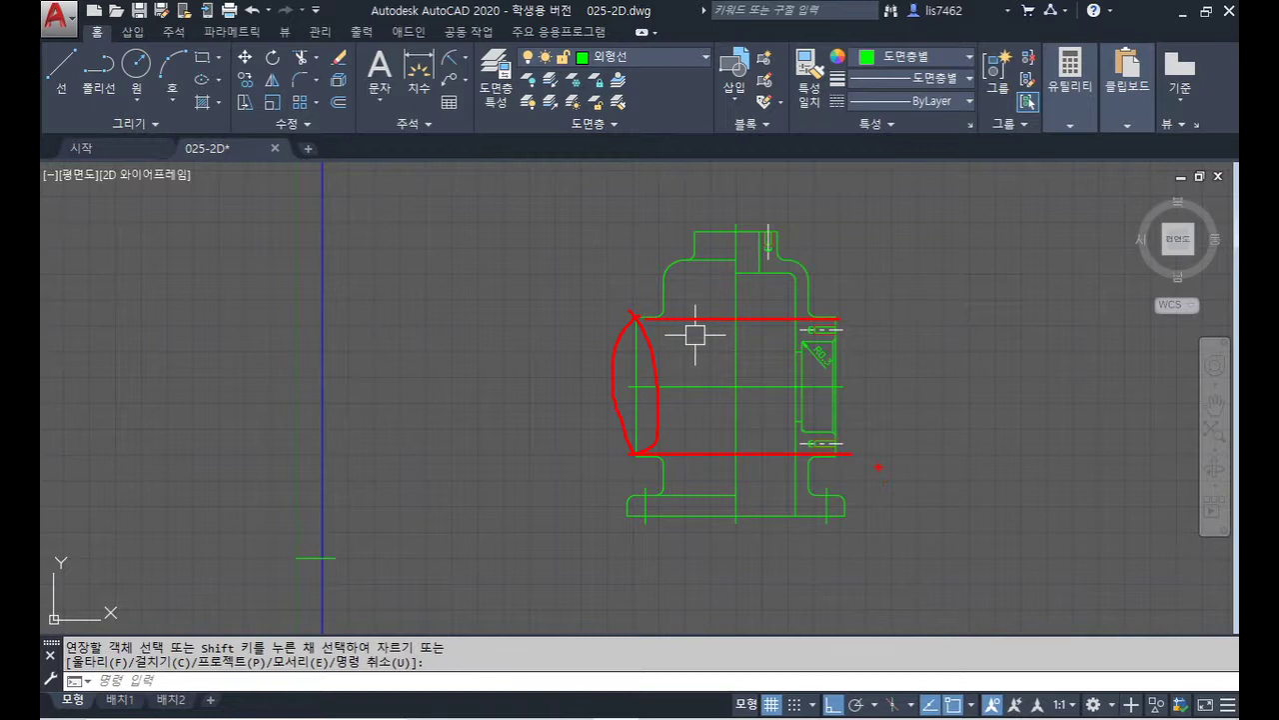
key("alt+Tab")
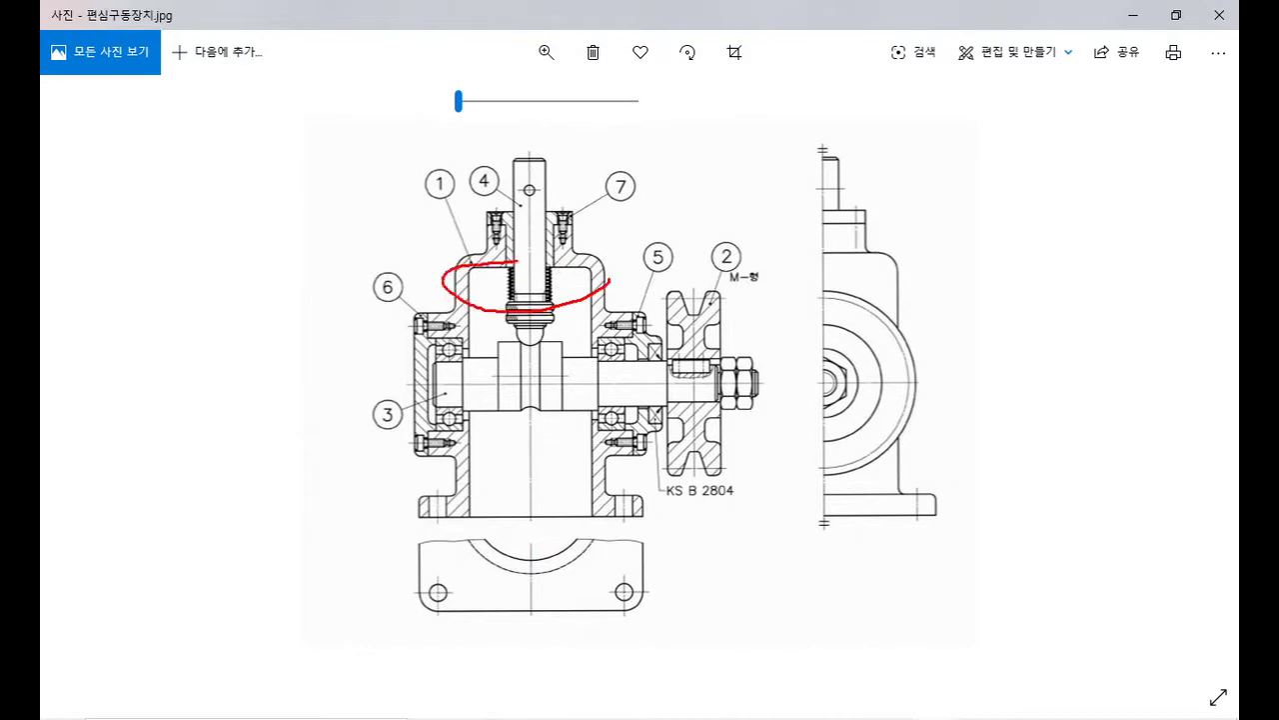
mouse_move(465, 545)
left_mouse_down()
mouse_move(626, 533)
mouse_move(574, 547)
left_mouse_up()
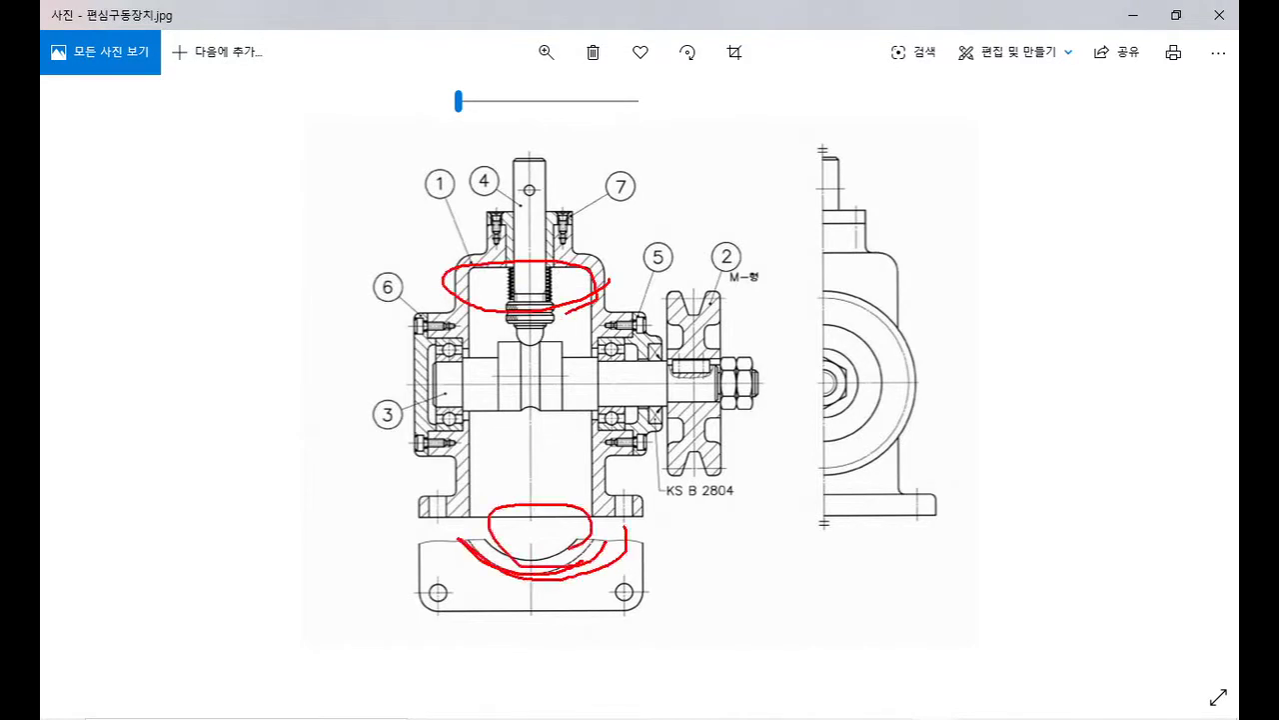
key("Escape")
key("alt+Tab")
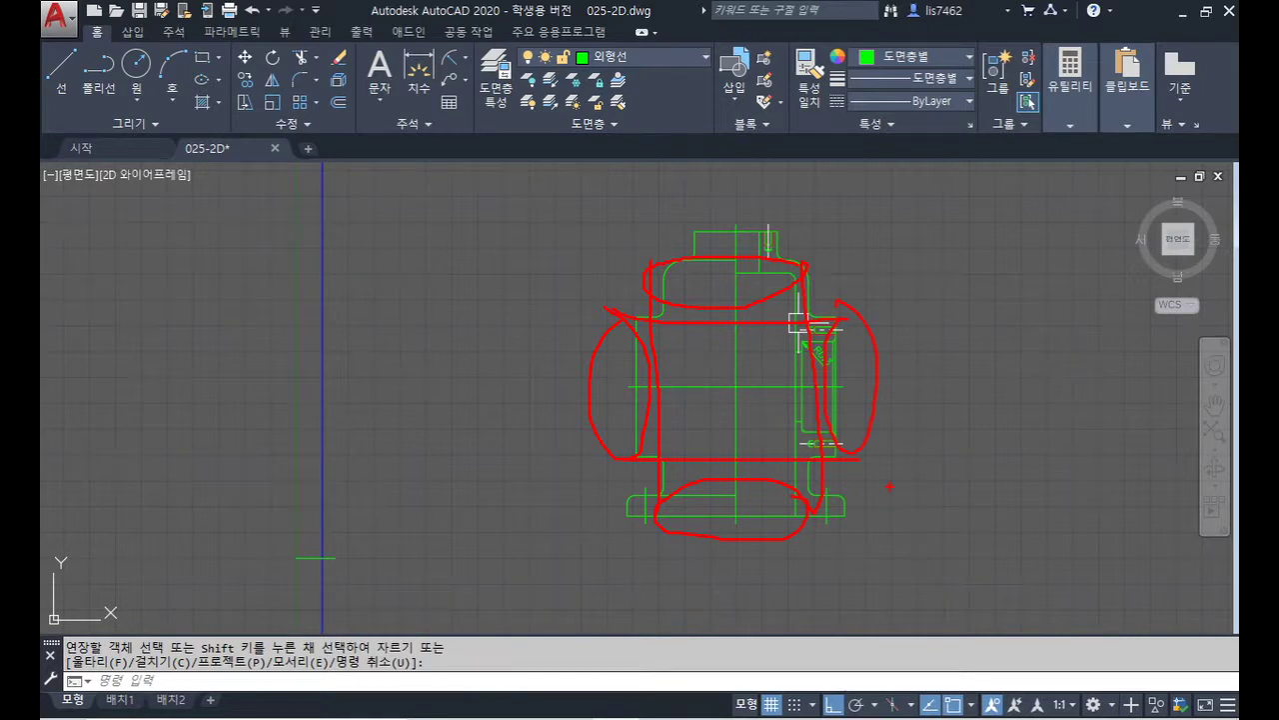
key("Escape")
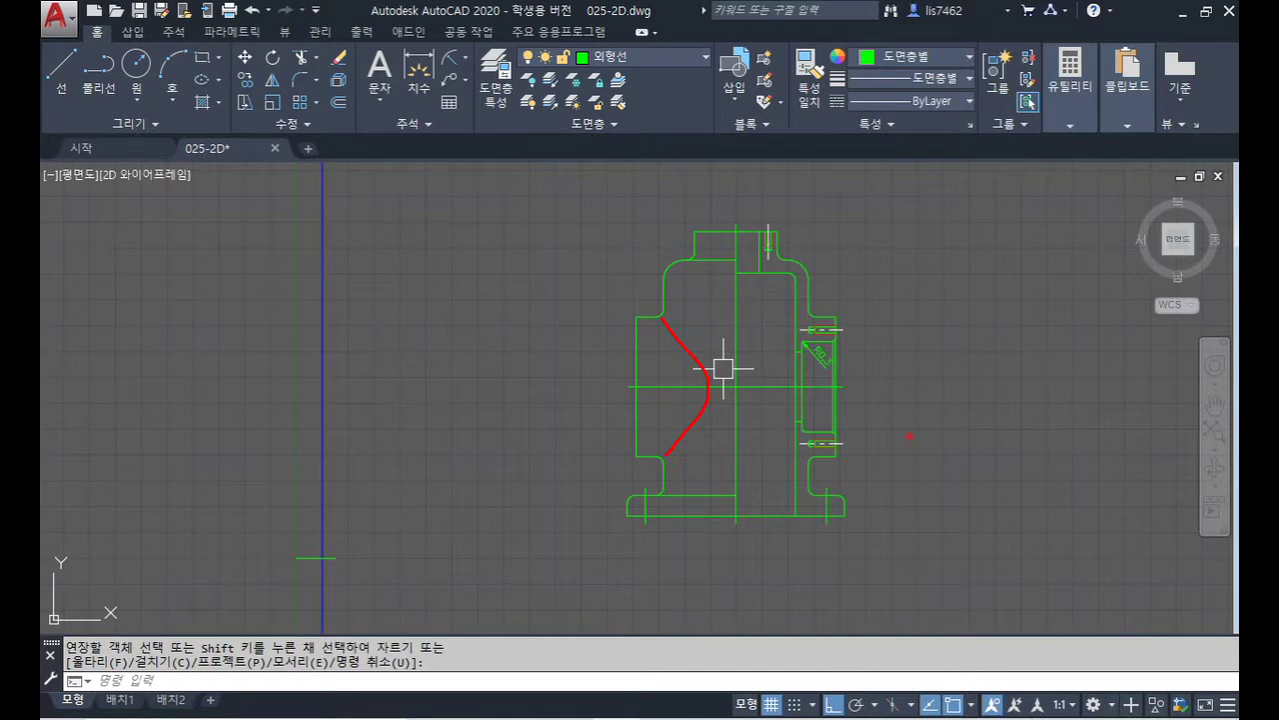
left_click(721, 368)
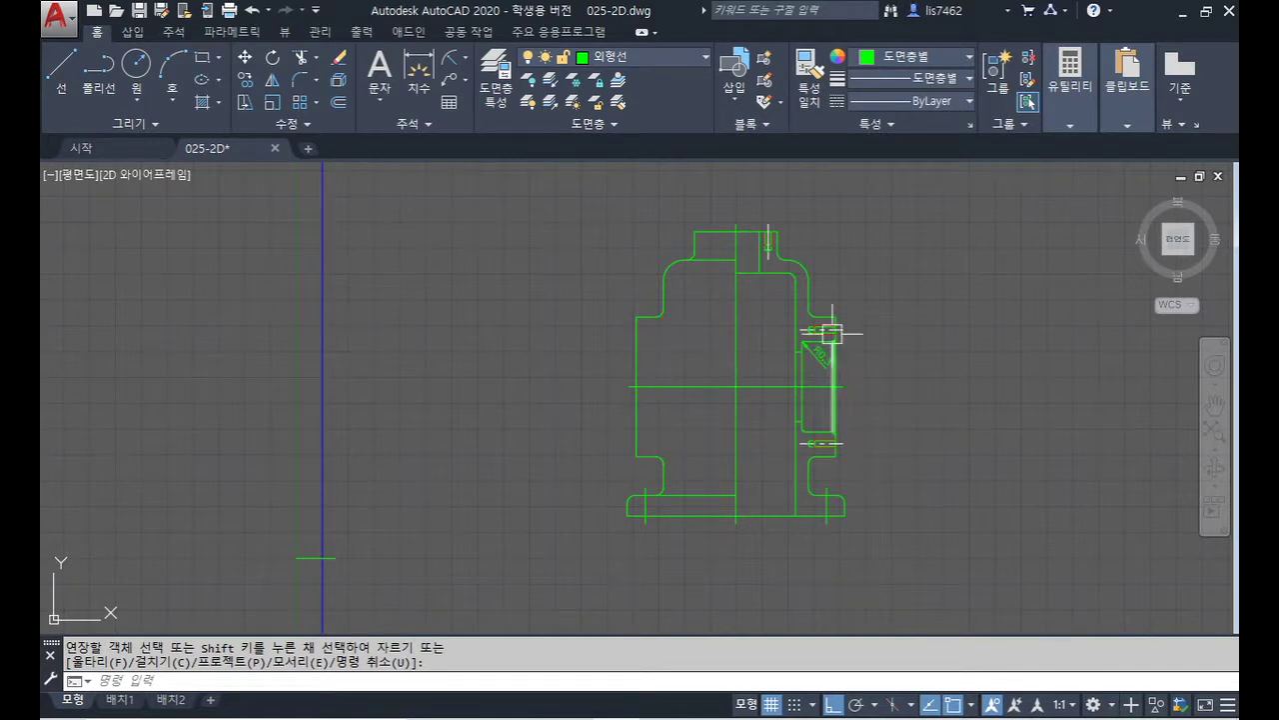
- Mirror the top tapped hole's centre line about the housing's vertical centre line, keeping the original
scroll(808, 238, "up", 4)
middle_click_drag(809, 239, 819, 270)
key("Return")
type("mi")
key("Return")
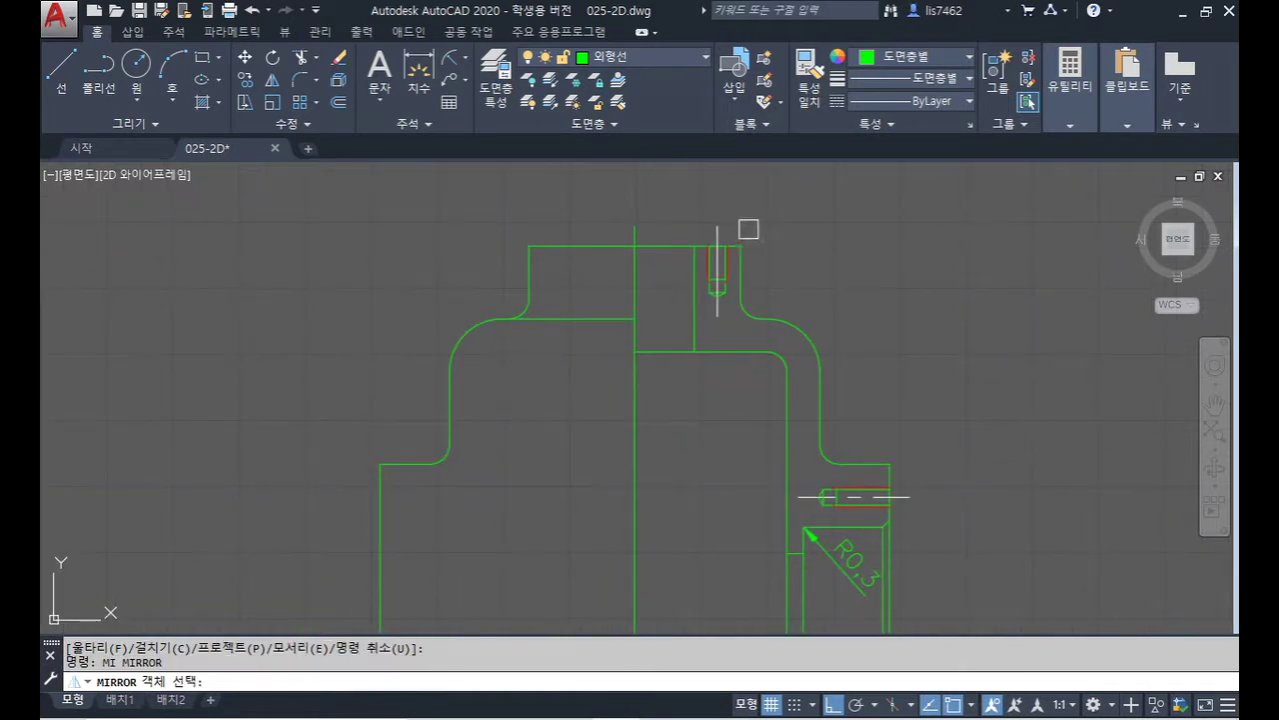
left_click(717, 235)
key("Return")
left_click(635, 227)
left_click(636, 247)
key("Return")
scroll(862, 345, "down", 5)
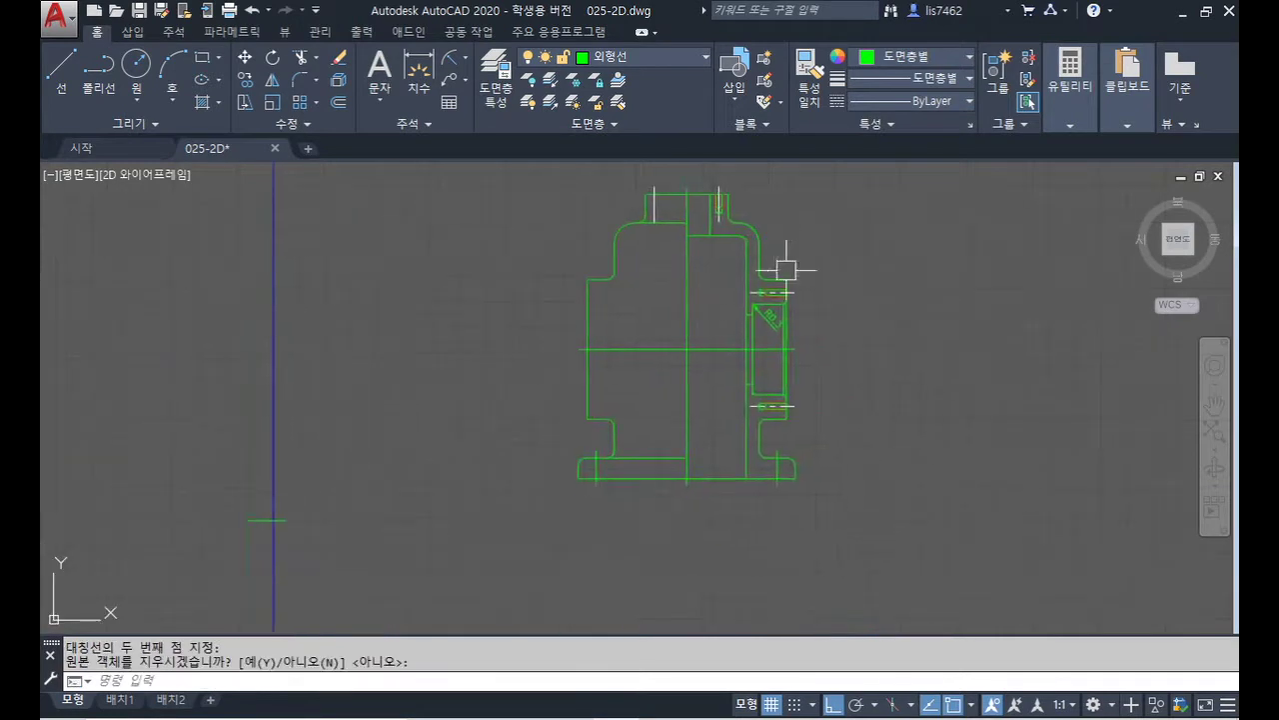
- Mirror the centre lines of the two right-side tapped holes about the vertical centre line, keeping the originals
type("mi")
key("Return")
scroll(847, 354, "up", 2)
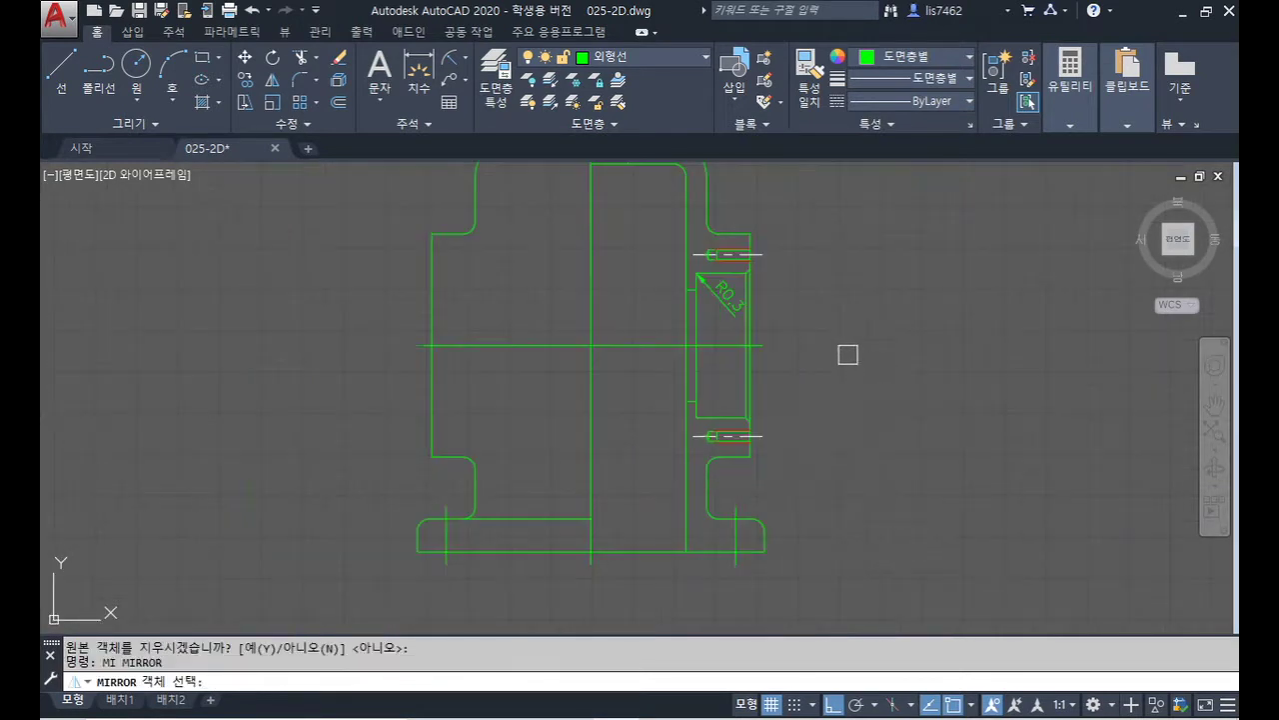
left_click(766, 436)
left_click(765, 254)
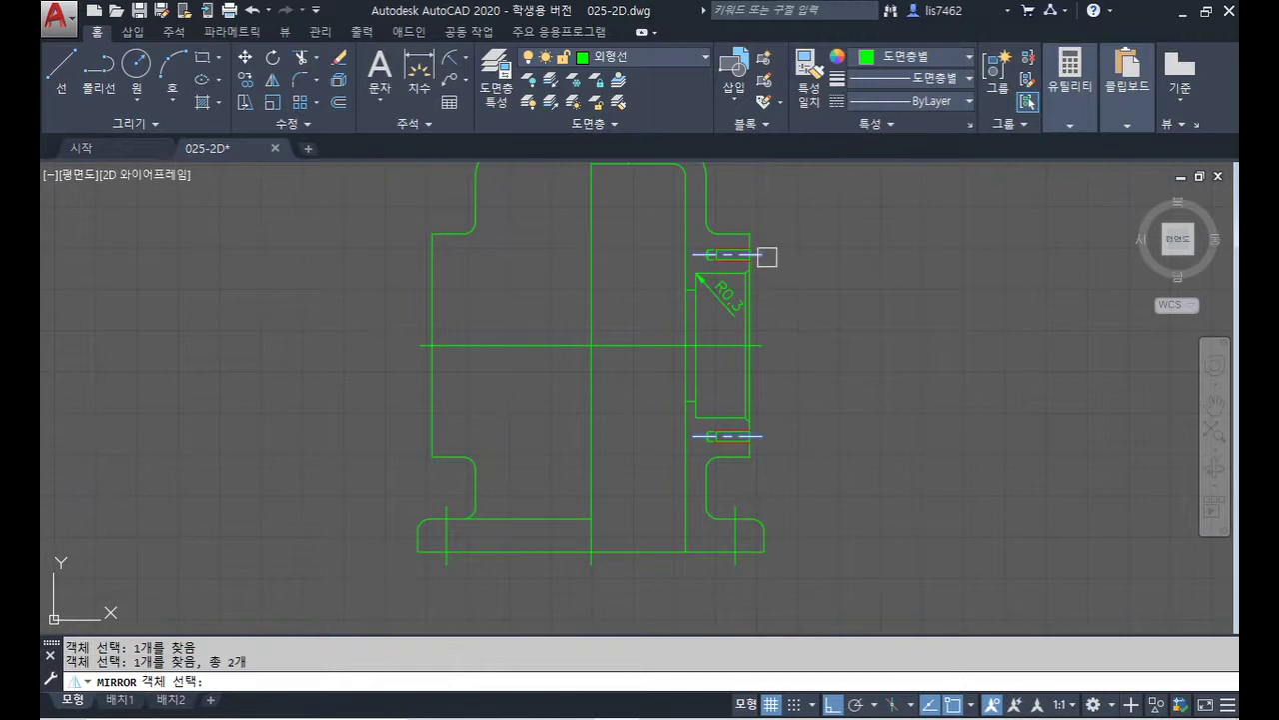
key("Return")
left_click(591, 346)
left_click(605, 505)
key("Return")
scroll(825, 453, "down", 2)
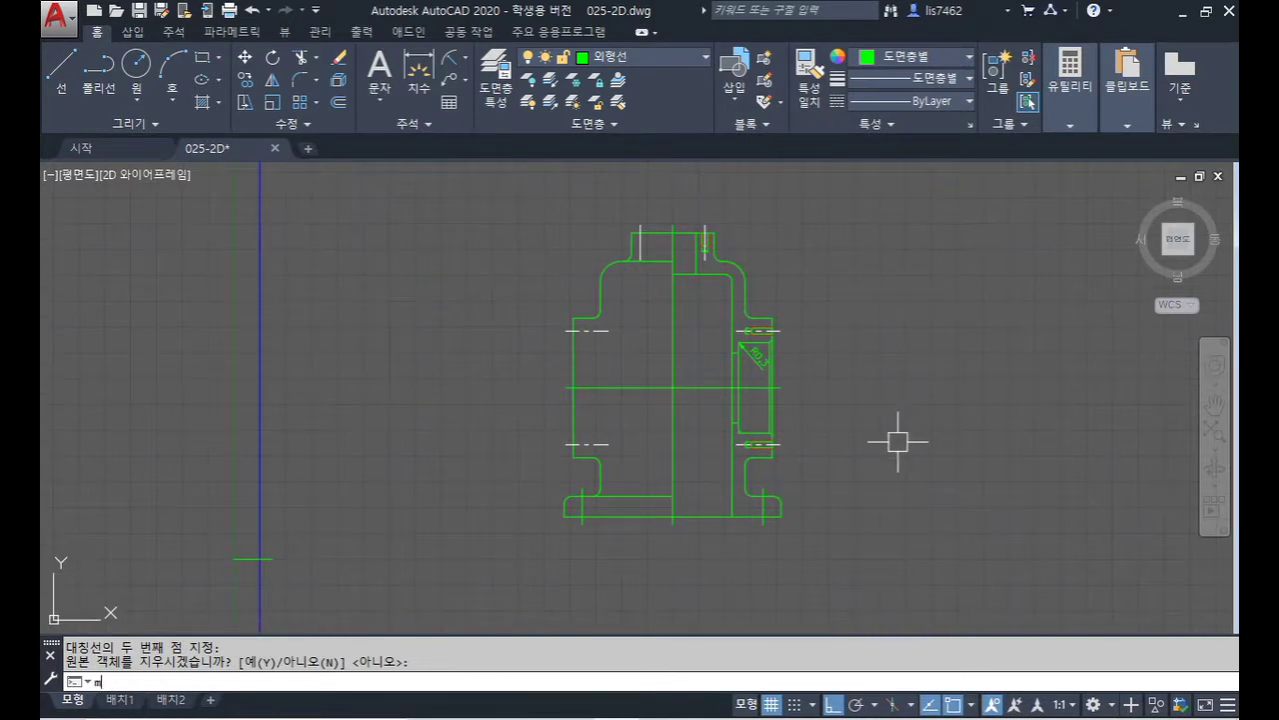
- Match the top tapped hole's centre line properties onto the housing's vertical and horizontal centre lines and both base hole axes
type("ma")
key("Return")
left_click(706, 215)
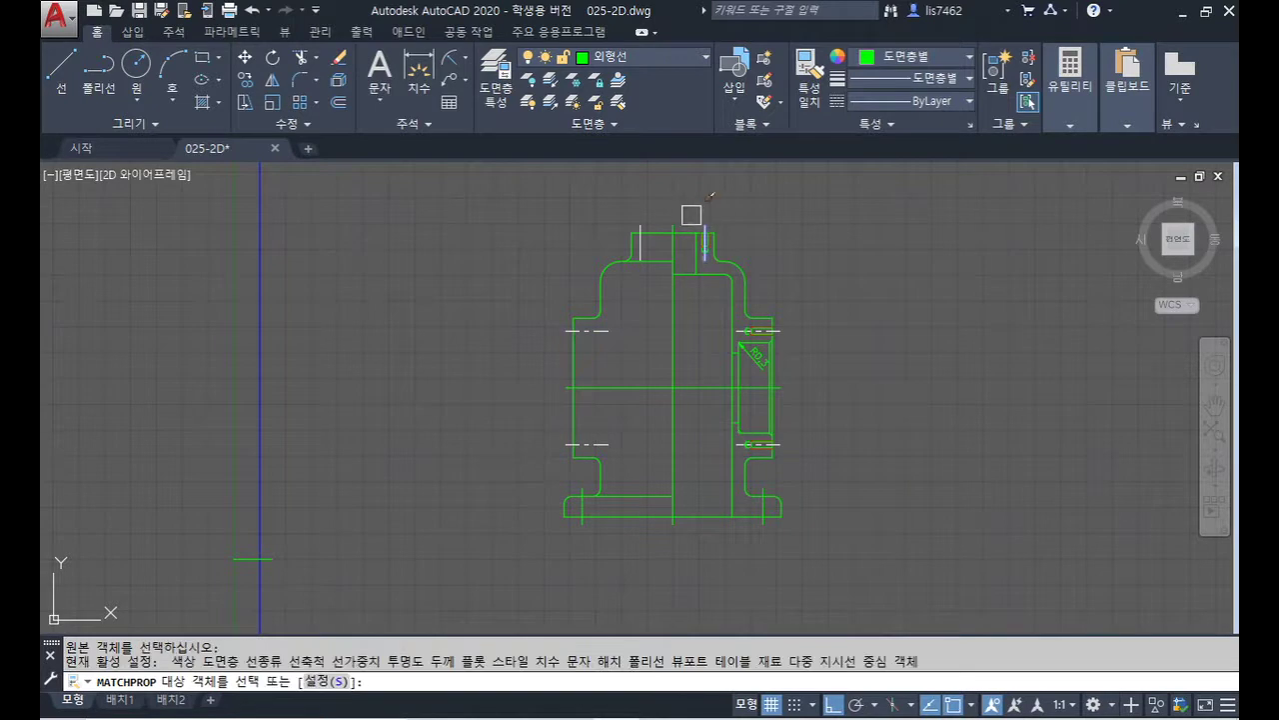
left_click(679, 219)
left_click(711, 387)
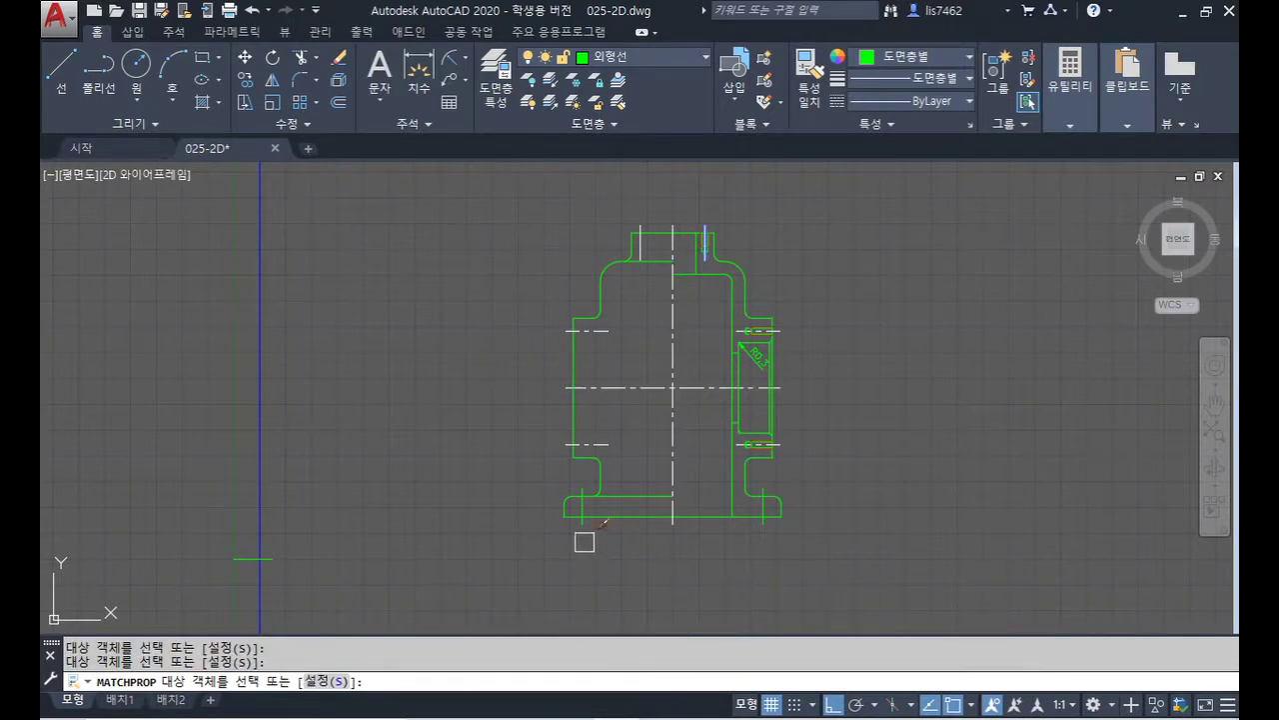
left_click(762, 528)
key("Return")
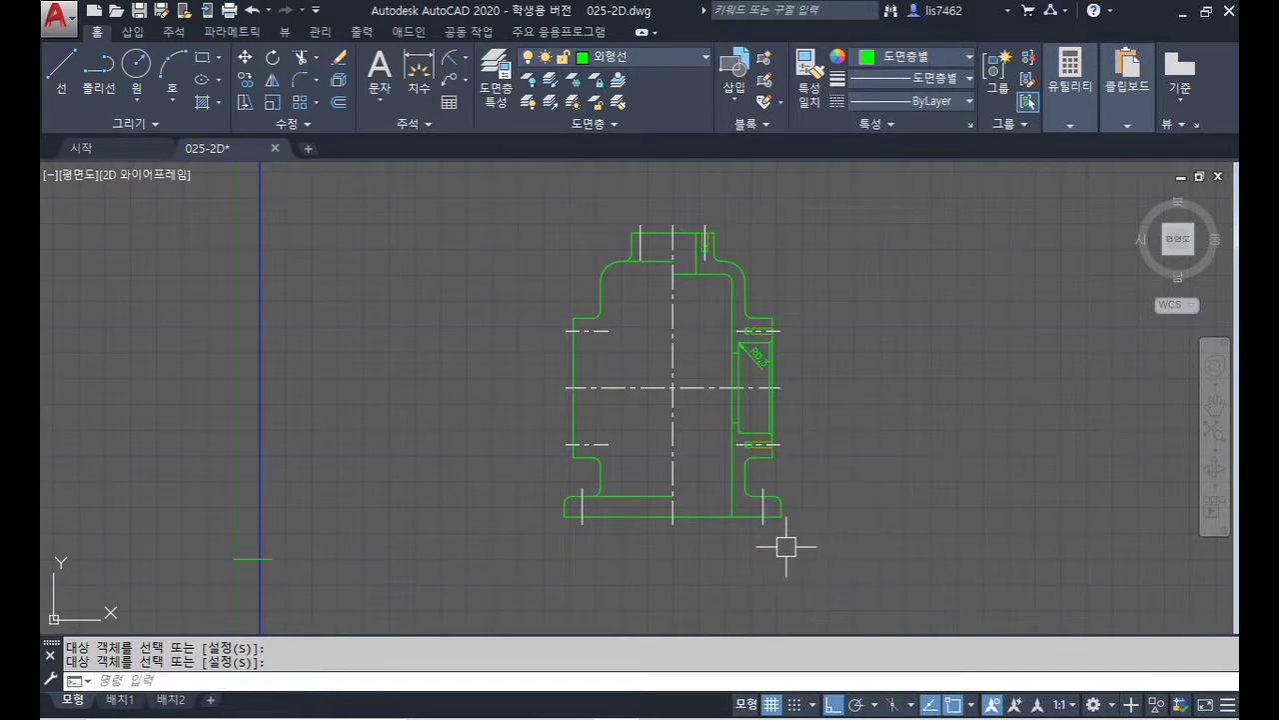
- Check the base hole in the reference image, then draw a wavy break-line spline through the base flange beside the left base hole, without ortho or object snap
key("alt+Tab")
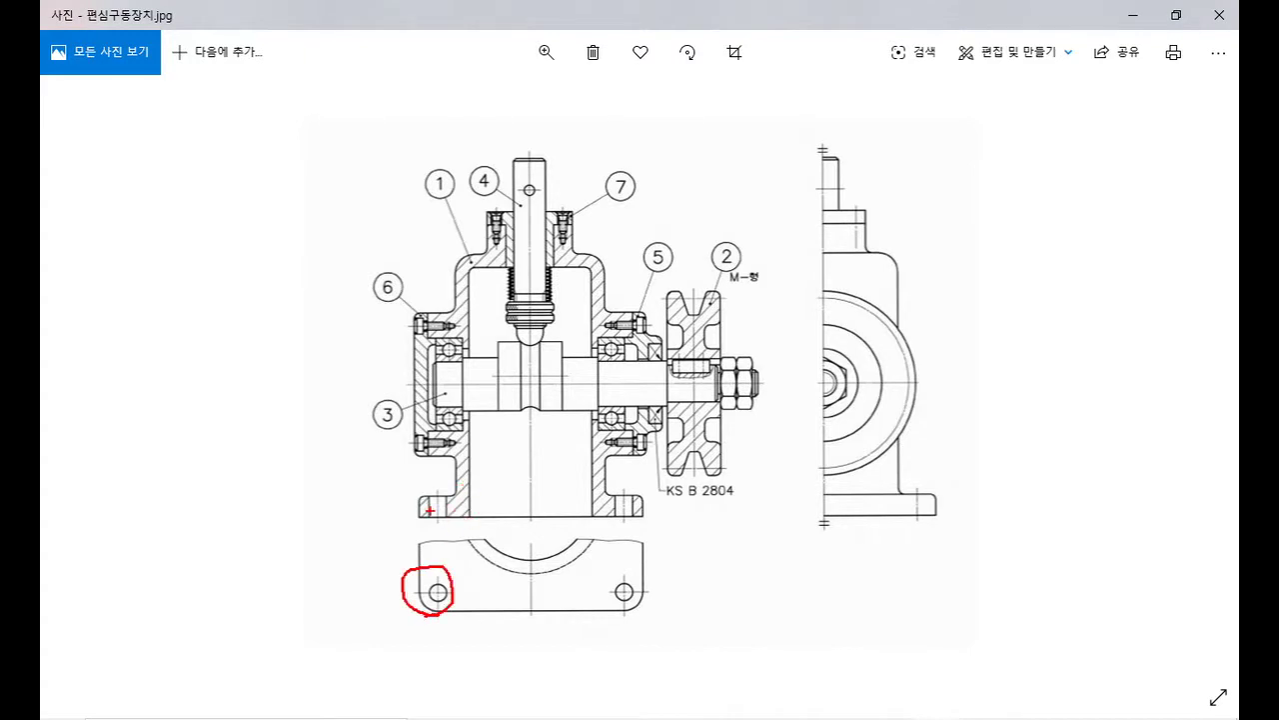
key("Escape")
key("alt+Tab")
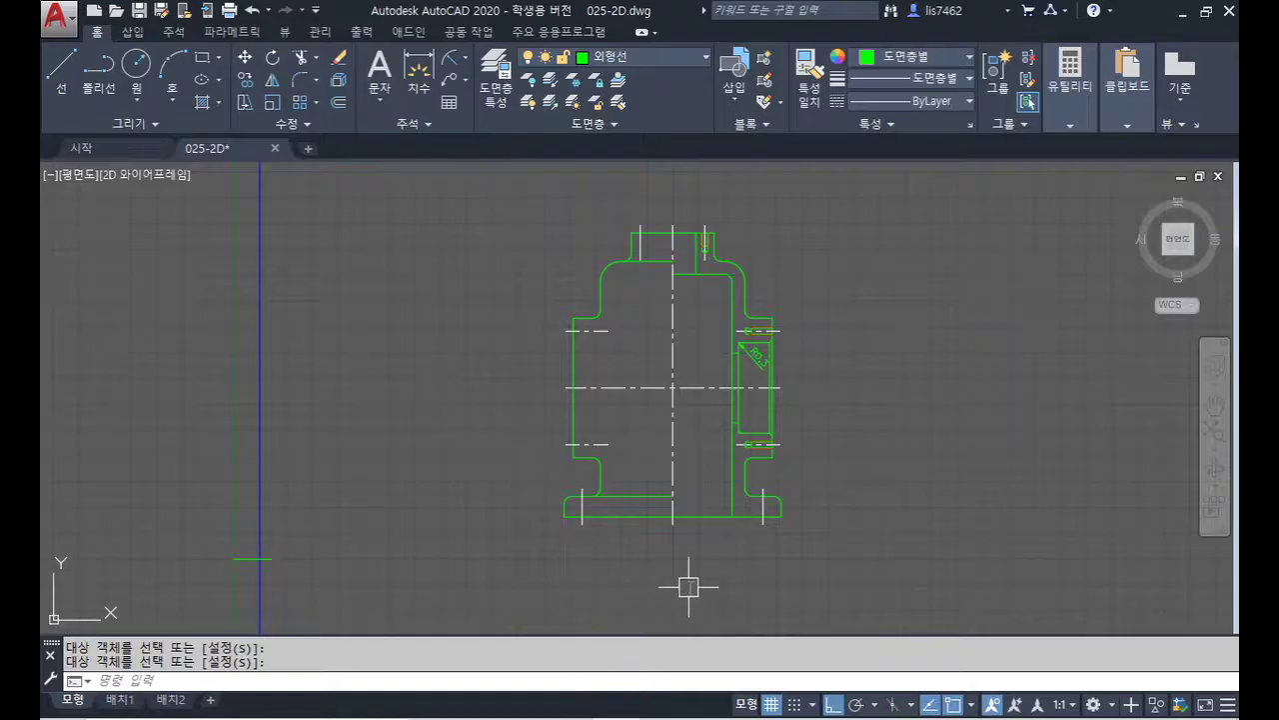
scroll(602, 450, "up", 5)
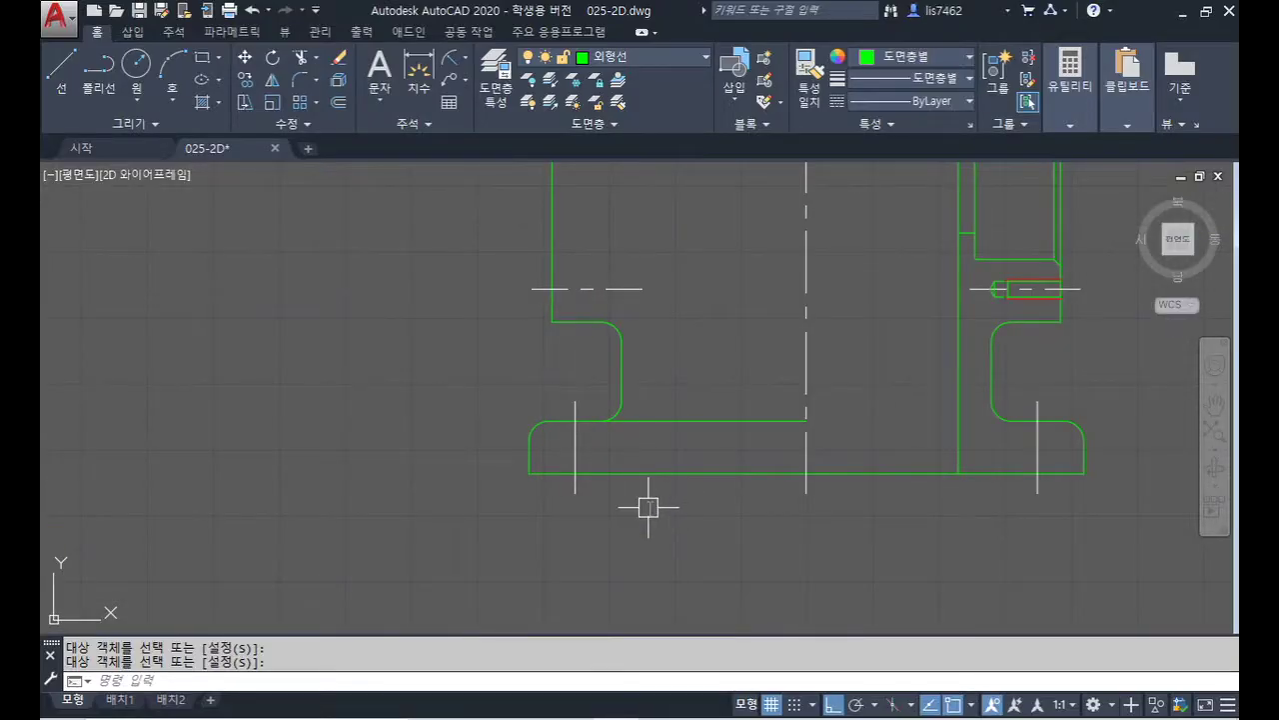
type("spl")
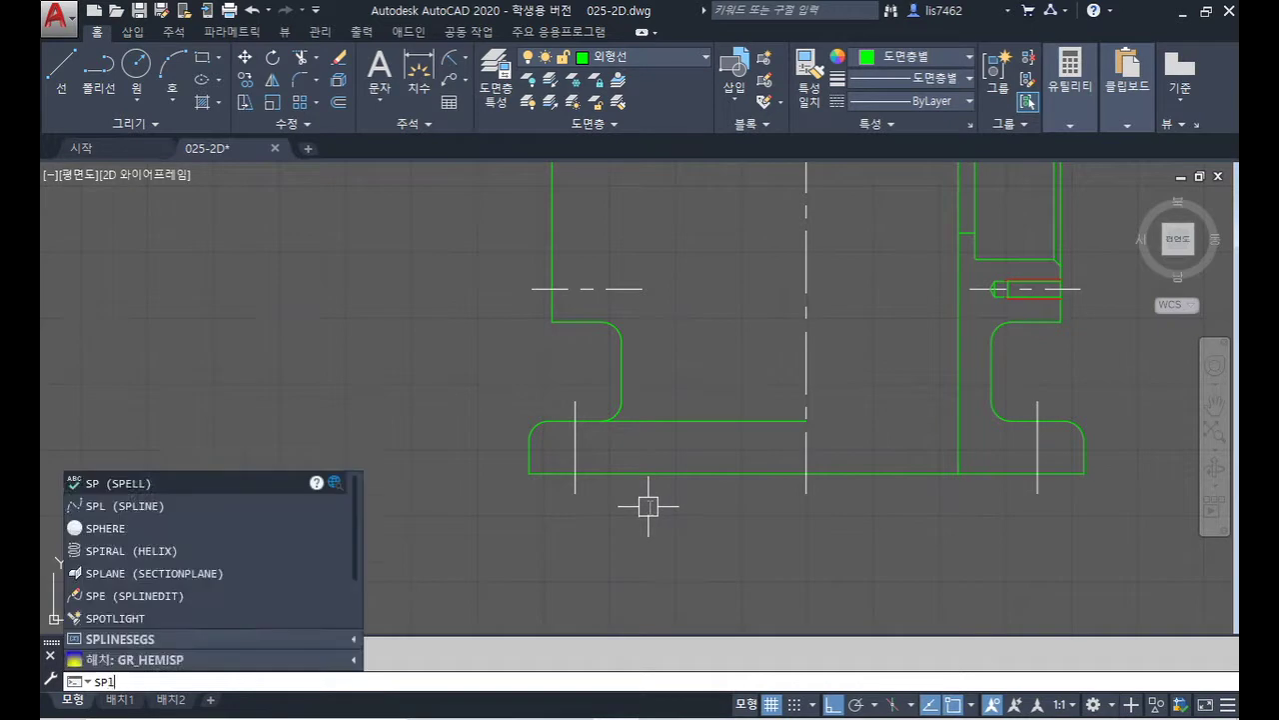
key("Return")
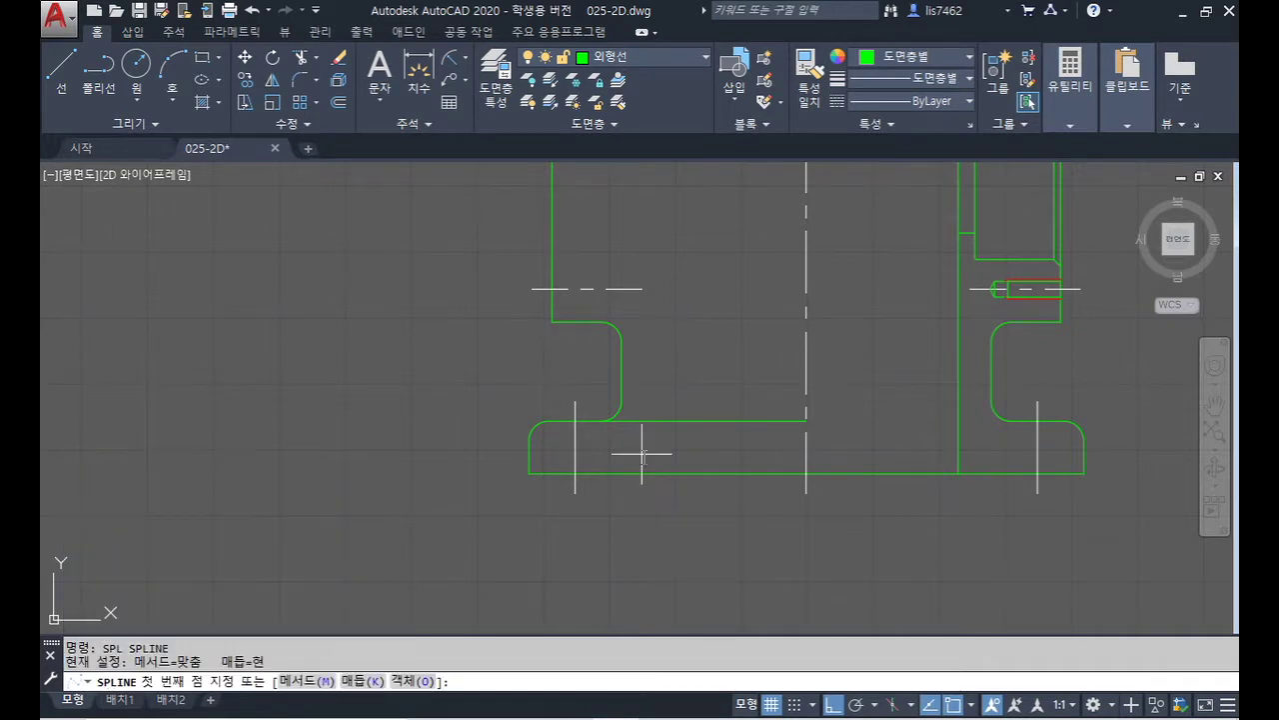
left_click(595, 390)
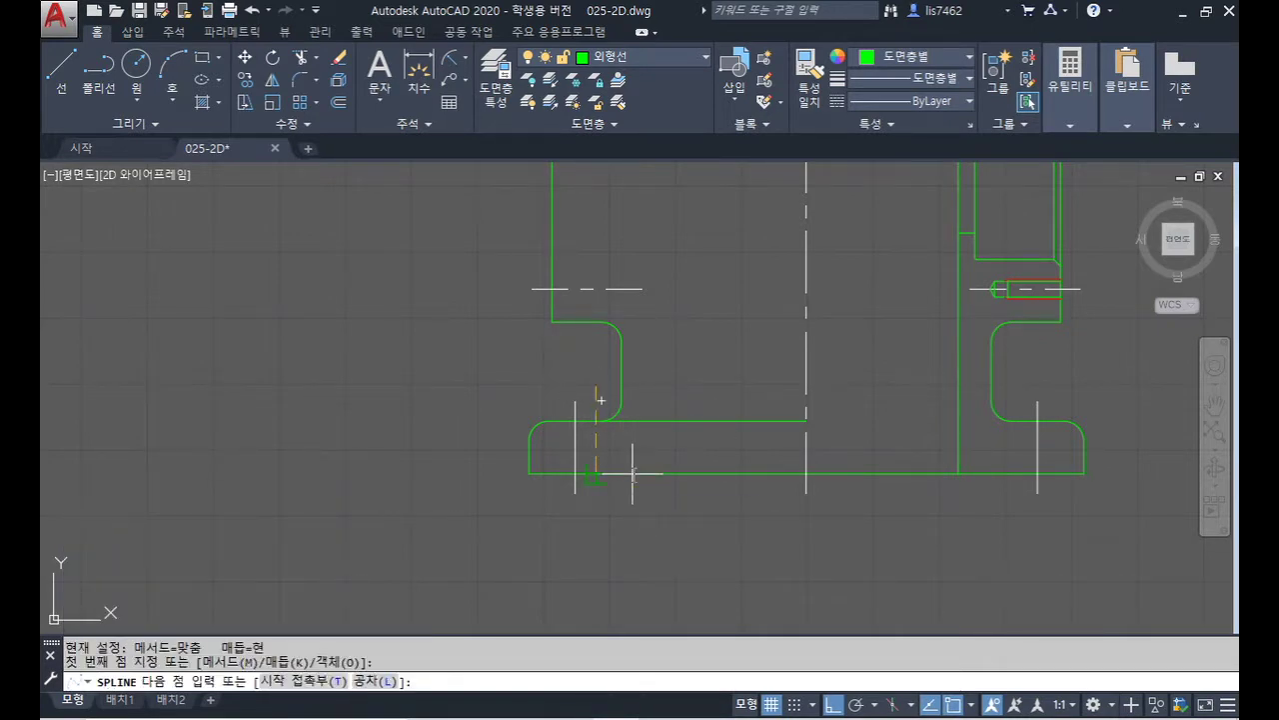
key("F8")
key("F3")
scroll(626, 445, "up", 4)
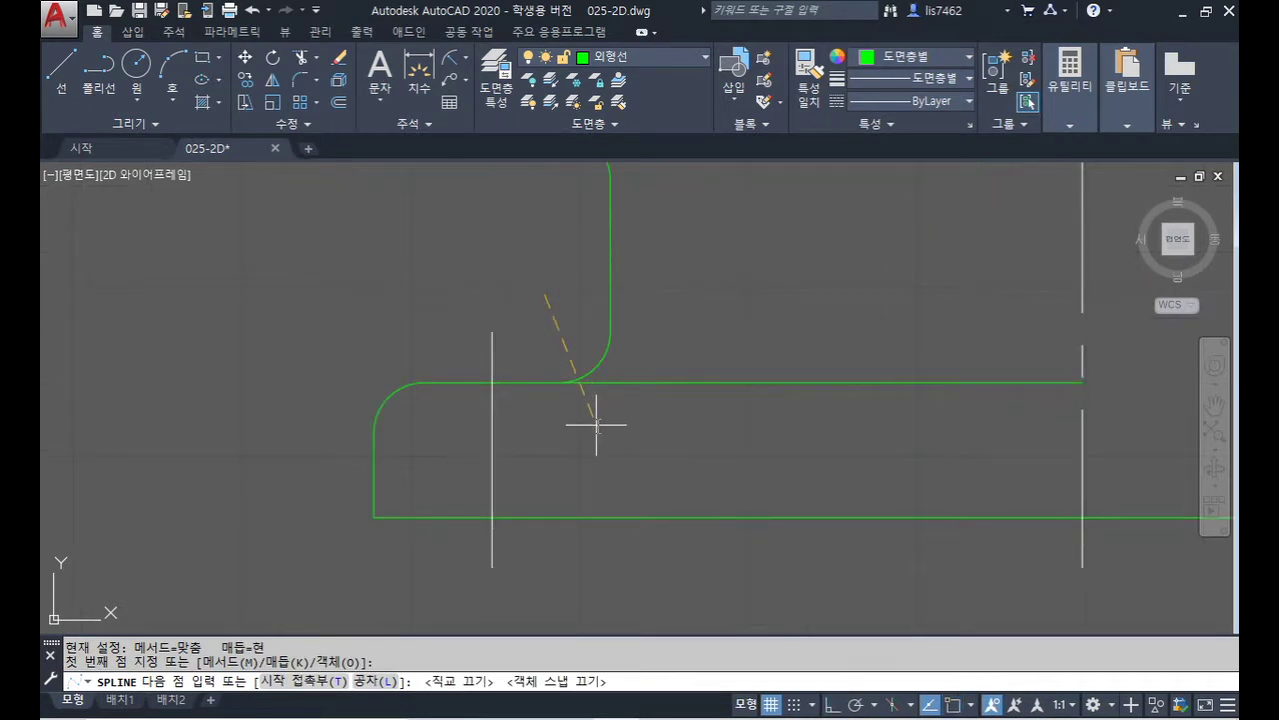
left_click(606, 420)
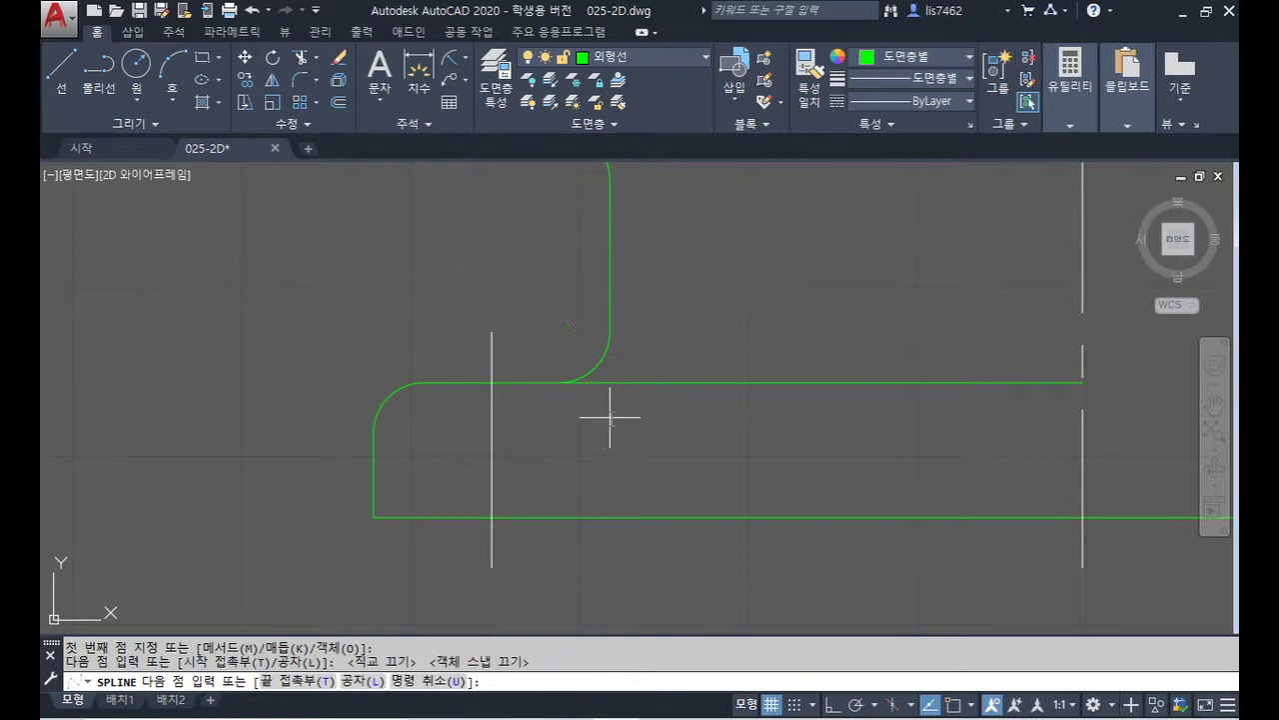
left_click(608, 423)
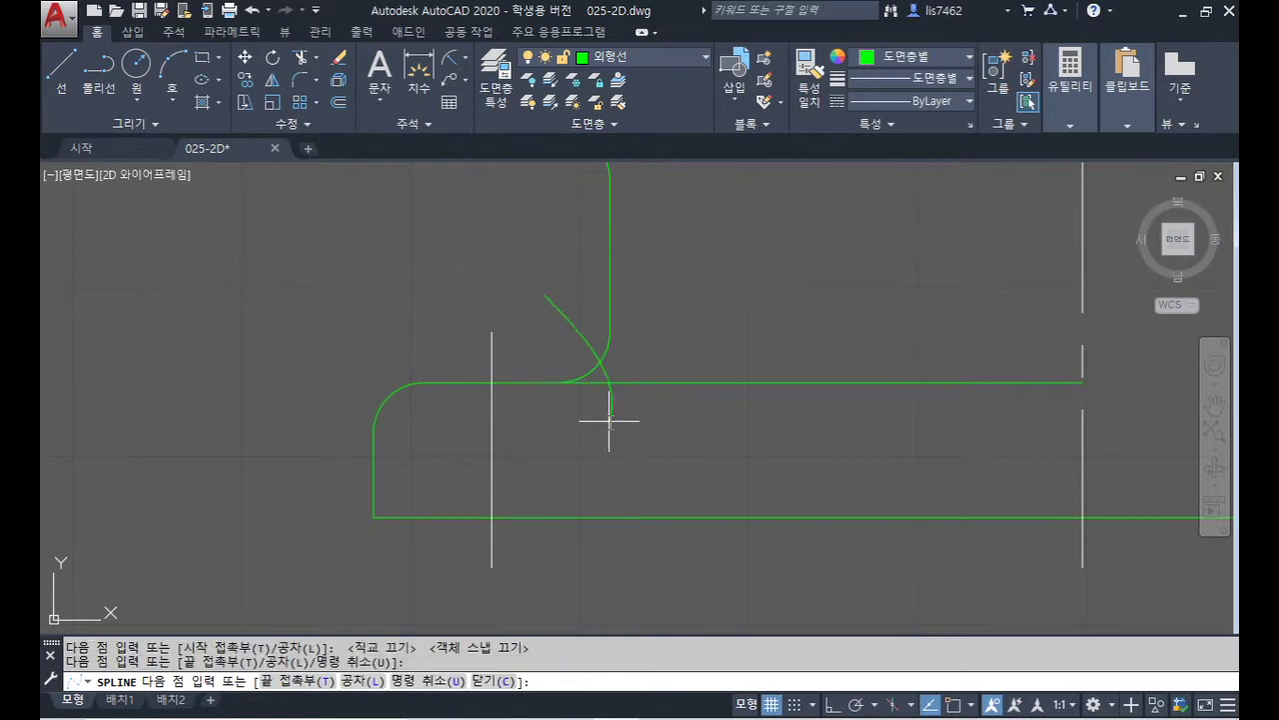
left_click(617, 443)
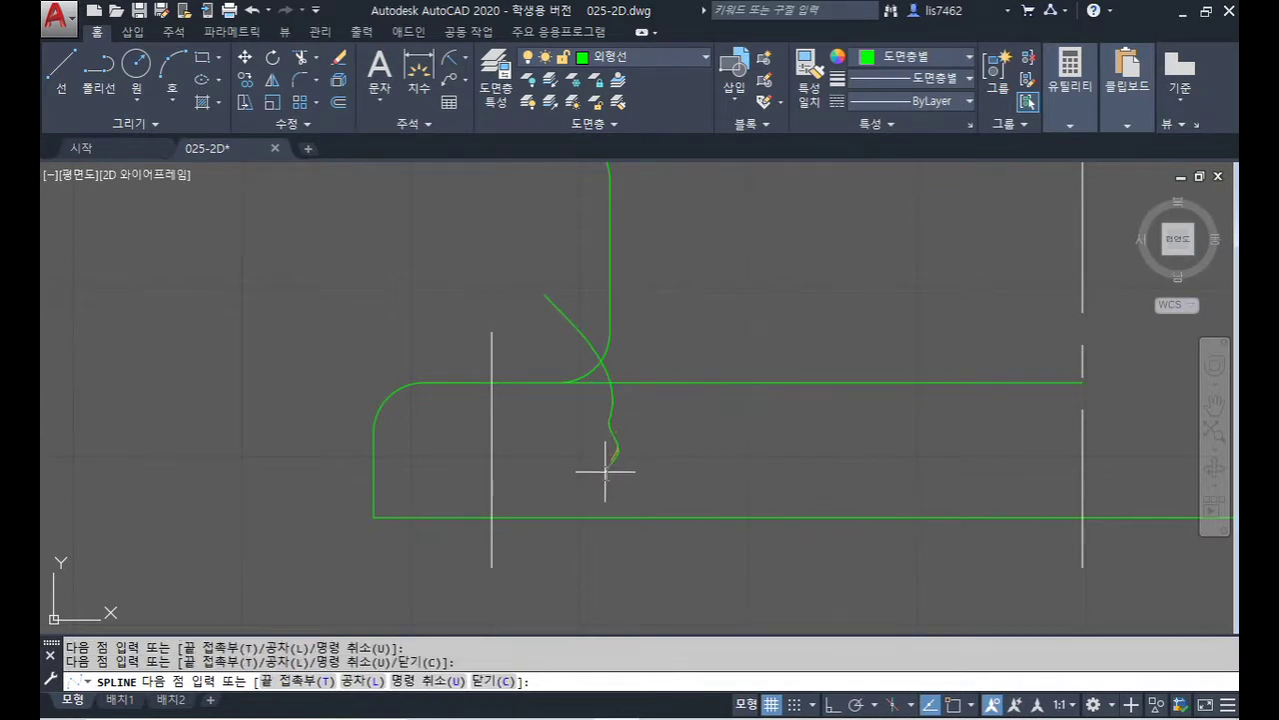
left_click(606, 463)
left_click(617, 488)
left_click(612, 511)
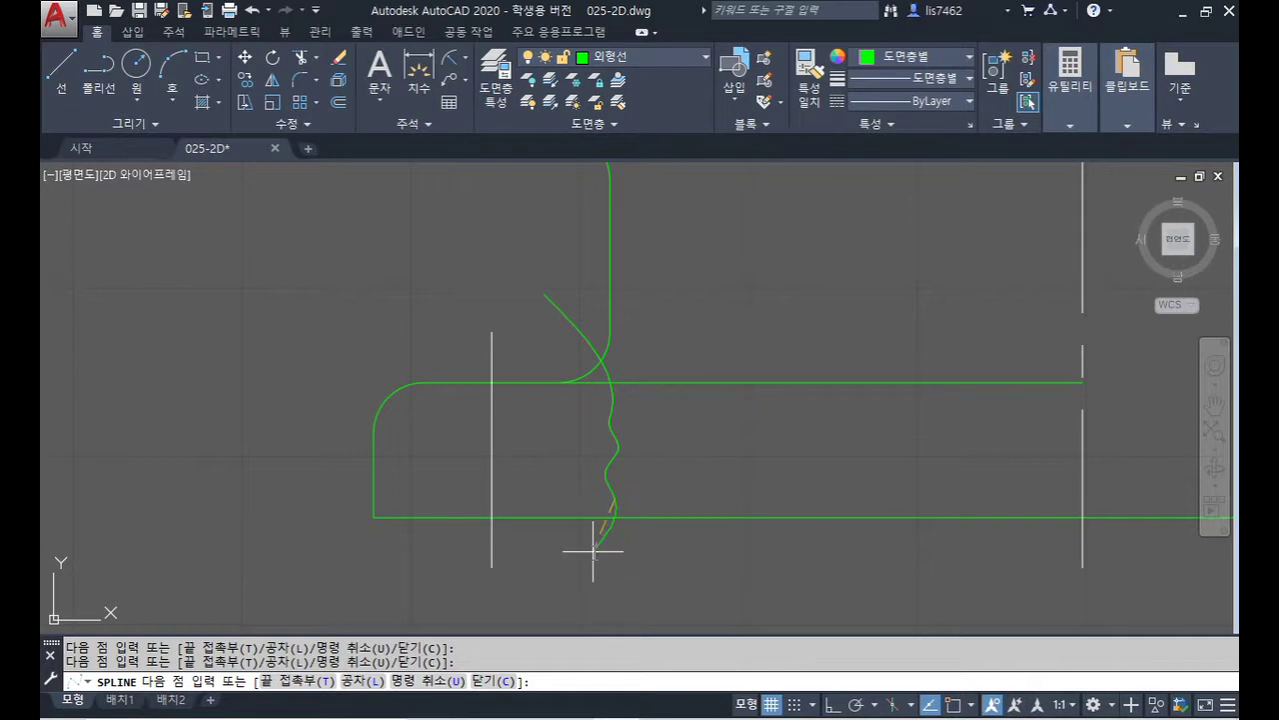
left_click(600, 556)
key("Return")
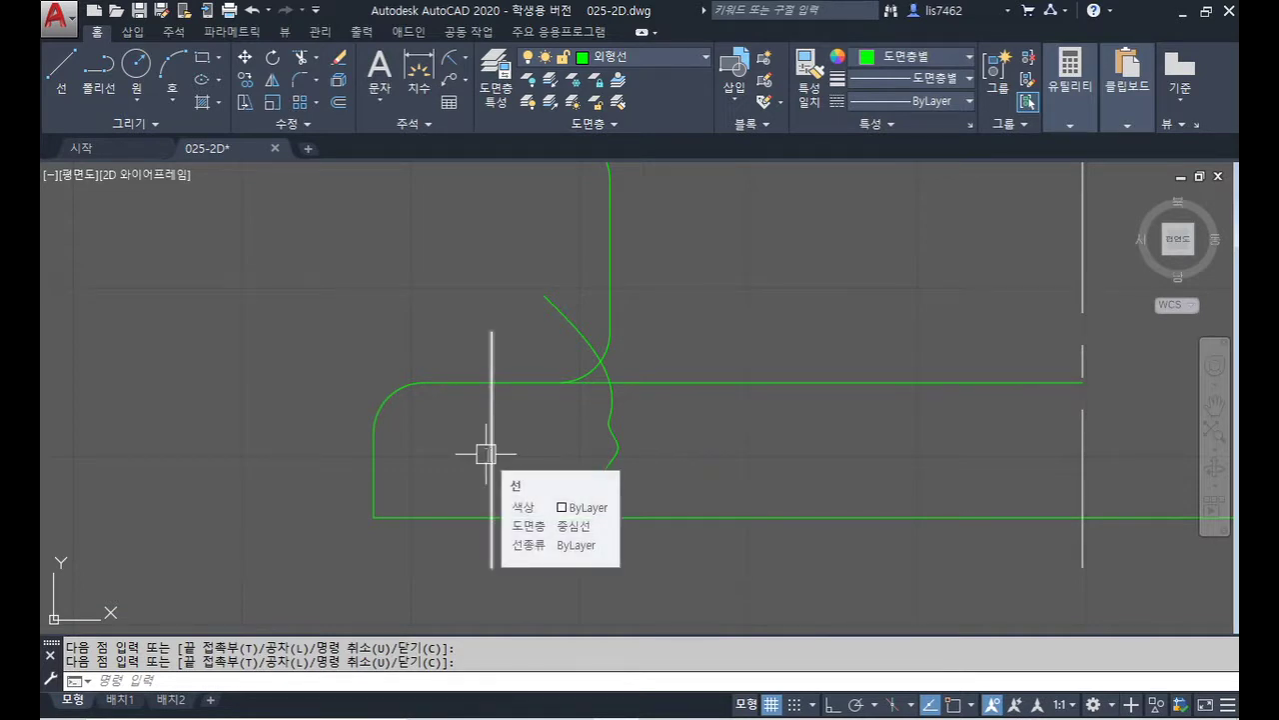
- Offset the left base hole's centre line by 3.5 to both sides to create the hole edges
type("o")
key("Return")
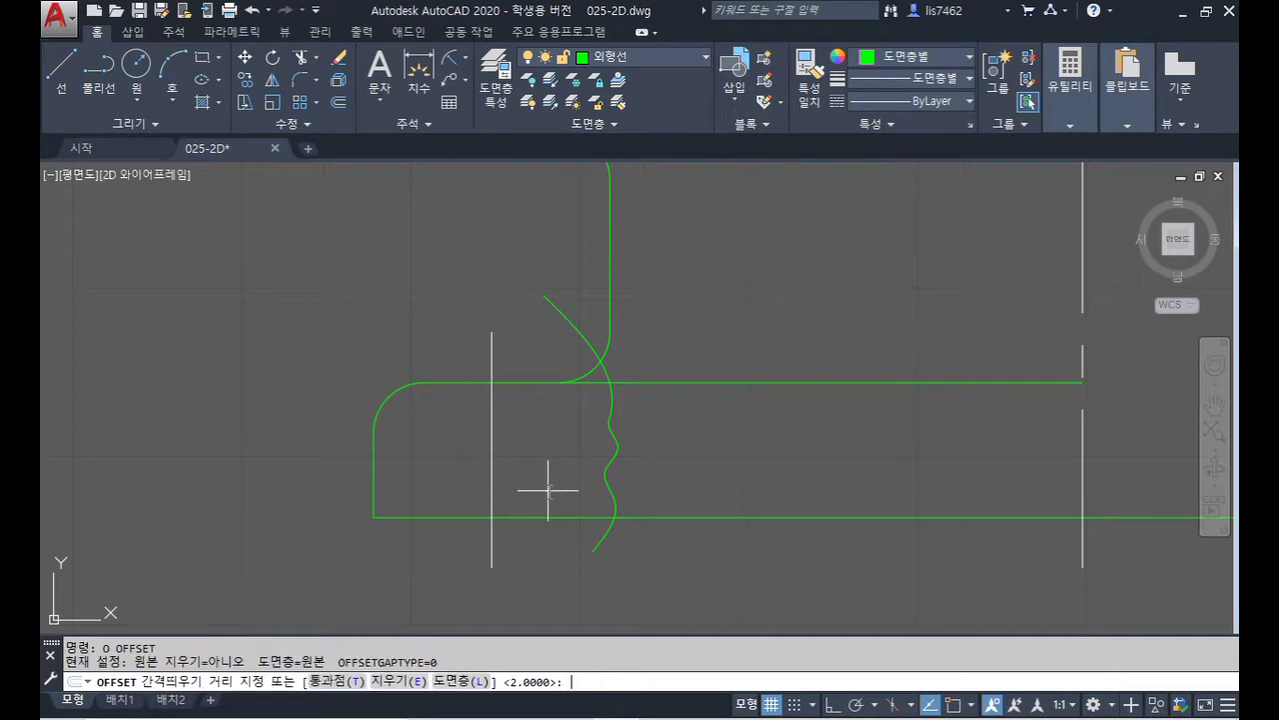
type("3.5")
key("Return")
left_click(492, 455)
left_click(509, 455)
left_click(492, 450)
left_click(480, 449)
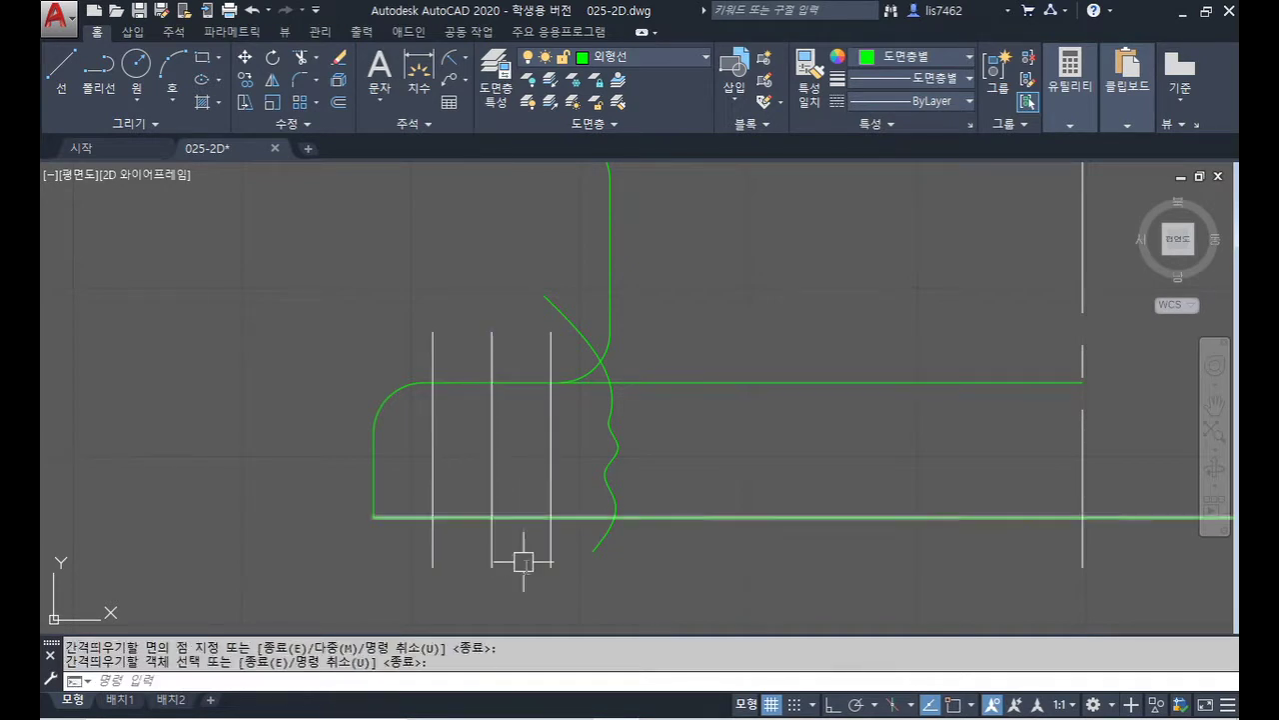
key("Return")
- Match the base's bottom outline properties onto the two offset lines of the left base hole
left_click(559, 516)
left_click(552, 495)
left_click(437, 472)
key("Return")
- Trim both edge lines of the left base hole to the top and bottom edges of the base flange
type("tr")
key("Return")
left_click(595, 385)
left_click(577, 516)
key("Return")
left_click(551, 551)
left_click(437, 546)
left_click(437, 350)
left_click(555, 360)
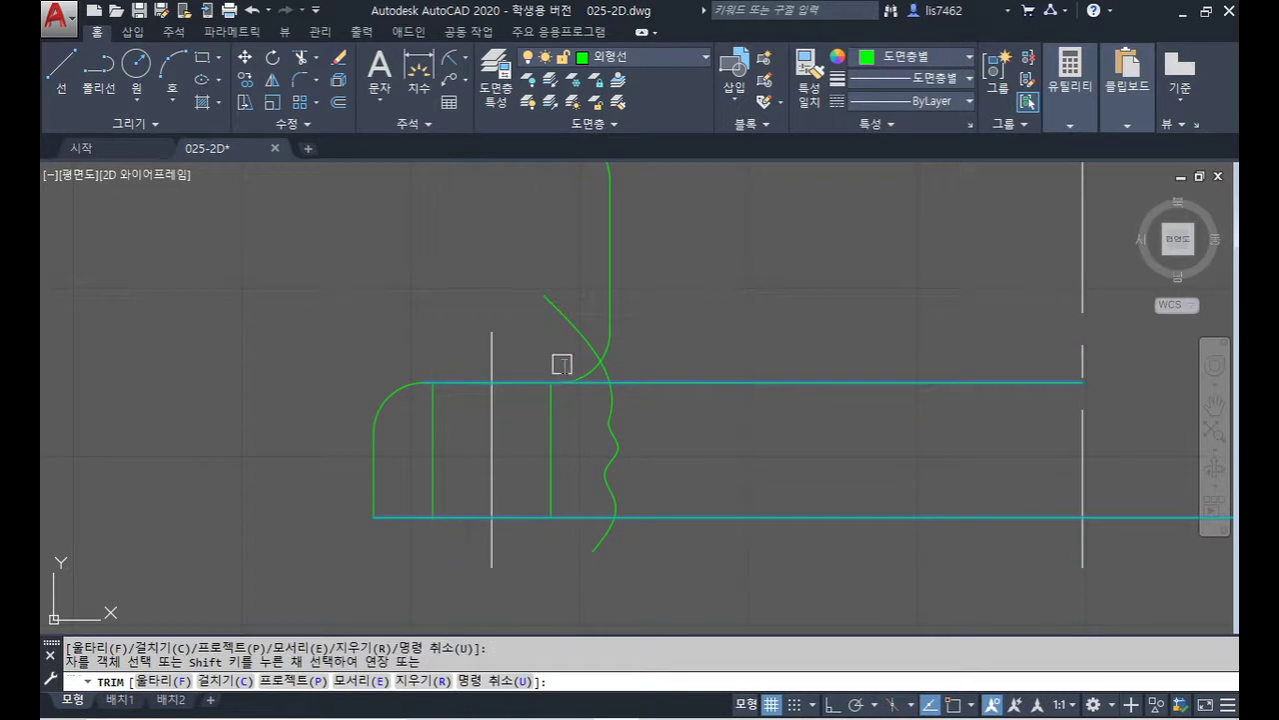
key("Return")
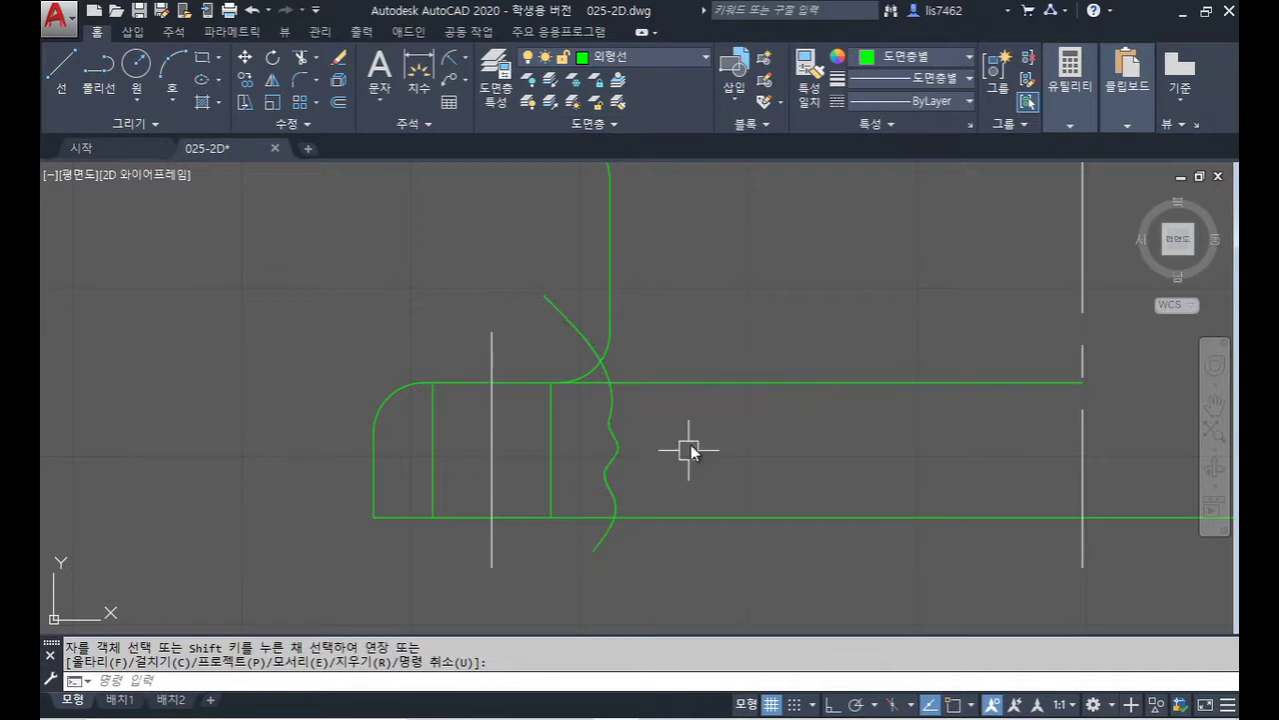
- Set up a hatch with the ANSI31 pattern at scale 0.7
key("Return")
type("h")
key("Return")
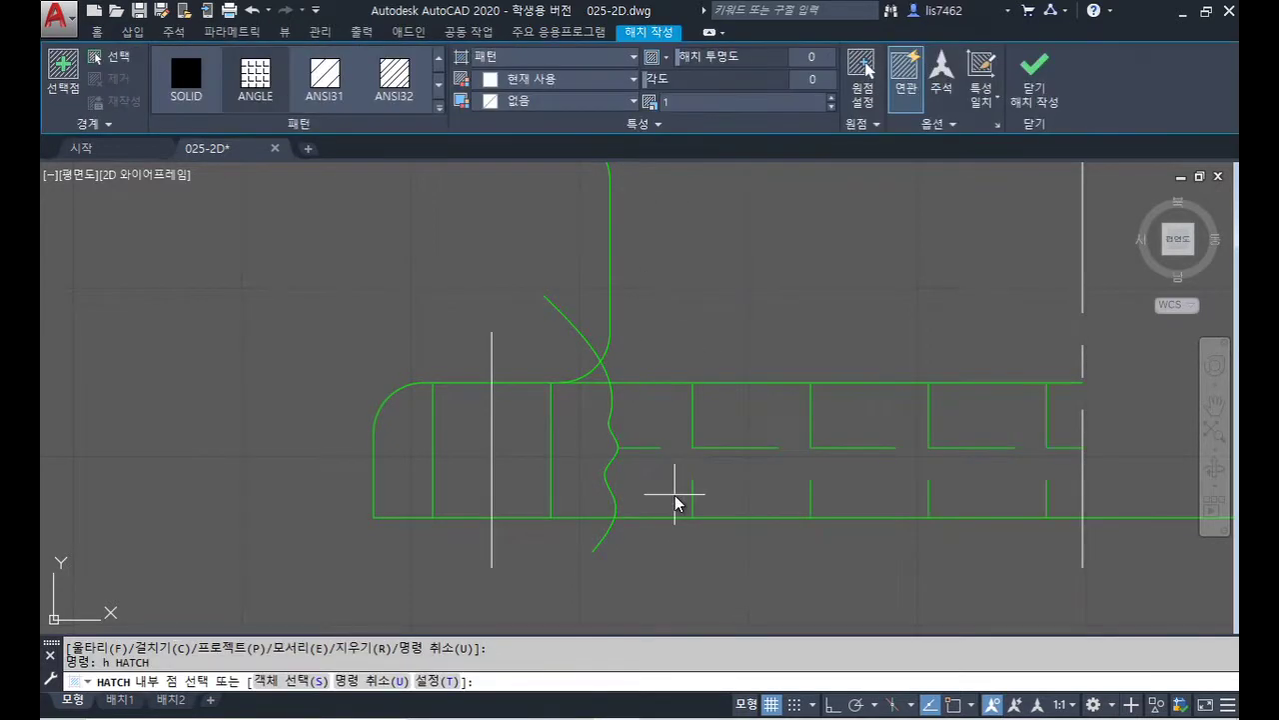
type("t")
key("Return")
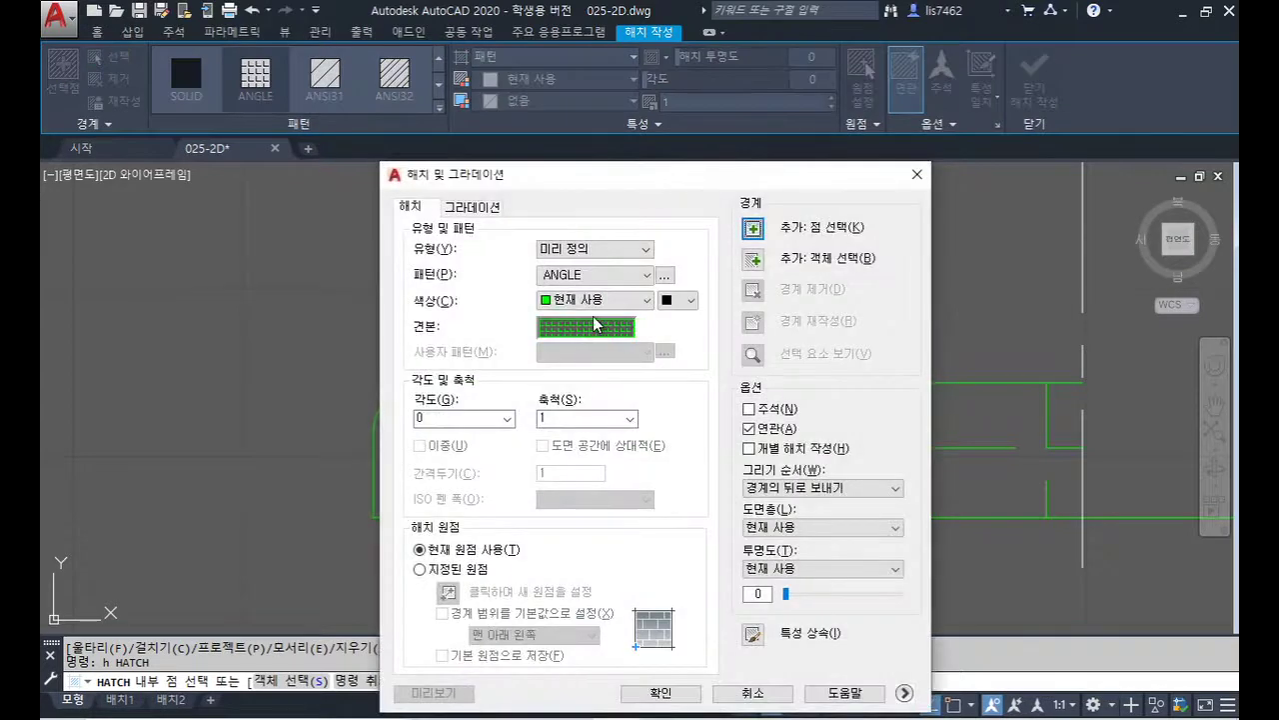
left_click(595, 325)
left_click_drag(822, 316, 493, 205)
left_click(439, 229)
left_click(467, 266)
left_click(571, 547)
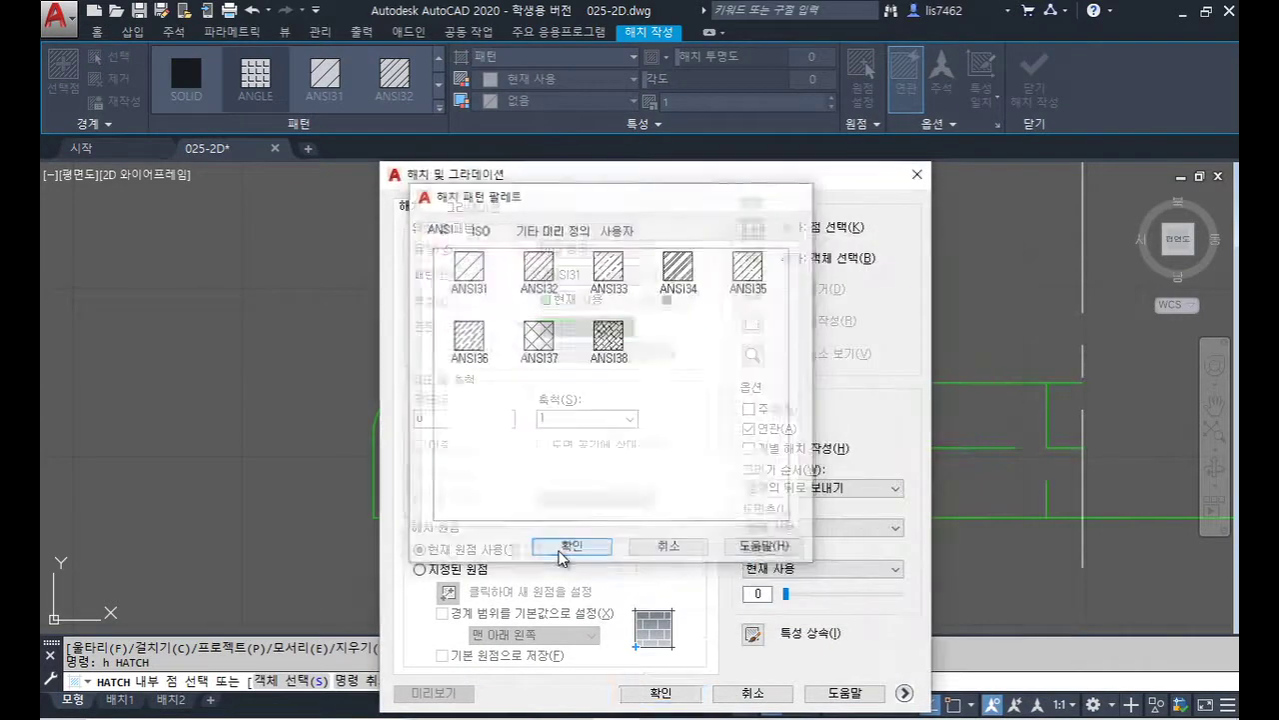
left_click(562, 423)
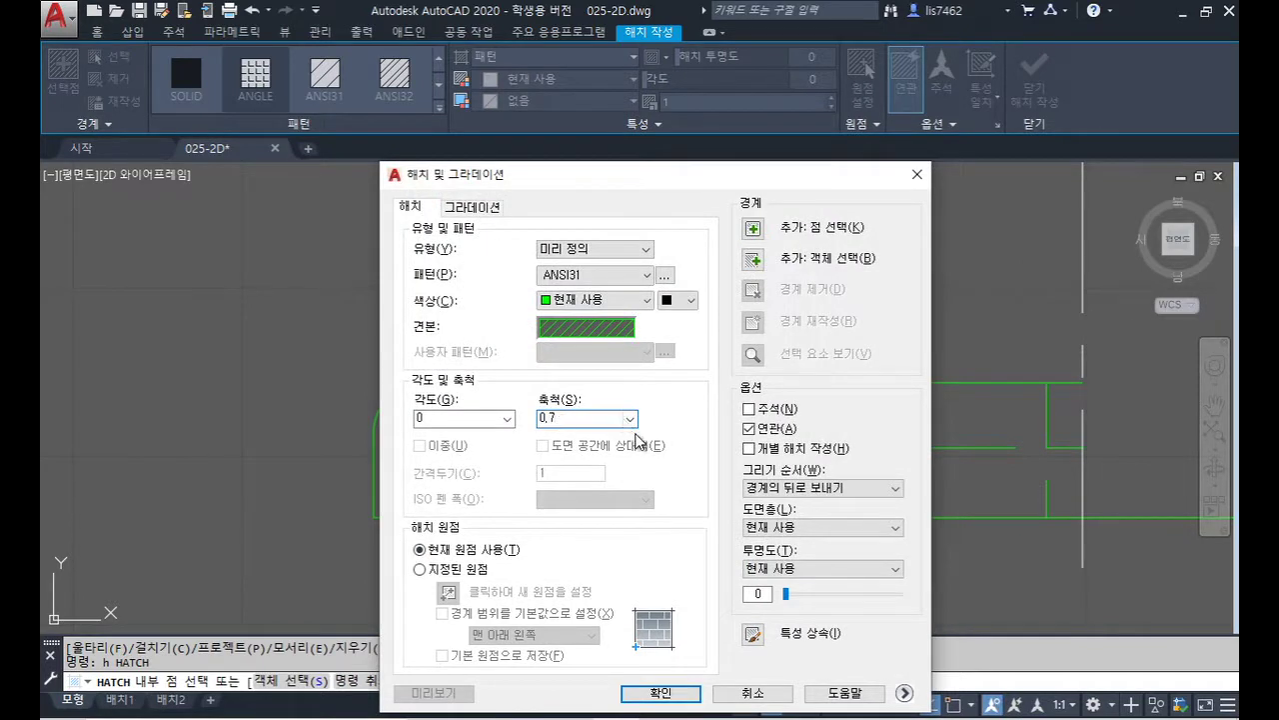
type("0.7")
- Hatch the flange areas on both sides of the left base hole, up to the break line
left_click(753, 228)
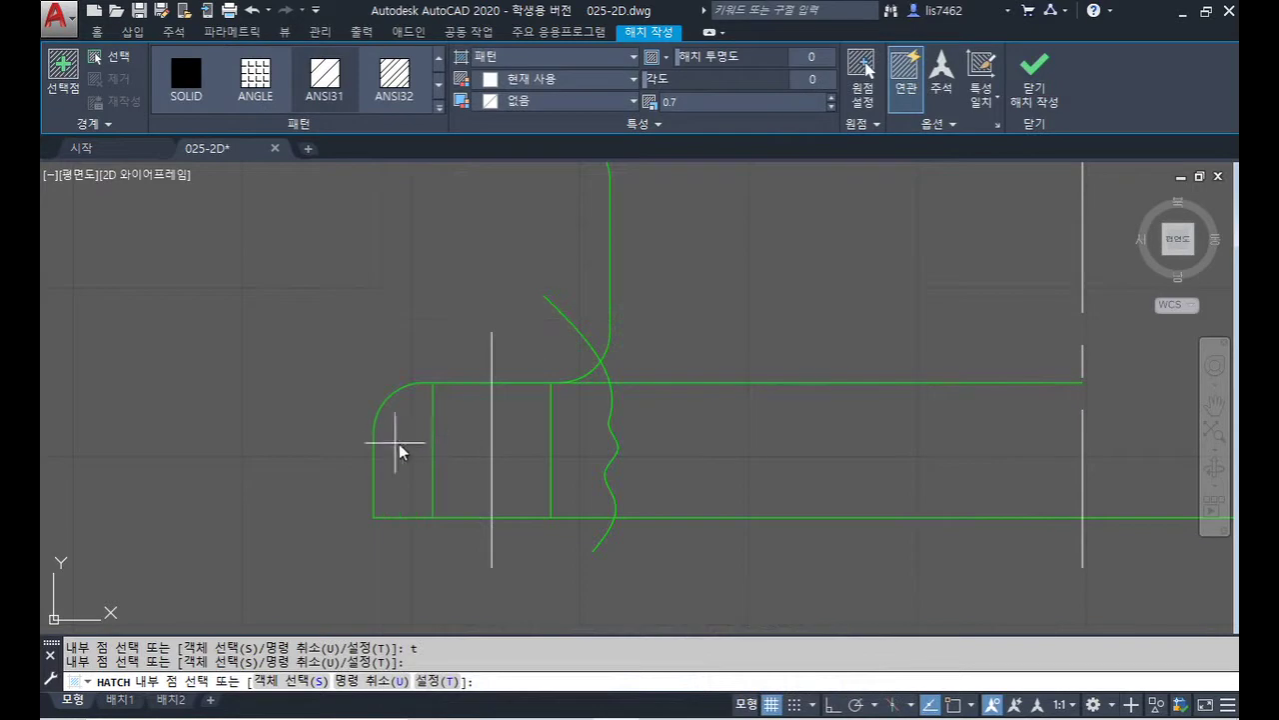
left_click(393, 448)
left_click(591, 425)
key("Return")
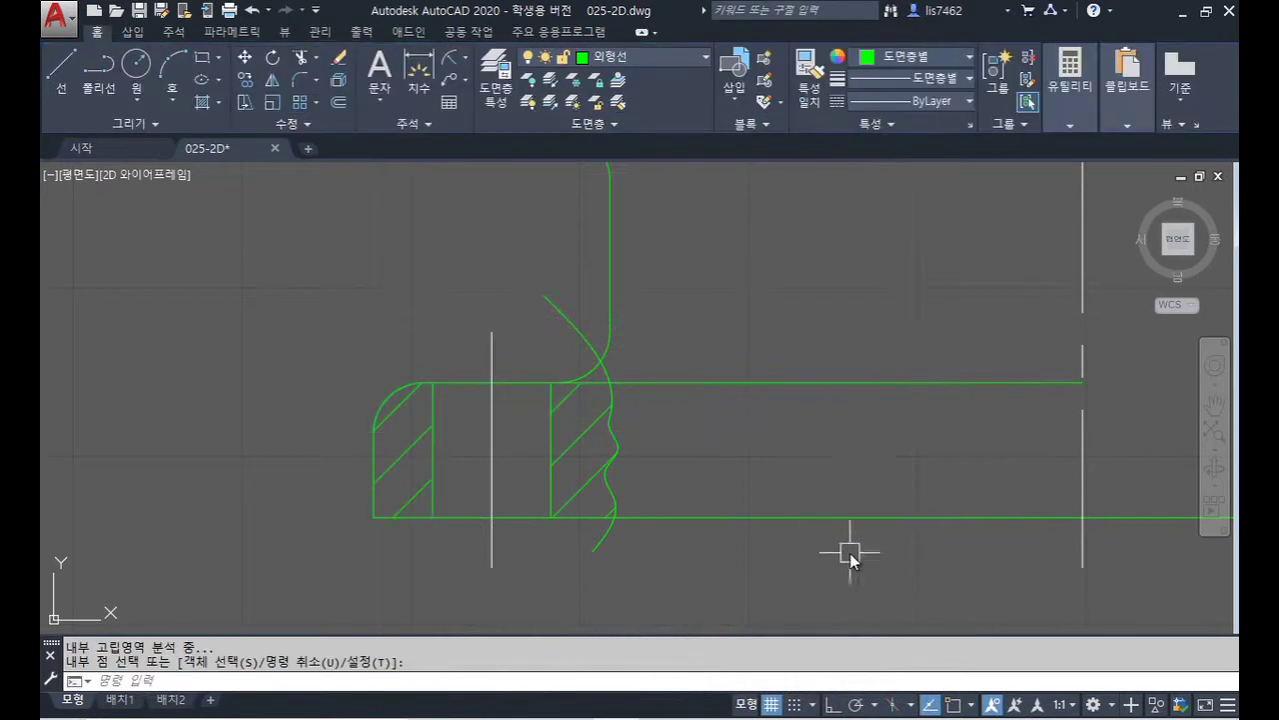
- Trim the break-line spline's ends that extend above and below the base flange
type("tr")
key("Return")
left_click(673, 382)
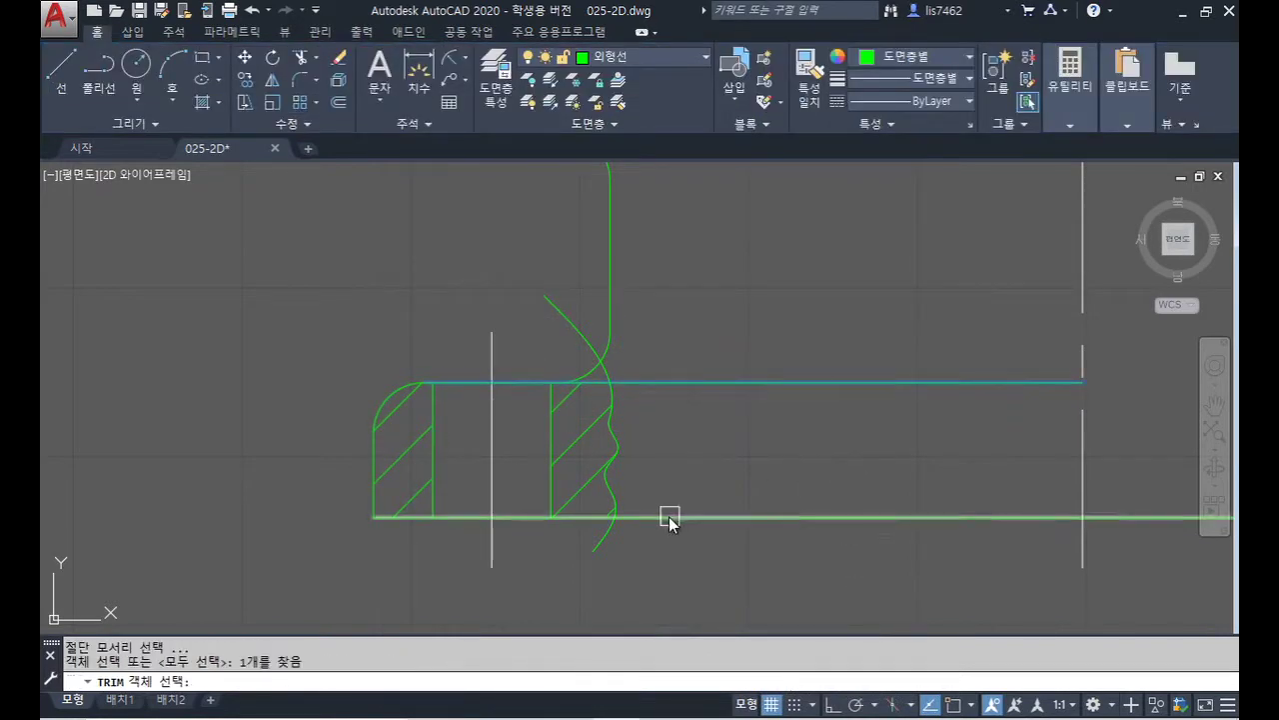
left_click(669, 517)
key("Return")
left_click(610, 545)
left_click(571, 335)
- Move the break line and the base hatch onto the 치수선 layer
left_click(654, 476)
left_click(620, 463)
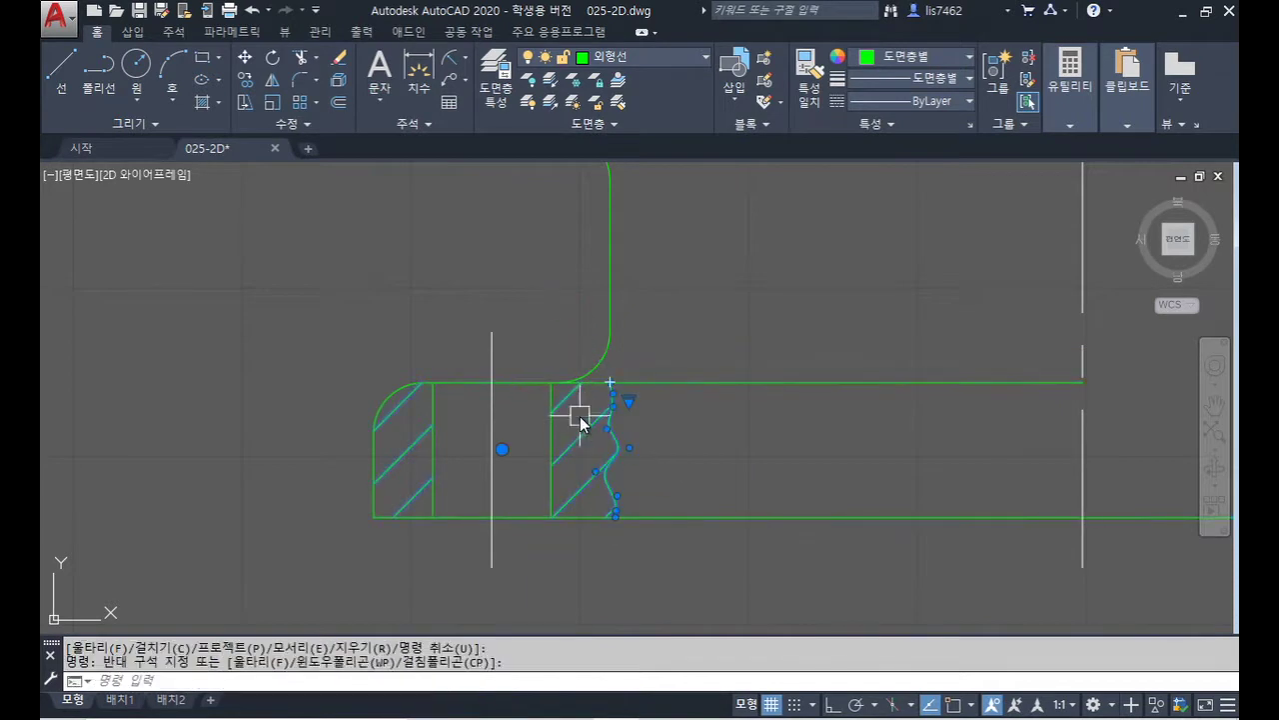
left_click(648, 60)
left_click(649, 259)
key("Escape")
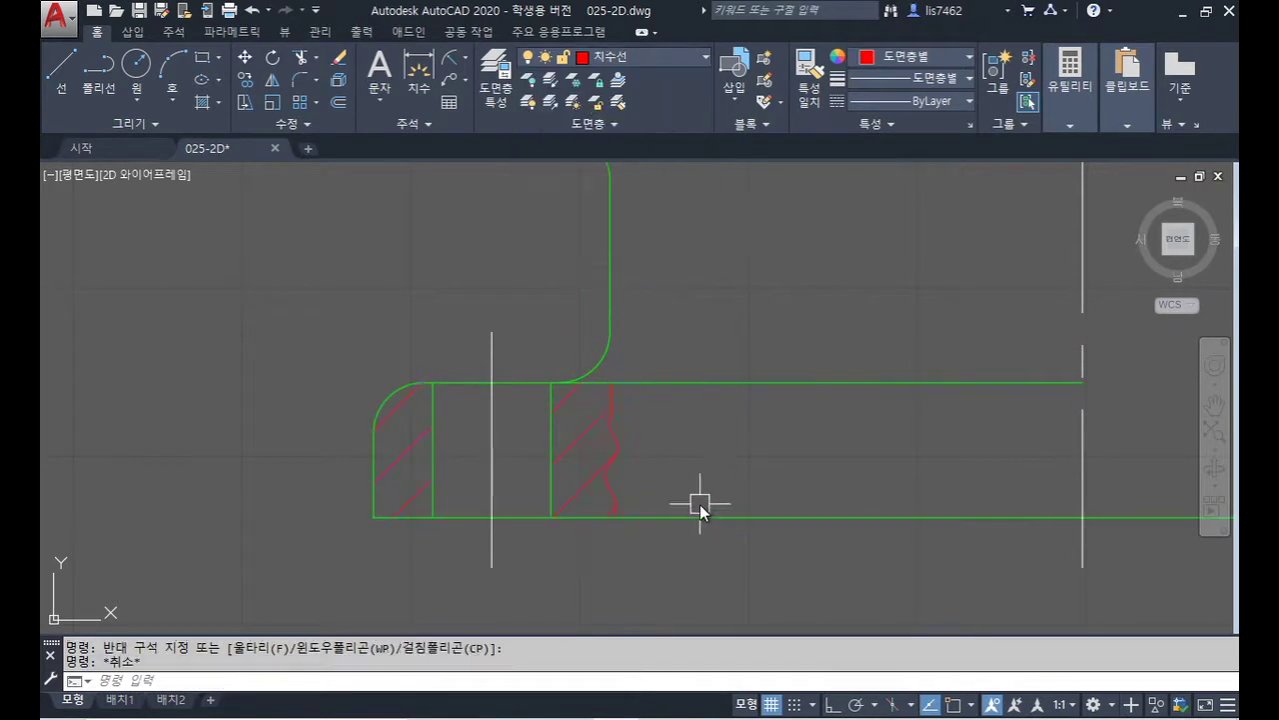
- Examine the right half of the section and the thread lines of the upper side tapped hole
scroll(762, 457, "down", 5)
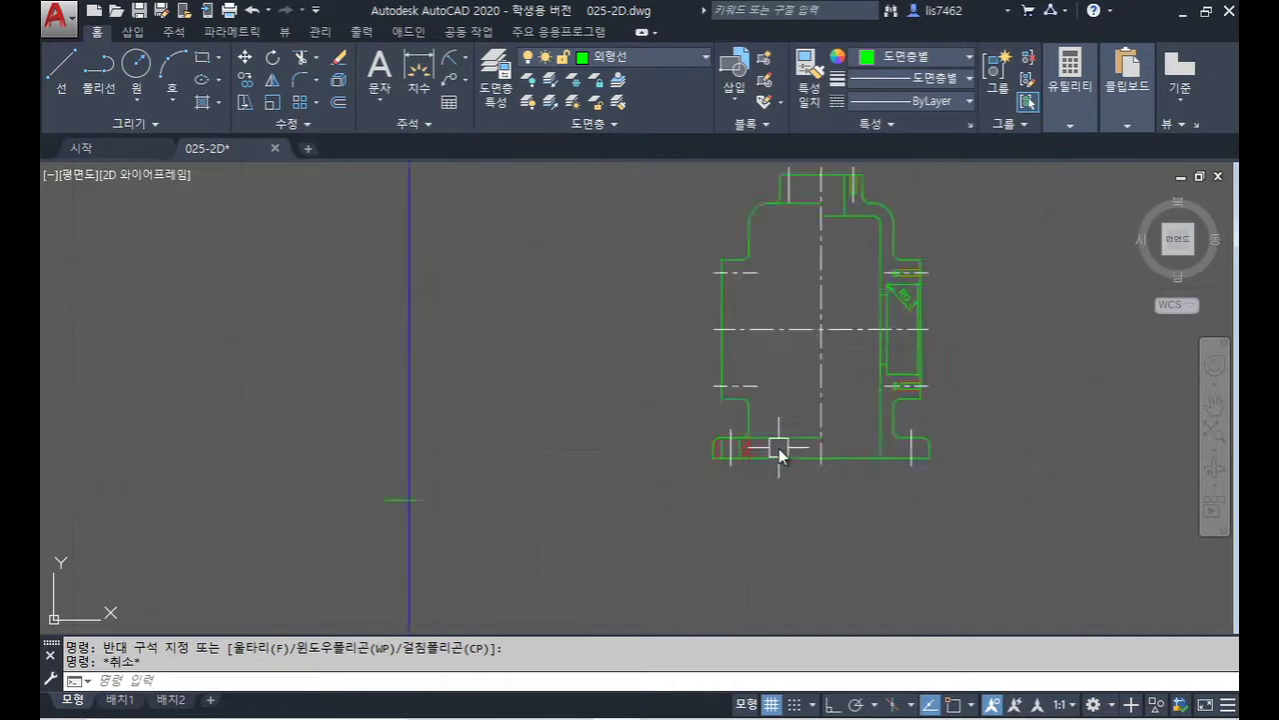
middle_click_drag(778, 448, 546, 472)
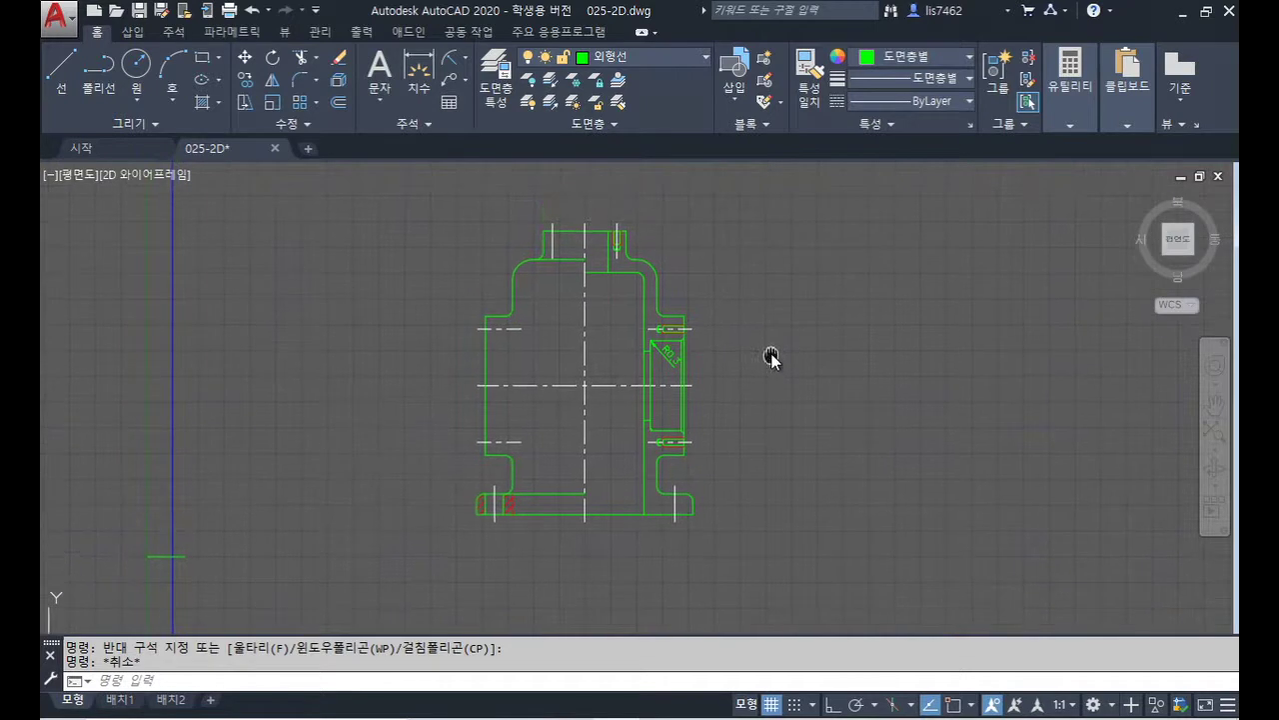
scroll(674, 319, "up", 2)
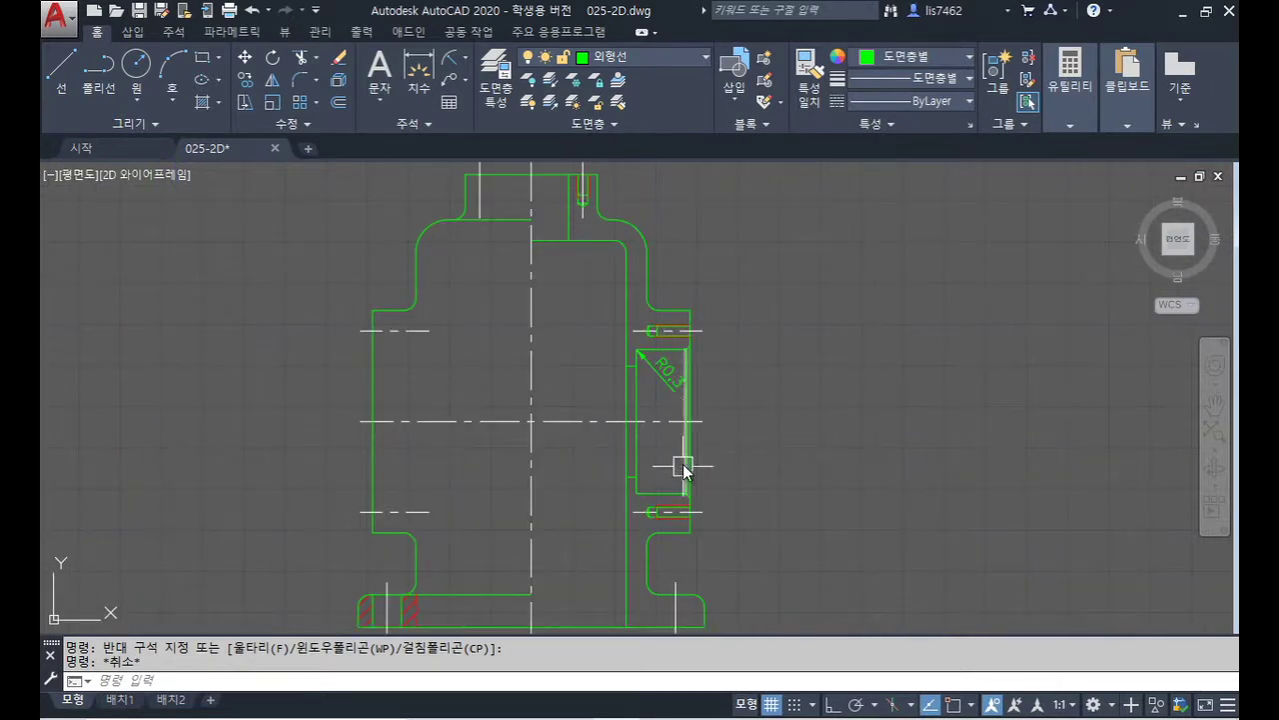
middle_click_drag(682, 495, 696, 445)
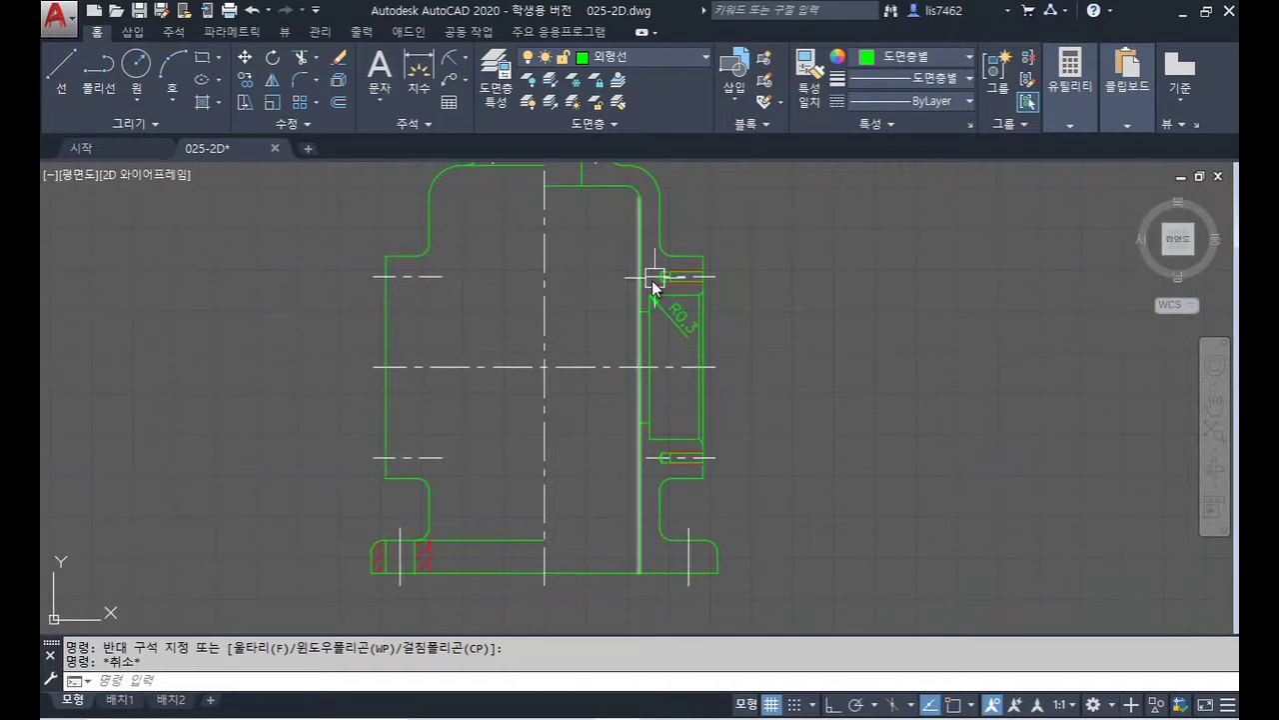
mouse_move(680, 265)
middle_mouse_down()
mouse_move(711, 282)
mouse_move(723, 332)
middle_mouse_up()
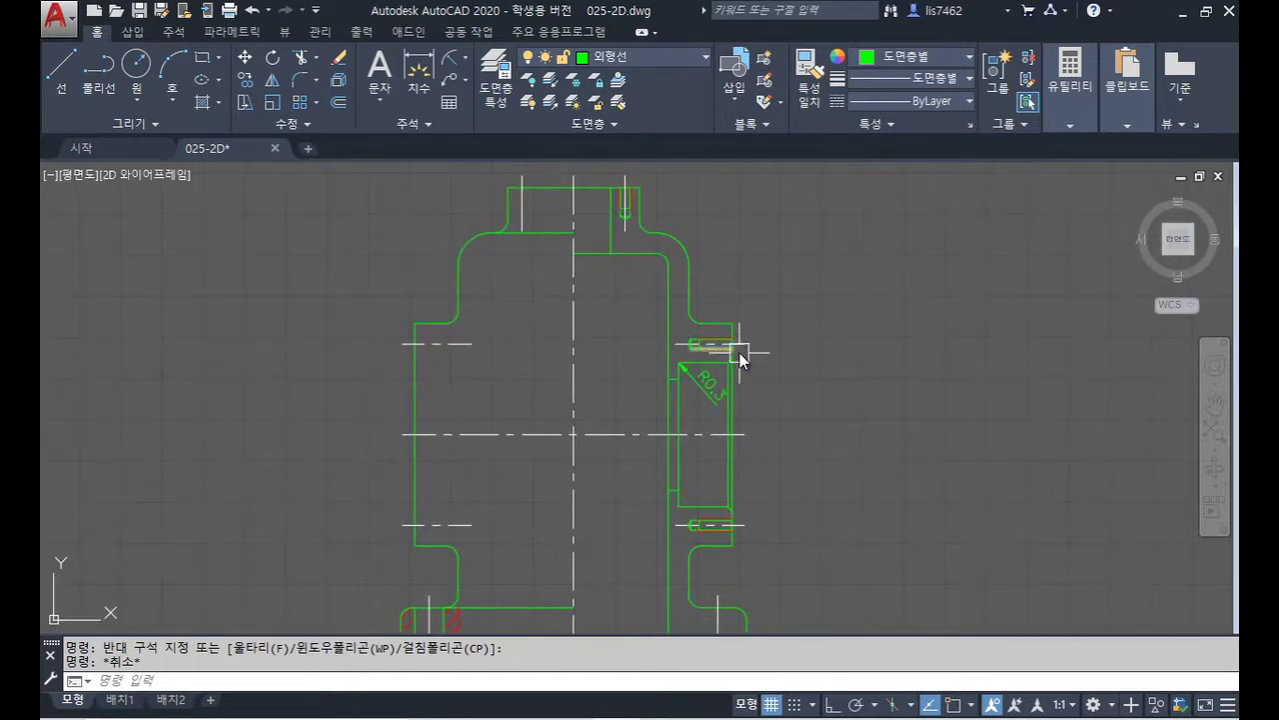
scroll(733, 352, "up", 8)
middle_click_drag(625, 269, 656, 365)
scroll(655, 349, "up", 2)
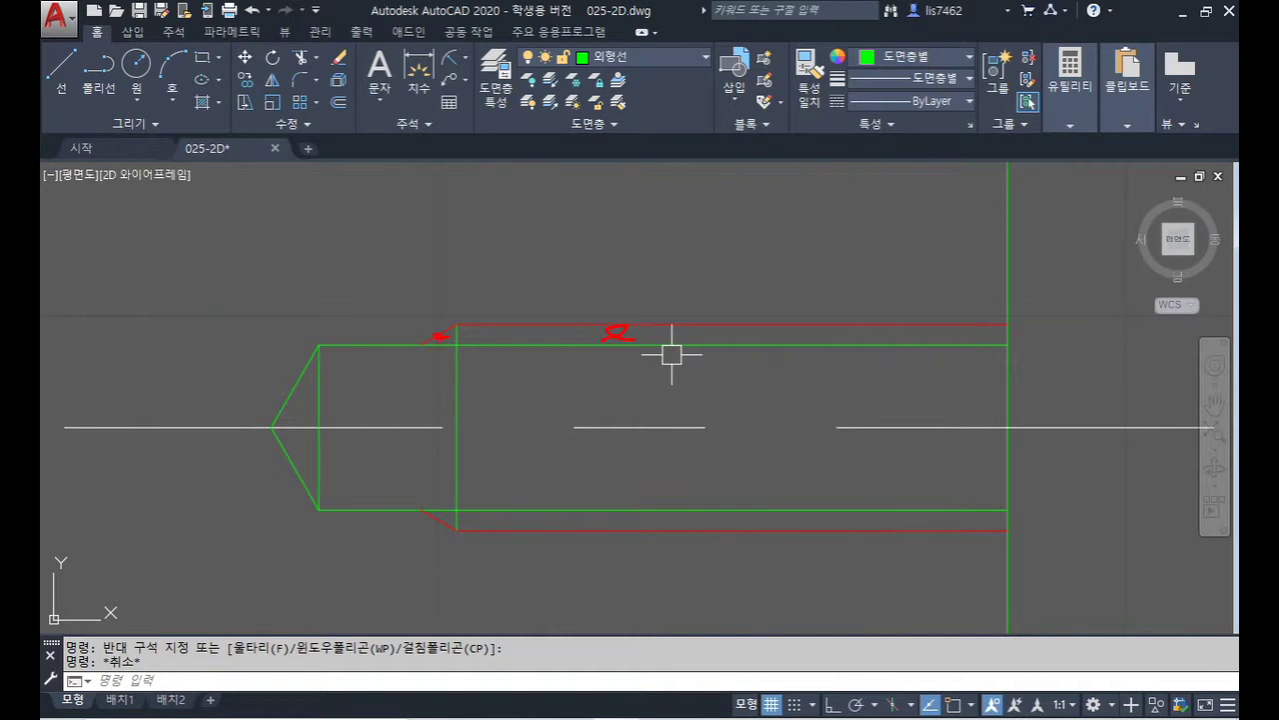
- Turn off the 치수선 layer
scroll(729, 310, "down", 10)
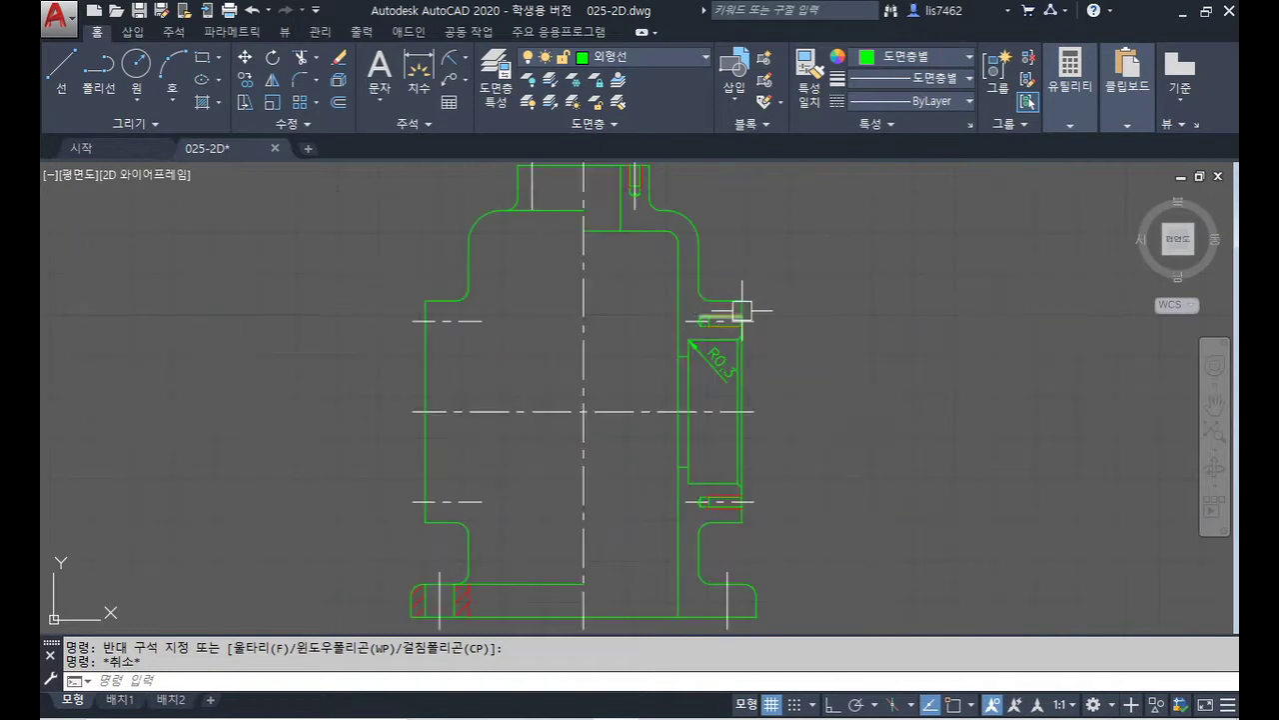
middle_click_drag(736, 305, 722, 299)
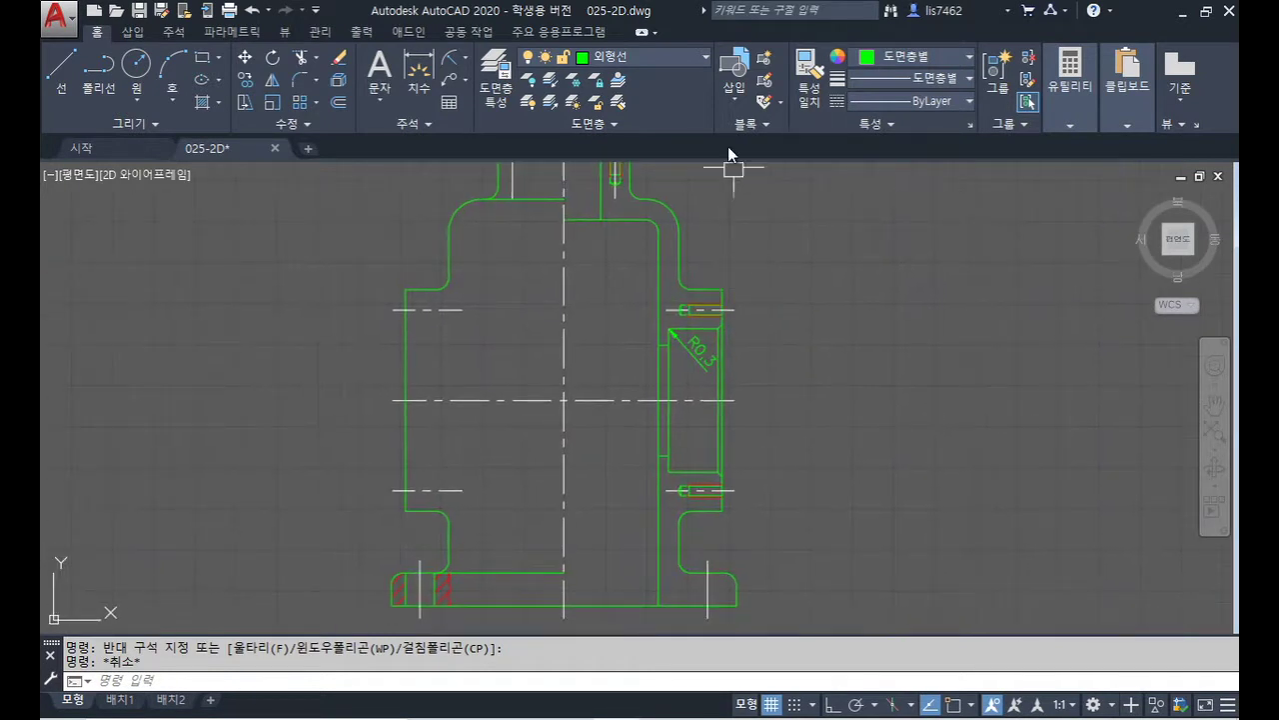
left_click(684, 59)
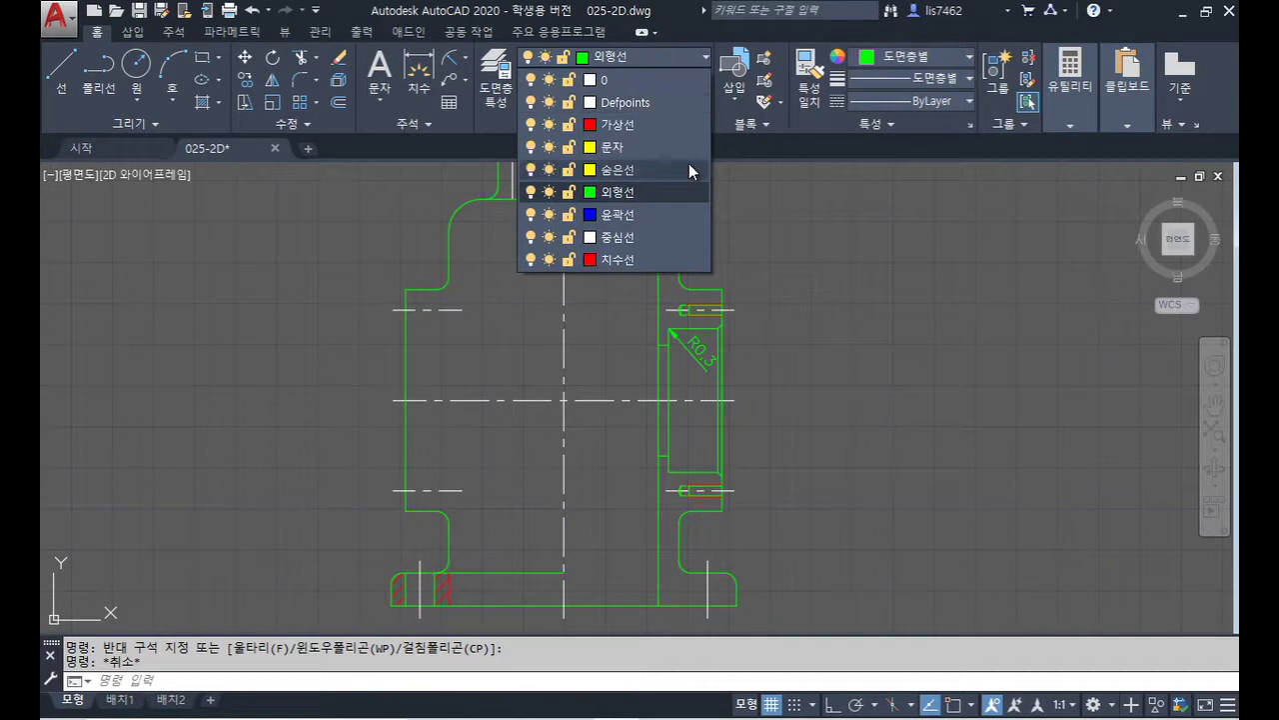
left_click(530, 259)
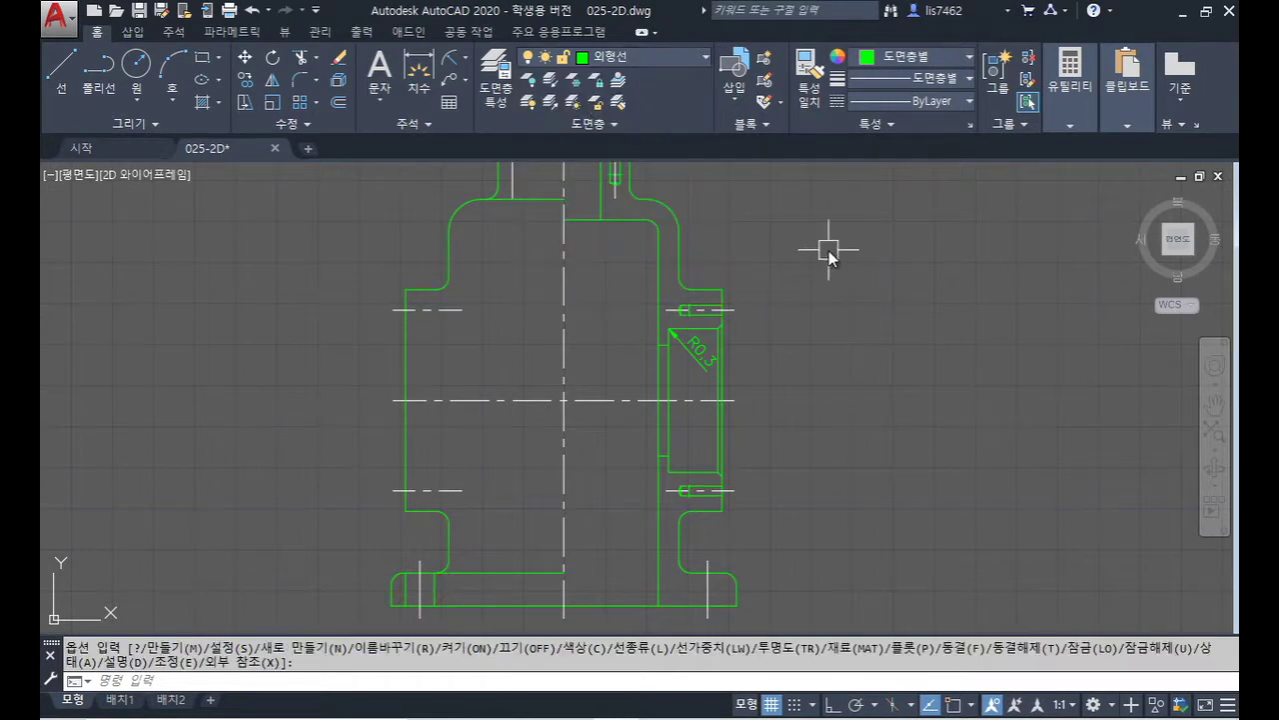
- Hatch the sectioned wall regions of the right half with ANSI31 at scale 0.7, including the base flange
middle_click_drag(828, 255, 813, 289)
type("h")
key("Return")
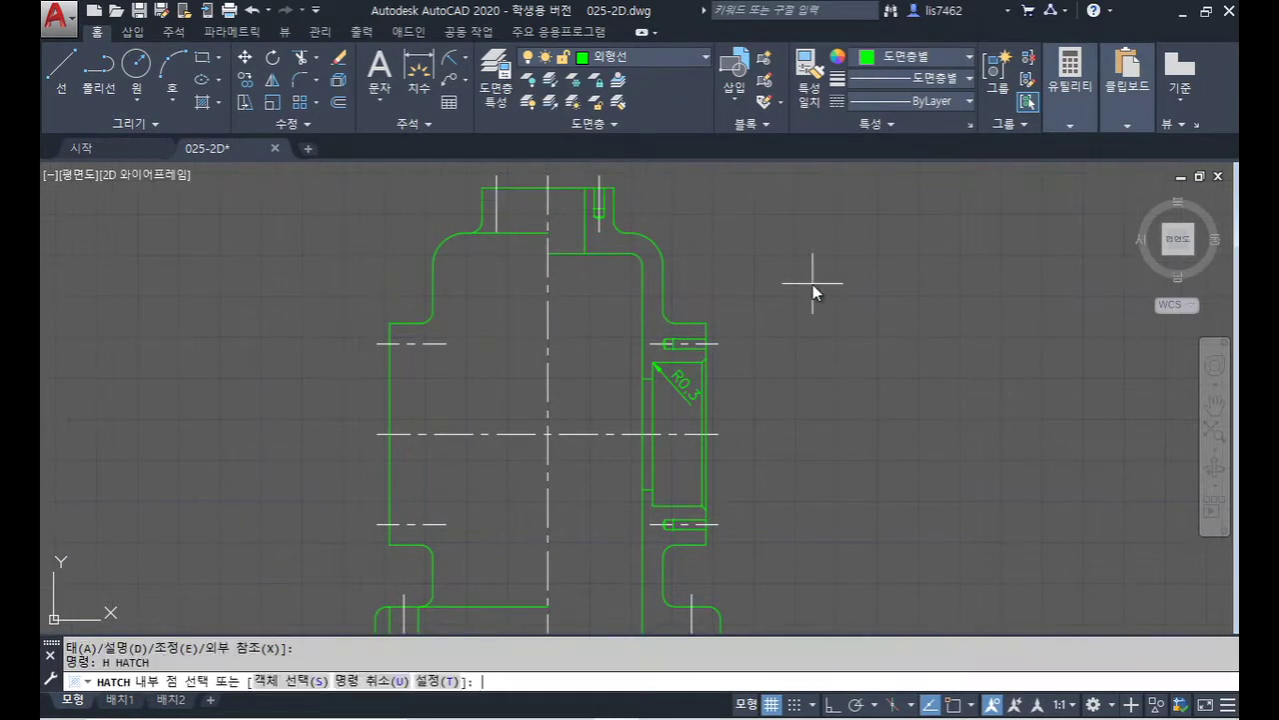
scroll(812, 284, "down", 2)
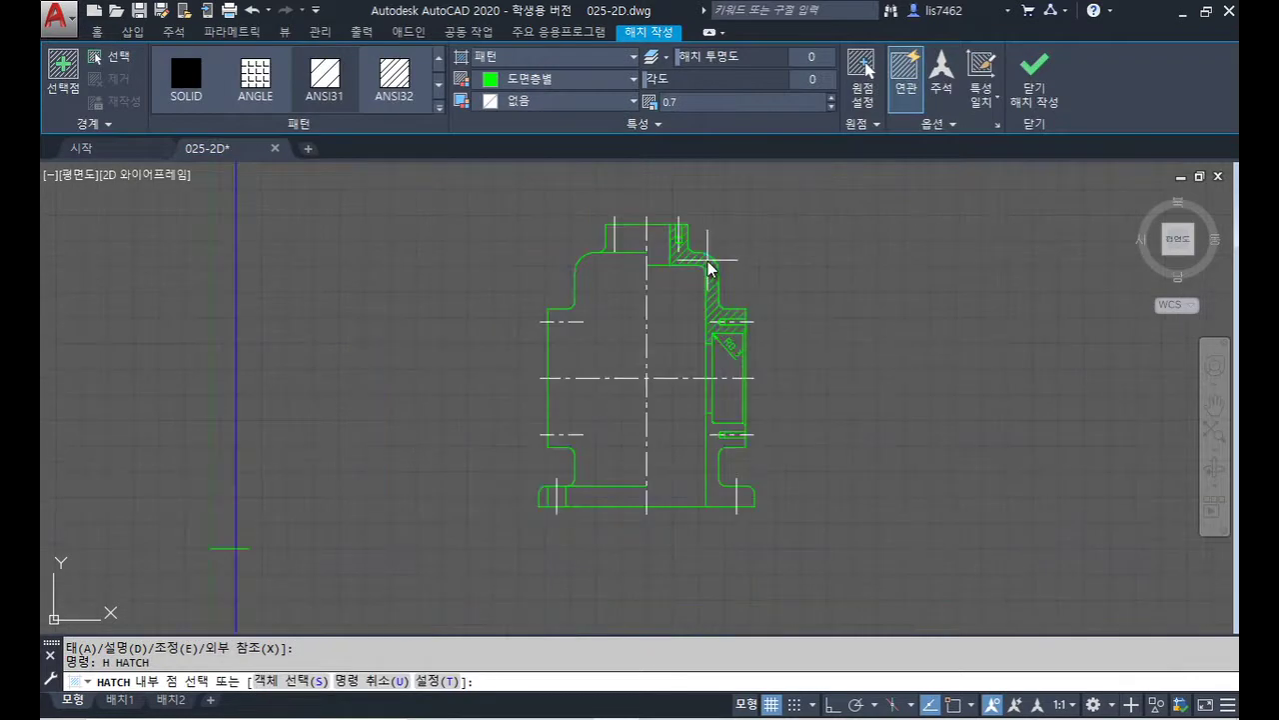
left_click(708, 268)
left_click(715, 452)
left_click(743, 496)
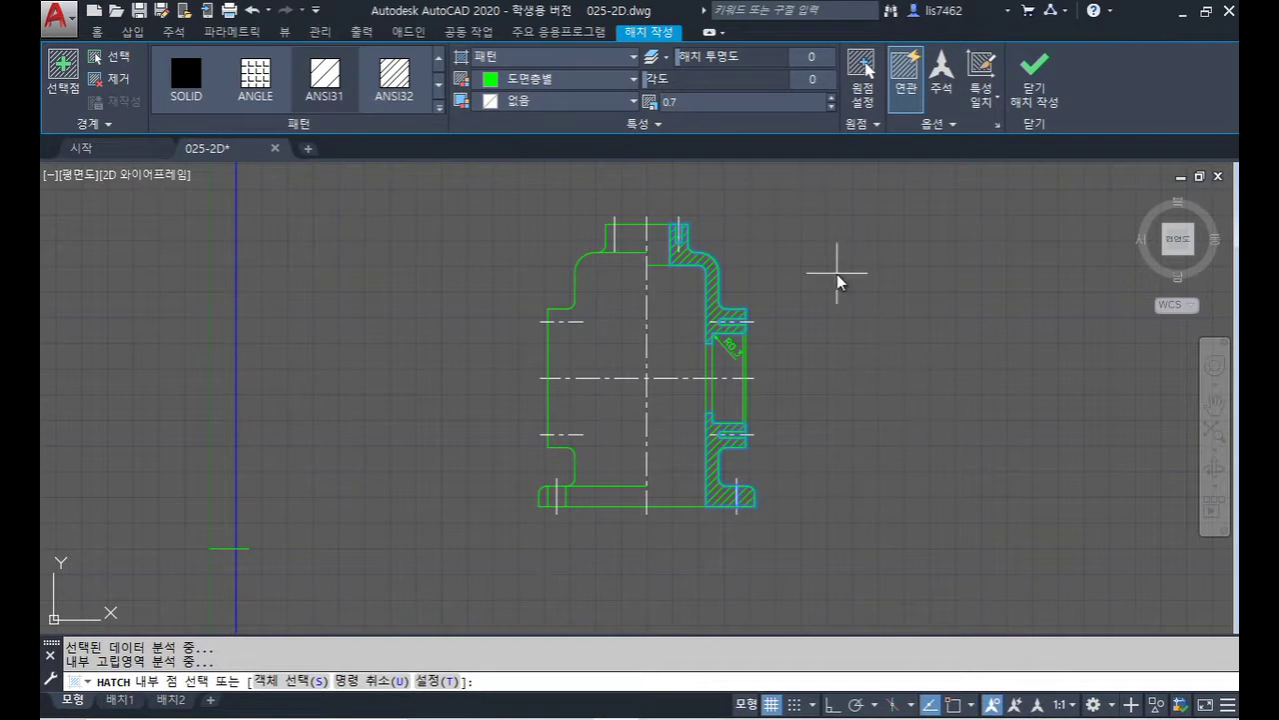
key("Return")
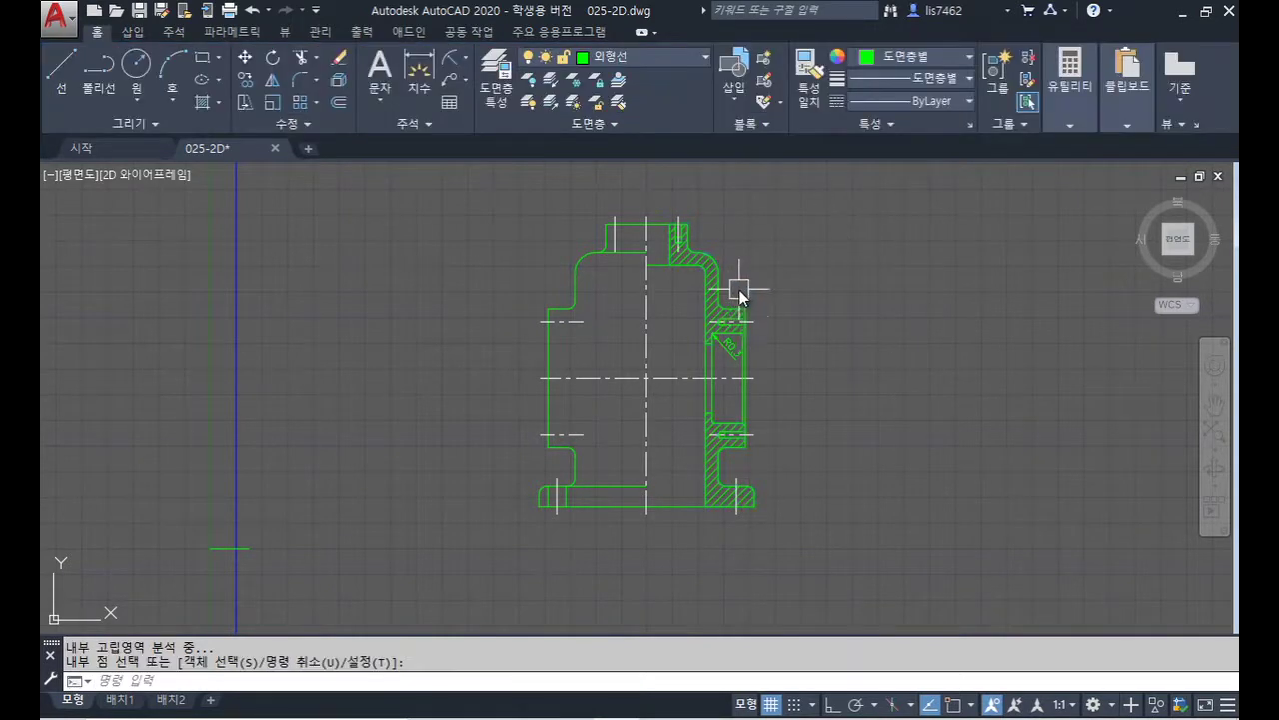
- Turn the 치수선 layer back on
scroll(740, 290, "up", 4)
left_click(663, 62)
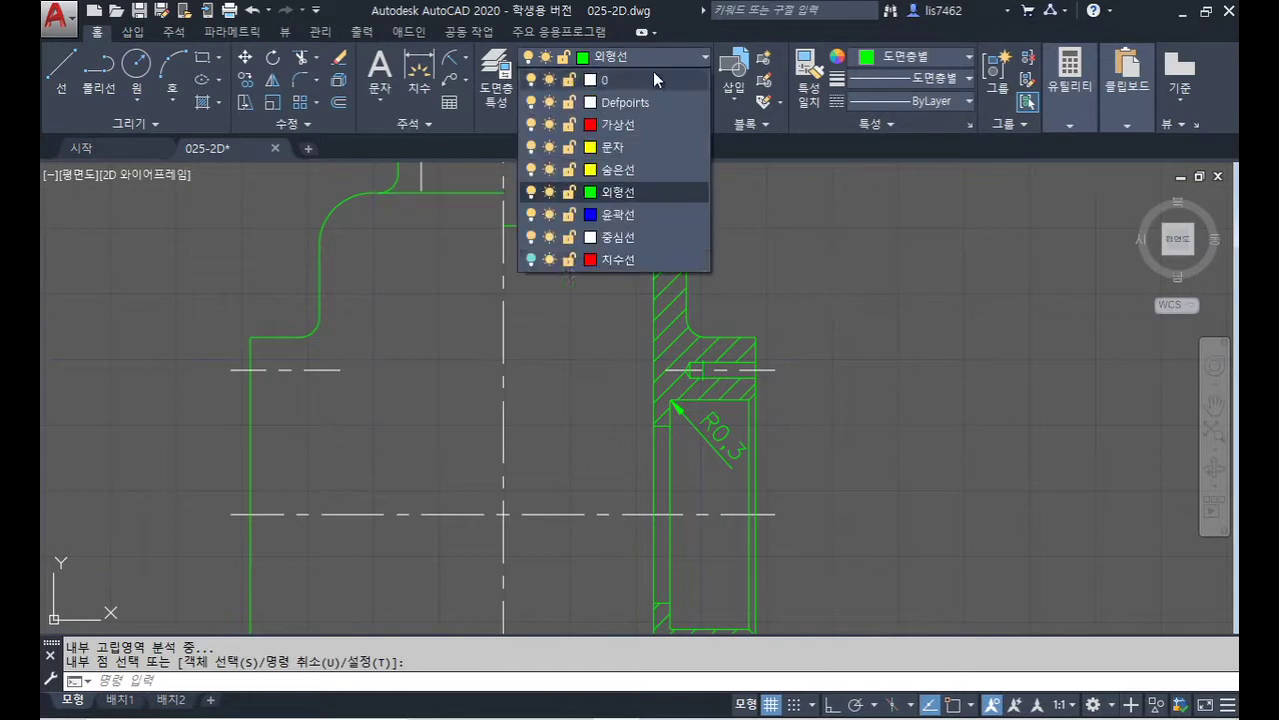
left_click(551, 265)
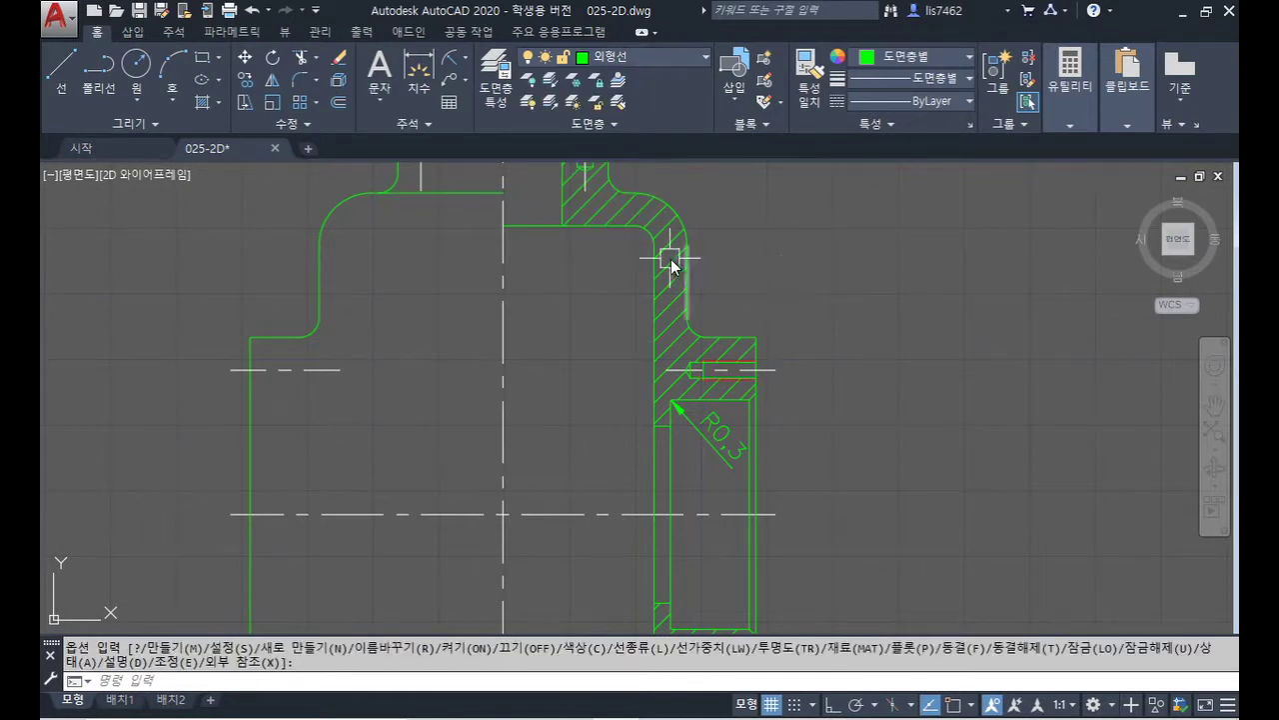
- Move the right half's section hatch onto the 치수선 layer
left_click(671, 209)
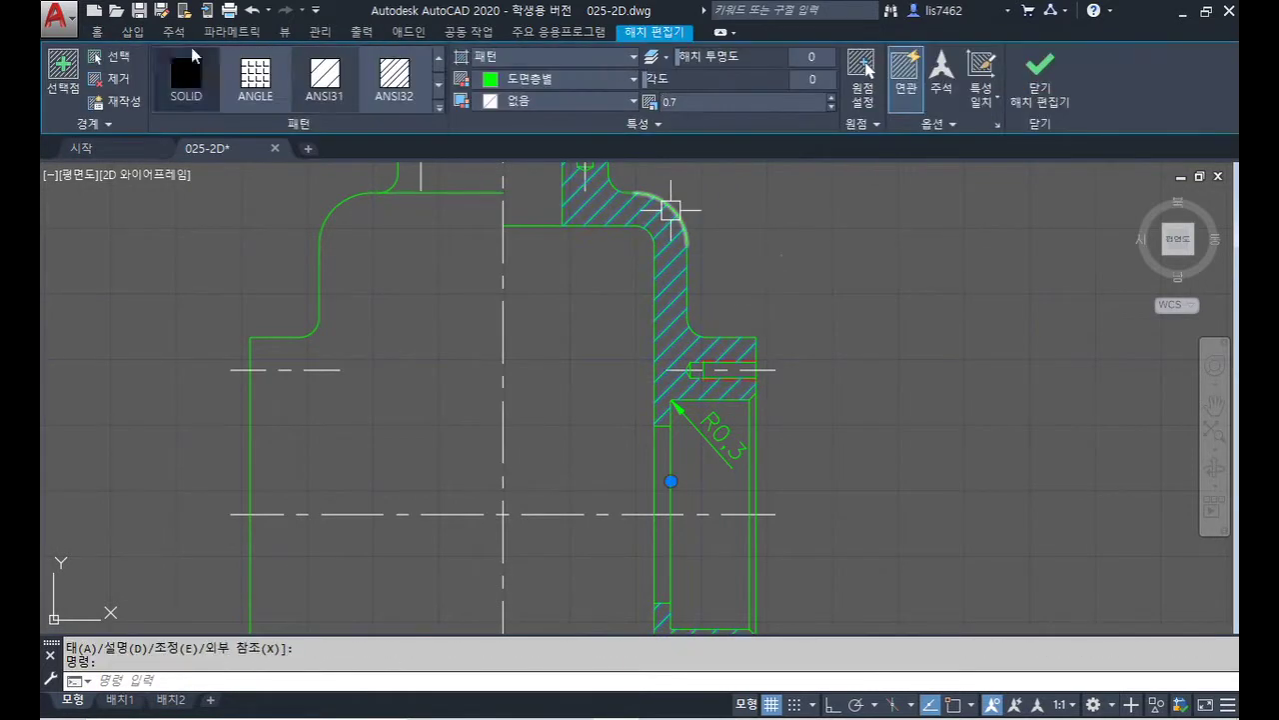
left_click(108, 31)
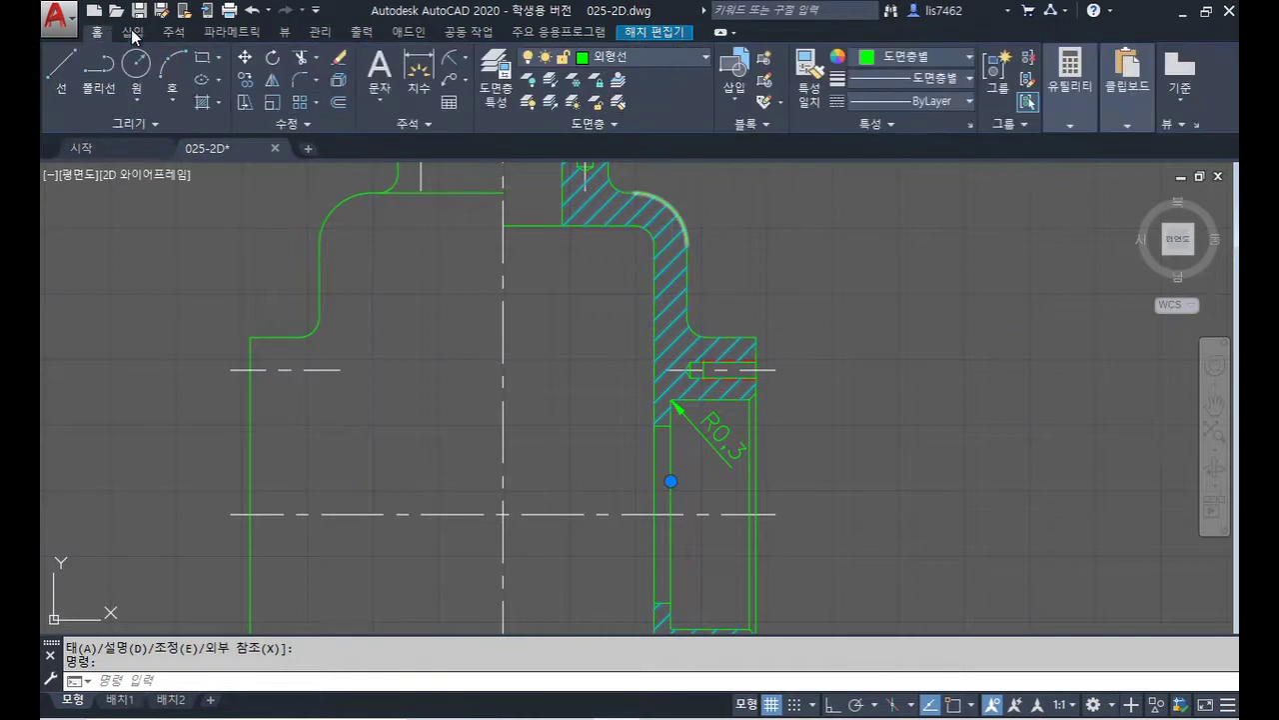
left_click(660, 61)
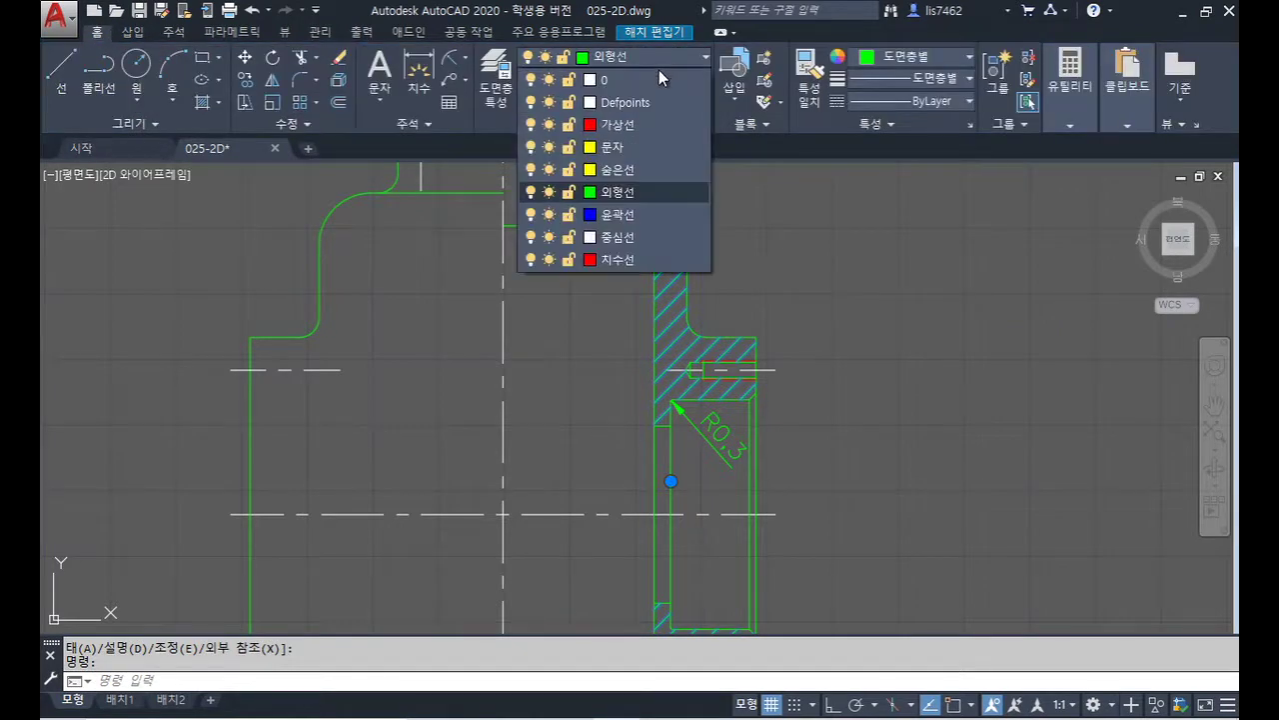
left_click(647, 264)
key("Escape")
scroll(865, 400, "down", 5)
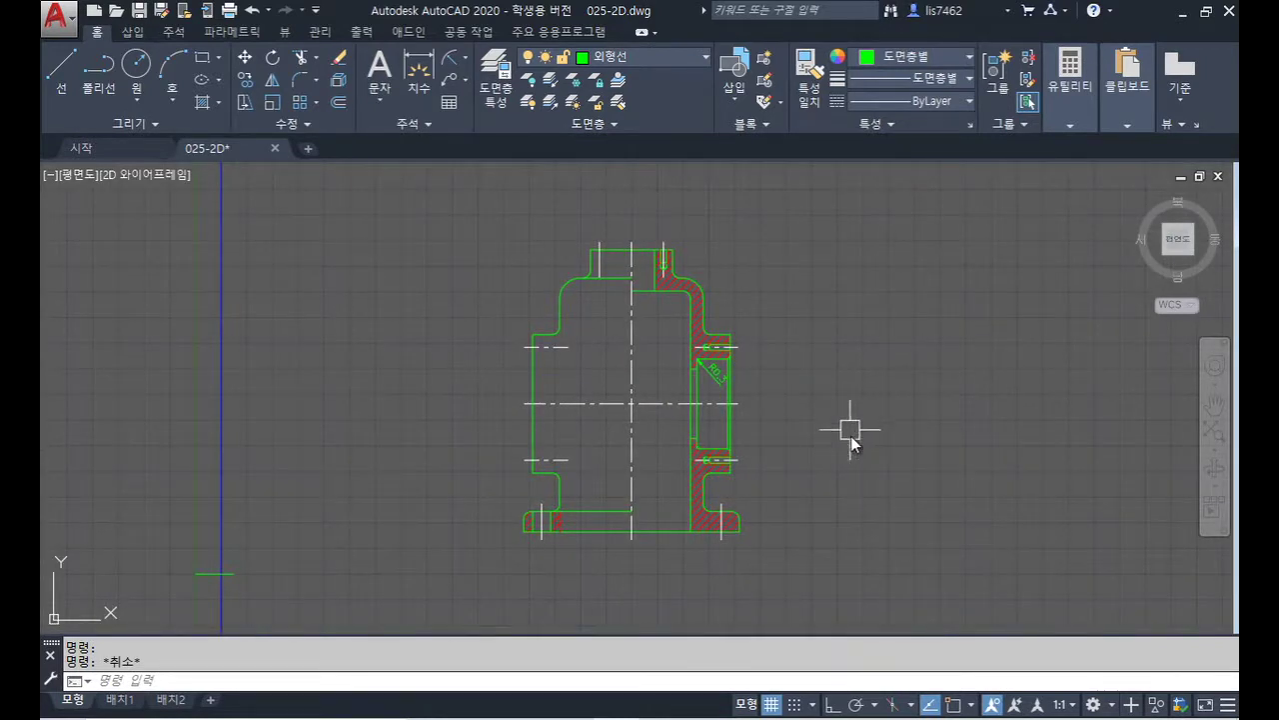
- Switch to the reference image 편심구동장치.jpg, compare the base widths of the front and side views, and return to the AutoCAD drawing
middle_click_drag(821, 387, 818, 410)
key("alt+Tab")
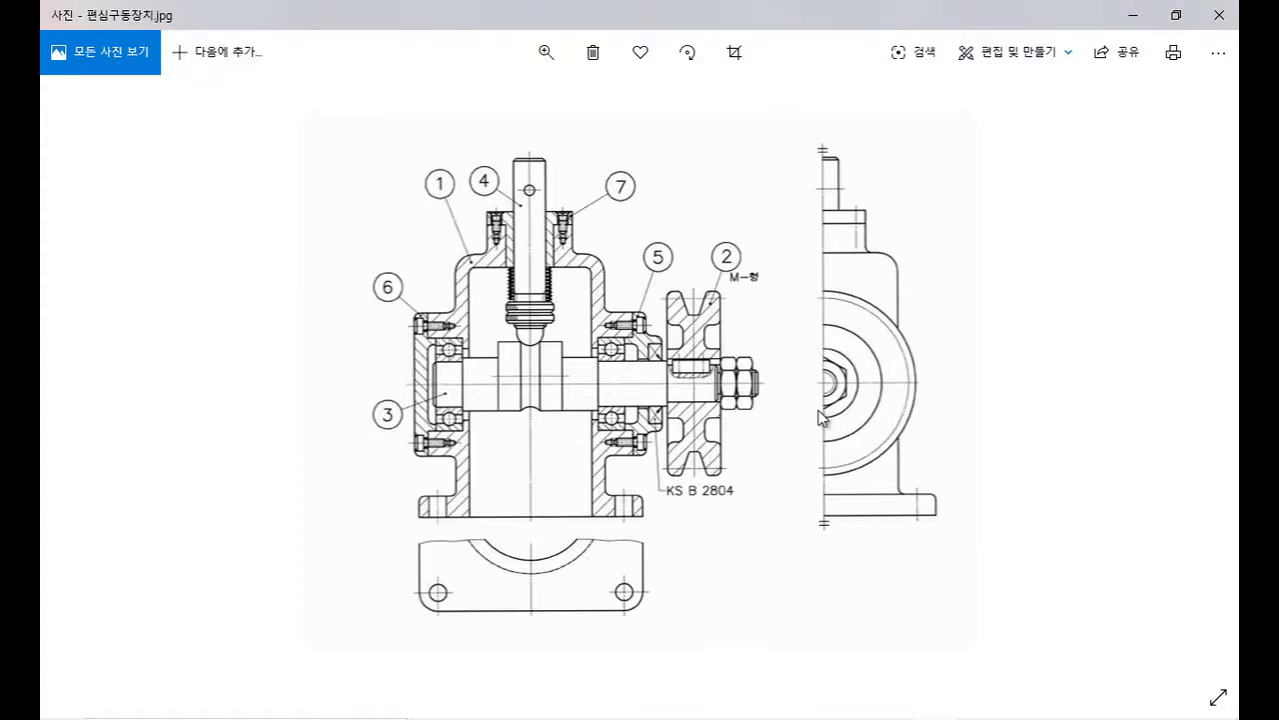
mouse_move(938, 528)
left_mouse_down()
mouse_move(781, 297)
mouse_move(944, 405)
mouse_move(830, 531)
left_mouse_up()
key("Escape")
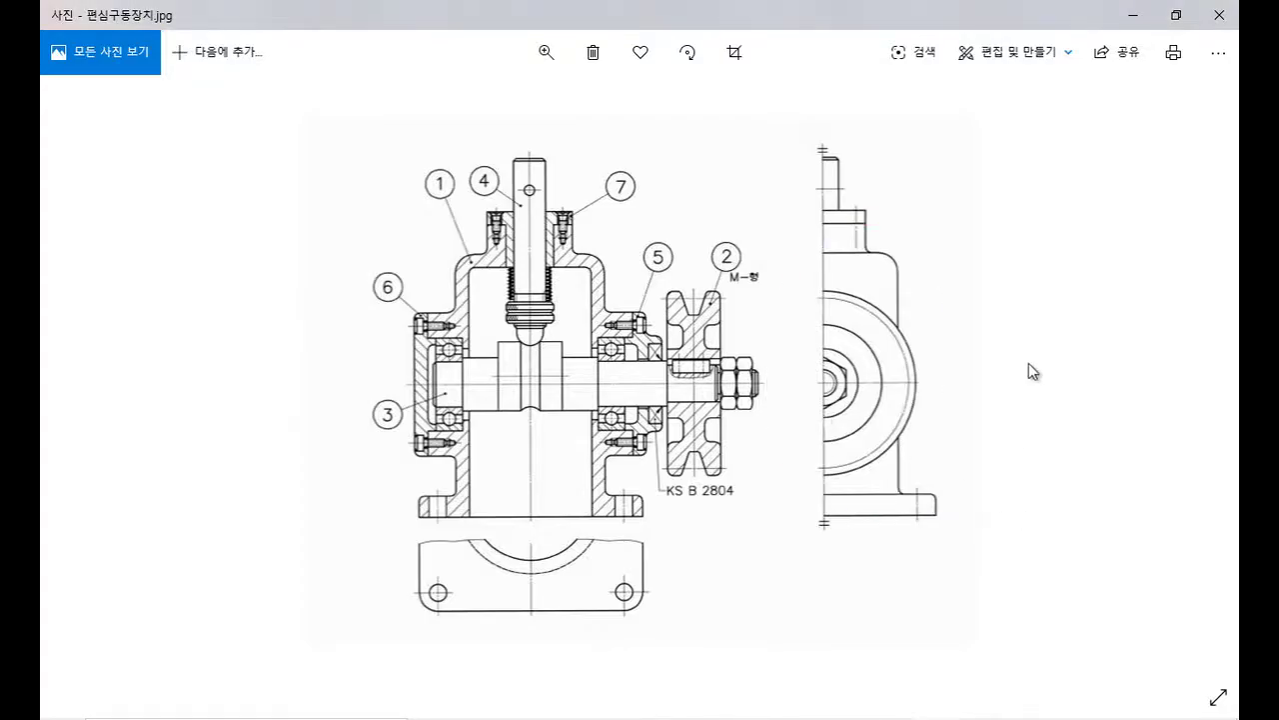
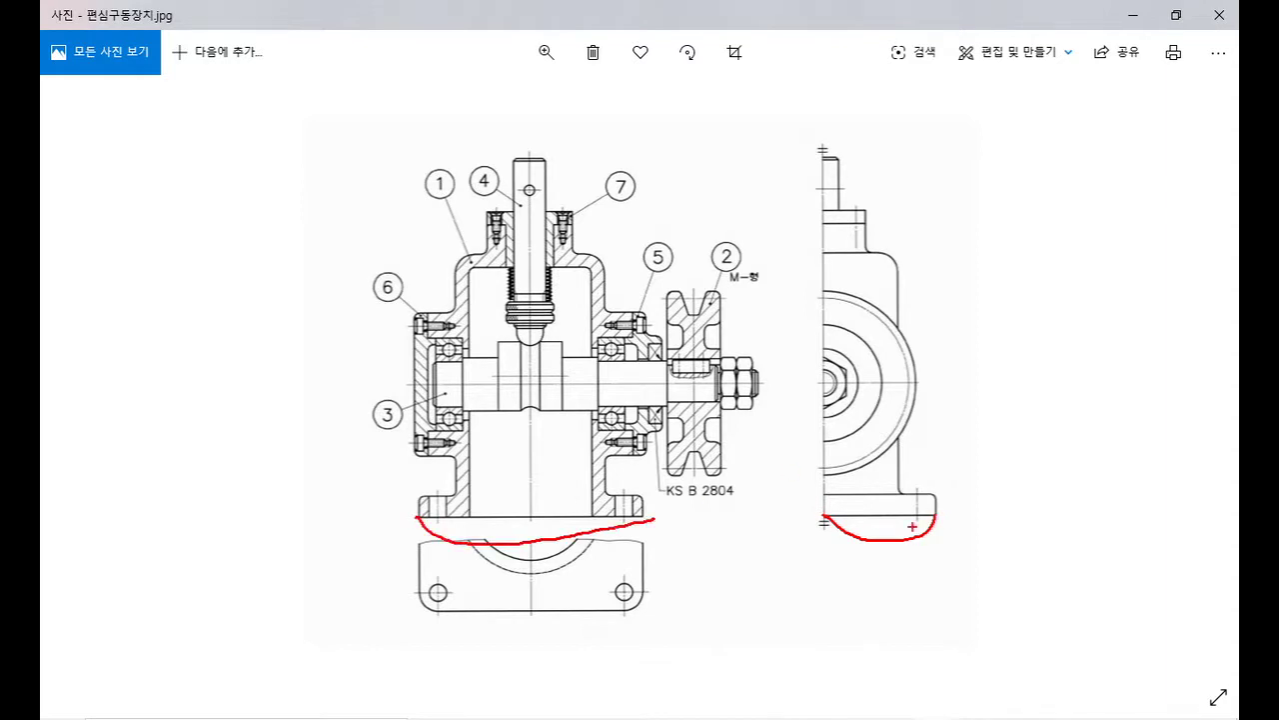
left_click_drag(834, 566, 713, 521)
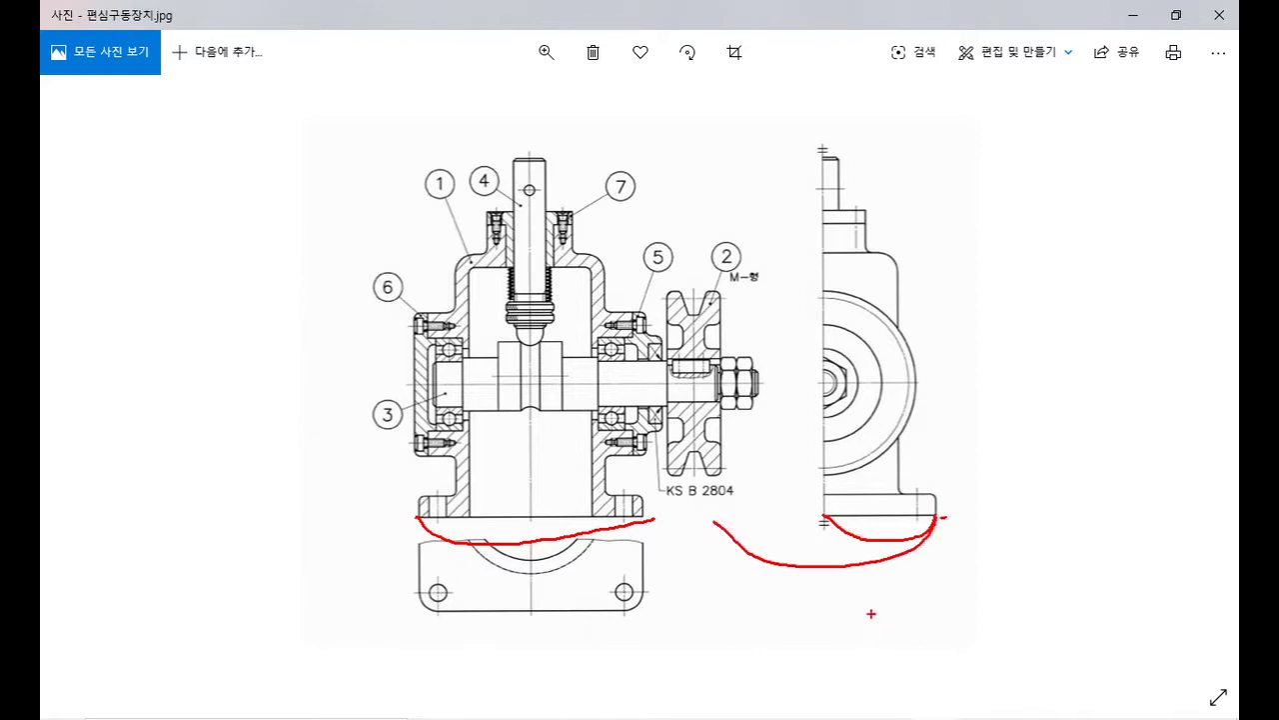
key("Escape")
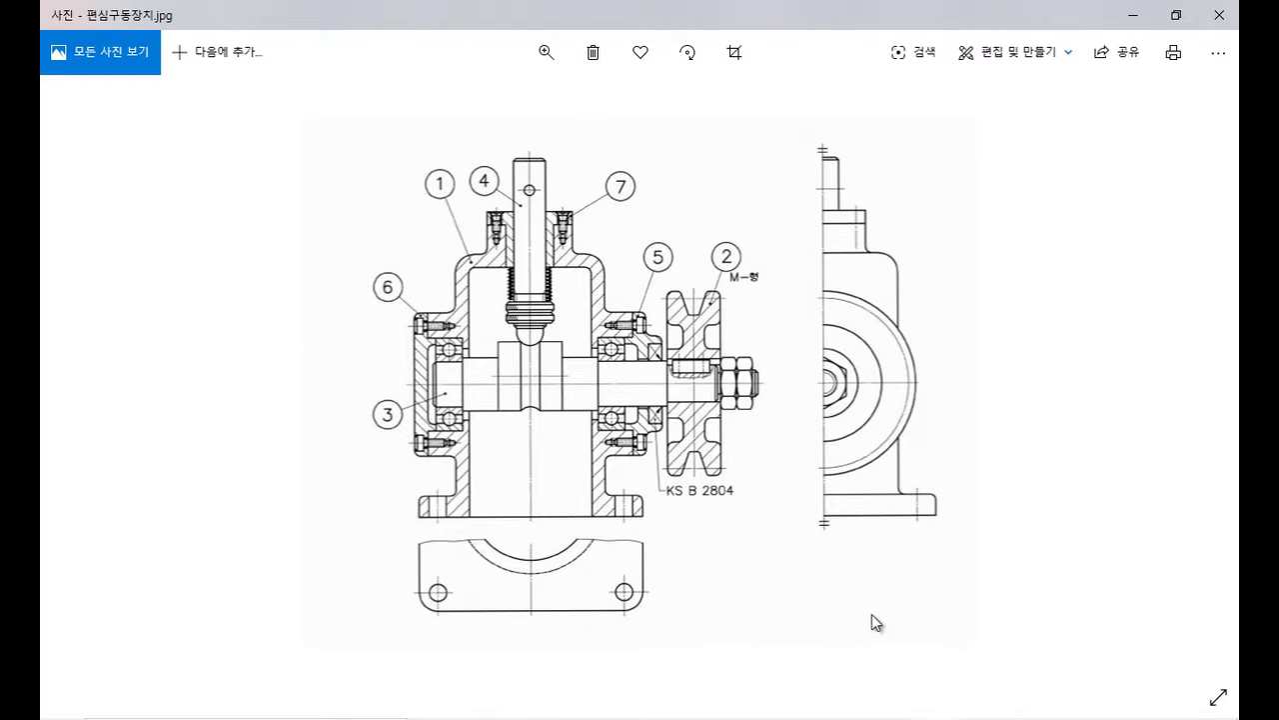
key("alt+Tab")
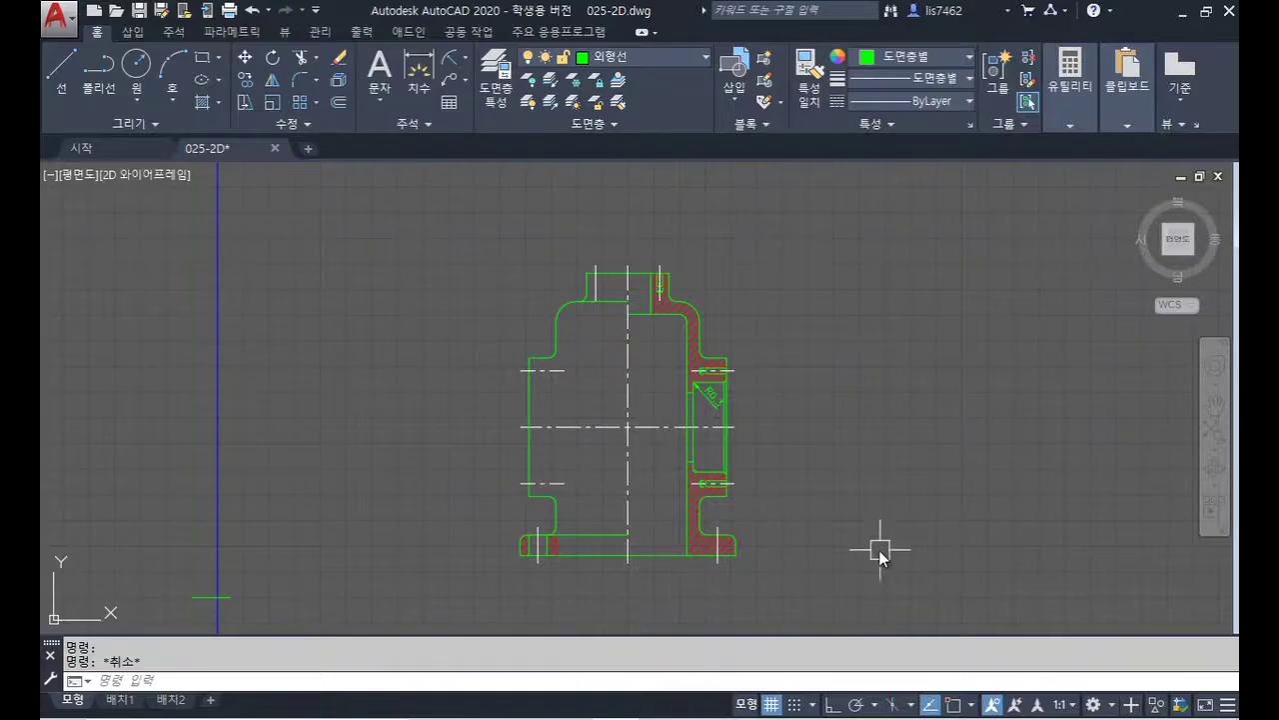
- With object snap and ortho on, draw a line rightward from the base flange's lower right corner, ending in a short vertical segment
type("l")
key("Return")
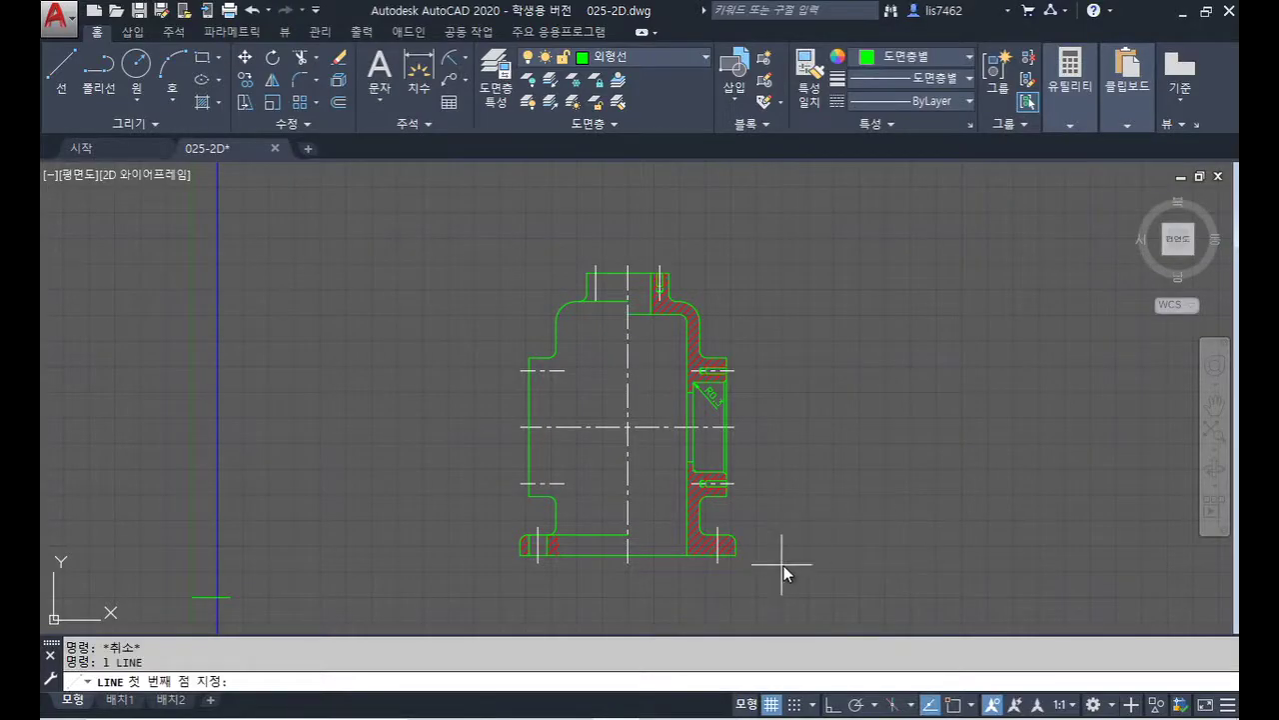
key("F3")
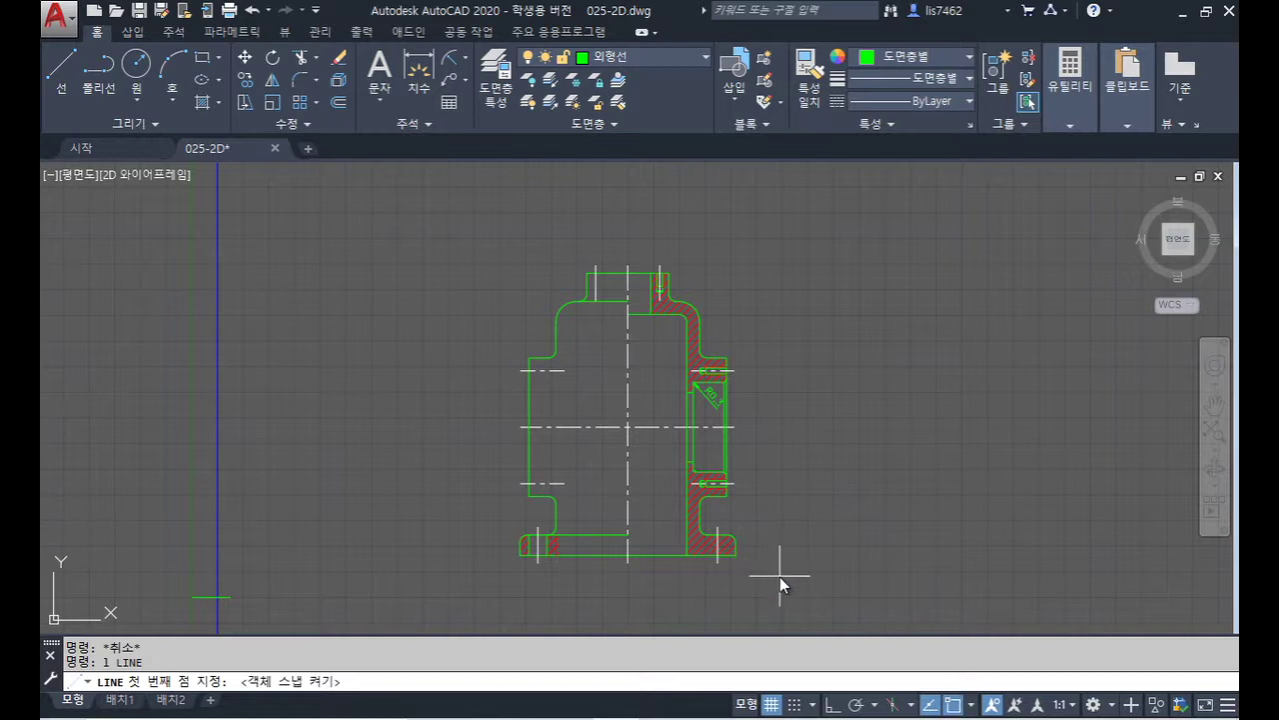
key("F8")
left_click(739, 552)
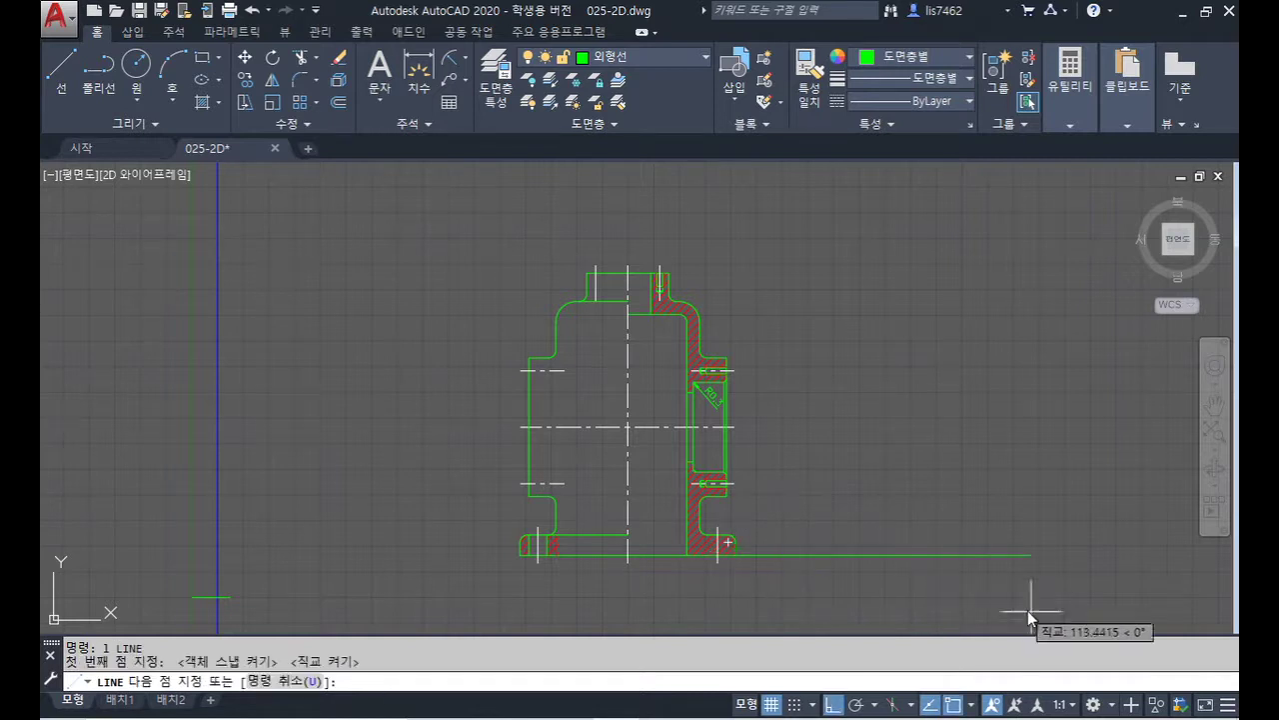
left_click(1014, 563)
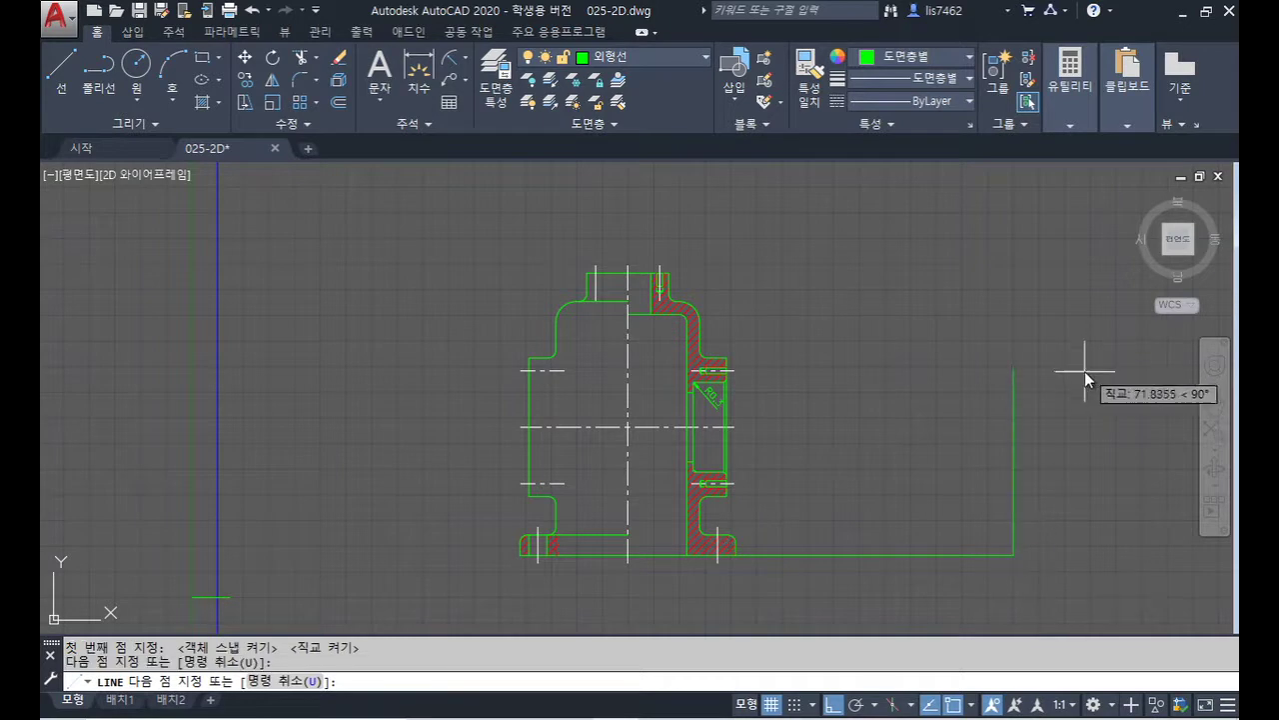
left_click(1056, 466)
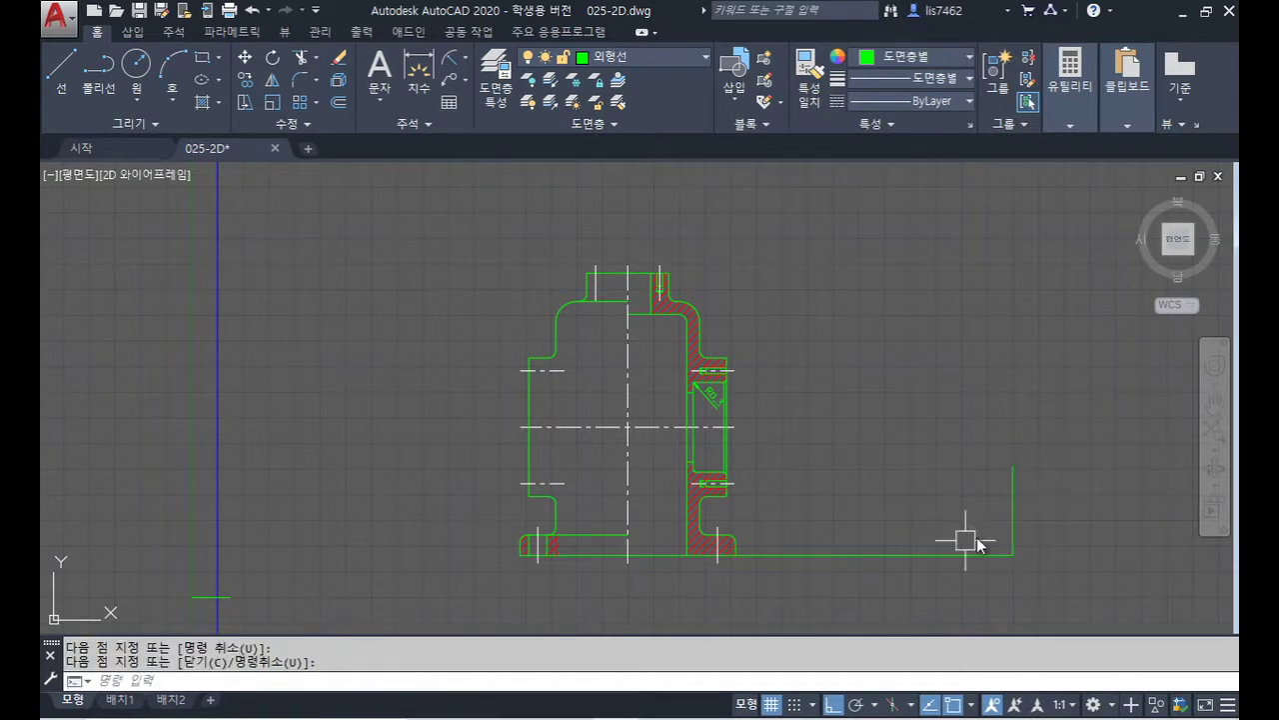
key("Return")
- Draw a horizontal projection line from the base flange's top edge to the short vertical line
key("Return")
scroll(725, 535, "up", 7)
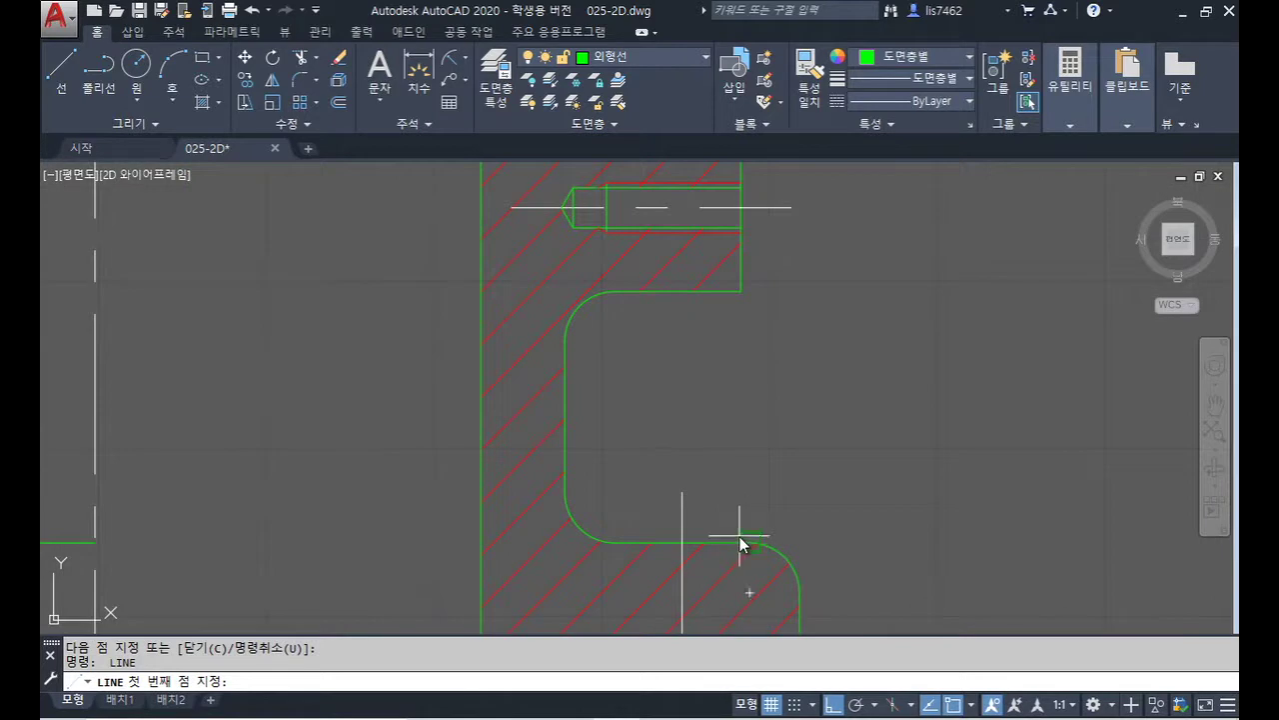
left_click(766, 536)
scroll(767, 536, "down", 9)
middle_click_drag(912, 513, 705, 469)
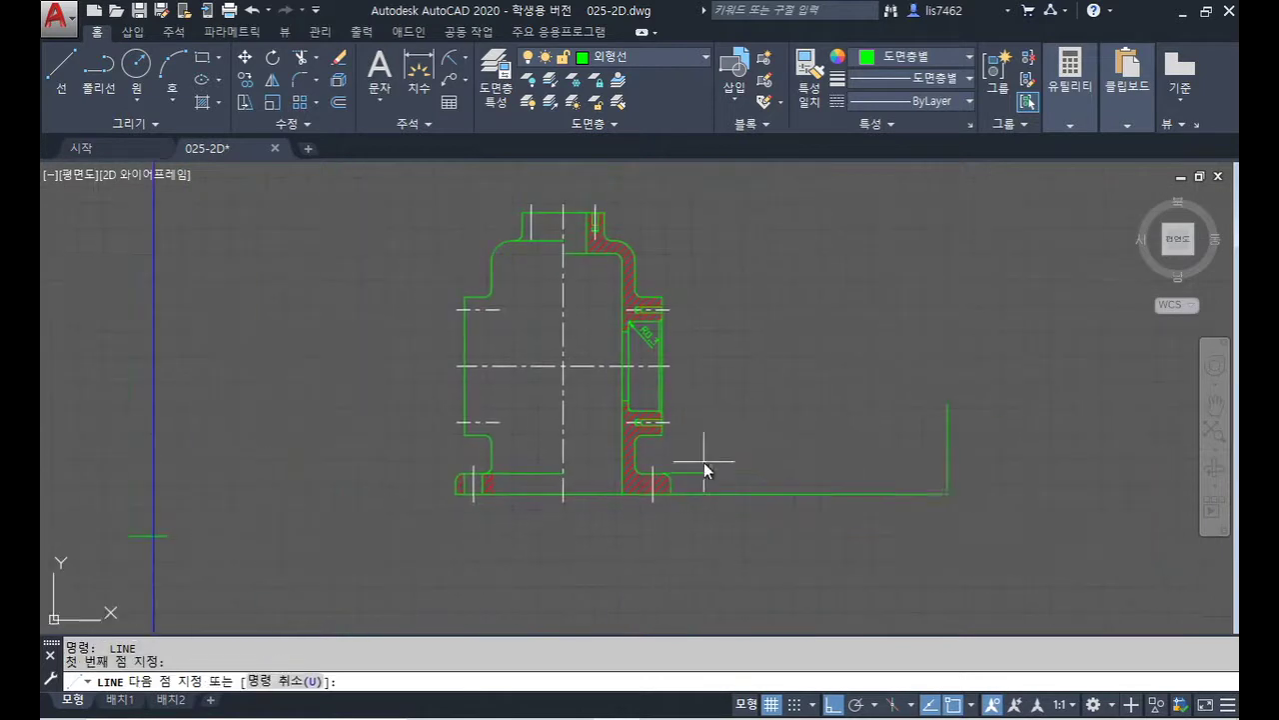
left_click(948, 473)
key("Return")
key("Return")
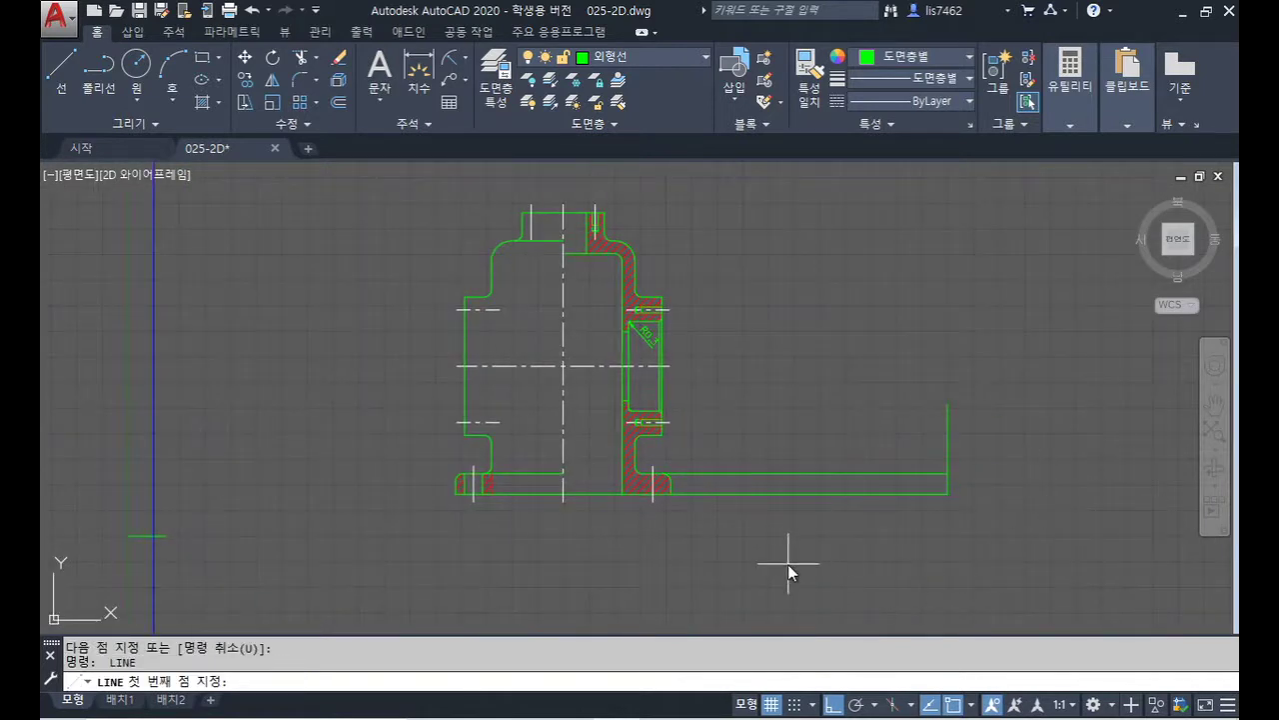
key("Escape")
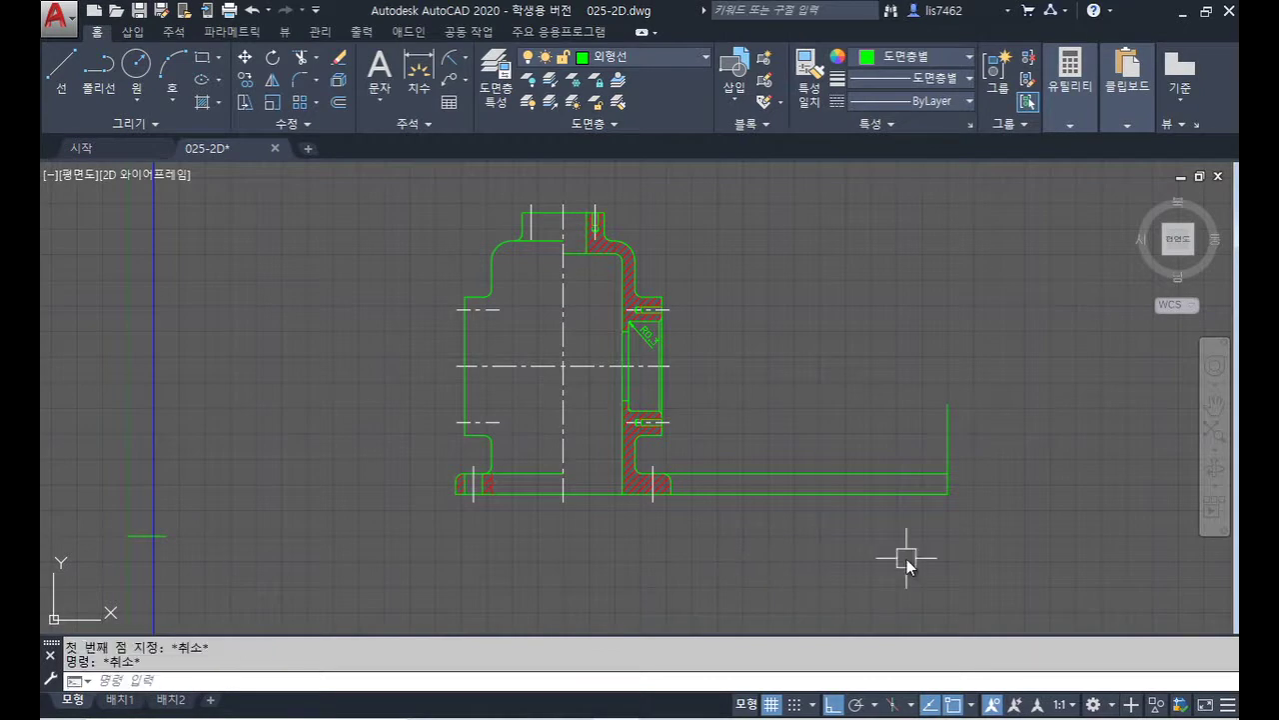
- Offset the side view's right vertical line 42 mm toward the front view
type("o")
key("Return")
type("42")
key("Return")
left_click(947, 462)
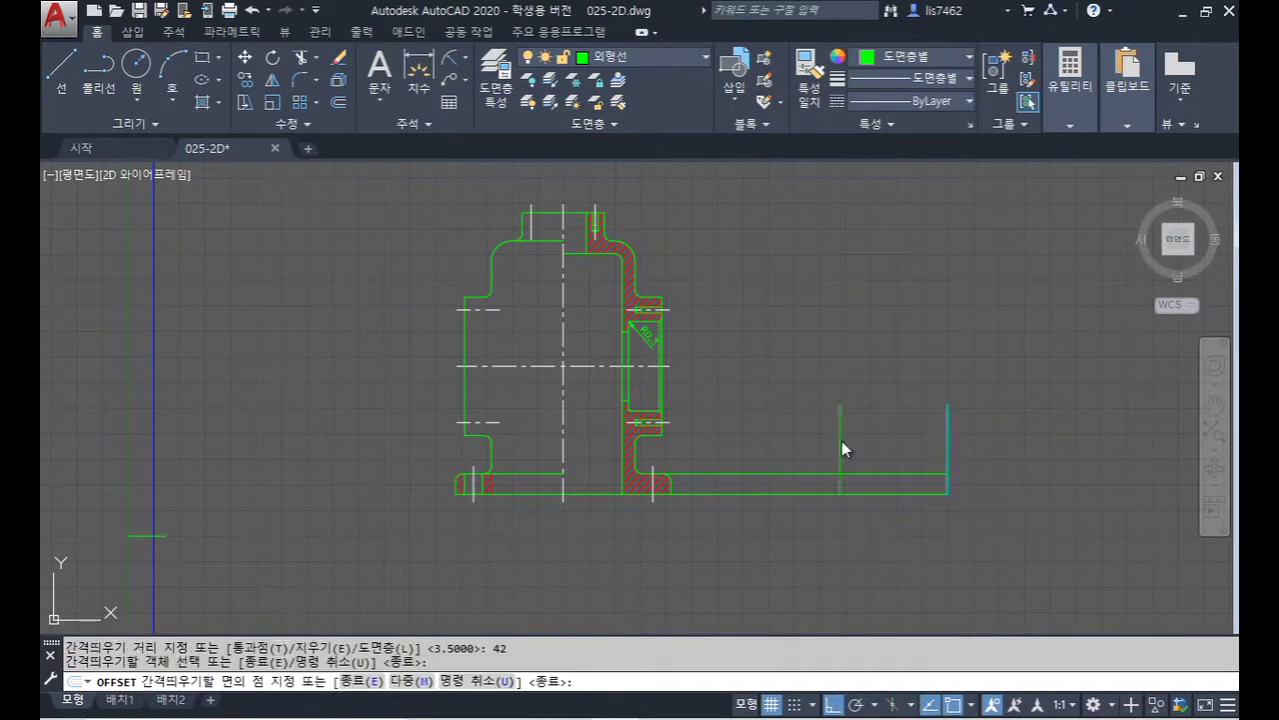
left_click(842, 445)
key("Return")
- Draw a horizontal projection line from the housing neck's upper right corner past the side view area
middle_click_drag(942, 382, 947, 406)
type("l")
key("Return")
left_click(601, 237)
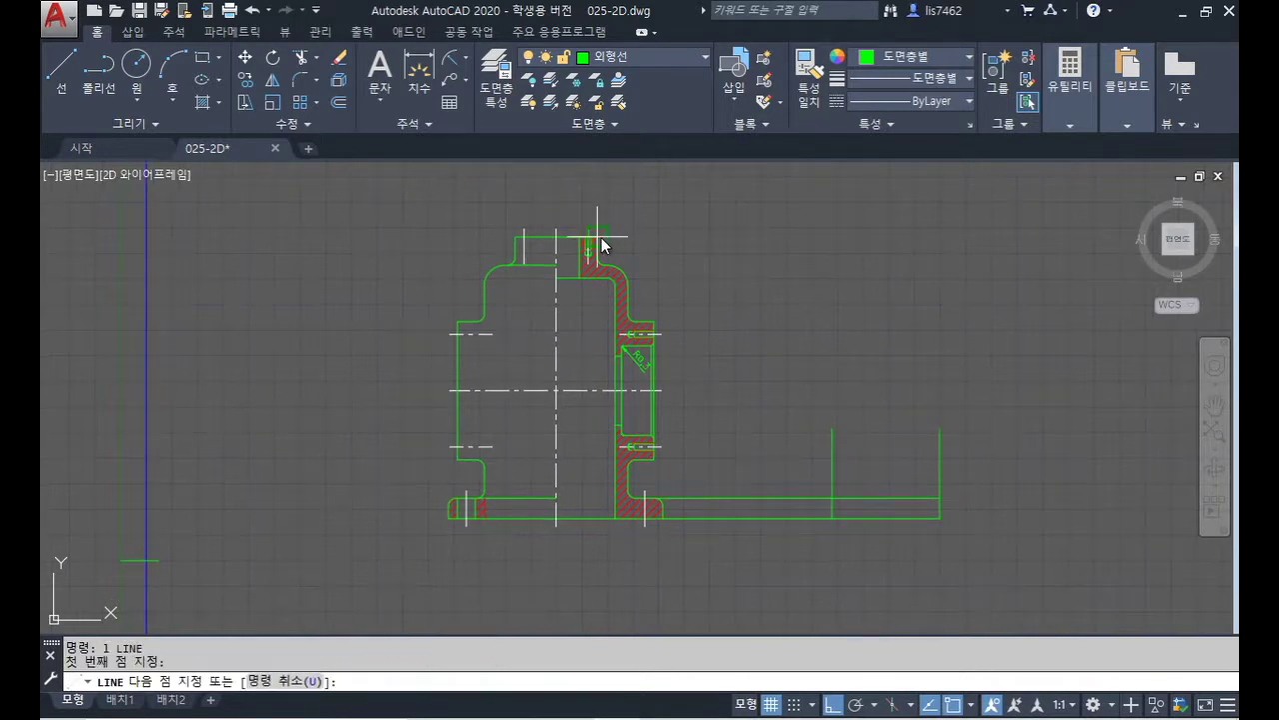
left_click(1001, 267)
key("Return")
- Extend the offset vertical line up to the neck's top projection line
type("ex")
key("Return")
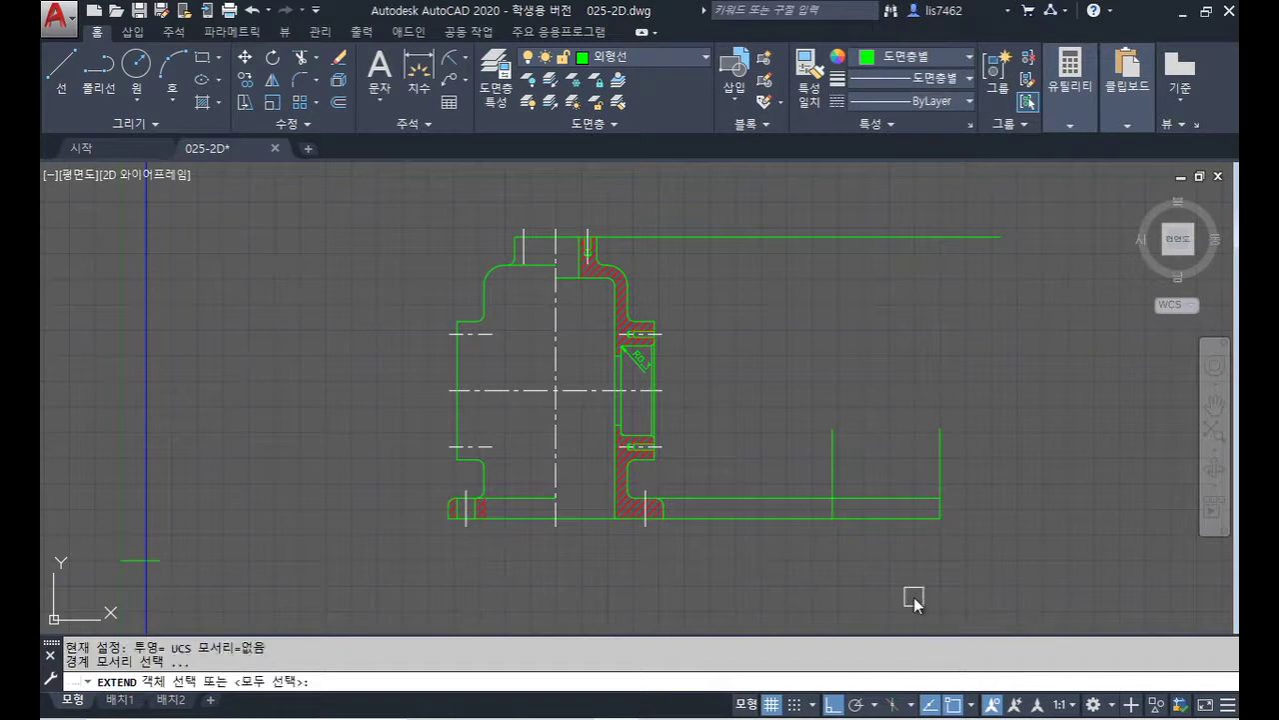
key("Return")
left_click(832, 450)
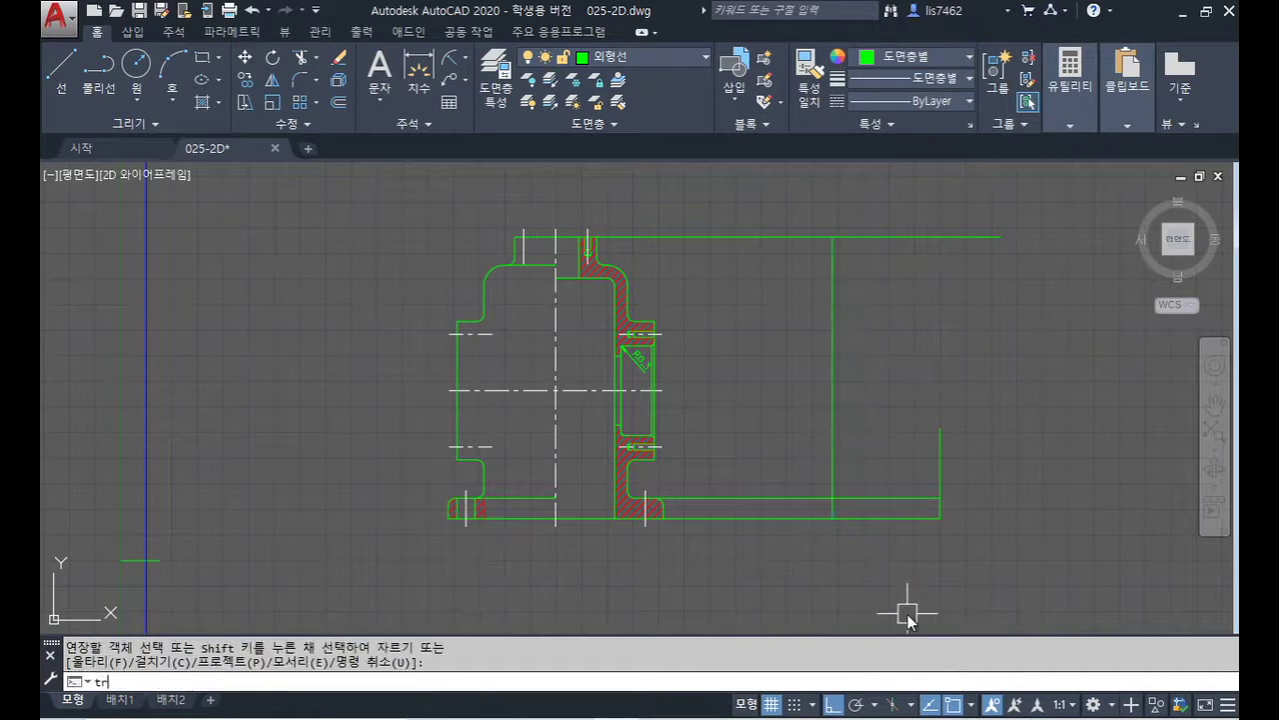
- Trim the two base projection lines between the front view and the side view's inner vertical line
type("tr")
key("Return")
key("Return")
left_click(821, 551)
left_click(736, 457)
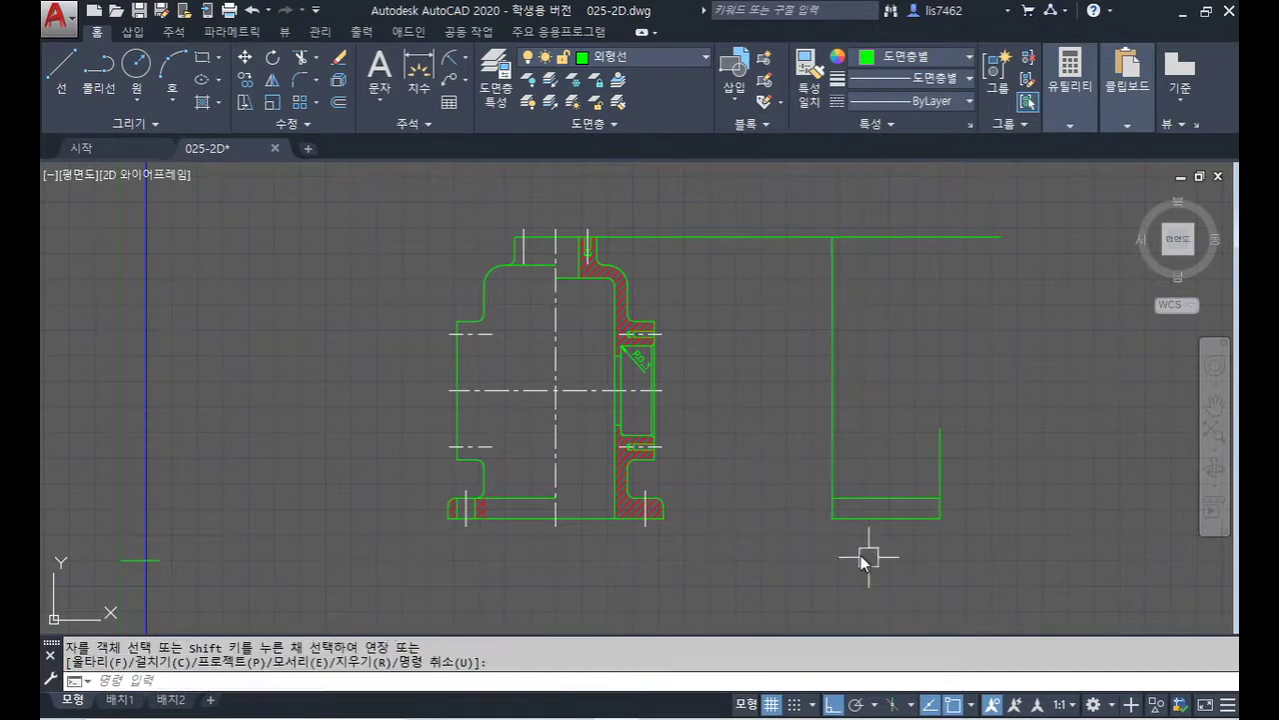
key("Escape")
- Move the side view's base lines and vertical lines horizontally closer to the front view
type("m")
key("Return")
left_click(1005, 579)
left_click(756, 378)
key("Return")
left_click(883, 596)
left_click(806, 593)
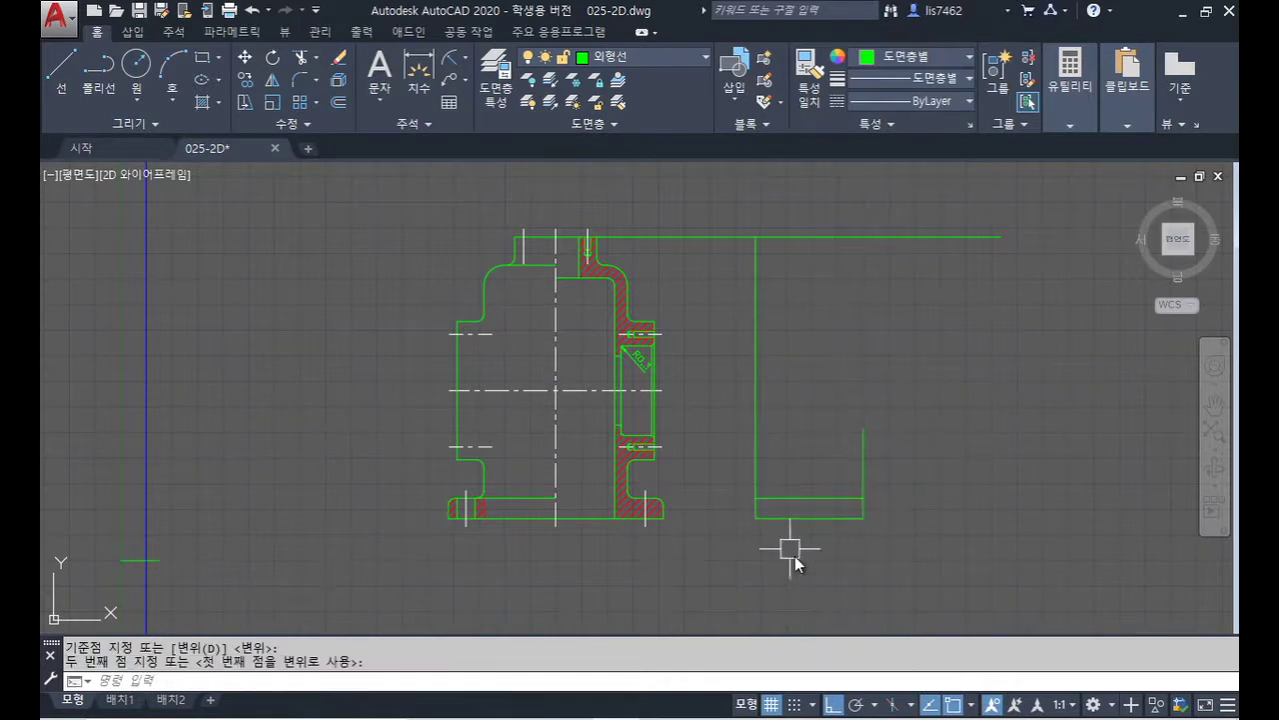
- Trim the side view's outer vertical line above the base flange's top edge
type("tr")
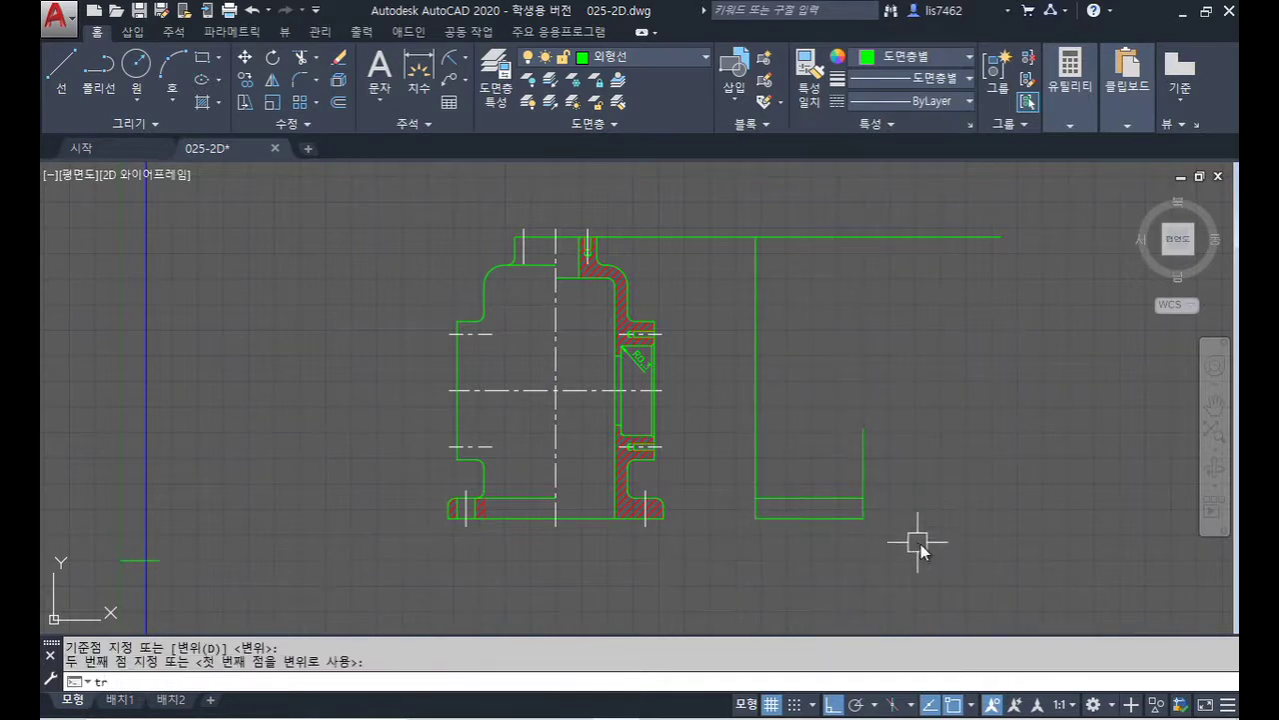
key("Return")
left_click(837, 497)
key("Return")
left_click(864, 456)
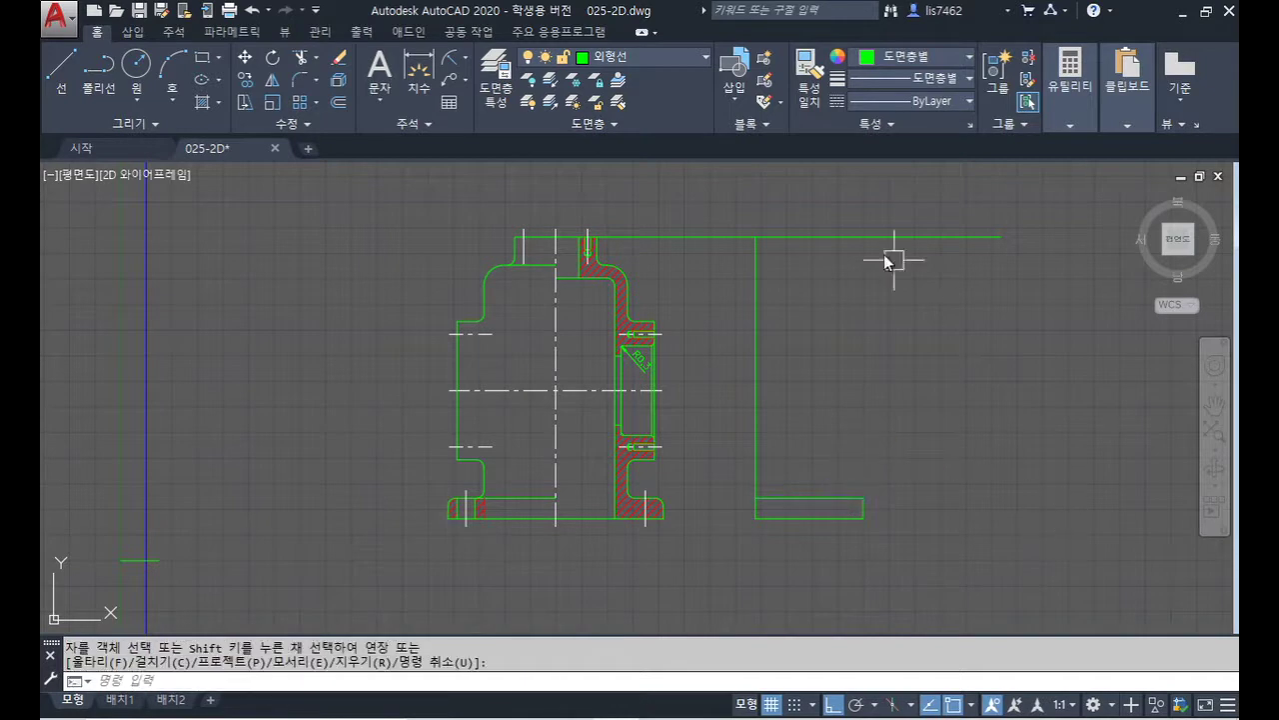
- Draw a horizontal projection line from the housing body's top shoulder across the side view
type("l")
key("Return")
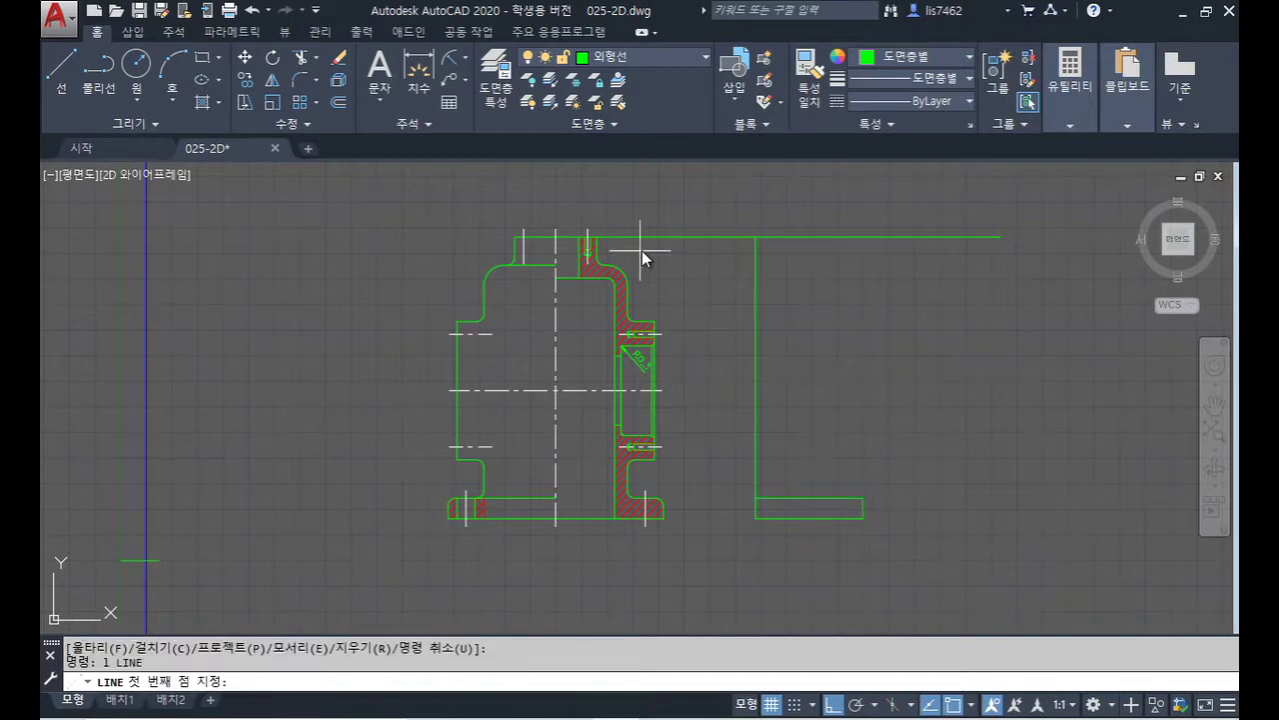
left_click(607, 265)
left_click(909, 284)
key("Return")
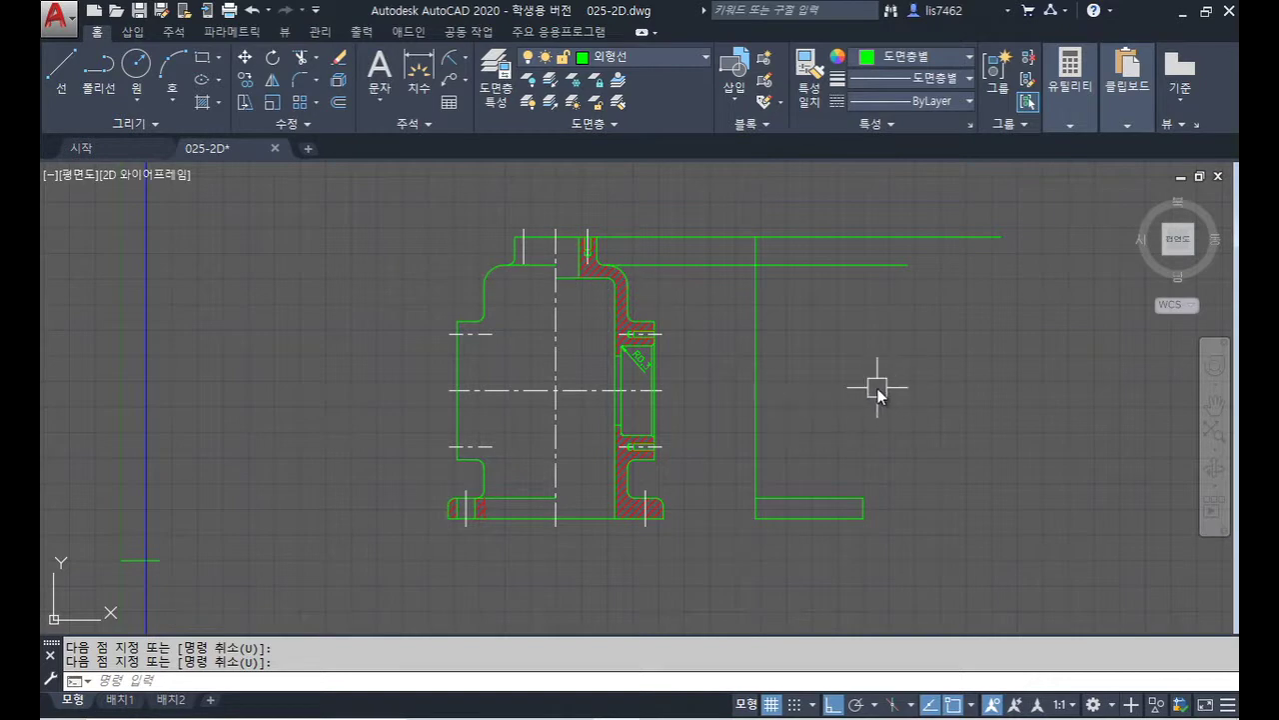
- Offset the side view's inner vertical line outward by 28 to form the body's outer wall
key("Return")
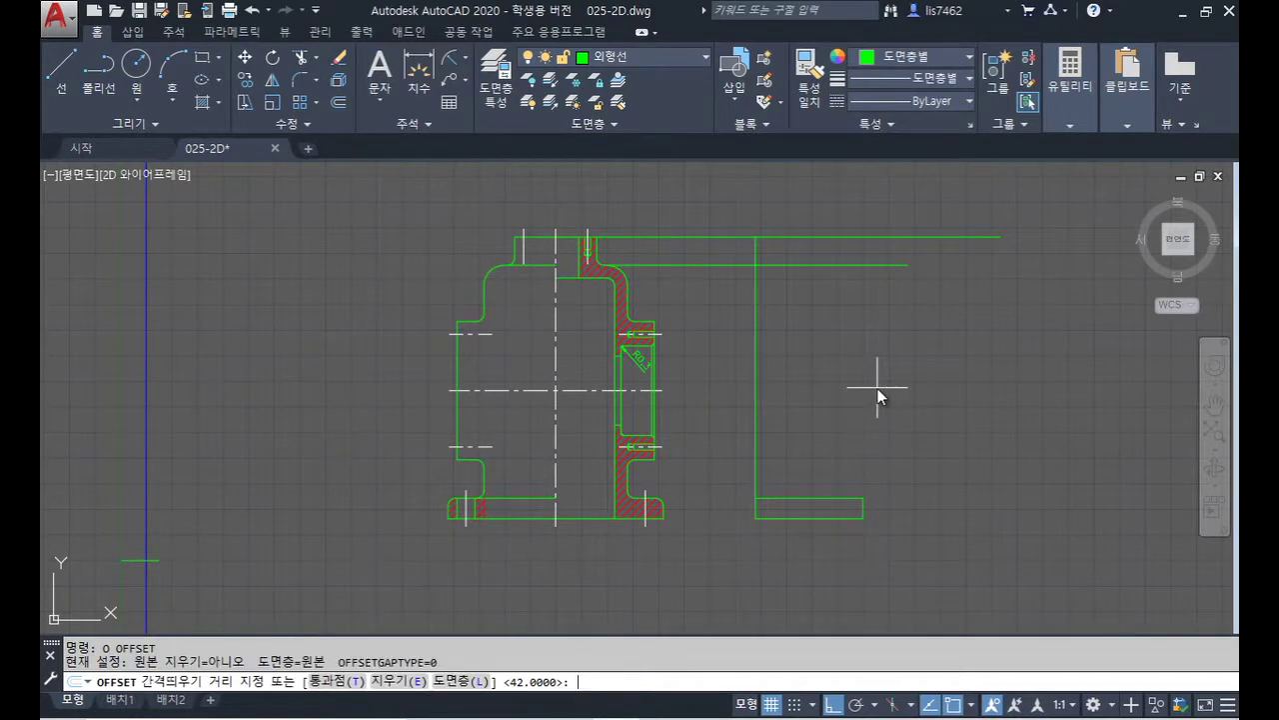
type("28")
key("Return")
left_click(754, 310)
left_click(821, 320)
key("Return")
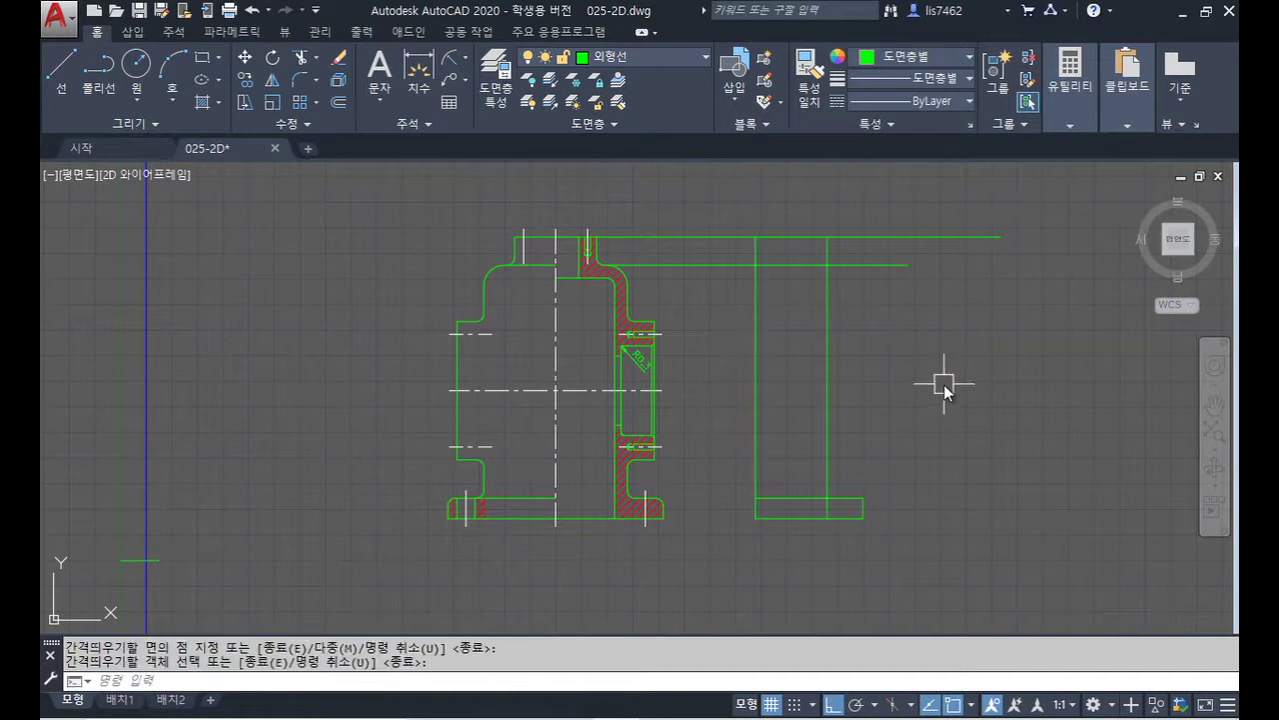
- Fillet the side view's shoulder line and outer wall line with radius 8, trimming both lines
type("f")
key("Return")
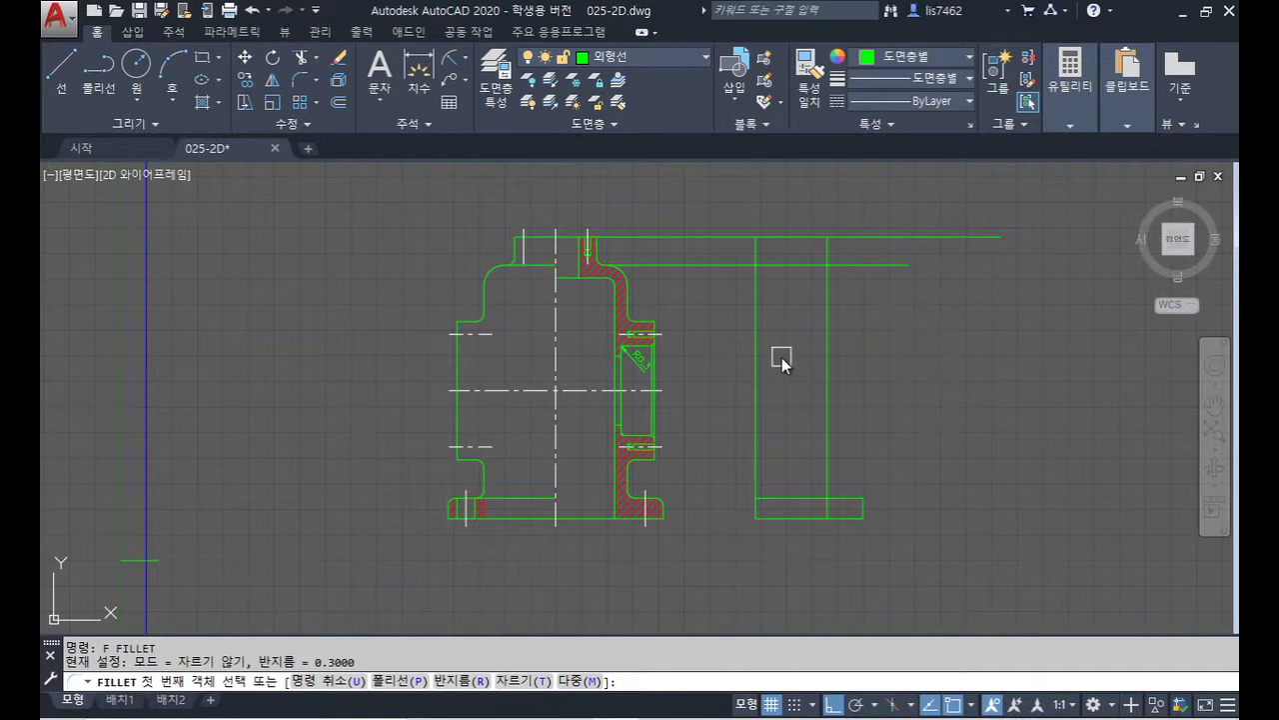
type("t")
key("Return")
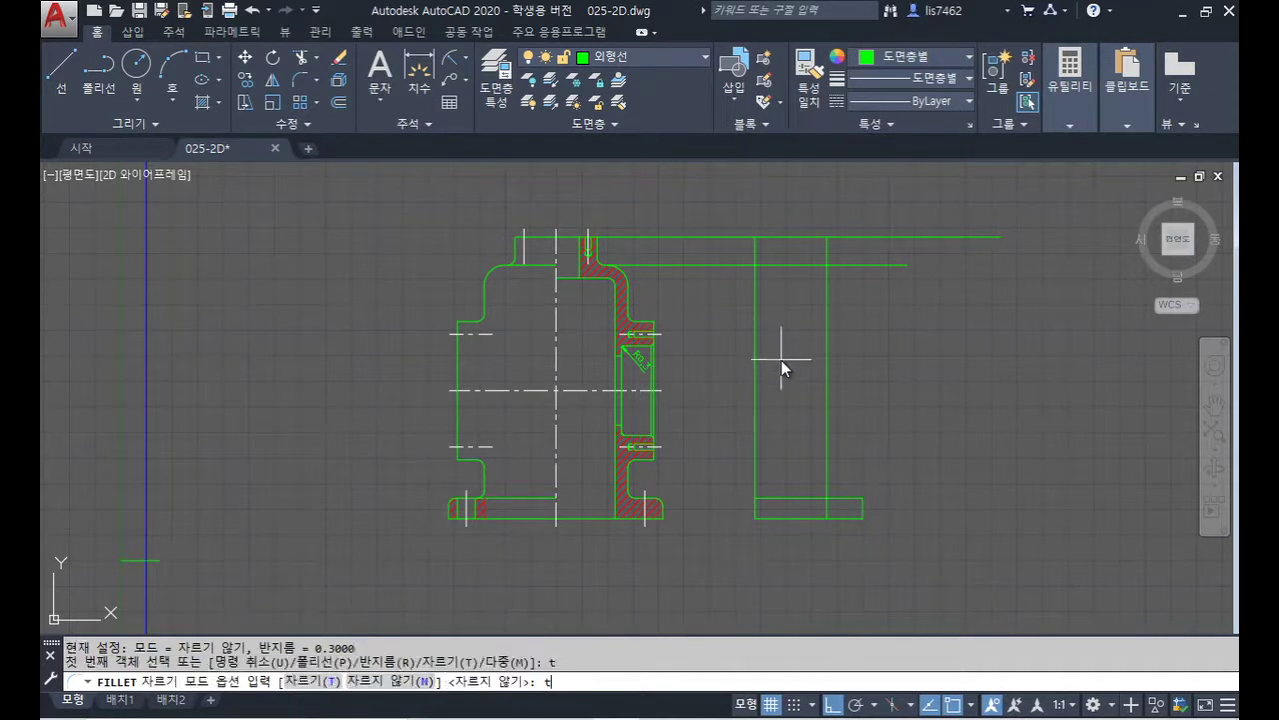
type("t")
key("Return")
type("r")
key("Return")
type("8")
key("Return")
left_click(799, 265)
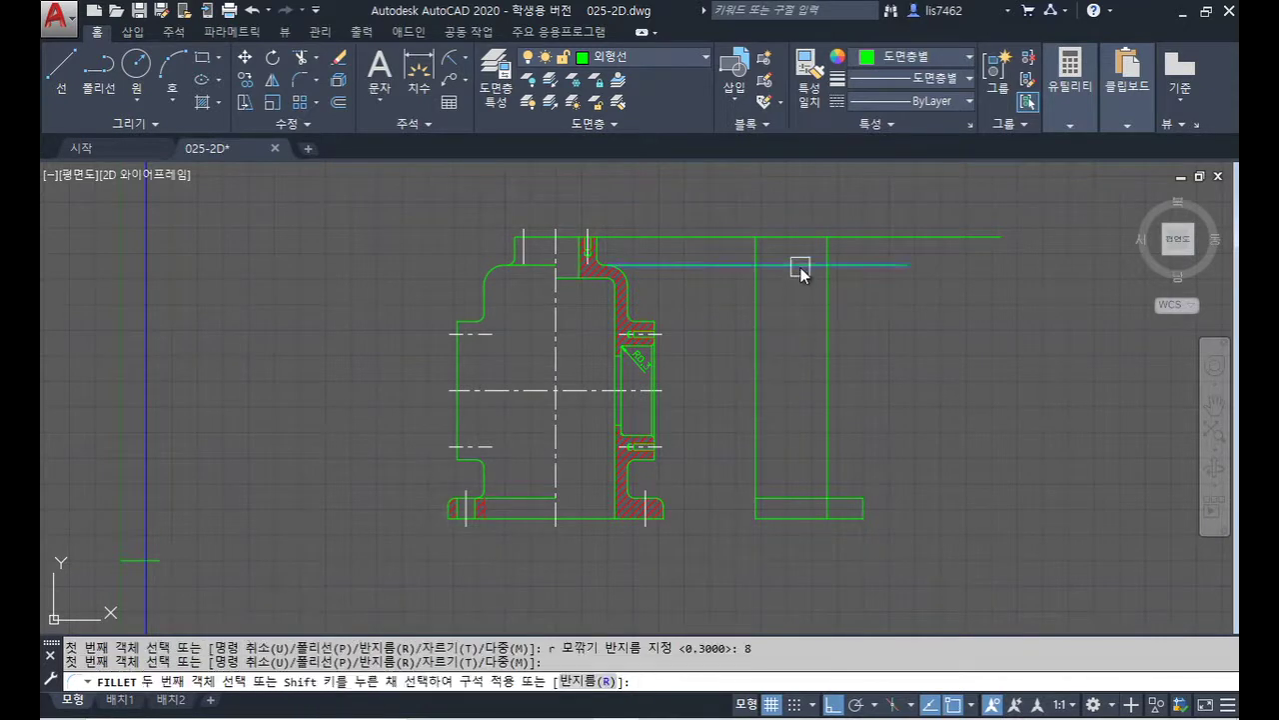
left_click(823, 292)
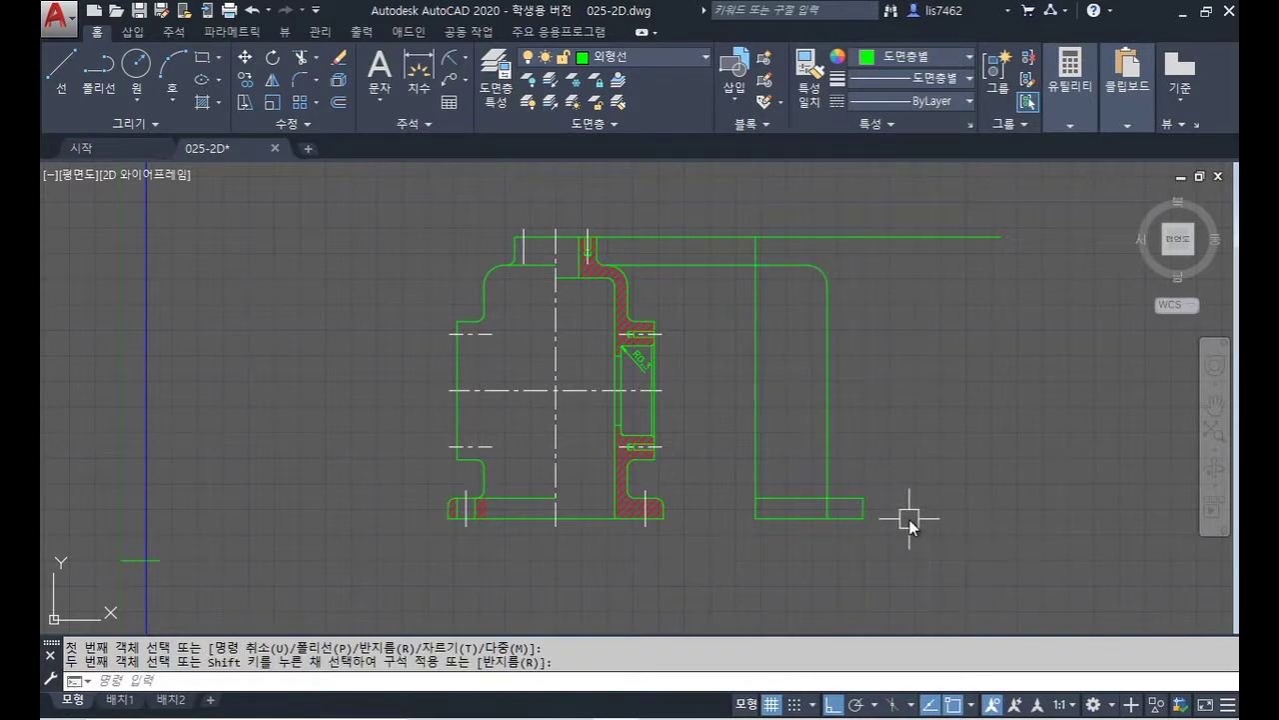
- Trim the part of the outer wall line that runs through the side view's base flange
type("tr")
key("Return")
key("Return")
left_click(850, 519)
key("Return")
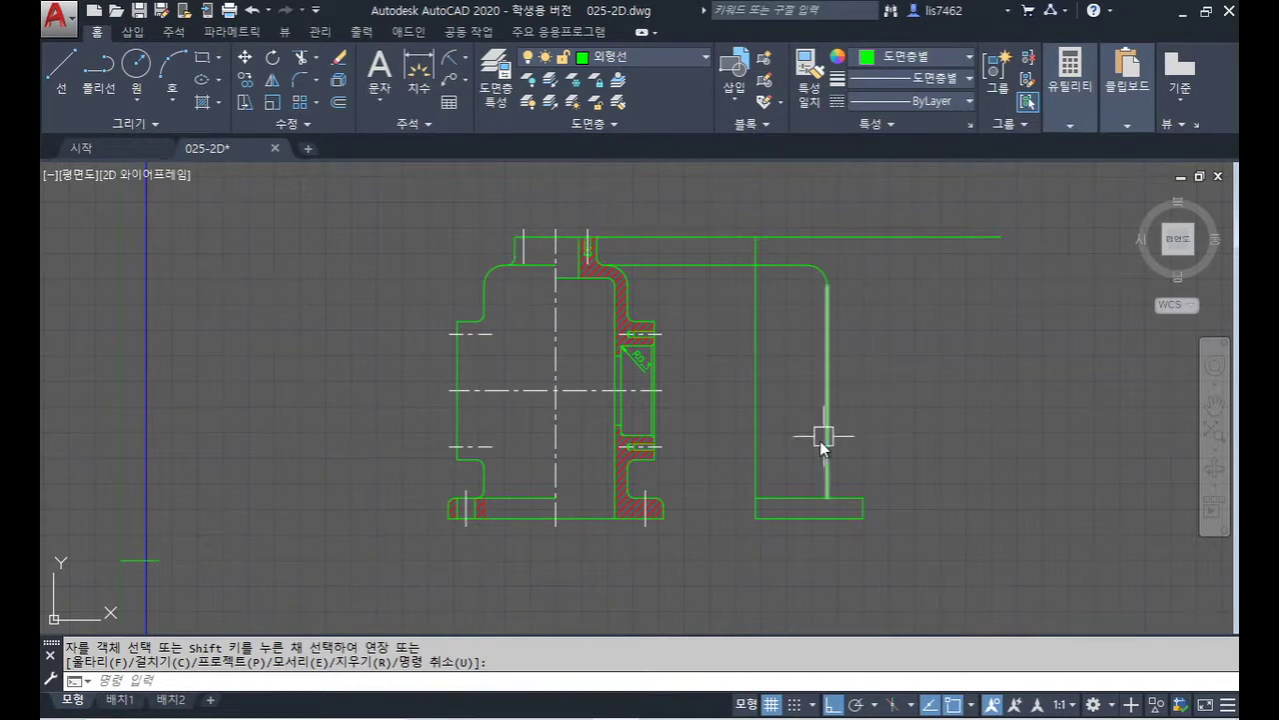
- Offset the side view's inner vertical line outward by 16 for the top boss edge
type("o")
key("Return")
key("Return")
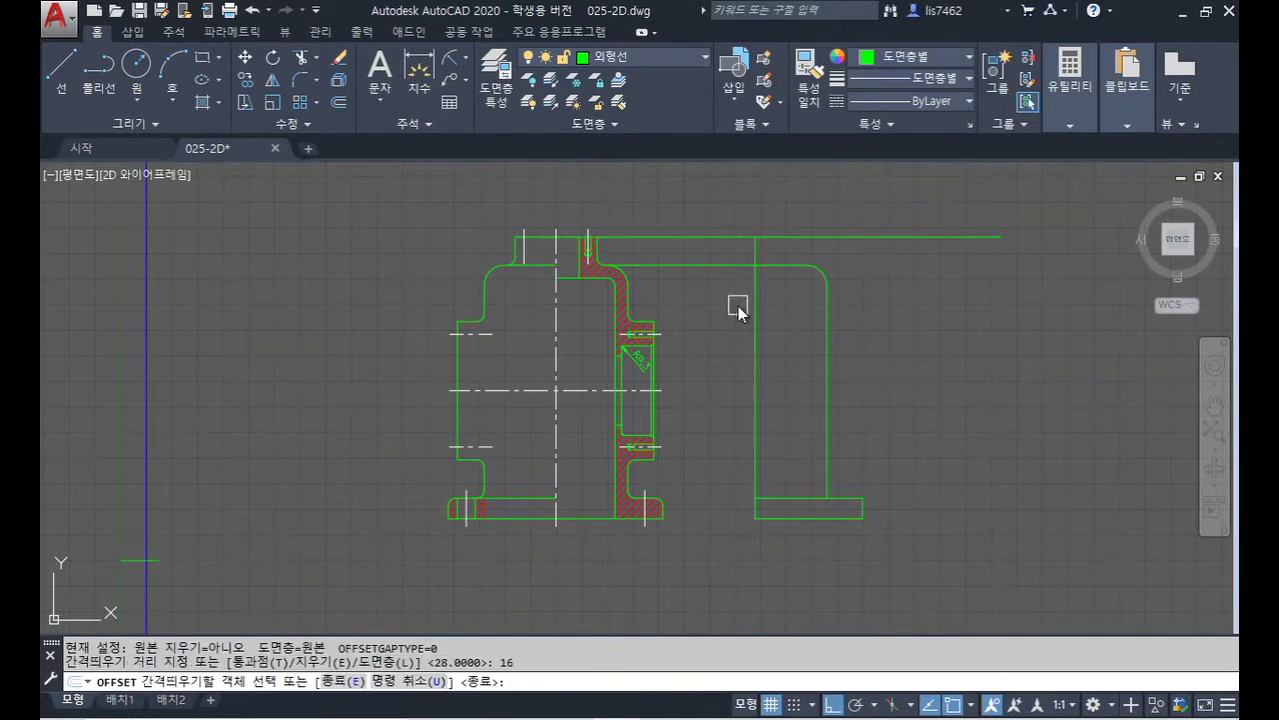
left_click(757, 288)
left_click(793, 308)
key("Return")
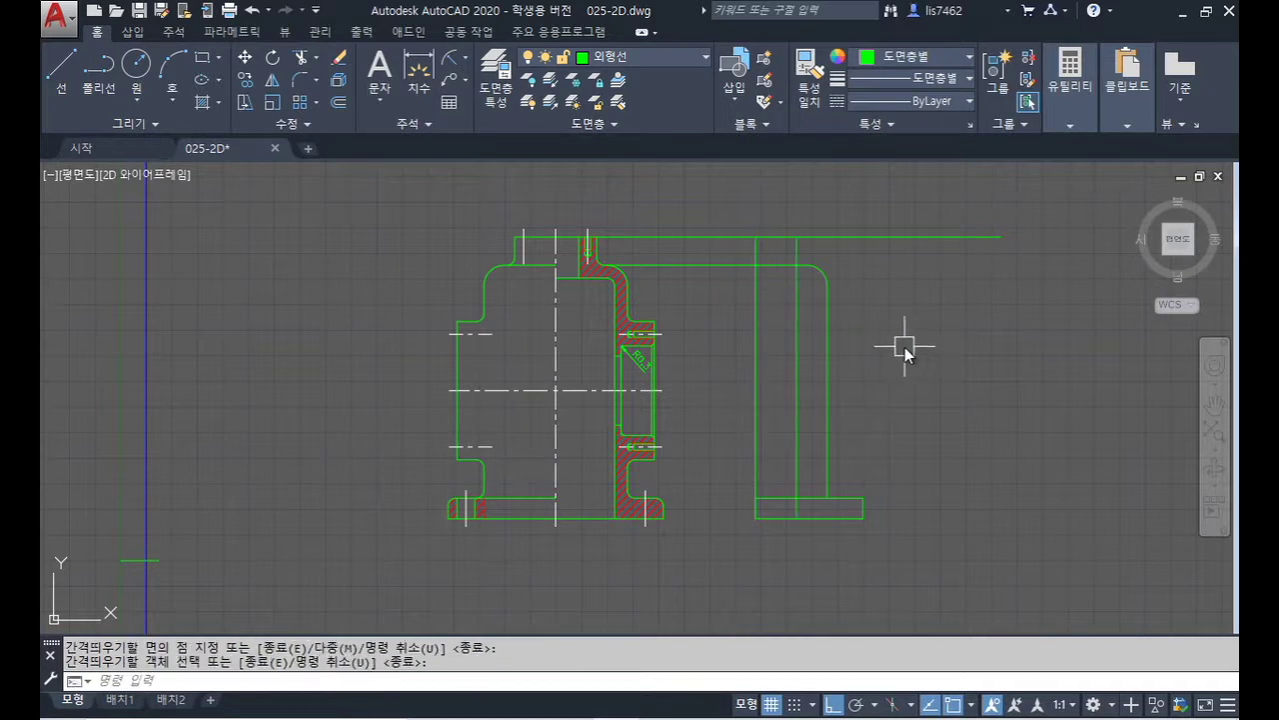
- Trim the boss edge below the shoulder and the excess of the top and shoulder projection lines outside the side view
type("tr")
key("Return")
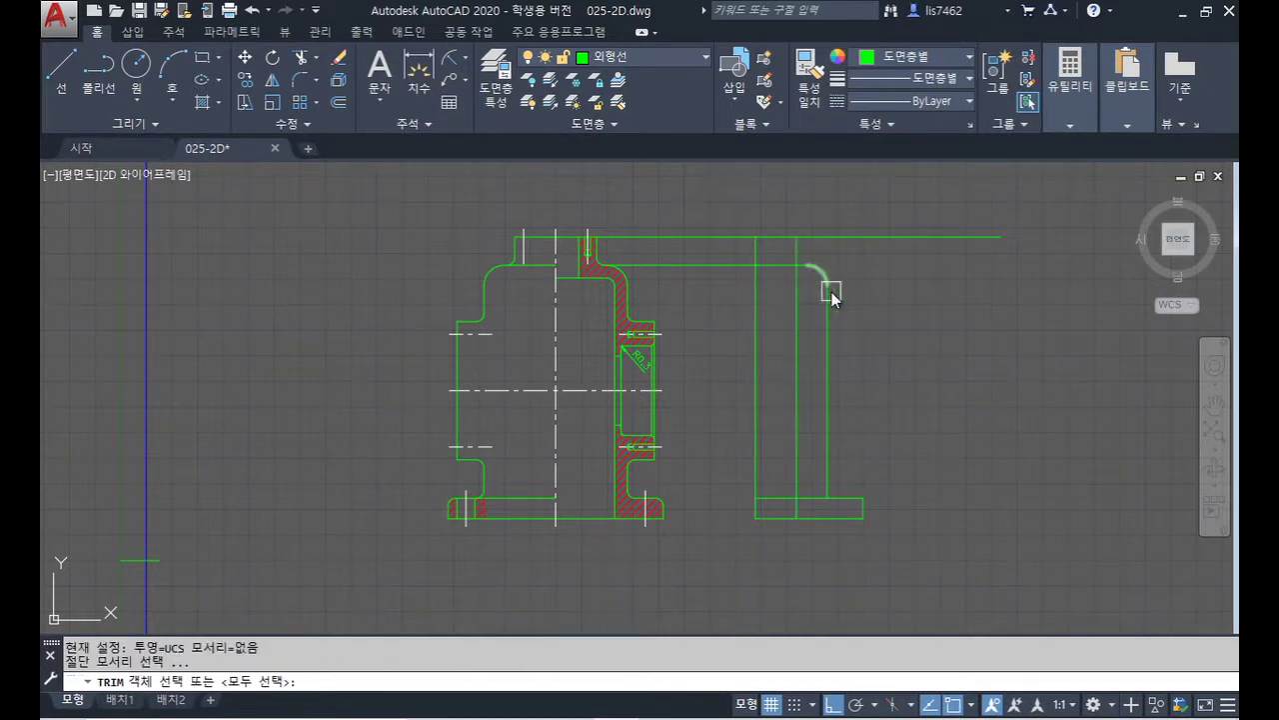
scroll(821, 282, "up", 2)
left_click(789, 283)
left_click(694, 194)
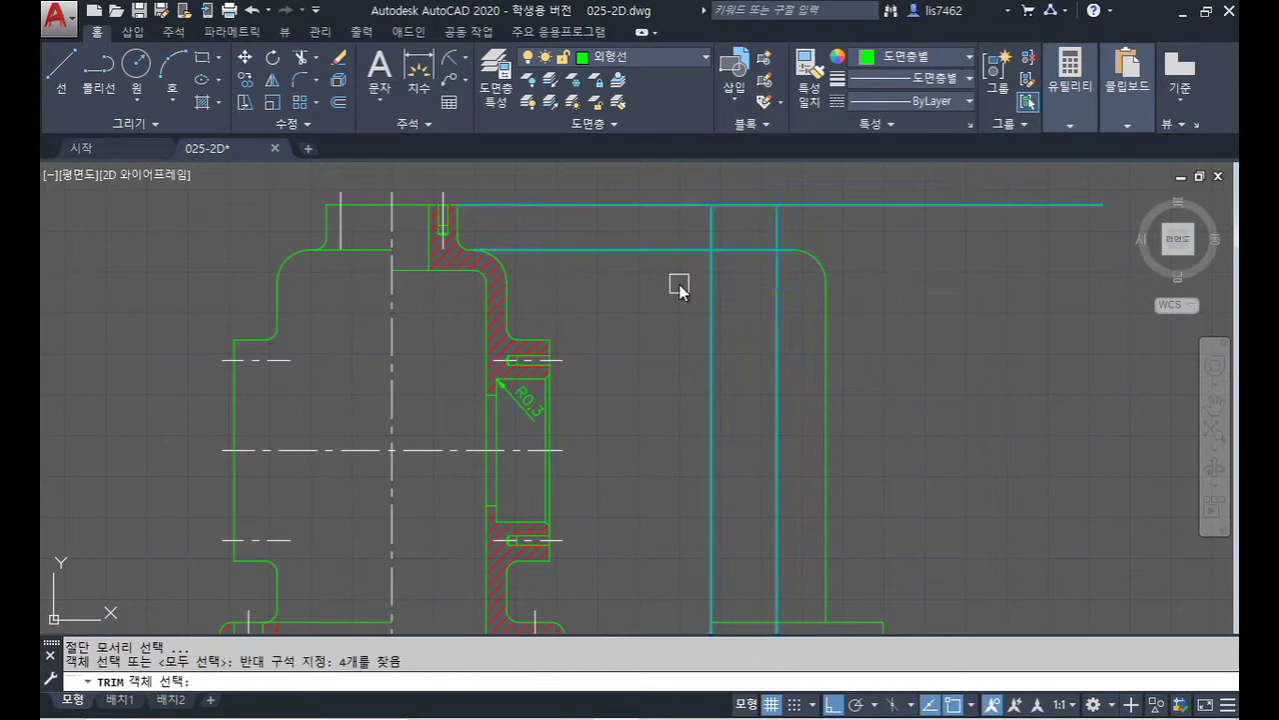
key("Return")
left_click(777, 290)
left_click(672, 252)
left_click(666, 206)
left_click(800, 206)
key("Return")
scroll(920, 300, "down", 4)
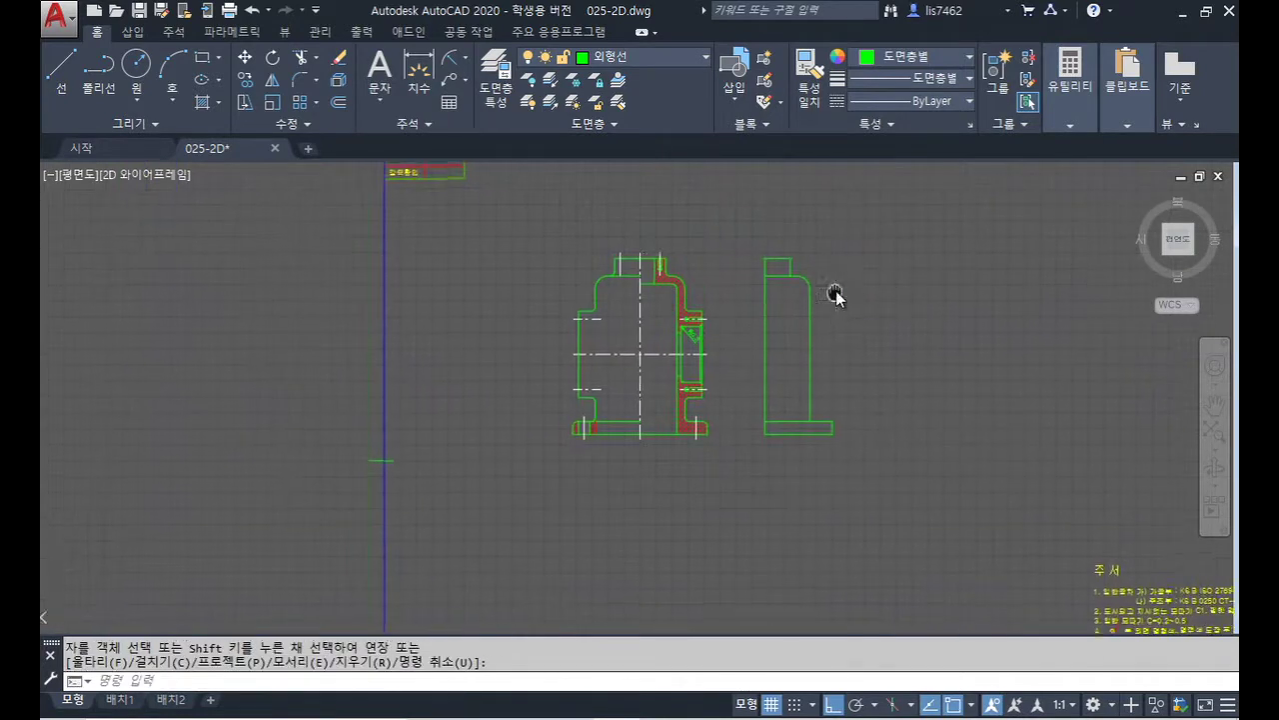
- Fillet the side view's top boss edge and shoulder line with radius 3 in no-trim, multiple mode
scroll(824, 300, "up", 2)
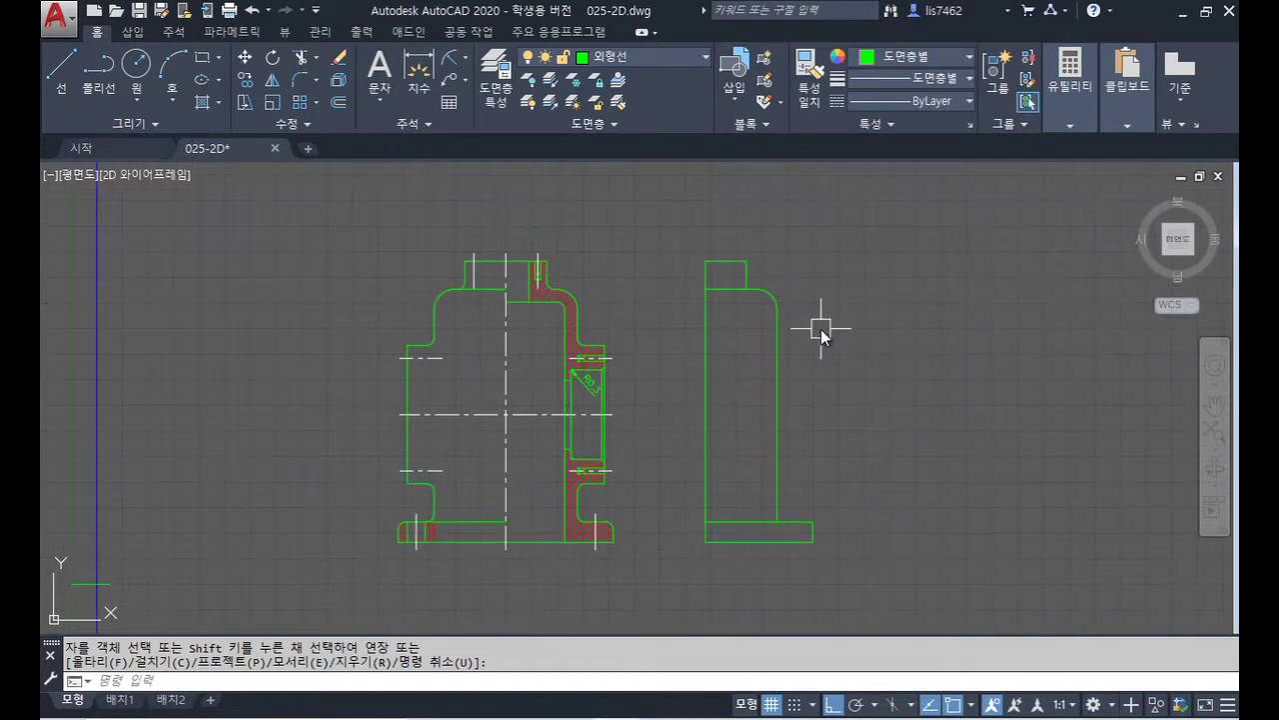
type("f")
key("Return")
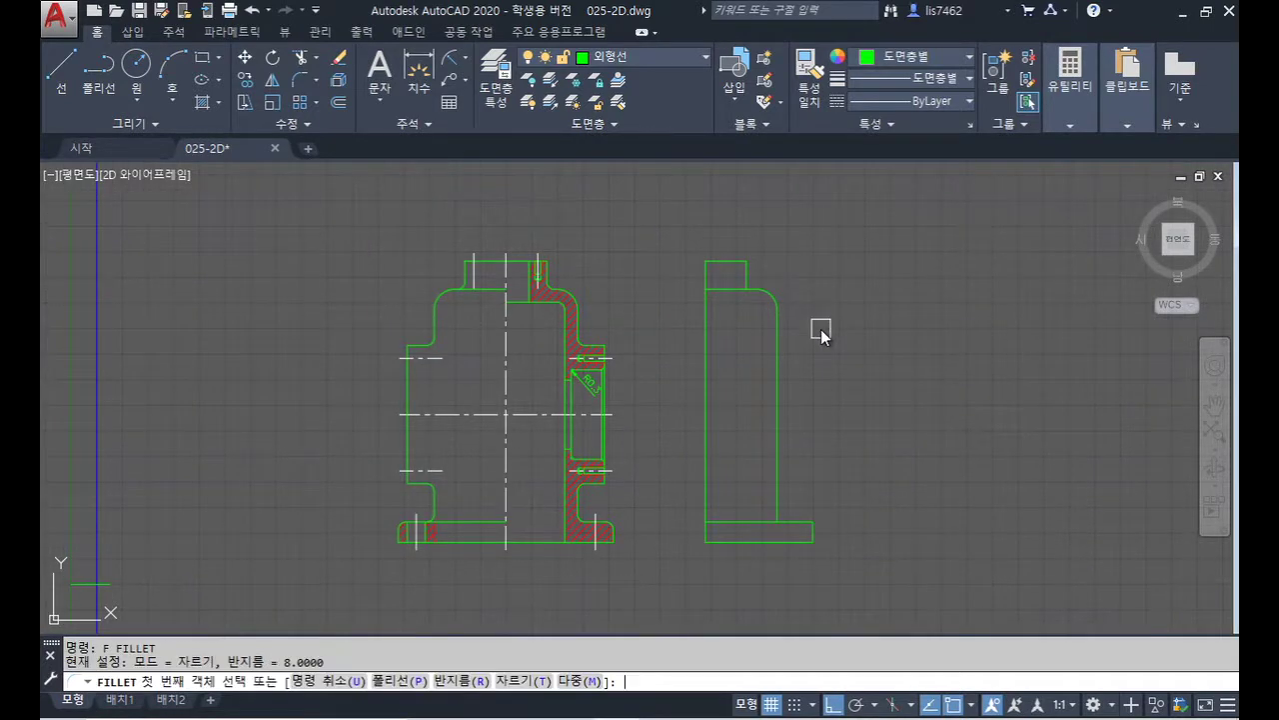
type("t")
key("Return")
type("n")
key("Return")
type("r")
key("Return")
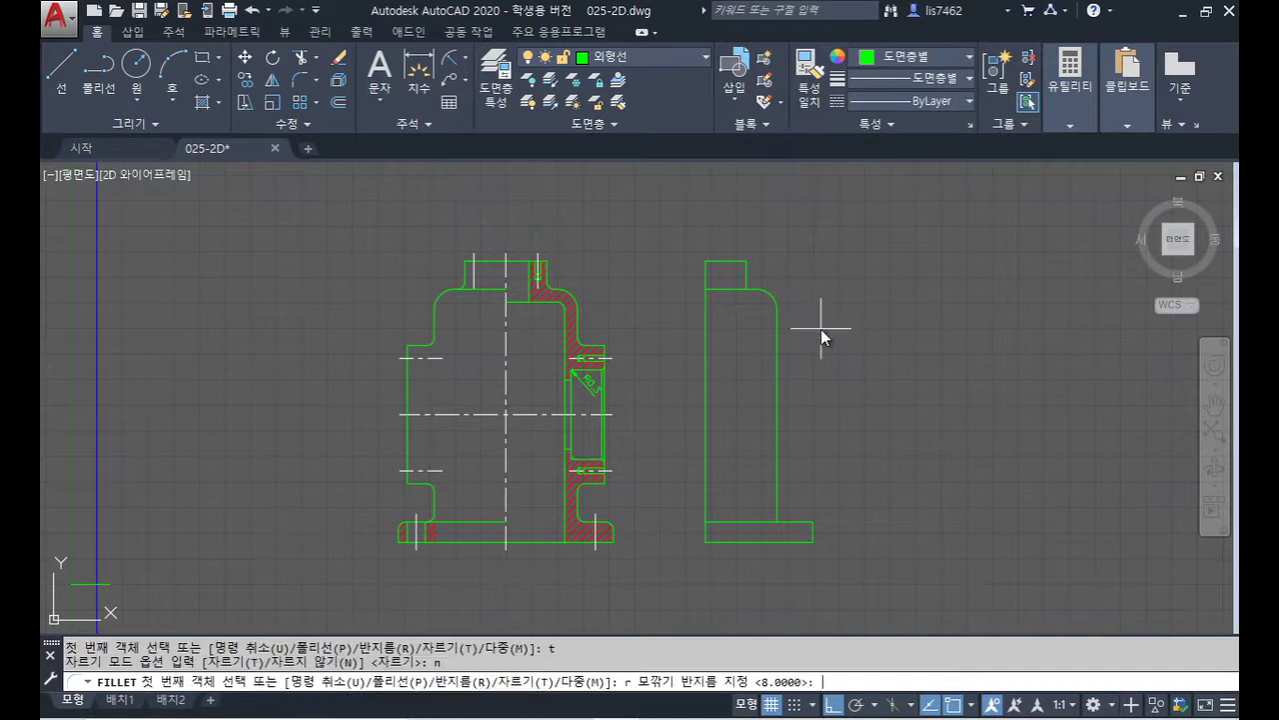
type("3")
key("Return")
type("m")
key("Return")
scroll(790, 285, "up", 4)
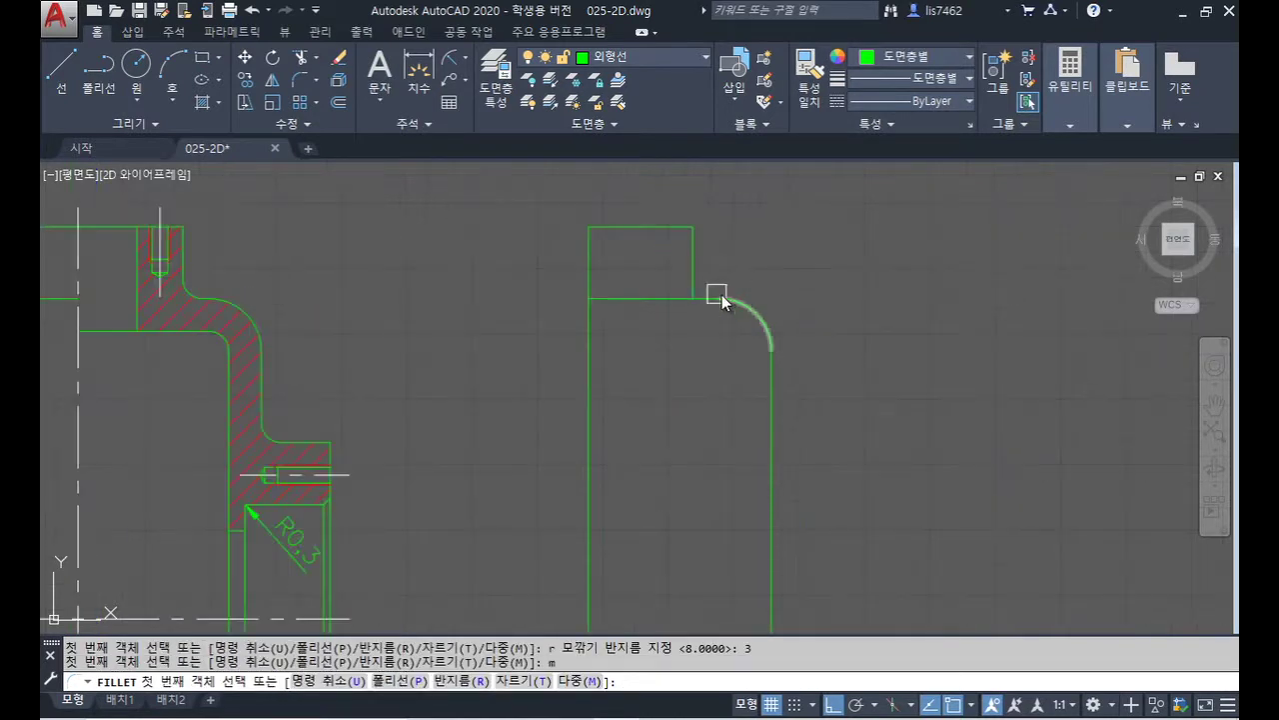
left_click(688, 274)
left_click(710, 297)
- Add a radius 3 fillet where the side view's outer wall meets the base flange's top edge
scroll(785, 405, "down", 6)
scroll(786, 405, "up", 4)
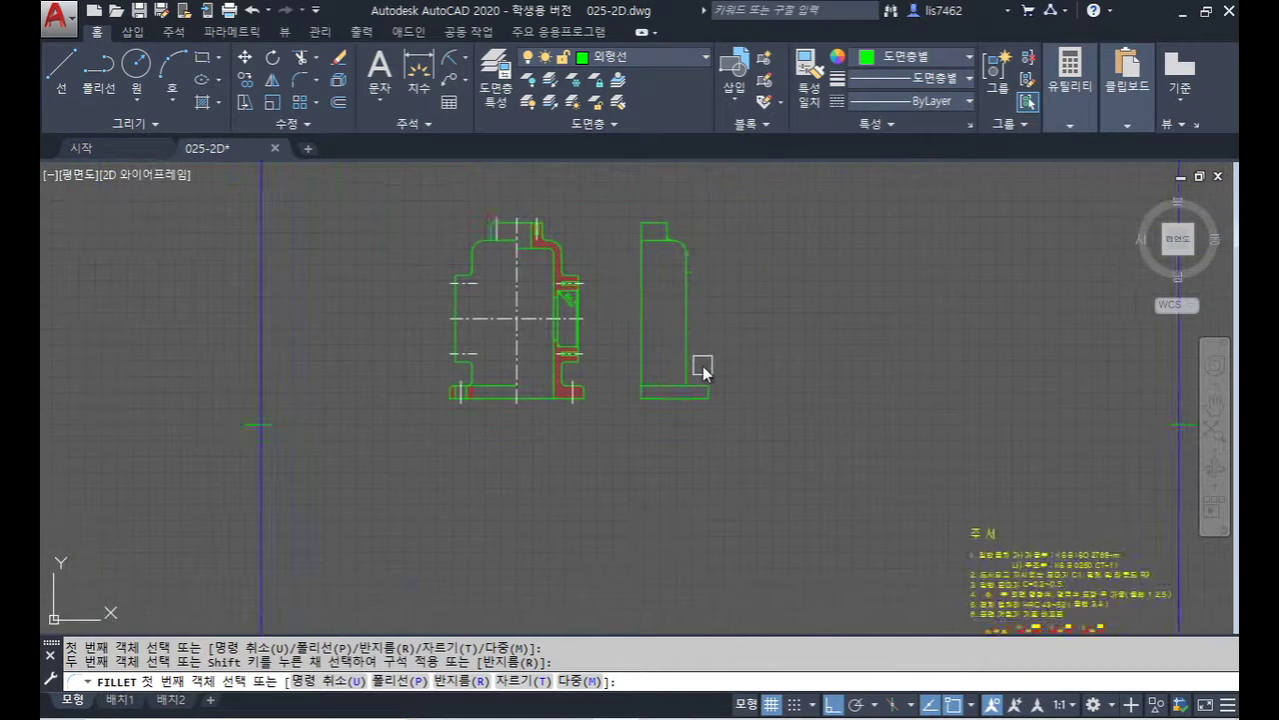
left_click(665, 398)
left_click(685, 405)
scroll(758, 399, "up", 2)
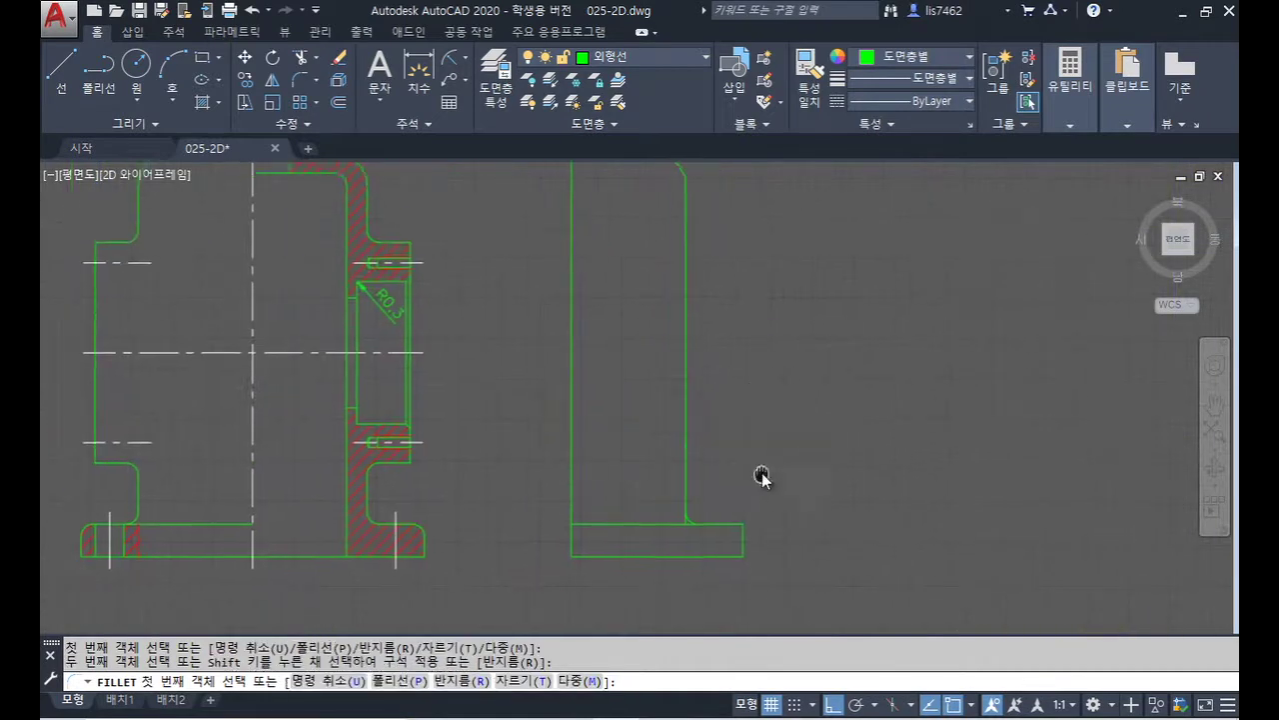
key("Escape")
- Trim the leftover vertical stubs inside the fillets at the top boss and at the base flange
scroll(663, 306, "up", 5)
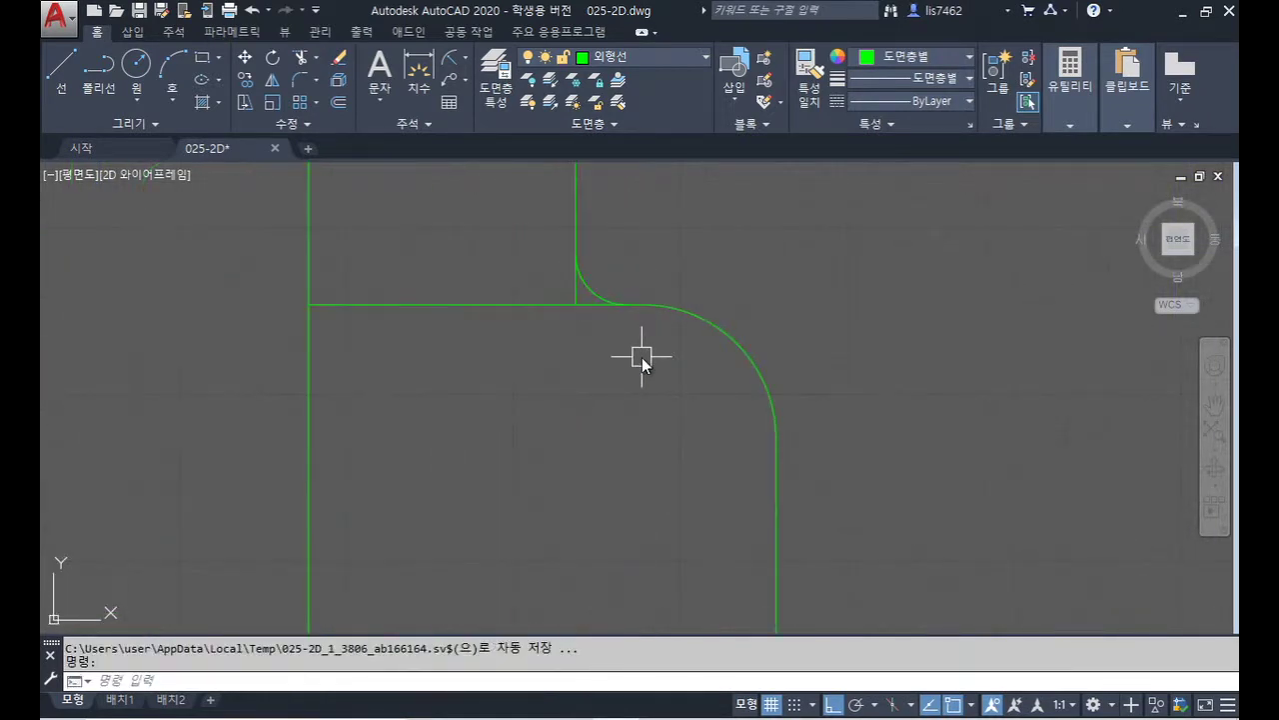
type("tr")
key("Return")
key("Return")
left_click(571, 294)
scroll(723, 406, "down", 5)
scroll(680, 400, "up", 6)
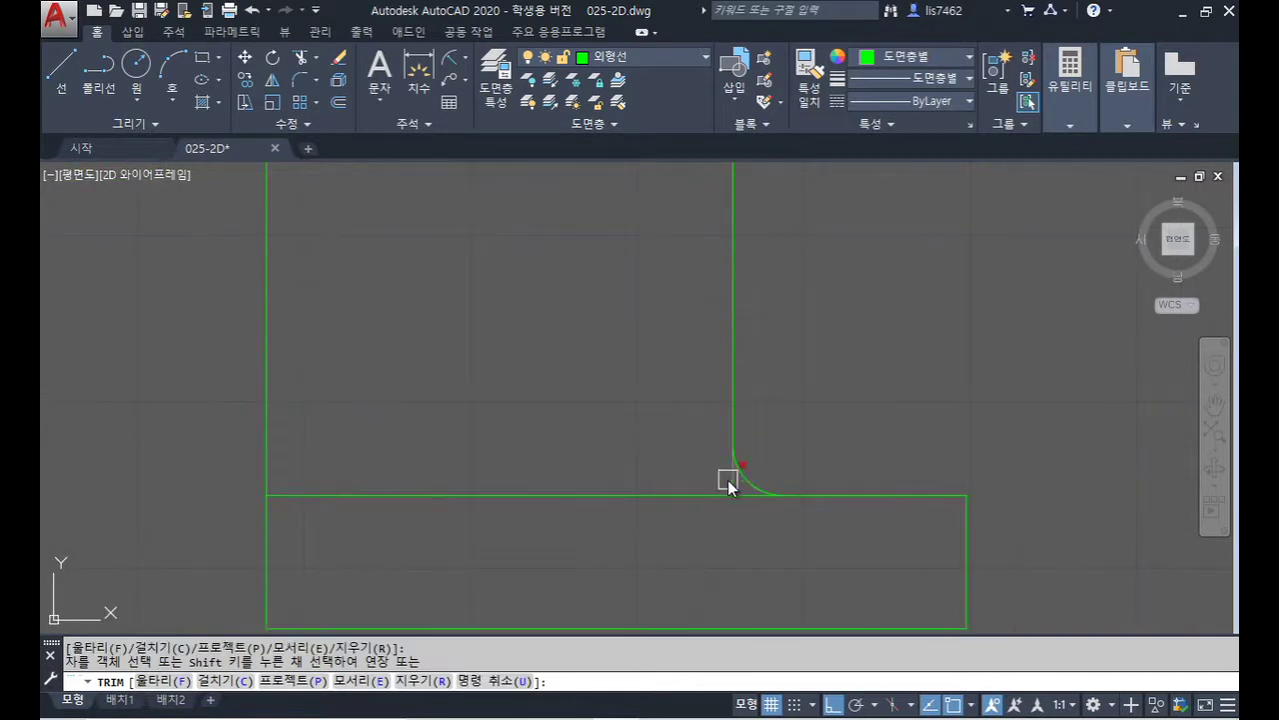
key("Return")
scroll(902, 390, "down", 2)
- Round the side view base flange's outer top corner with a radius 3 fillet in trim mode
middle_click_drag(902, 389, 770, 323)
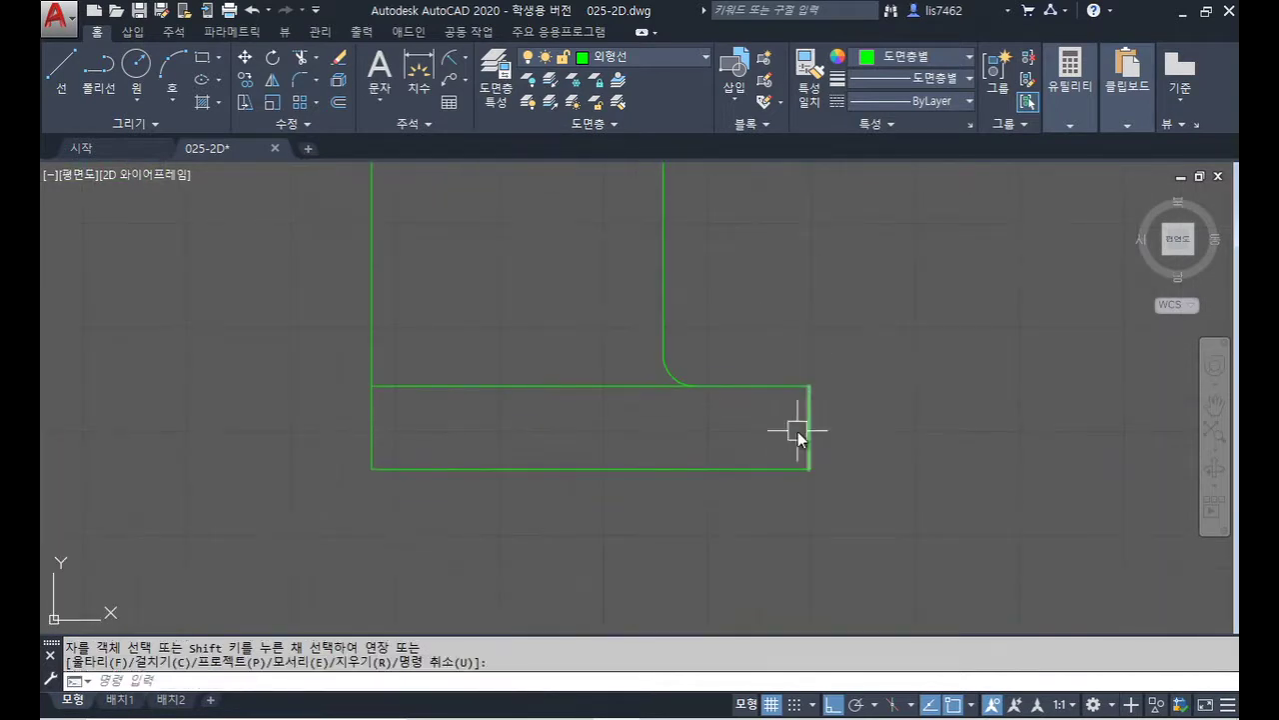
type("f")
key("Return")
type("t")
key("Return")
type("t")
key("Return")
left_click(778, 387)
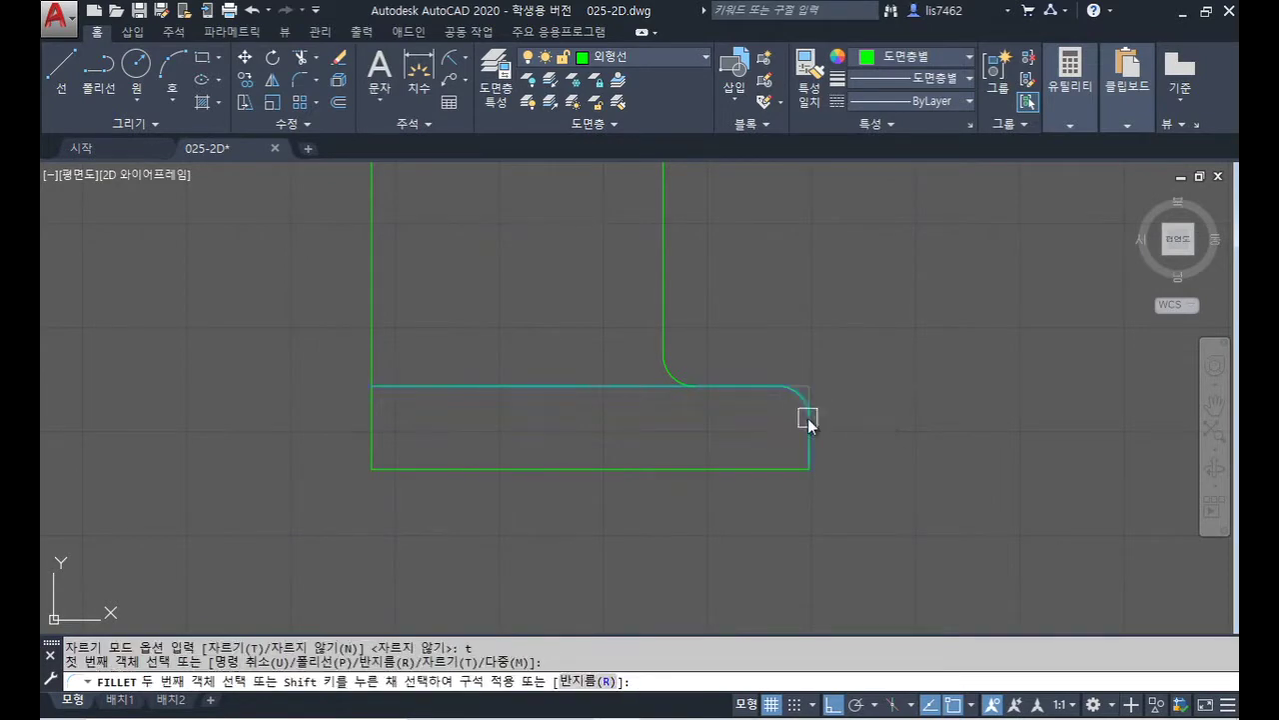
left_click(807, 414)
scroll(914, 375, "down", 5)
- Draw horizontal projection lines from the front view's bore centre line across the side view and from the side flange's top corner to its inner vertical line
middle_click_drag(882, 402, 873, 400)
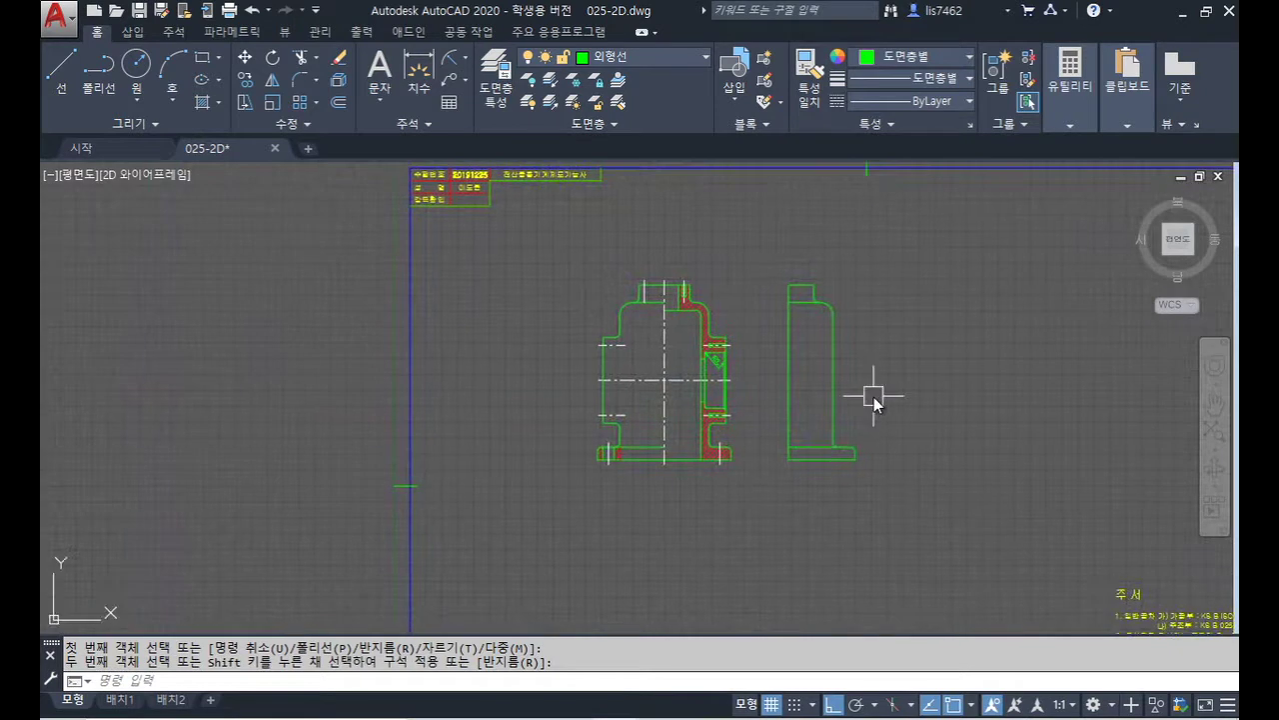
key("Return")
scroll(783, 404, "up", 2)
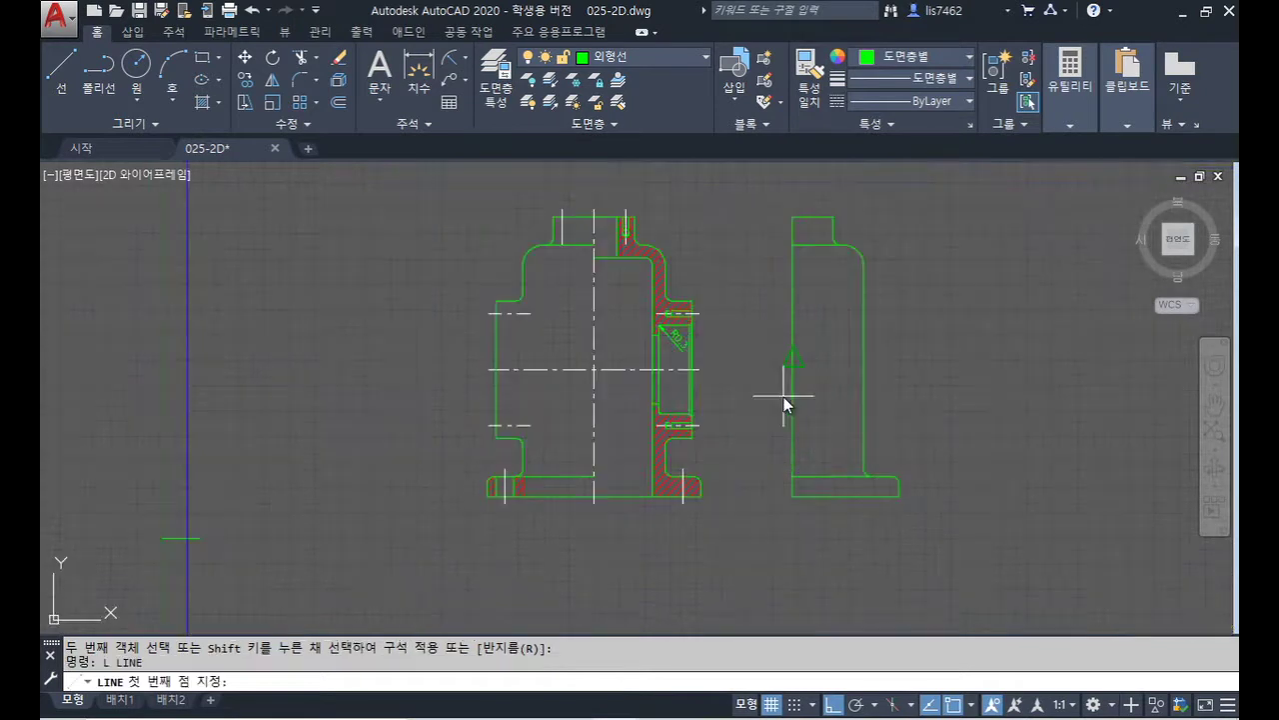
left_click(700, 370)
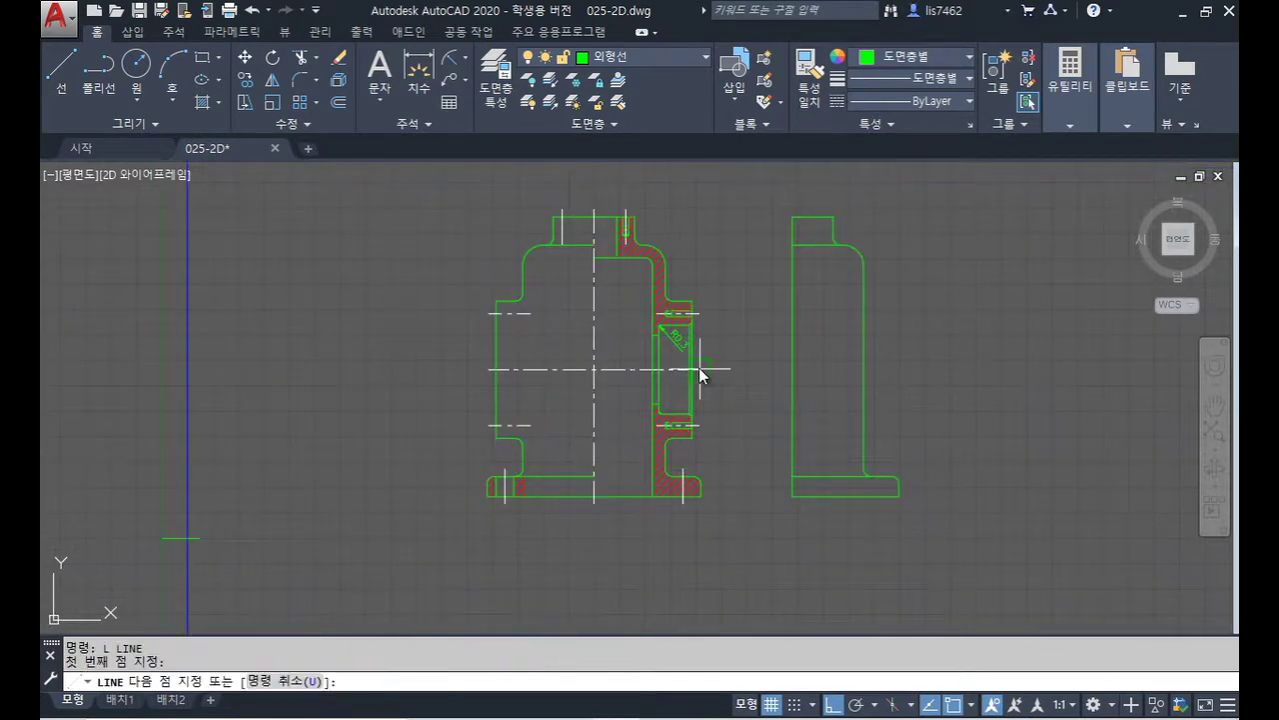
left_click(928, 387)
key("Return")
key("Return")
left_click(696, 299)
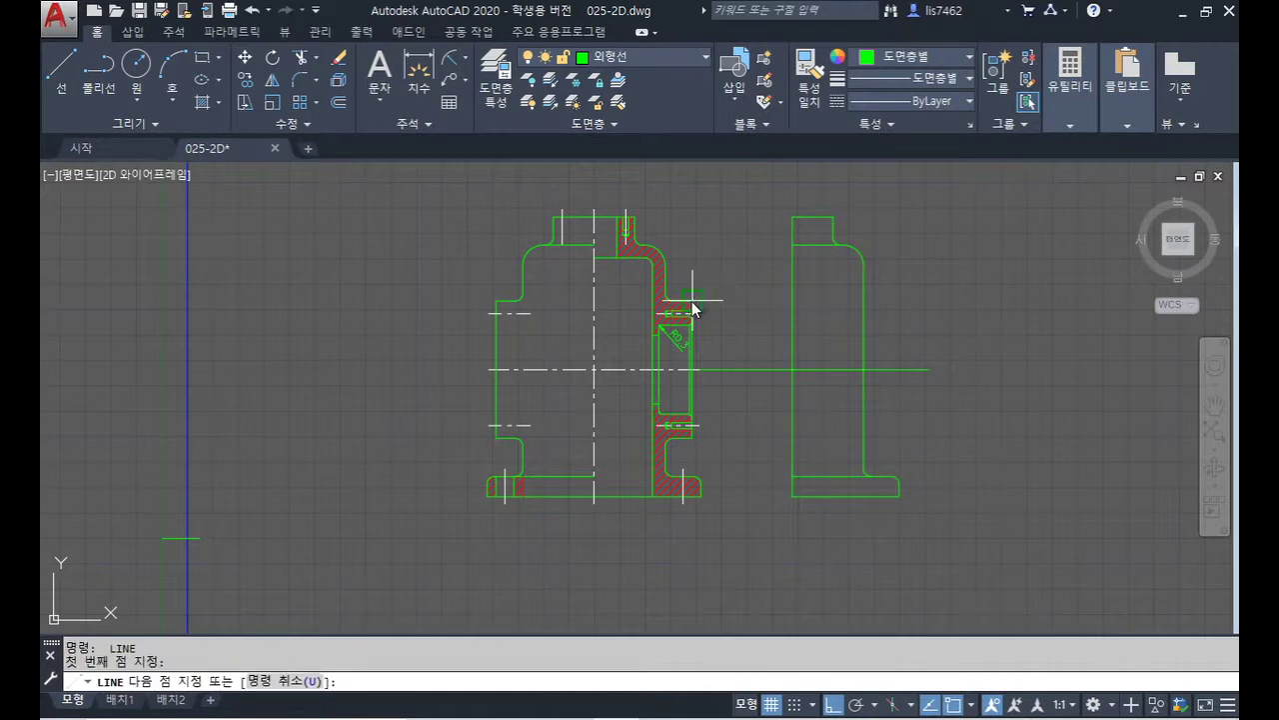
left_click(794, 304)
key("Return")
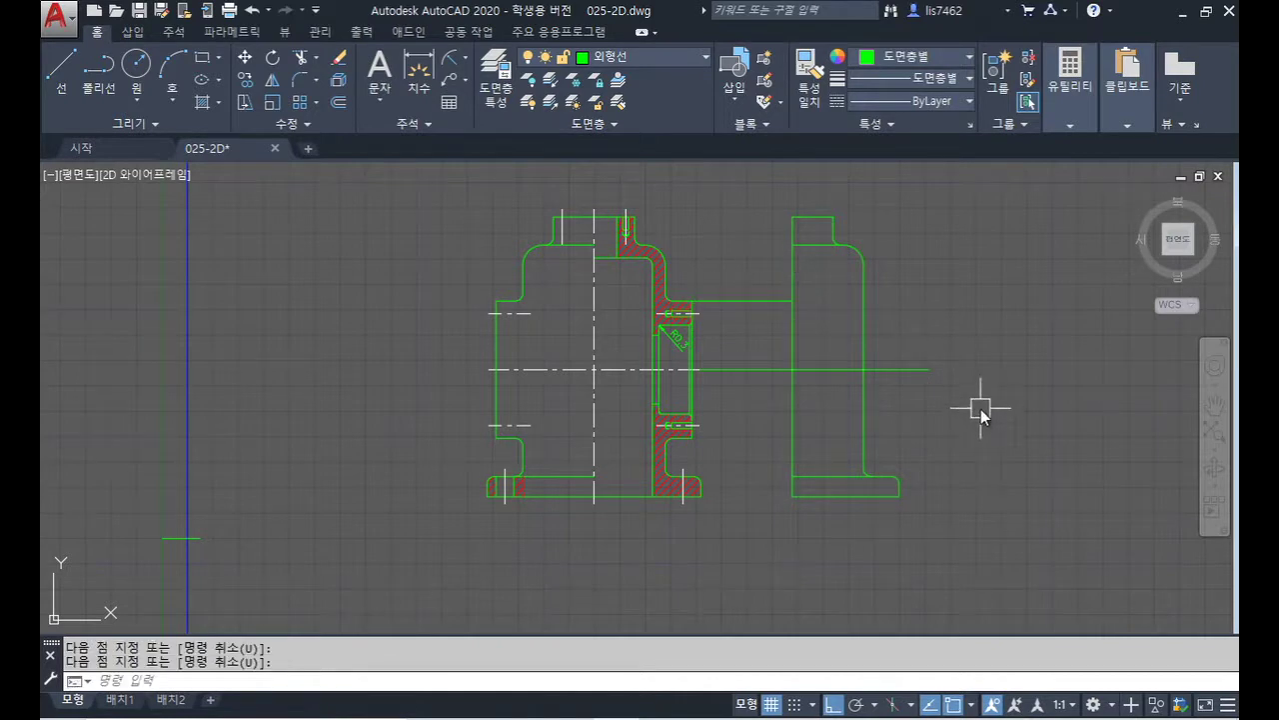
- Draw the side flange circle centred where the bore centre line crosses the inner vertical line, reaching the upper projection line
type("c")
key("Return")
left_click(793, 369)
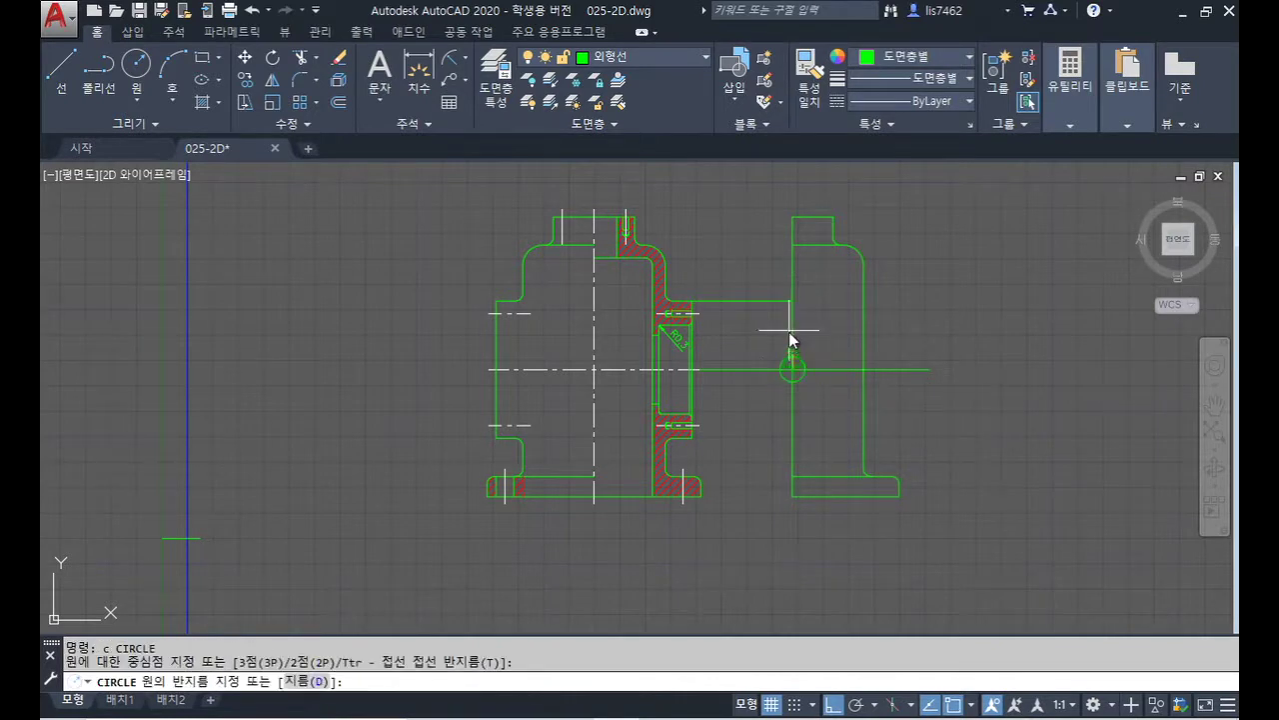
left_click(796, 303)
- Trim away the half of the circle lying outside the side view's inner vertical line
type("tr")
key("Return")
left_click(795, 349)
key("Return")
left_click(743, 335)
key("Return")
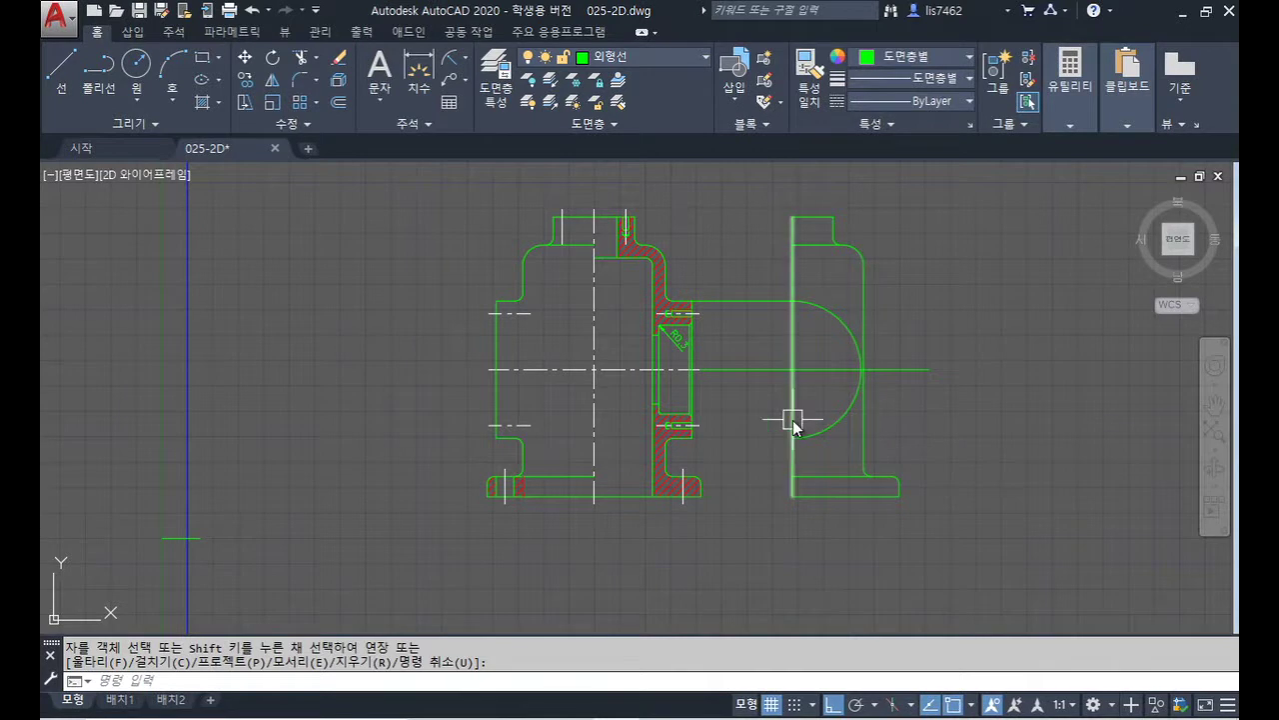
- Trim the horizontal bore line to the span of the semicircle and erase the upper projection line
type("tr")
key("Return")
left_click(832, 318)
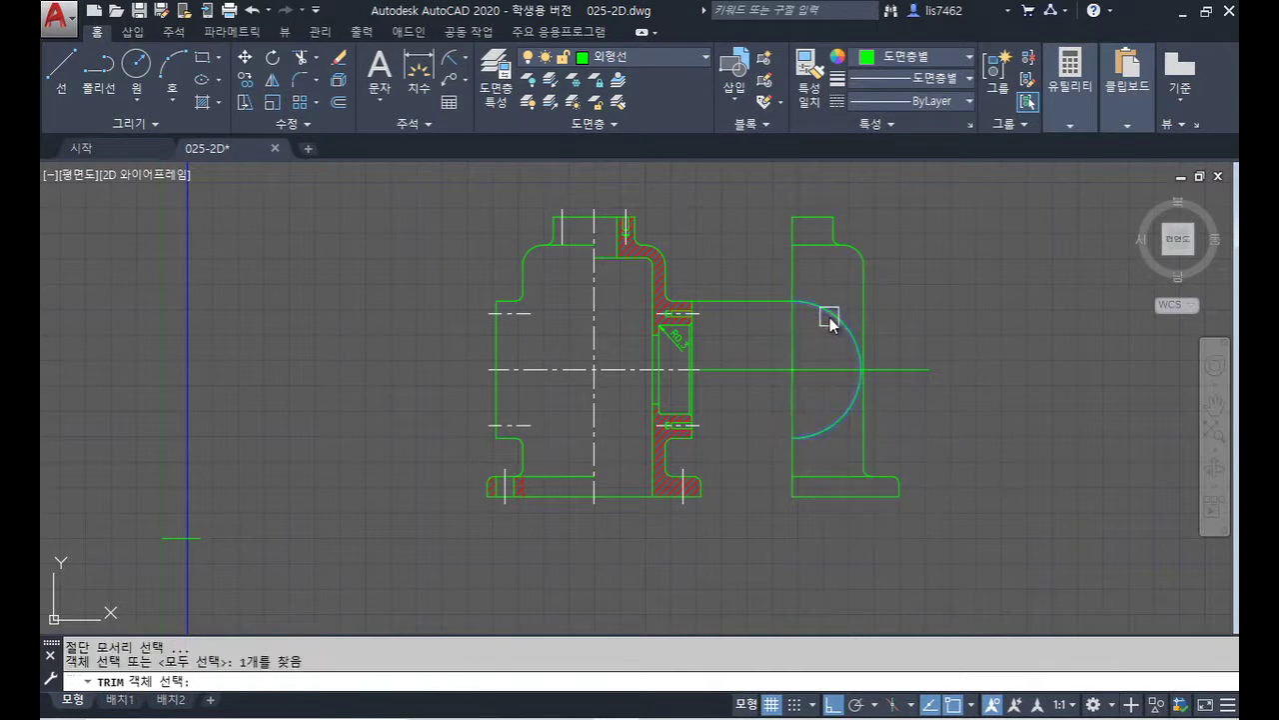
left_click(791, 358)
key("Return")
left_click(757, 368)
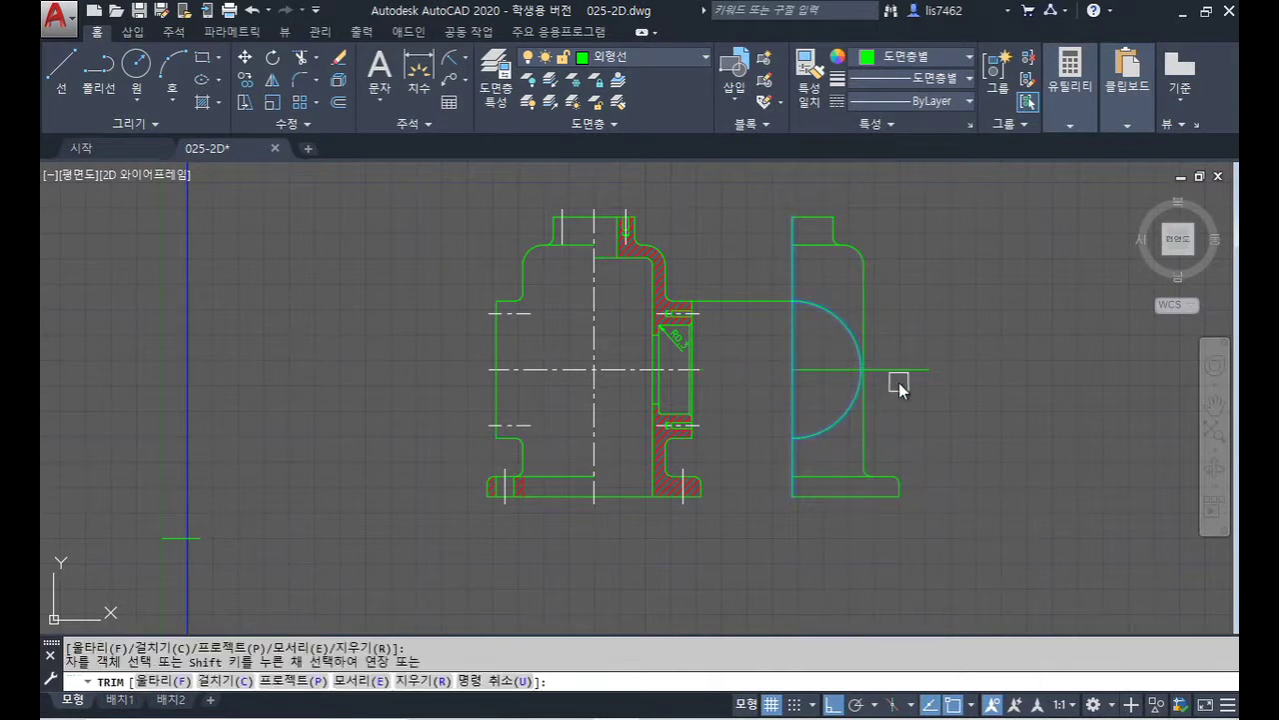
left_click(895, 369)
key("Return")
left_click(765, 300)
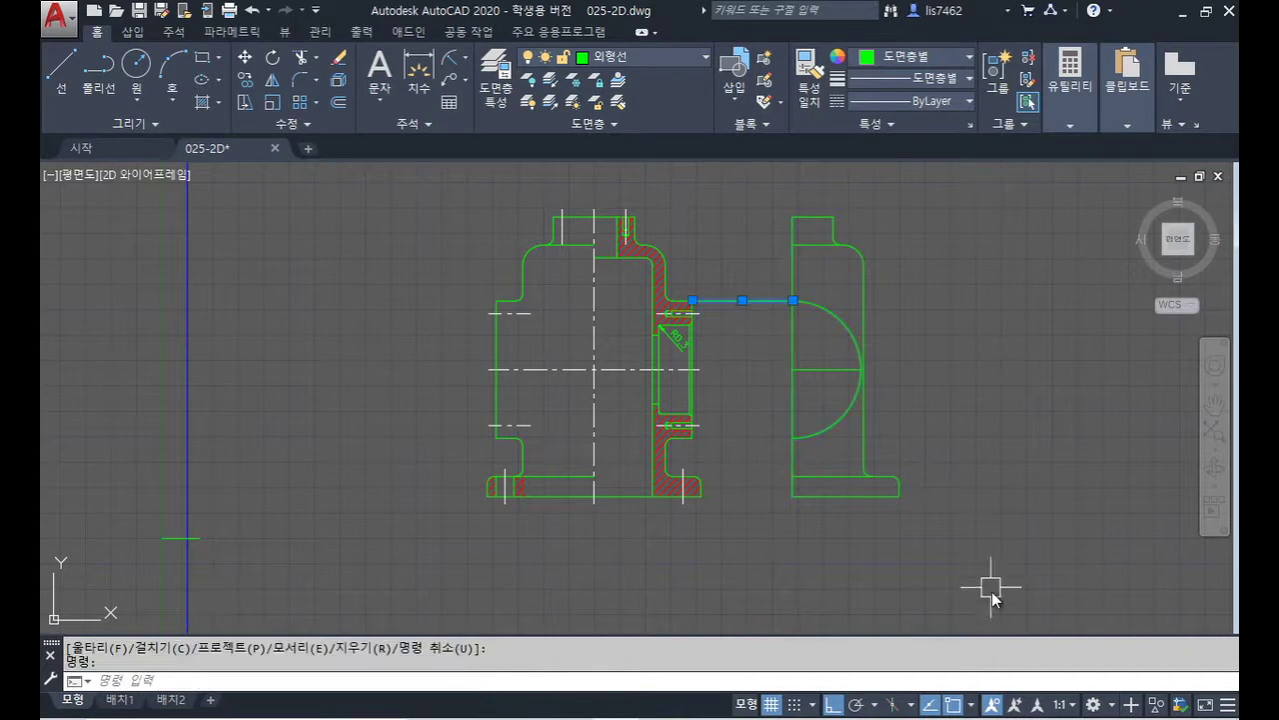
key("Delete")
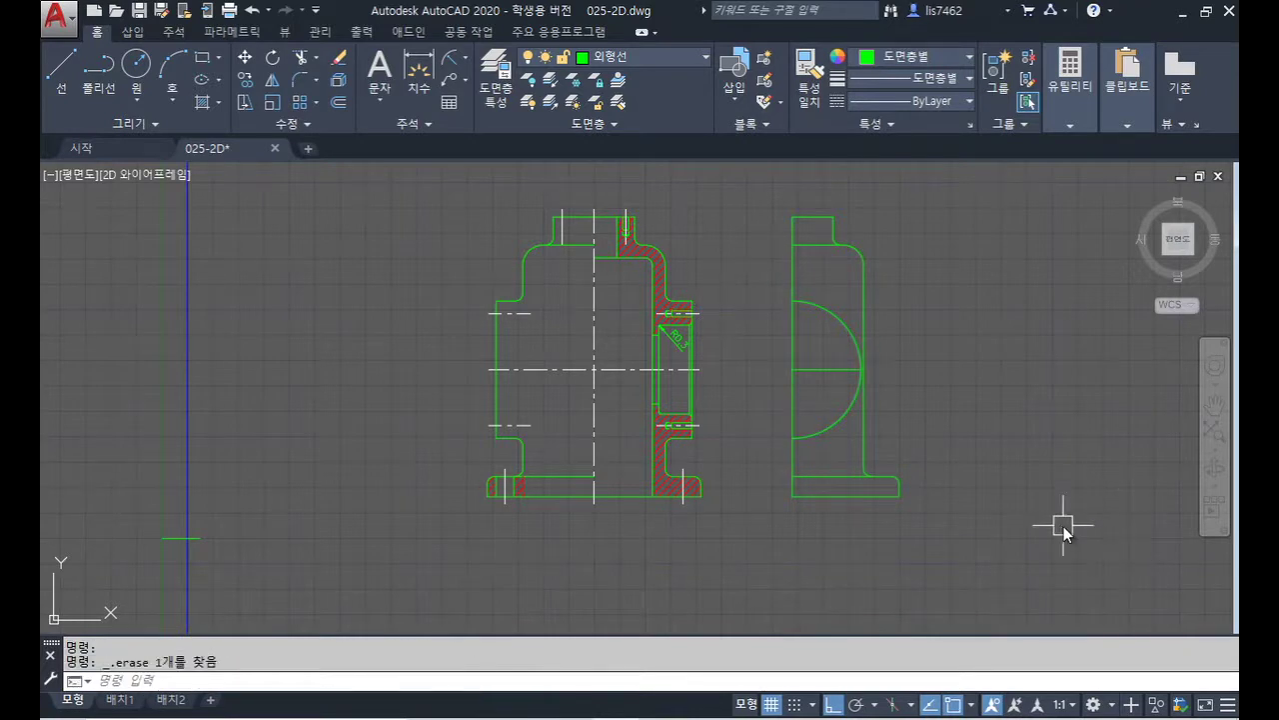
- Lengthen the side view's vertical axis line at both ends and the bore line's outer end in increments of 3
key("Return")
type("de")
key("Return")
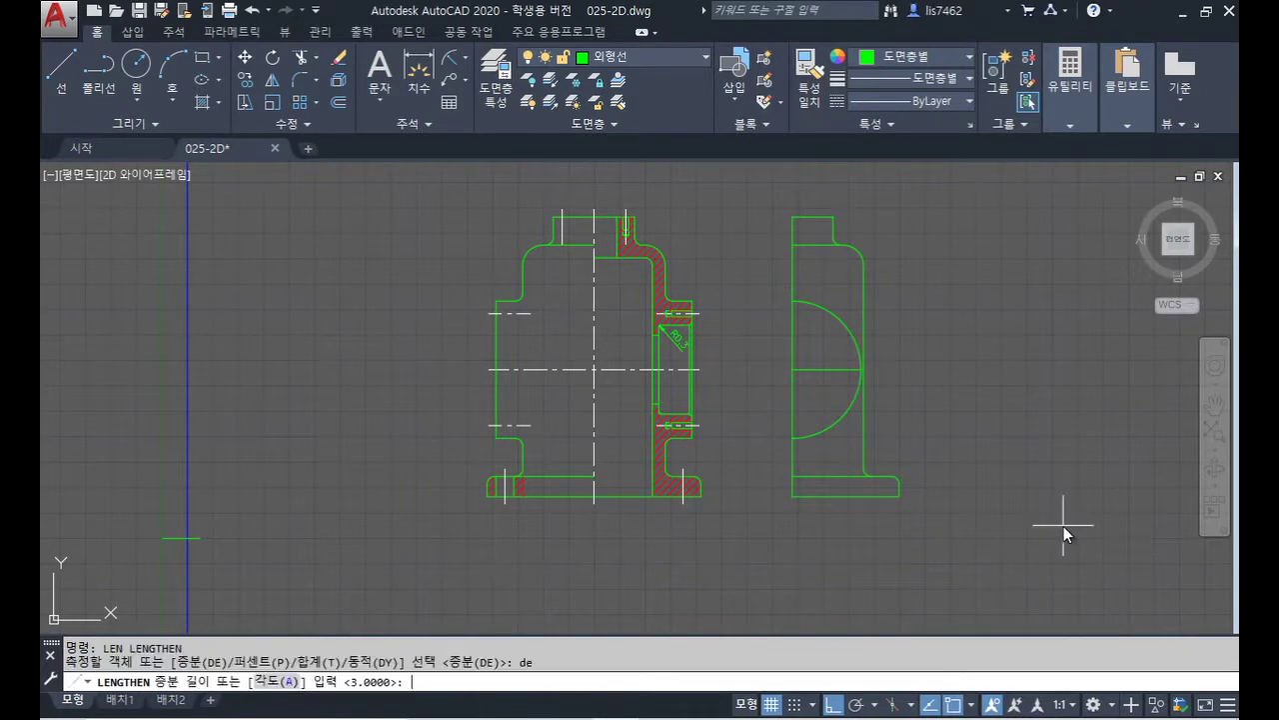
key("Return")
left_click(789, 268)
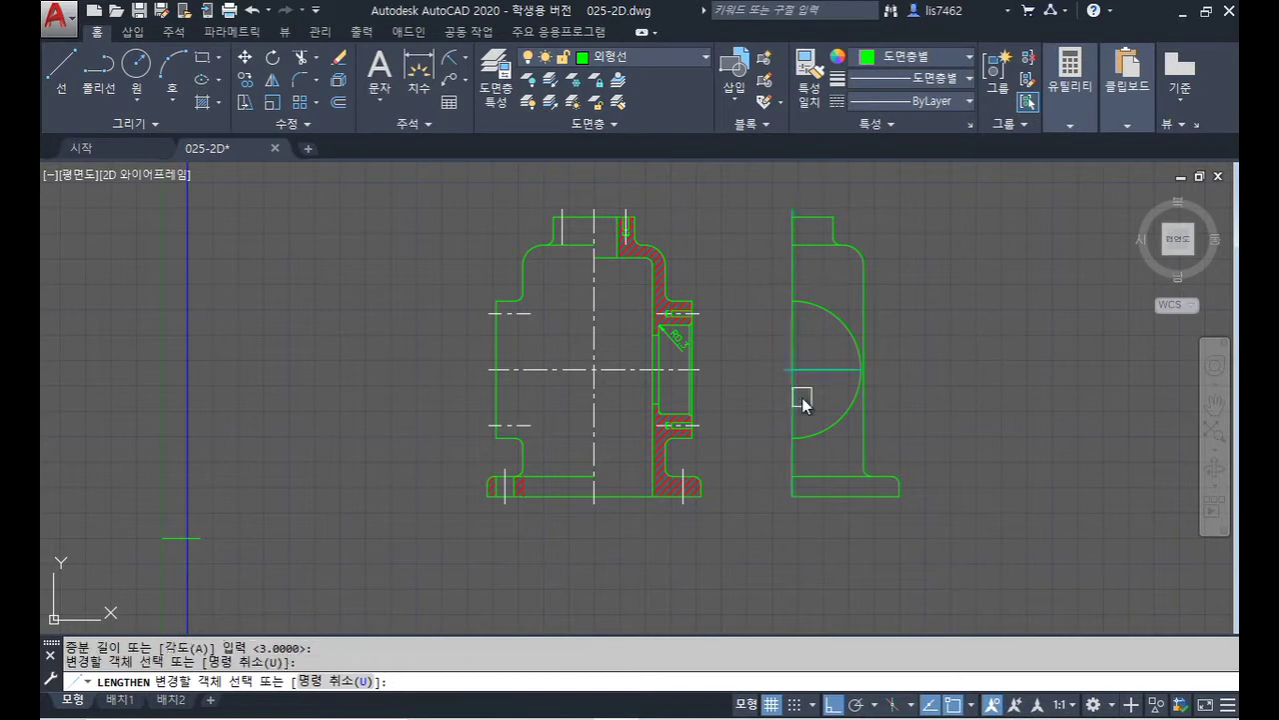
left_click(790, 467)
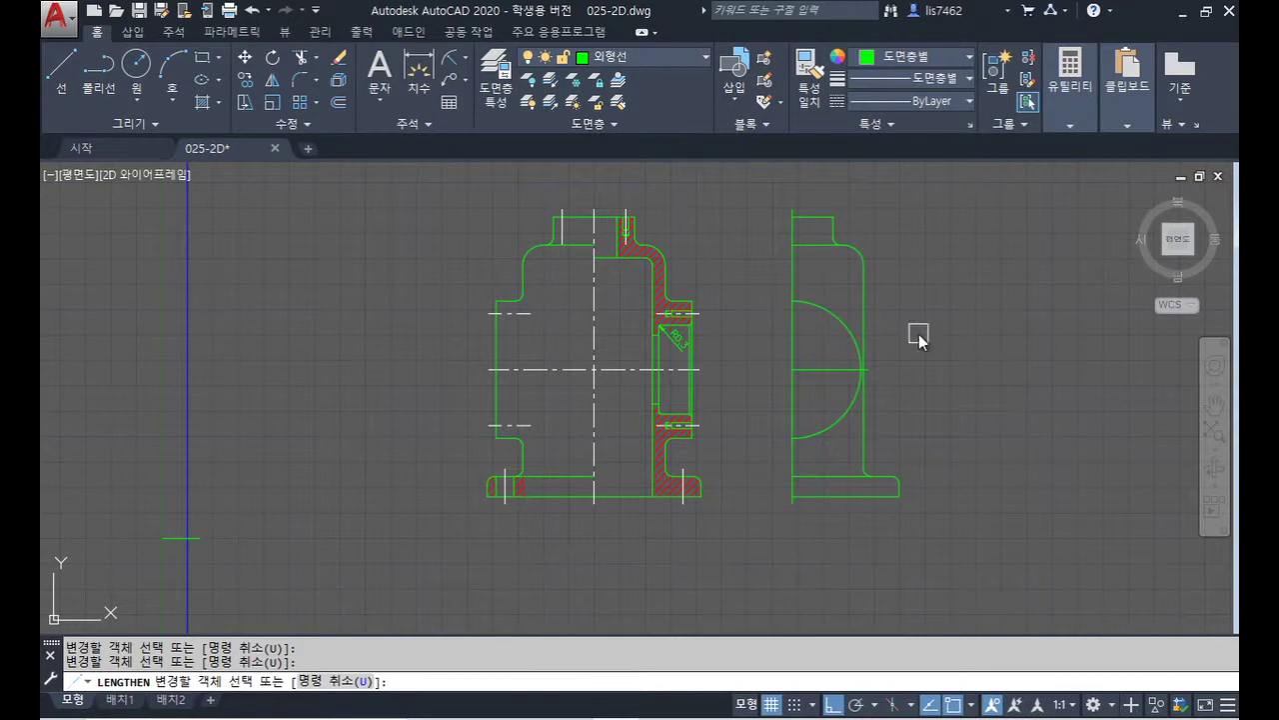
left_click(792, 462)
key("Return")
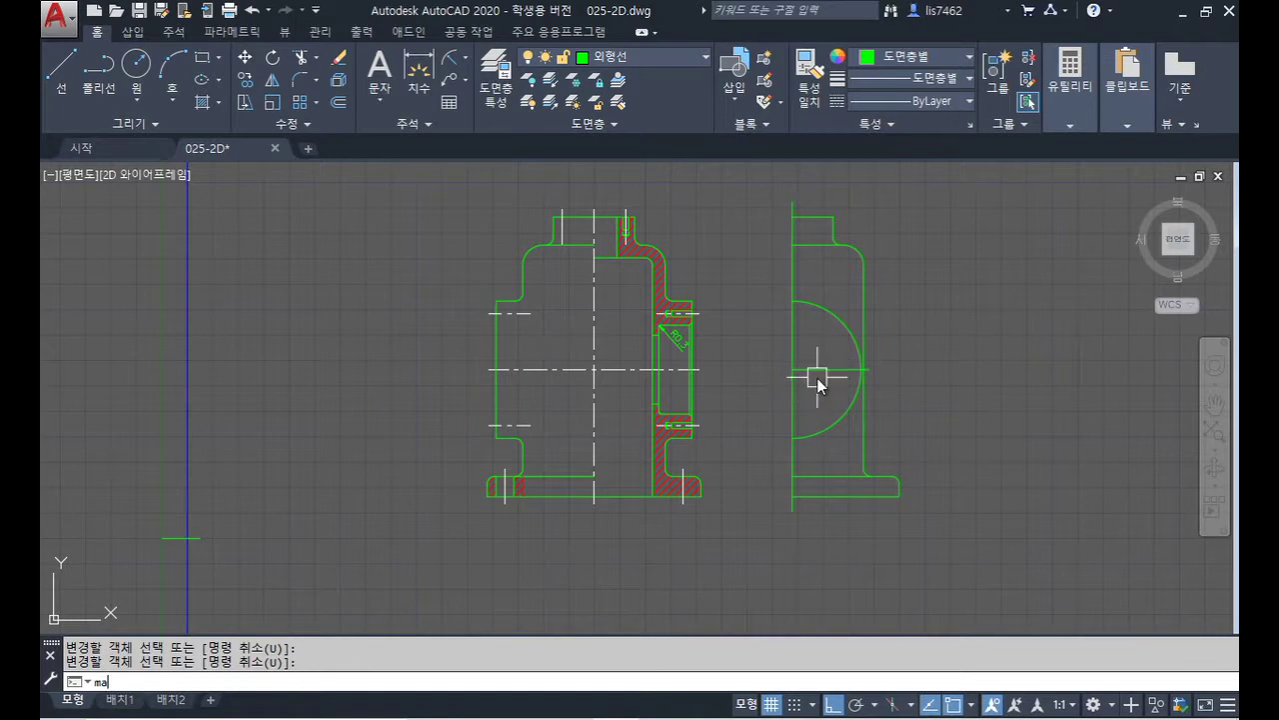
- Match the side view's vertical axis and horizontal bore line to the front view's centre line properties
type("ma")
key("Return")
left_click(665, 369)
left_click(793, 319)
left_click(816, 374)
key("Return")
- Draw a short horizontal line starting on the side view's vertical centre line, just above the top edge
scroll(793, 193, "up", 6)
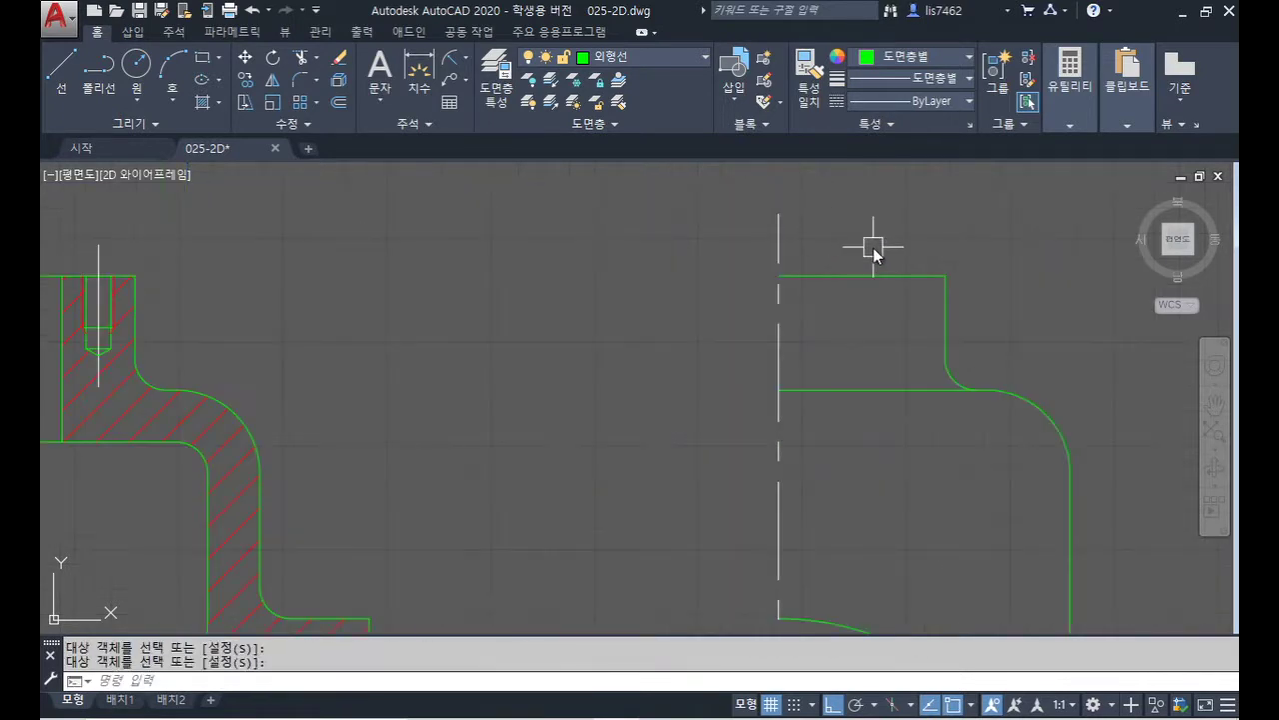
type("l")
key("Return")
scroll(816, 257, "up", 2)
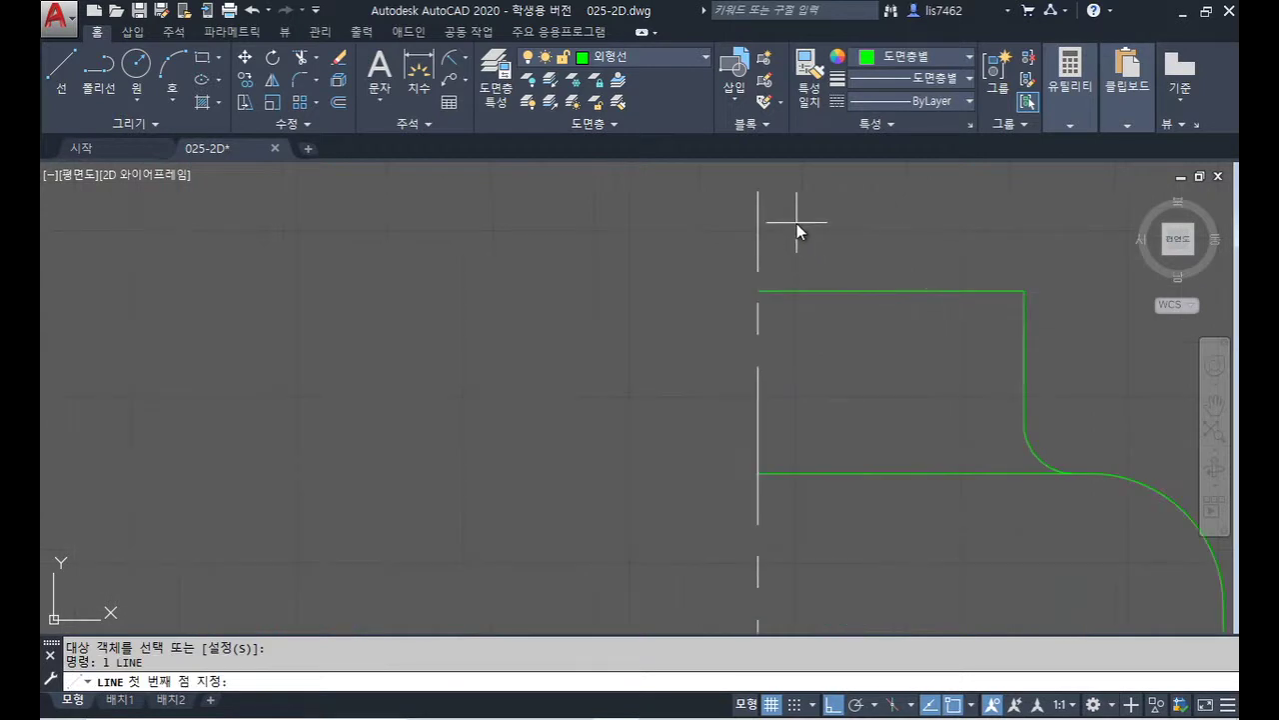
left_click(762, 222)
key("Return")
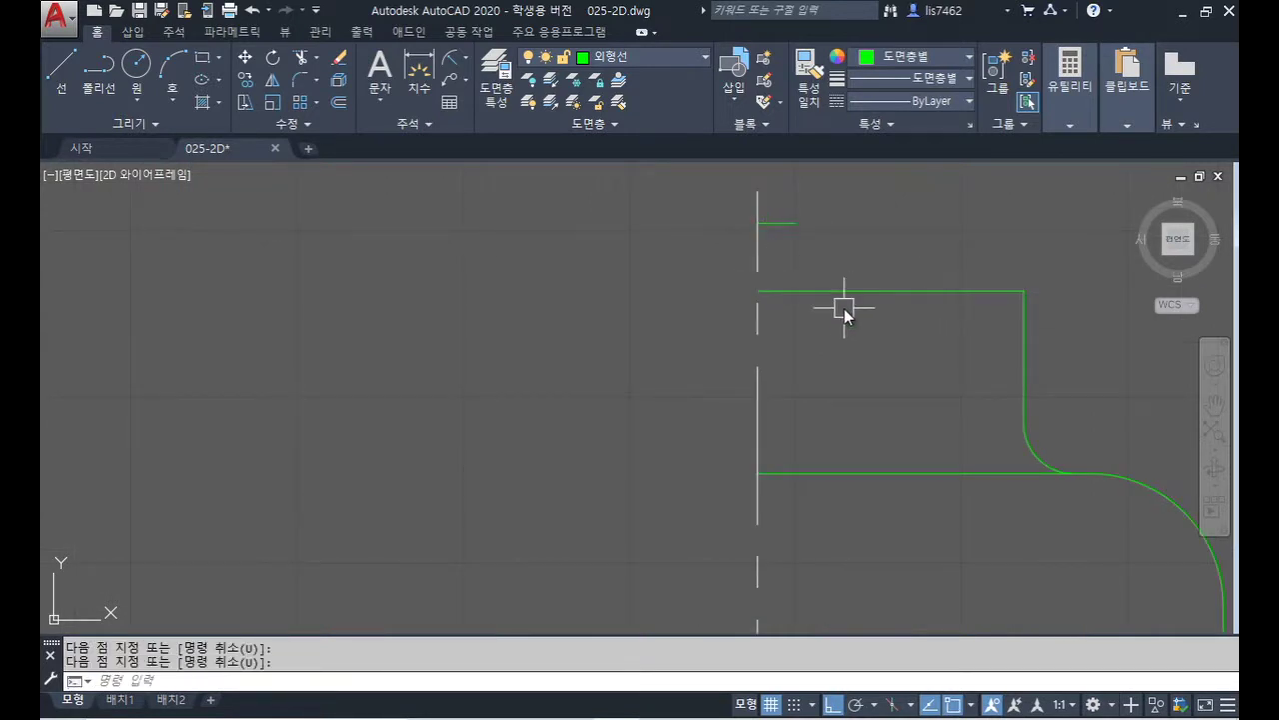
- Lengthen the short horizontal line by percentage so it extends equally to both sides of the vertical centre line
type("len")
key("Return")
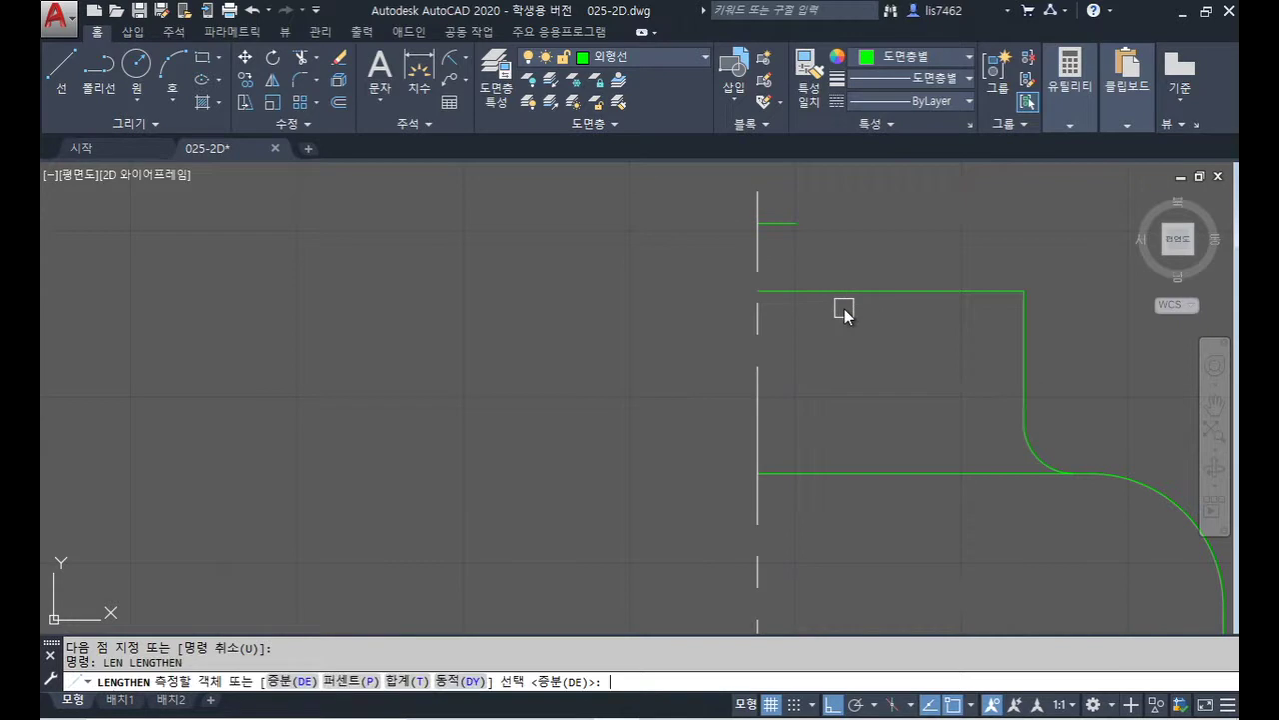
key("Return")
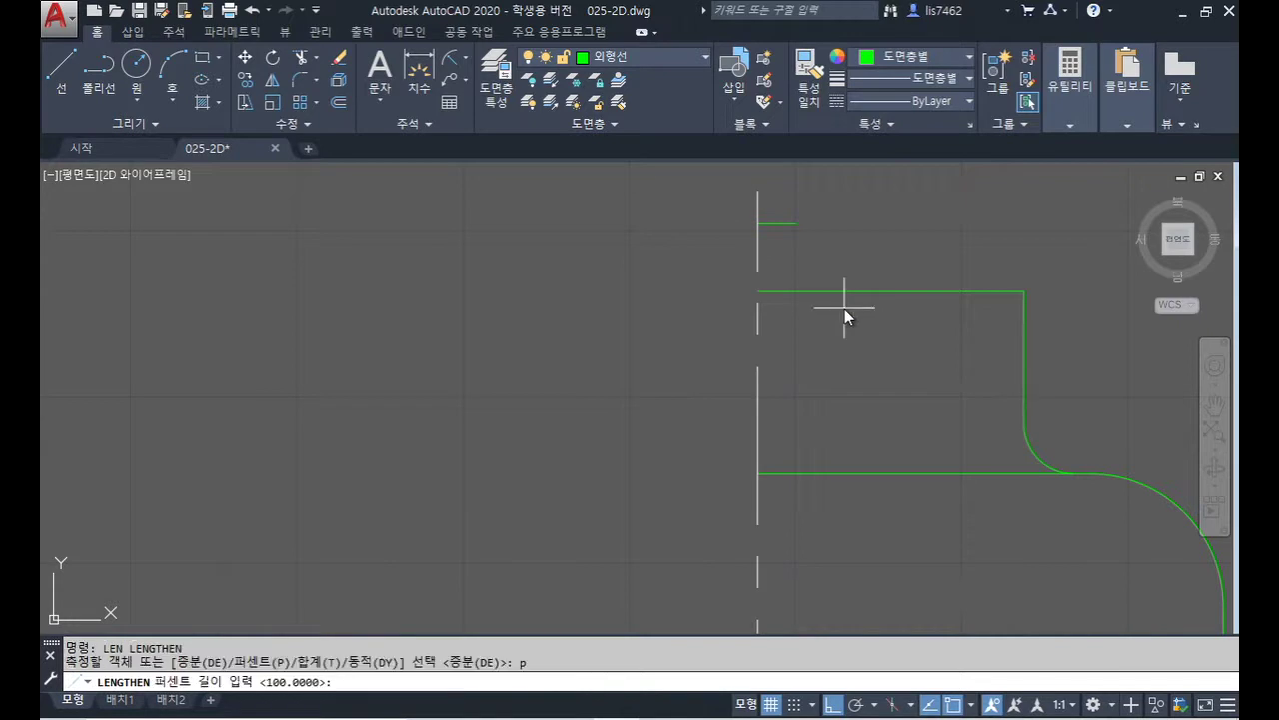
key("Return")
left_click(770, 222)
key("Return")
- Offset the short horizontal line downward by 1 to form a double-line symmetry mark
type("o")
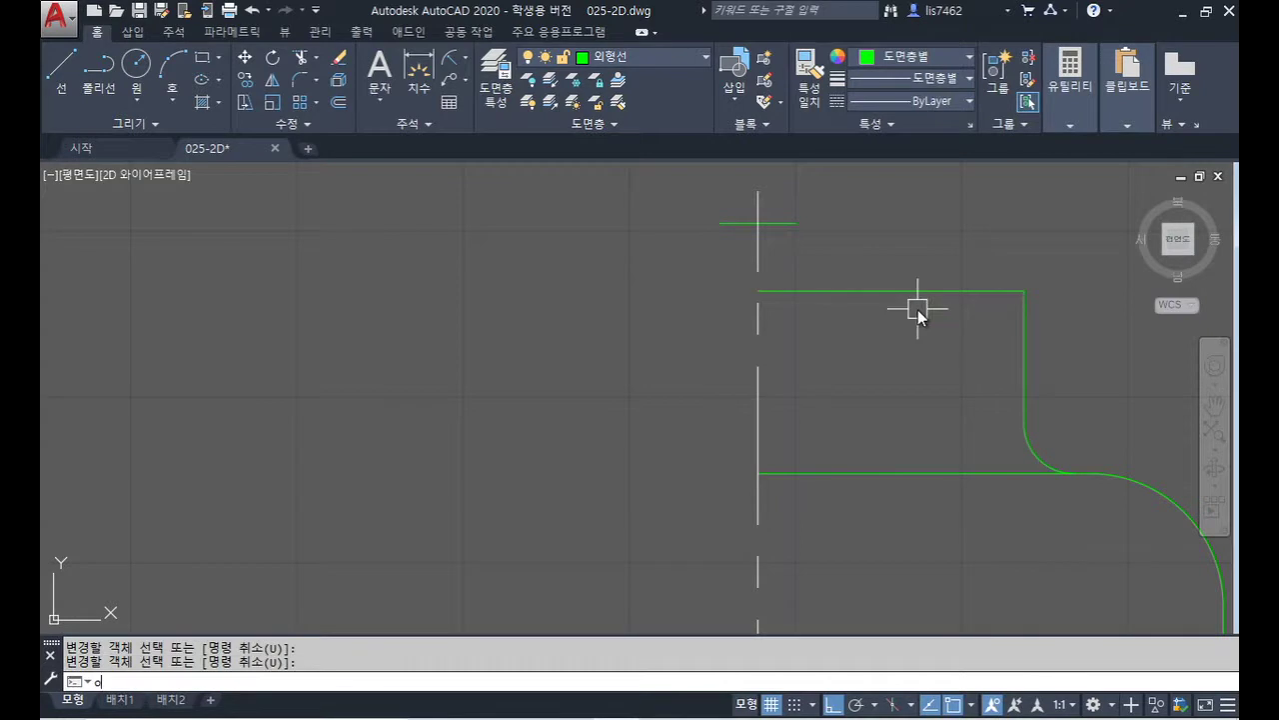
key("Return")
type("1")
key("Return")
left_click(780, 224)
left_click(790, 240)
key("Return")
- Mirror the symmetry mark about the horizontal bore centre line to the lower end of the vertical axis, keeping the original
scroll(893, 260, "down", 5)
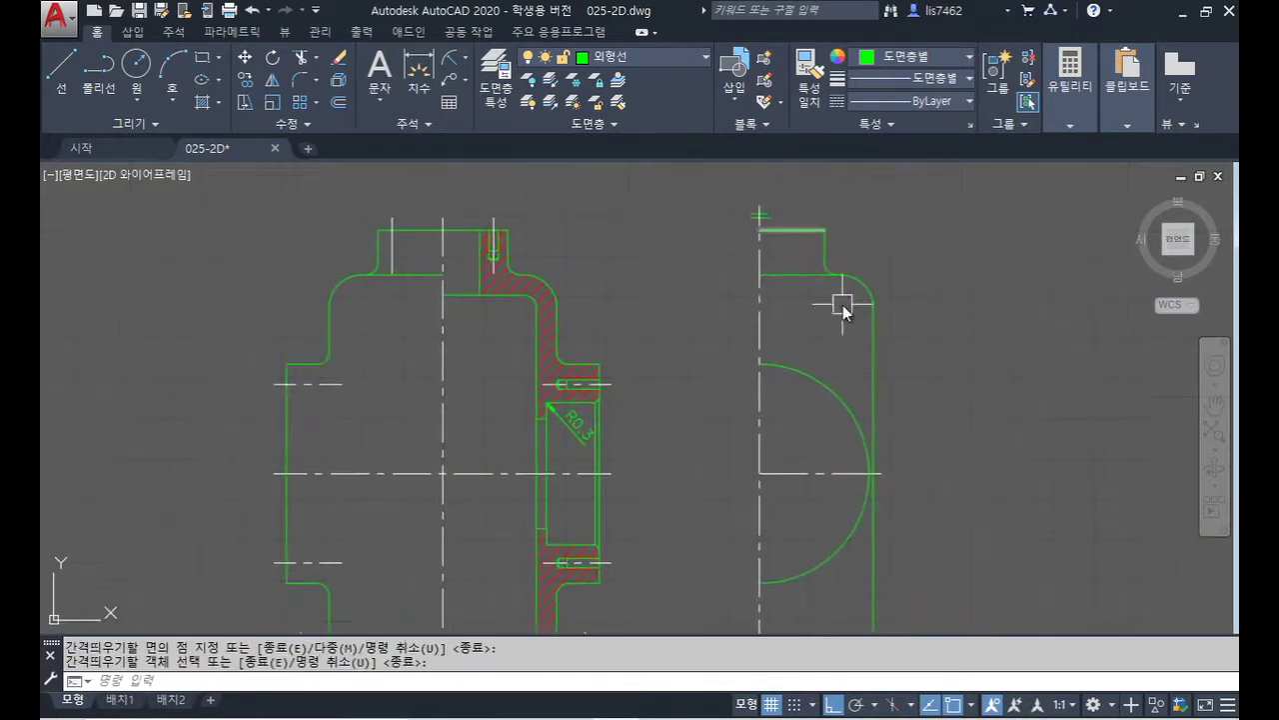
key("Return")
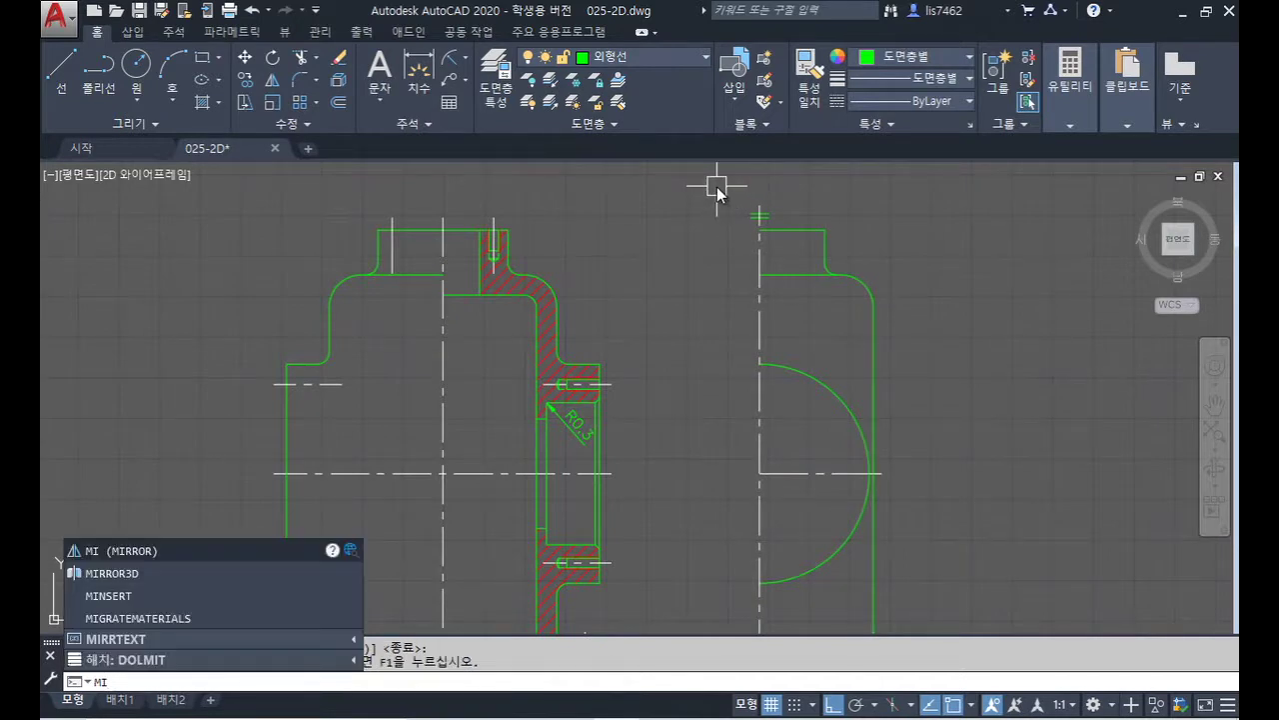
key("Return")
left_click(790, 220)
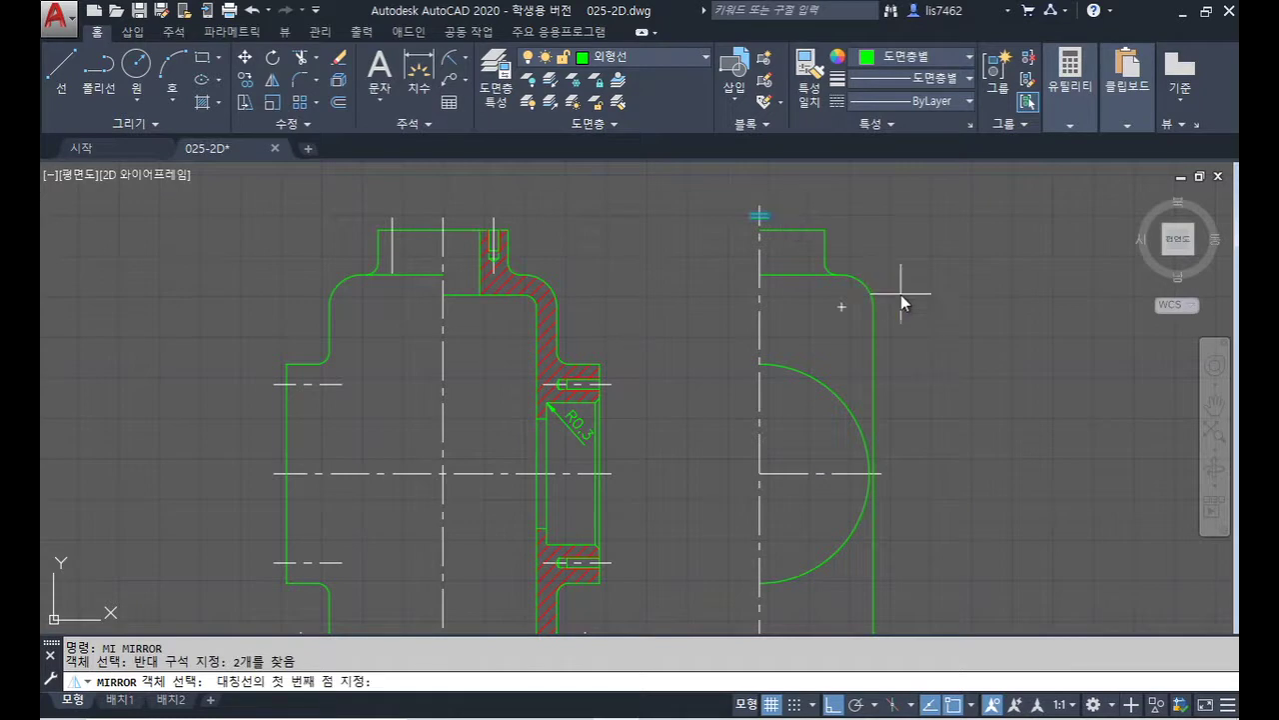
scroll(904, 320, "down", 4)
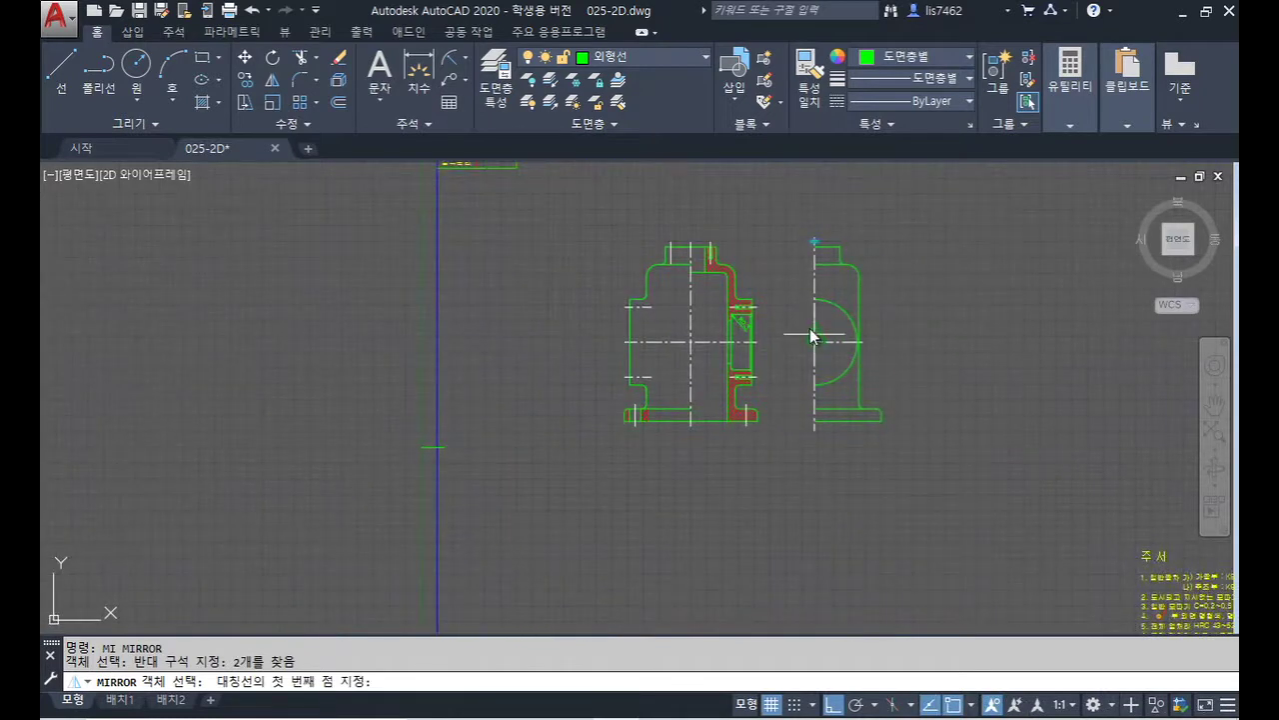
left_click(812, 336)
left_click(787, 339)
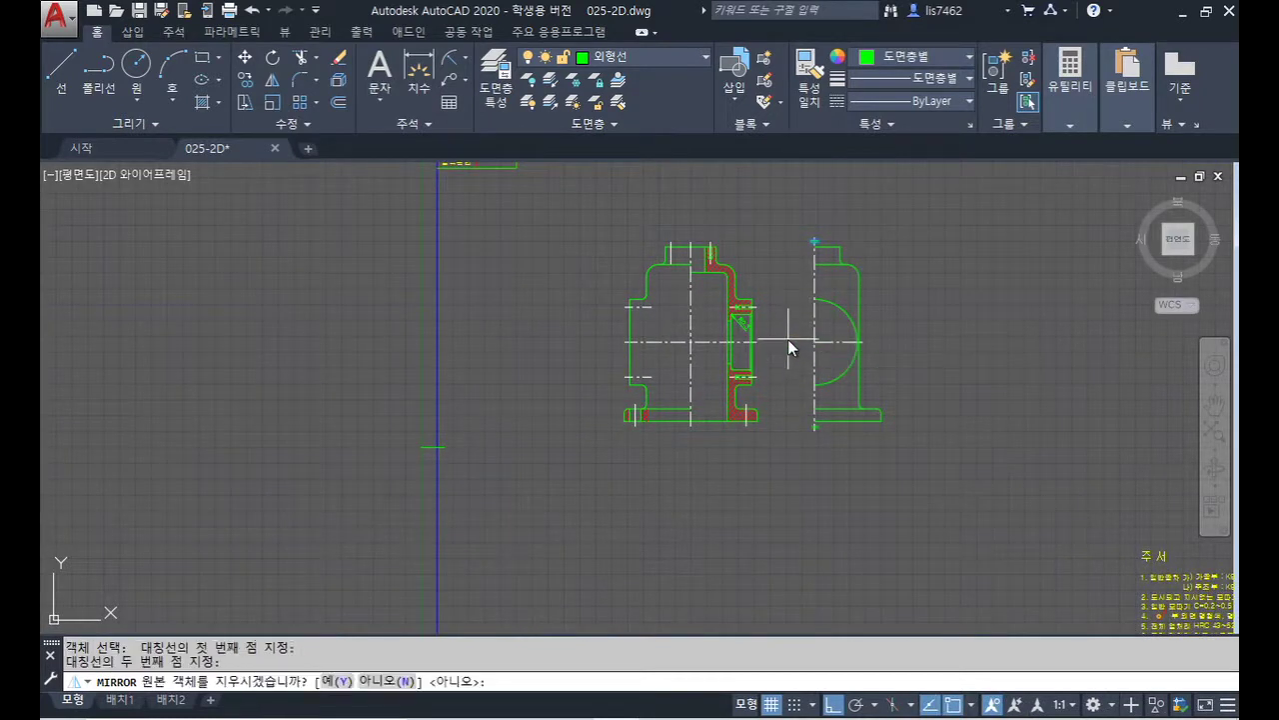
key("Return")
scroll(866, 380, "up", 4)
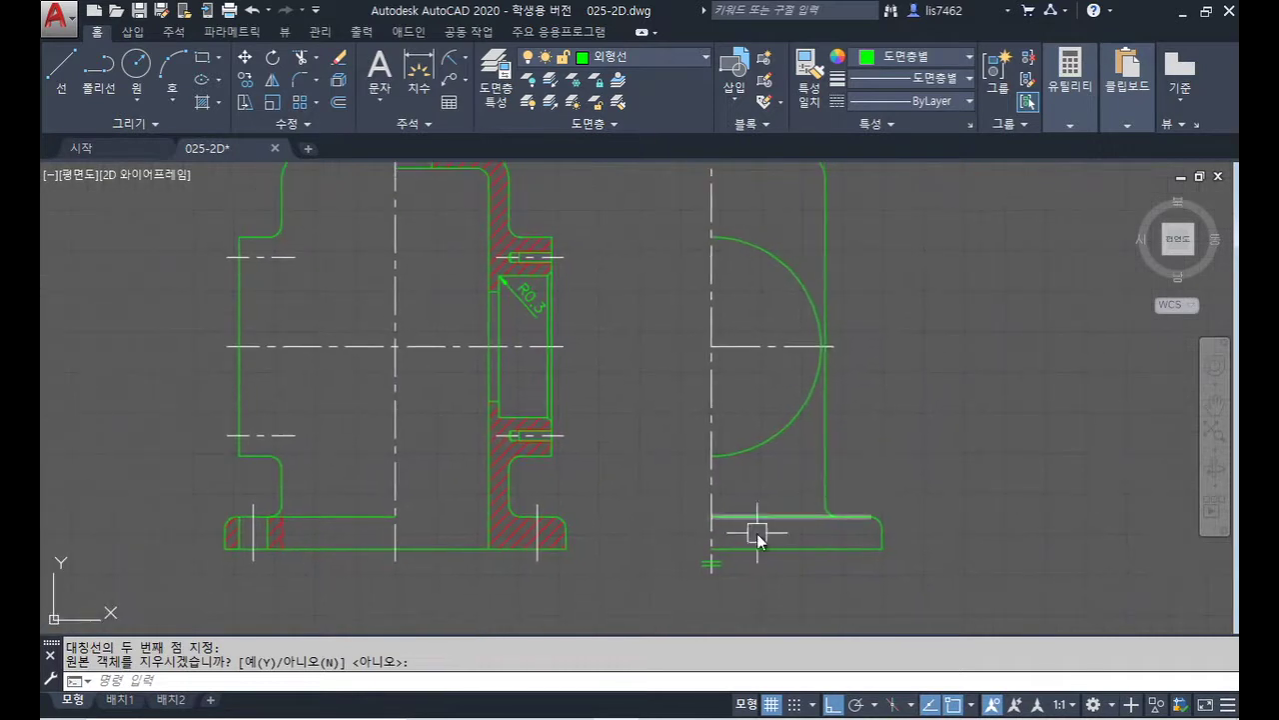
- Copy the front view's upper tapped-hole centre line into the side view, based on the top edge's intersection with the vertical axis
scroll(837, 354, "down", 2)
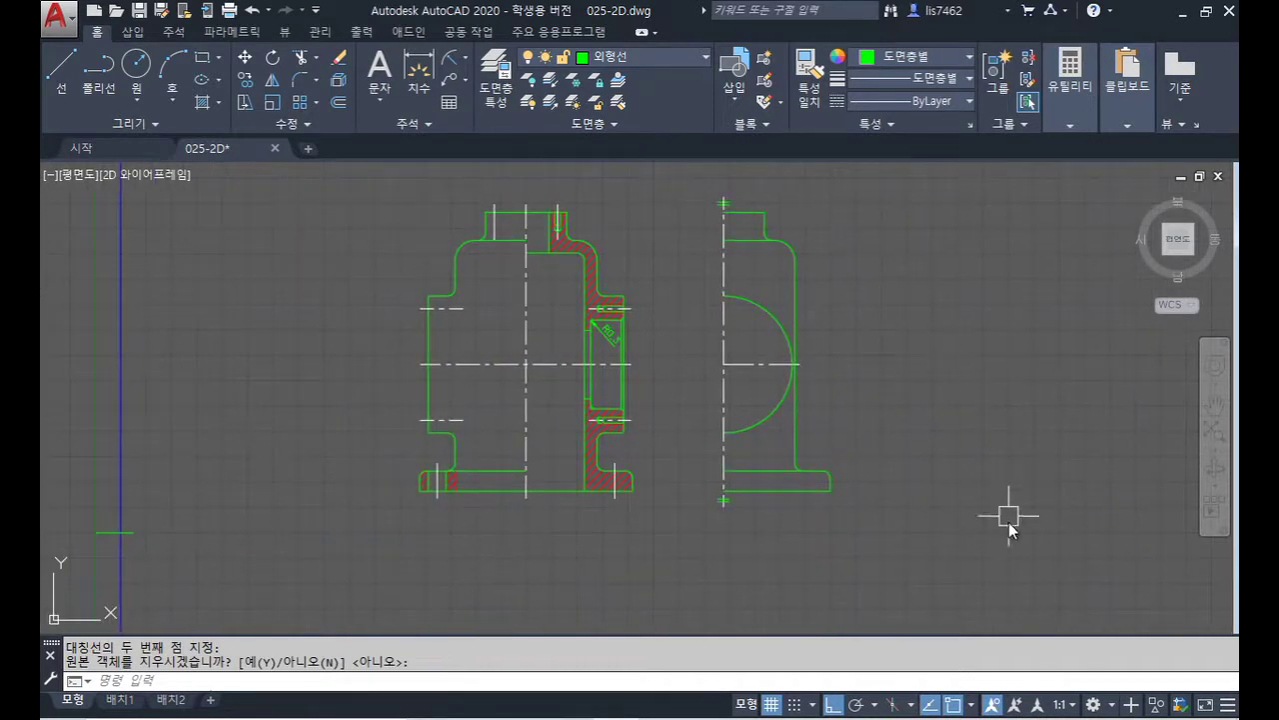
scroll(556, 210, "up", 4)
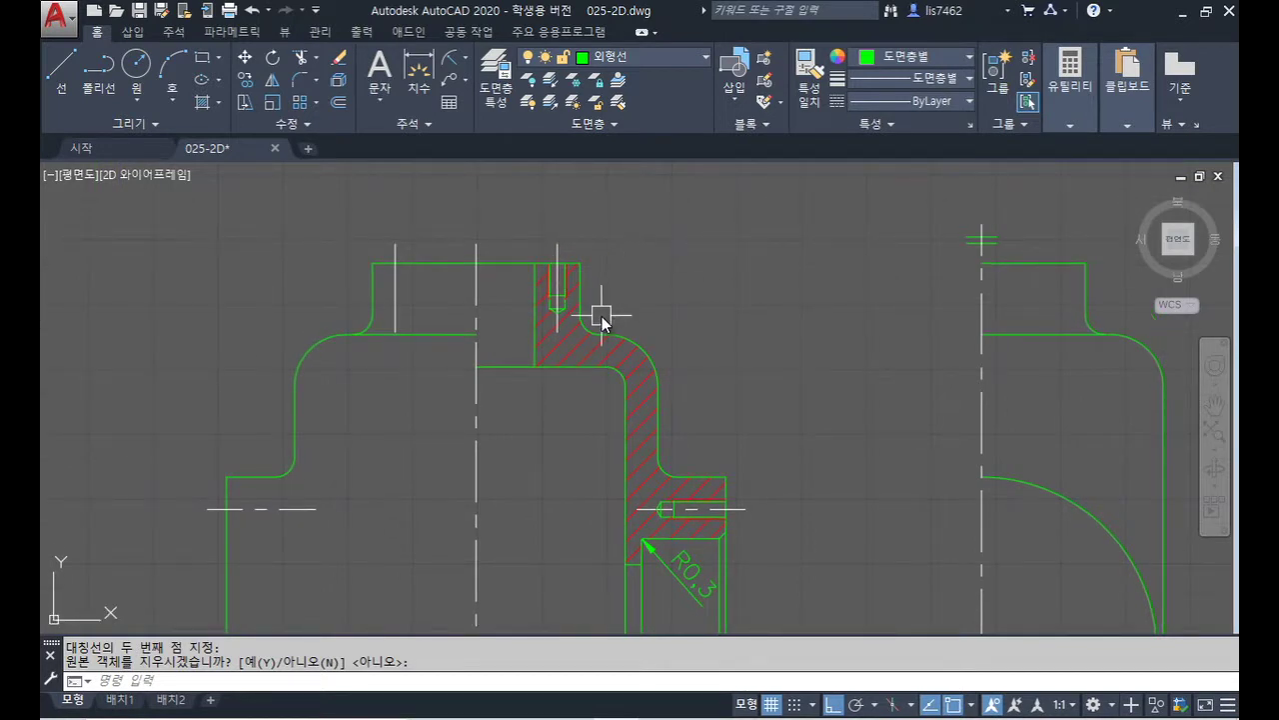
type("o")
key("Return")
left_click(561, 246)
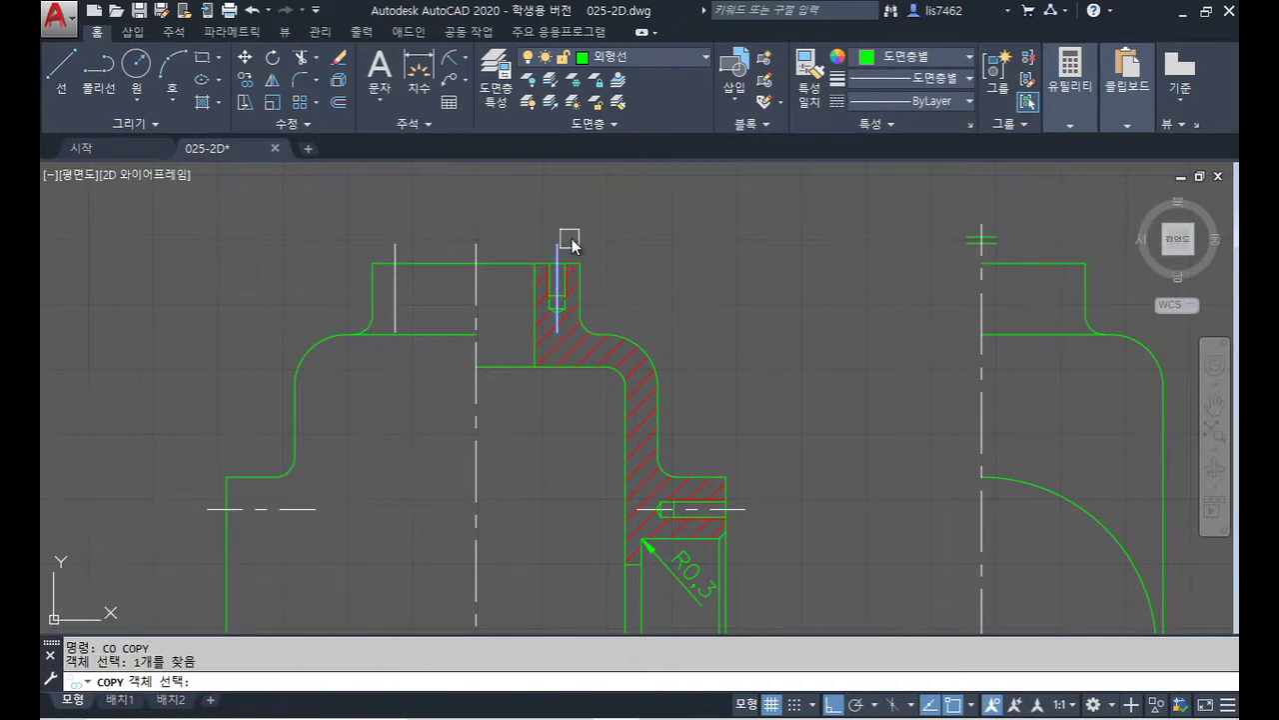
key("Return")
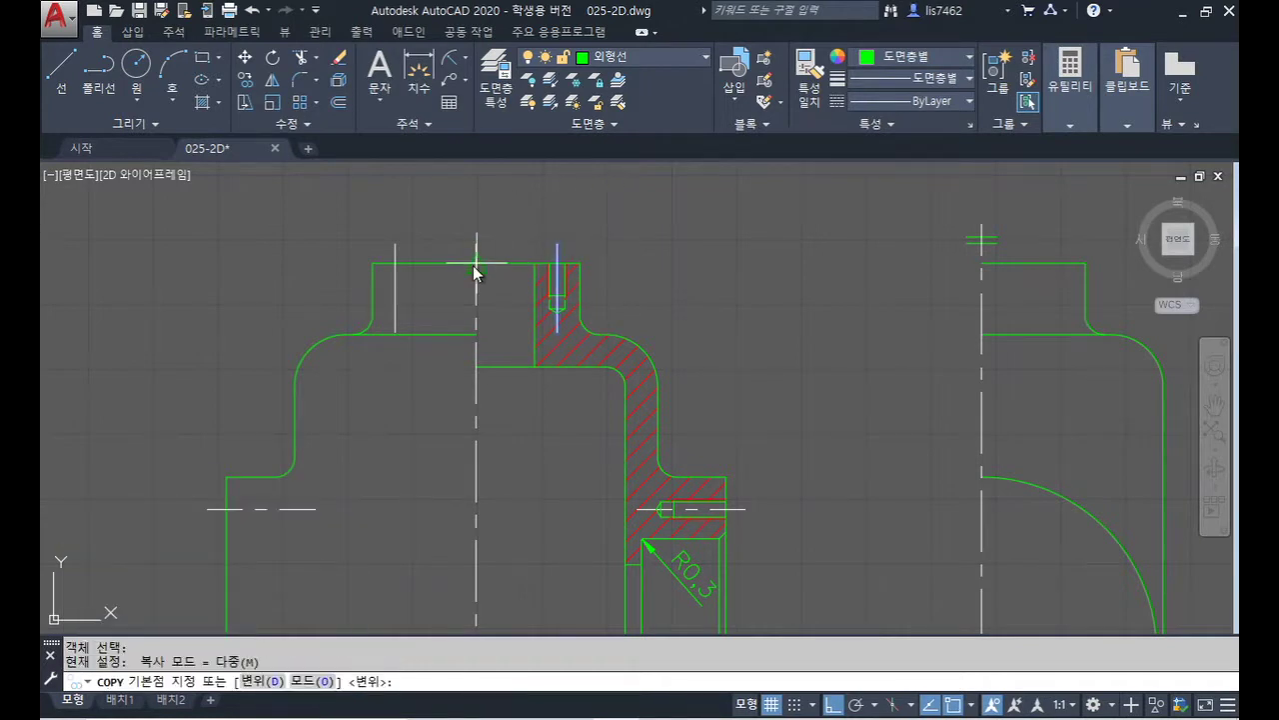
left_click(475, 264)
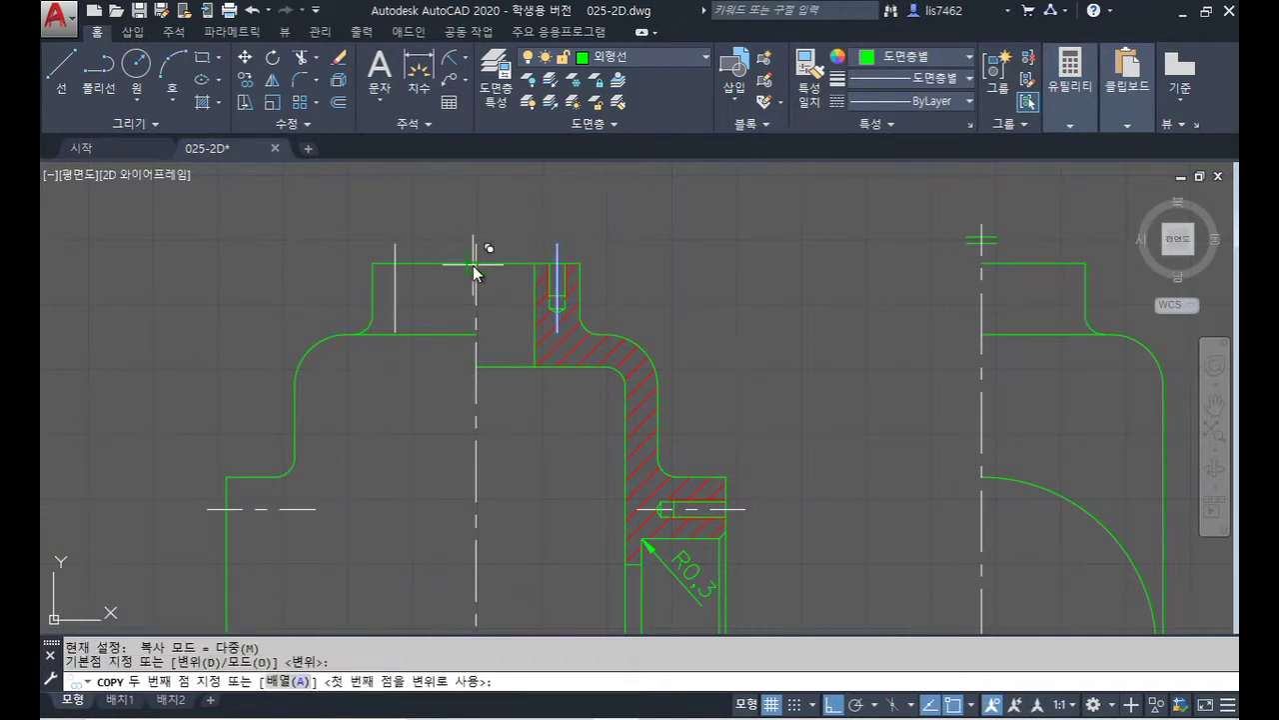
left_click(978, 267)
key("Return")
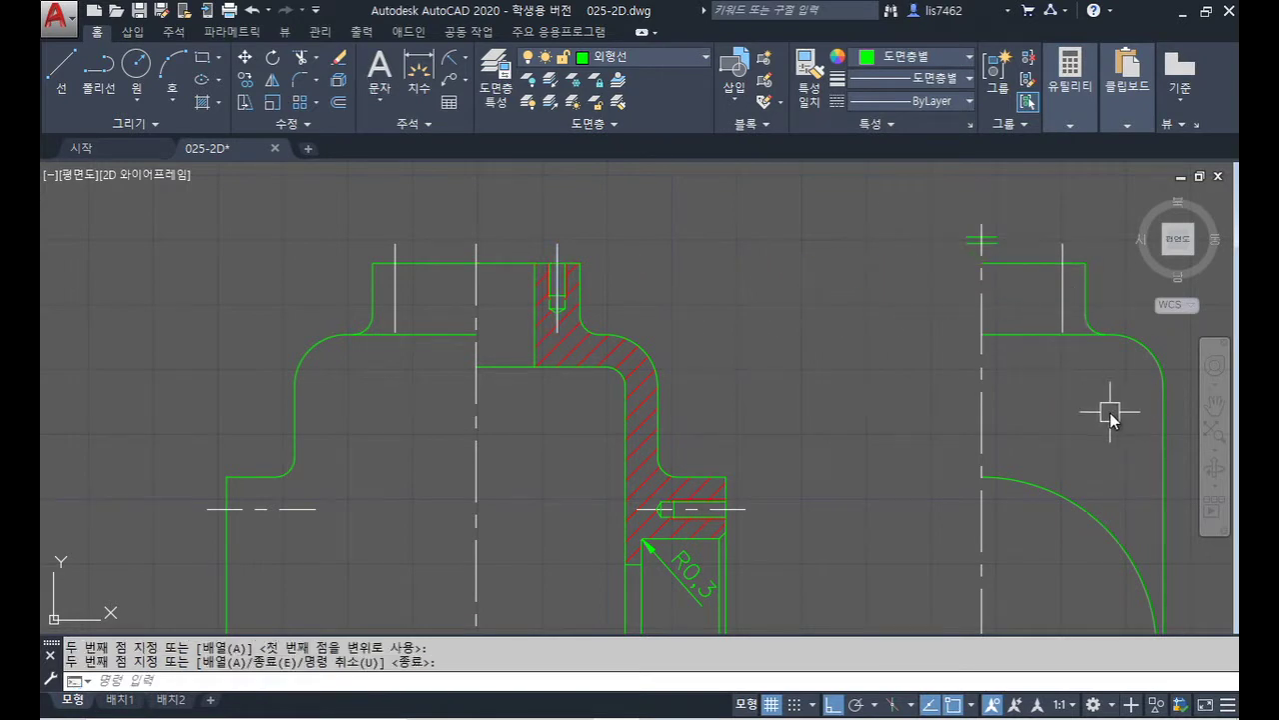
- Draw a horizontal projection line from the side flange's upper hole centre line to the side view's vertical axis
scroll(1110, 417, "down", 6)
scroll(945, 378, "up", 3)
type("1")
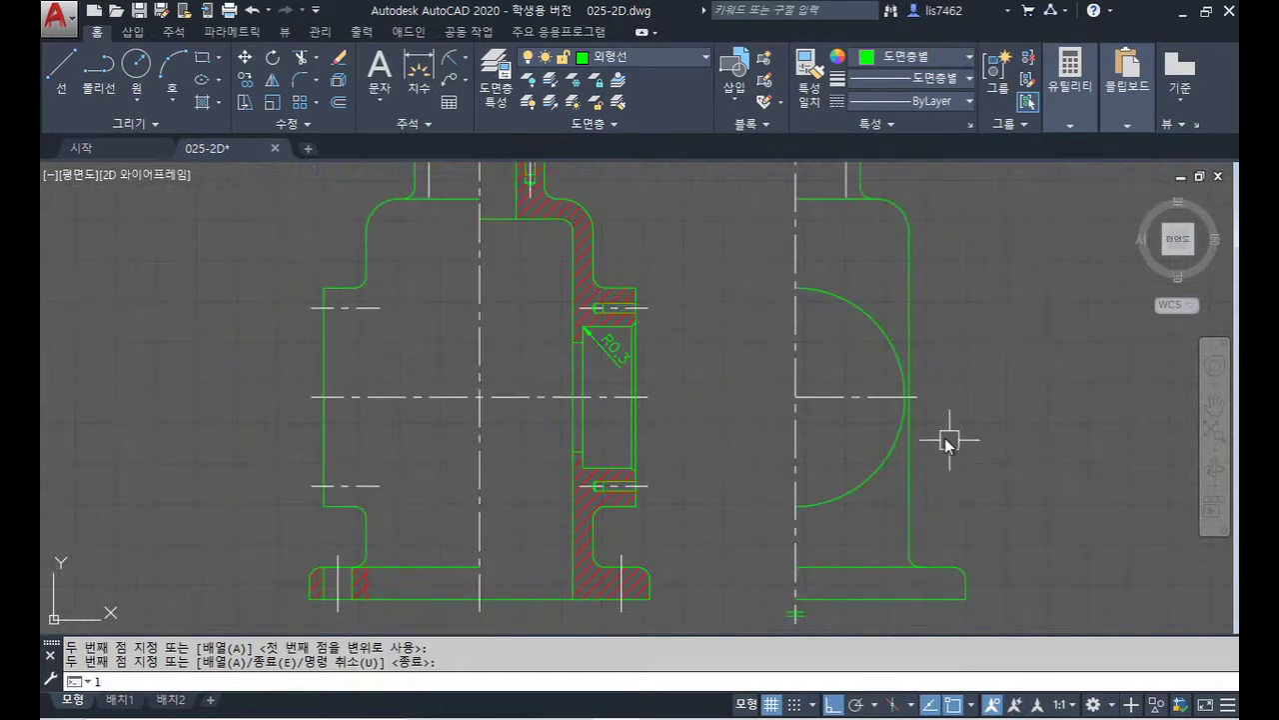
key("Return")
left_click(650, 312)
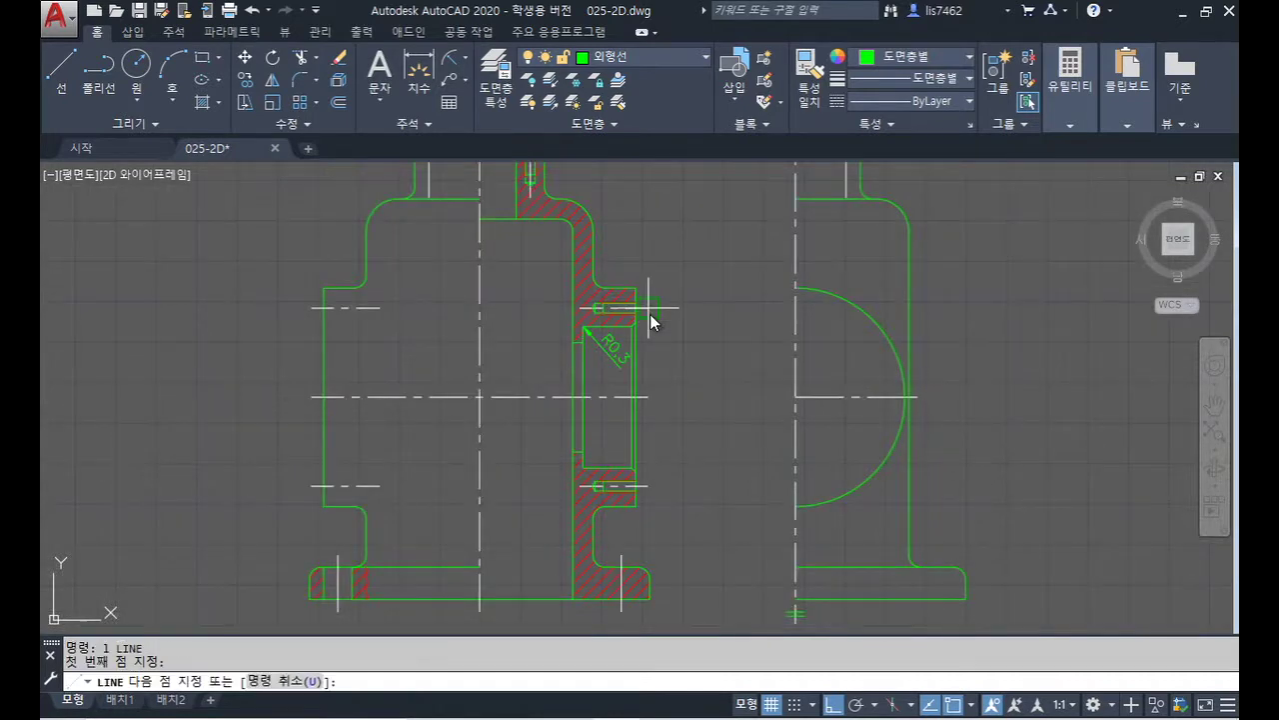
left_click(797, 309)
key("Return")
- Draw the bolt circle centred where the bore centre line meets the side view's vertical axis, reaching the projection line
type("c")
key("Return")
left_click(796, 397)
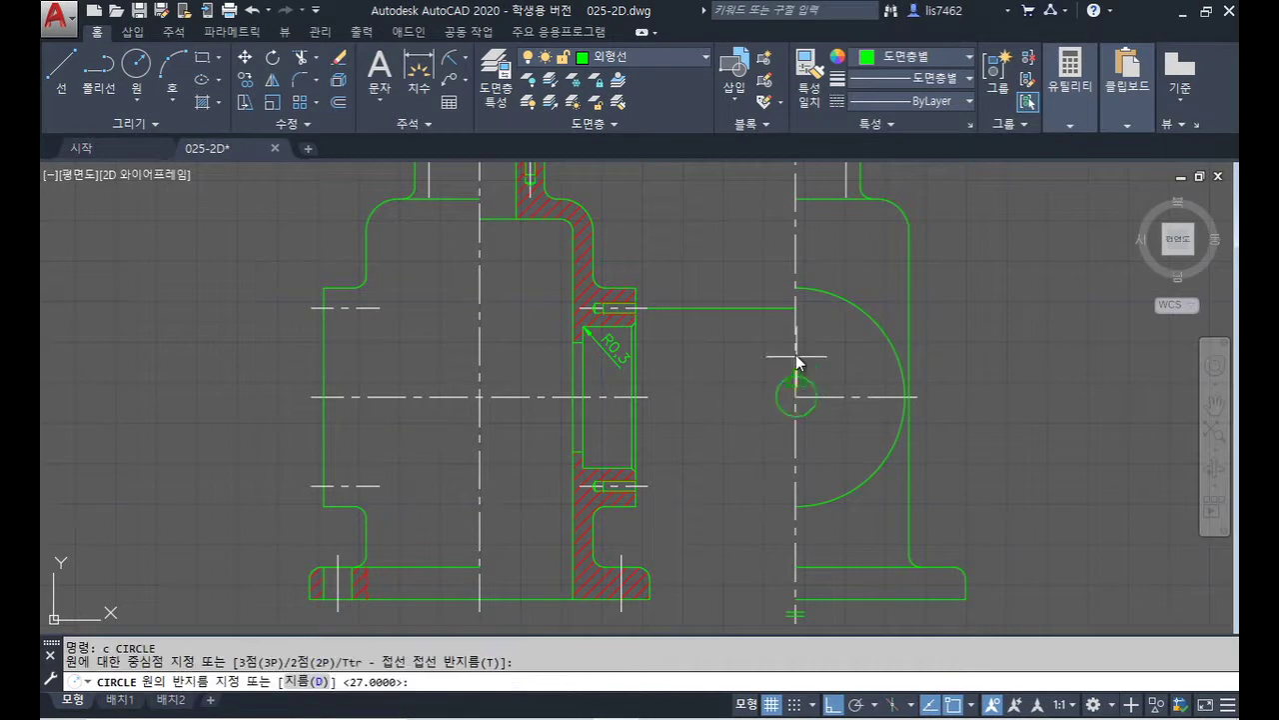
left_click(795, 306)
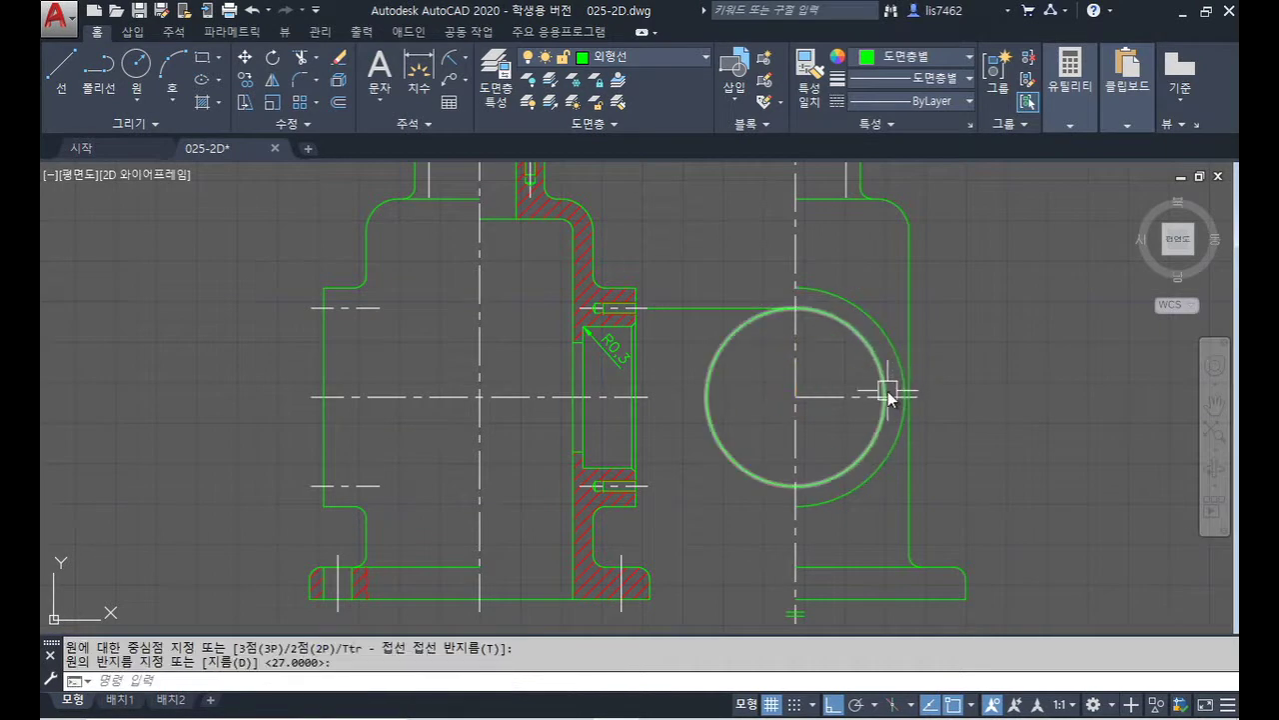
- Match the bolt circle to the properties of the side view's horizontal centre line
type("ma")
key("Return")
left_click(846, 395)
left_click(848, 340)
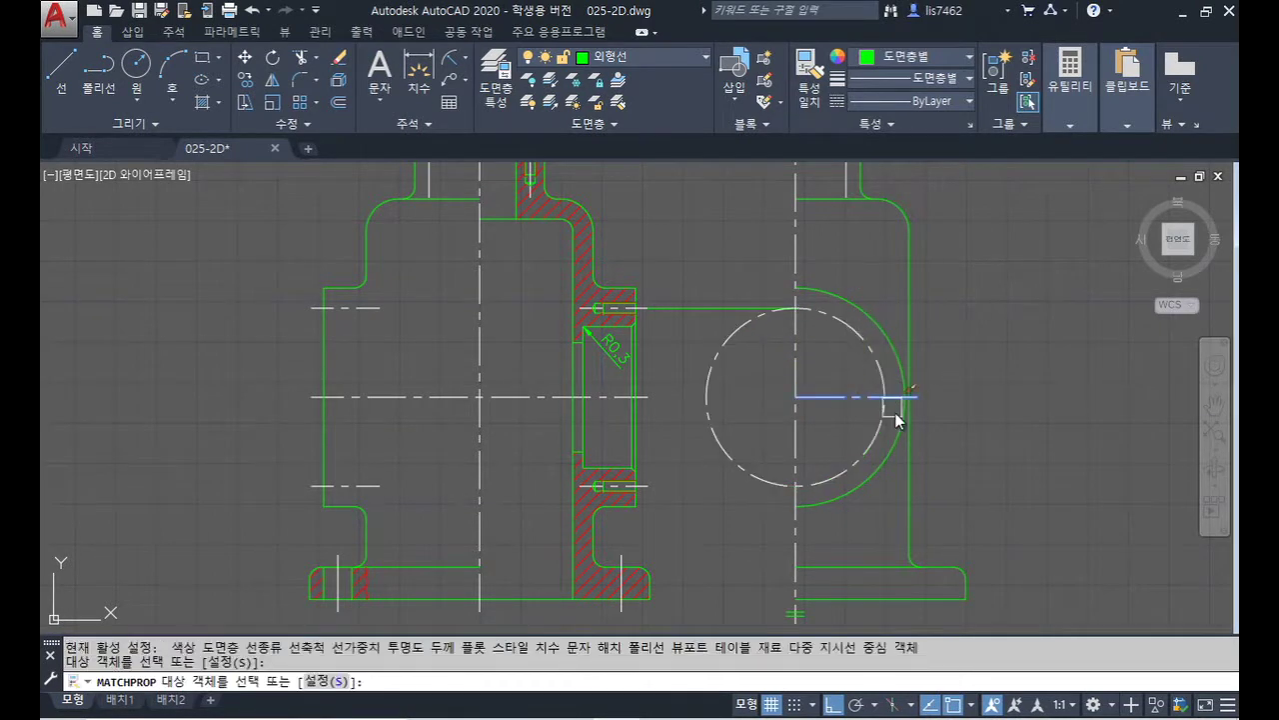
key("Return")
- Trim away the bolt circle's half outside the side view's vertical axis and erase the hole projection line
type("tr")
key("Return")
key("Return")
left_click(729, 333)
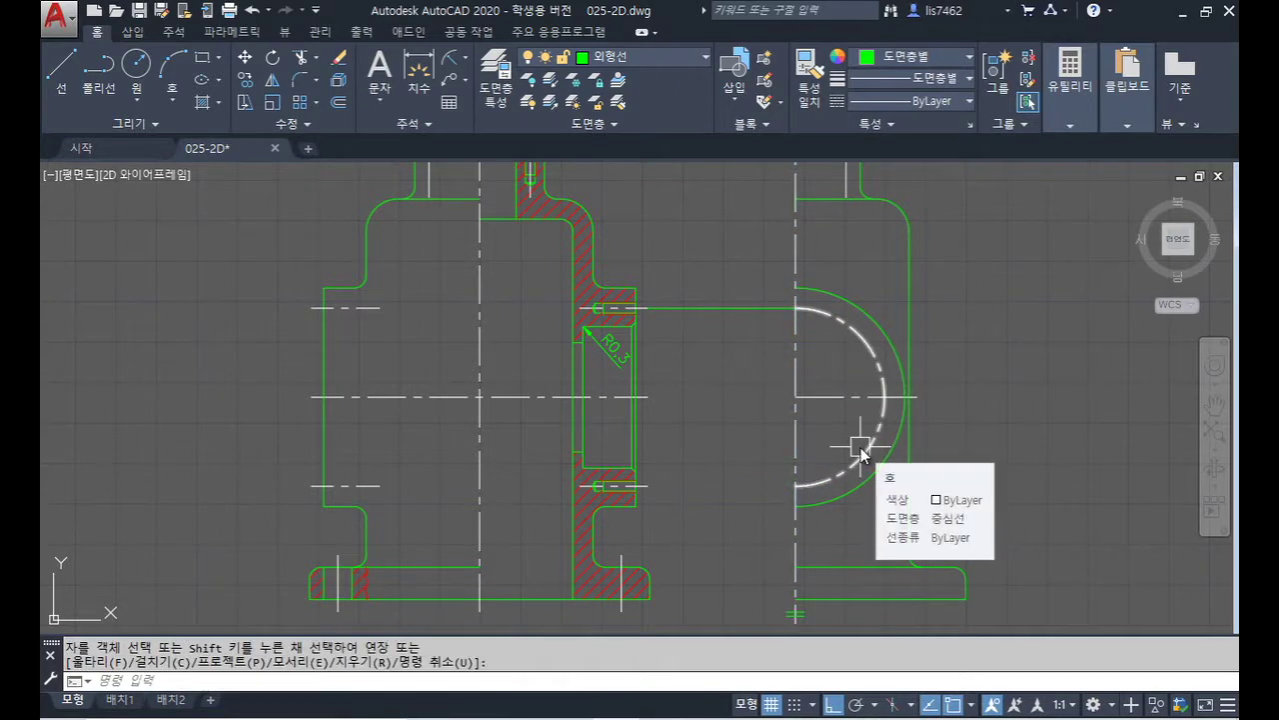
key("Escape")
left_click(767, 307)
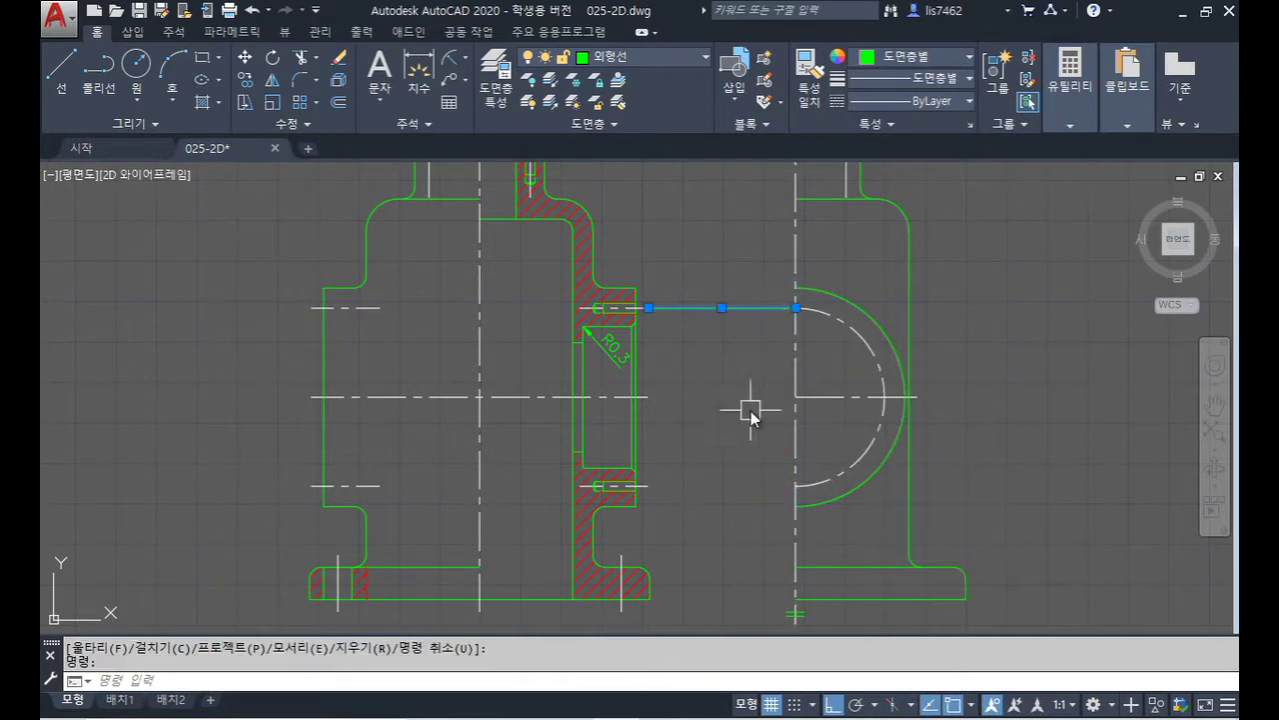
key("Delete")
- Draw horizontal projection lines from the side bore's upper edge and its inner shoulder corner to the side view's vertical axis
type("l")
key("Return")
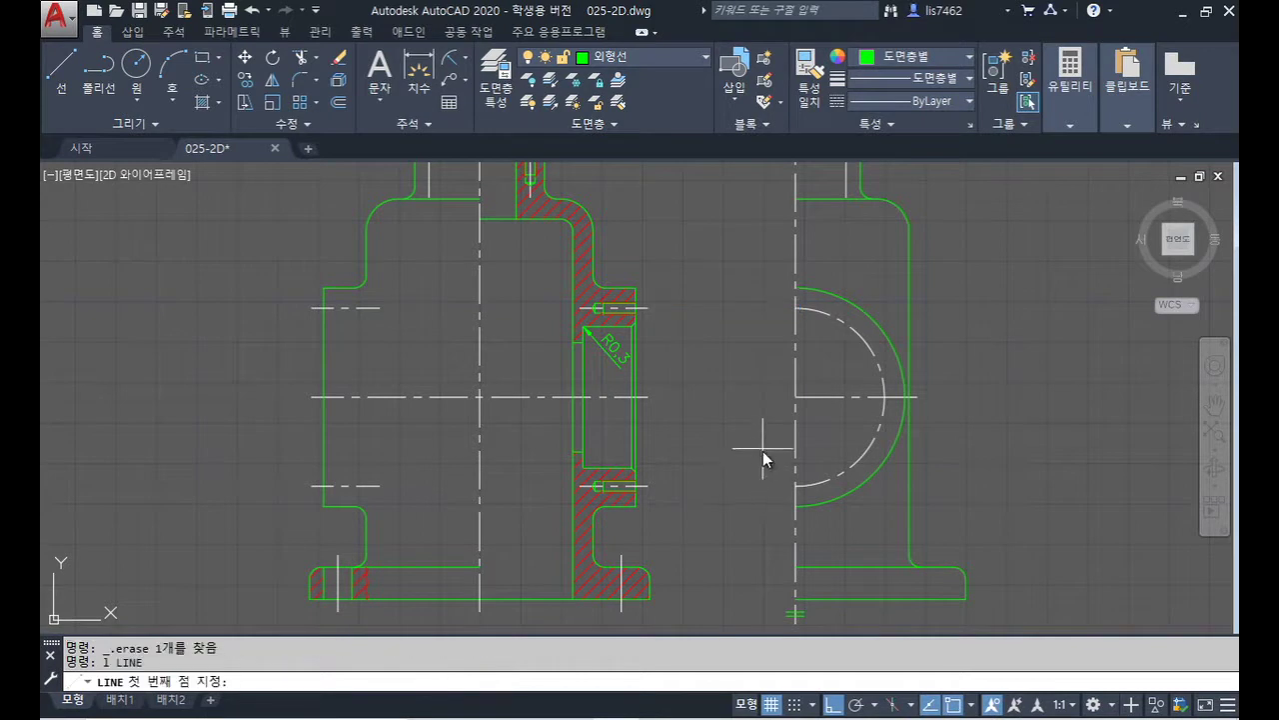
scroll(649, 333, "up", 6)
left_click(569, 325)
scroll(775, 353, "down", 4)
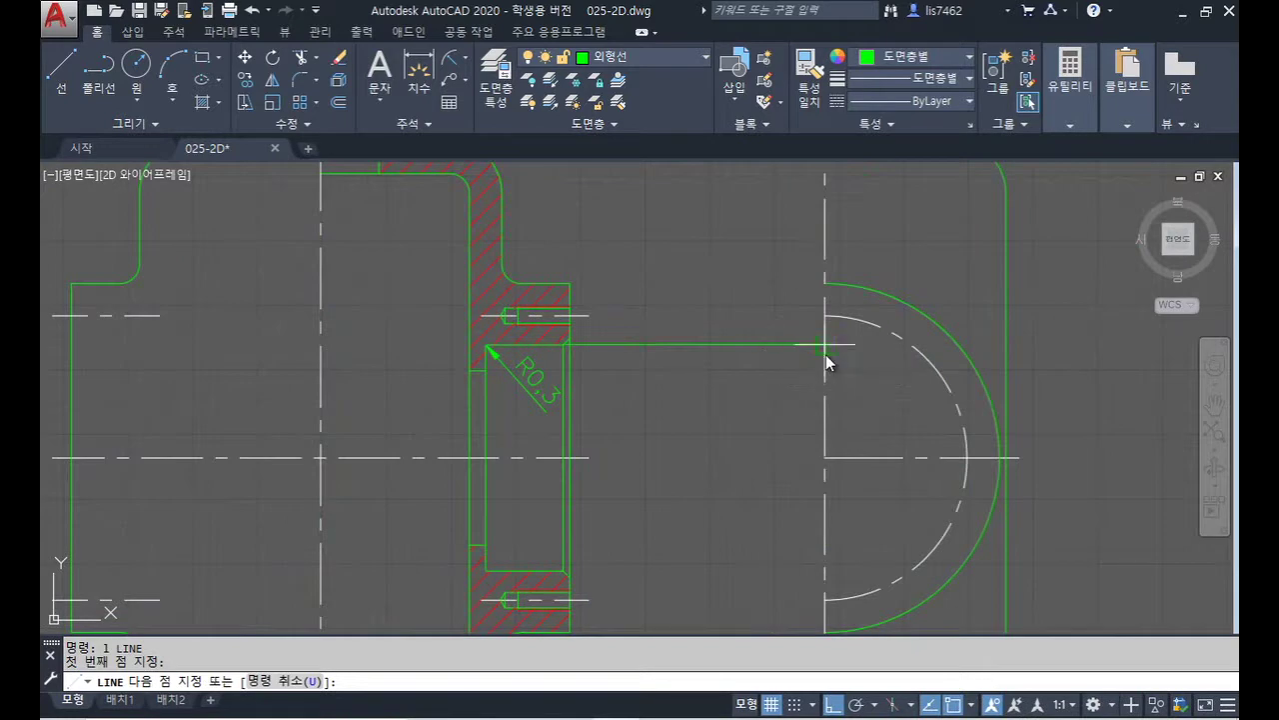
left_click(826, 347)
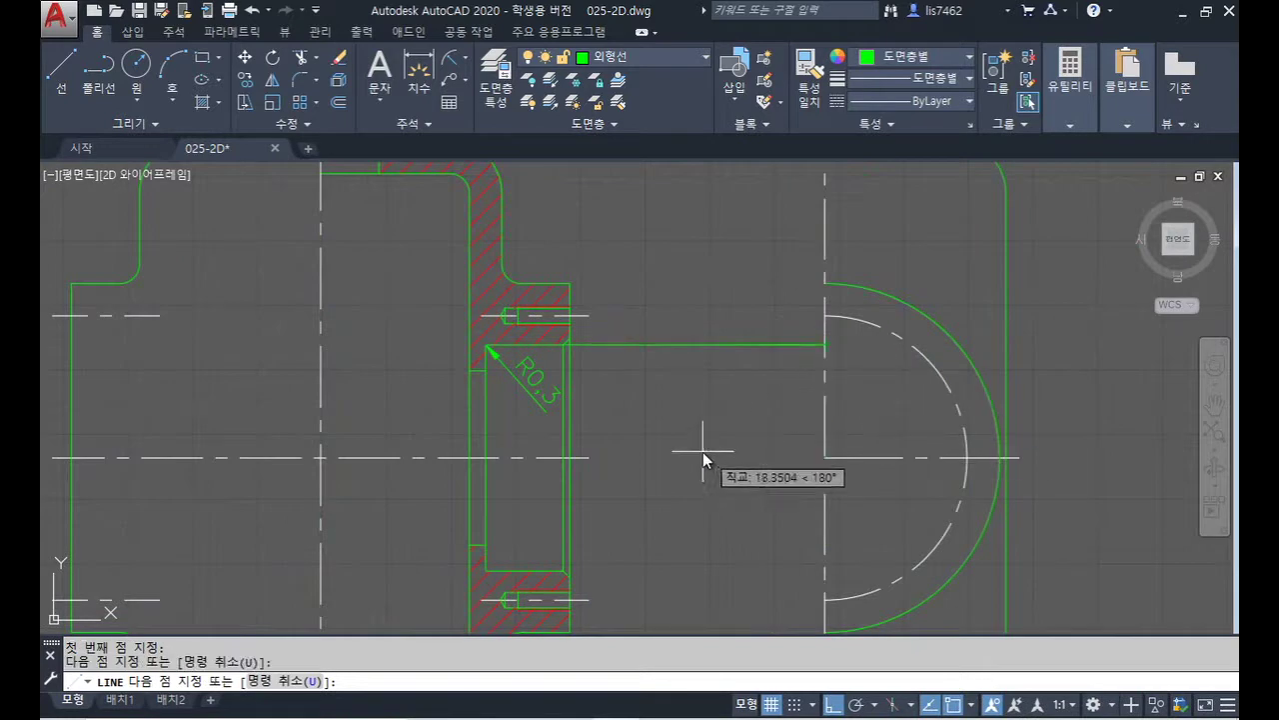
key("Return")
key("Return")
left_click(486, 370)
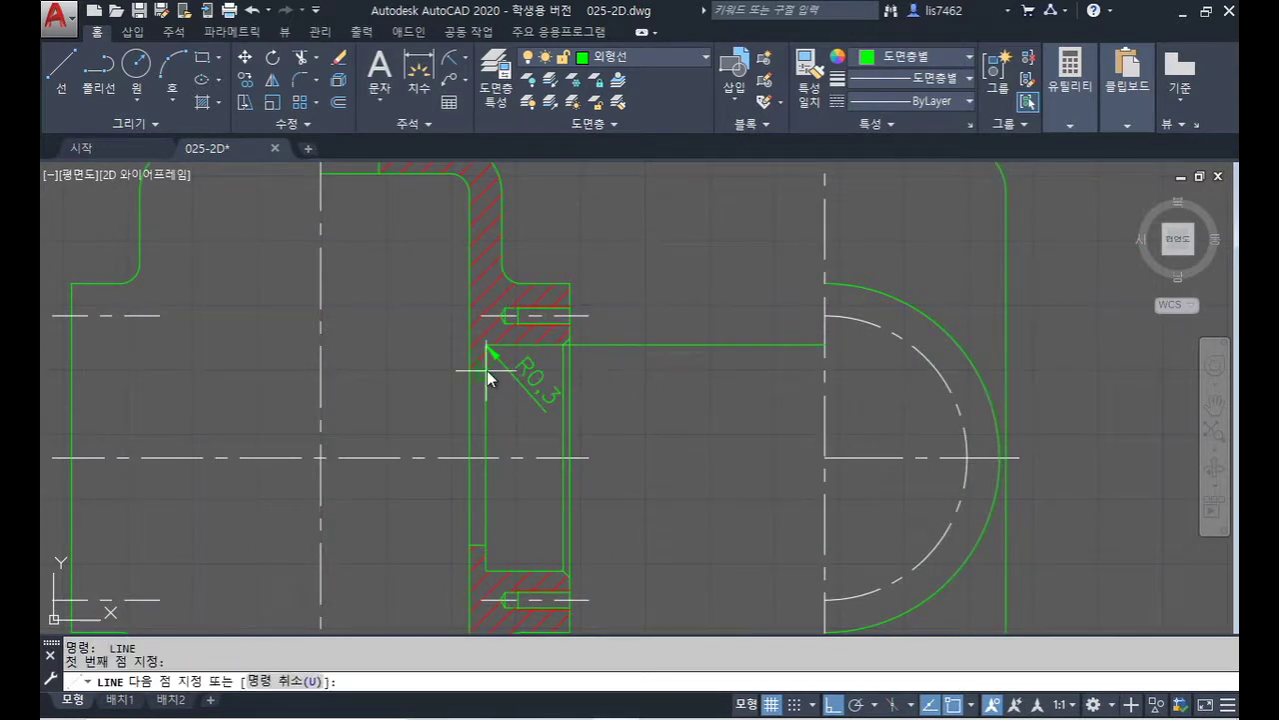
left_click(824, 370)
key("Return")
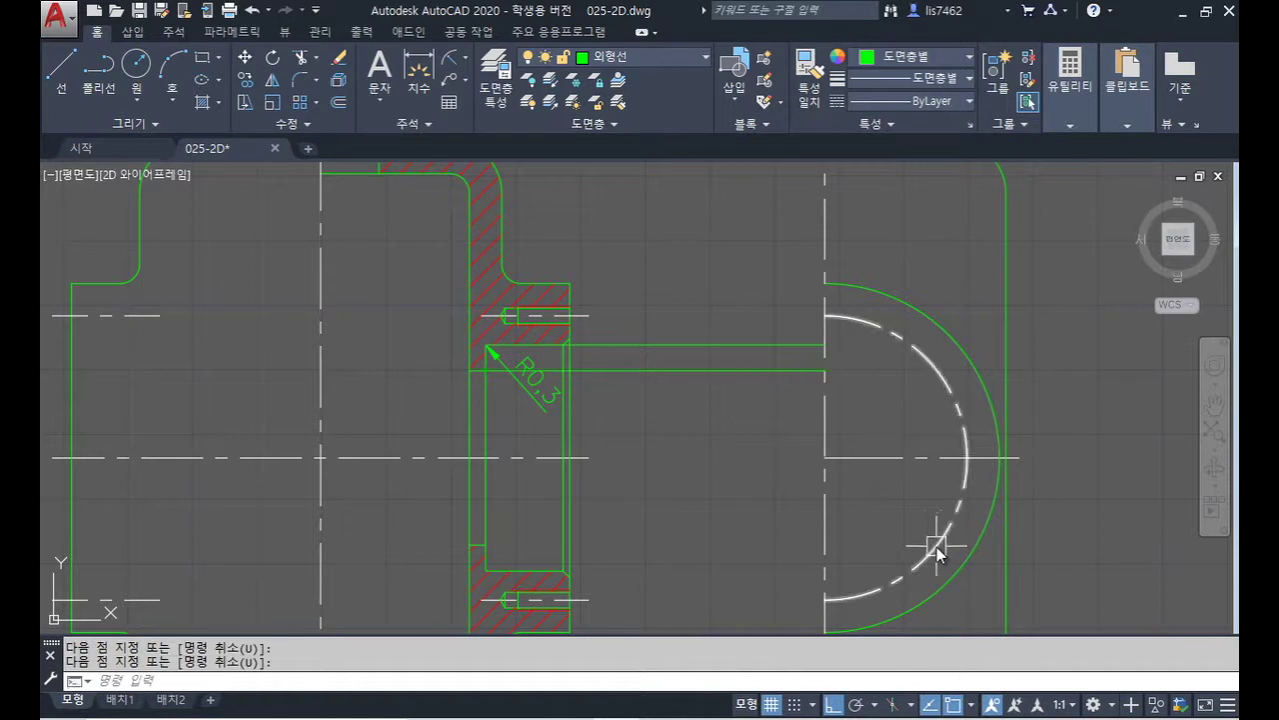
- Draw two bore circles centred where the centre line meets the side view's vertical axis, reaching the lower and upper projection lines
type("c")
key("Return")
left_click(824, 458)
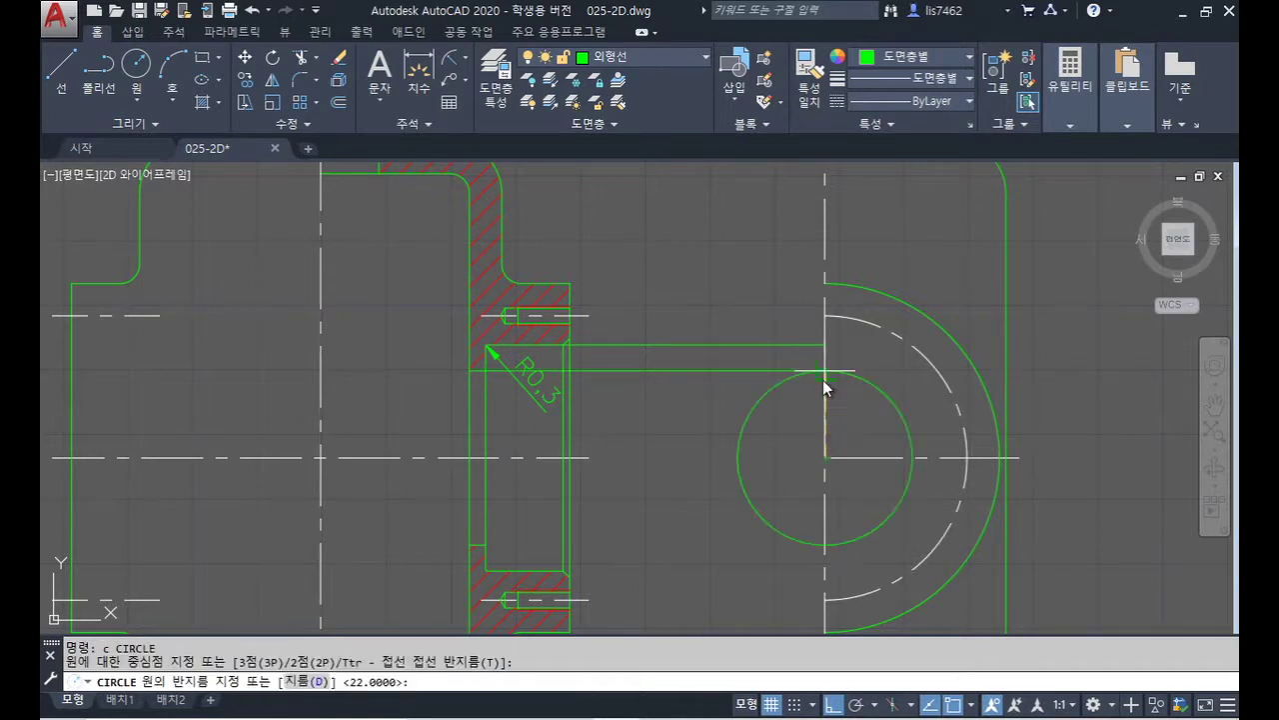
left_click(825, 371)
key("Return")
left_click(825, 457)
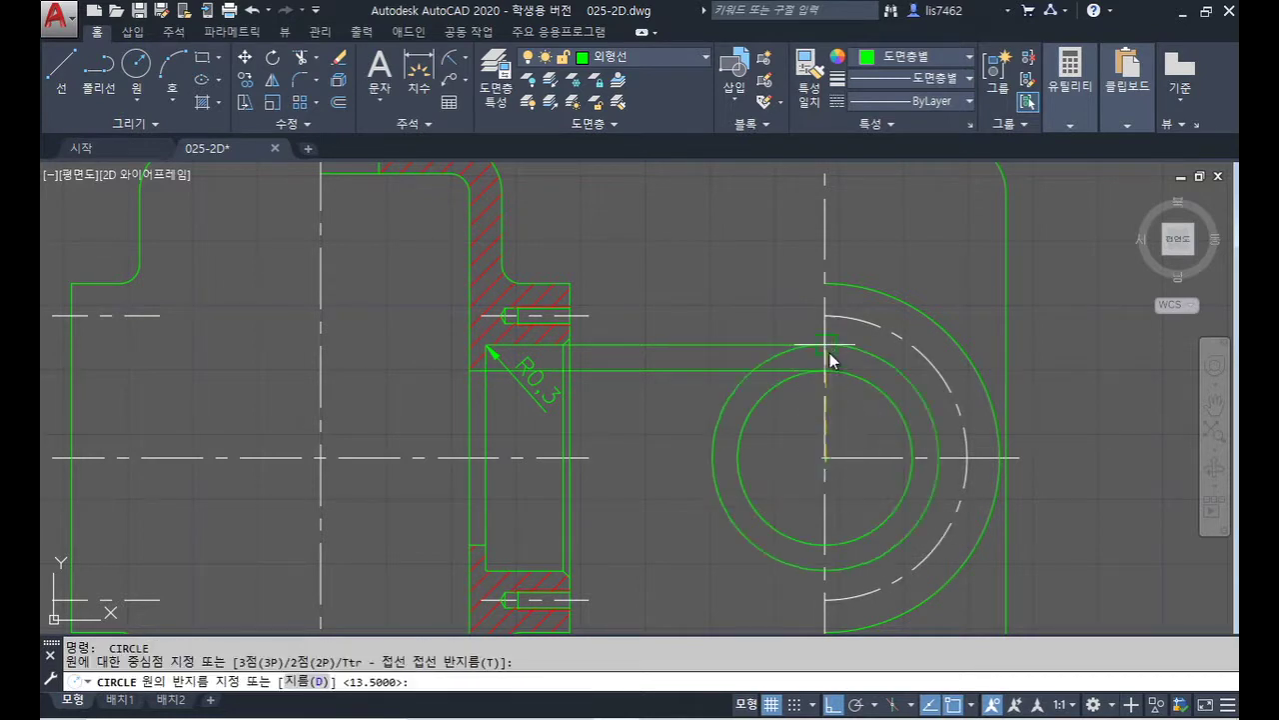
left_click(824, 345)
- Trim away the halves of both bore circles outside the side view's vertical axis and erase the two projection lines
type("tr")
key("Return")
left_click(826, 420)
key("Return")
left_click_drag(770, 448, 691, 409)
key("Escape")
left_click(757, 398)
left_click(721, 365)
key("Delete")
scroll(806, 520, "down", 2)
middle_click_drag(807, 520, 745, 445)
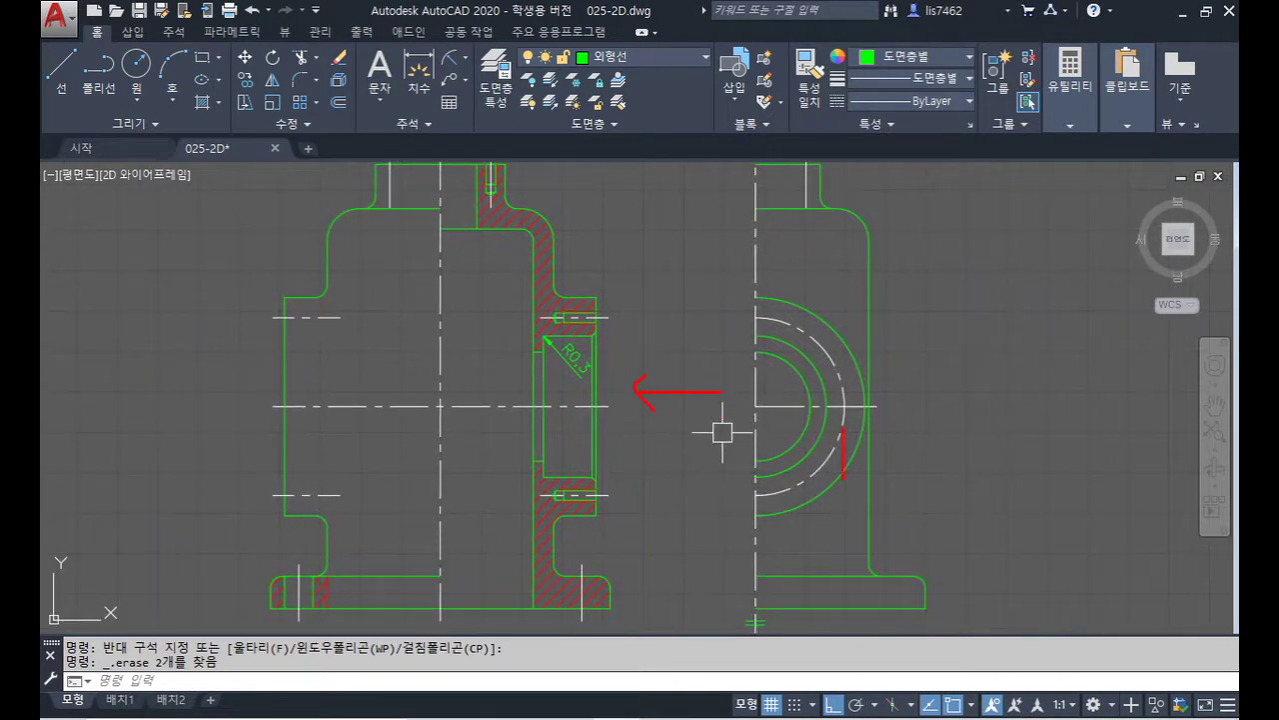
key("Escape")
- Draw a 3 mm diameter circle where the bolt circle's upper end meets the side view's vertical axis
scroll(683, 353, "up", 5)
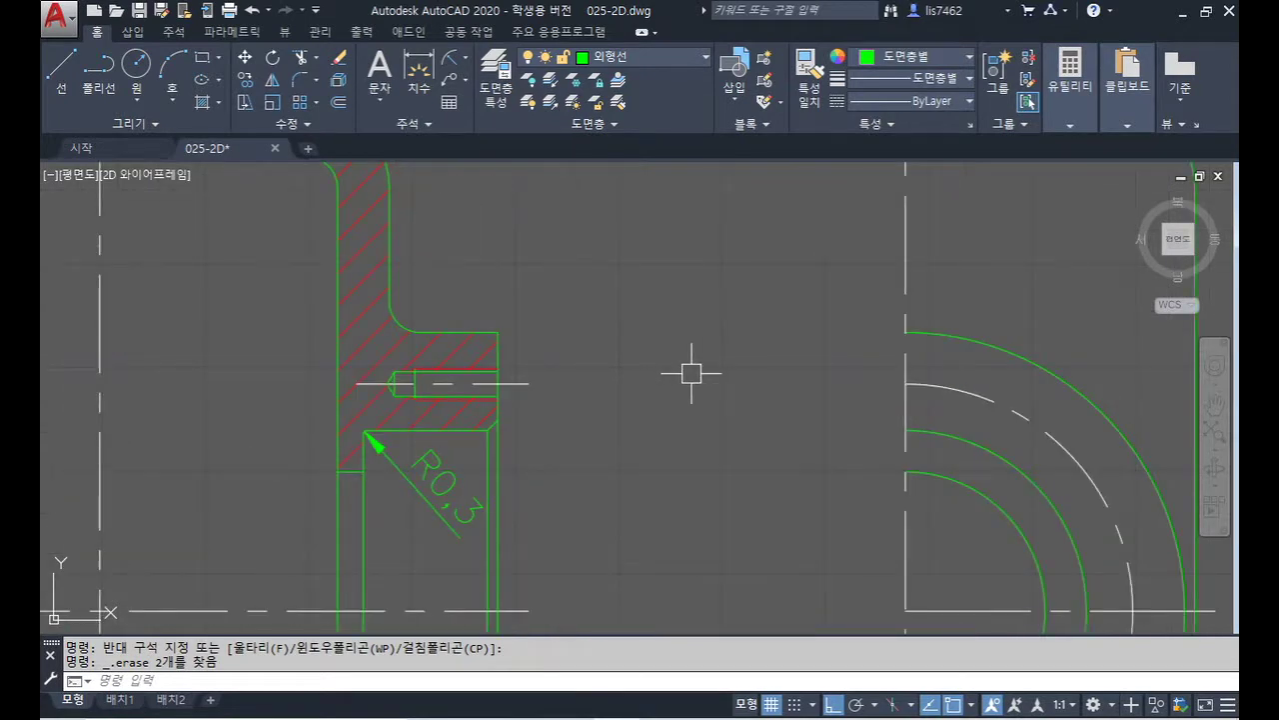
key("Return")
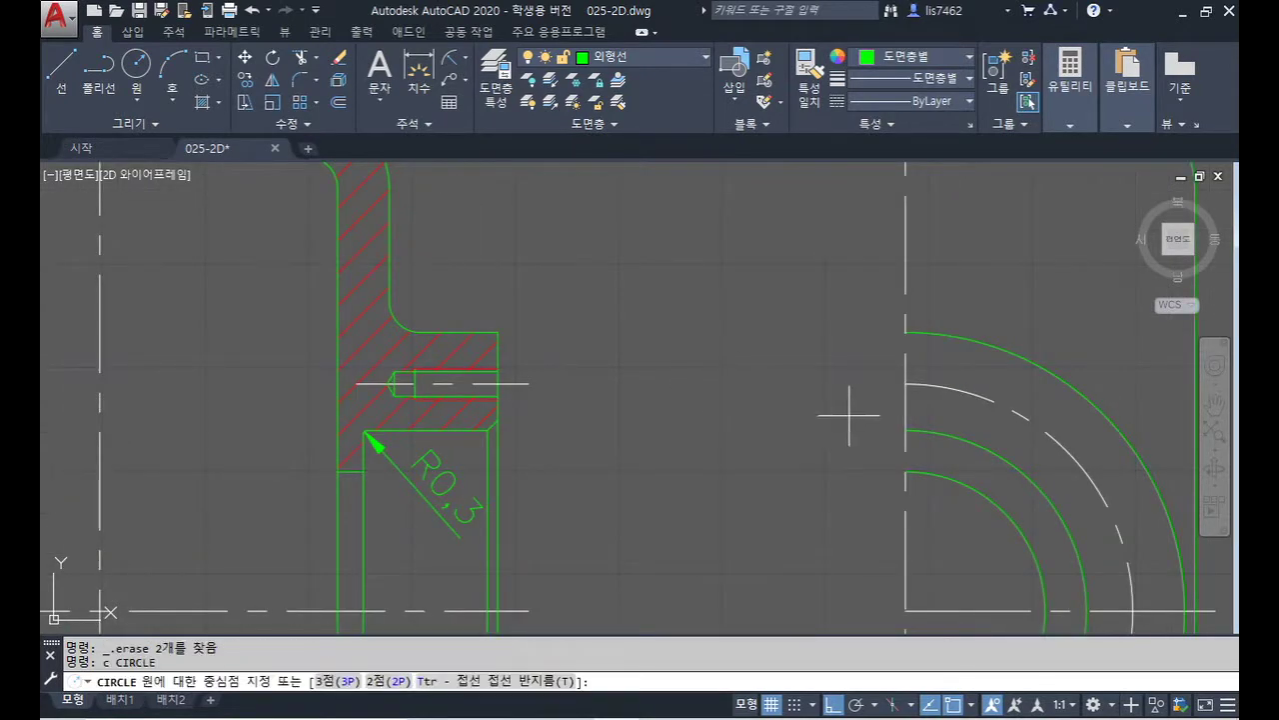
left_click(905, 384)
type("d")
key("Return")
type("3")
key("Return")
scroll(920, 383, "up", 6)
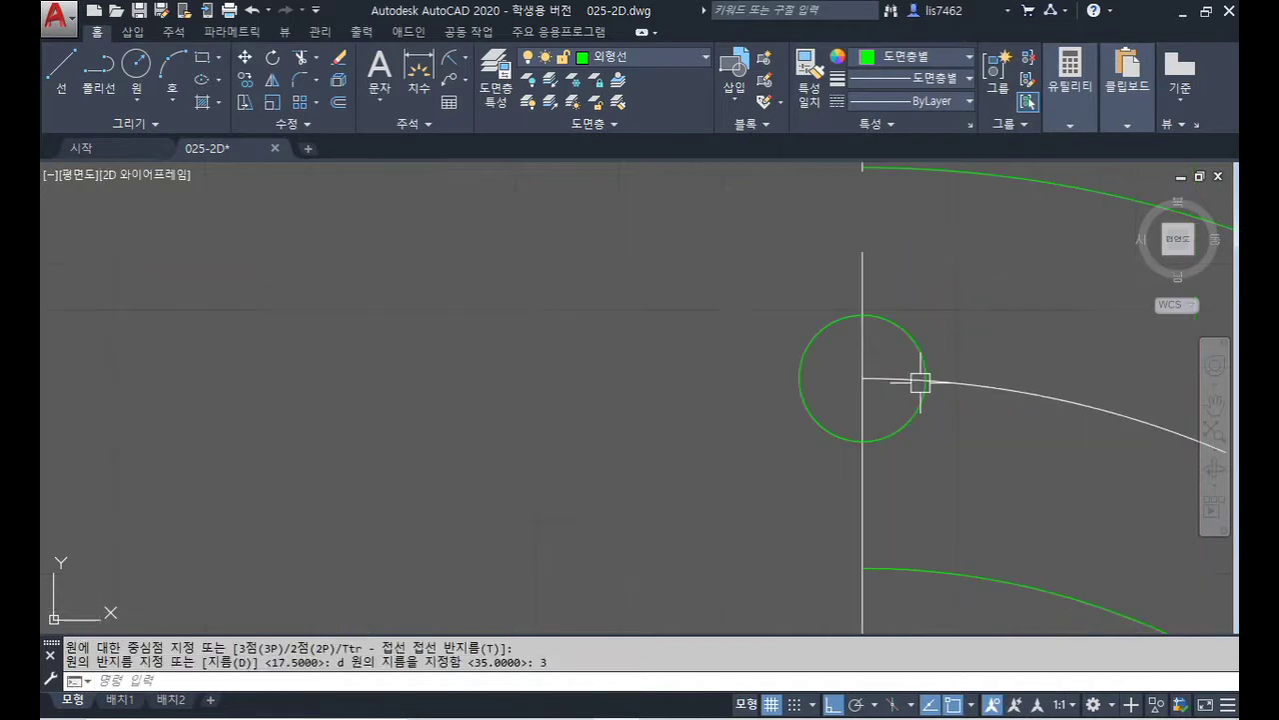
- Offset the 3 mm hole circle inward by 0.3 mm
type("o")
key("Return")
type("0.")
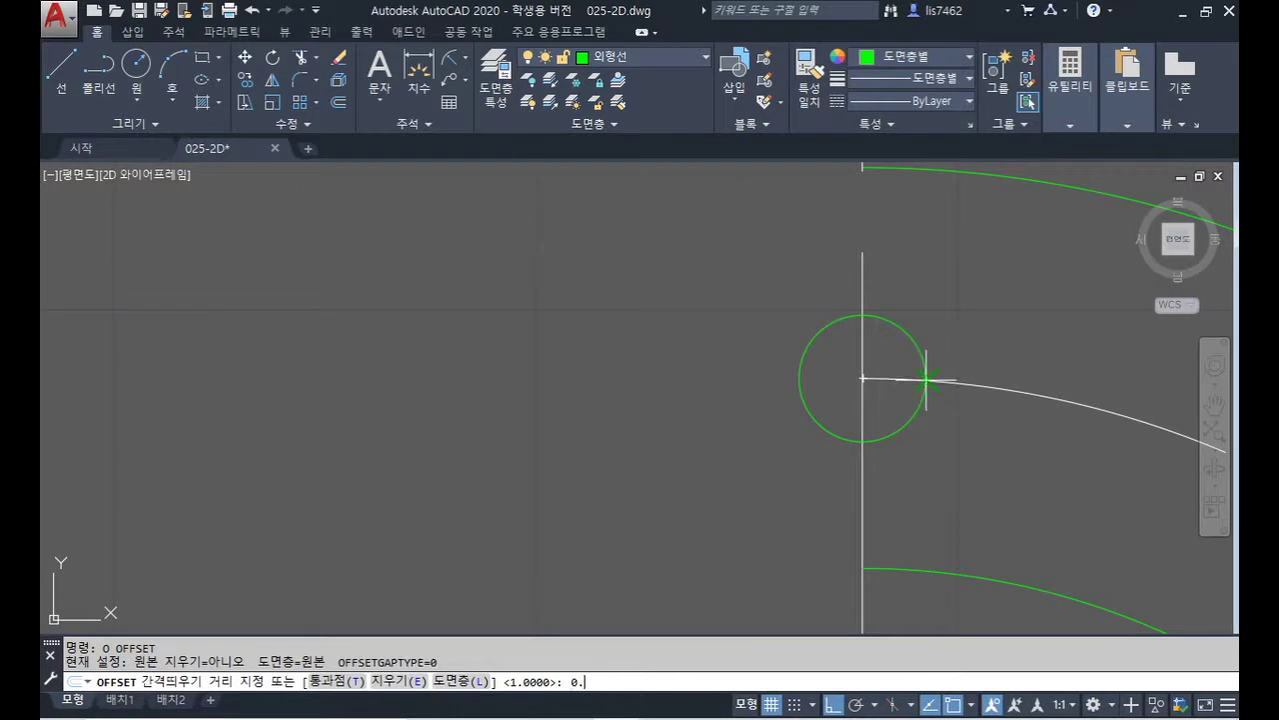
type("3")
key("Return")
left_click(905, 335)
left_click(899, 369)
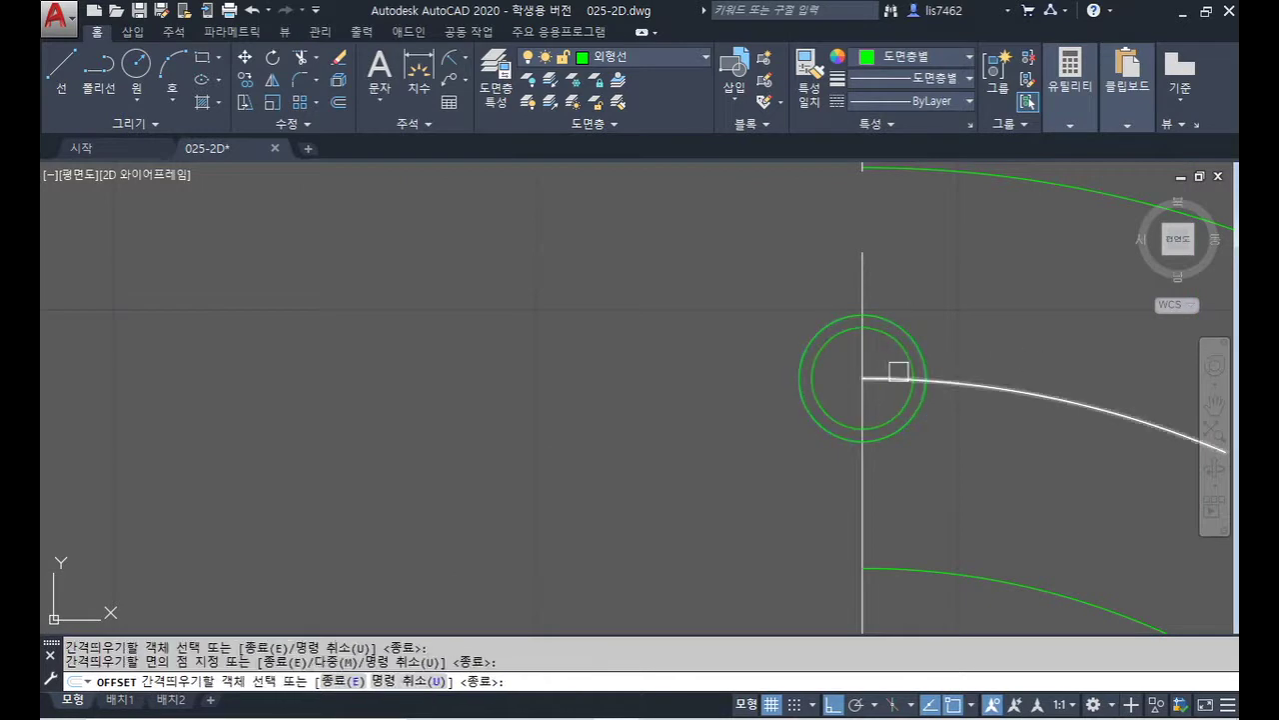
scroll(975, 373, "down", 2)
key("Return")
- Move the outer circle of the tapped hole to the red 치수선 layer
left_click(934, 350)
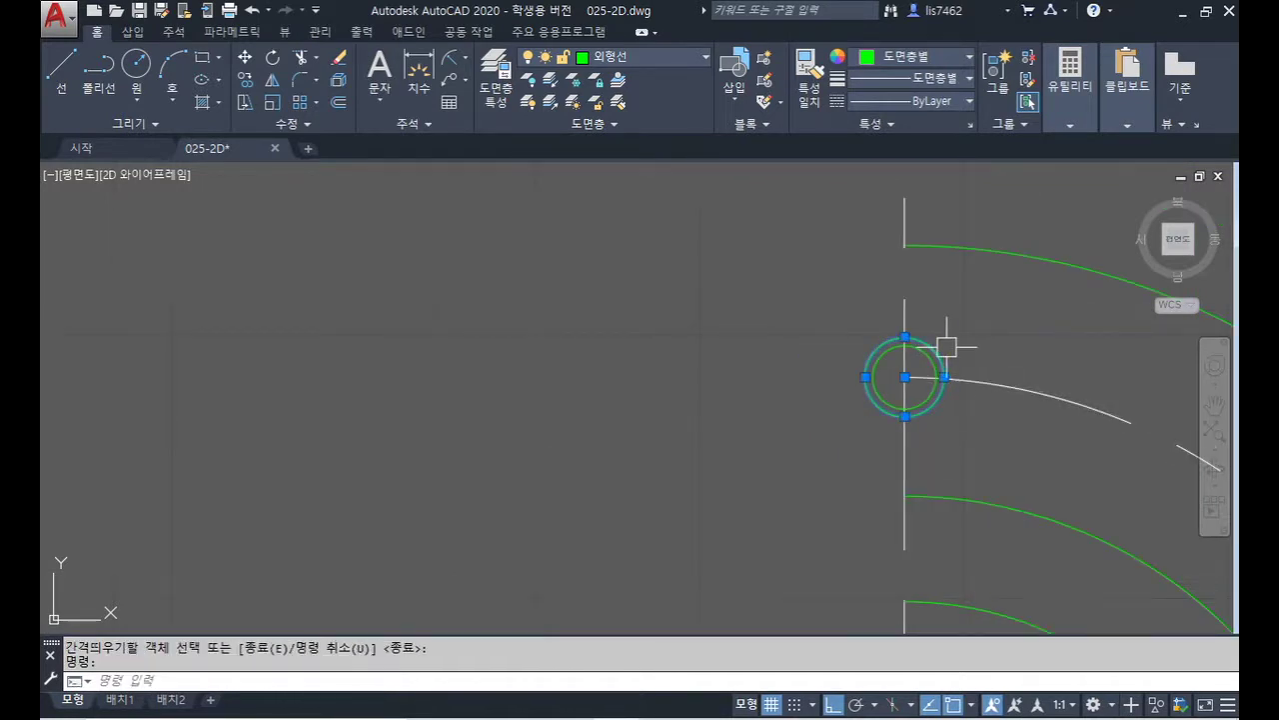
left_click(670, 63)
left_click(623, 261)
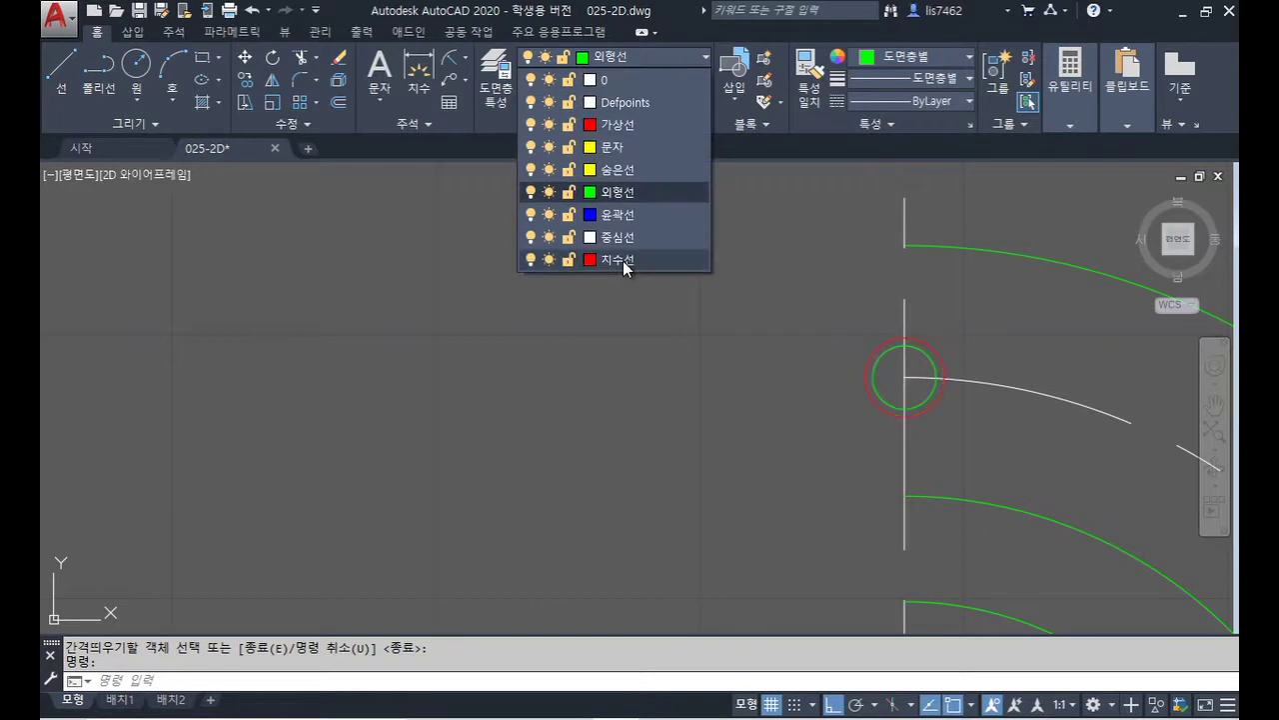
key("Escape")
- Switch to the reference image 편심구동장치.jpg in Photos, examine the side flange's upper and lower bolts, and return to the AutoCAD drawing
scroll(765, 424, "down", 3)
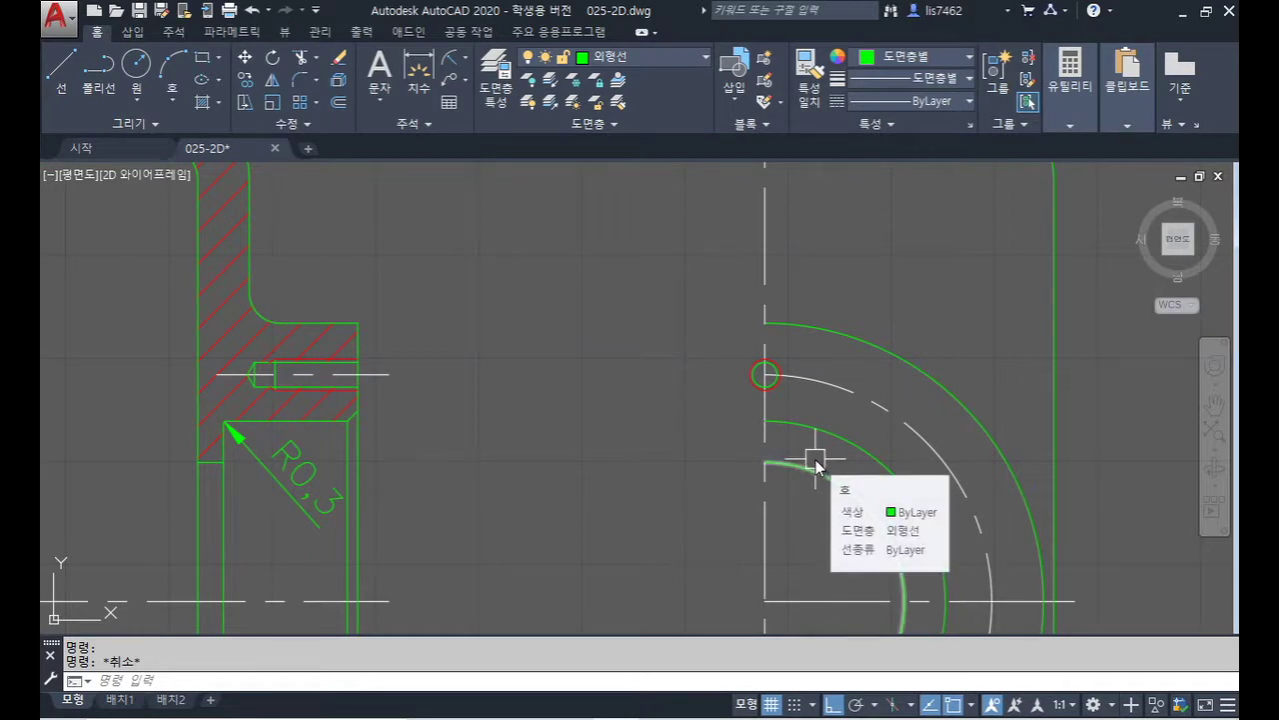
key("alt+Tab")
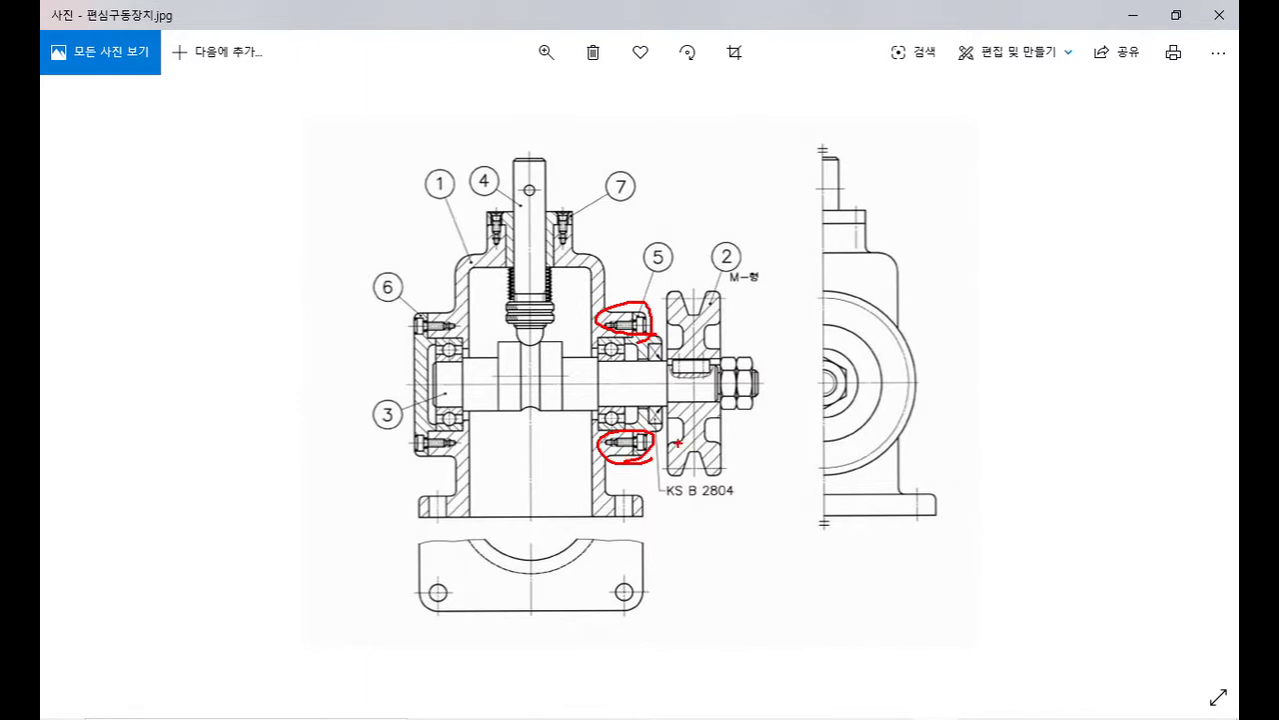
key("Escape")
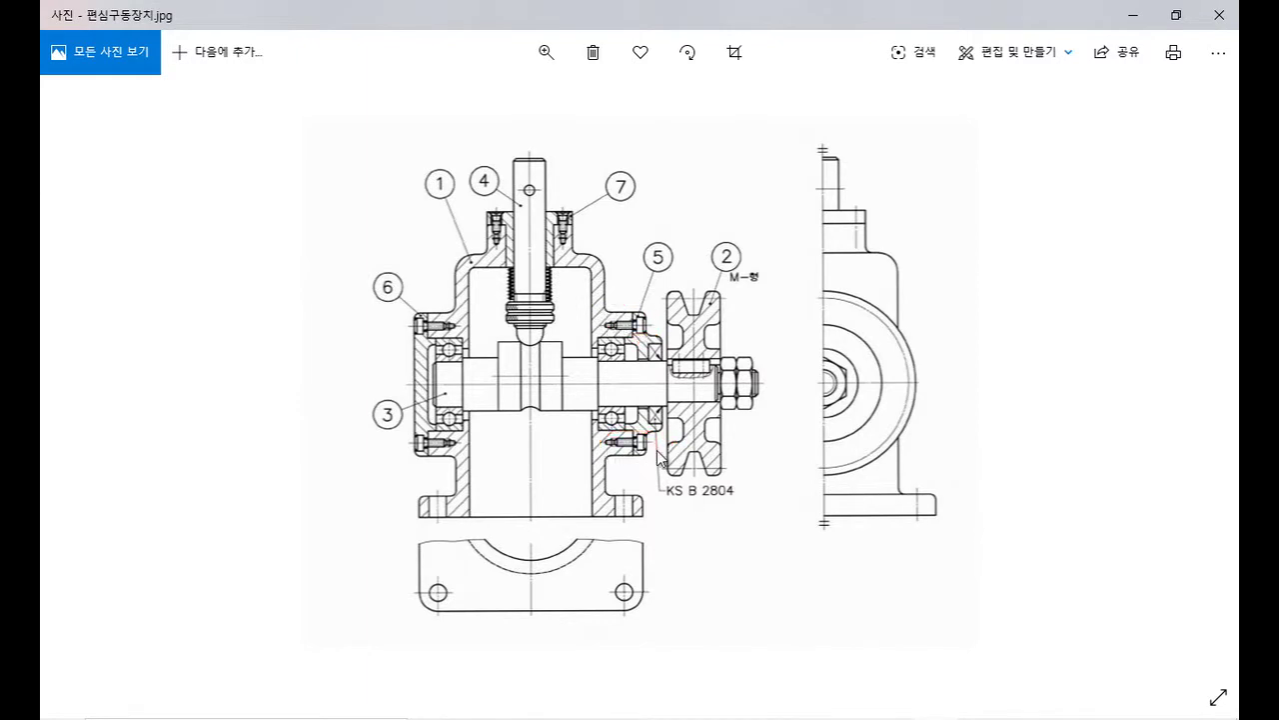
key("alt+Tab")
scroll(908, 437, "down", 3)
scroll(790, 364, "up", 2)
scroll(784, 360, "up", 2)
- Copy both tapped-hole circles from their centre to the bolt circle's crossing with the horizontal centre line and to its lower end
type("co")
key("Return")
scroll(705, 309, "up", 2)
left_click(696, 290)
left_click(758, 342)
key("Return")
scroll(765, 342, "up", 2)
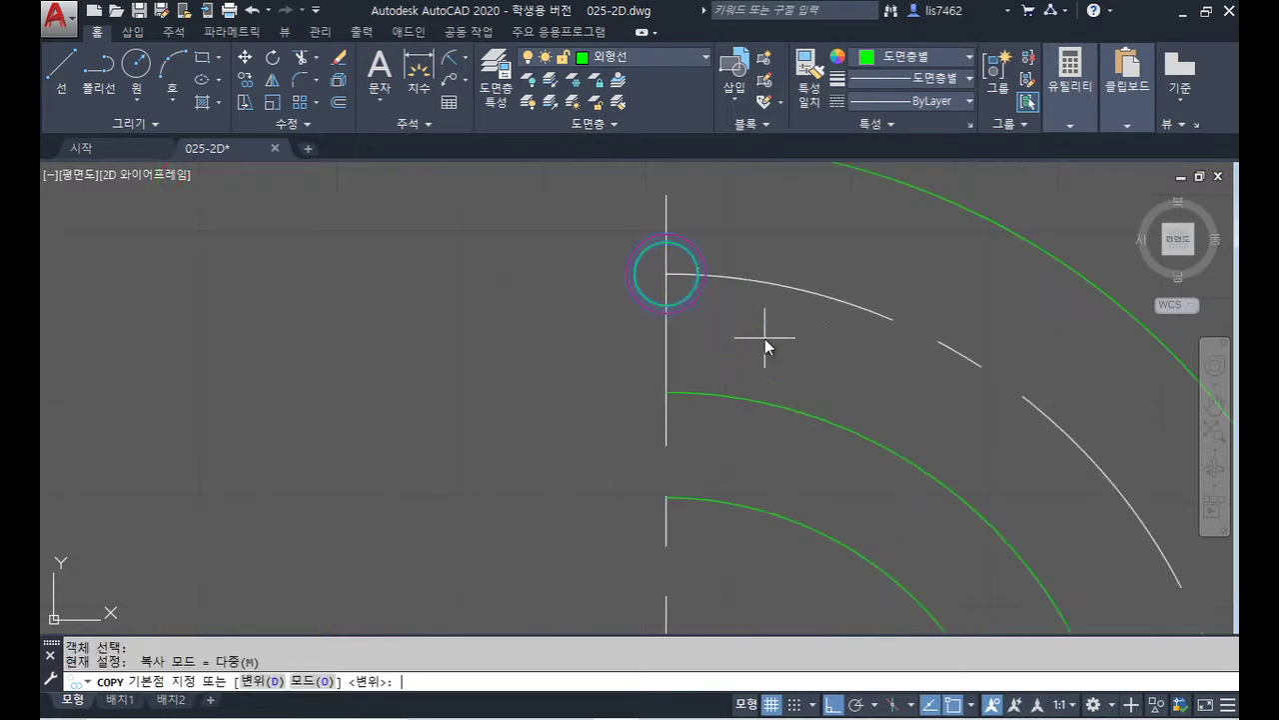
left_click(665, 274)
scroll(666, 282, "down", 5)
scroll(819, 371, "up", 1)
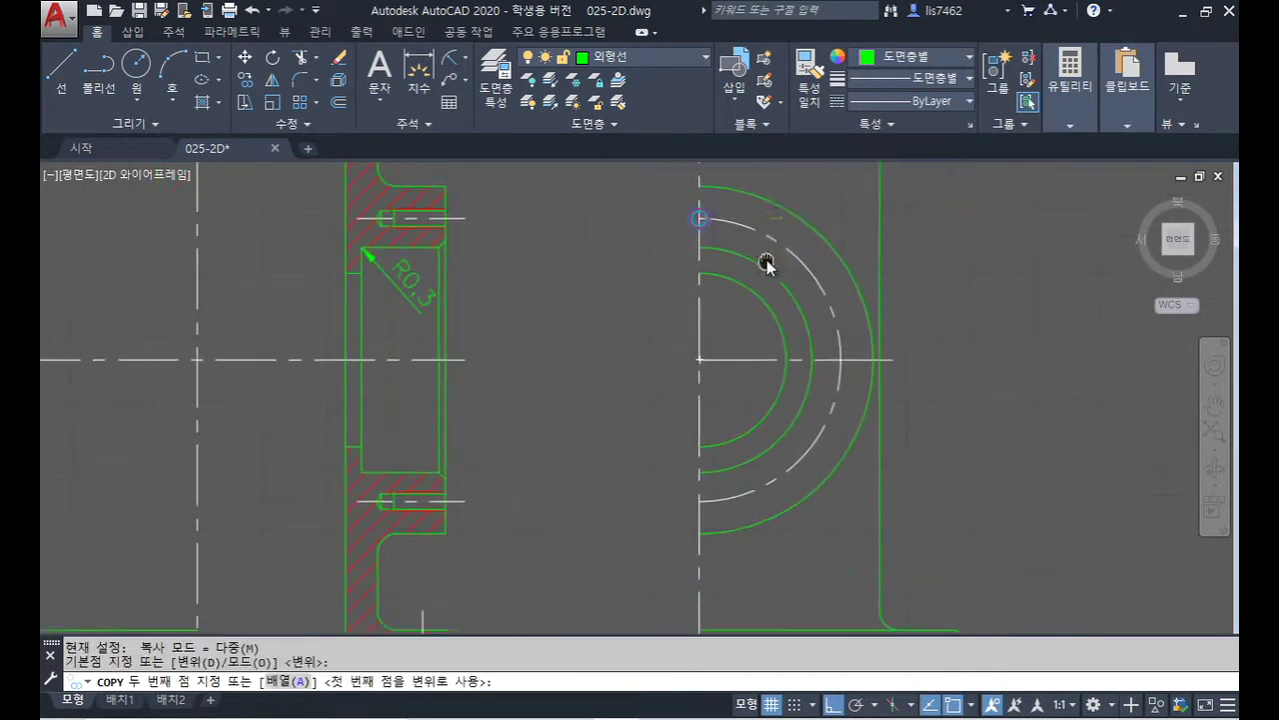
scroll(839, 388, "up", 1)
scroll(840, 388, "up", 1)
left_click(842, 347)
scroll(823, 429, "down", 2)
scroll(726, 449, "up", 1)
scroll(724, 449, "up", 1)
left_click(711, 452)
key("Return")
scroll(804, 350, "up", 1)
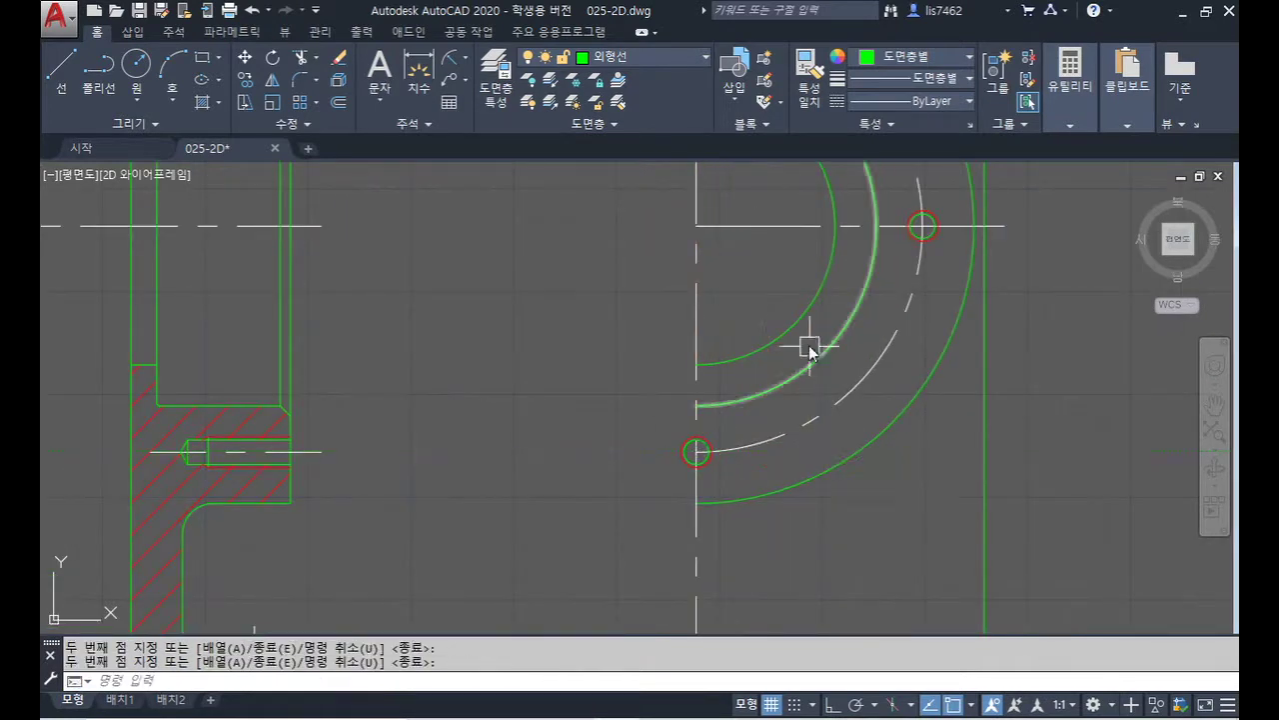
- Trim the upper and lower tapped-hole circles at the side view's vertical axis, removing their halves outside the half view
scroll(794, 390, "down", 2)
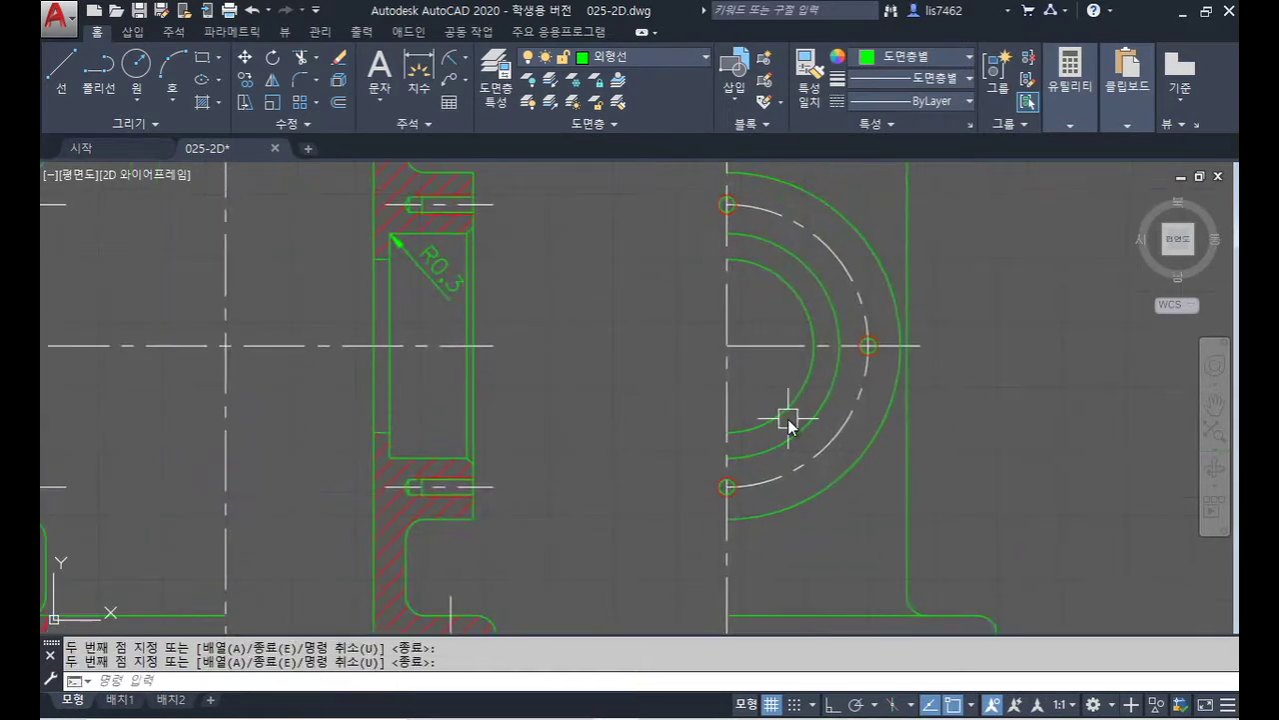
type("tr")
key("Return")
left_click(728, 289)
key("Return")
scroll(736, 204, "up", 4)
left_click(663, 323)
left_click(623, 229)
scroll(650, 333, "down", 3)
middle_click_drag(651, 334, 643, 283)
scroll(637, 425, "up", 8)
left_click(721, 364)
left_click(680, 240)
key("Return")
scroll(888, 347, "down", 8)
scroll(840, 333, "up", 6)
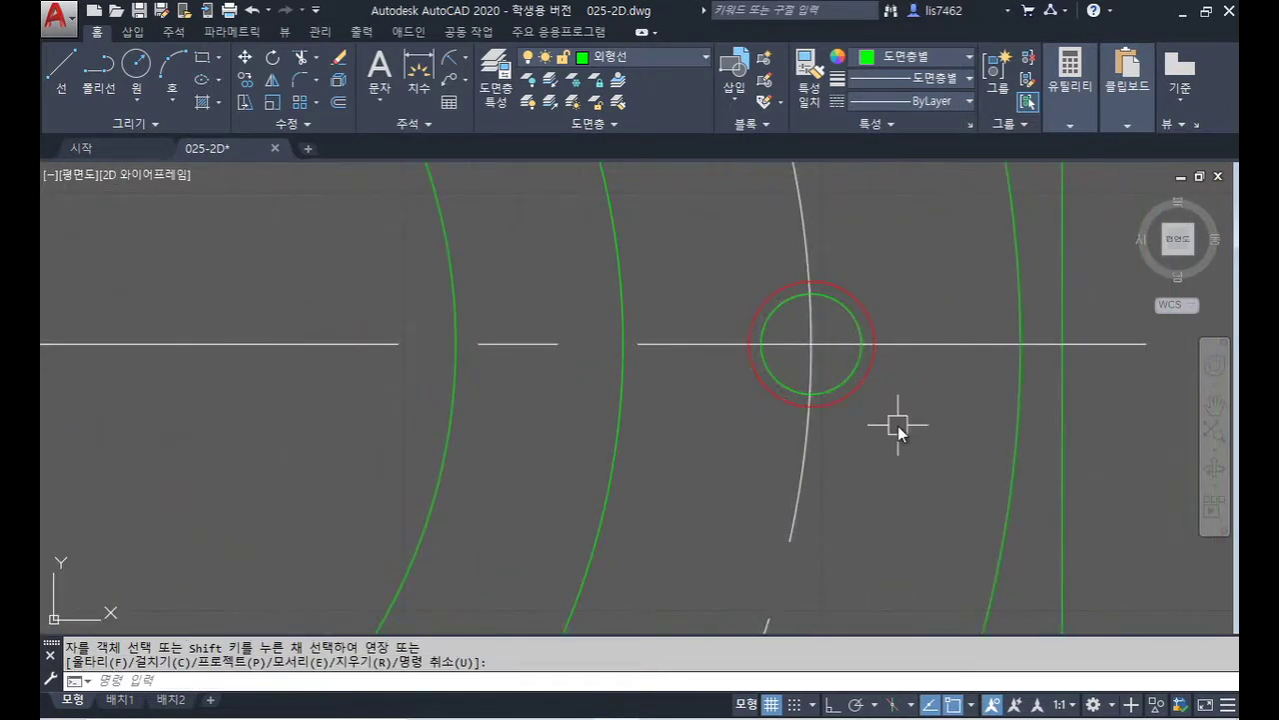
- Draw two slanted helper lines from the middle tapped hole's centre, one slightly above the horizontal centre line and one downward inside the bolt circle
type("l")
key("Return")
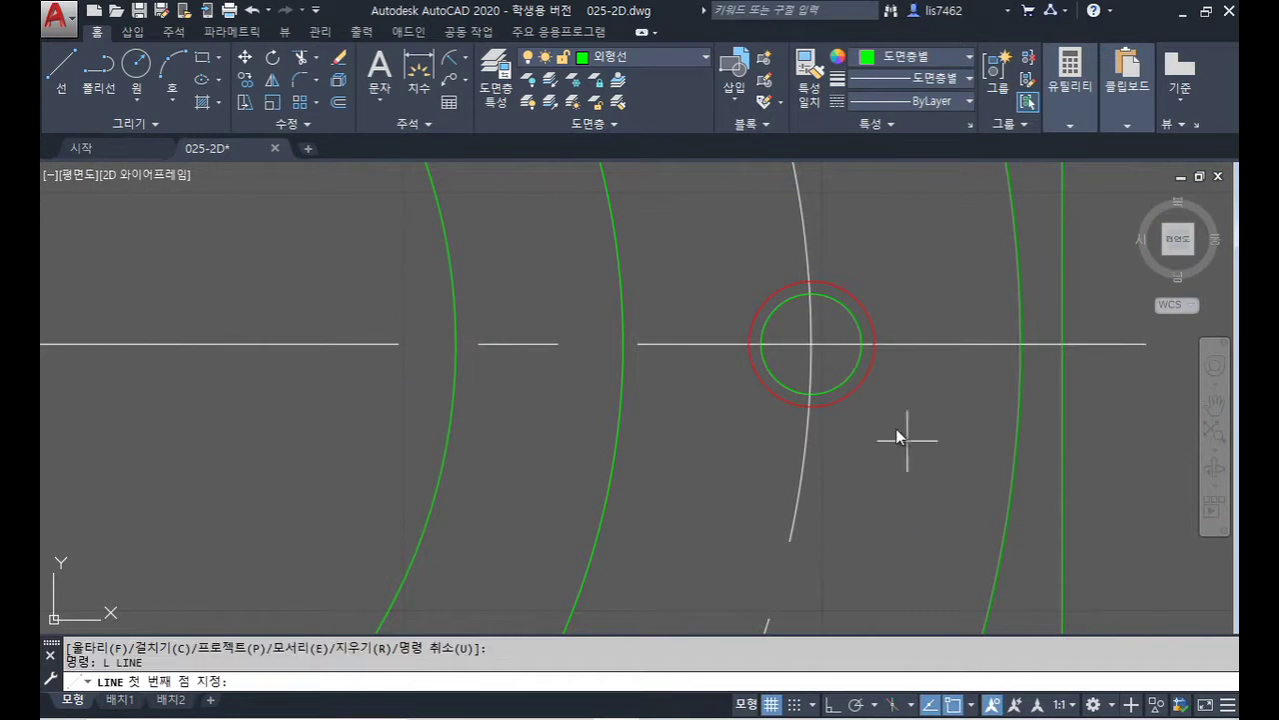
left_click(810, 344)
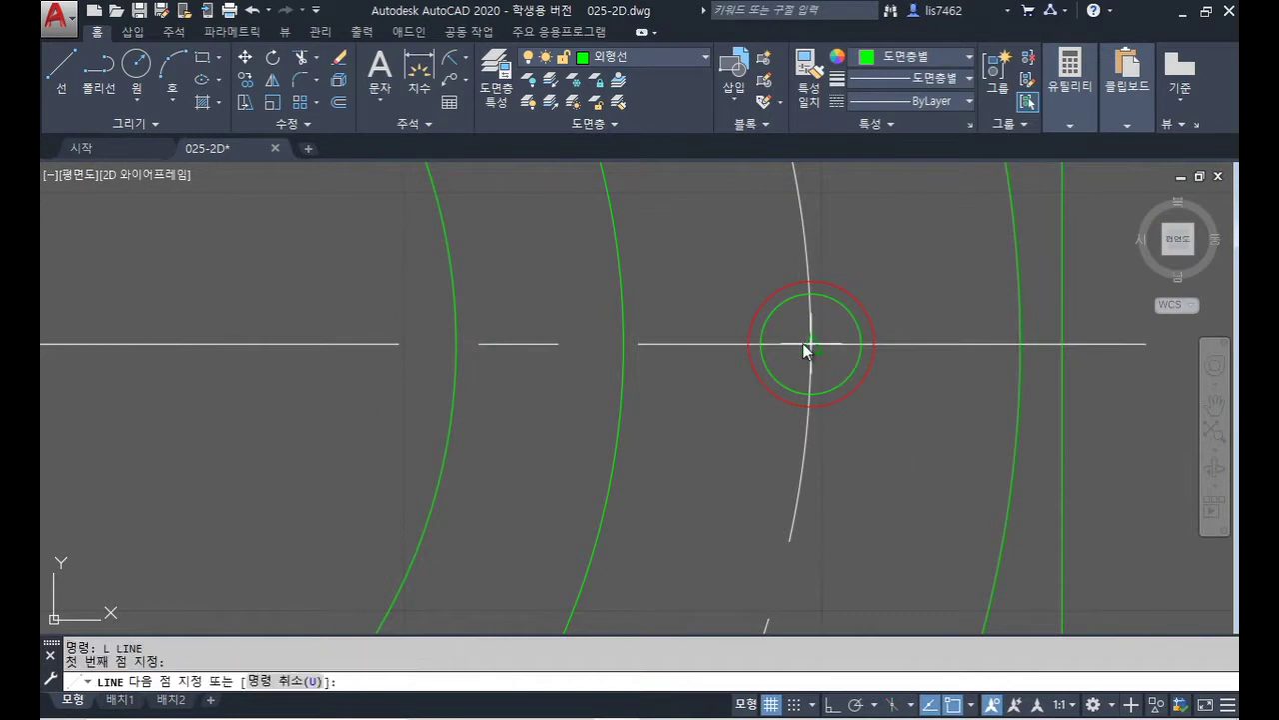
key("F8")
key("F8")
left_click(678, 332)
key("Return")
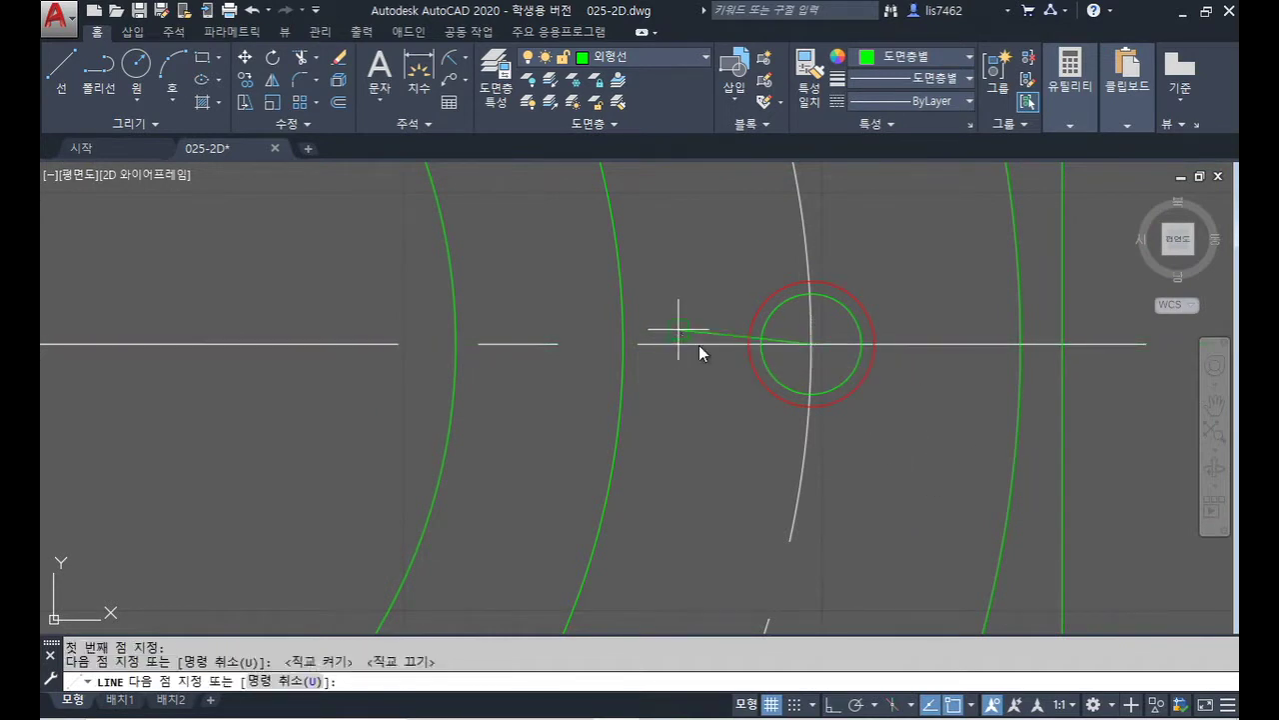
key("Return")
left_click(810, 345)
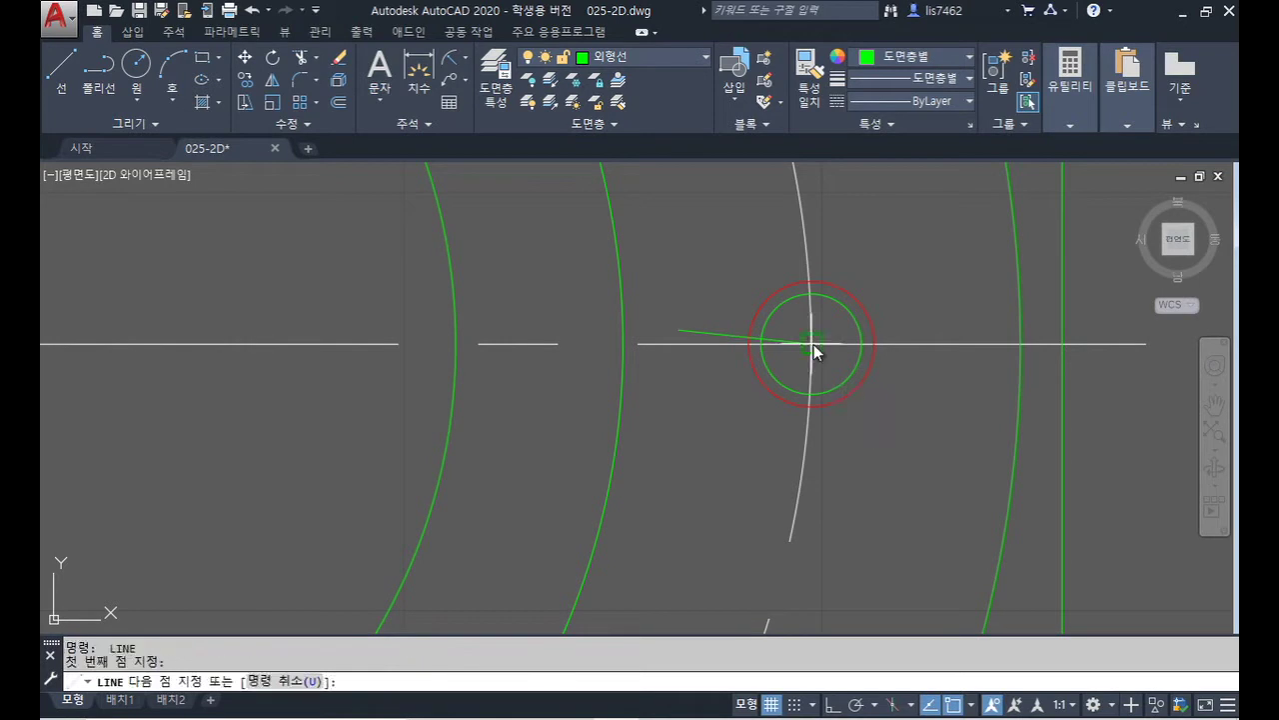
left_click(790, 452)
key("Return")
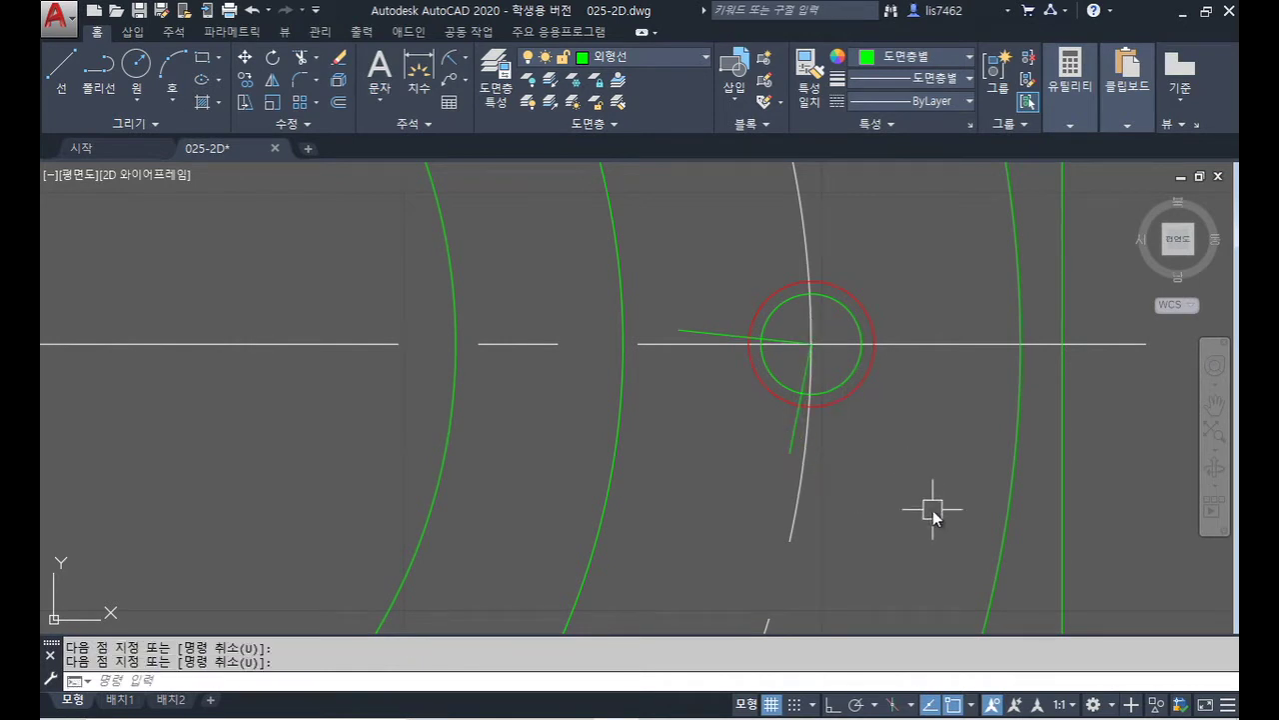
- Trim the middle hole's red thread circle between the two slanted helper lines, and erase both lines
type("tr")
key("Return")
left_click(797, 421)
left_click(700, 333)
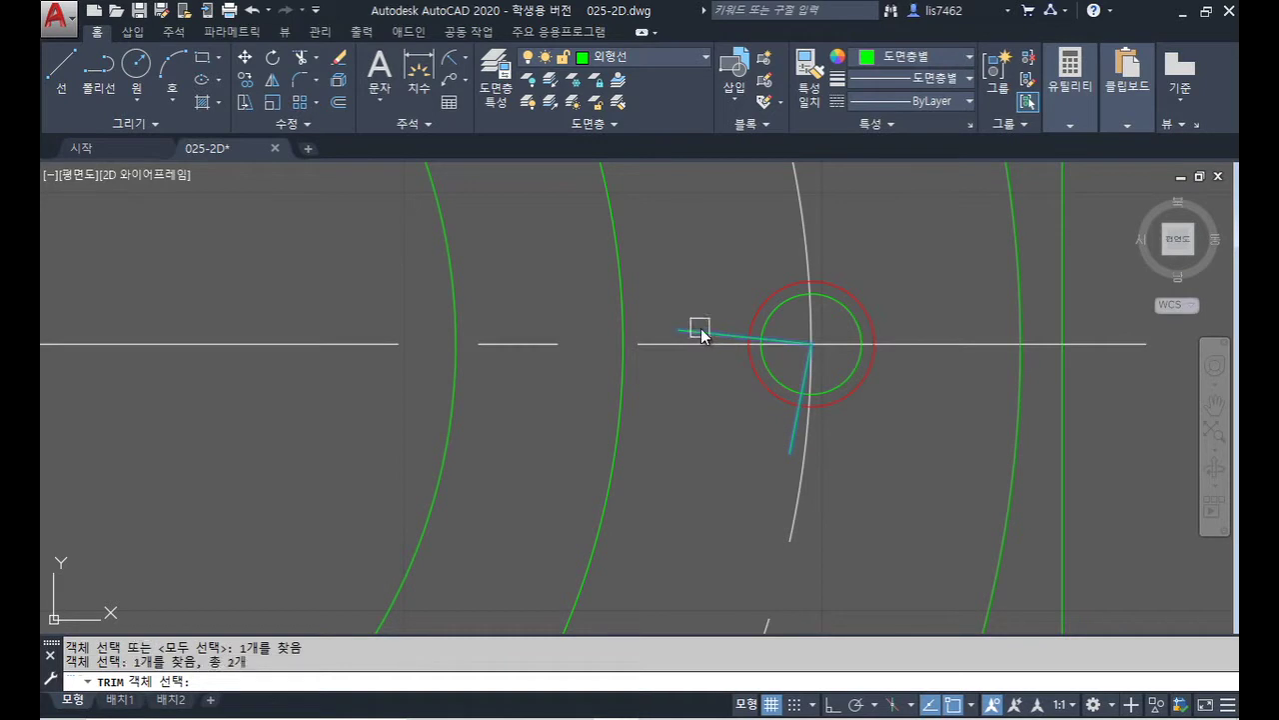
key("Return")
left_click(756, 397)
key("Return")
left_click(791, 427)
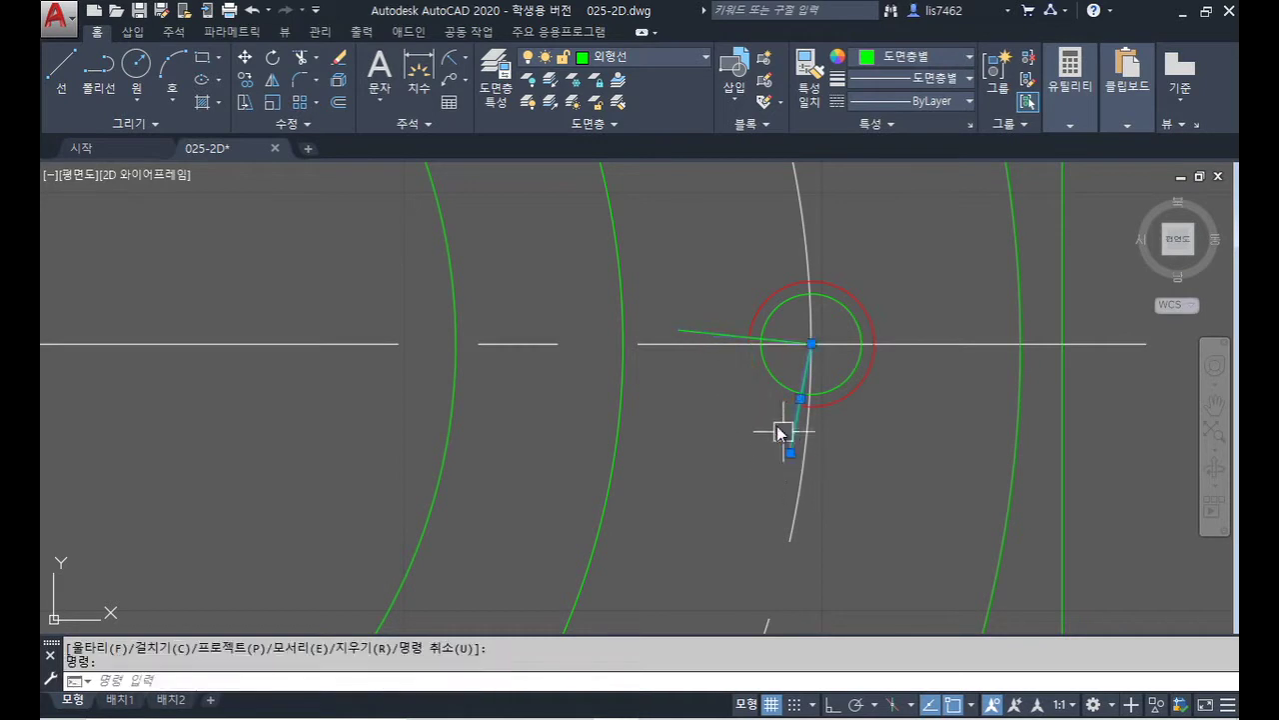
left_click(704, 333)
key("Delete")
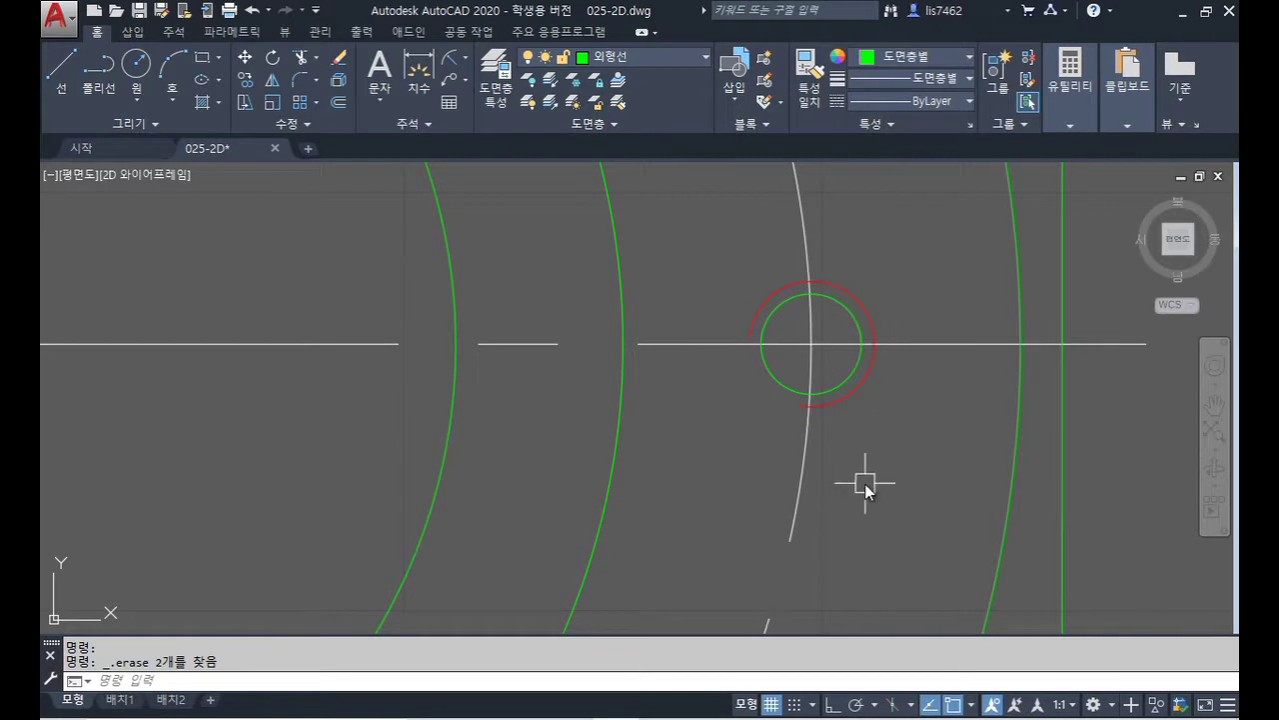
- Copy the front view's hatched-side base hole centre line to the side view's base, using the vertical axes' base points as reference
scroll(880, 458, "down", 5)
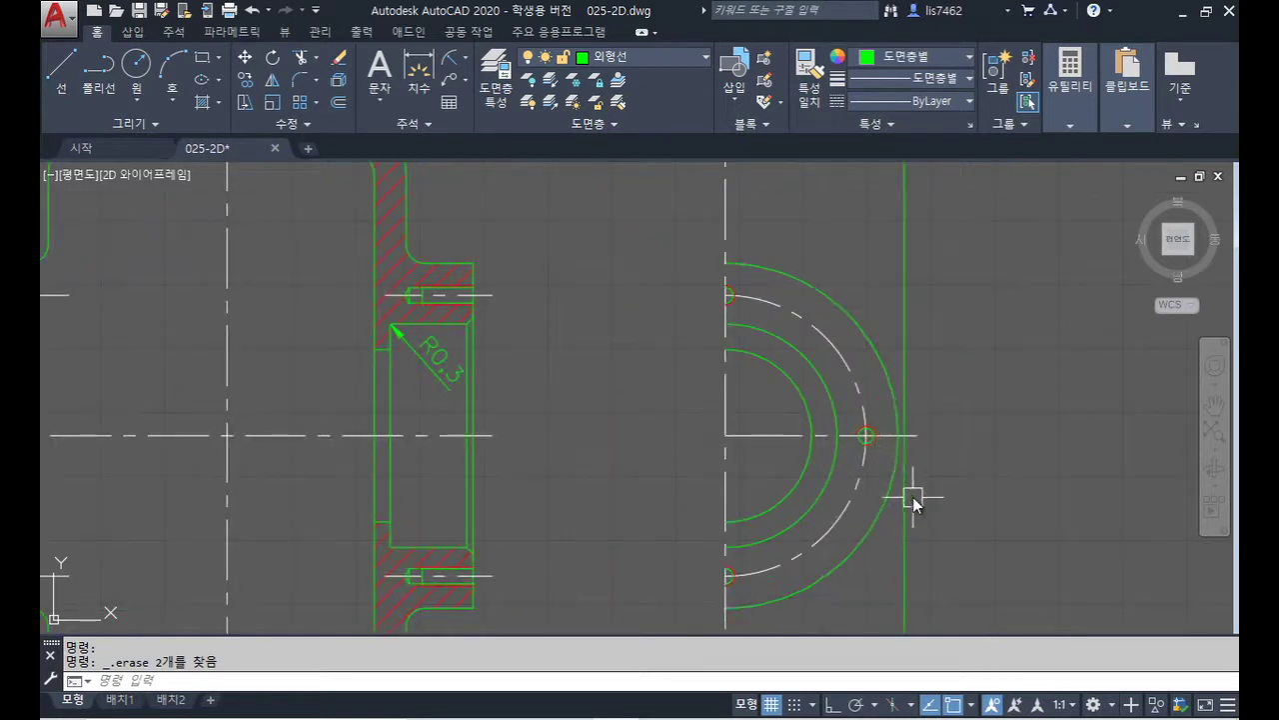
middle_click_drag(918, 500, 885, 380)
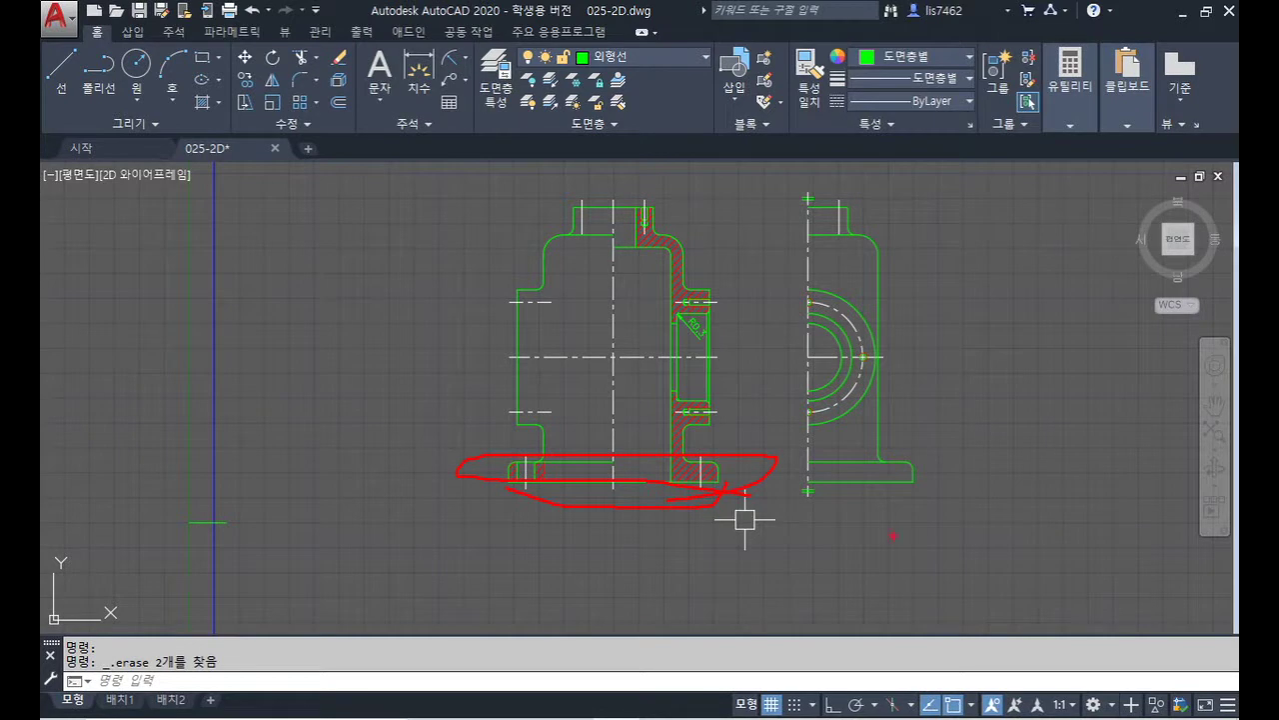
key("Escape")
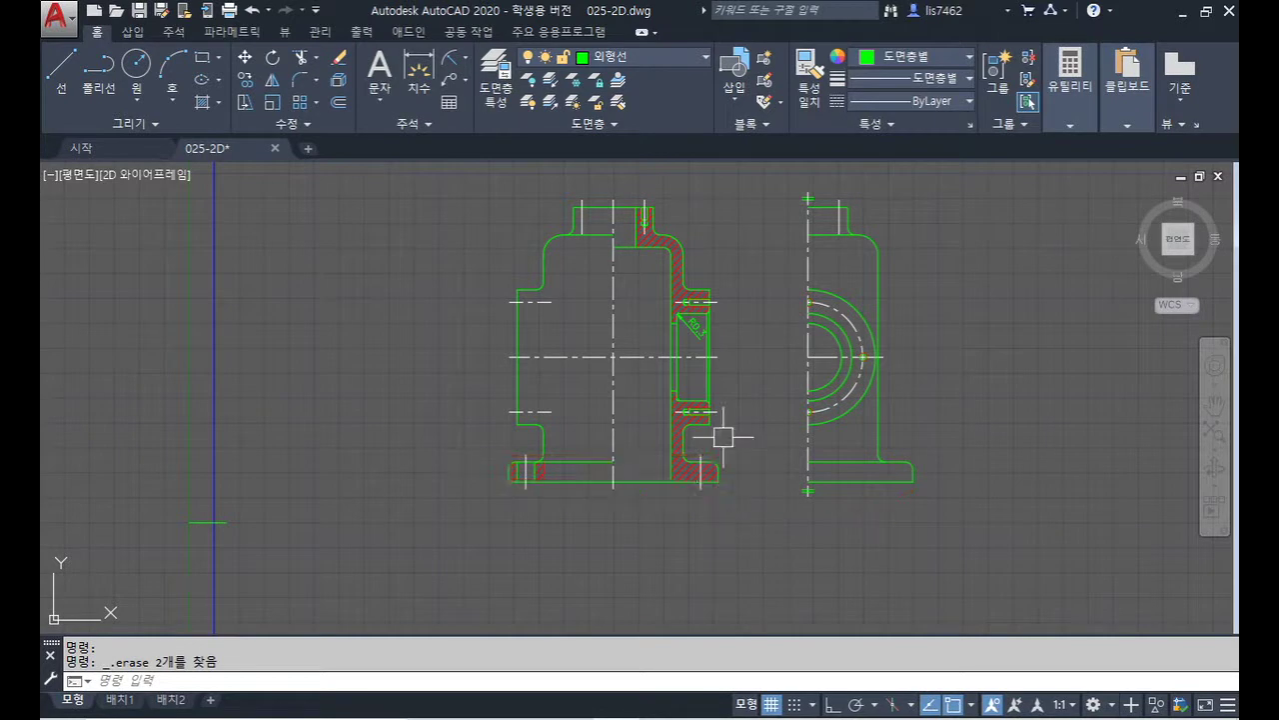
type("c")
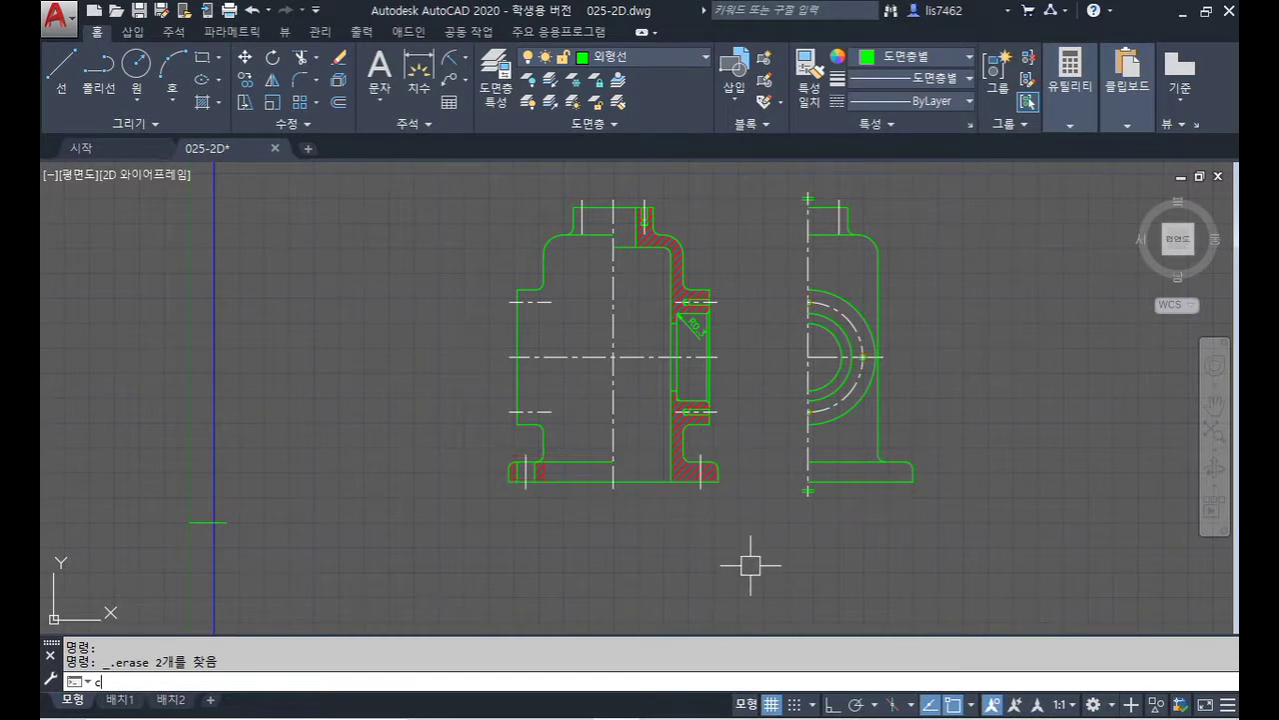
type("o")
key("Return")
scroll(707, 430, "up", 4)
left_click(696, 493)
key("Return")
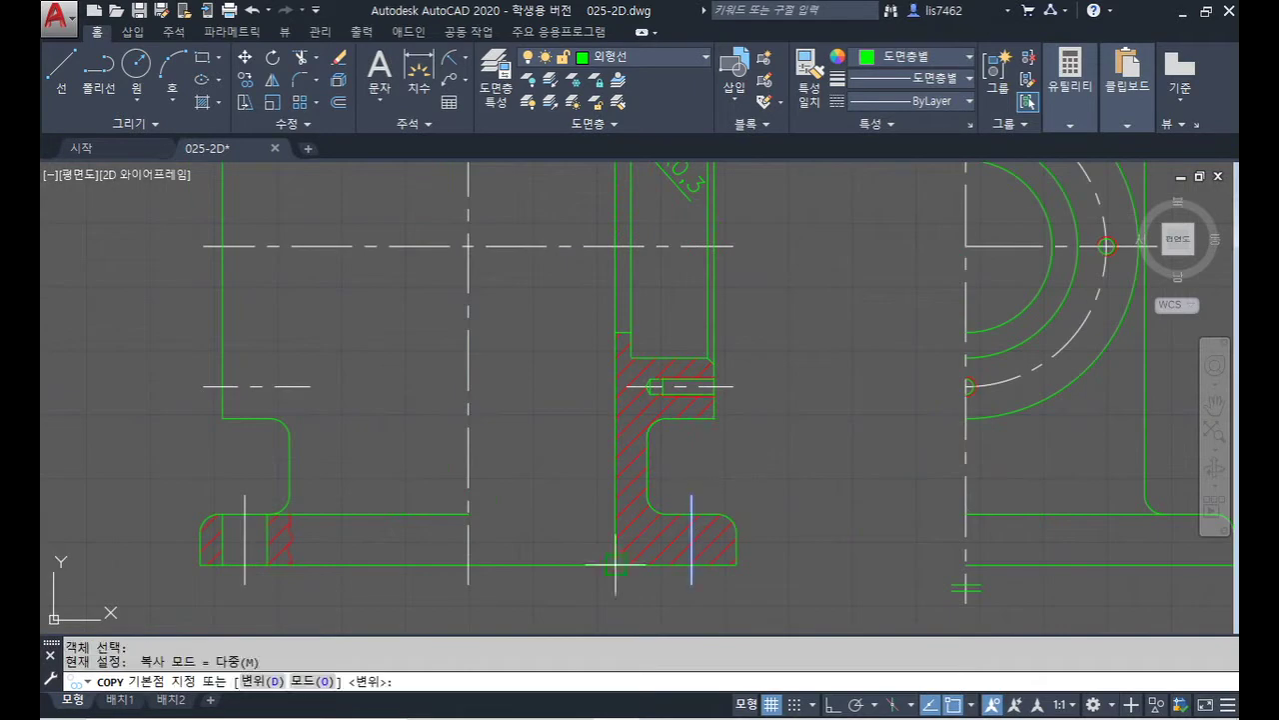
left_click(468, 565)
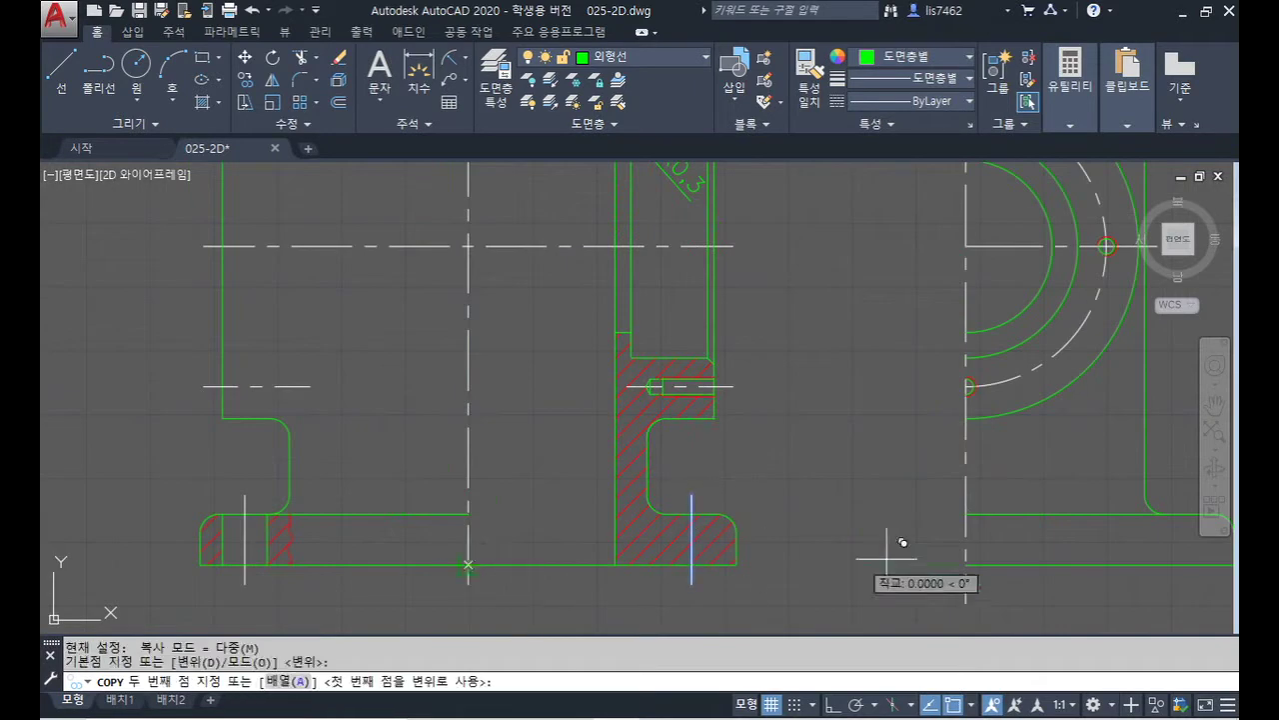
left_click(983, 547)
key("Return")
scroll(979, 549, "down", 6)
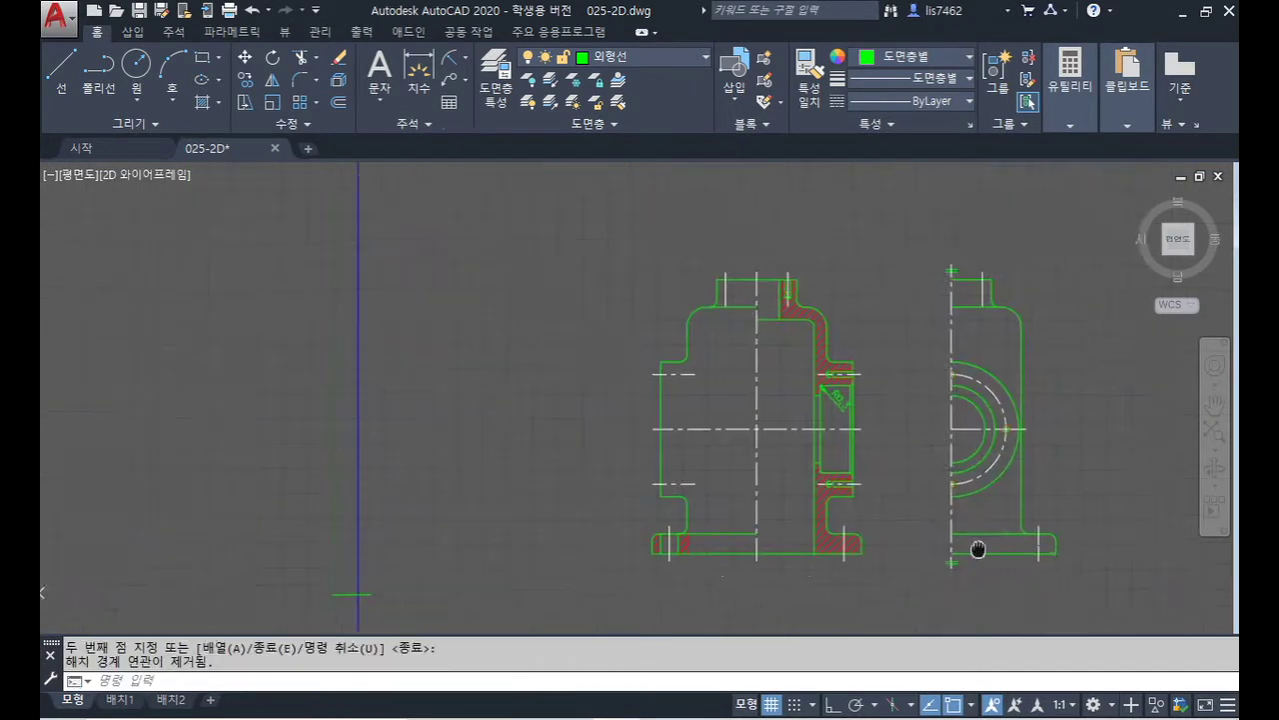
scroll(973, 515, "up", 1)
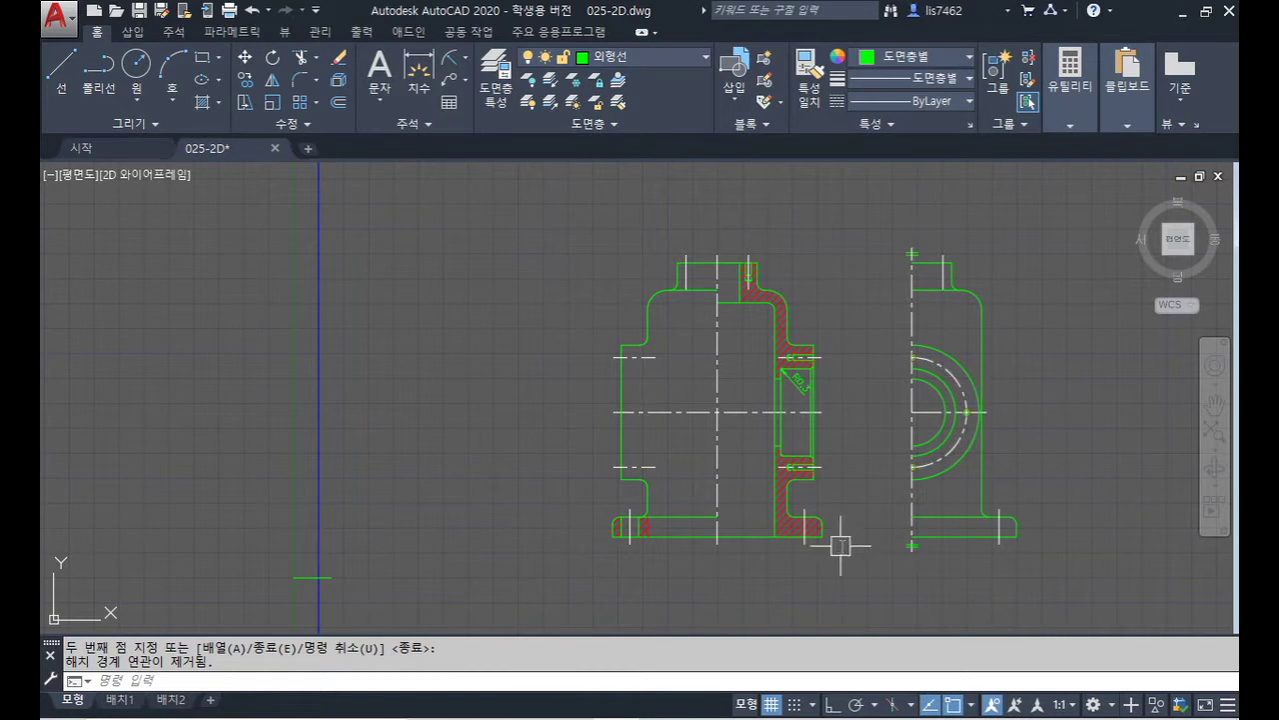
scroll(877, 503, "down", 2)
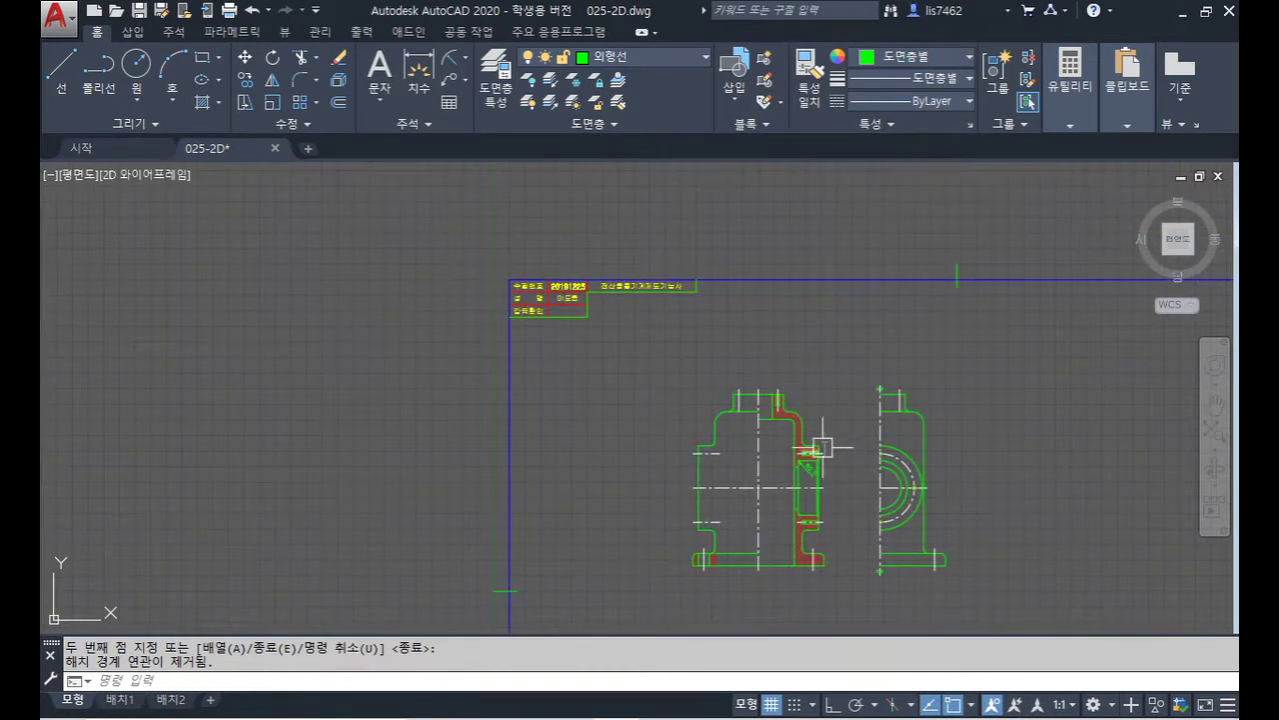
- Draw a vertical projection line from the front view's left base edge up past the top of the view
key("Return")
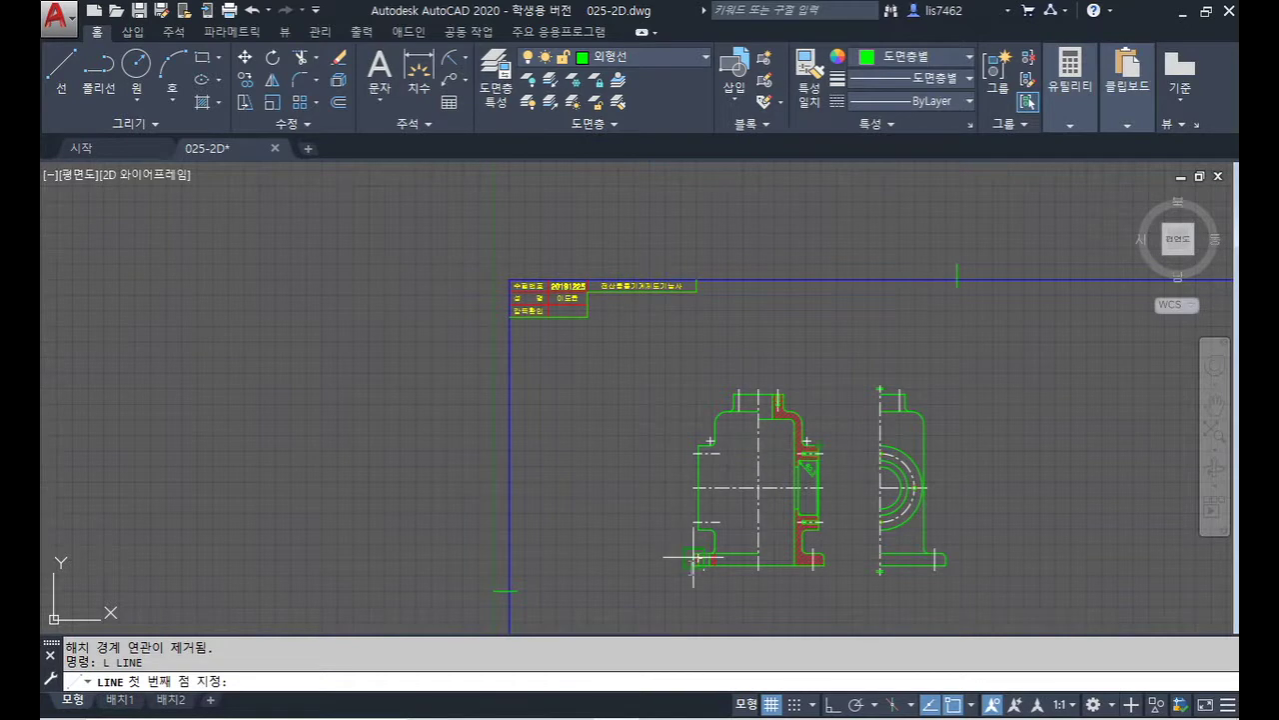
scroll(694, 559, "up", 4)
left_click(714, 565)
scroll(685, 343, "down", 6)
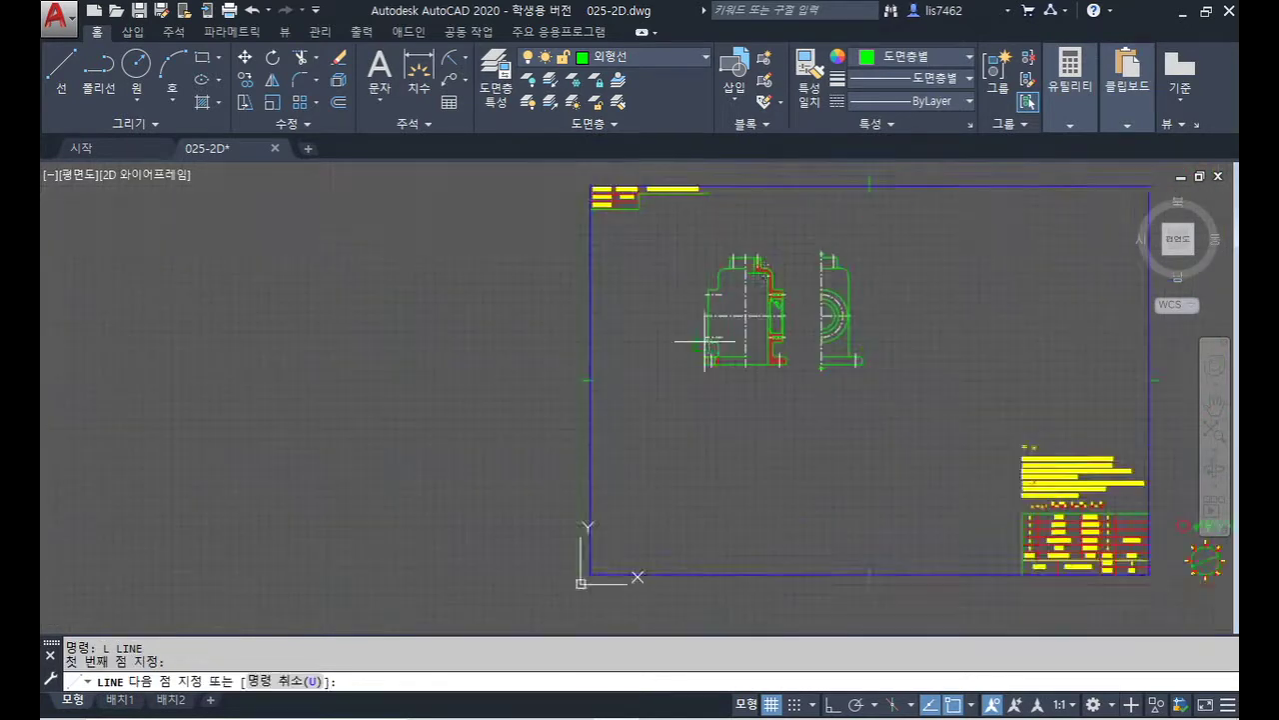
key("F8")
middle_click_drag(700, 277, 691, 363)
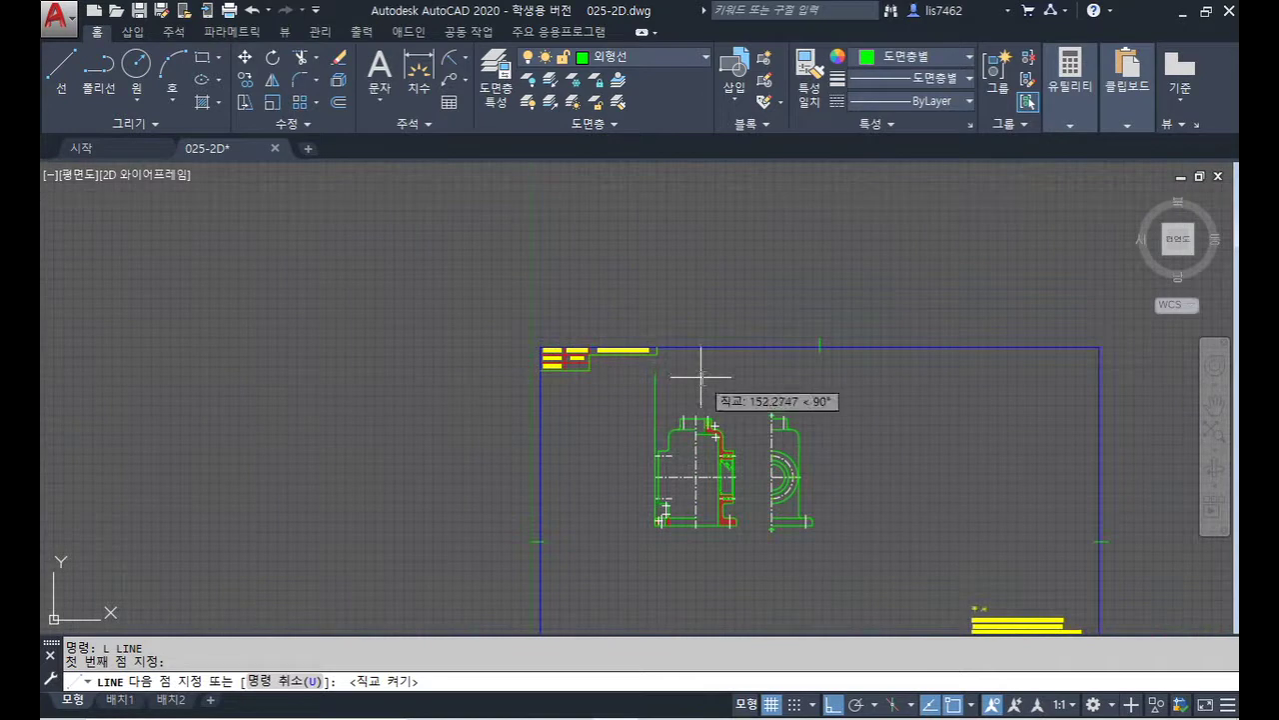
left_click(669, 324)
key("Return")
- Move the front view, half side view and projection line together down and to the left within the drawing frame
scroll(822, 436, "down", 3)
type("m")
key("Return")
left_click(825, 475)
left_click(734, 398)
key("Return")
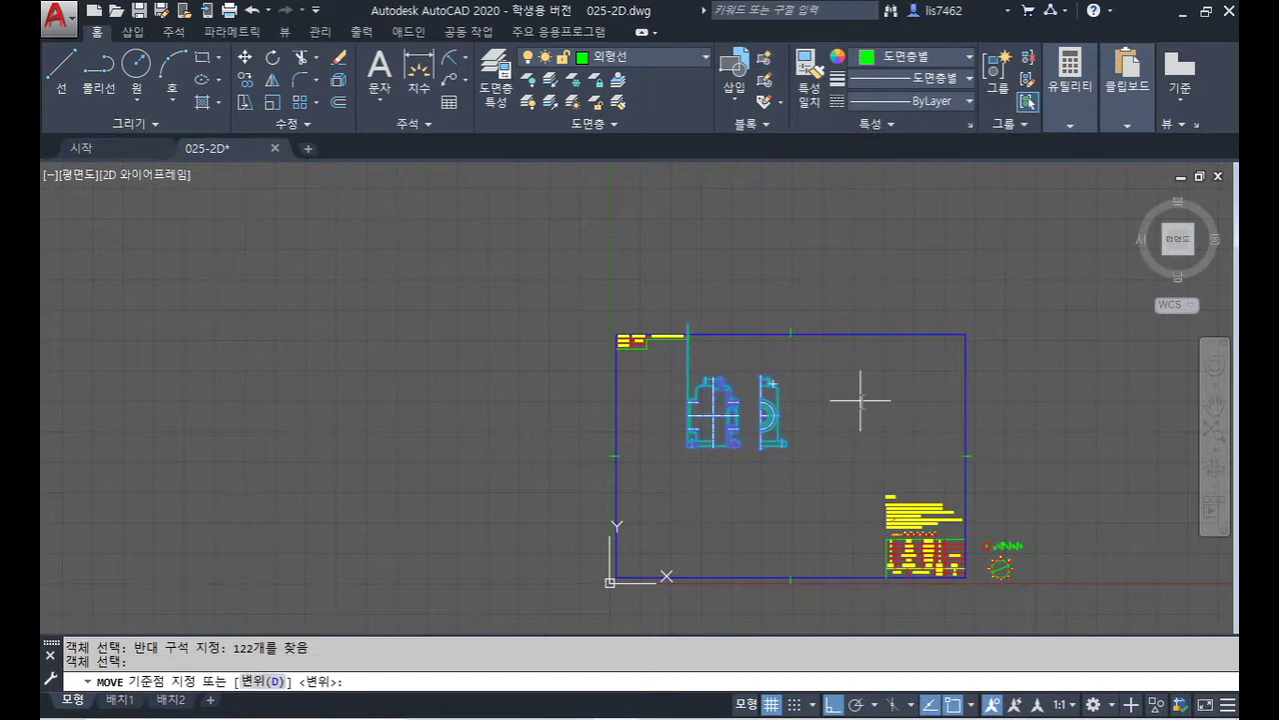
left_click(857, 405)
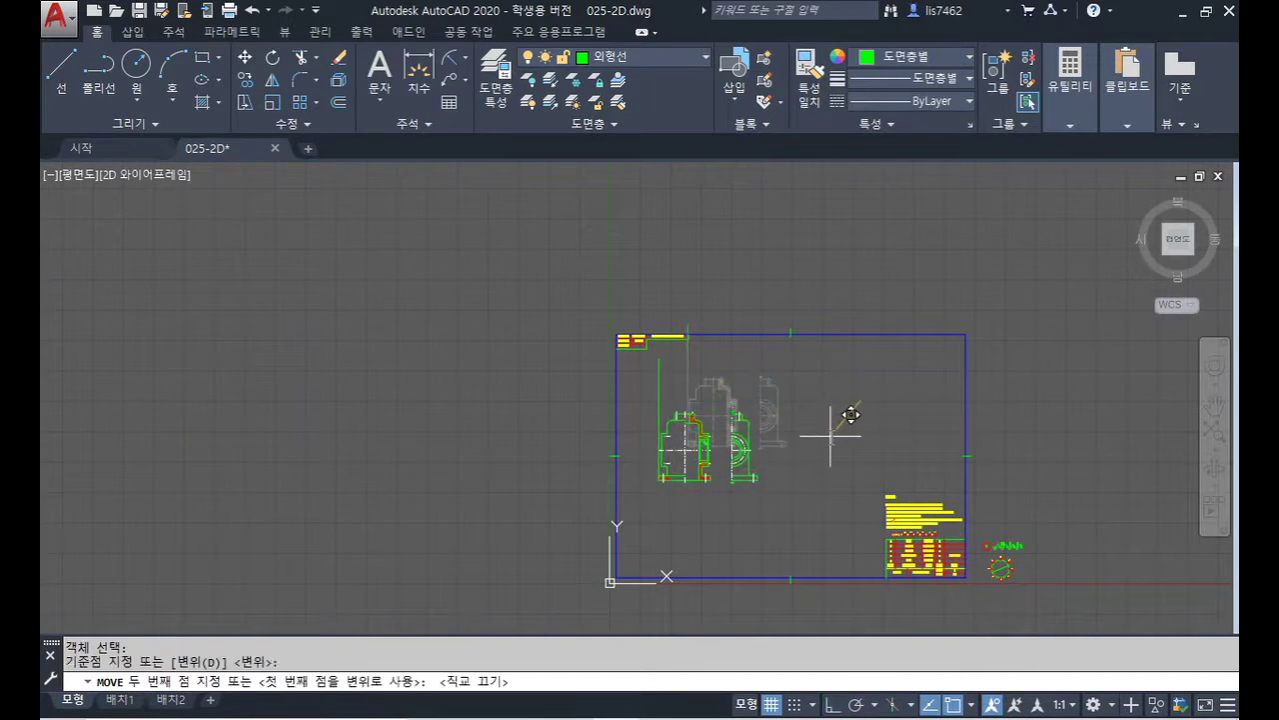
left_click(830, 432)
scroll(664, 408, "up", 4)
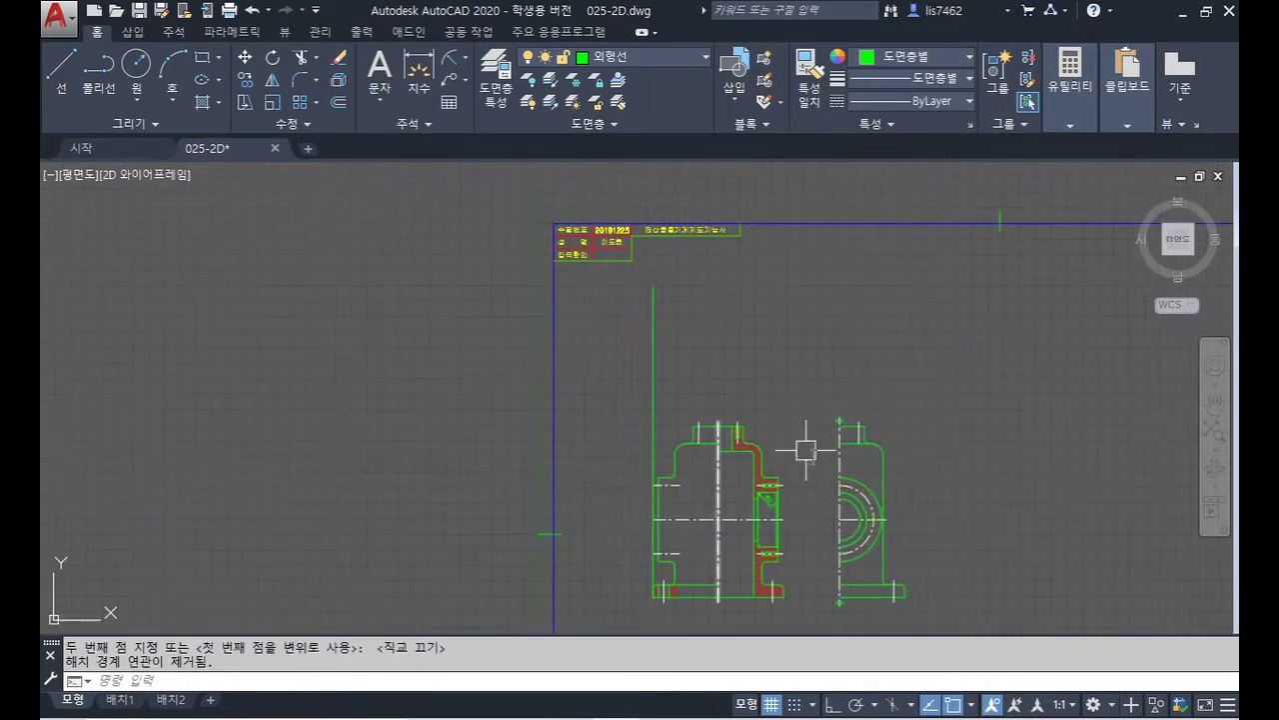
- Draw a second vertical projection line from the front view's right base edge up beyond the left projection line's height
key("Return")
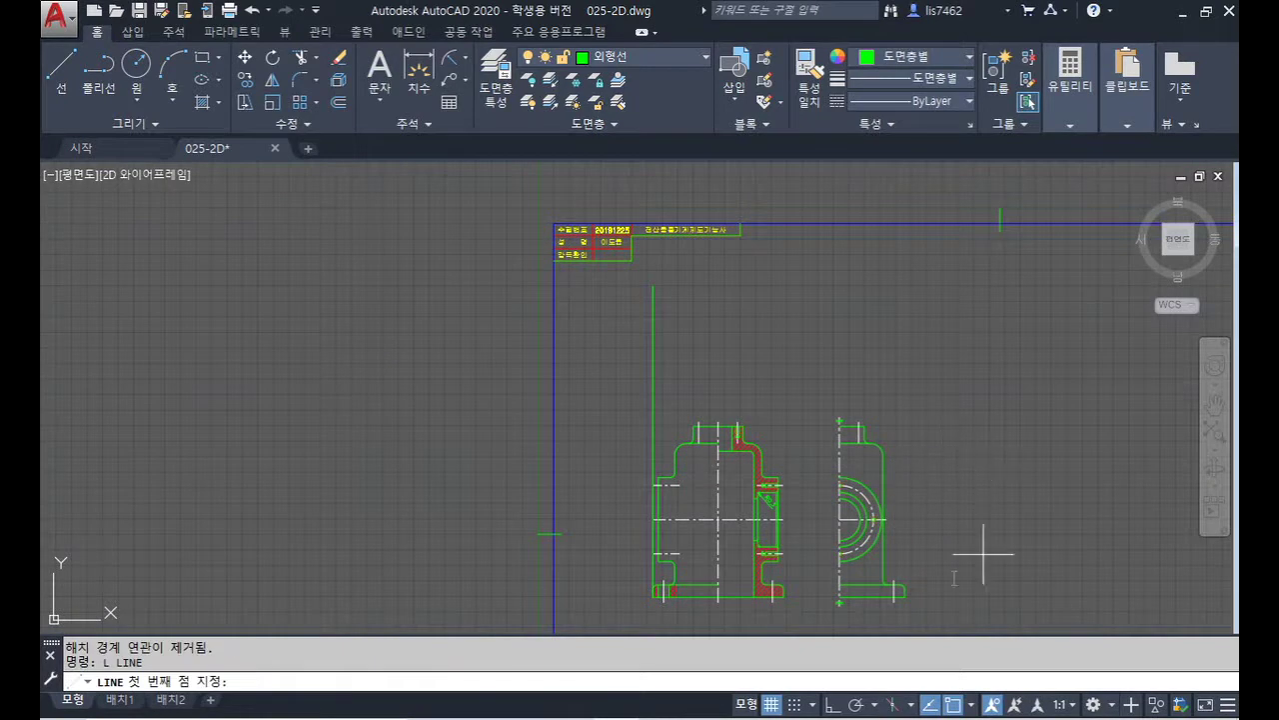
left_click(783, 591)
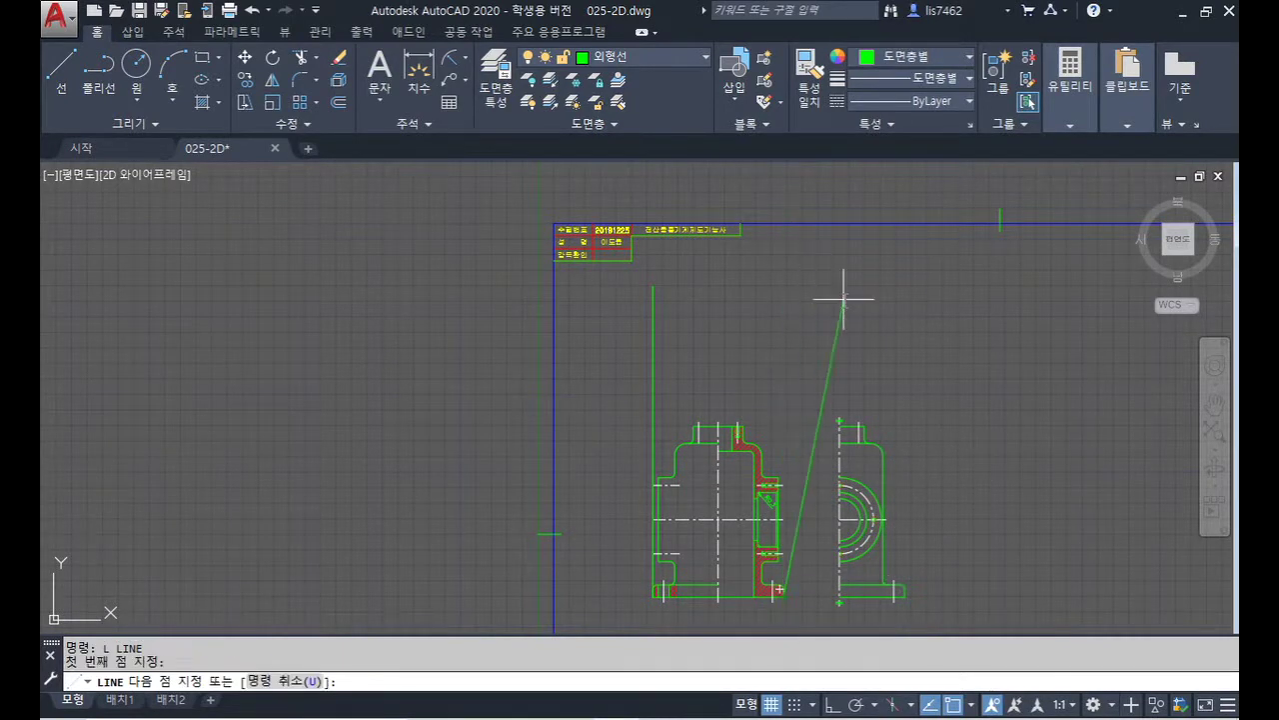
key("F8")
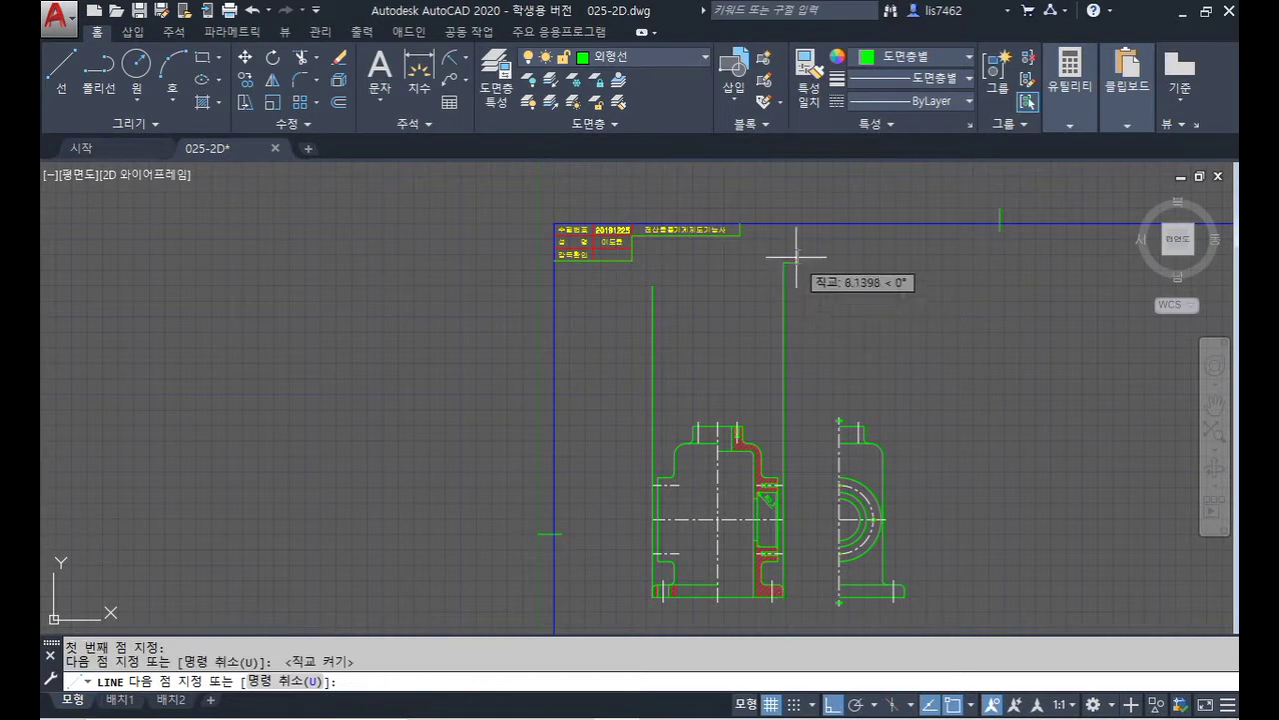
left_click(781, 256)
key("Return")
- Join the projection lines with a horizontal line from the left one's upper end, and trim the right line's excess above it
key("Return")
left_click(654, 287)
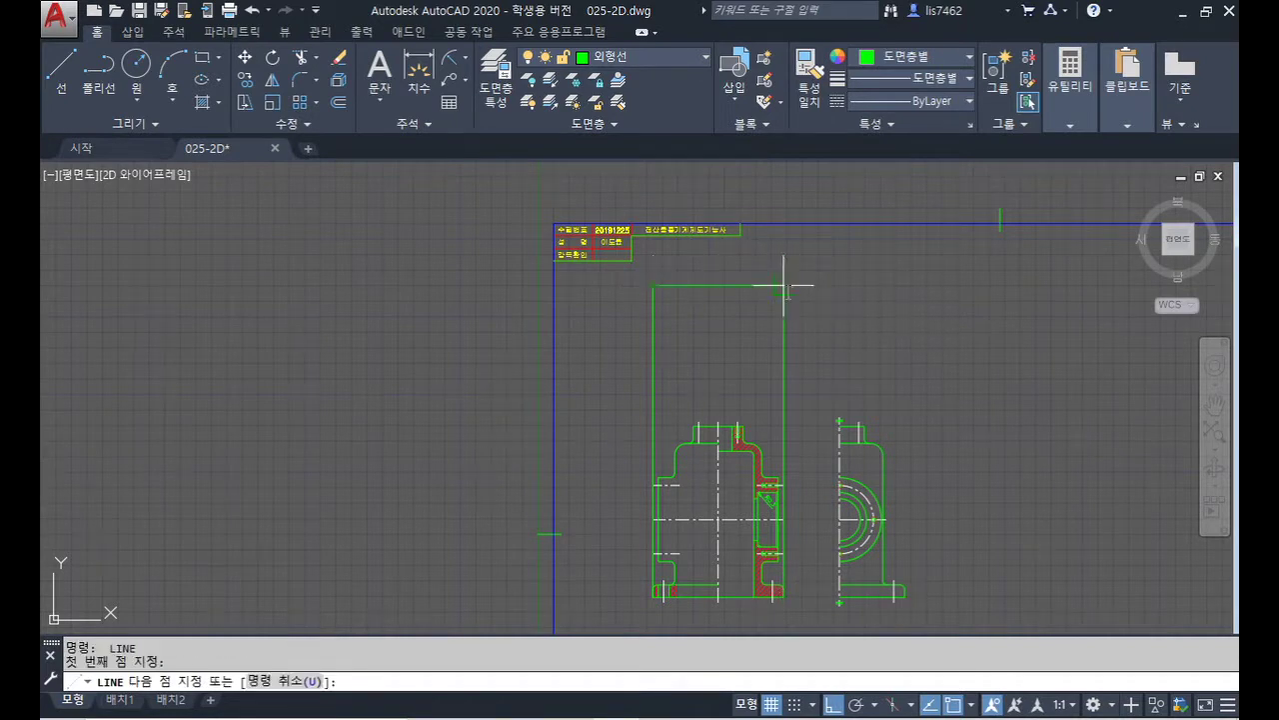
left_click(783, 286)
key("Return")
type("tr")
key("Return")
key("Return")
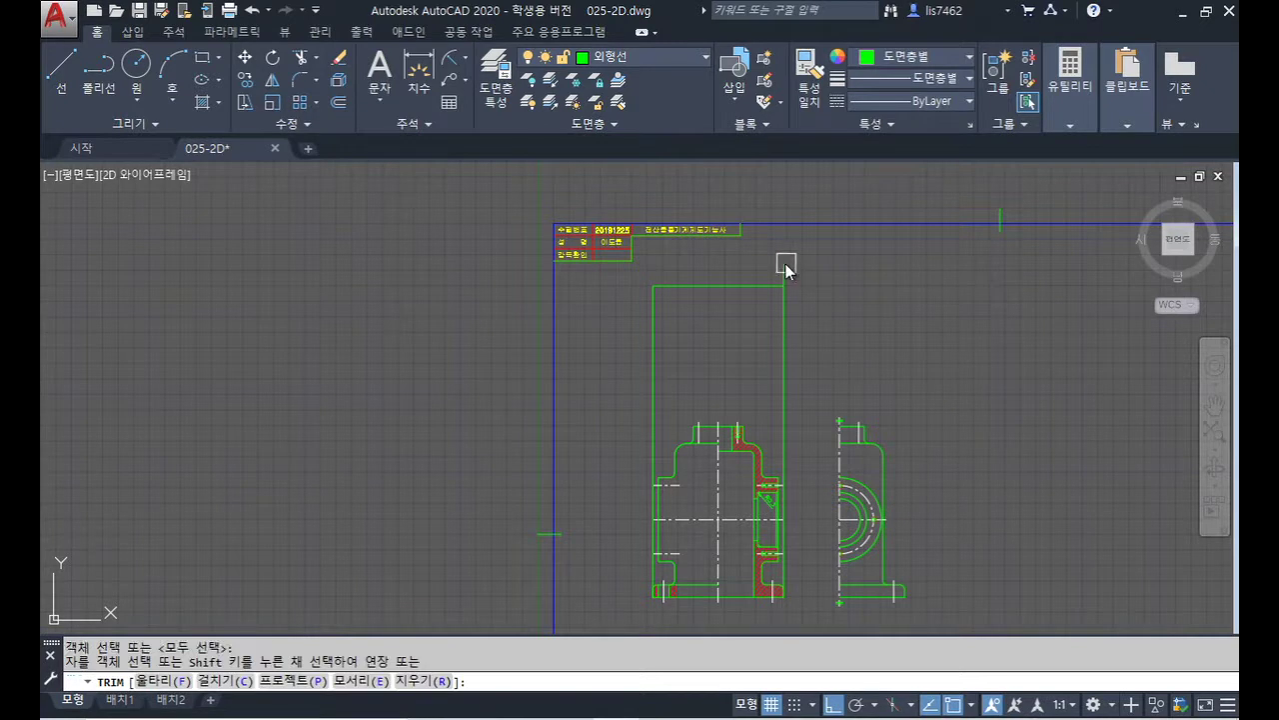
left_click(784, 266)
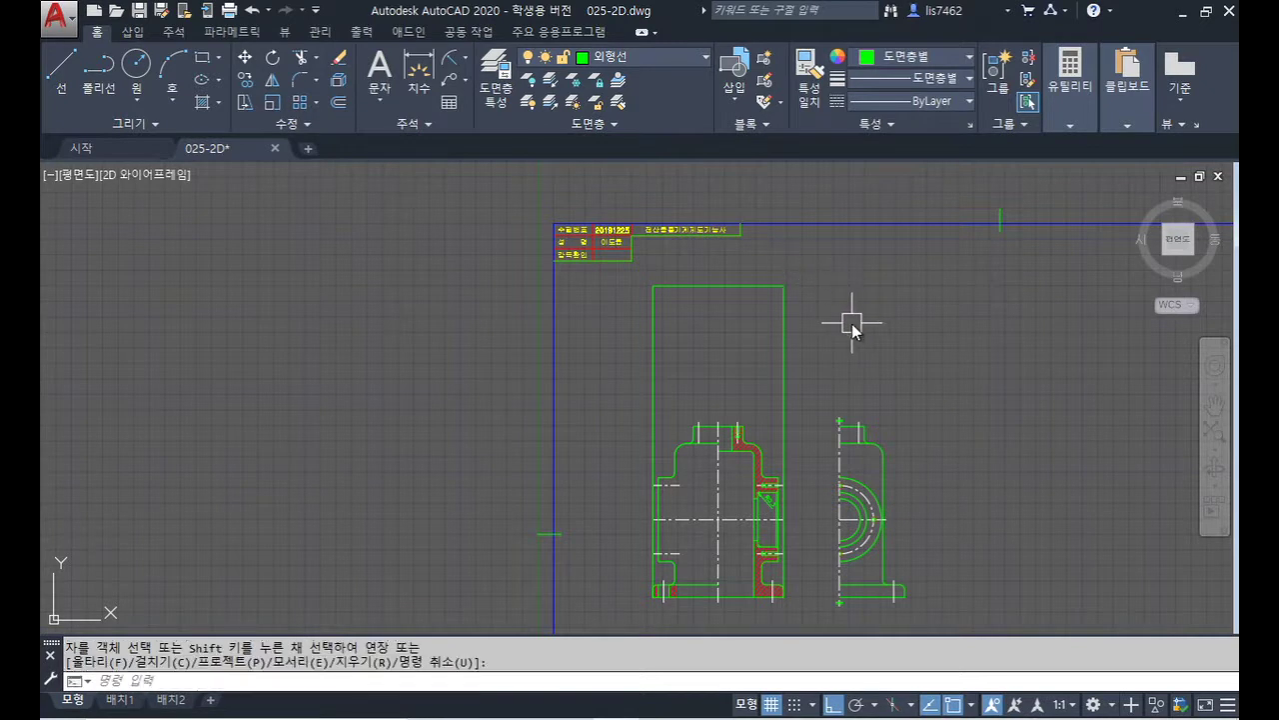
mouse_move(888, 480)
middle_mouse_down()
mouse_move(919, 470)
mouse_move(917, 407)
middle_mouse_up()
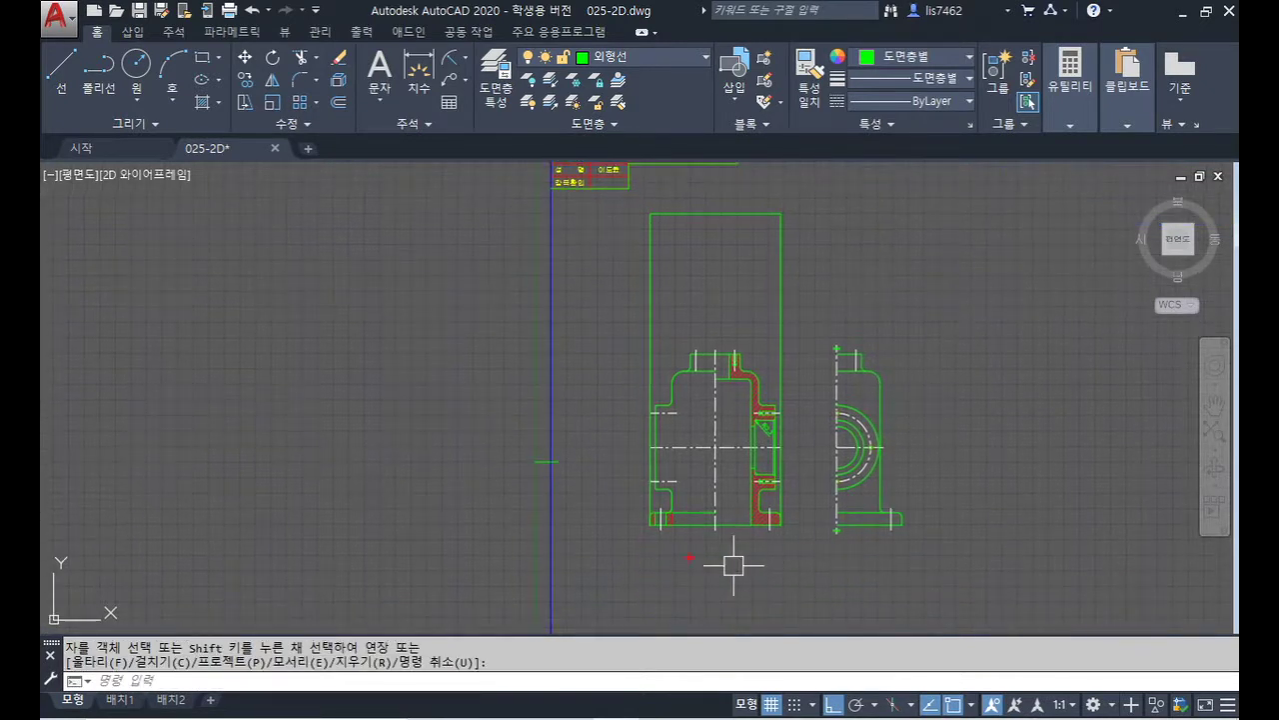